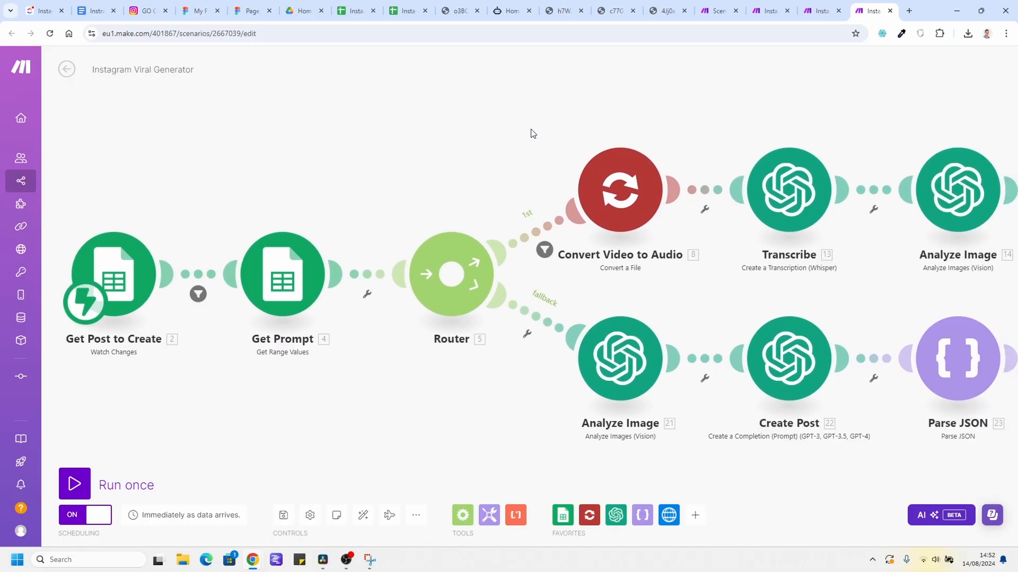
Step: Examine the Instagram Viral Generator scenario in Make and the generated posts, video scripts and images in the Google Sheets results
drag(533, 133, 275, 139)
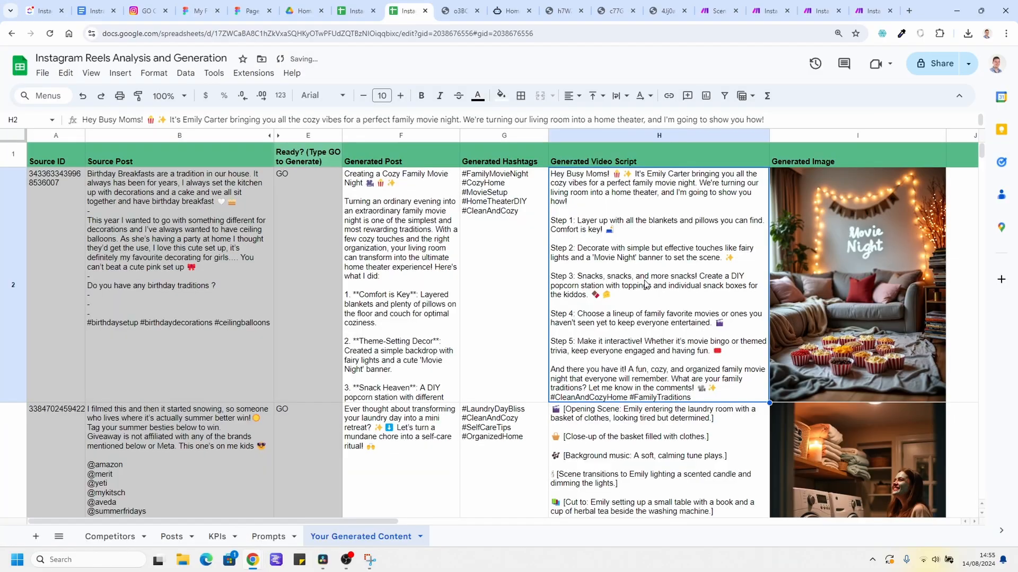
scroll(644, 284, down, 4)
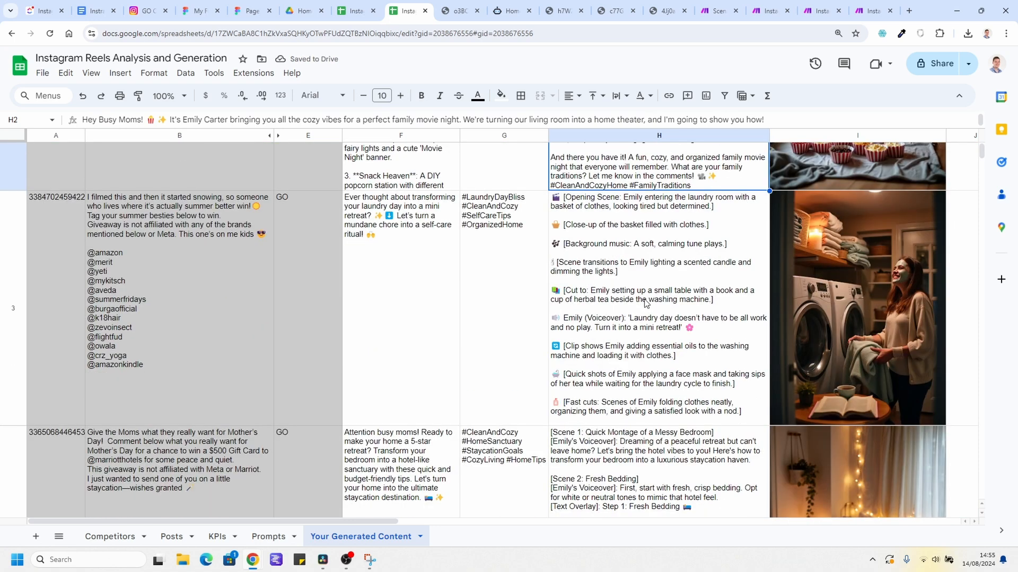
scroll(646, 303, down, 4)
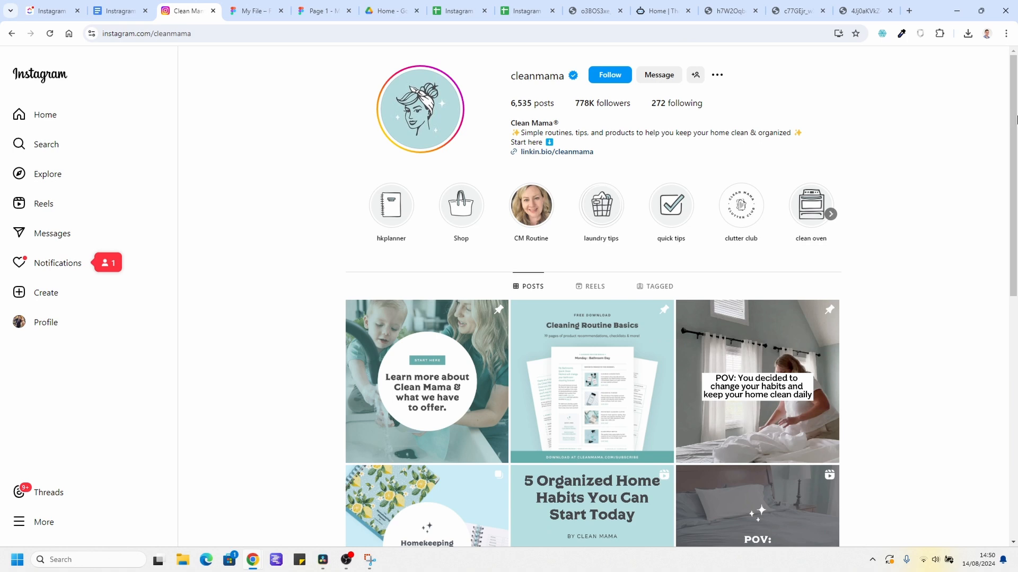
Step: Look through the posts on the cleanmama and housetohomeatlast Instagram profiles
drag(1014, 115, 1011, 228)
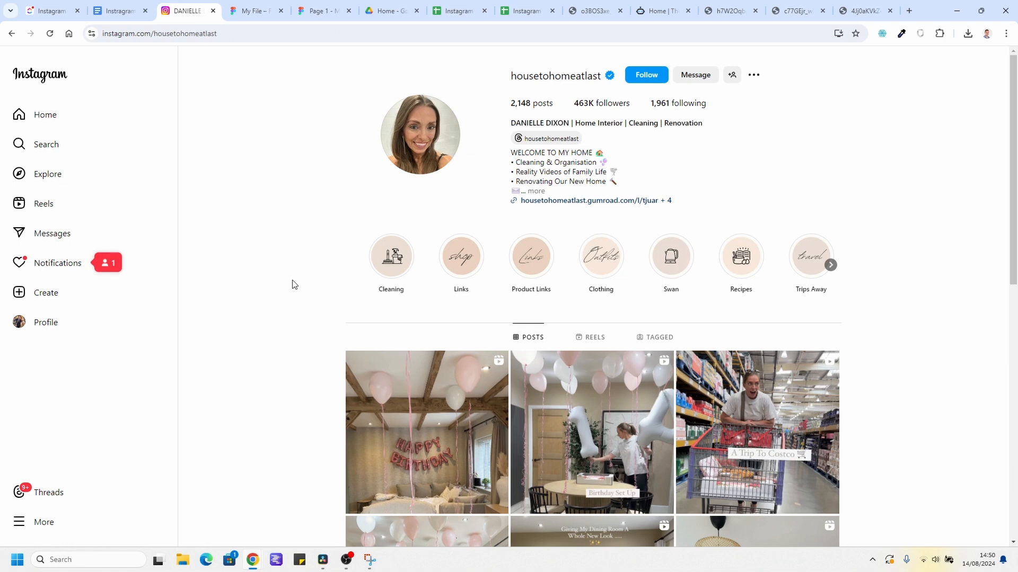
scroll(293, 288, down, 3)
scroll(291, 289, down, 1)
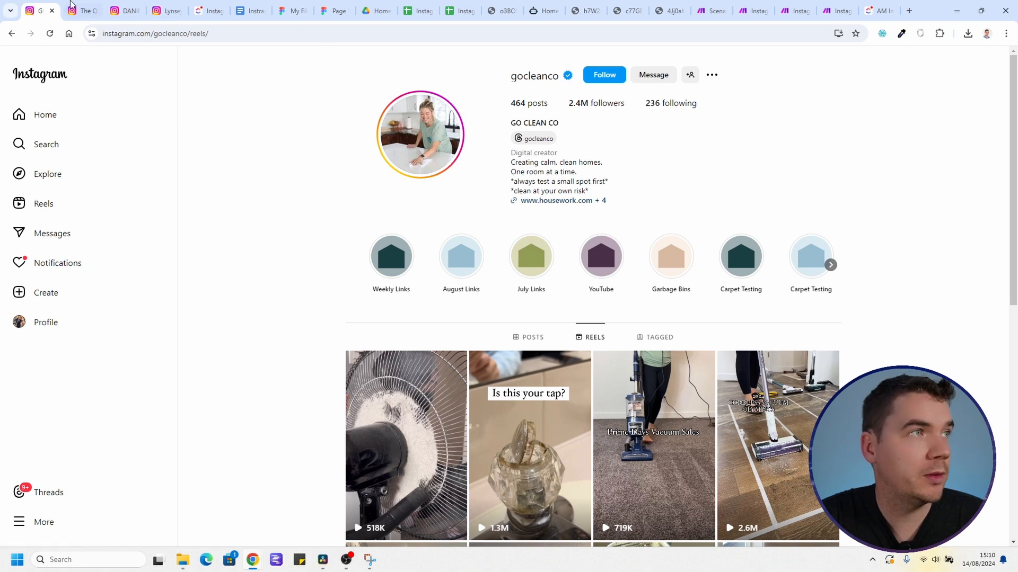
Step: Review the reels and posts of the_organised_mum, lynsey_queenofclean and housetohomeatlast on Instagram
click(82, 10)
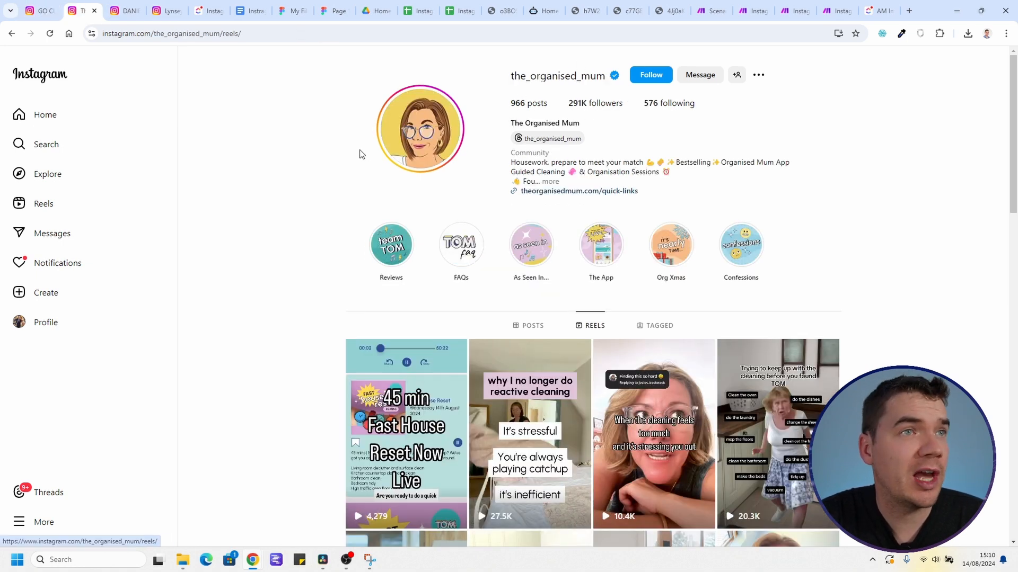
key(ctrl+Tab)
key(ctrl+Tab)
scroll(324, 265, down, 3)
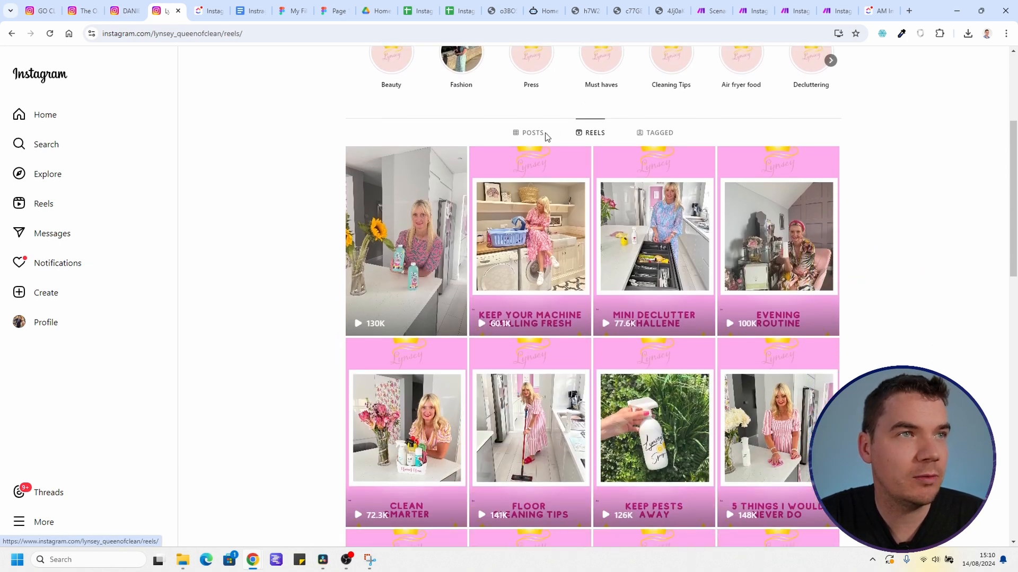
click(537, 134)
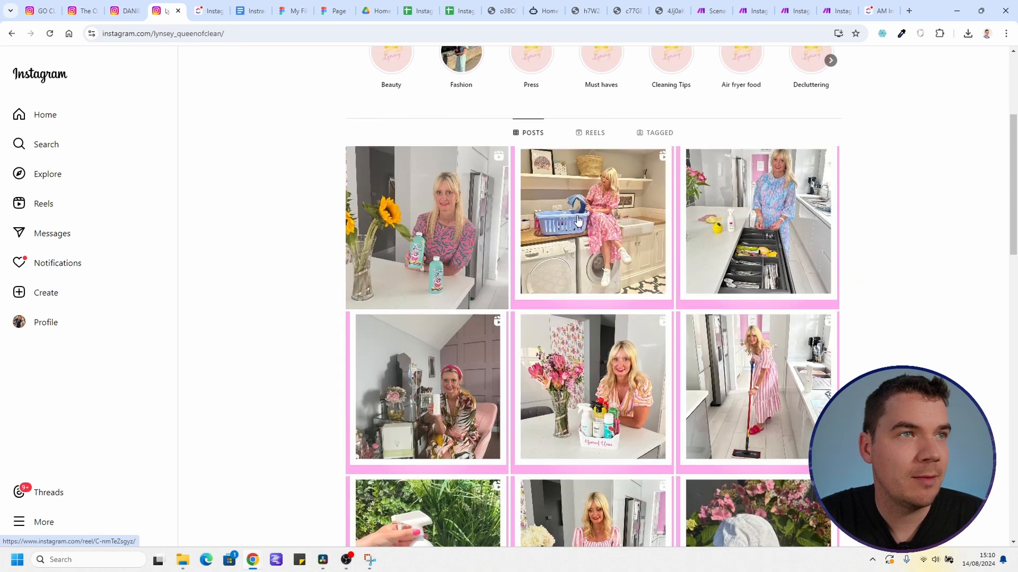
key(ctrl+shift+Tab)
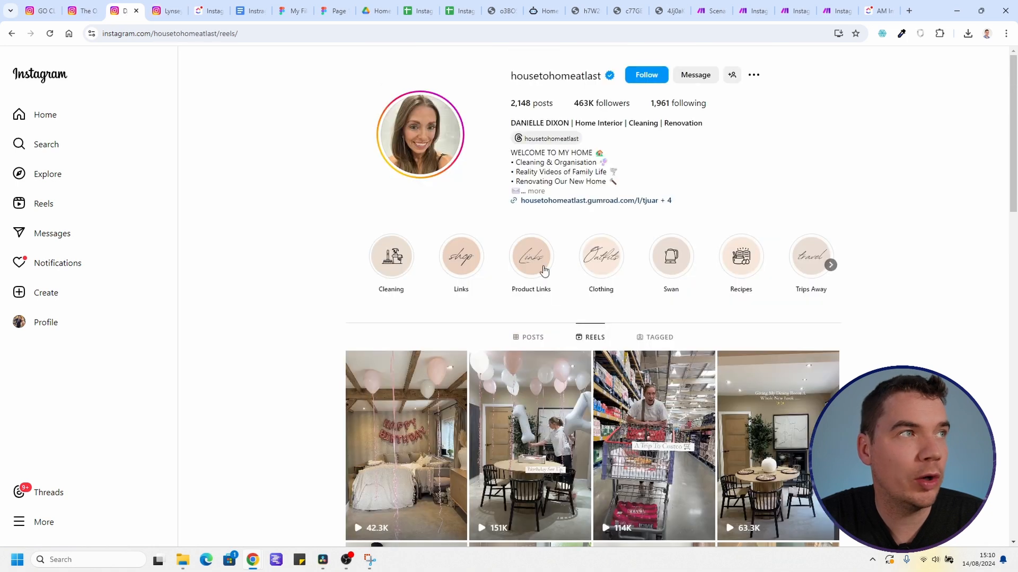
scroll(536, 233, down, 2)
click(528, 225)
scroll(510, 316, down, 1)
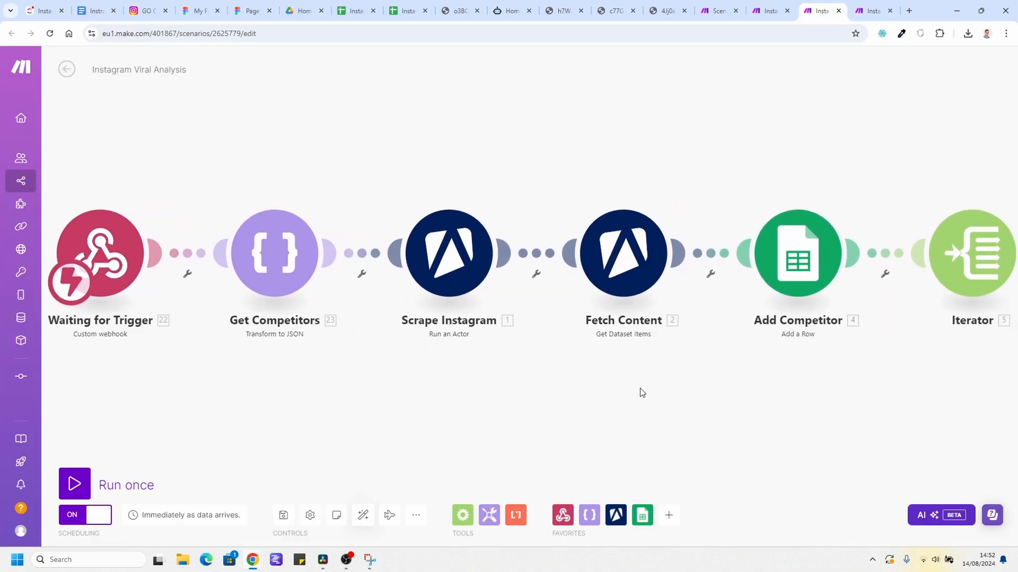
Step: Examine the modules of the Instagram Viral Analysis scenario in Make, from the webhook trigger to Add KPIs
drag(642, 393, 151, 391)
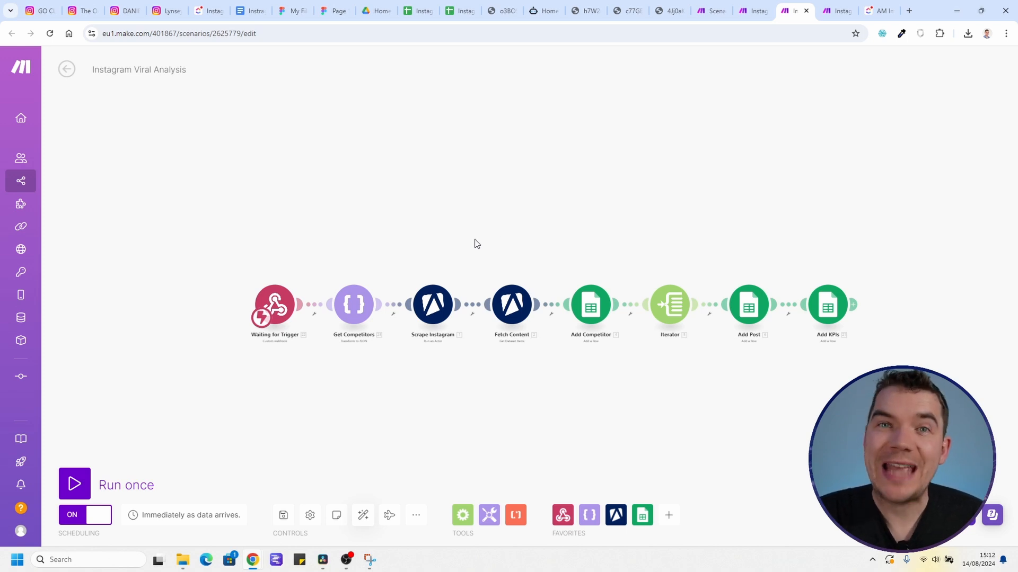
scroll(475, 243, up, 5)
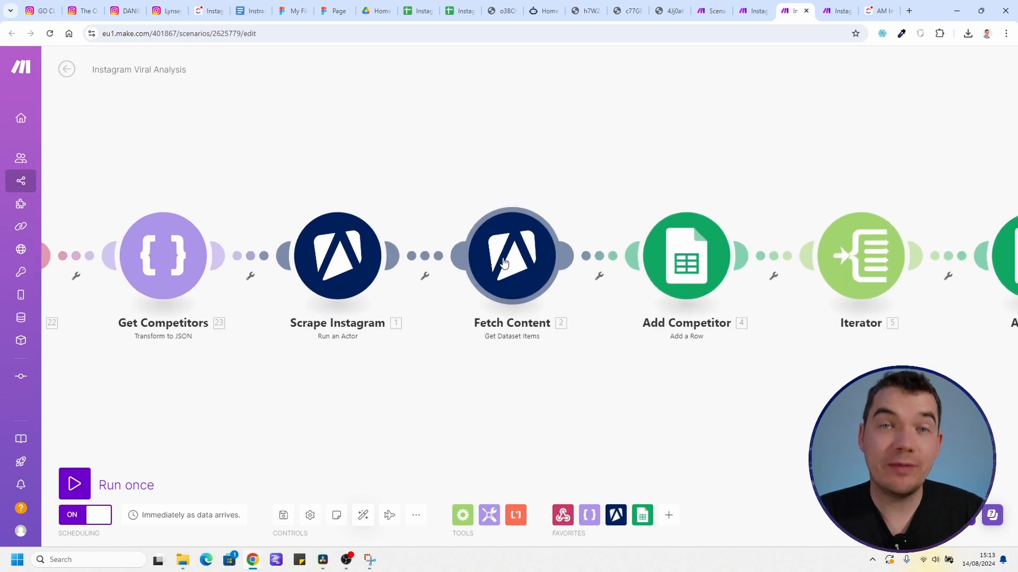
scroll(504, 262, down, 2)
drag(671, 166, 370, 223)
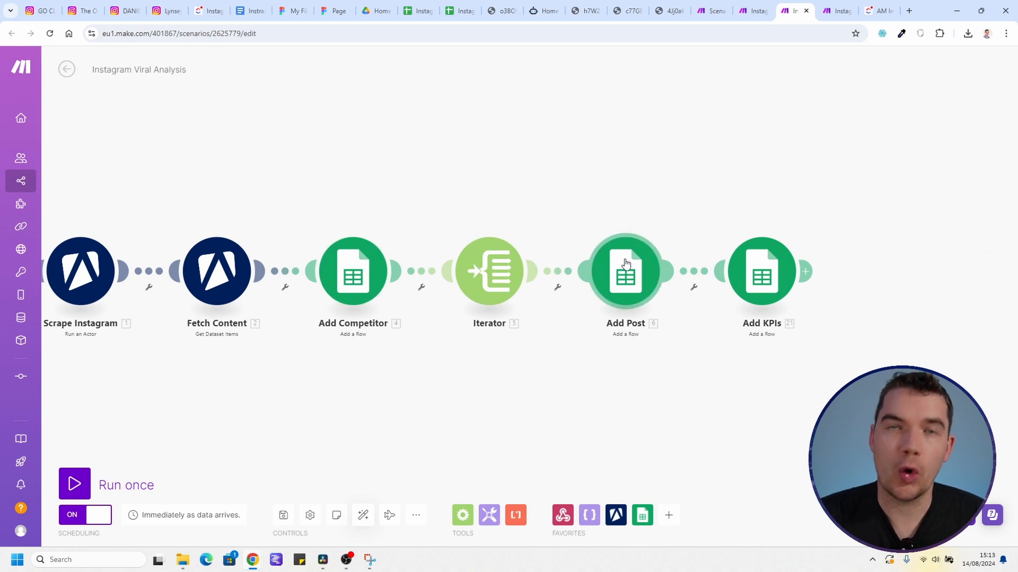
scroll(633, 261, down, 2)
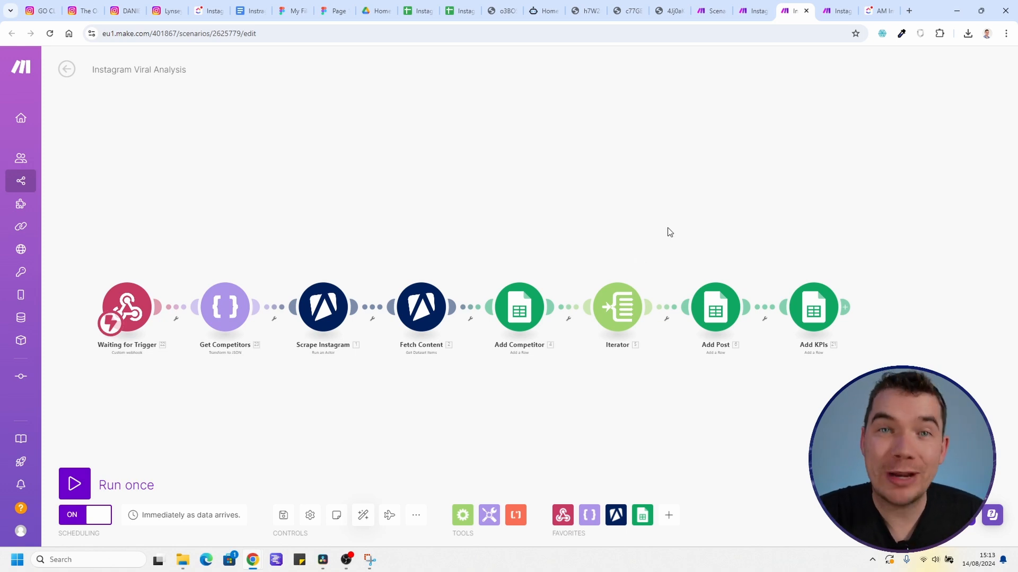
Step: Open the Instagram Generate Content scenario and examine both router branches through to their final Google Sheets modules
click(755, 11)
scroll(313, 197, up, 4)
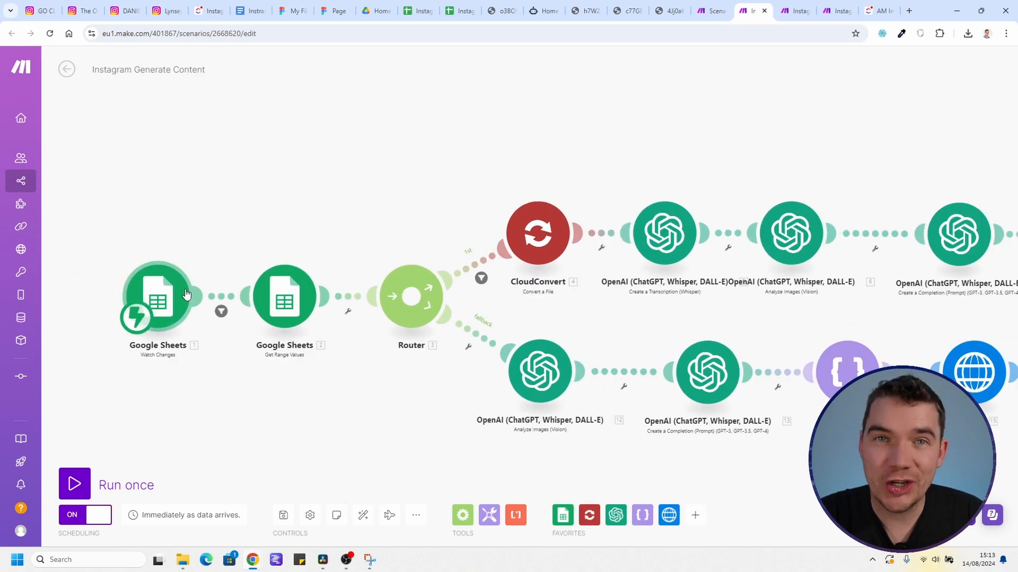
drag(420, 200, 298, 209)
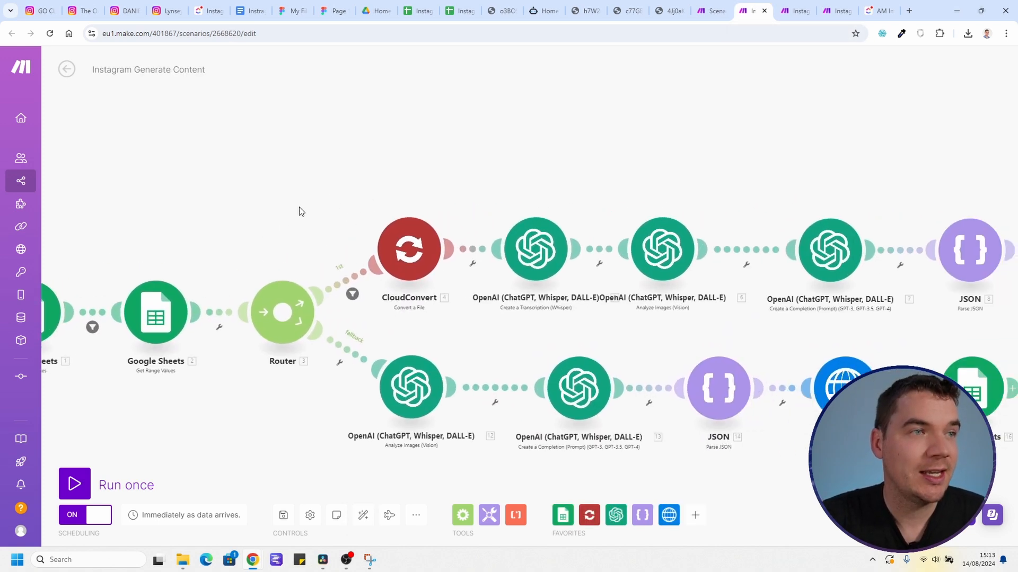
scroll(297, 209, up, 1)
drag(448, 184, 313, 164)
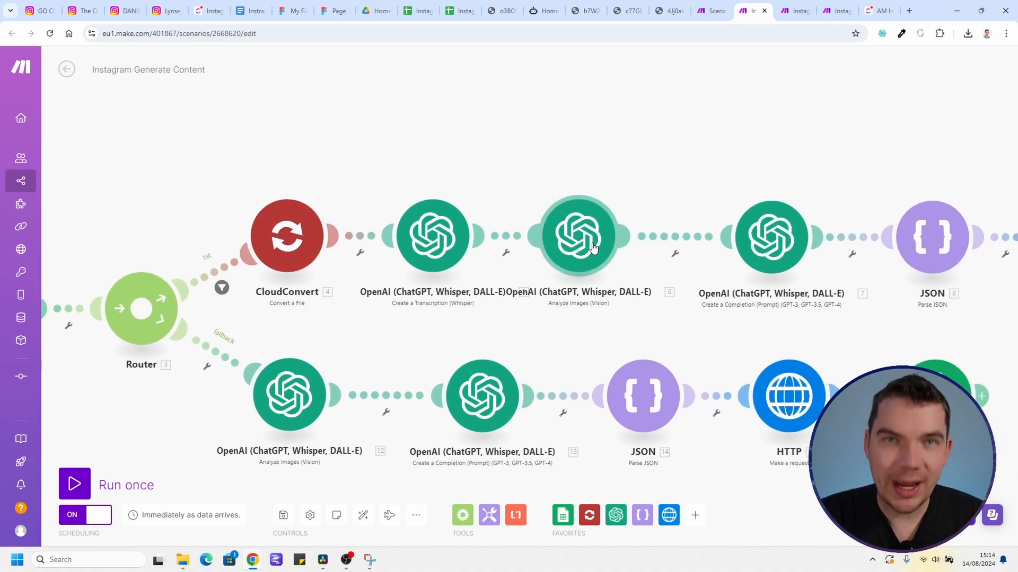
drag(650, 184, 421, 218)
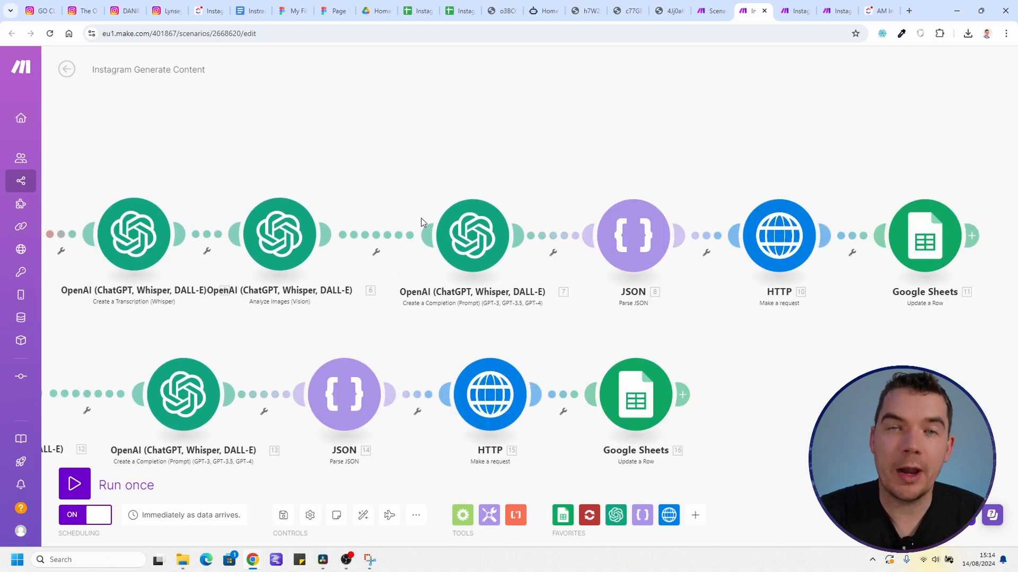
drag(420, 217, 285, 225)
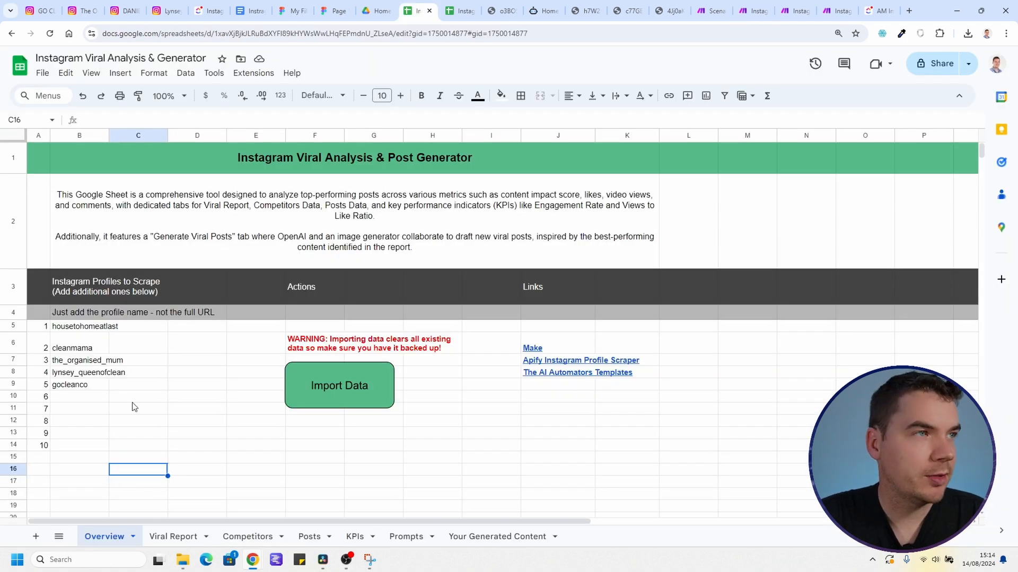
Step: In the Instagram Viral Analysis & Generator spreadsheet, review the profiles to scrape and the Viral Report's impact score, likes, views and comments rankings
drag(79, 326, 81, 401)
click(105, 445)
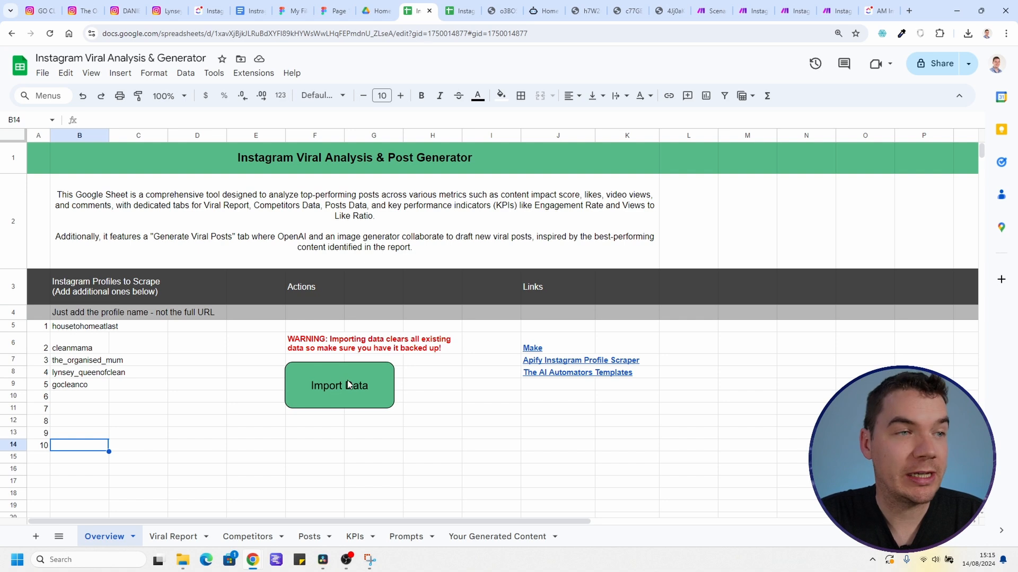
click(172, 536)
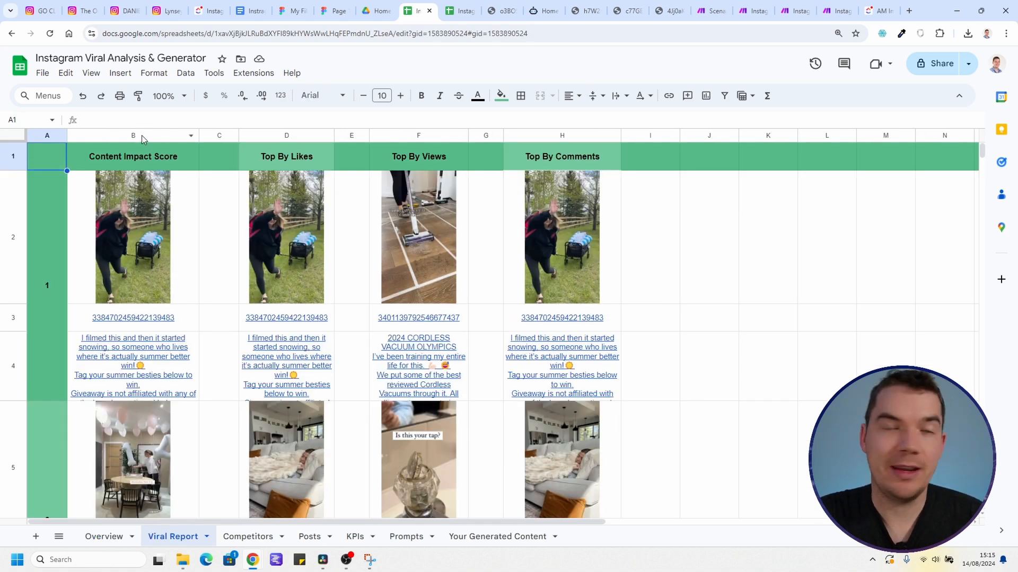
click(312, 162)
click(451, 162)
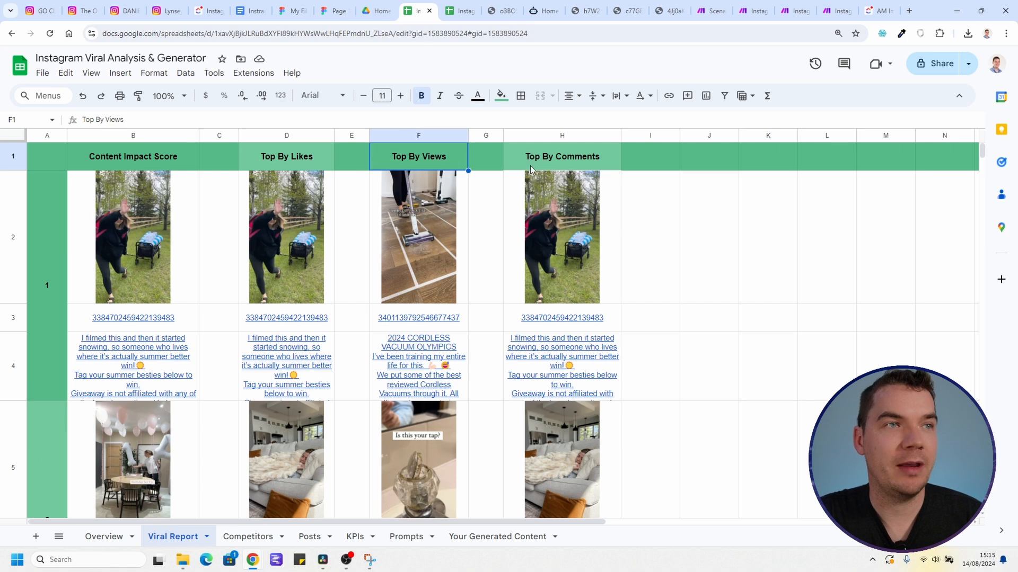
click(571, 157)
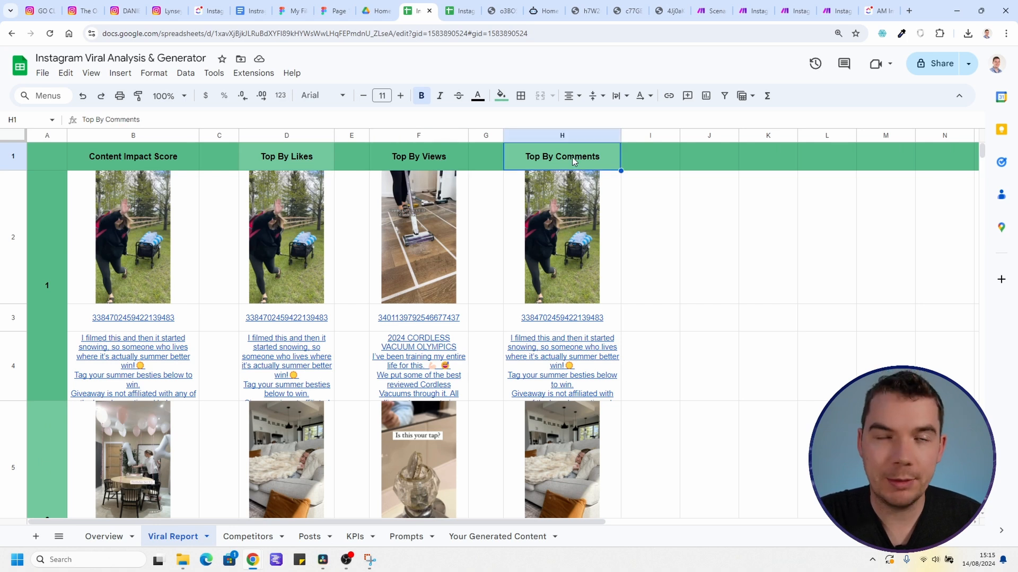
click(148, 156)
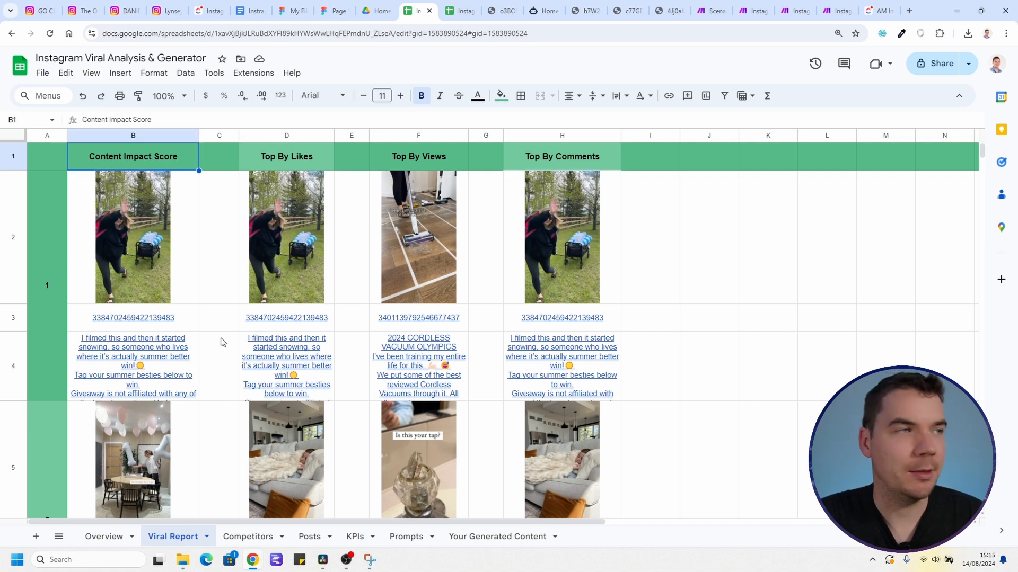
Step: Review the follower numbers on the Competitors sheet and open the list of scraped posts
key(ctrl+Page_Down)
drag(543, 191, 536, 336)
click(525, 359)
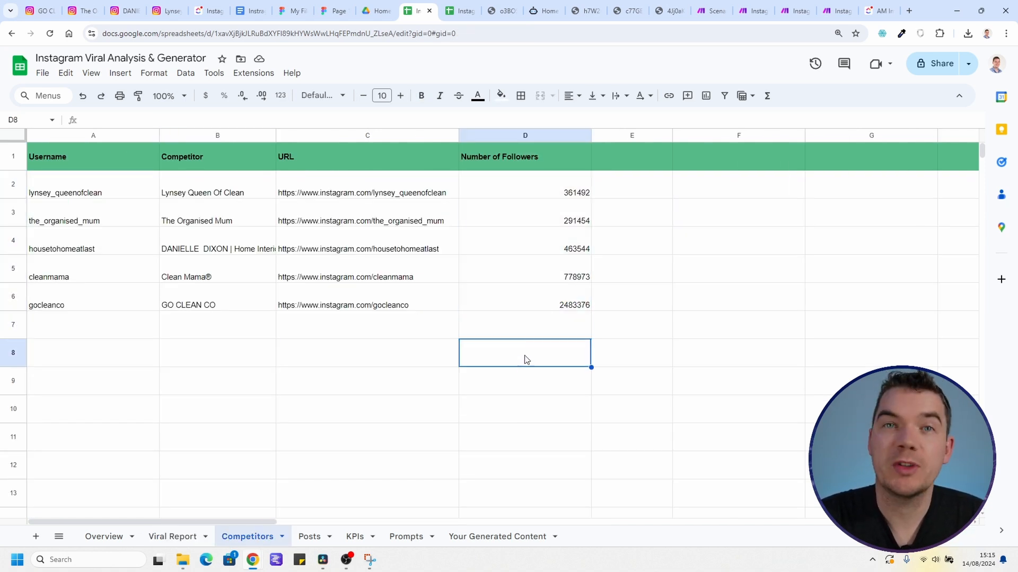
click(310, 537)
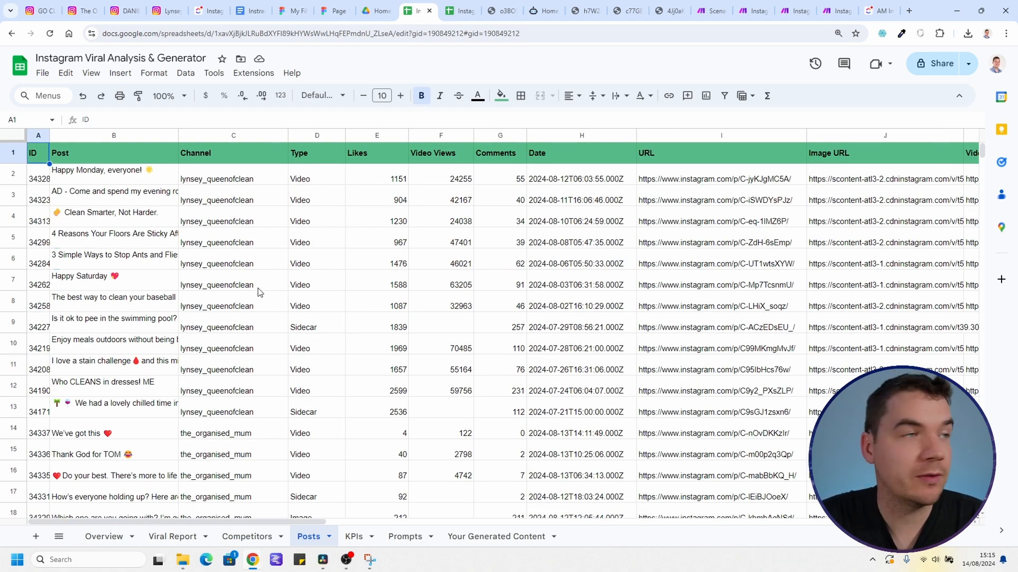
Step: Open the KPIs sheet and examine the metrics of the first post from its text across to its URL
click(354, 537)
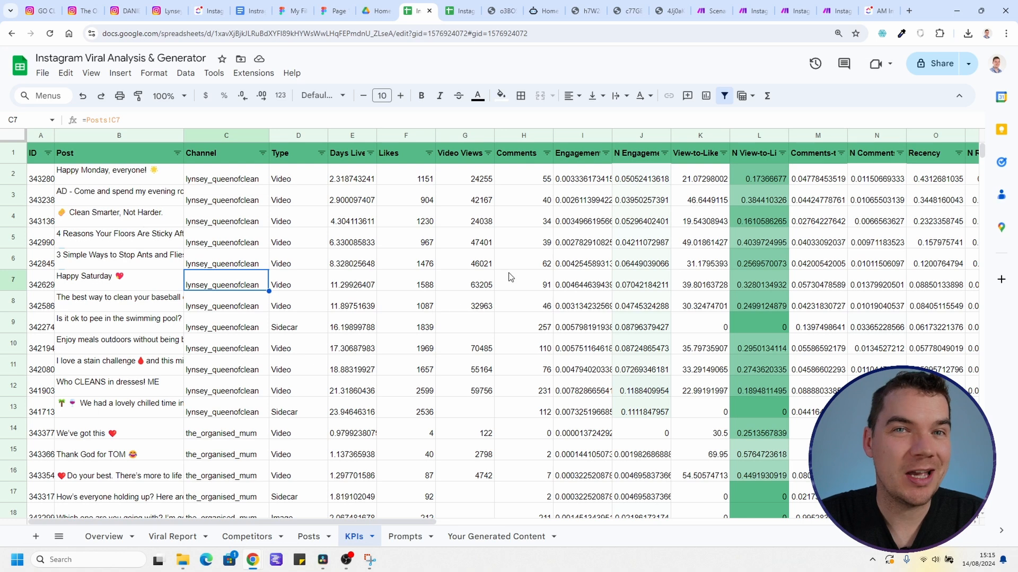
click(530, 256)
key(Right)
key(Right)
click(119, 175)
key(Right)
key(Right)
key(Right)
key(Right)
key(Right)
key(Right)
key(Right)
key(Right)
key(Right)
key(Right)
key(Right)
key(Right)
key(Right)
key(Right)
key(Right)
key(Right)
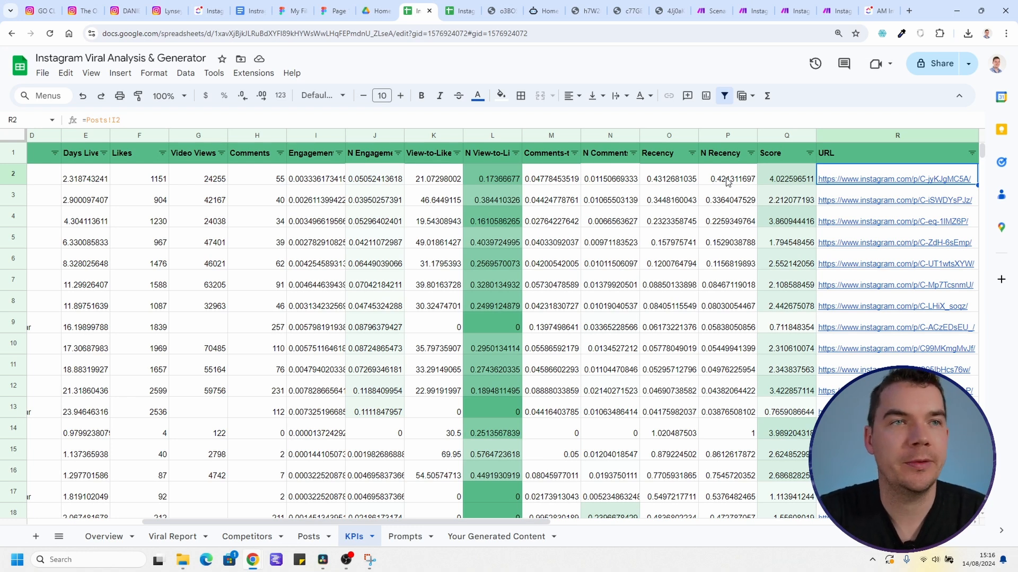
Step: Sort the KPIs by Score in descending order and select the top post's score
click(786, 180)
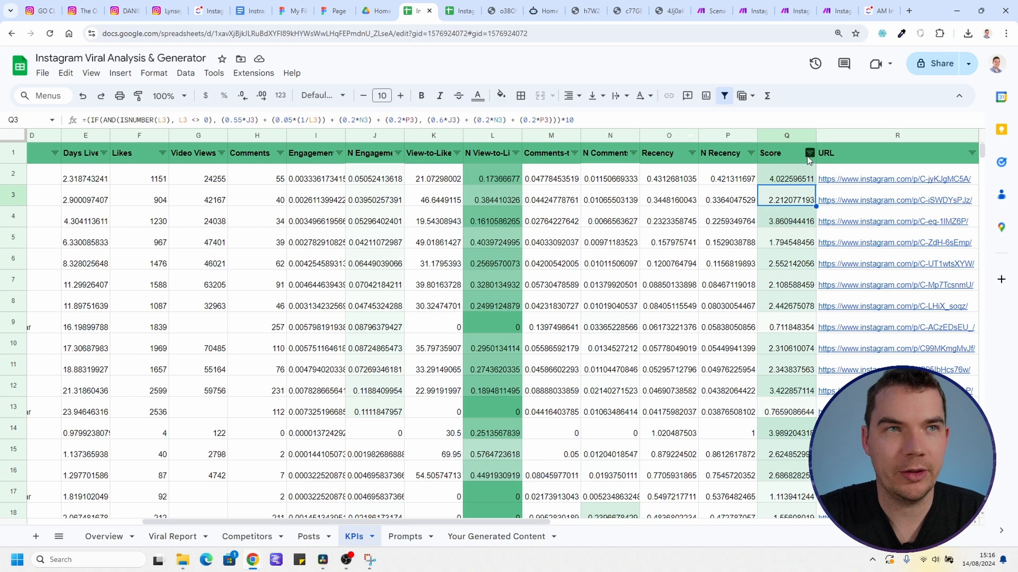
click(809, 153)
click(802, 190)
click(796, 180)
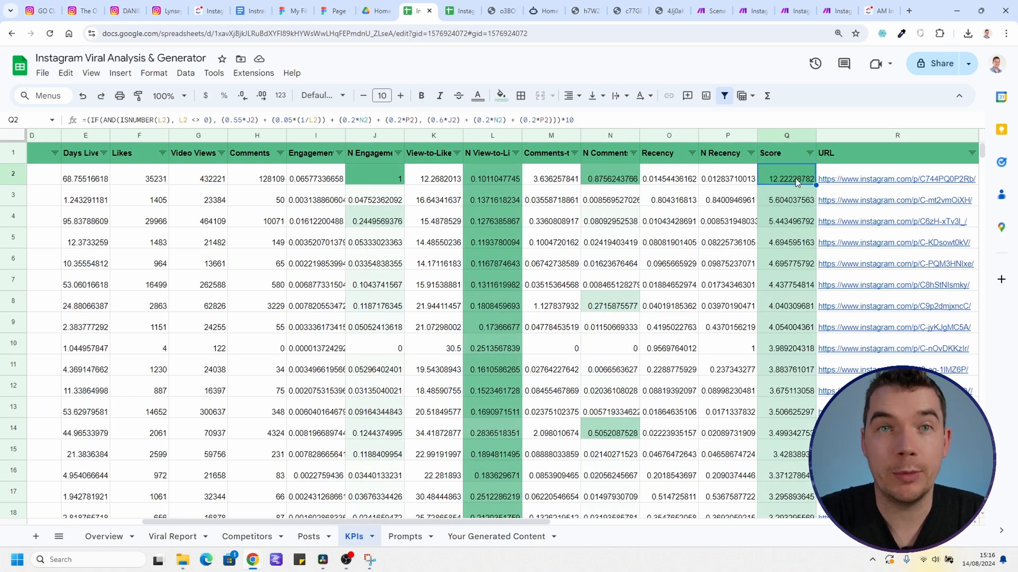
Step: In the Instagram Reels Analysis and Generation spreadsheet, examine the first row's GO trigger, generated post, video script and source post
key(ctrl+Tab)
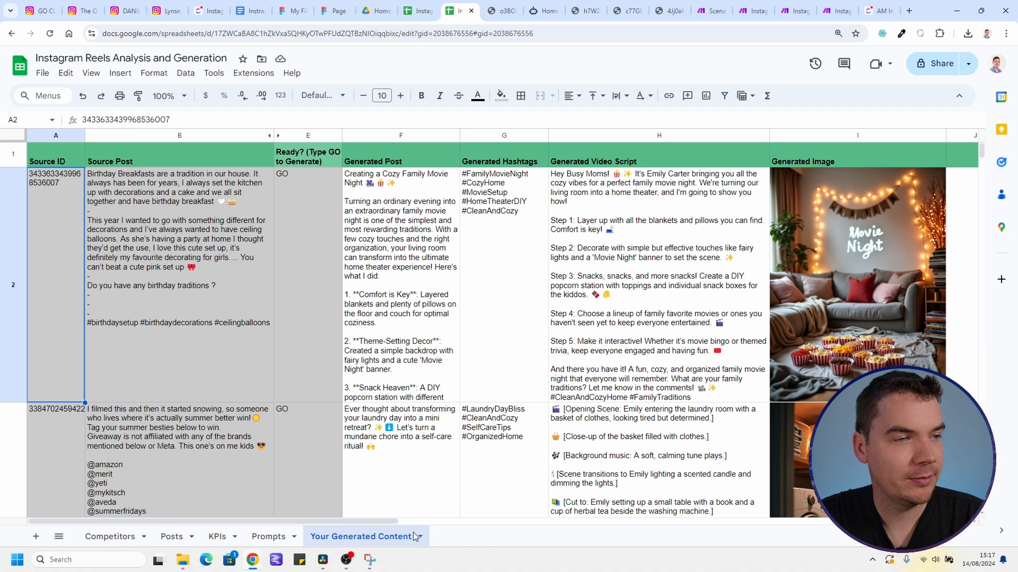
click(298, 217)
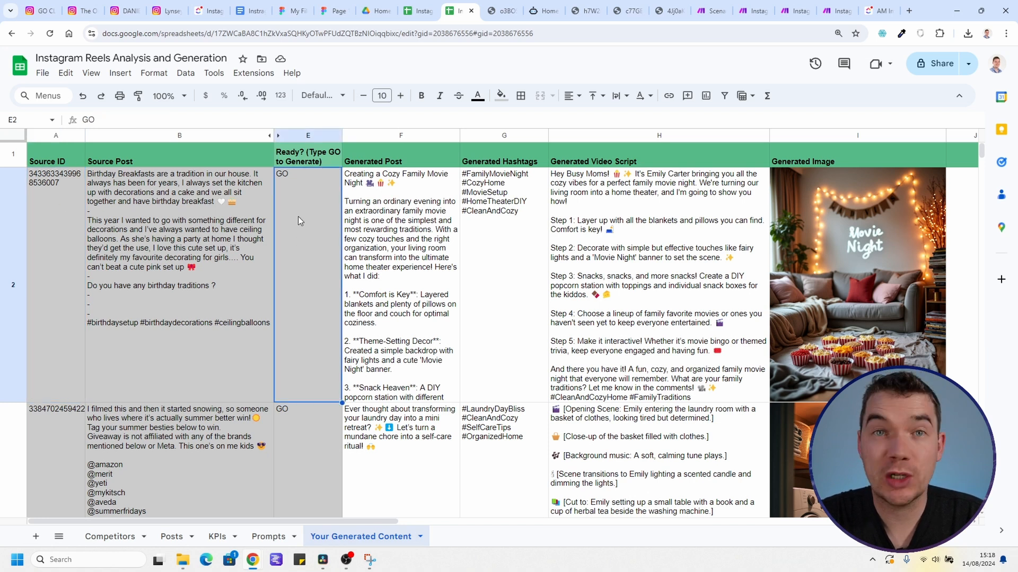
click(401, 255)
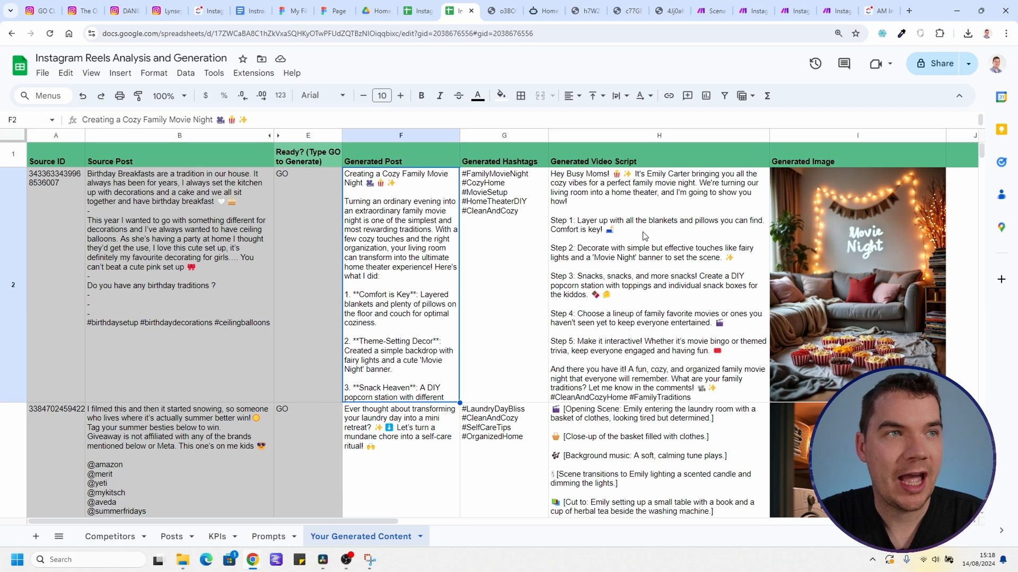
click(603, 241)
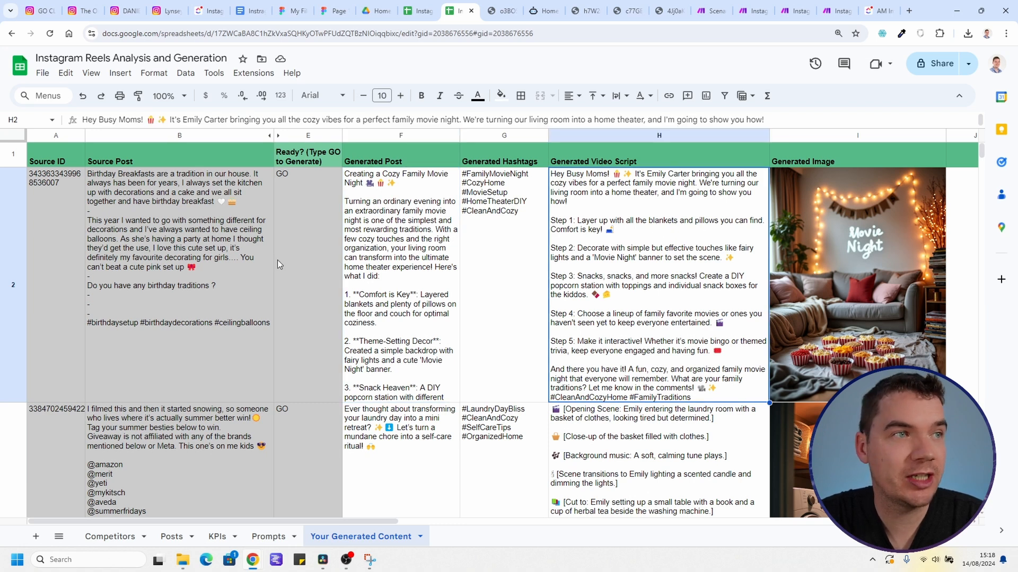
click(165, 222)
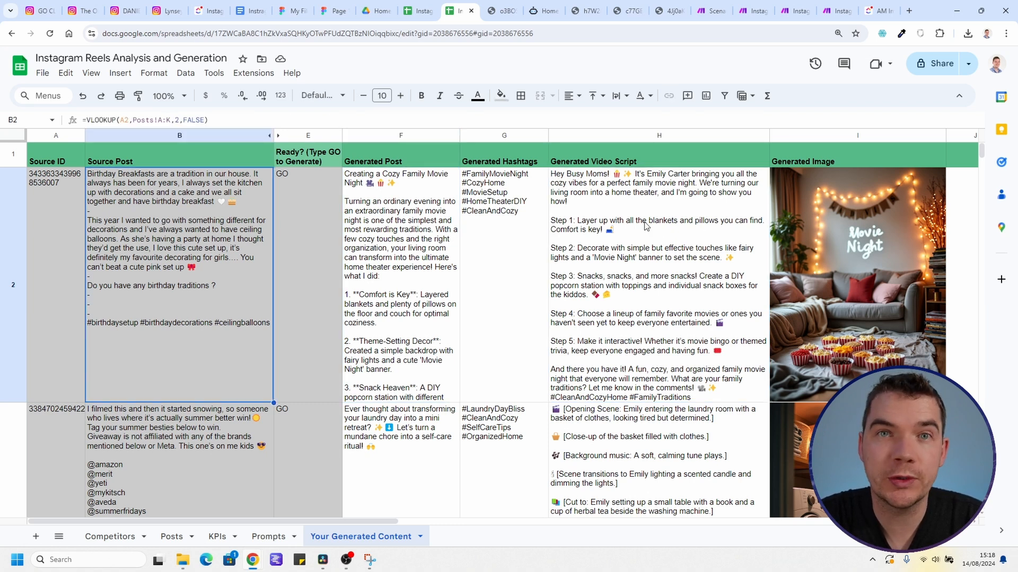
Step: Examine the first row's generated image, source ID and video script, and look through the other generated posts below
click(772, 281)
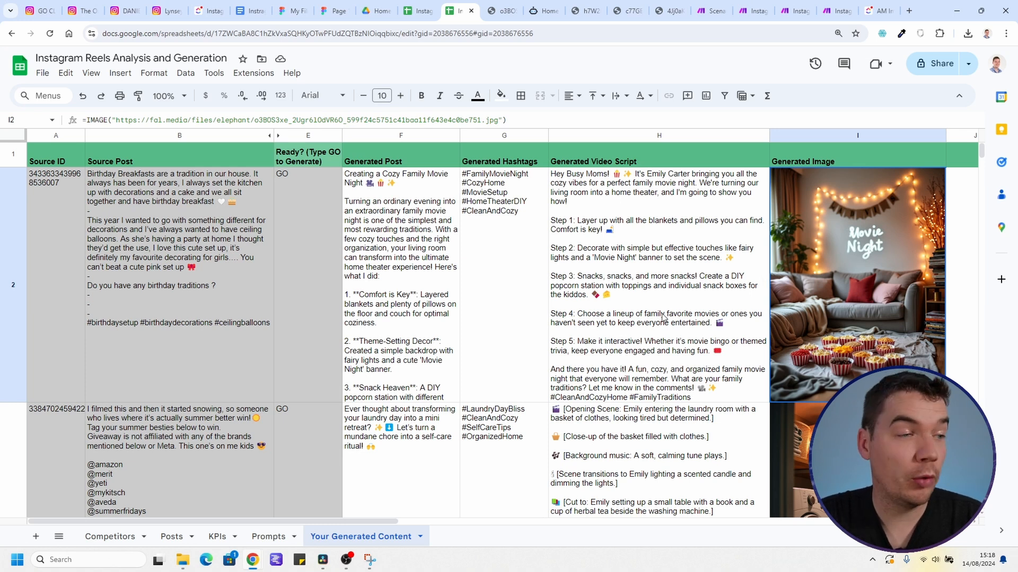
click(114, 286)
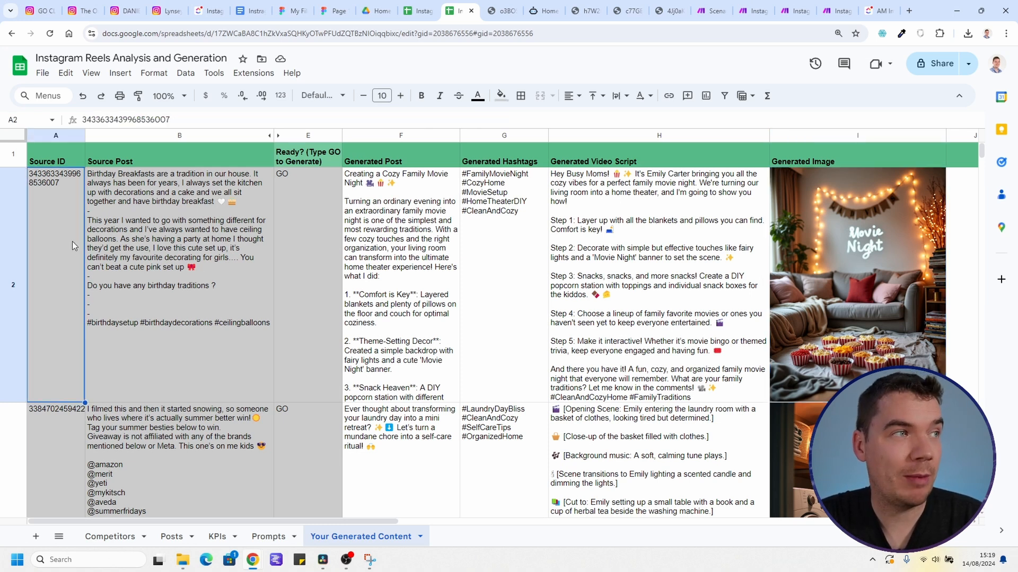
click(664, 306)
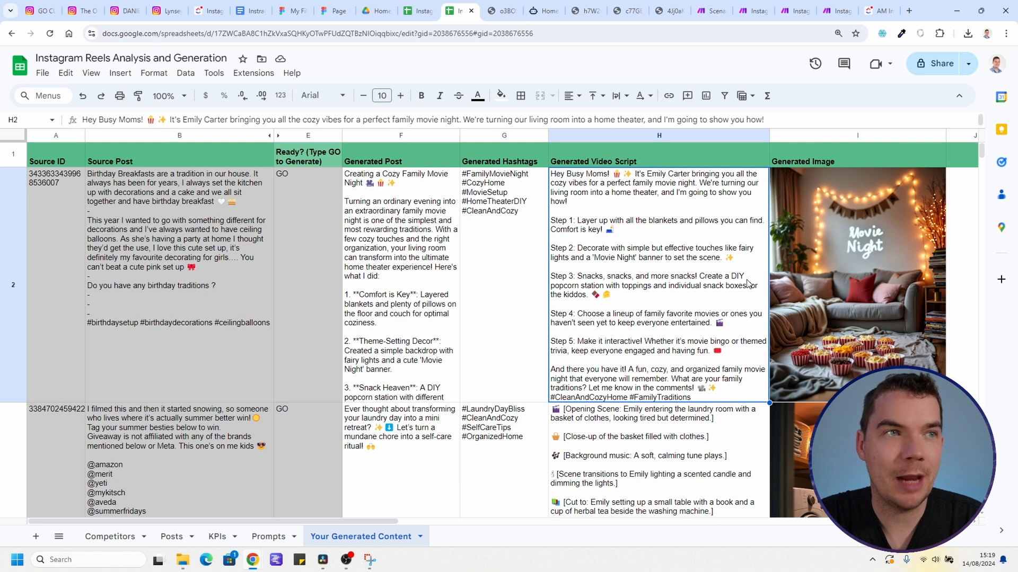
scroll(746, 286, down, 10)
scroll(740, 314, down, 10)
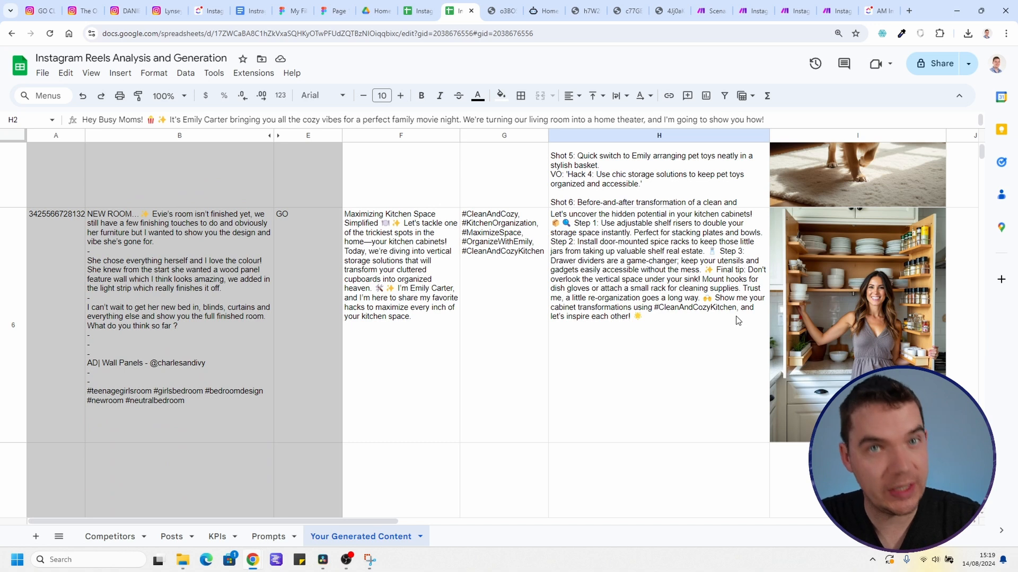
scroll(737, 320, up, 1)
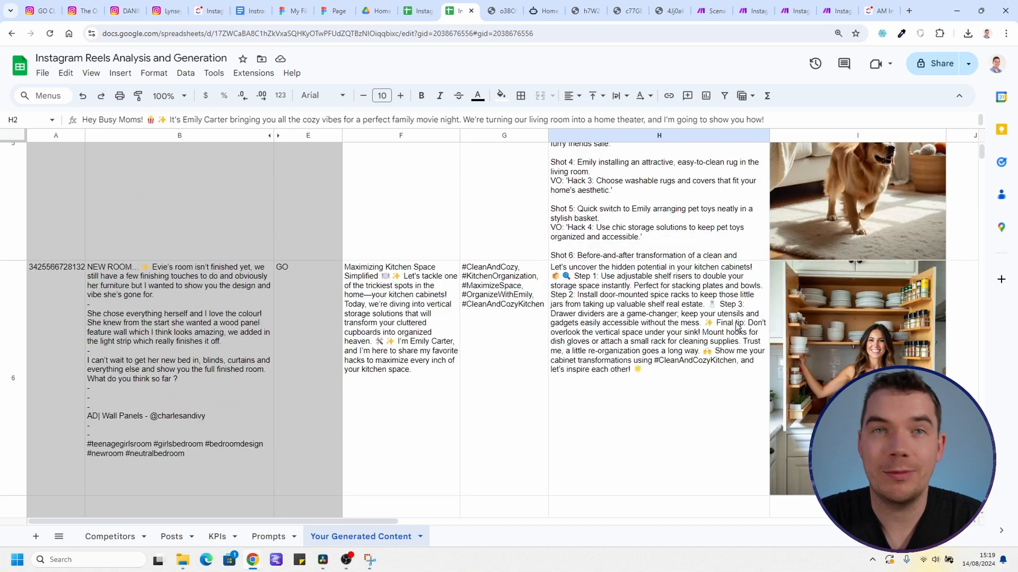
scroll(738, 325, up, 1)
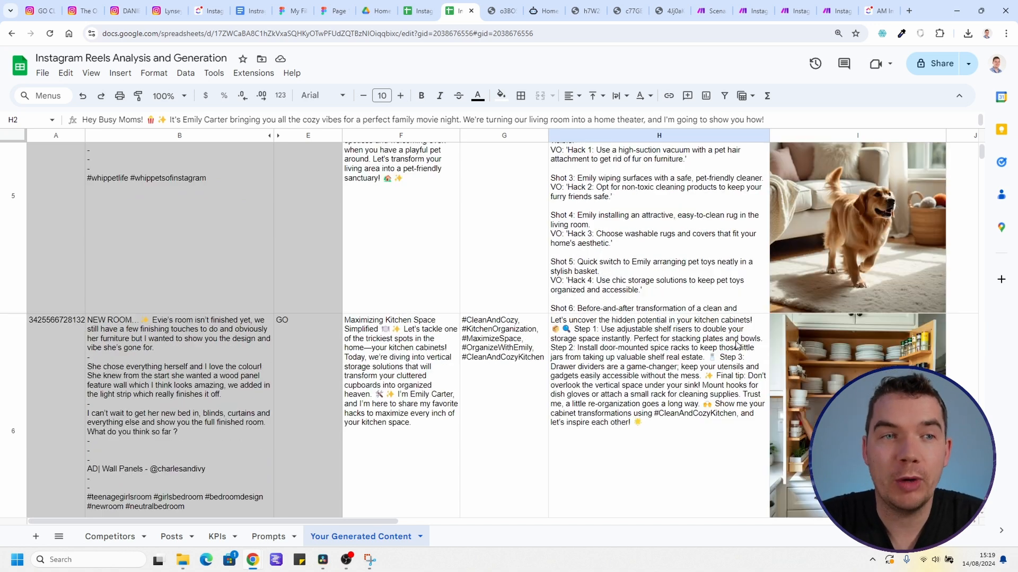
scroll(738, 325, up, 2)
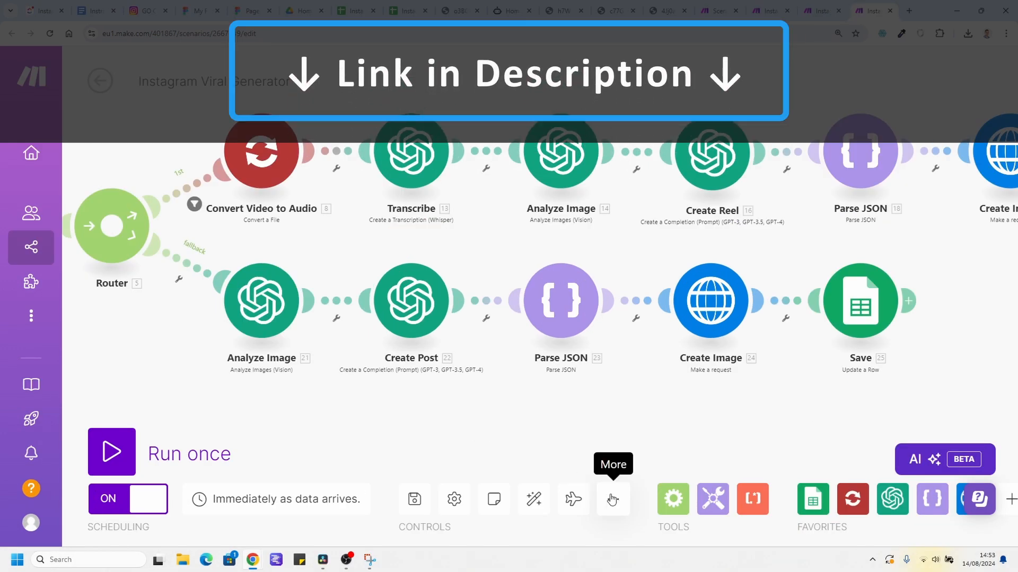
Step: In Make, open the blueprint import for the Instagram Viral Generator scenario and switch to the Instagram Viral Analysis spreadsheet
click(612, 499)
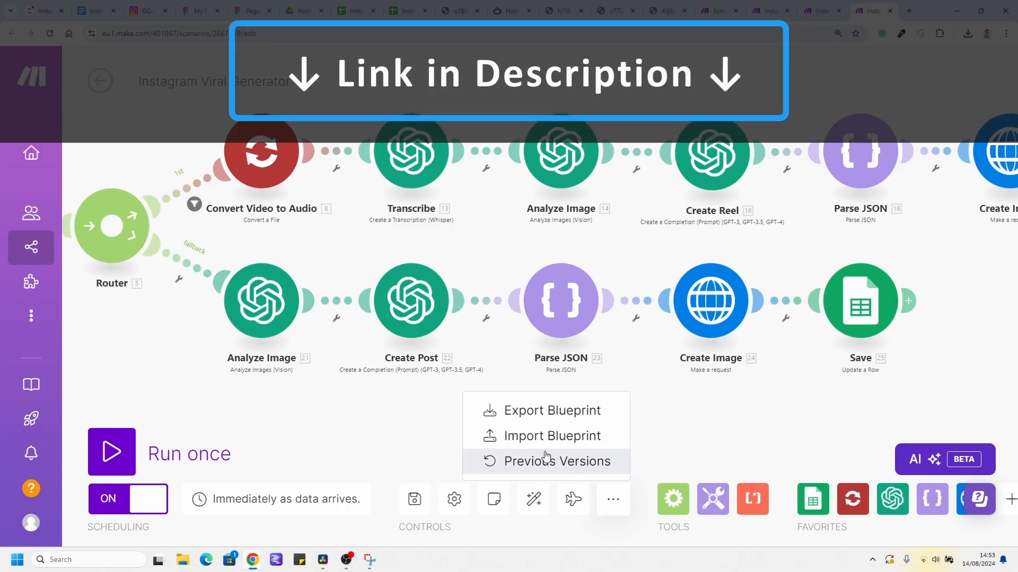
click(503, 438)
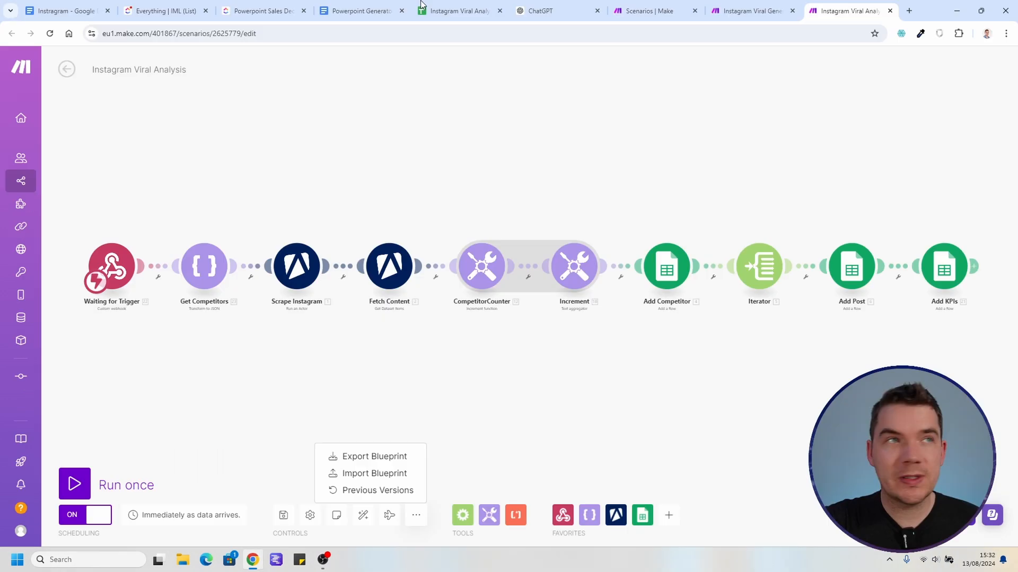
click(458, 7)
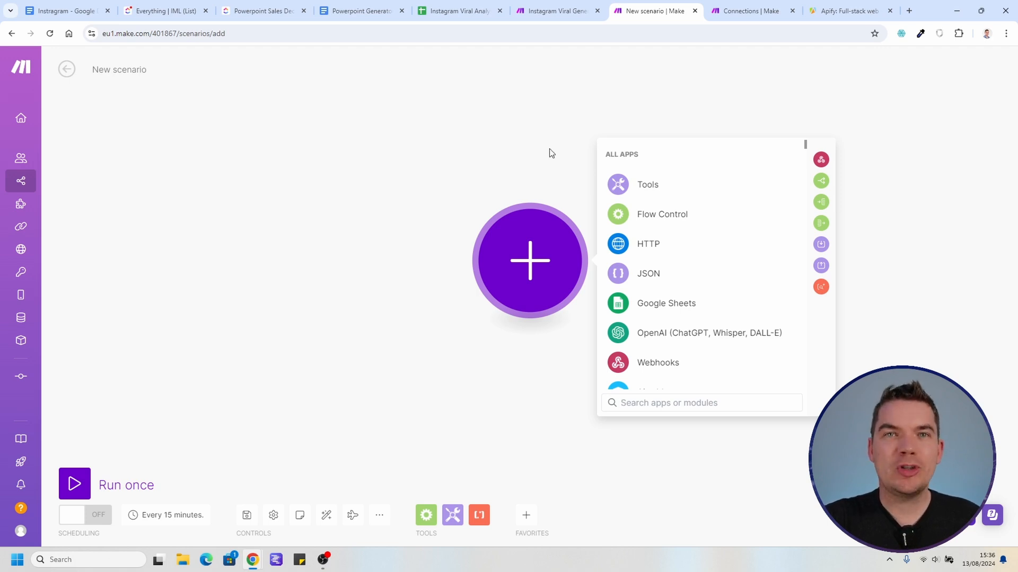
Step: Switch to the Apify website, log in to the console and search the Store for "instagram"
click(839, 5)
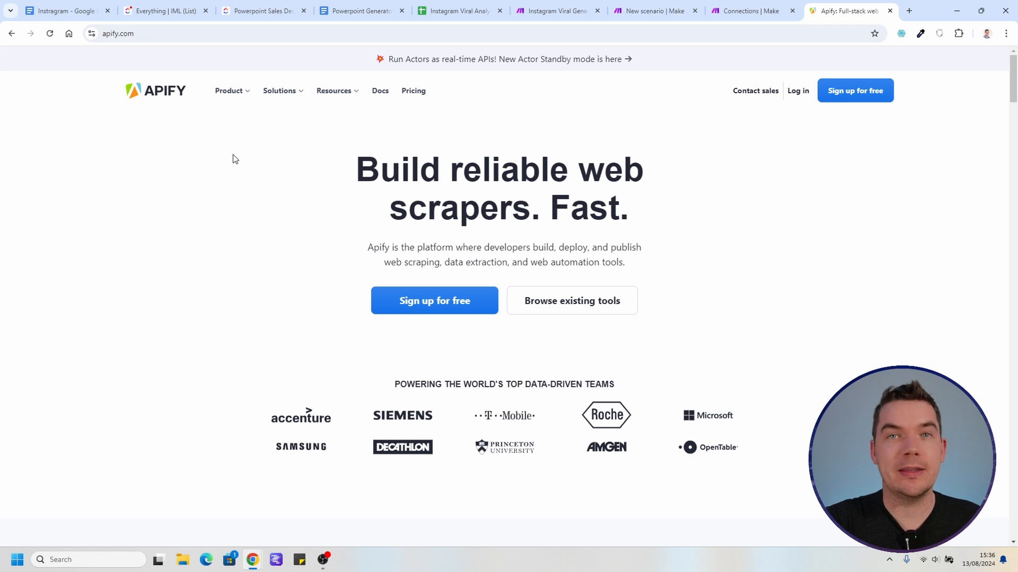
click(803, 91)
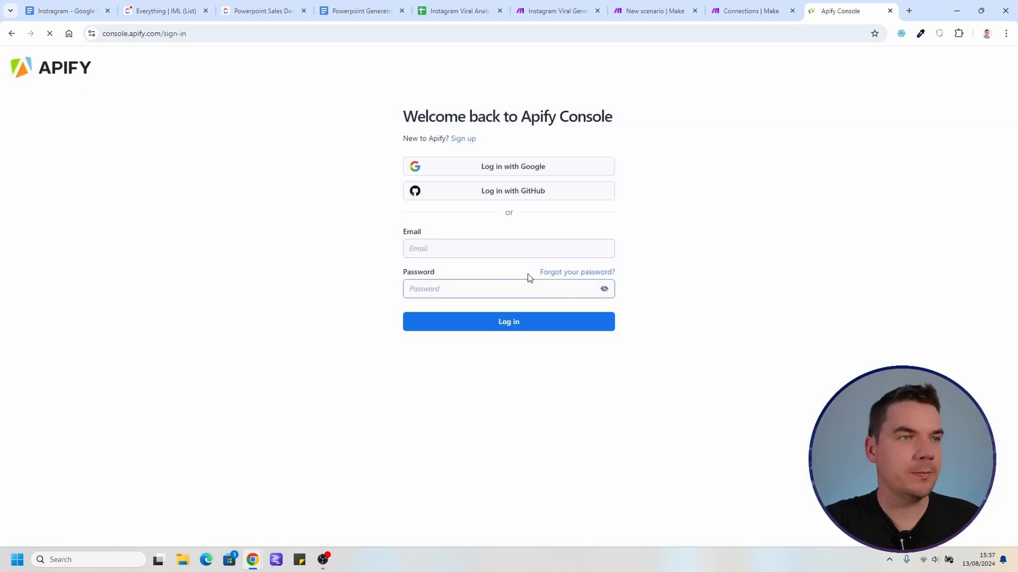
click(495, 111)
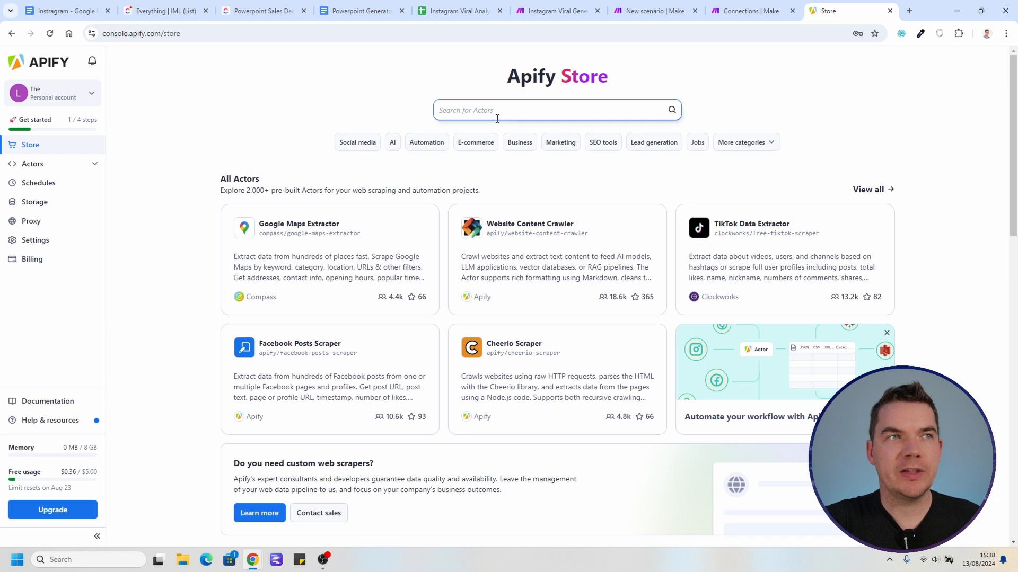
text(instagra)
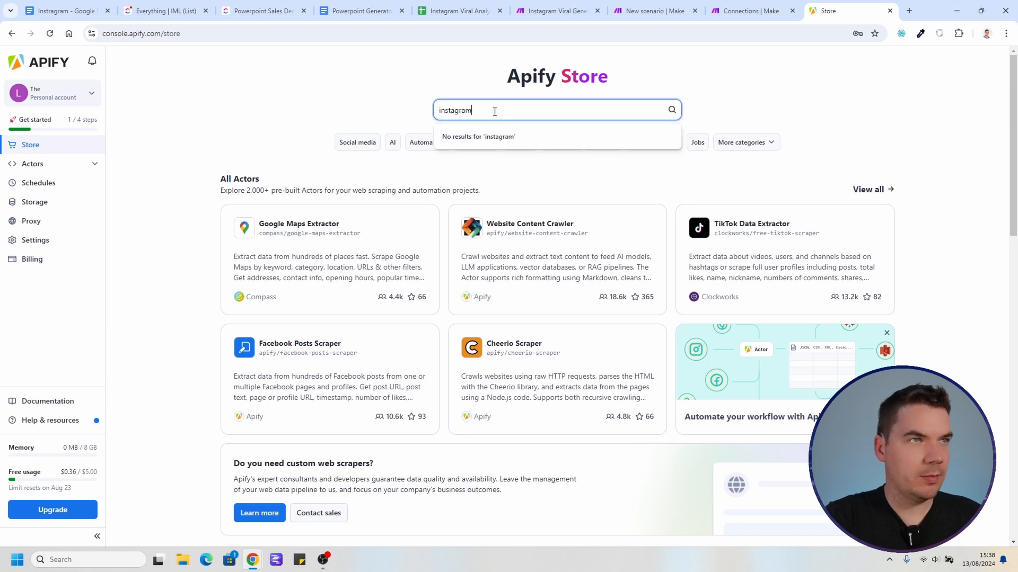
text(m)
key(Return)
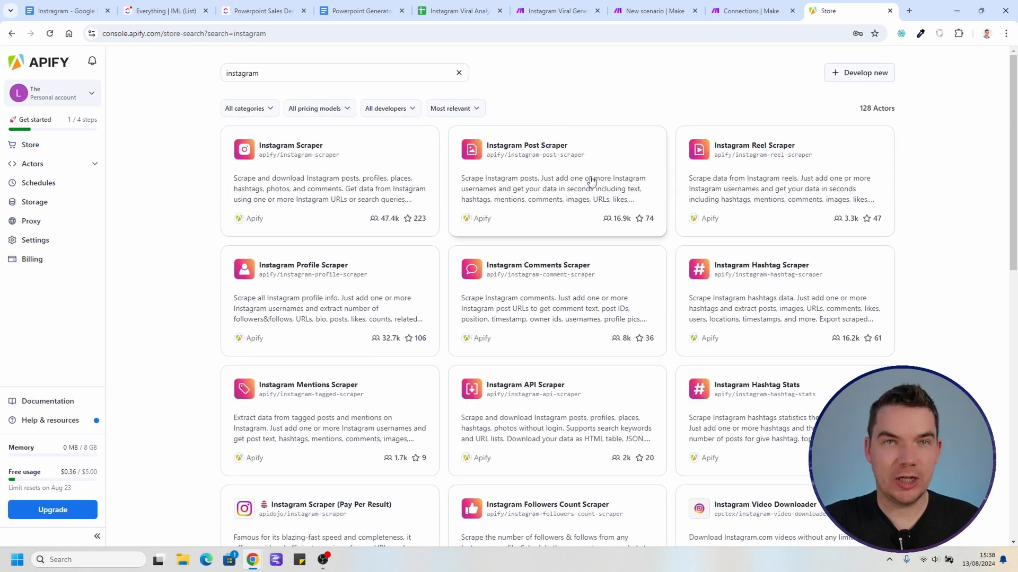
Step: Look through the Instagram actors found and open the Instagram Profile Scraper
scroll(619, 329, down, 3)
scroll(618, 329, down, 3)
scroll(617, 326, up, 6)
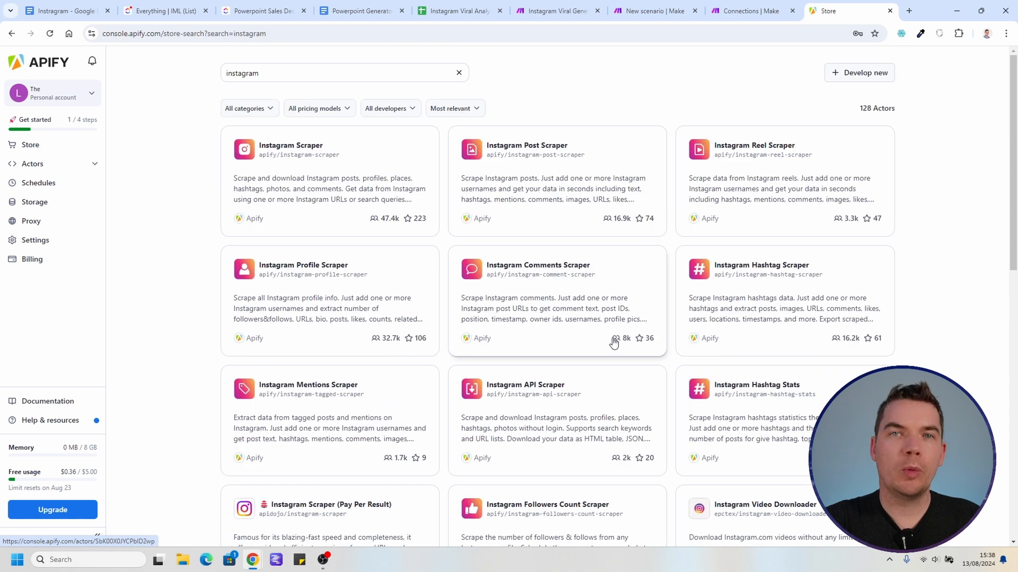
click(297, 286)
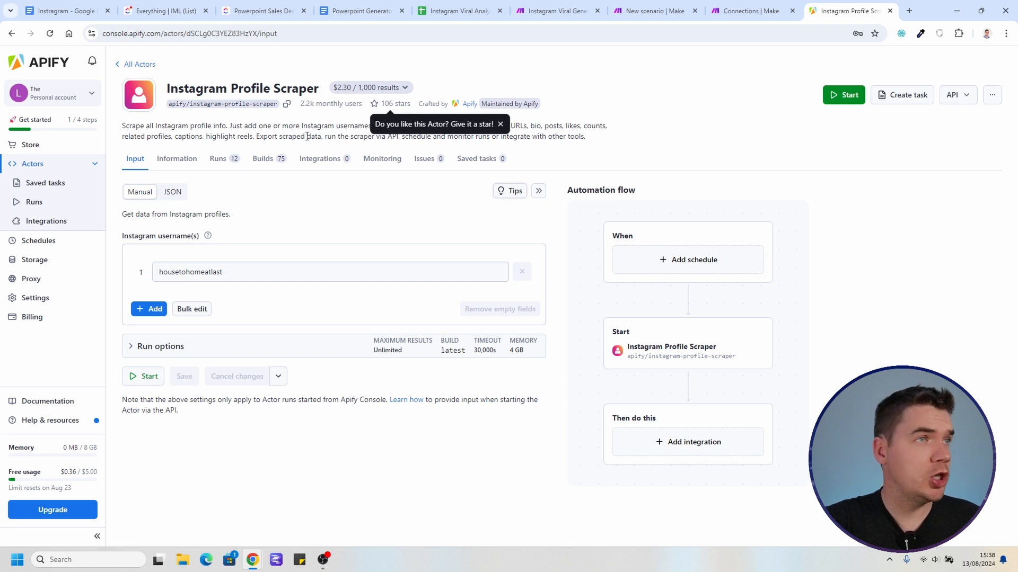
Step: Add the Instagram usernames cleanmama and the_organised_mum below housetohomeatlast, and save and start the scraper run
click(225, 274)
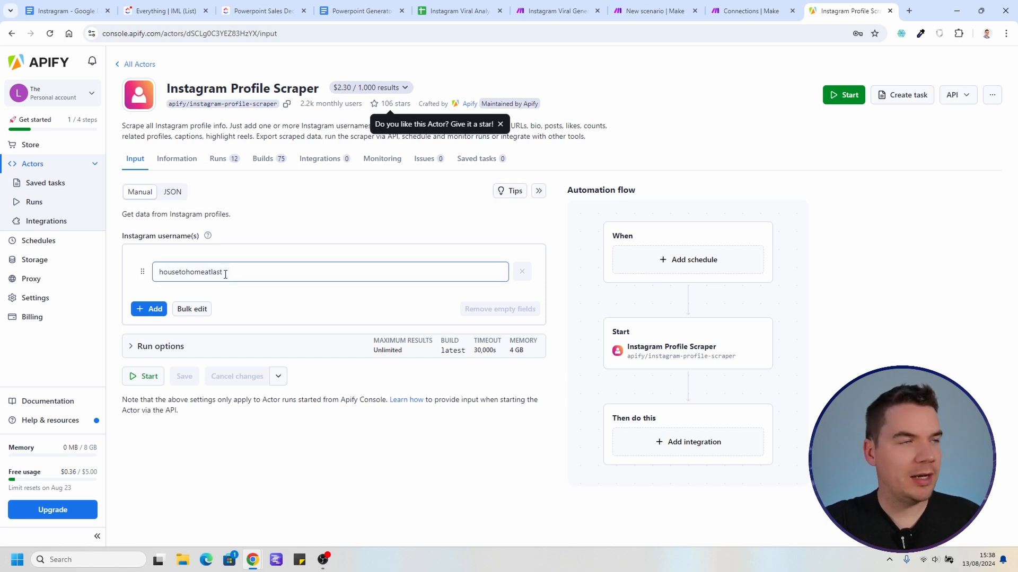
click(207, 235)
click(223, 272)
drag(159, 272, 223, 274)
click(194, 273)
key(Return)
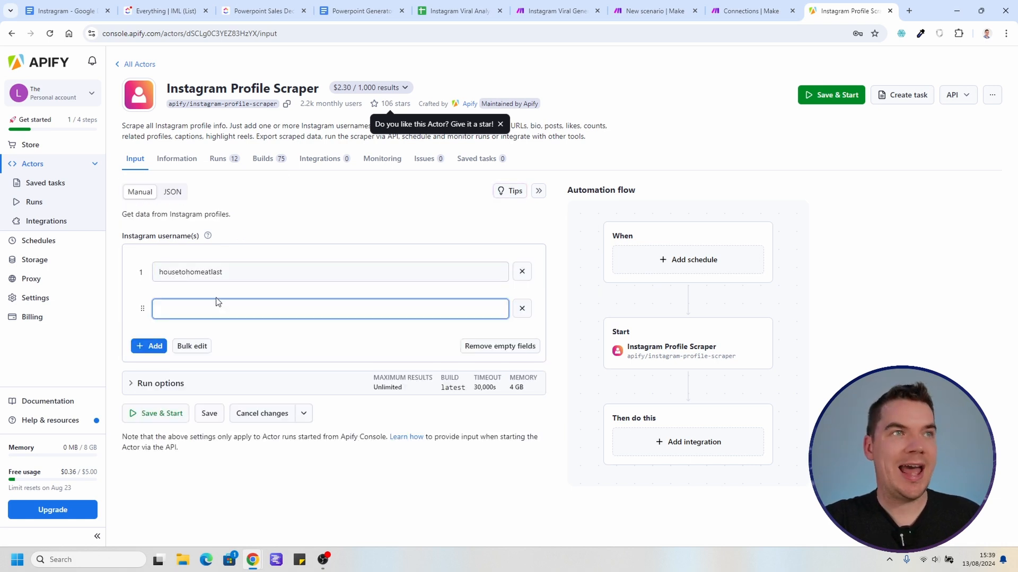
text(cleanmama the_organised_mum)
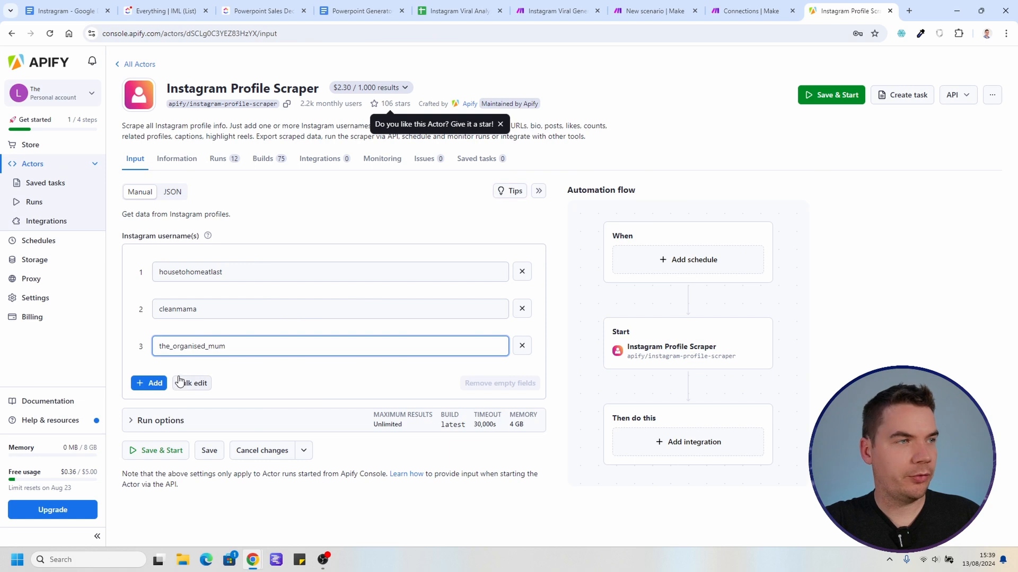
click(170, 451)
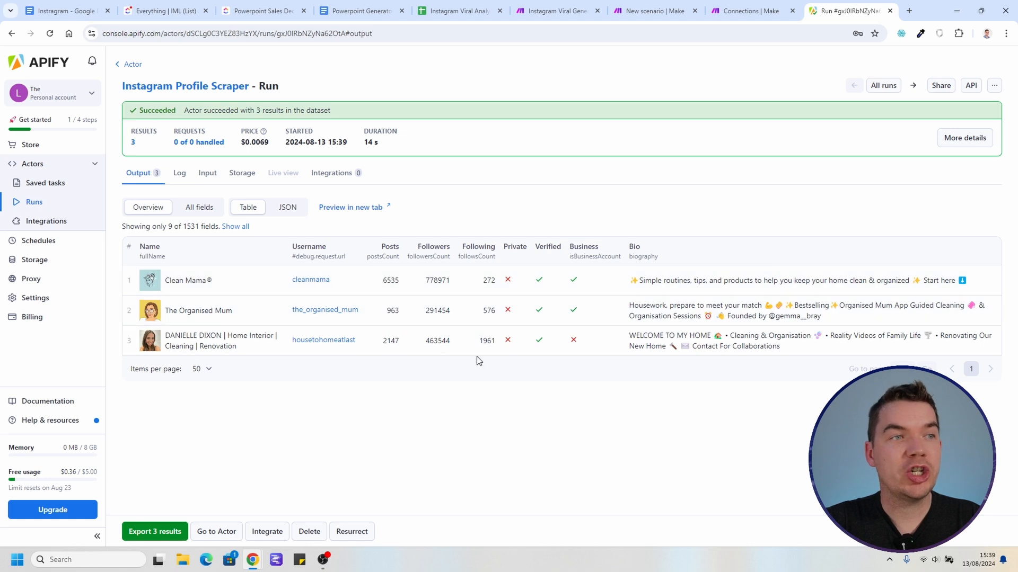
Step: Show all fields of the run's output table and examine its columns, including the latest videos and latest posts
click(195, 210)
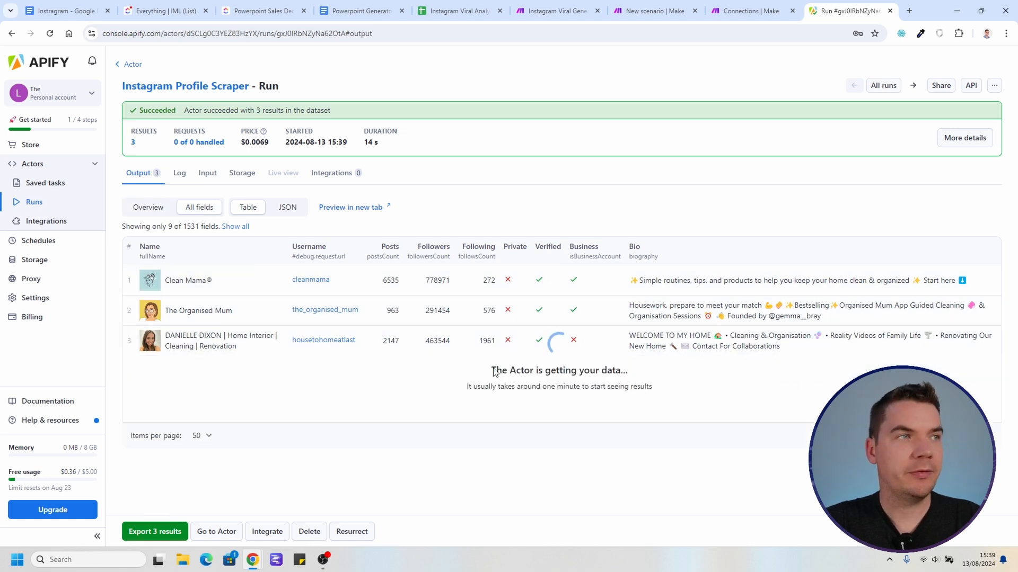
drag(301, 487, 651, 474)
mouse_move(619, 302)
scroll(640, 369, down, 5)
mouse_move(613, 430)
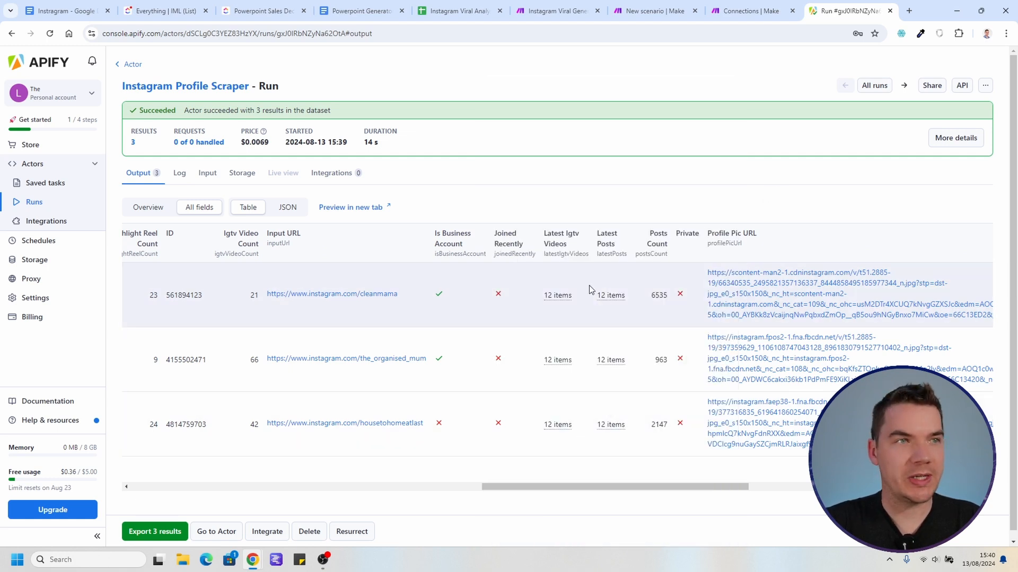
drag(638, 486, 244, 507)
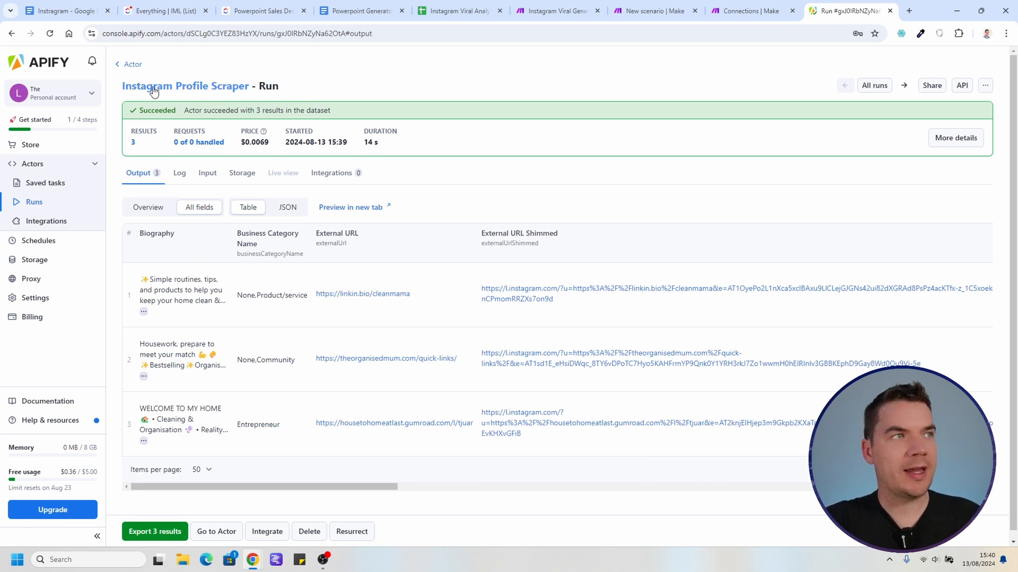
Step: Return to the Instagram Profile Scraper actor and examine its username input as JSON
click(152, 88)
click(173, 192)
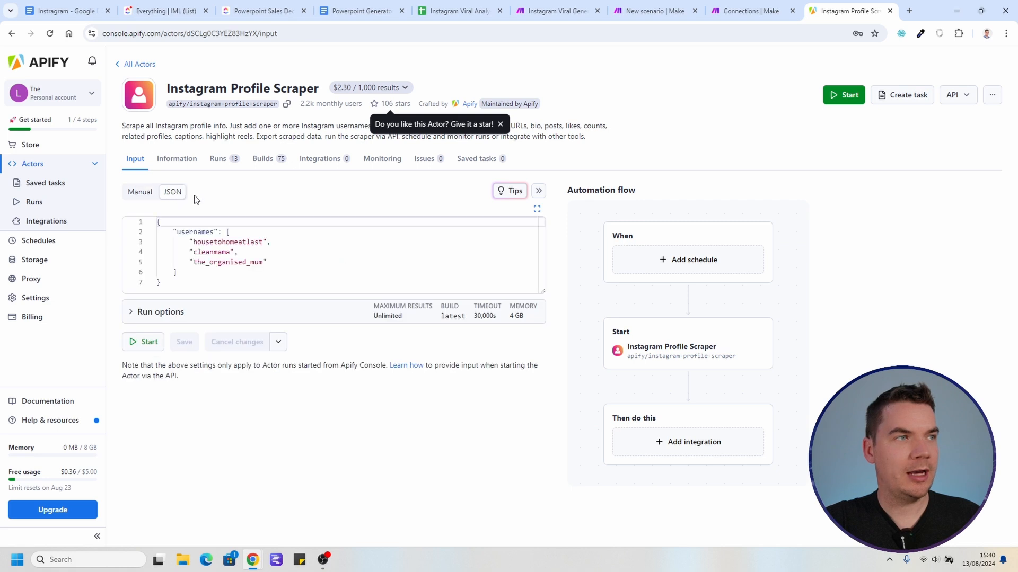
click(215, 251)
key(ctrl+a)
click(273, 262)
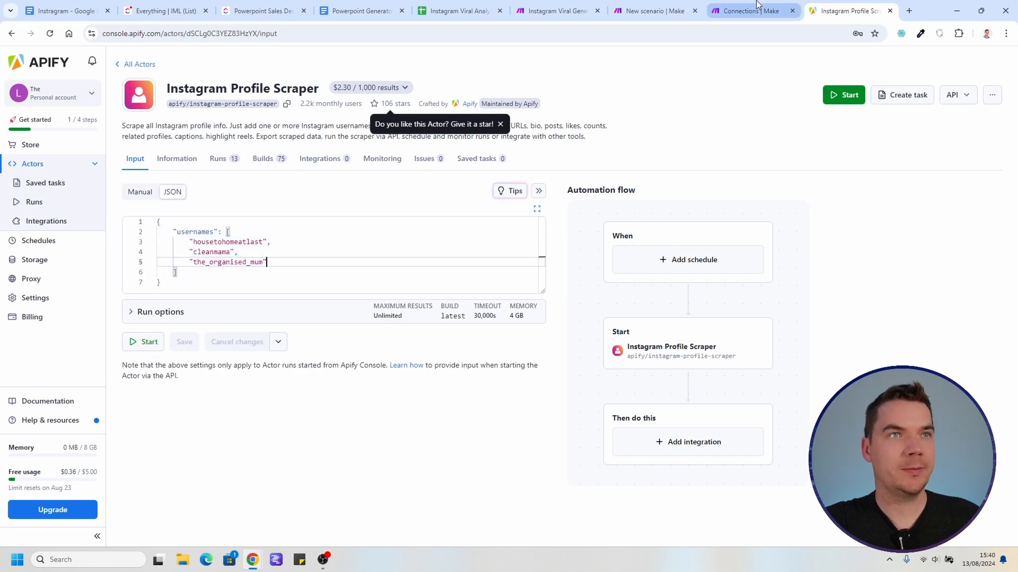
Step: In the new Make scenario, find the Apify app, add a Run an Actor module and start creating its connection
click(655, 10)
text(apify)
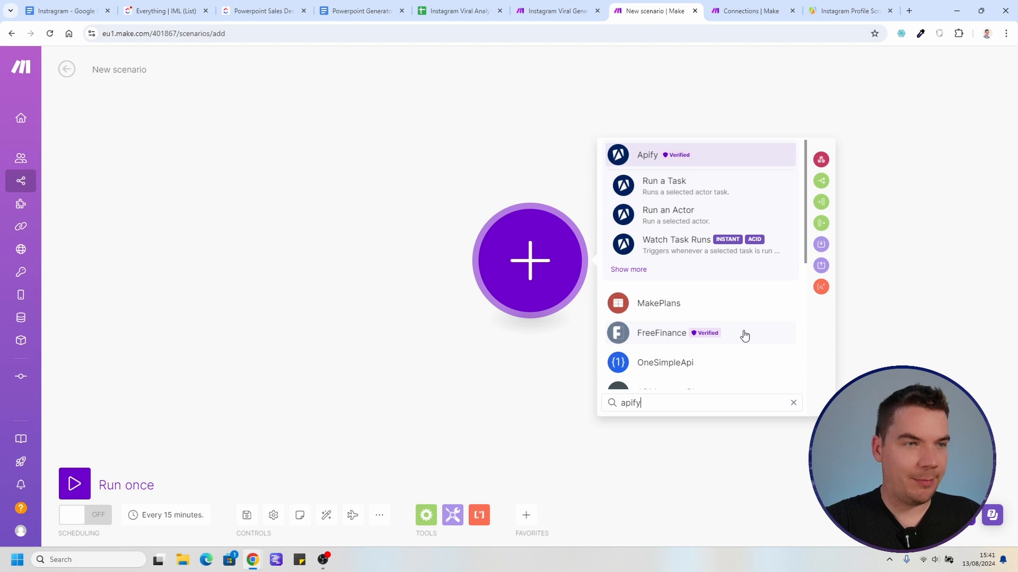
click(684, 220)
click(678, 256)
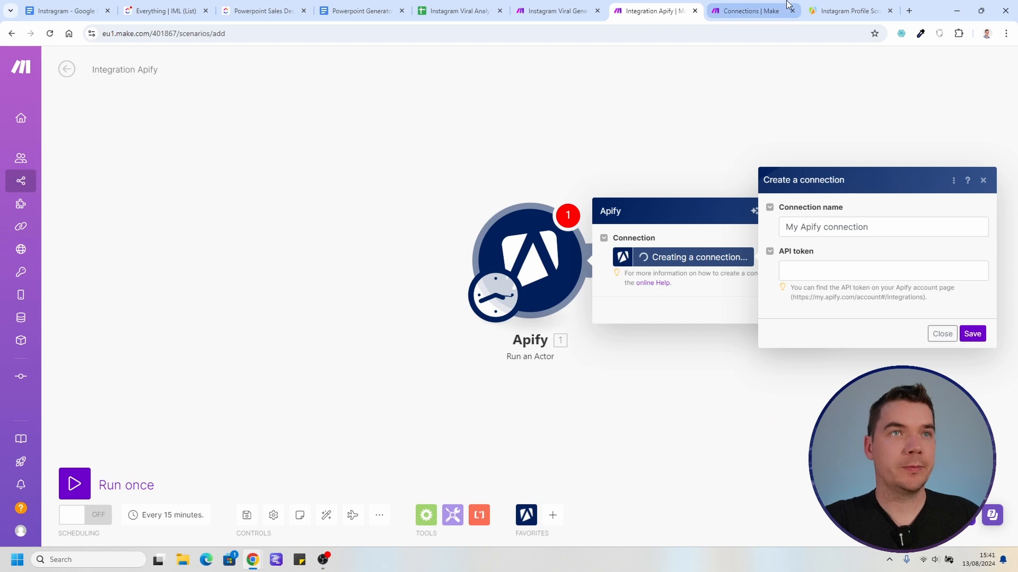
Step: Copy the personal API token from Apify's integration settings and save it in Make as the API token of My Apify connection
click(848, 11)
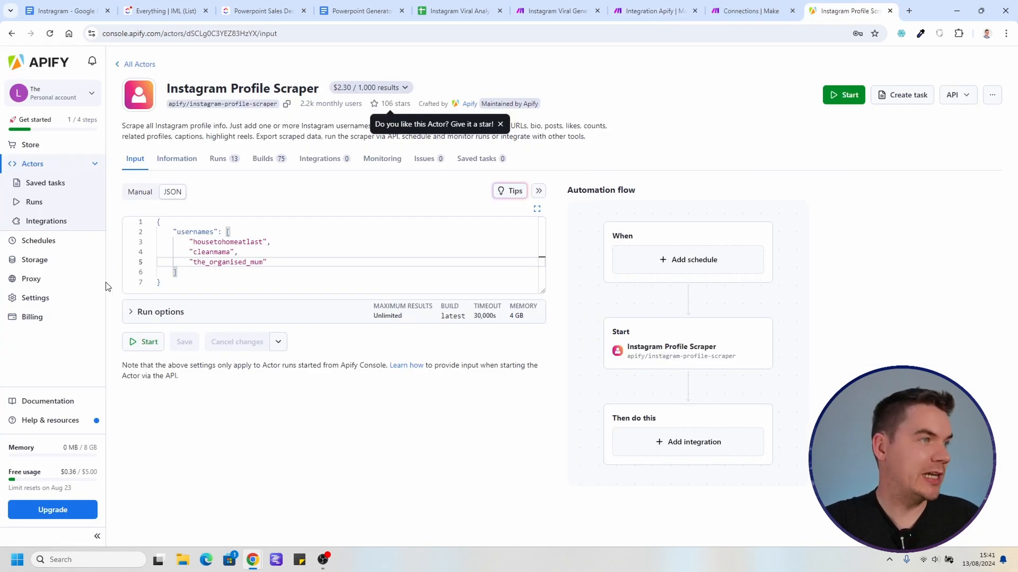
click(139, 192)
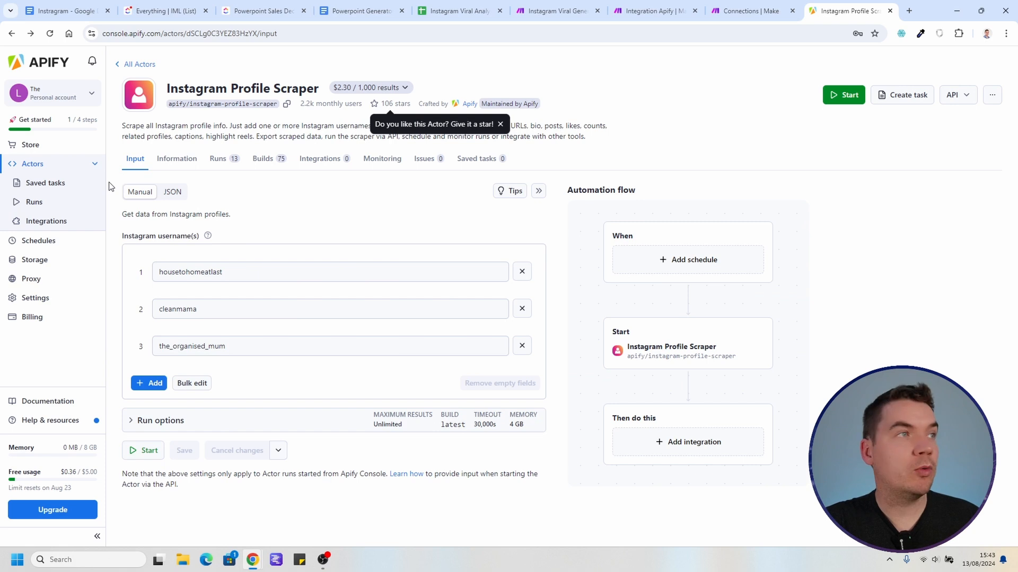
click(36, 298)
click(184, 98)
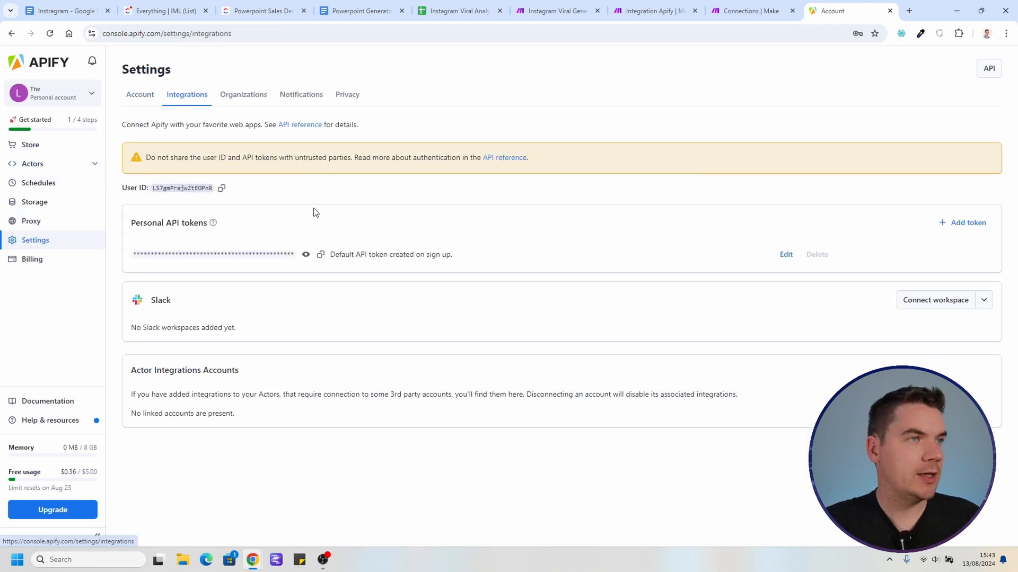
click(321, 255)
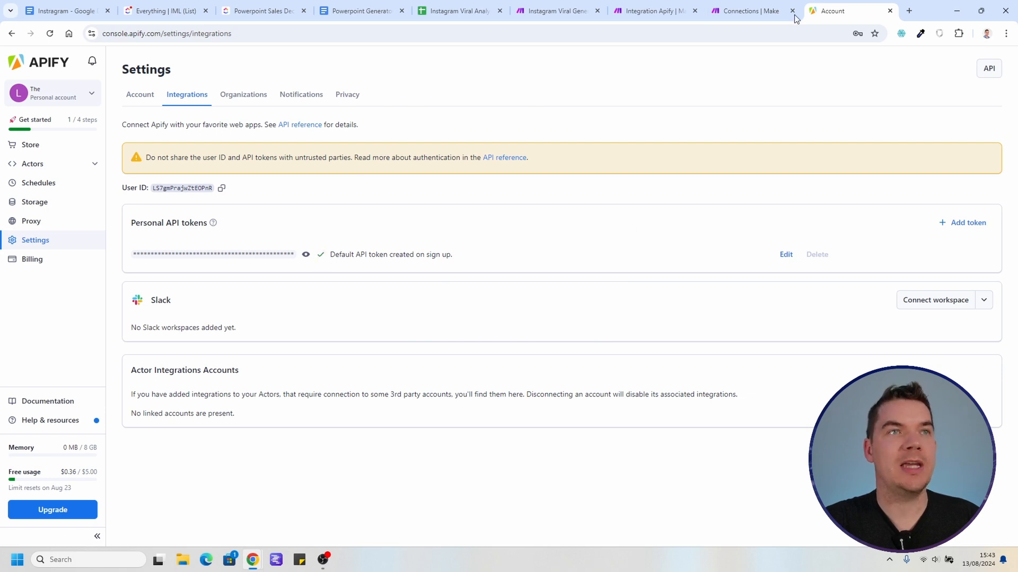
click(752, 11)
click(792, 11)
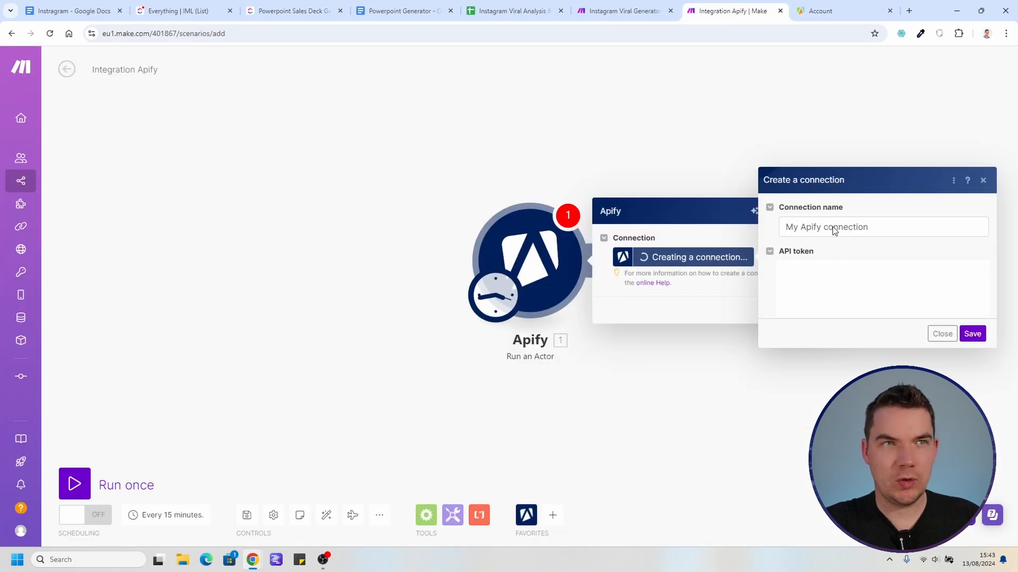
click(848, 271)
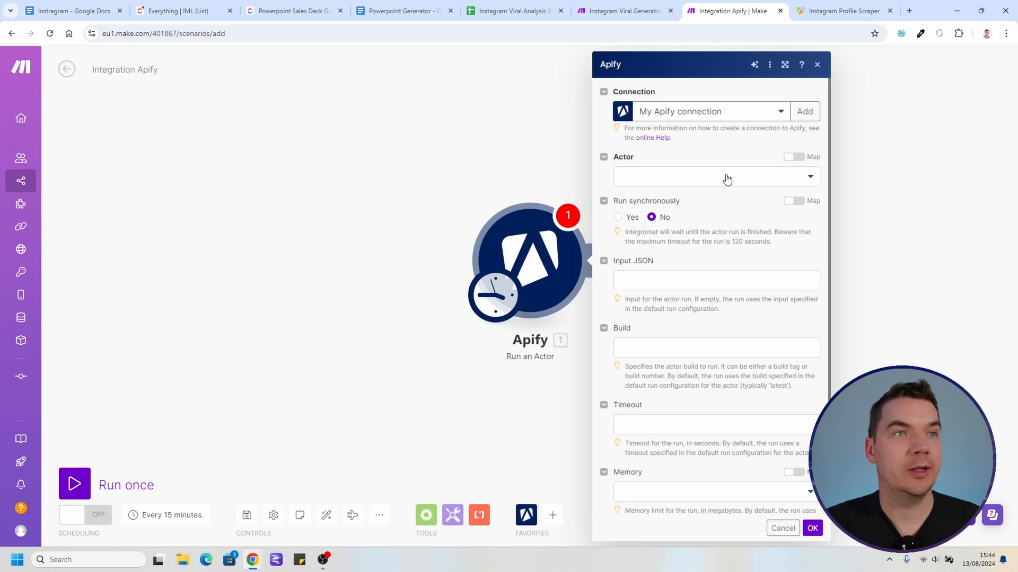
Step: Select apify/instagram-profile-scraper as the actor in the Run an Actor module and set it to run synchronously
click(841, 9)
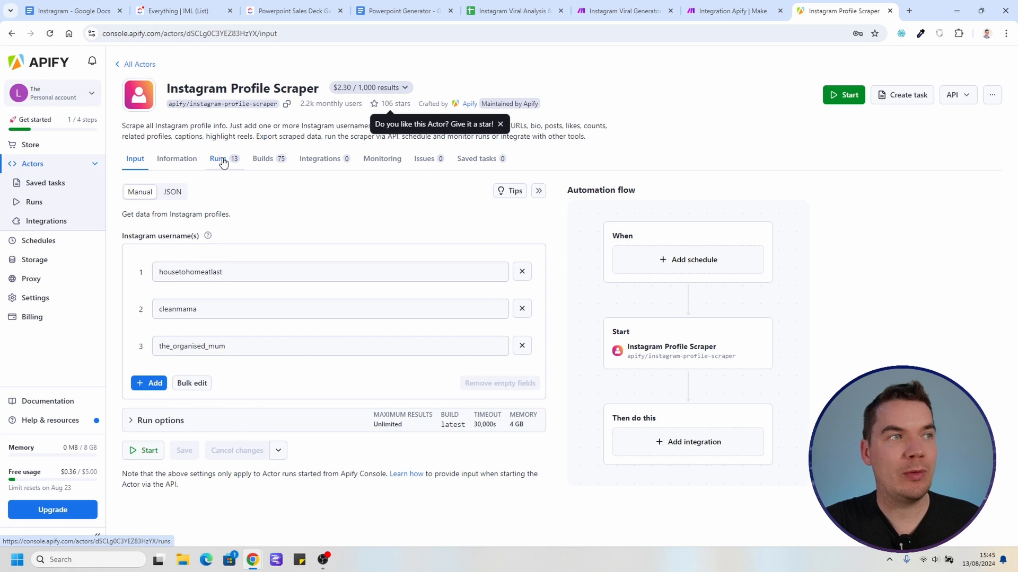
click(724, 10)
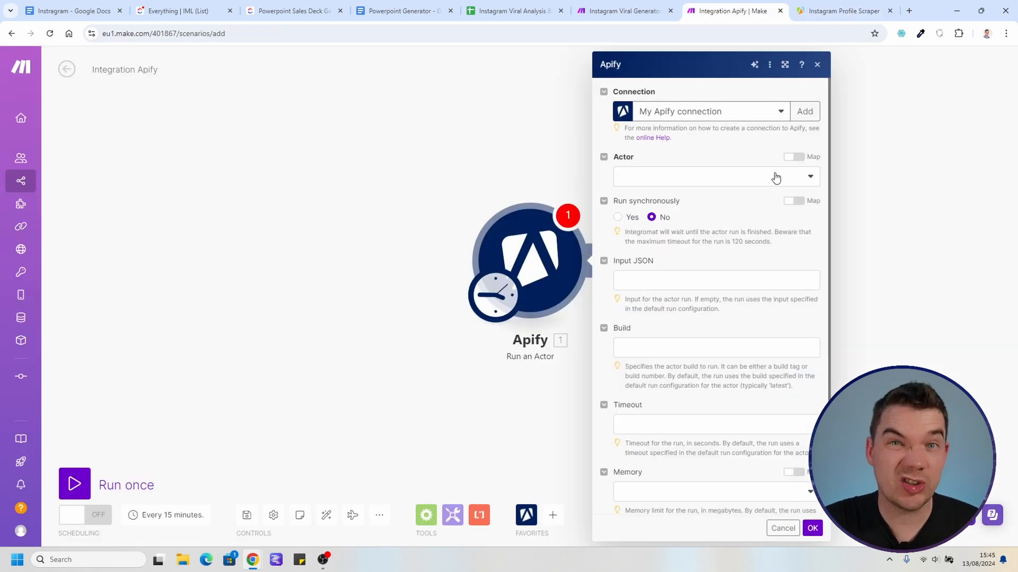
click(806, 179)
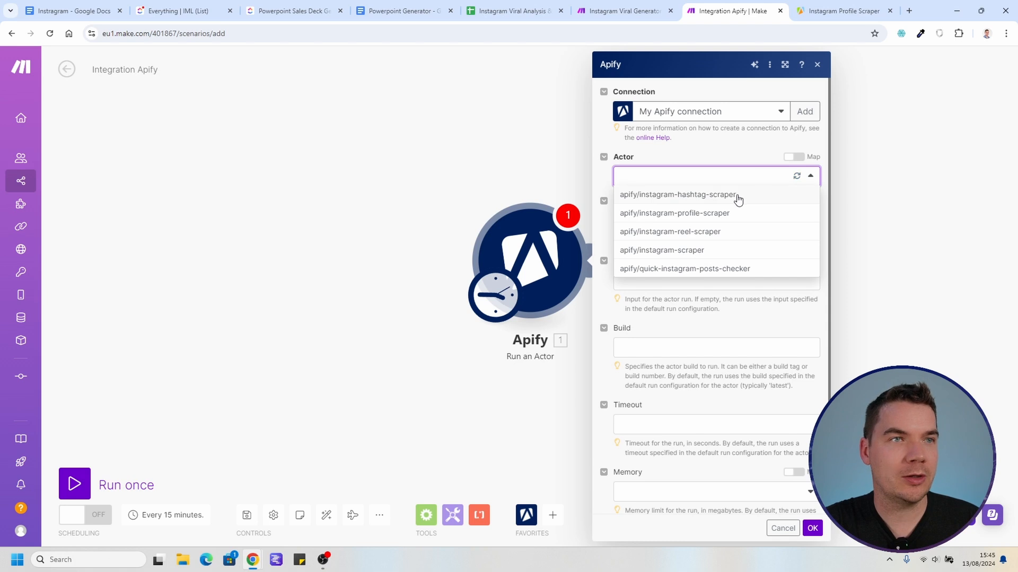
click(674, 214)
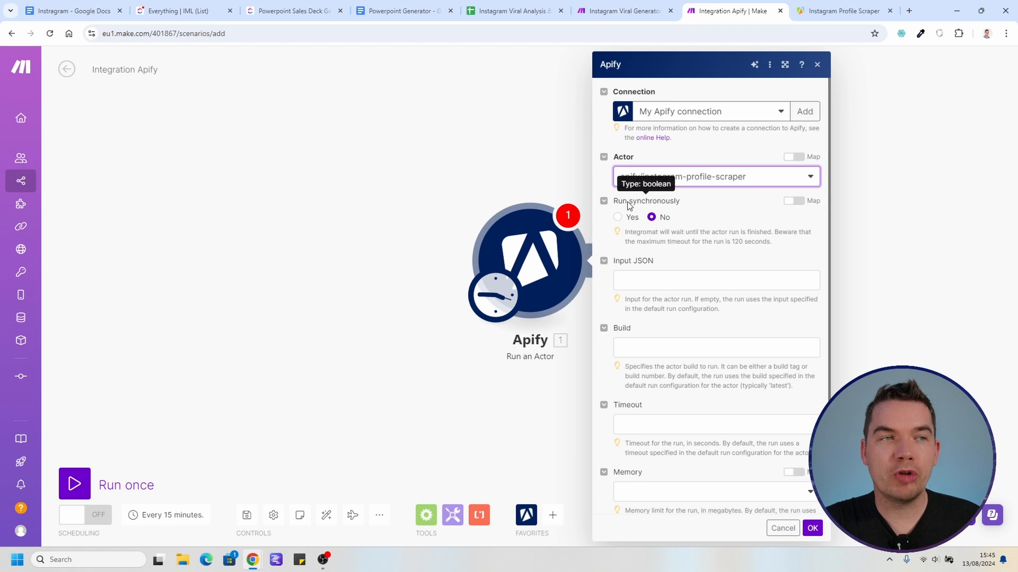
click(627, 219)
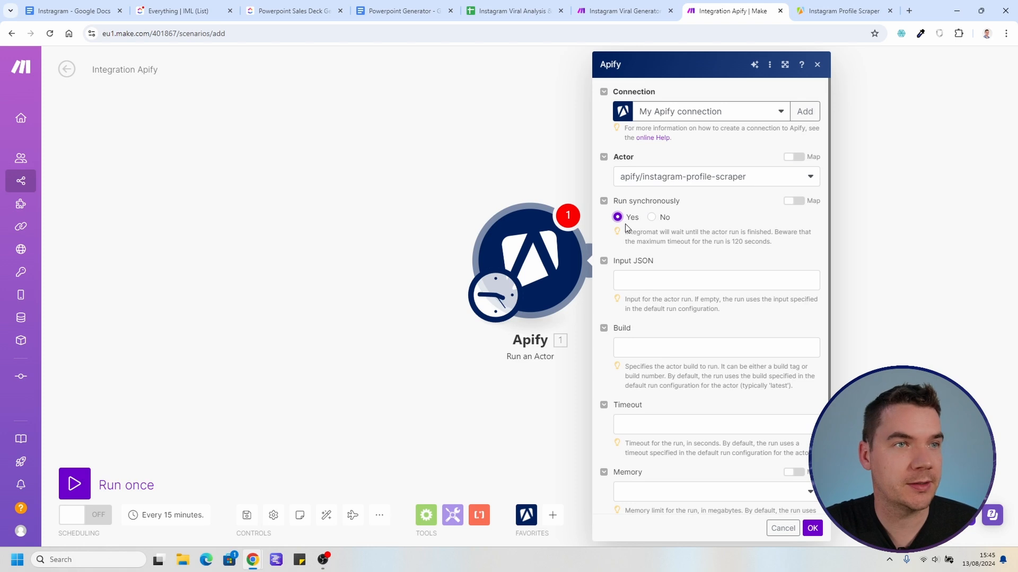
Step: Copy the actor's complete username JSON from Apify and paste it as the Input JSON of the Run an Actor module
click(640, 279)
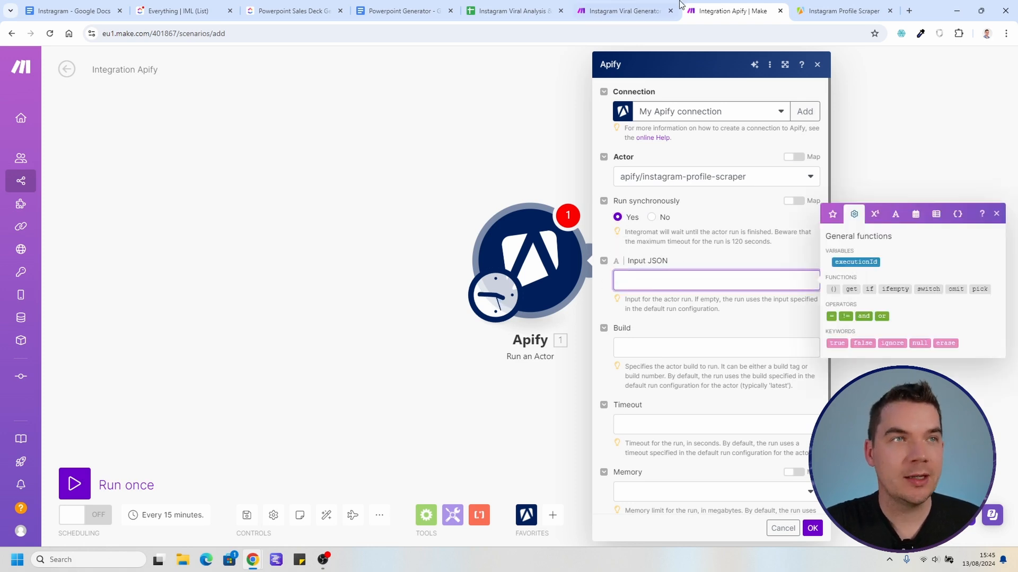
click(838, 10)
click(173, 192)
click(230, 272)
key(ctrl+a)
key(ctrl+c)
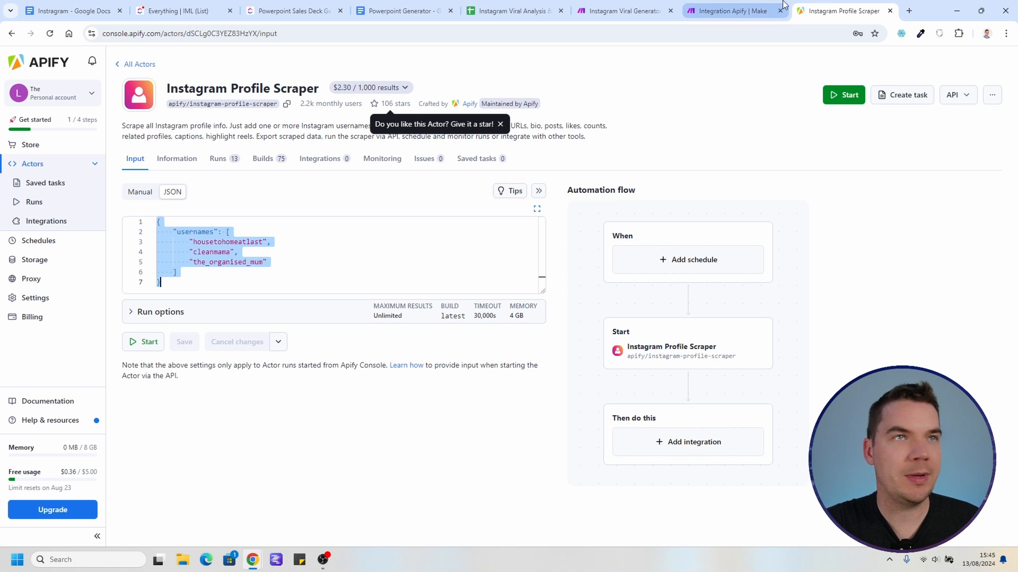
click(732, 11)
key(ctrl+v)
click(688, 307)
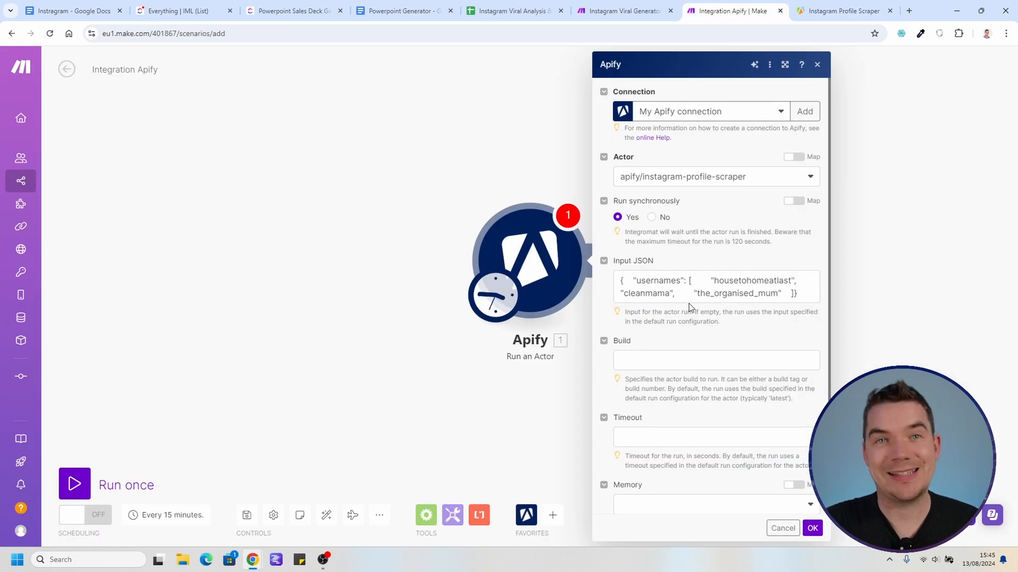
Step: Confirm the Run an Actor settings, save the scenario and run it once
scroll(818, 371, down, 2)
click(812, 528)
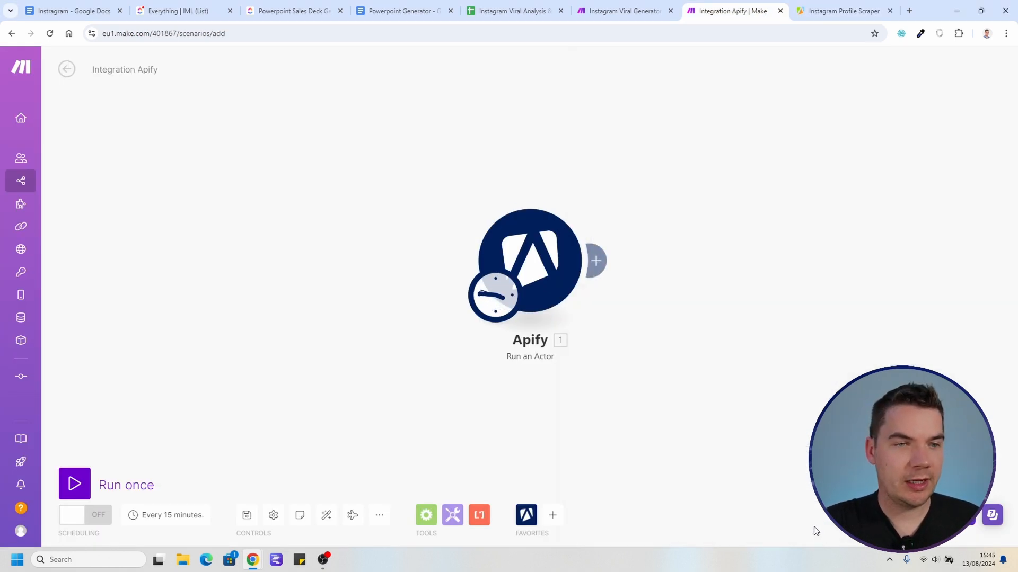
click(247, 515)
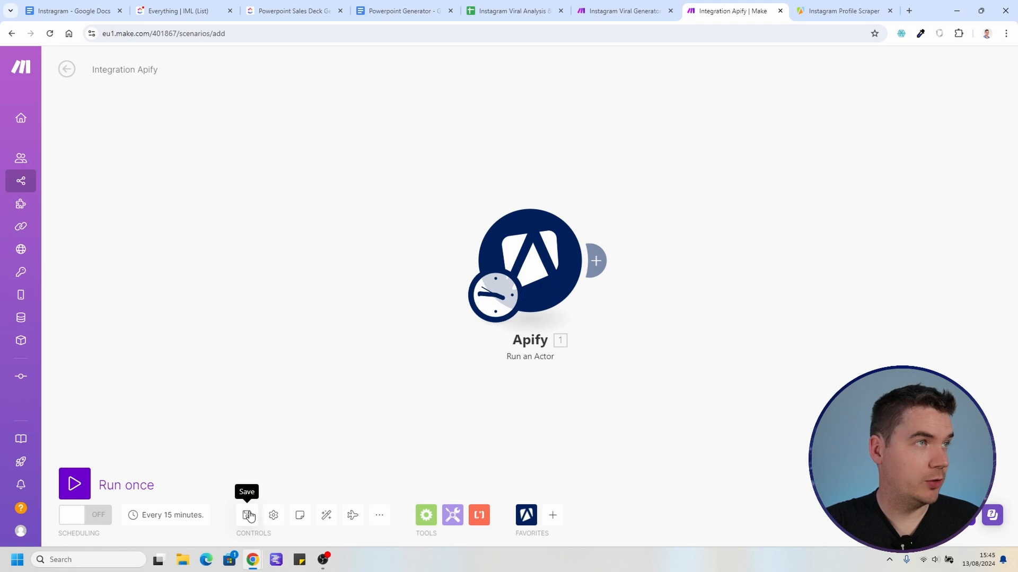
click(97, 483)
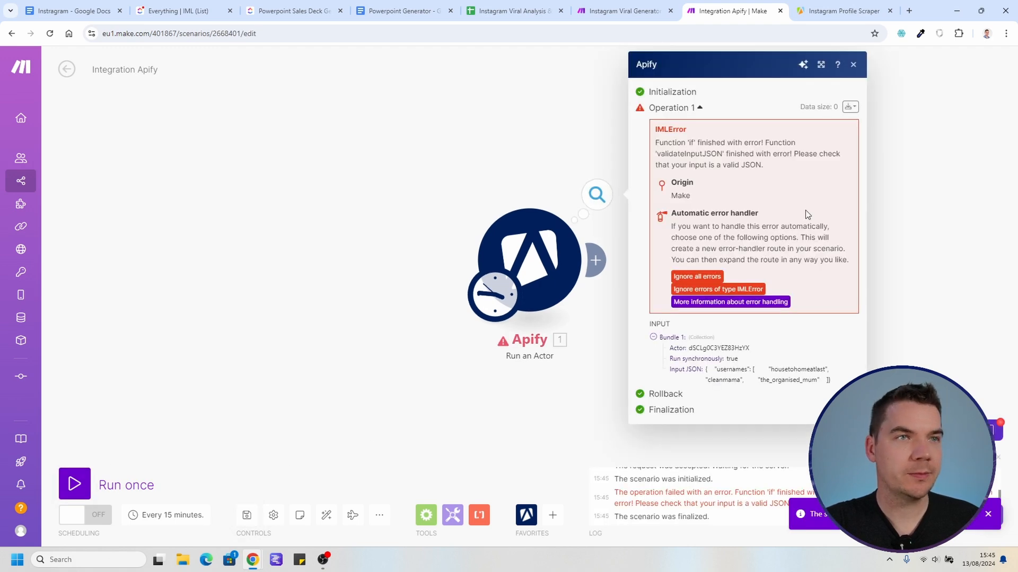
Step: Strip the extra spaces from the Run an Actor module's Input JSON so the usernames form one compact array, and confirm
click(546, 261)
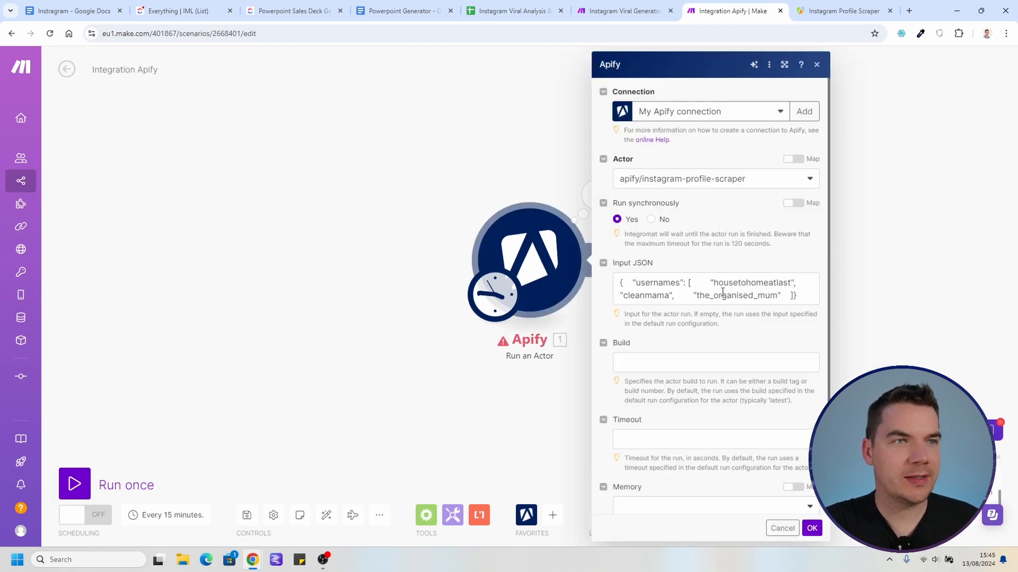
click(637, 283)
key(BackSpace)
key(BackSpace)
key(BackSpace)
key(BackSpace)
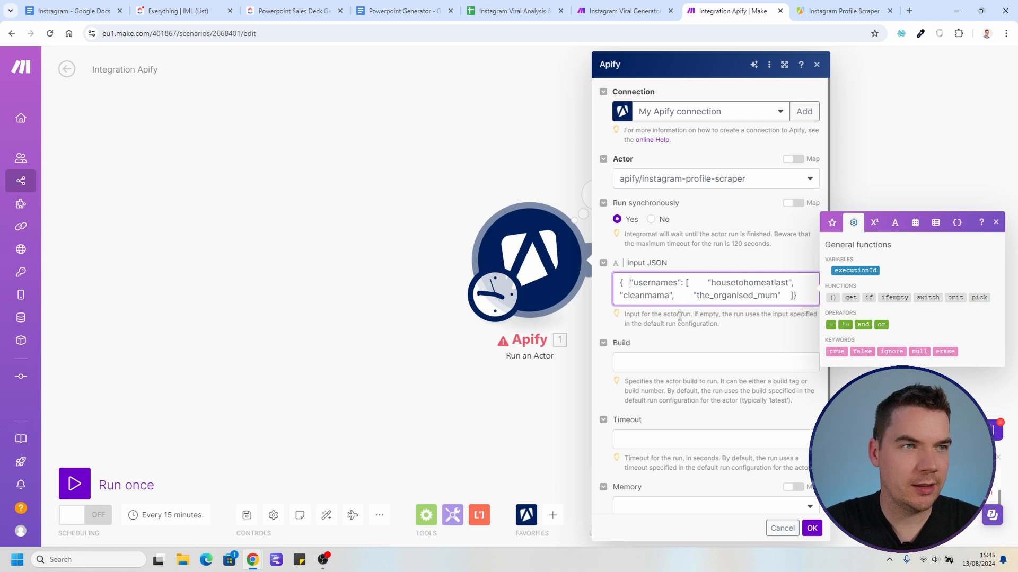
click(697, 286)
key(BackSpace)
key(BackSpace)
key(BackSpace)
key(BackSpace)
key(BackSpace)
key(BackSpace)
key(BackSpace)
key(BackSpace)
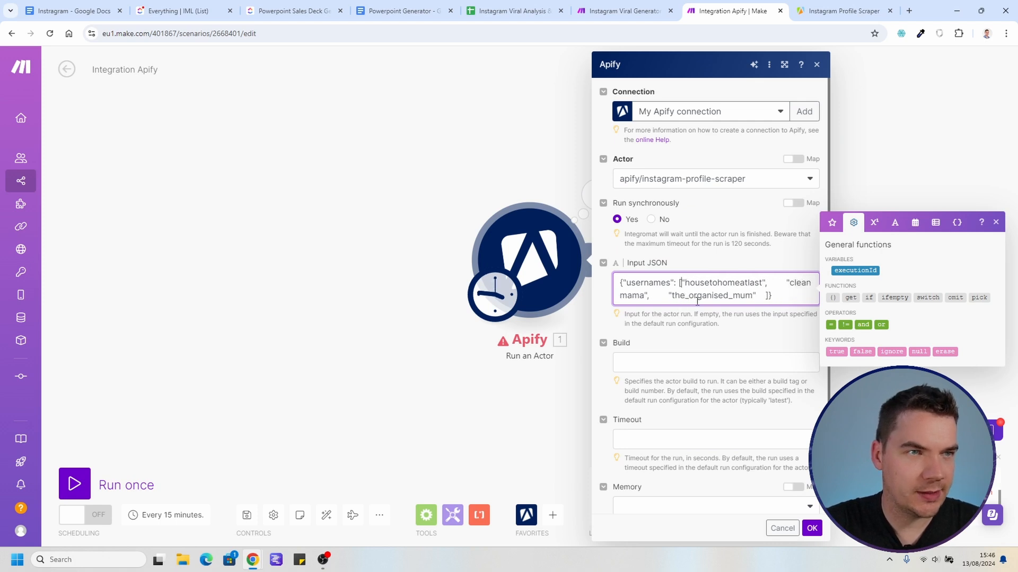
key(Delete)
key(Delete)
key(Delete)
key(Delete)
key(Delete)
click(811, 530)
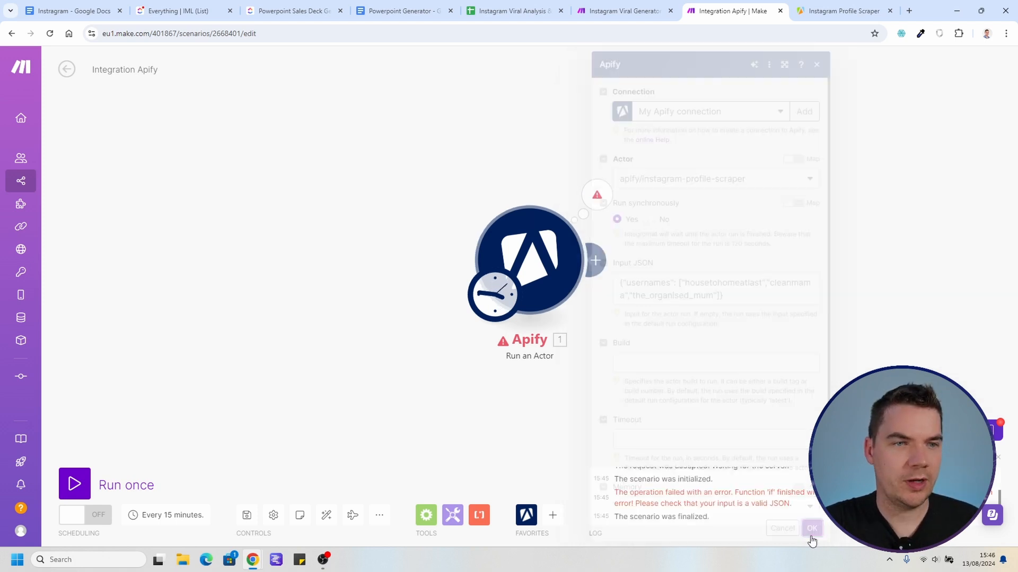
Step: Run the scenario once more, checking the actor's run list in Apify and the module's output in Make
click(75, 484)
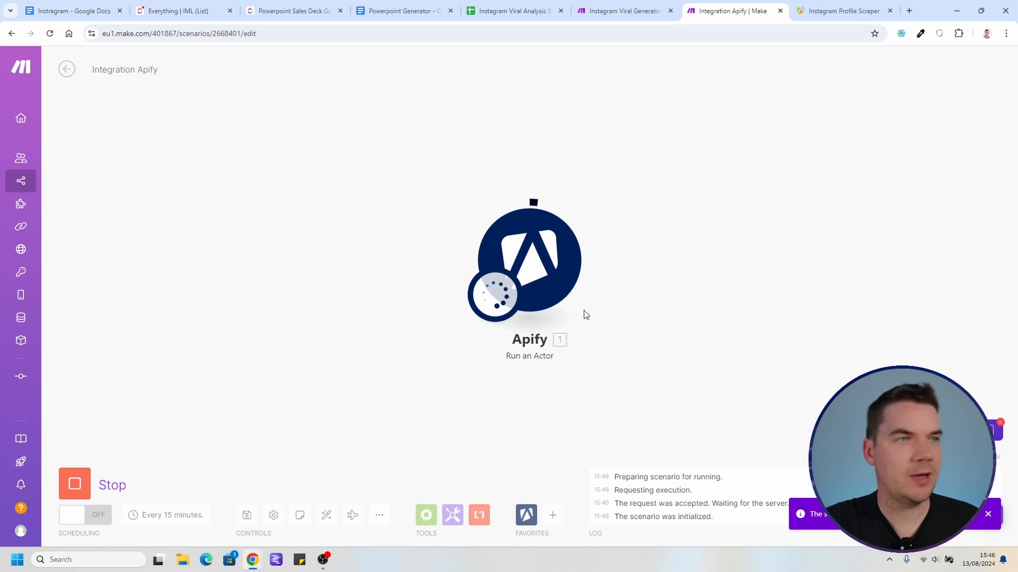
click(843, 10)
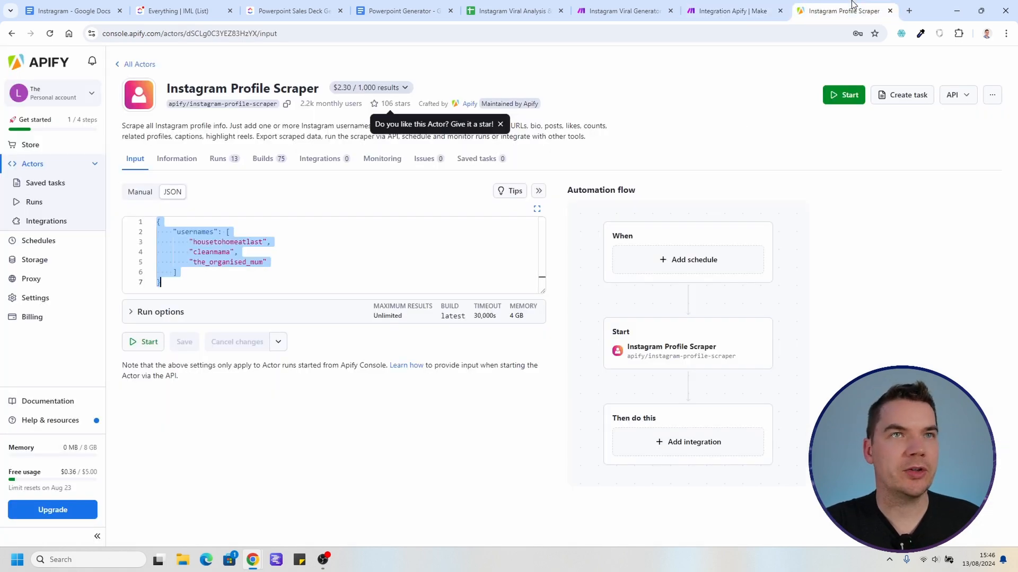
click(218, 167)
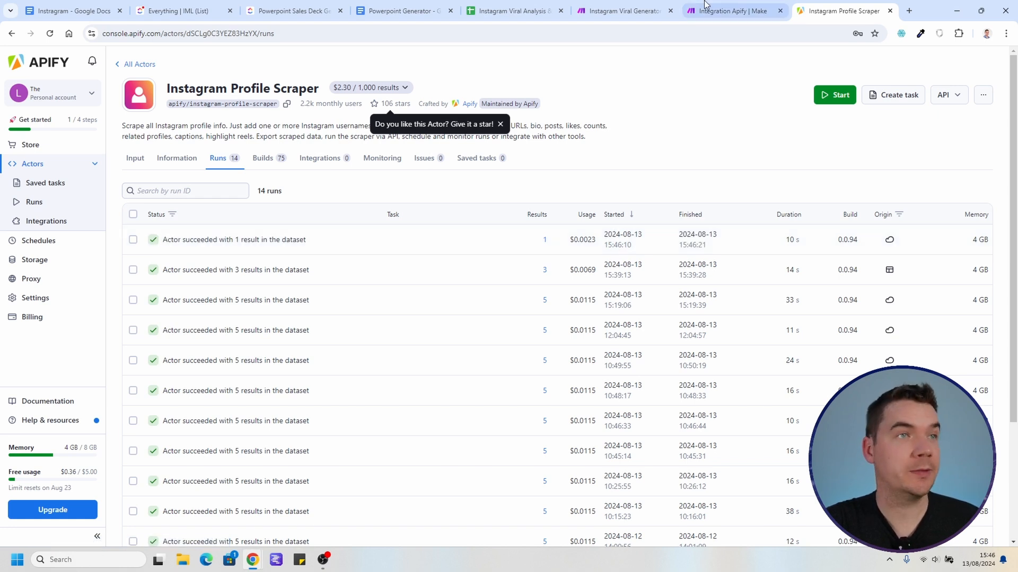
click(731, 10)
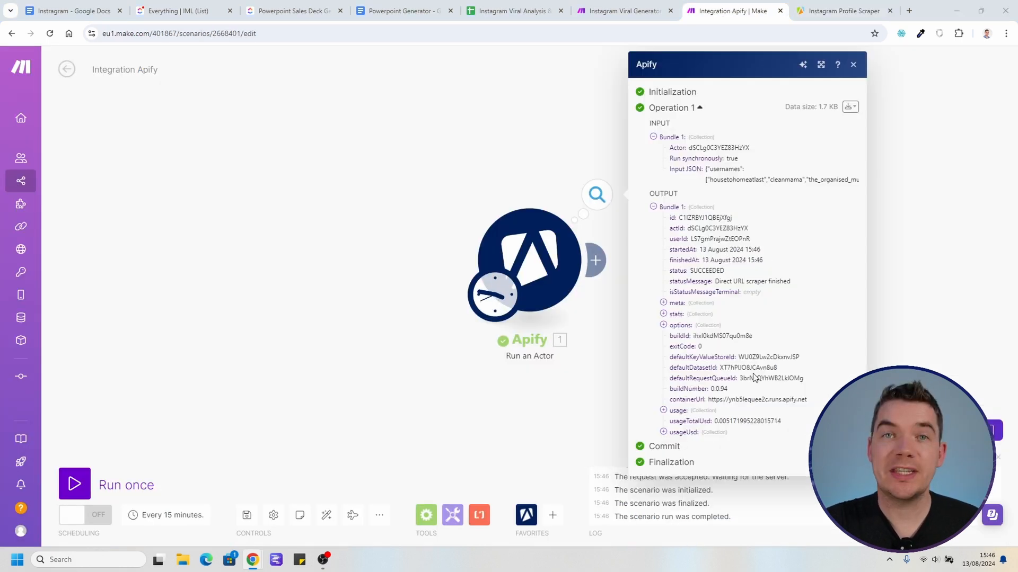
click(853, 64)
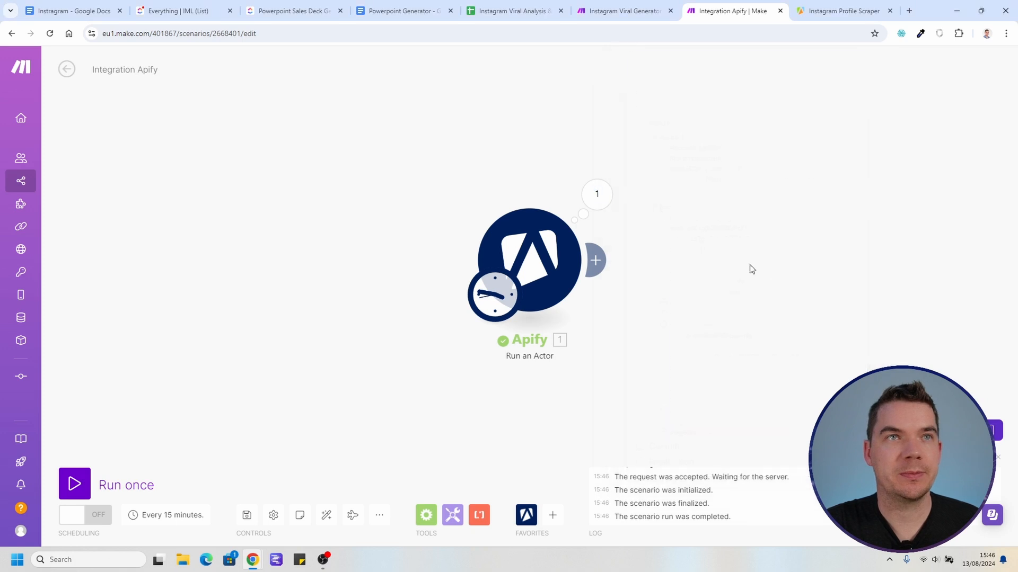
Step: Add an Apify Get Dataset Items module after the actor run, with defaultDatasetId as the Dataset ID and a limit of 5
click(600, 259)
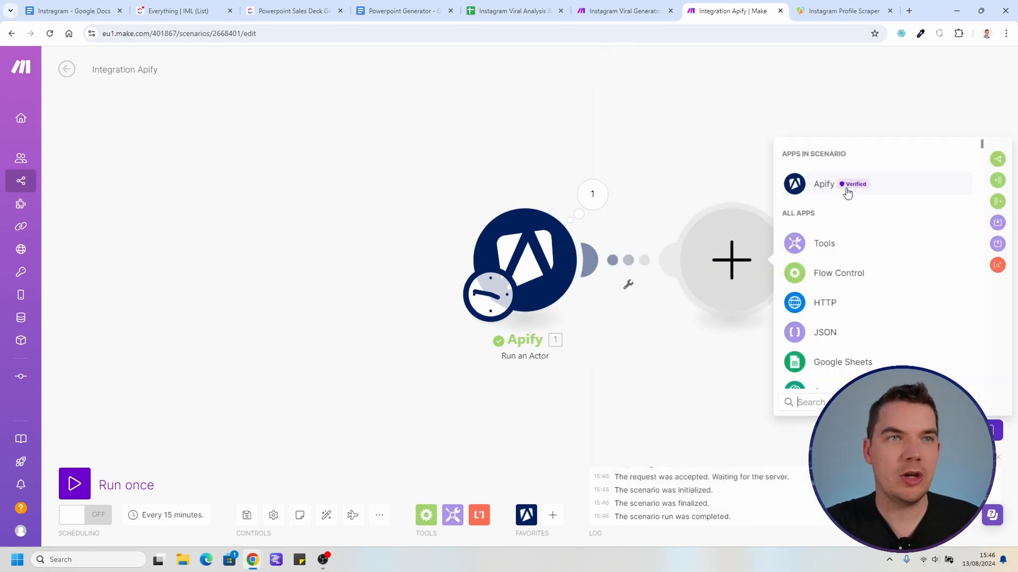
click(826, 185)
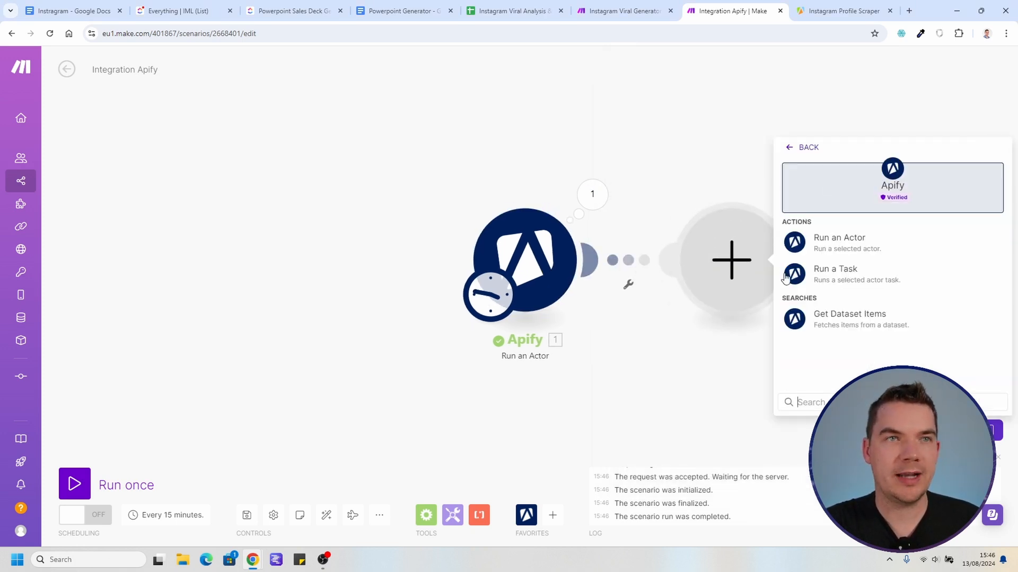
click(852, 318)
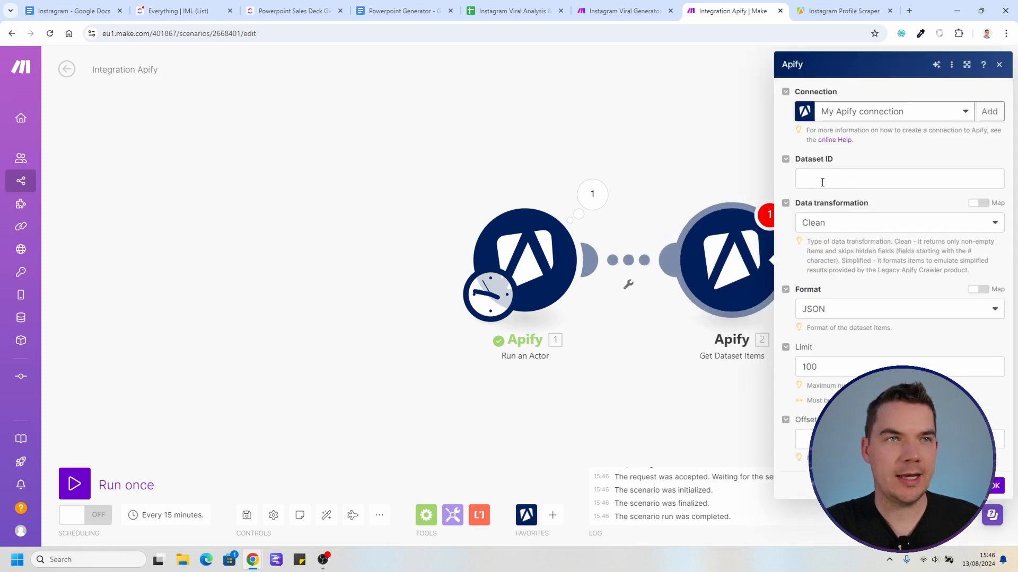
click(827, 179)
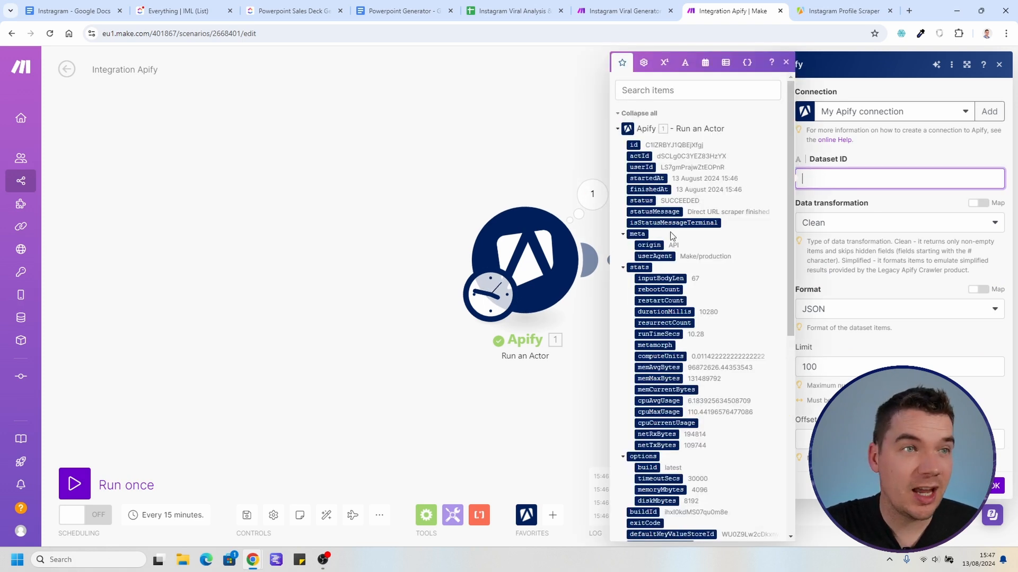
scroll(674, 377, down, 2)
scroll(673, 377, down, 1)
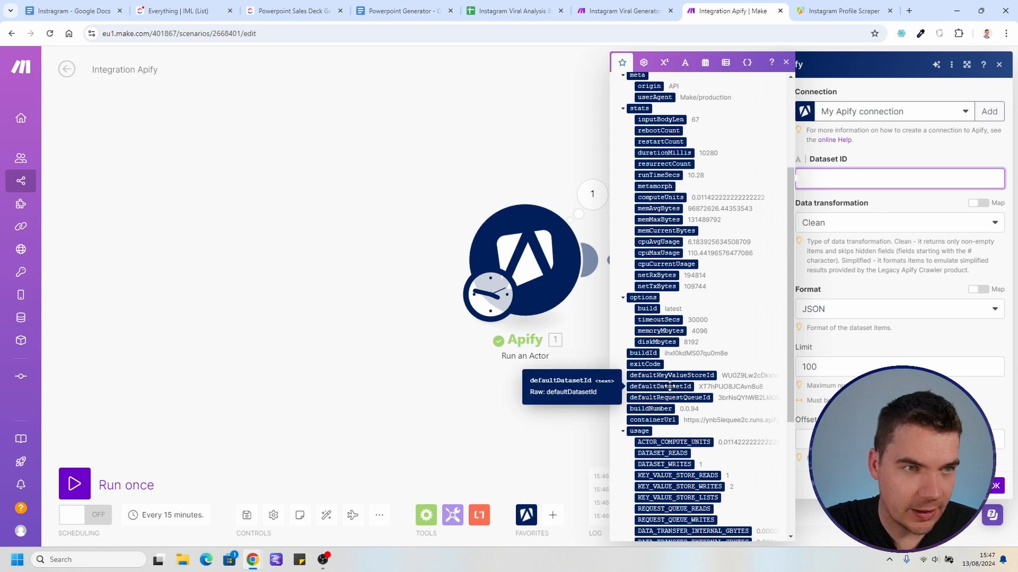
click(650, 386)
drag(291, 161, 241, 161)
click(786, 62)
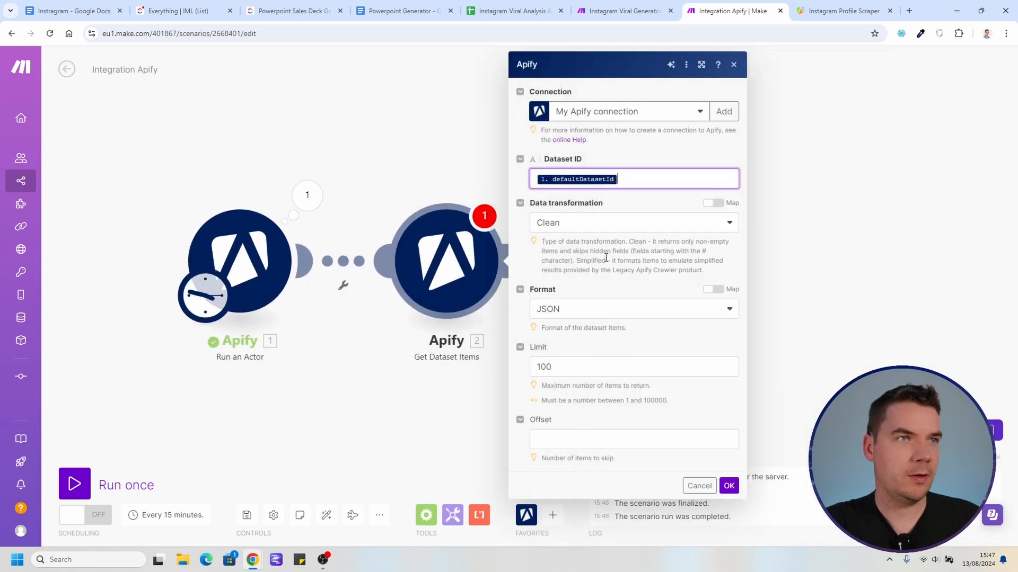
double_click(558, 370)
text(5)
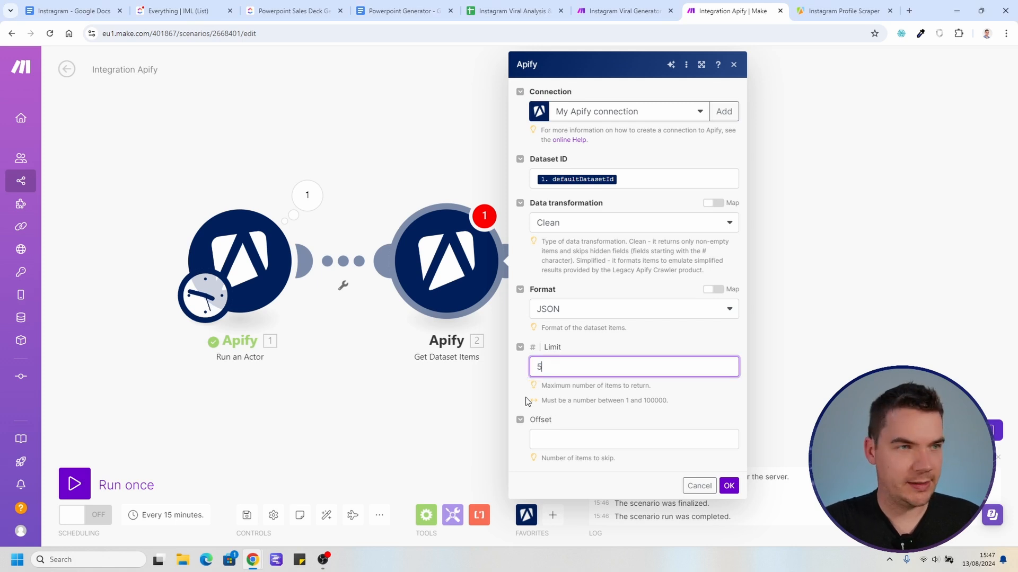
click(729, 486)
Step: Save the two-module scenario and run it once, following the new run in the Apify actor's run list
click(246, 515)
click(78, 471)
key(ctrl+Tab)
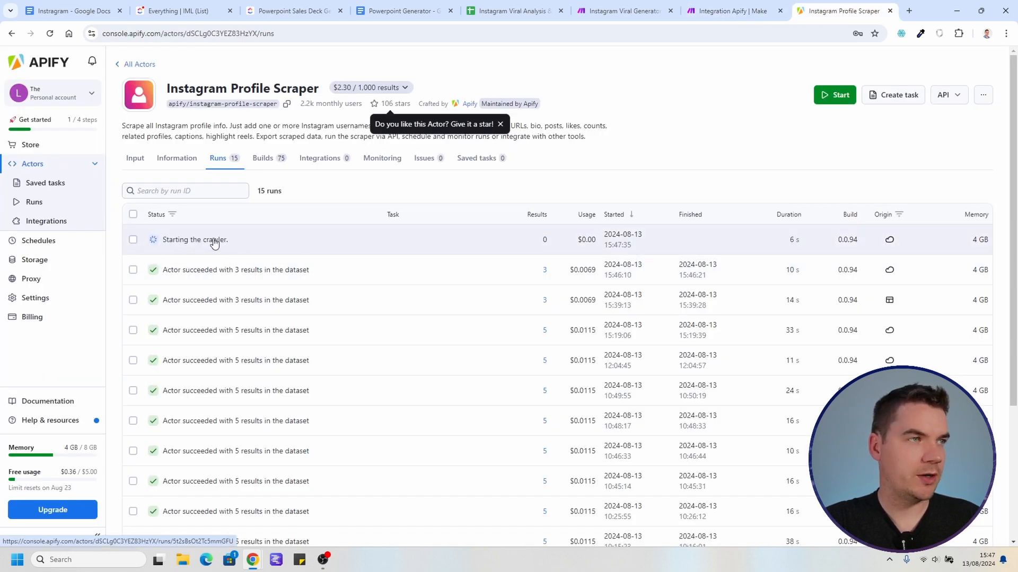
key(ctrl+shift+Tab)
key(ctrl+Tab)
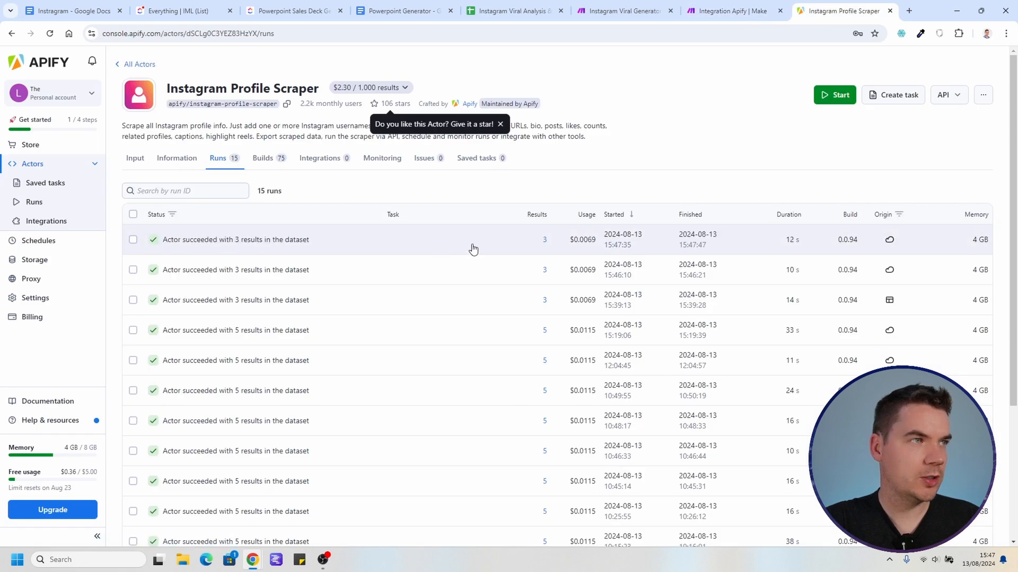
key(ctrl+shift+Tab)
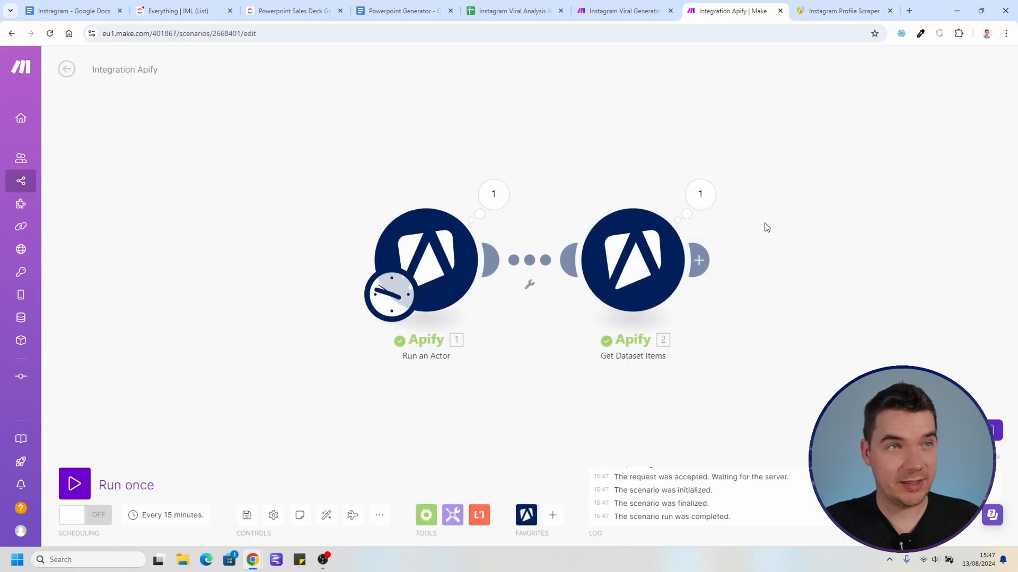
Step: Examine the output bundles of Get Dataset Items and the usernames passed in the Run an Actor operation
click(702, 194)
scroll(512, 233, down, 15)
scroll(504, 310, up, 15)
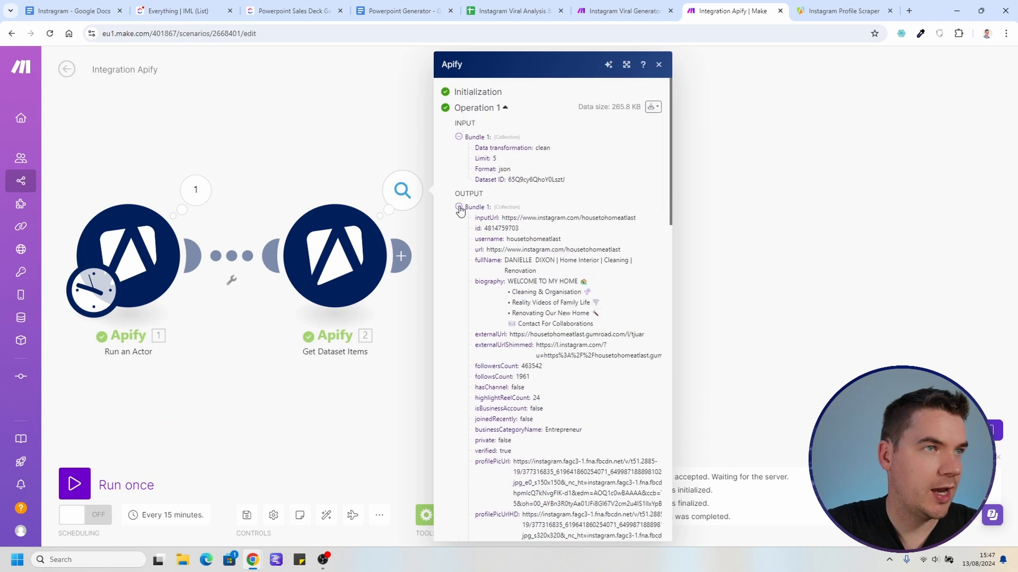
click(460, 210)
click(459, 229)
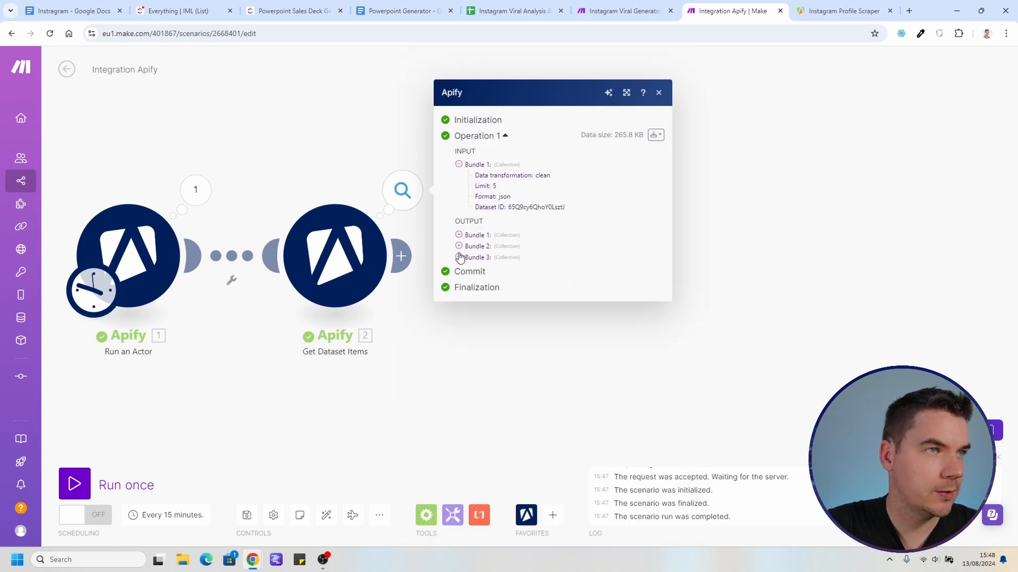
click(197, 190)
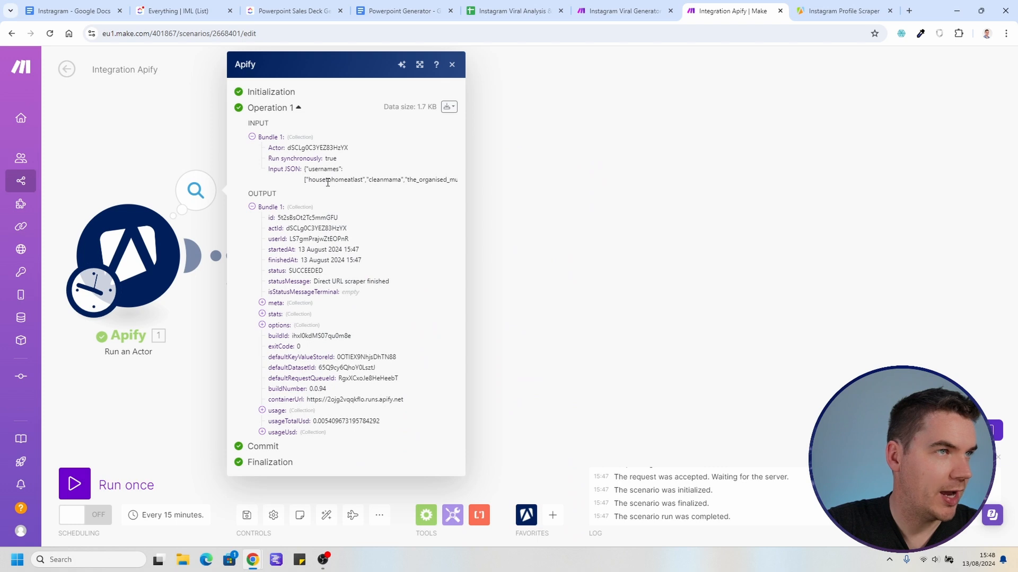
click(419, 64)
click(690, 65)
click(419, 200)
scroll(491, 329, down, 3)
key(Escape)
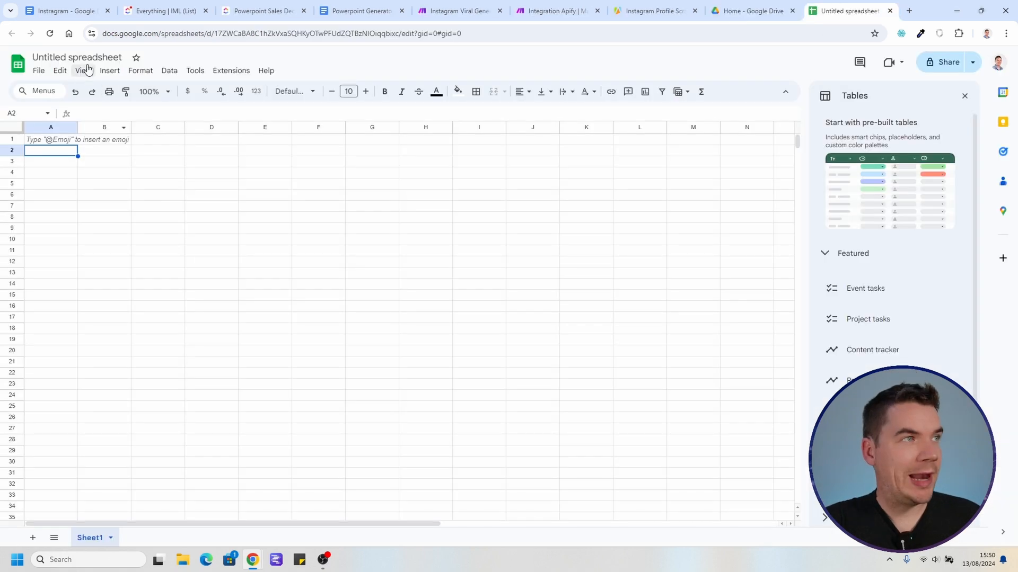
Step: Name the spreadsheet "Instagram Reels Analysis and Generation" and rename its first sheet to Competitors
click(68, 57)
text(Instagram)
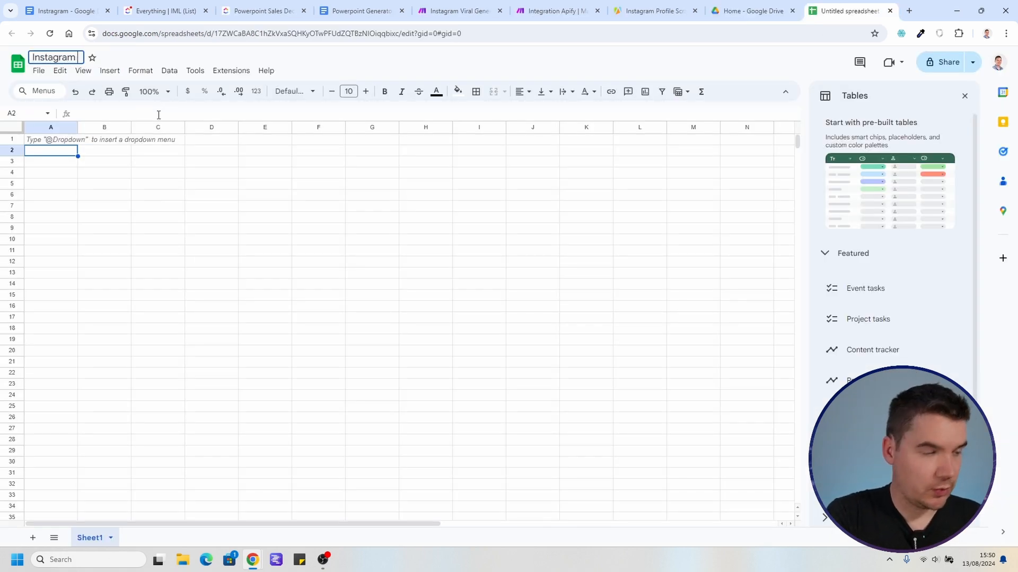
text( Reels Analysi)
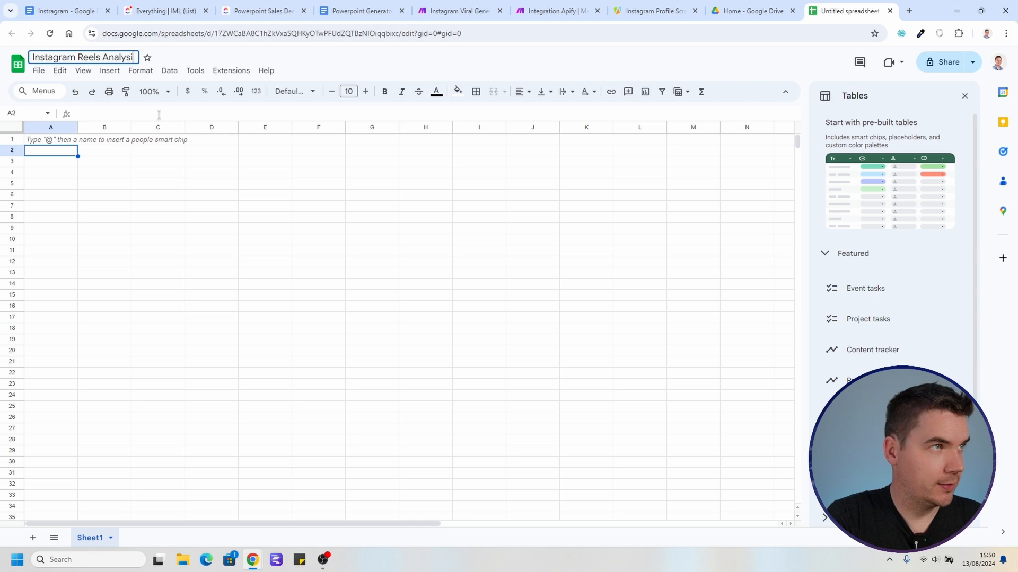
text(s and Generation)
click(265, 228)
double_click(90, 538)
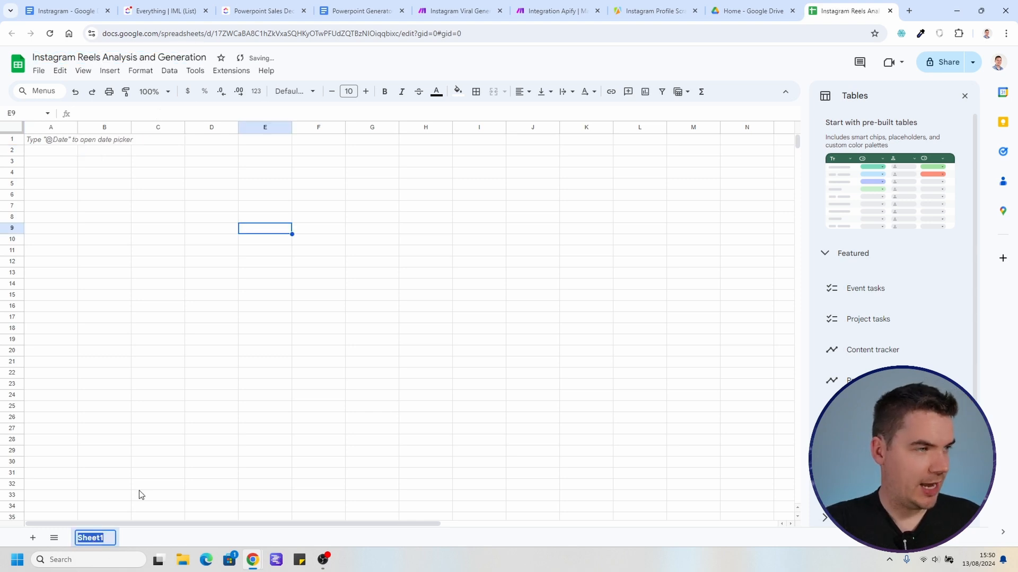
text(Competitors)
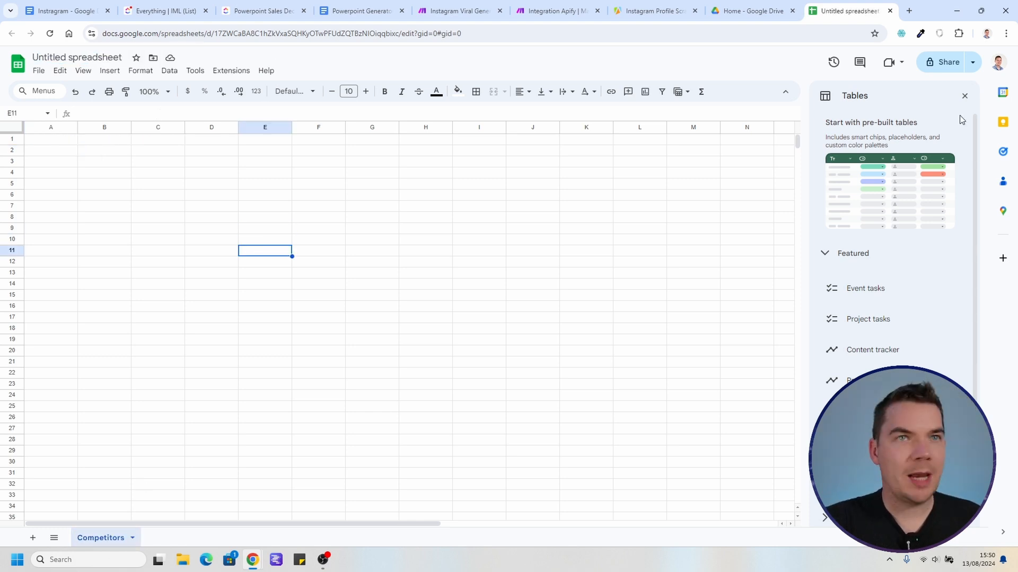
Step: Enter the headers Username, Competitor, URL and Number of Followers in row 1 and make them bold
click(965, 93)
click(65, 143)
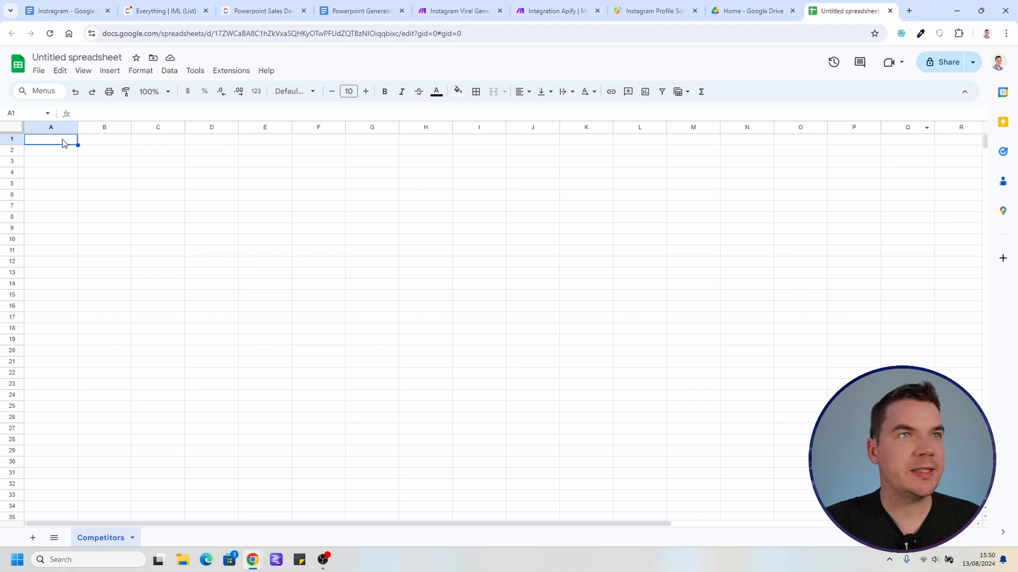
text(Username	Competitor	URL	Number of Followers)
click(89, 186)
click(52, 141)
click(12, 139)
key(ctrl+b)
click(105, 139)
click(151, 141)
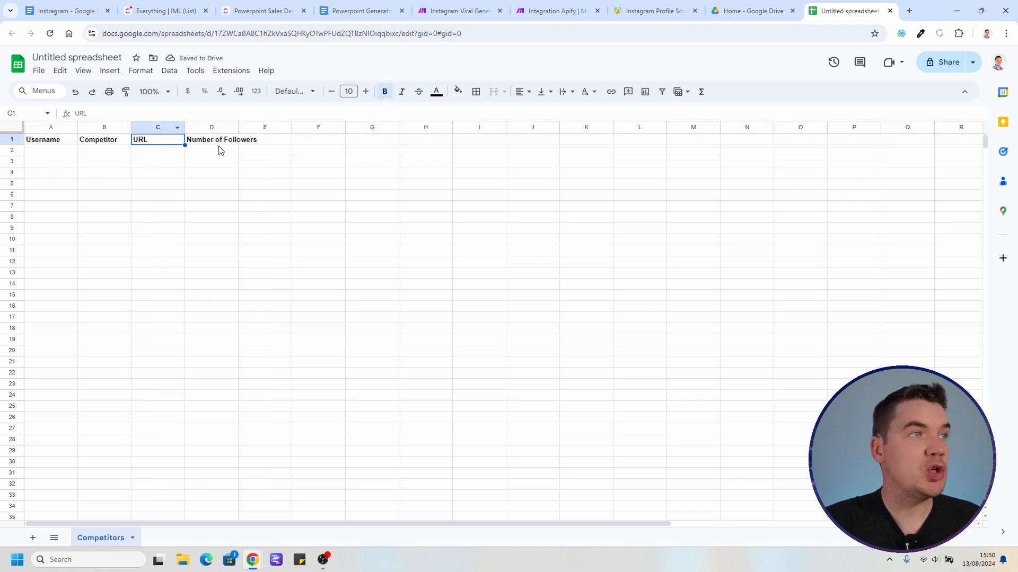
click(220, 142)
click(229, 163)
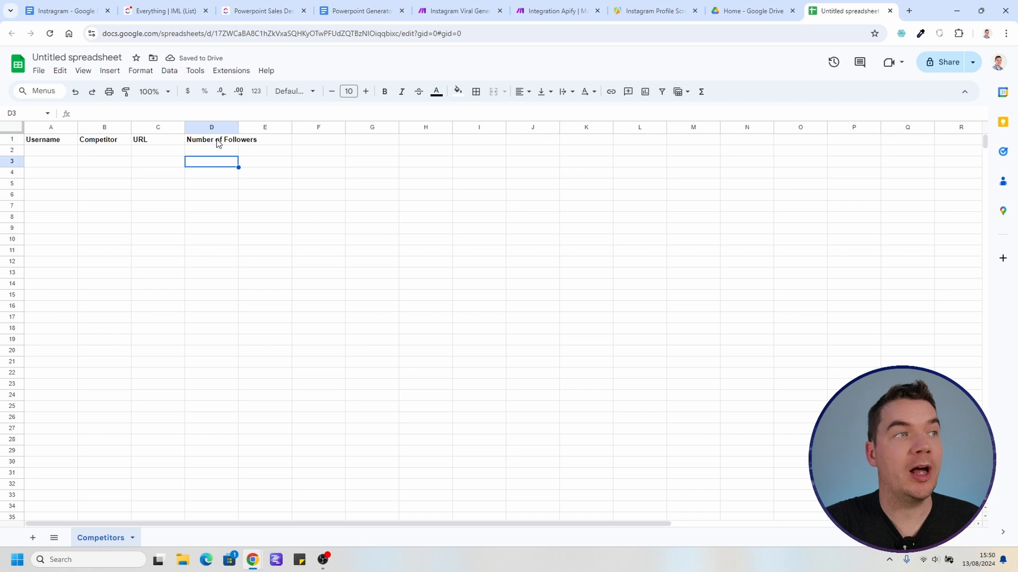
click(398, 339)
Step: In the Make scenario, add a Google Sheets Add a Row module after Get Dataset Items
click(580, 6)
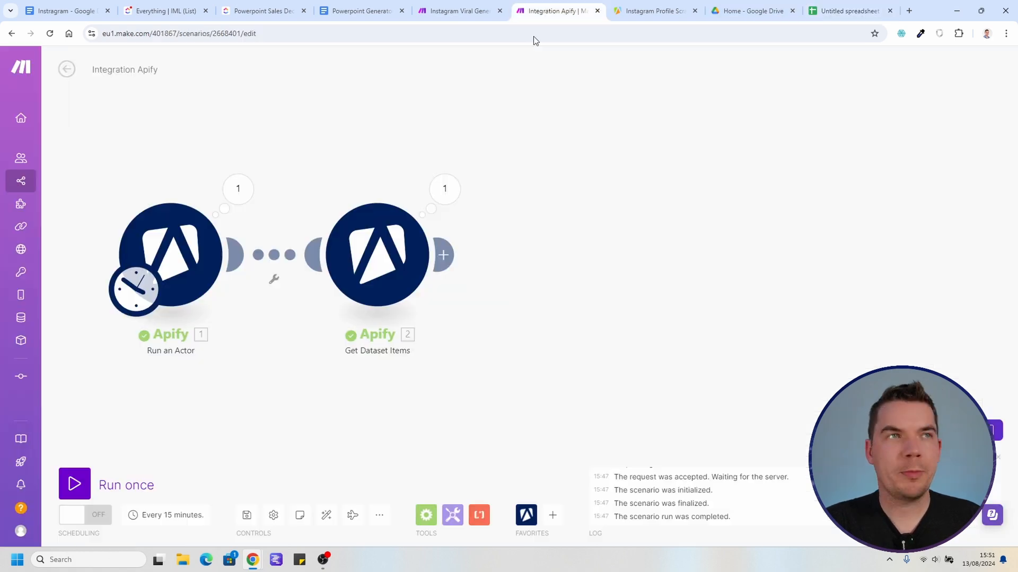
click(448, 255)
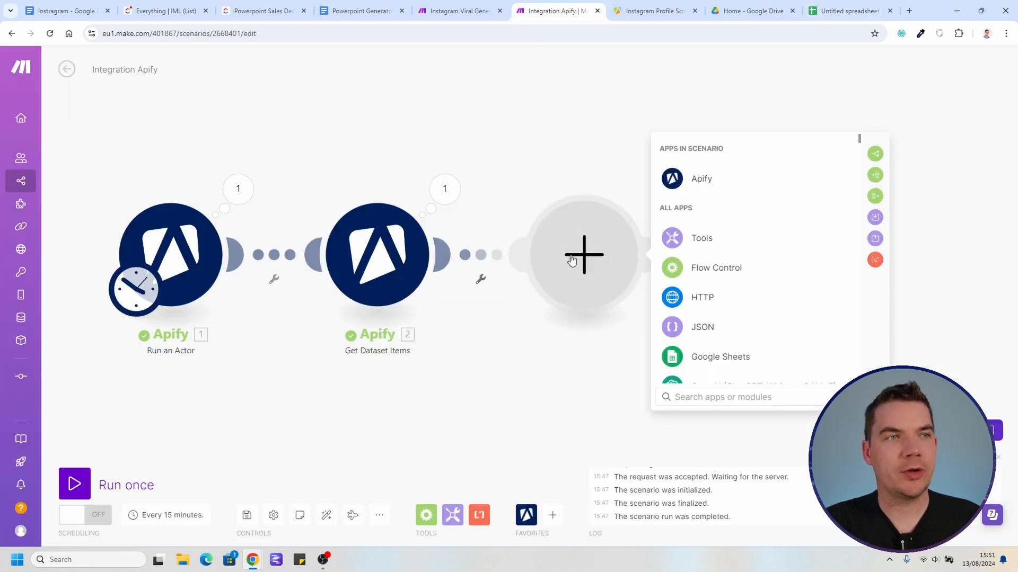
click(708, 361)
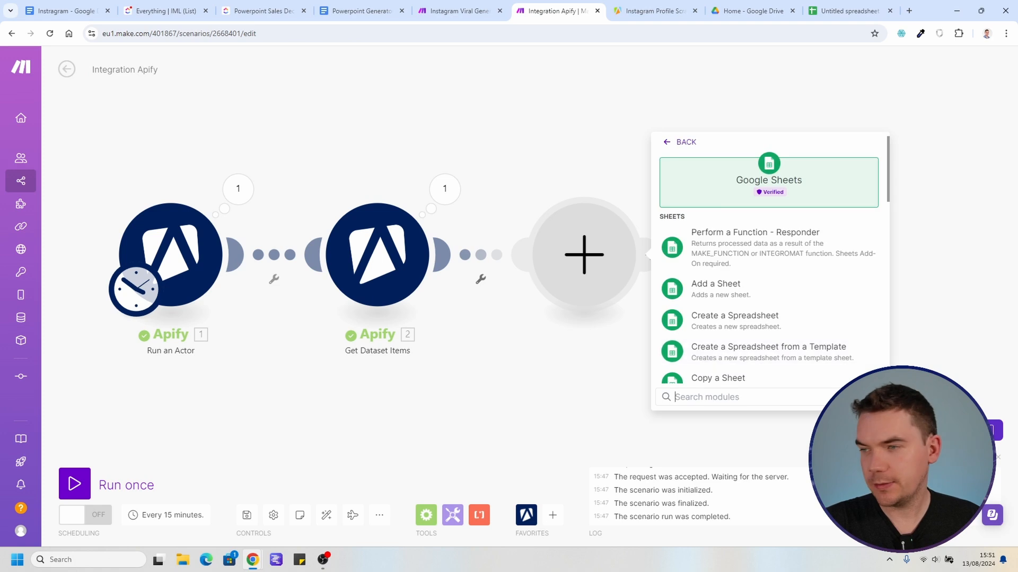
click(701, 398)
text(add a)
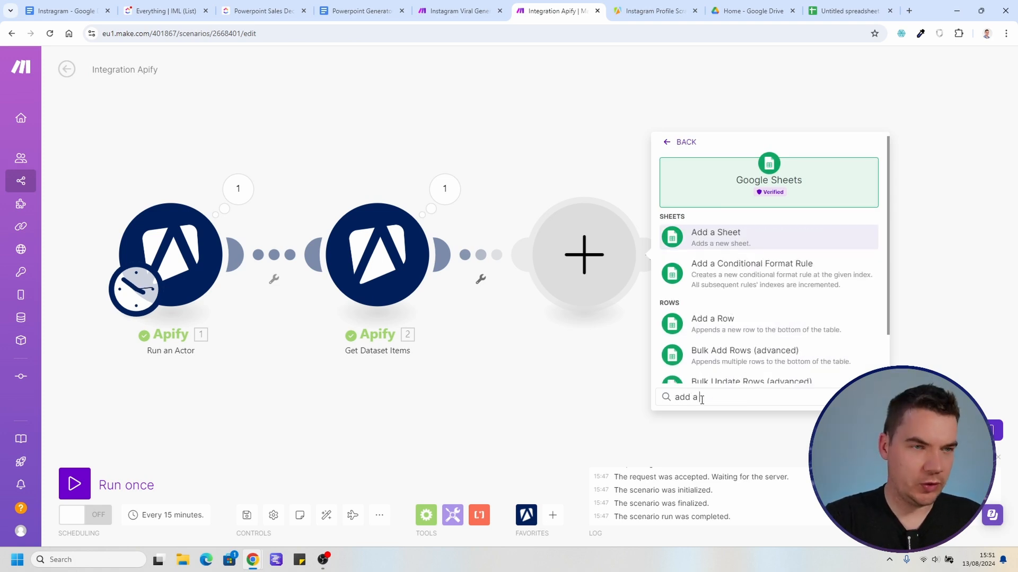
text( row)
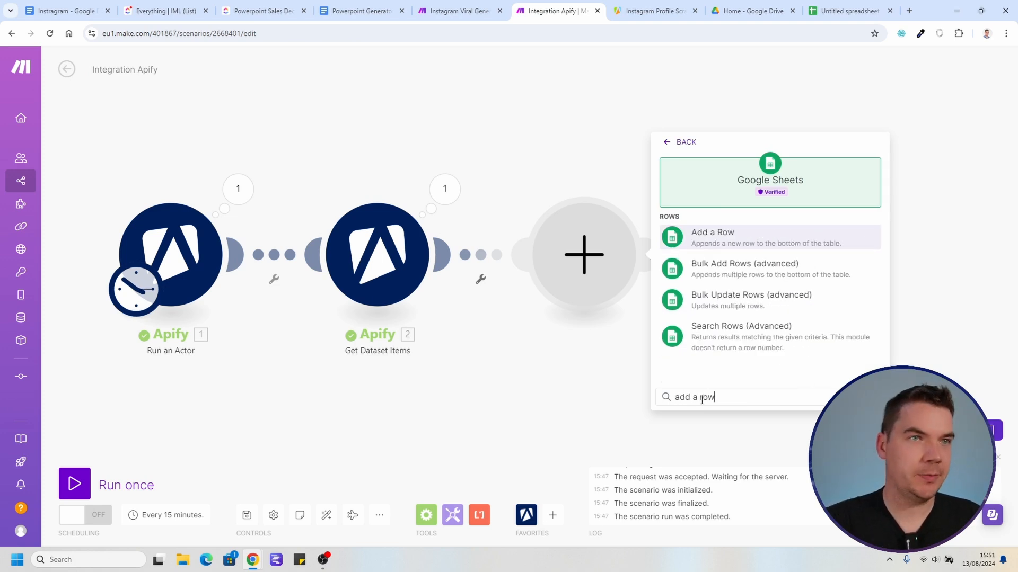
click(714, 235)
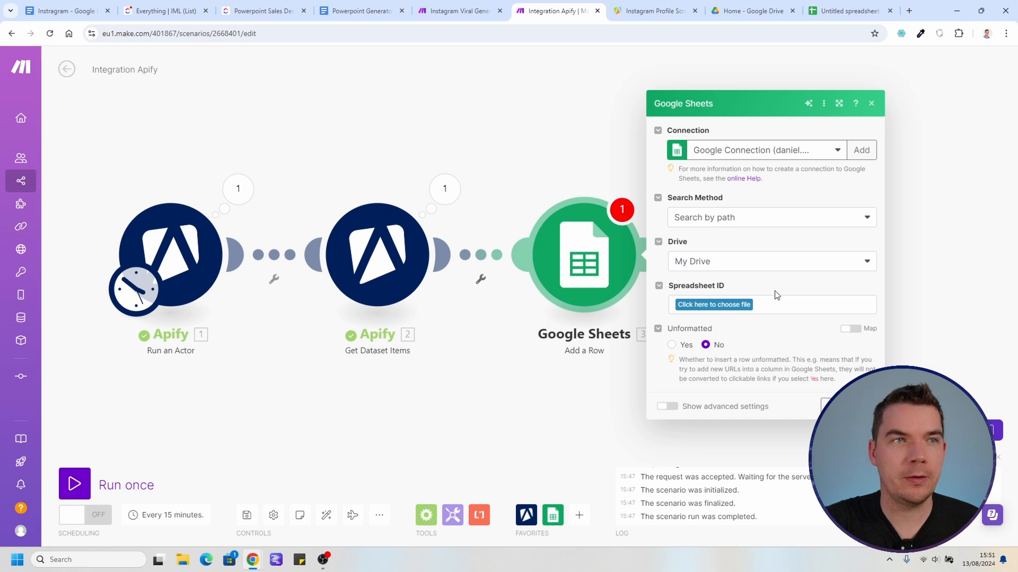
Step: Set the Add a Row module to the Instagram Reels Analysis and Generation spreadsheet and its Competitors sheet
click(717, 305)
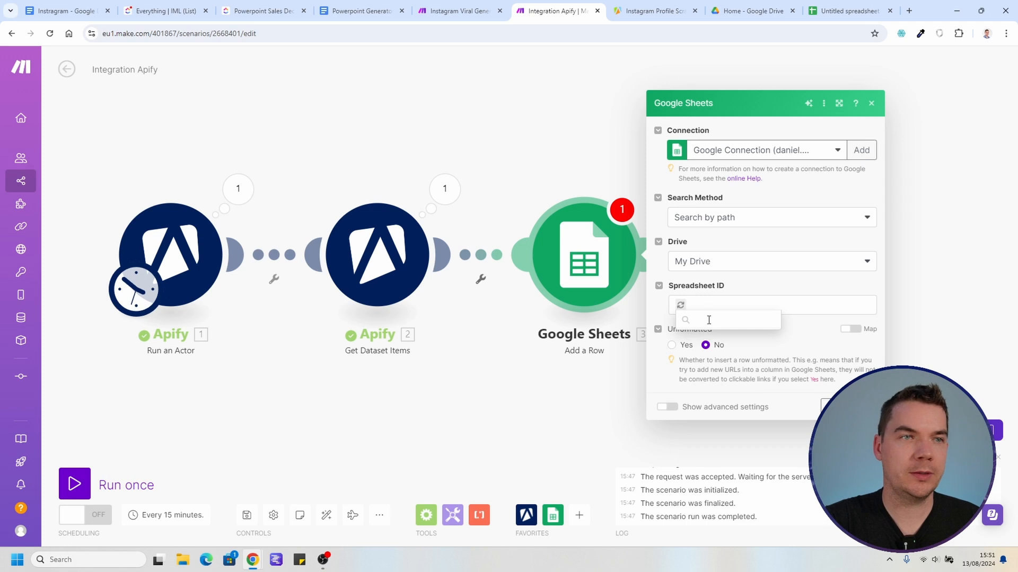
click(713, 337)
click(844, 6)
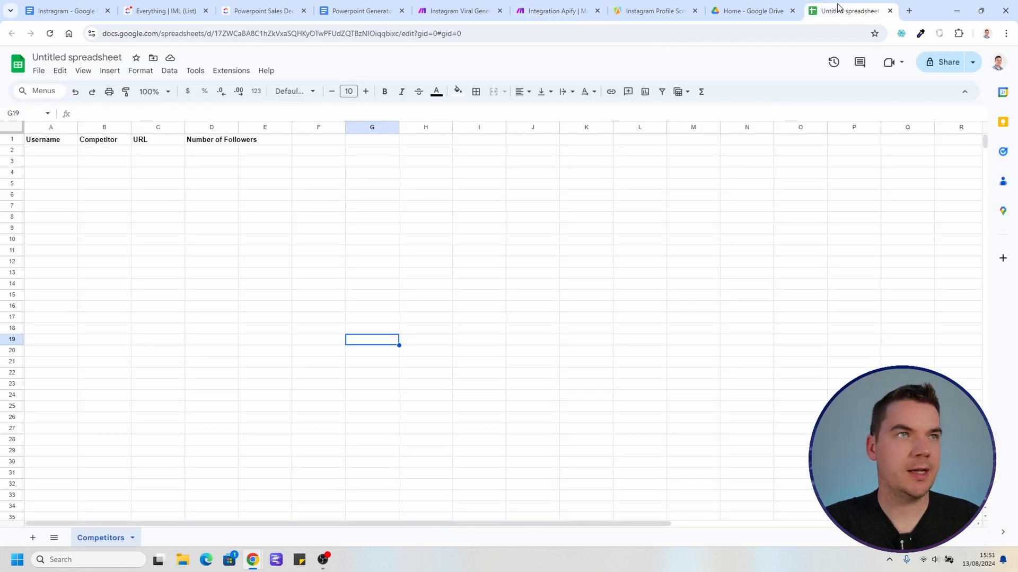
click(309, 184)
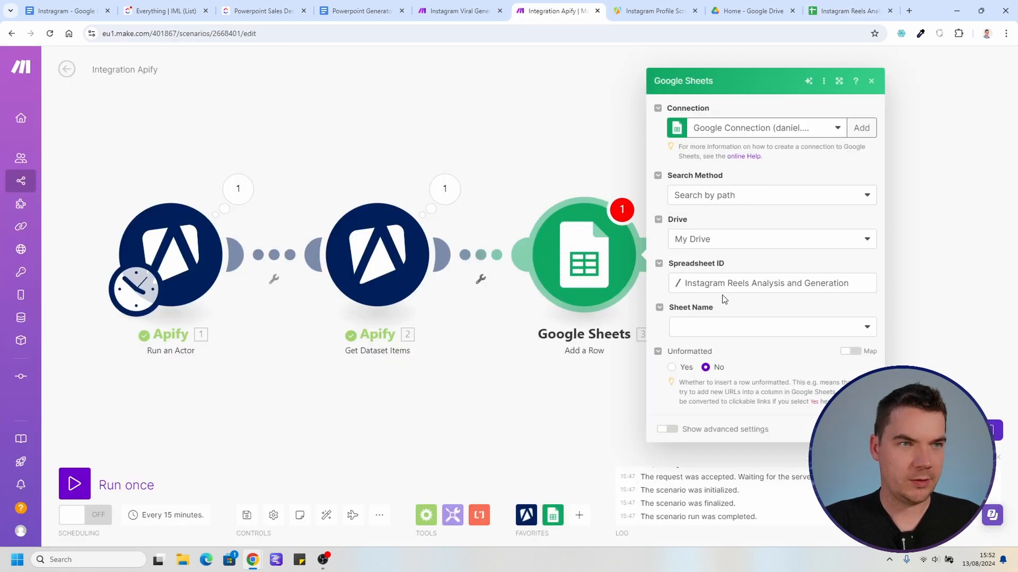
click(741, 336)
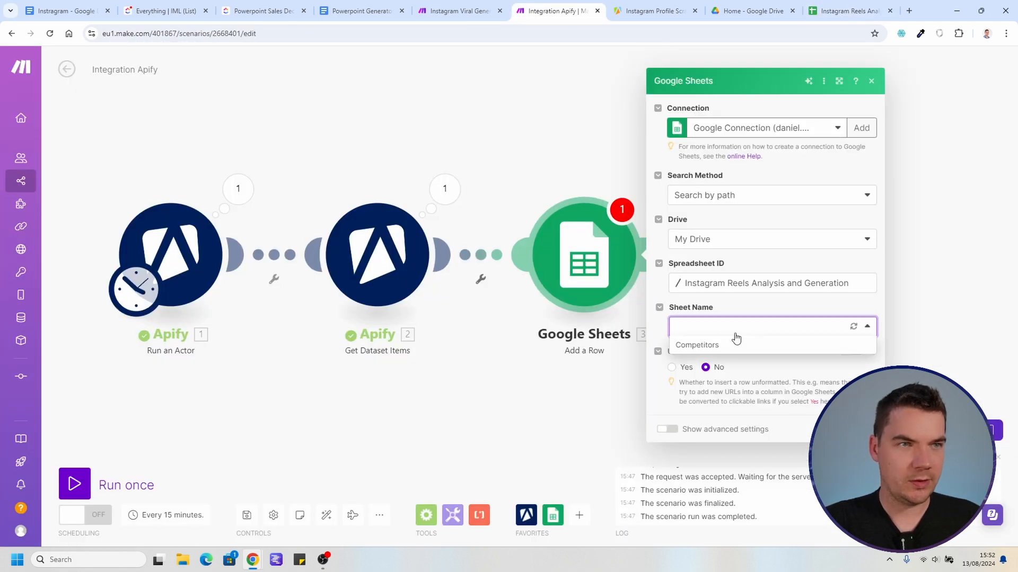
click(692, 344)
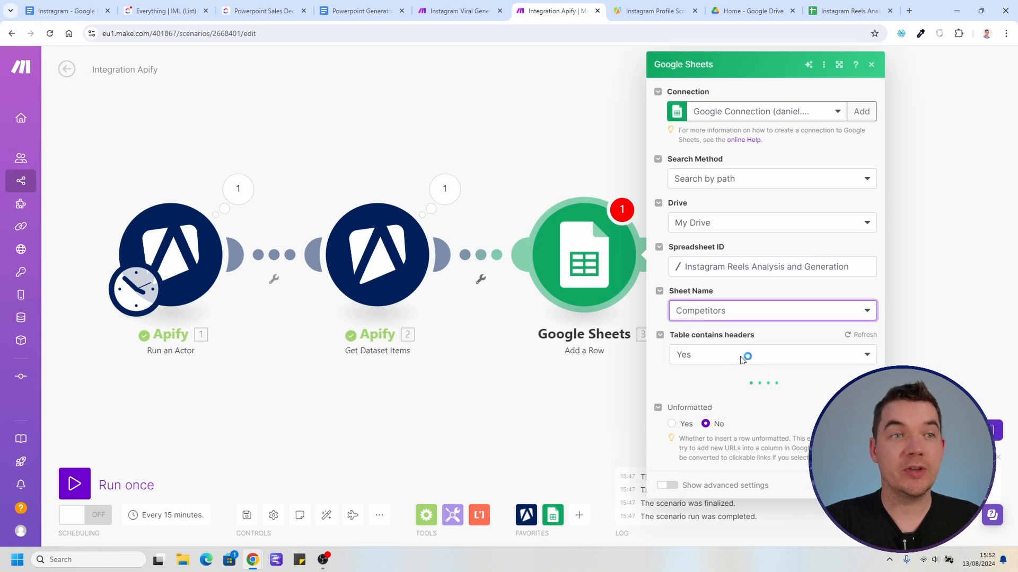
Step: Map username, fullName, url and followersCount to the Username, Competitor, URL and Number of Followers columns, and save the scenario
scroll(722, 373, down, 2)
click(742, 307)
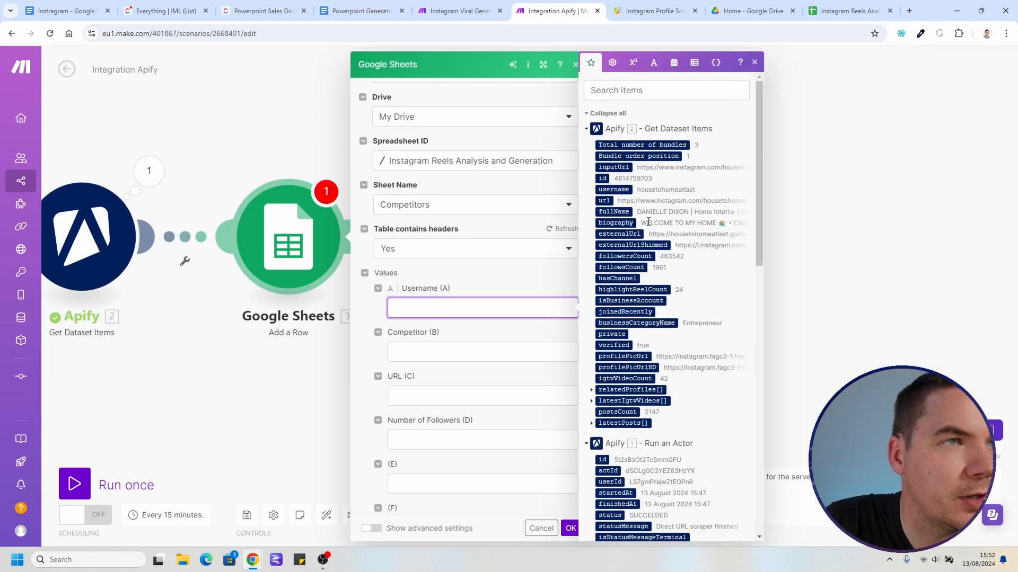
click(613, 189)
key(Tab)
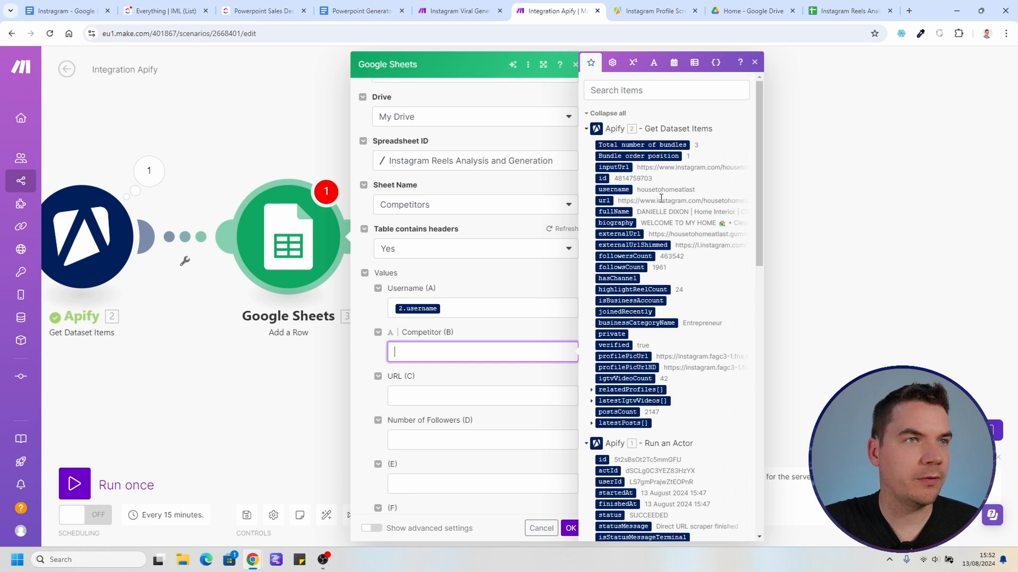
click(614, 212)
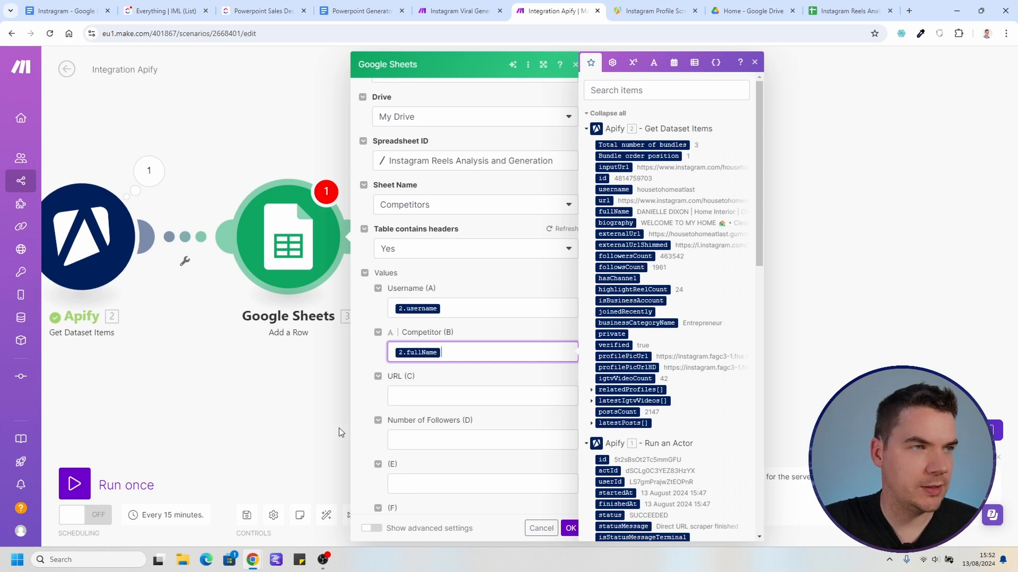
click(402, 405)
click(604, 201)
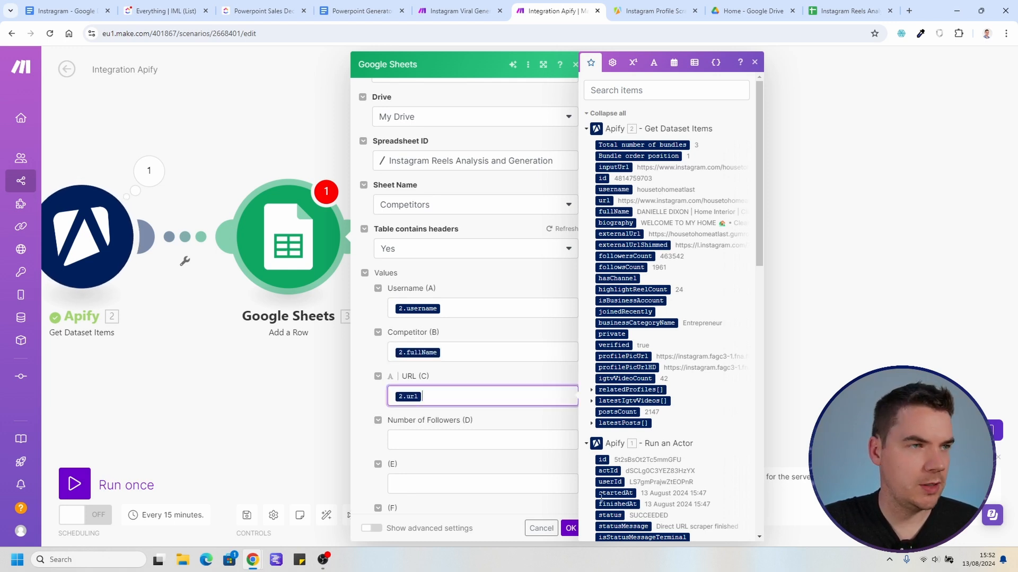
click(436, 444)
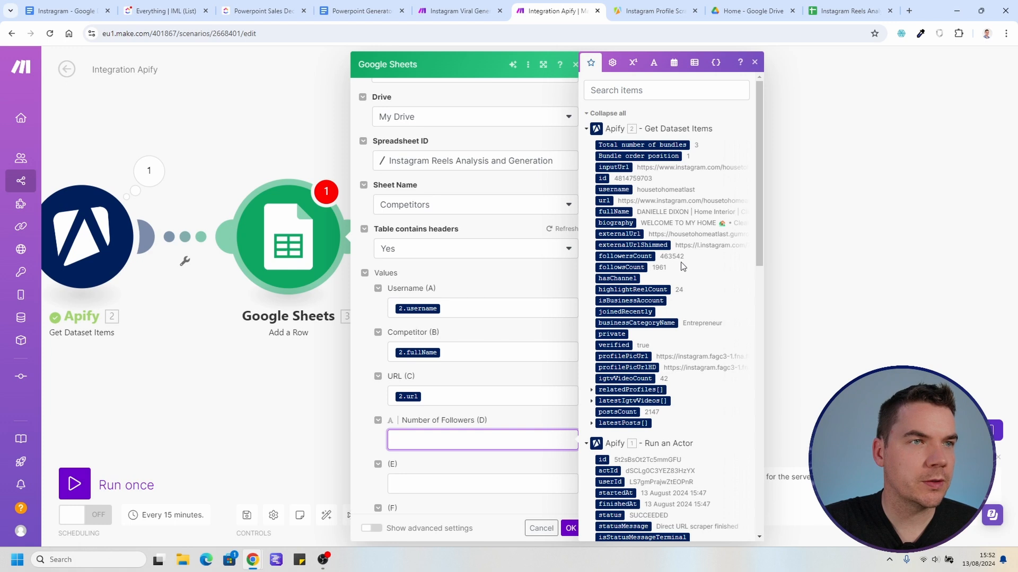
click(625, 256)
click(570, 527)
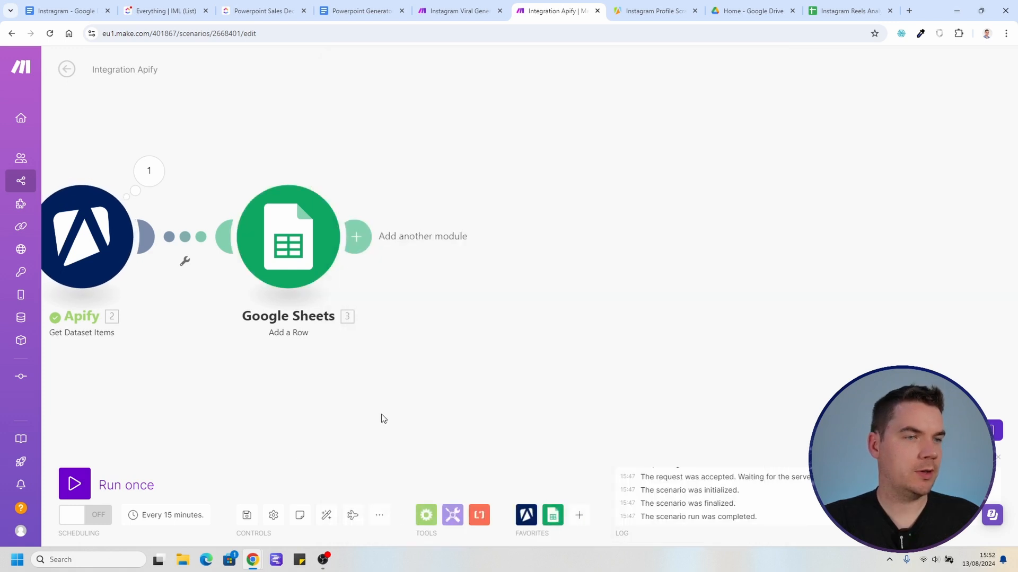
click(248, 516)
Step: Unlink Run an Actor from Get Dataset Items and make Get Dataset Items the scenario's starting module
drag(224, 399, 566, 391)
scroll(407, 391, down, 1)
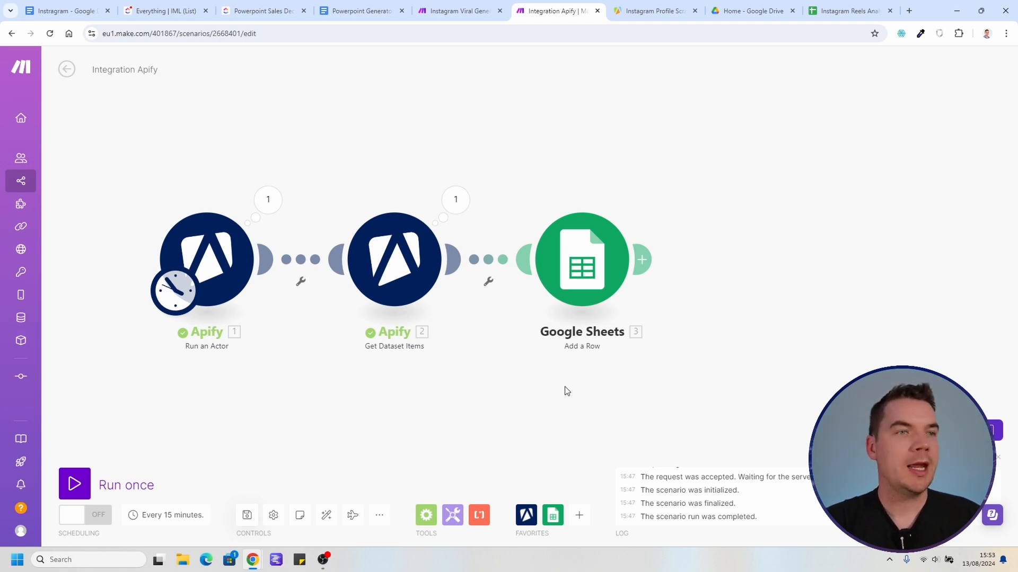
click(292, 263)
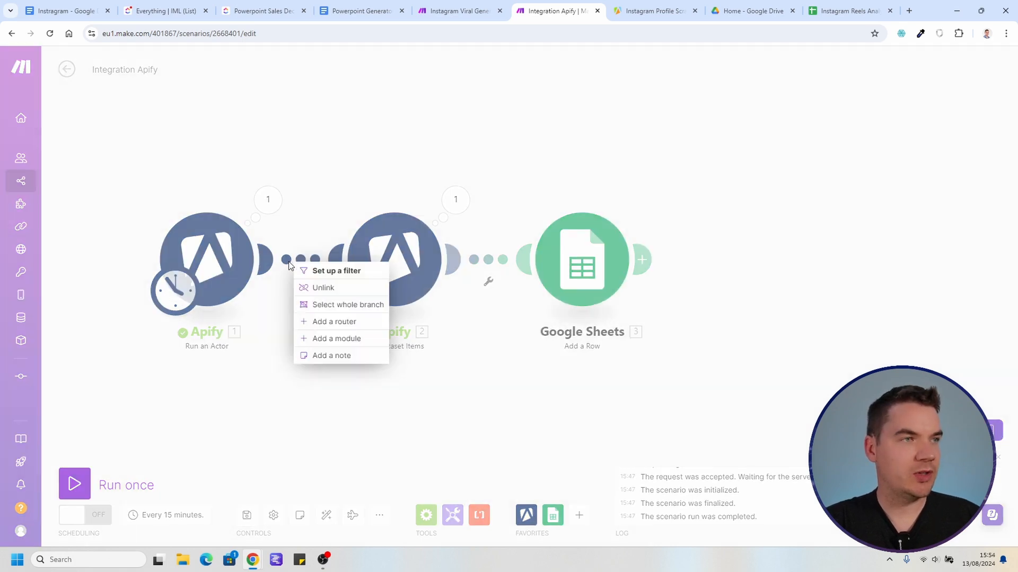
click(318, 286)
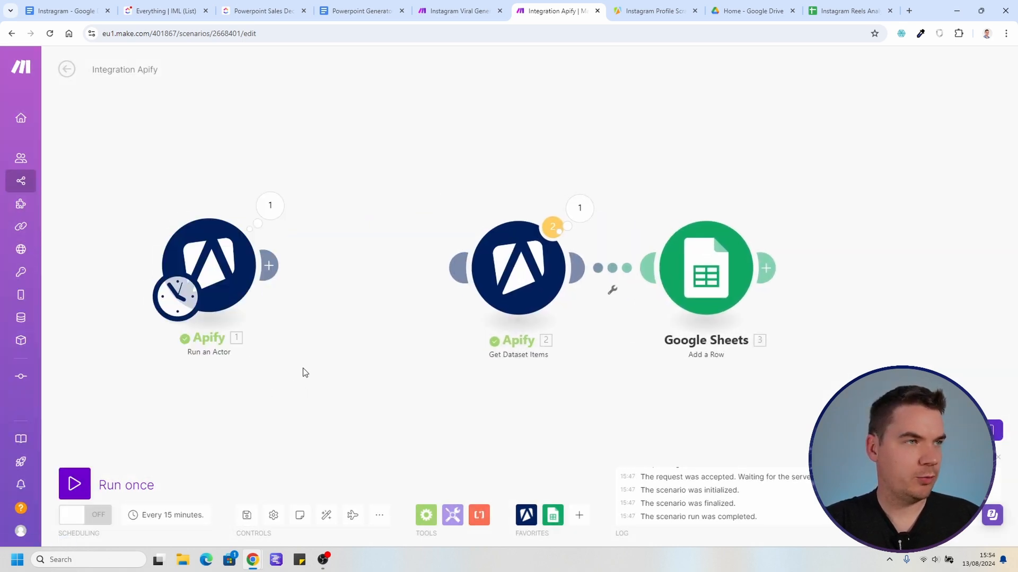
drag(177, 297, 503, 280)
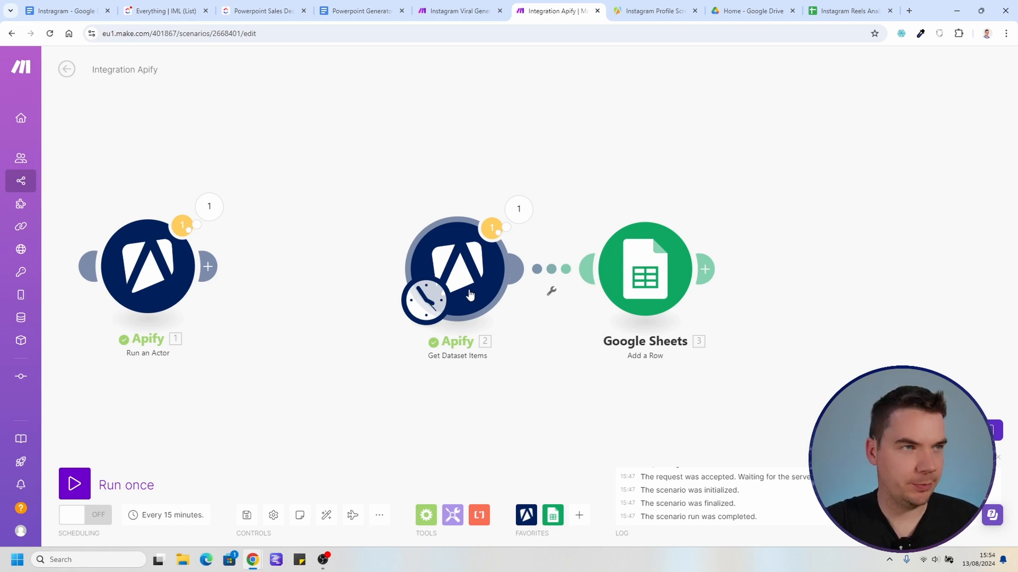
Step: Replace the mapped Dataset ID in Get Dataset Items with the defaultDatasetId value copied from the Run an Actor output
click(471, 253)
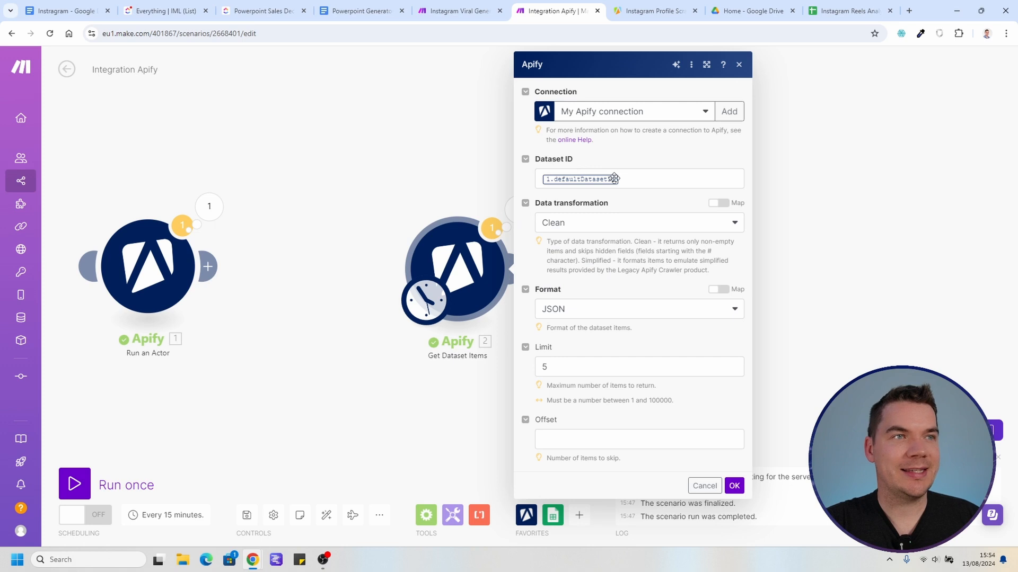
click(639, 182)
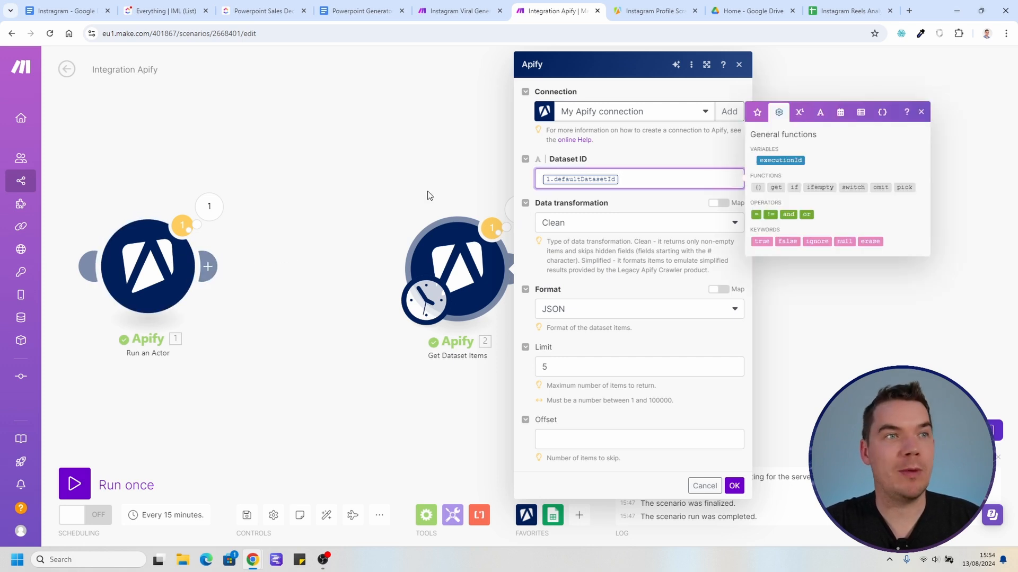
key(BackSpace)
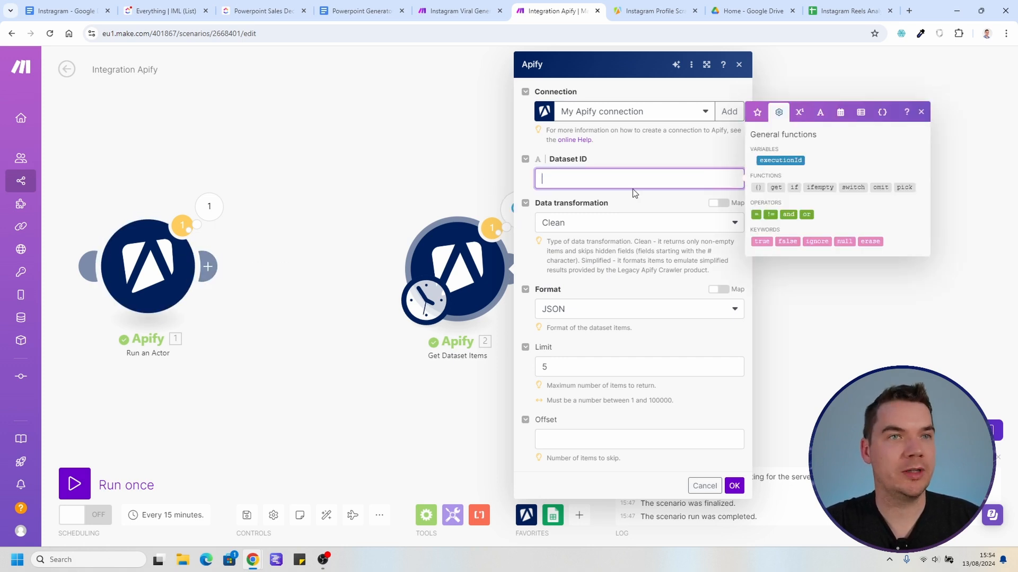
click(209, 206)
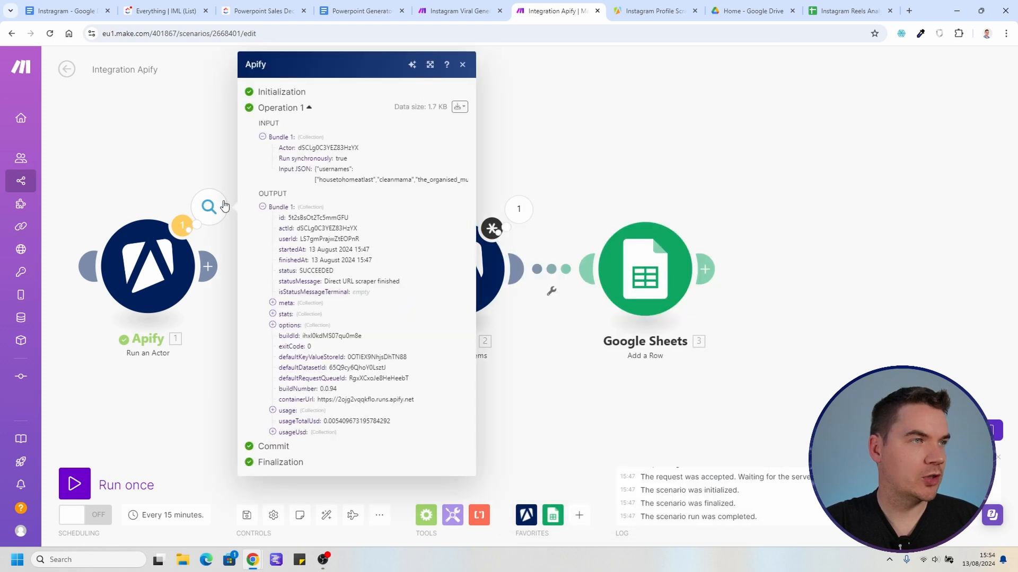
double_click(320, 369)
key(ctrl+c)
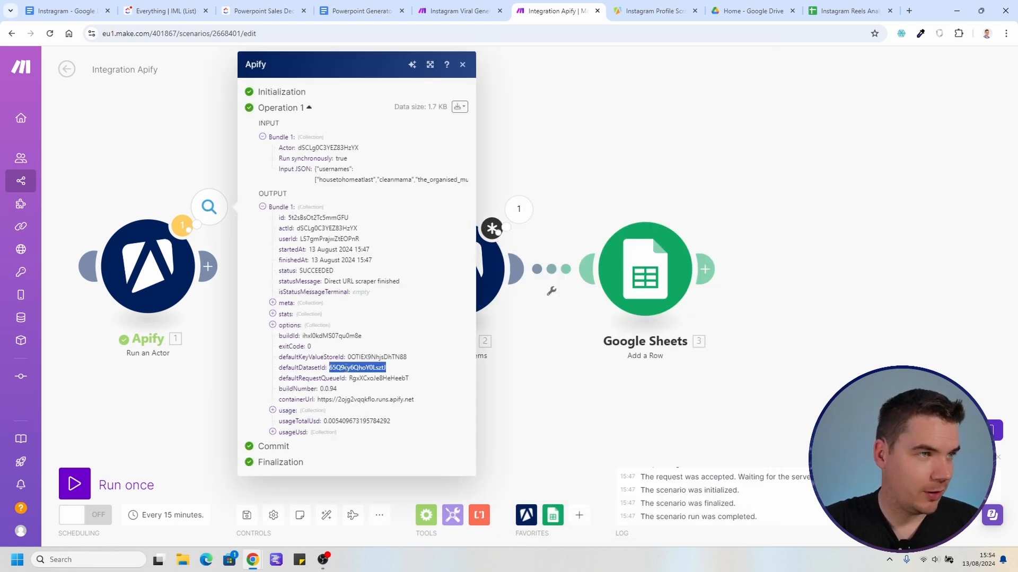
click(459, 258)
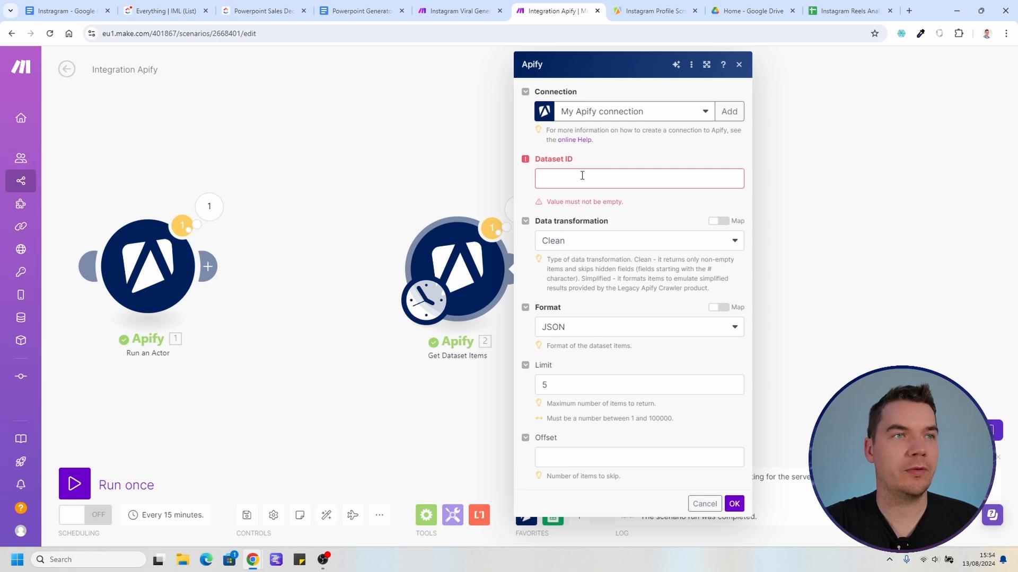
click(583, 175)
key(ctrl+v)
click(735, 487)
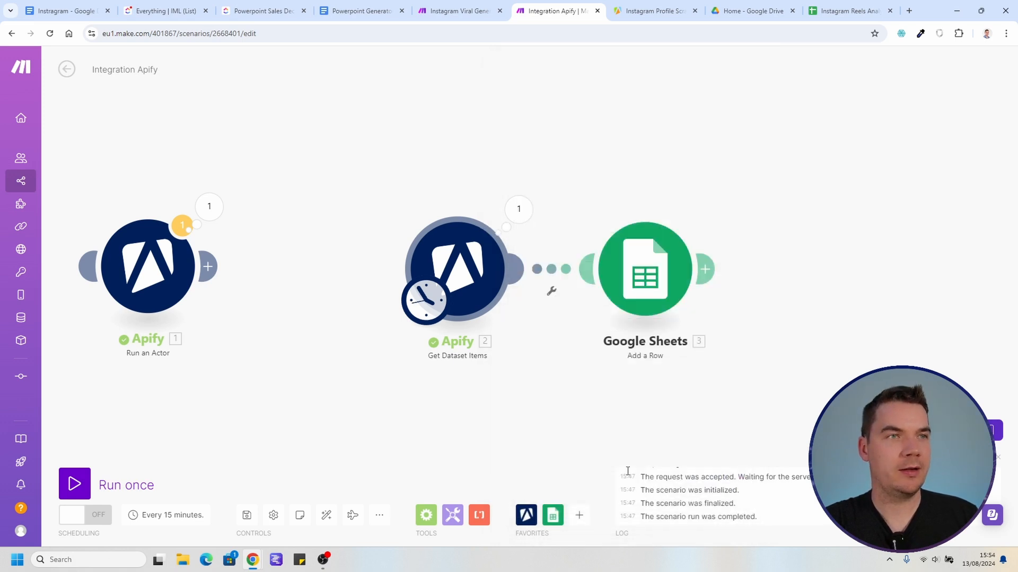
Step: Run the scenario once and check the run operations of the Google Sheets Add a Row module
click(74, 483)
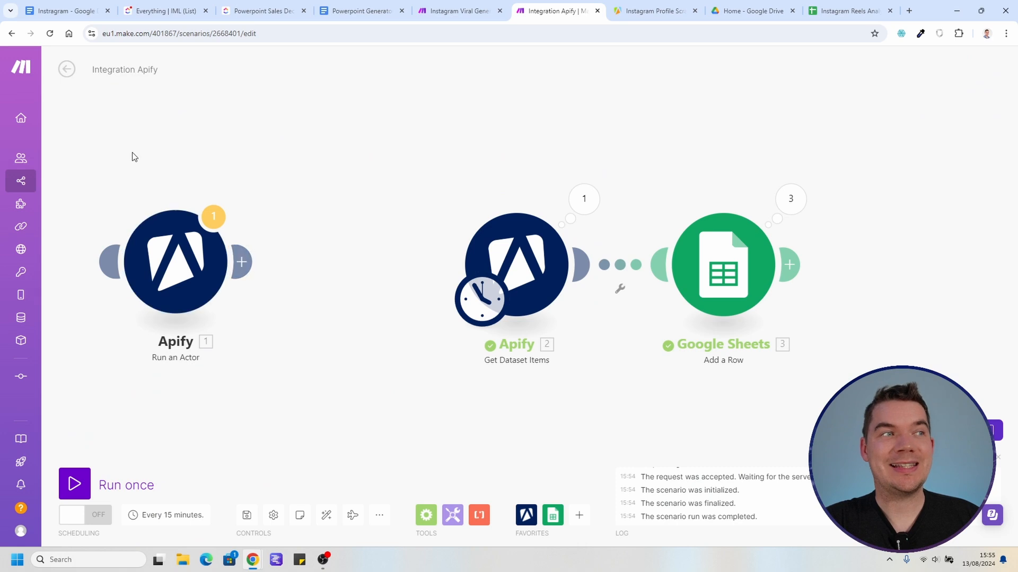
click(641, 11)
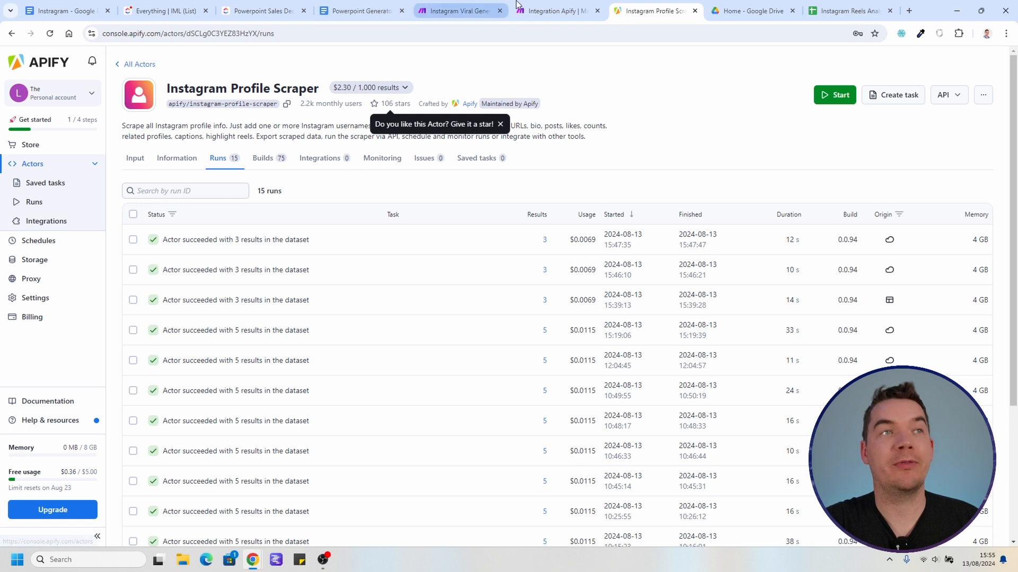
click(556, 10)
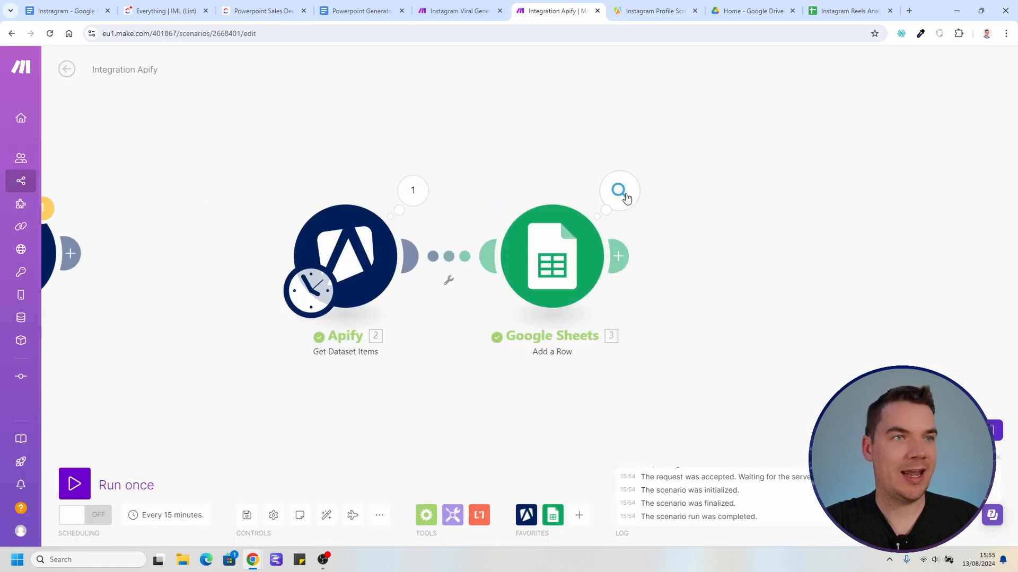
click(623, 195)
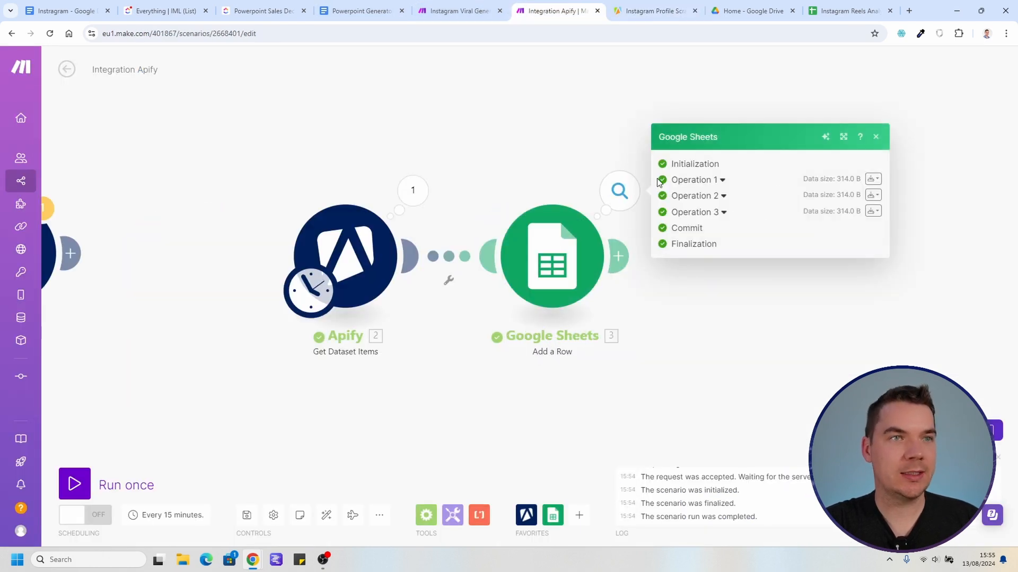
click(608, 218)
Step: Switch to the Instagram Reels Analysis and Generation spreadsheet and widen all columns of the Competitors sheet equally
click(844, 8)
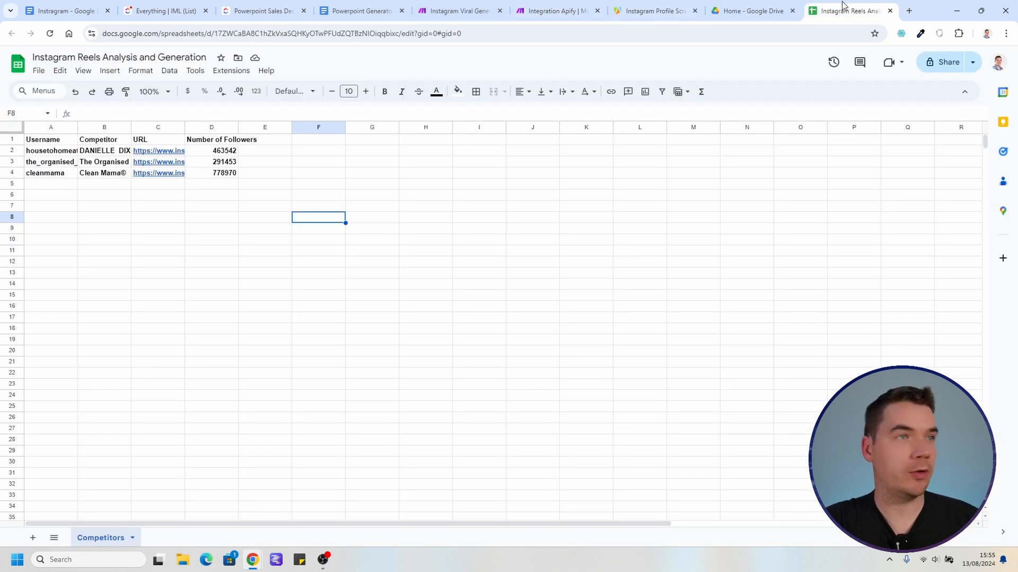
click(165, 241)
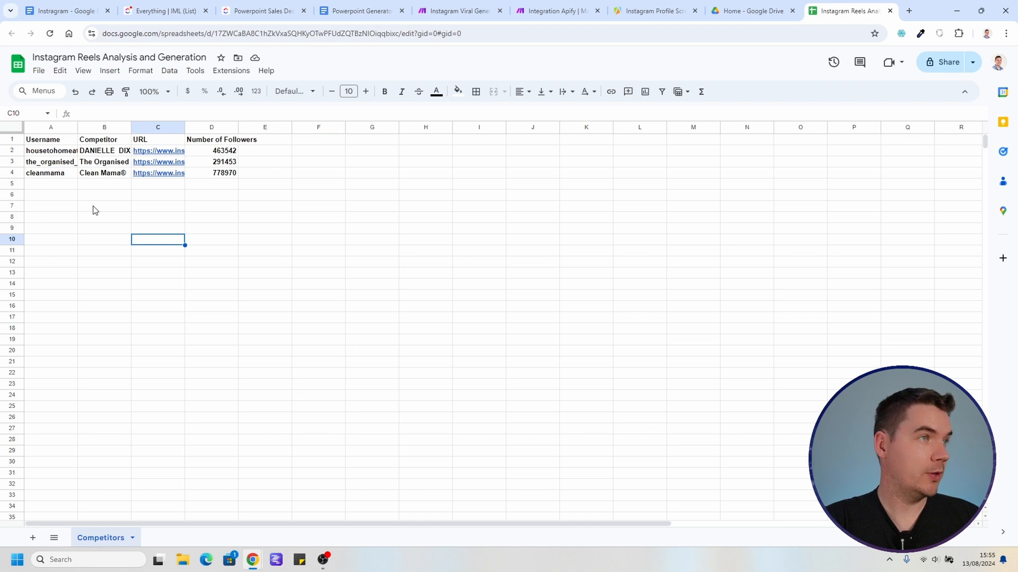
key(ctrl+plus)
key(ctrl+plus)
key(ctrl+plus)
key(ctrl+plus)
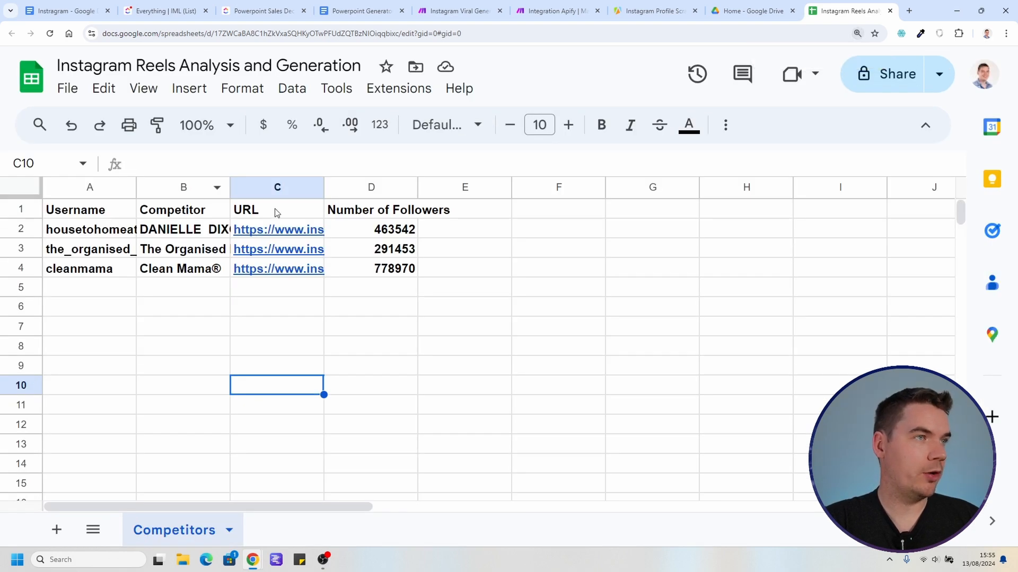
click(22, 187)
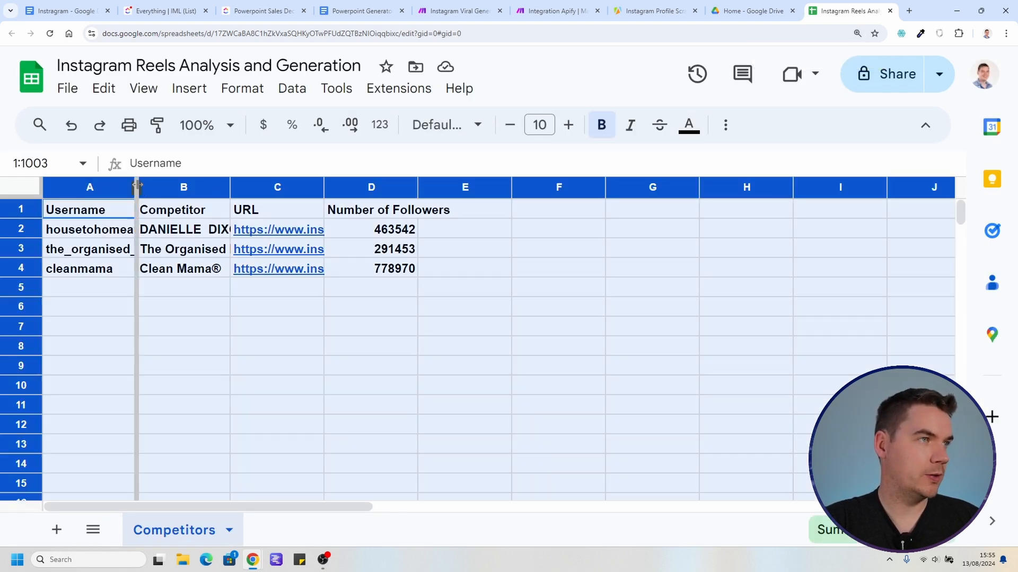
drag(137, 187, 238, 190)
click(290, 287)
scroll(286, 340, down, 1)
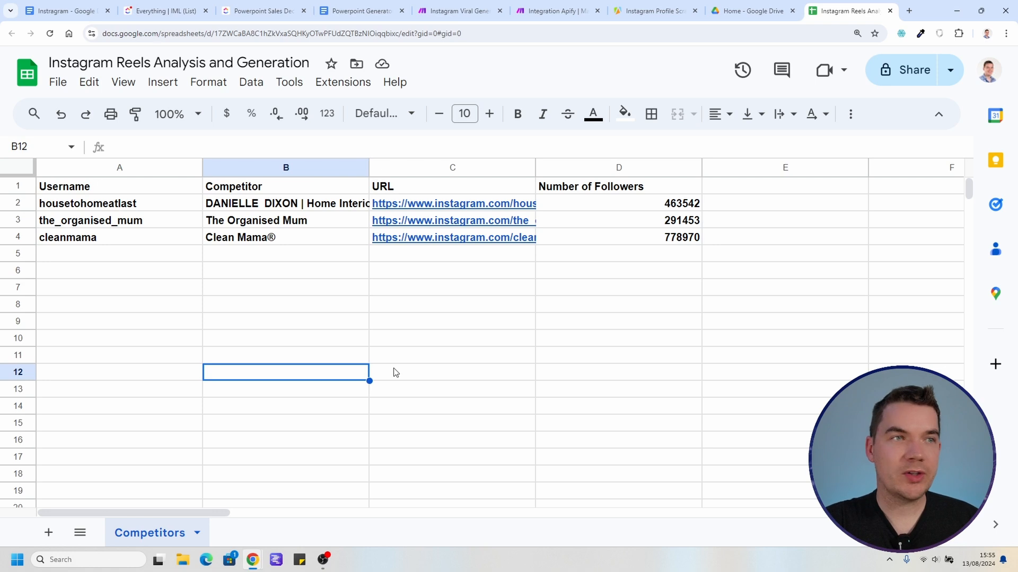
Step: Add a new sheet to the spreadsheet and name it Posts
click(47, 534)
double_click(243, 538)
text(Posts)
key(Return)
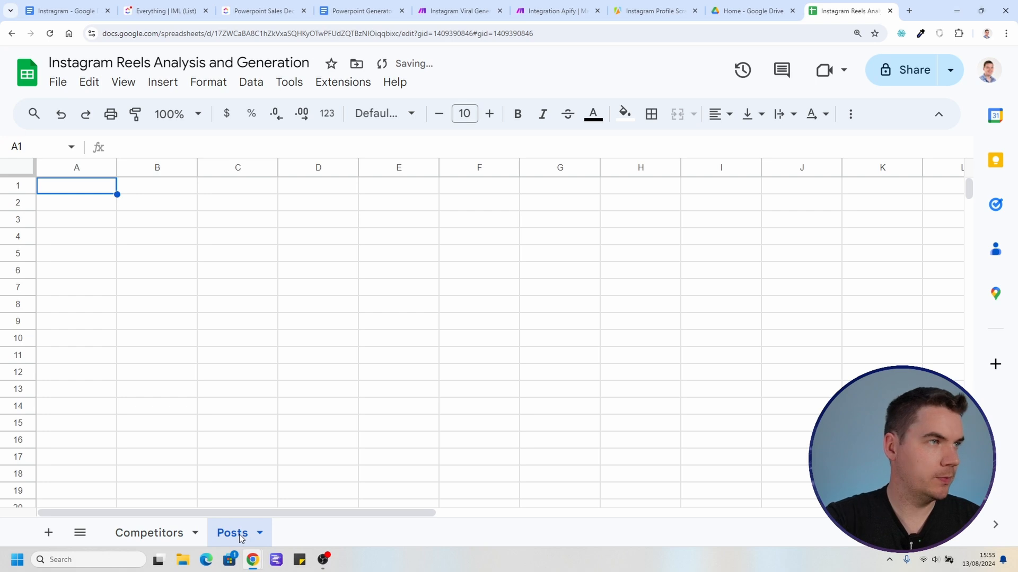
Step: Return to the Make scenario and examine the latestPosts collections in the Get Dataset Items output for the first profile
key(ctrl+6)
scroll(703, 321, down, 1)
drag(702, 293, 589, 302)
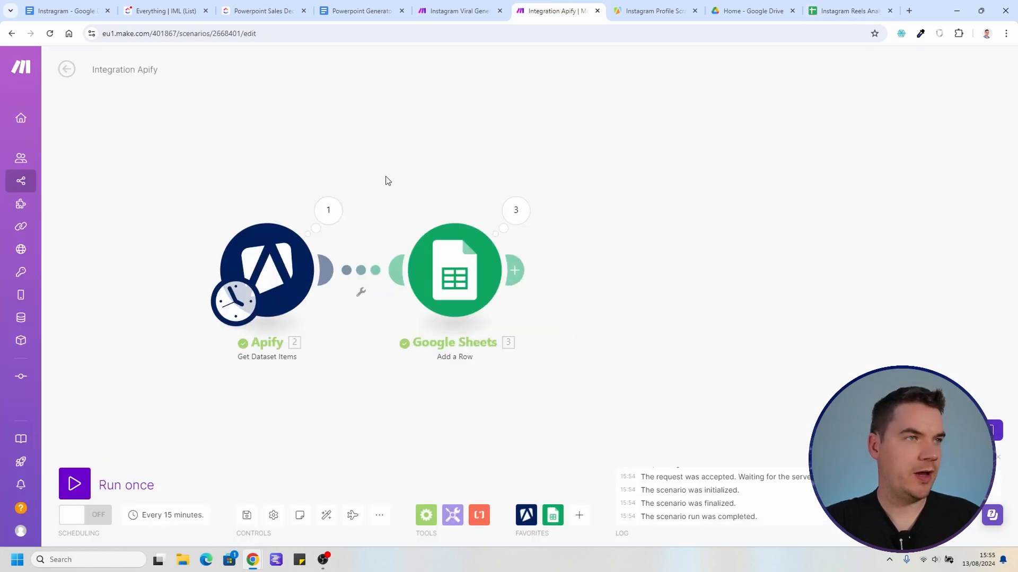
click(328, 211)
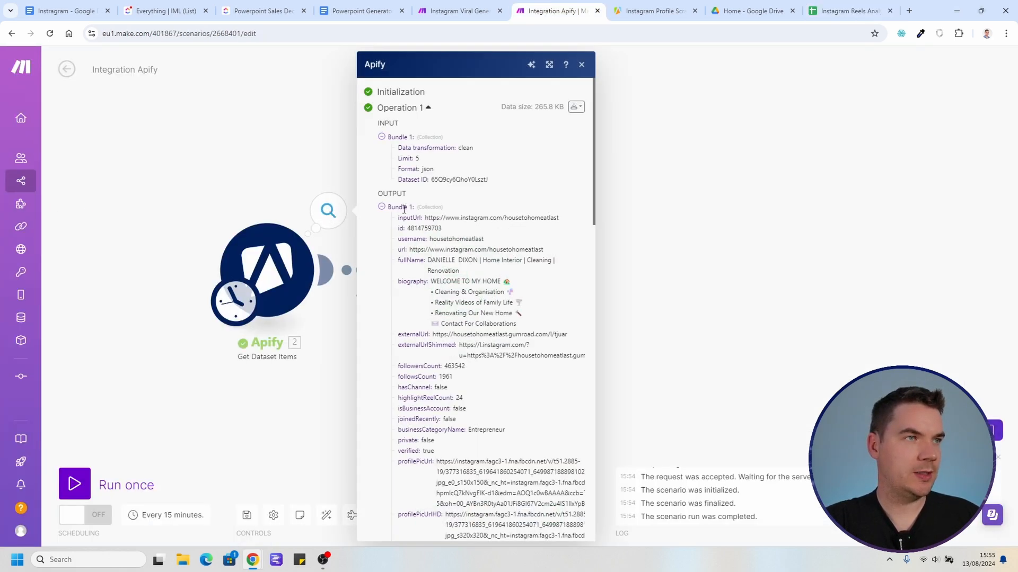
scroll(417, 239, down, 2)
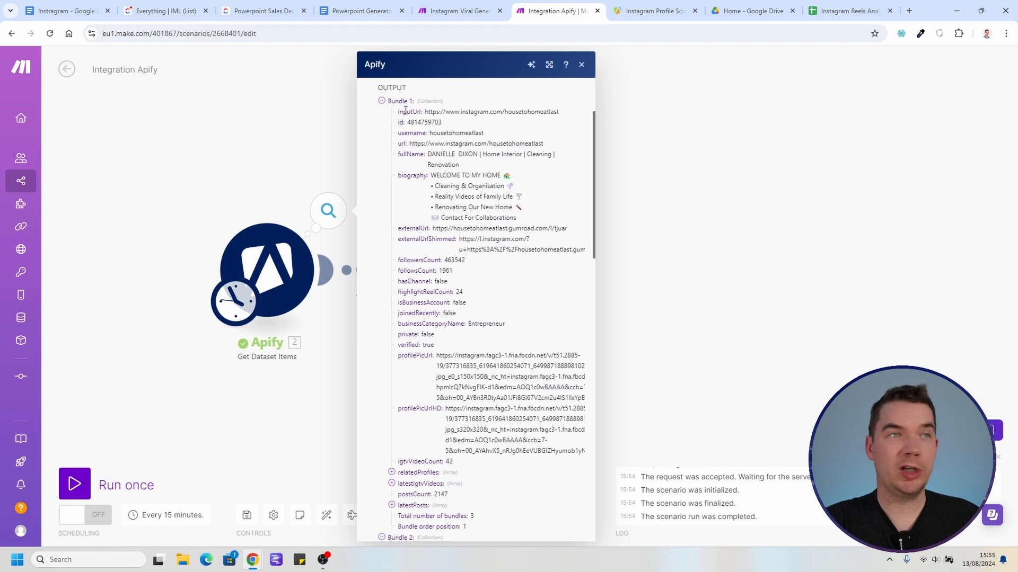
scroll(409, 406, down, 2)
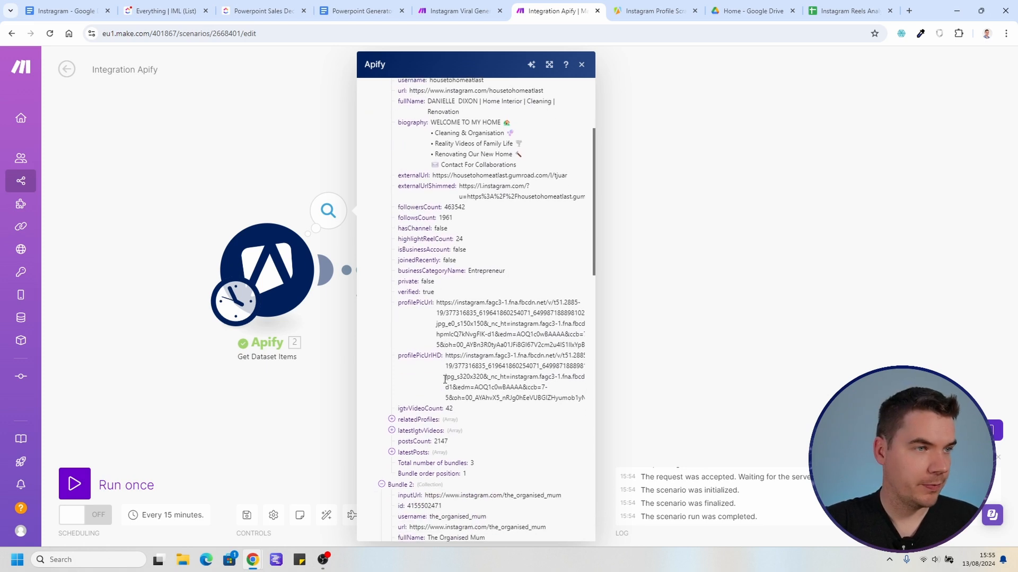
drag(409, 401, 428, 401)
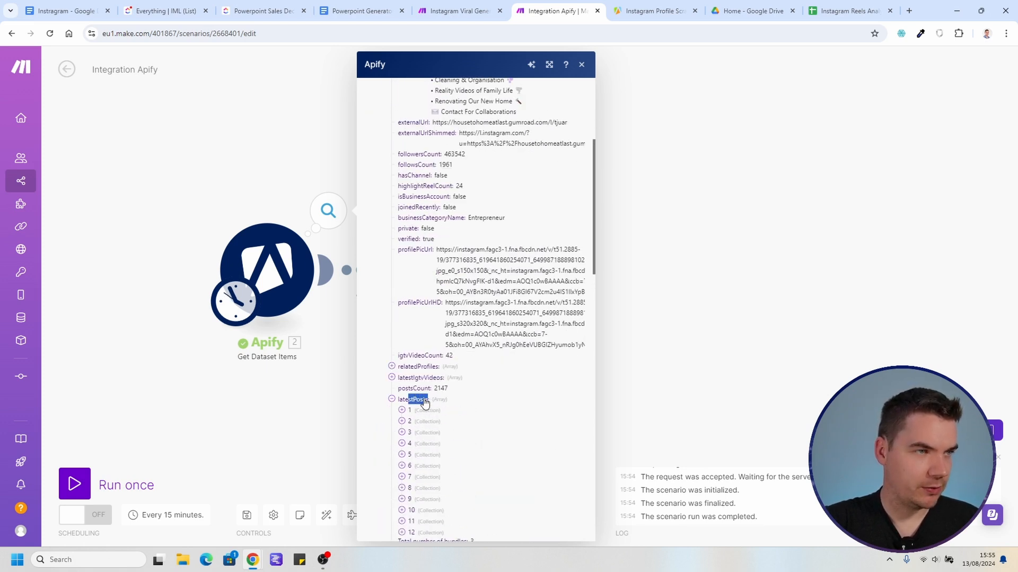
scroll(421, 412, down, 2)
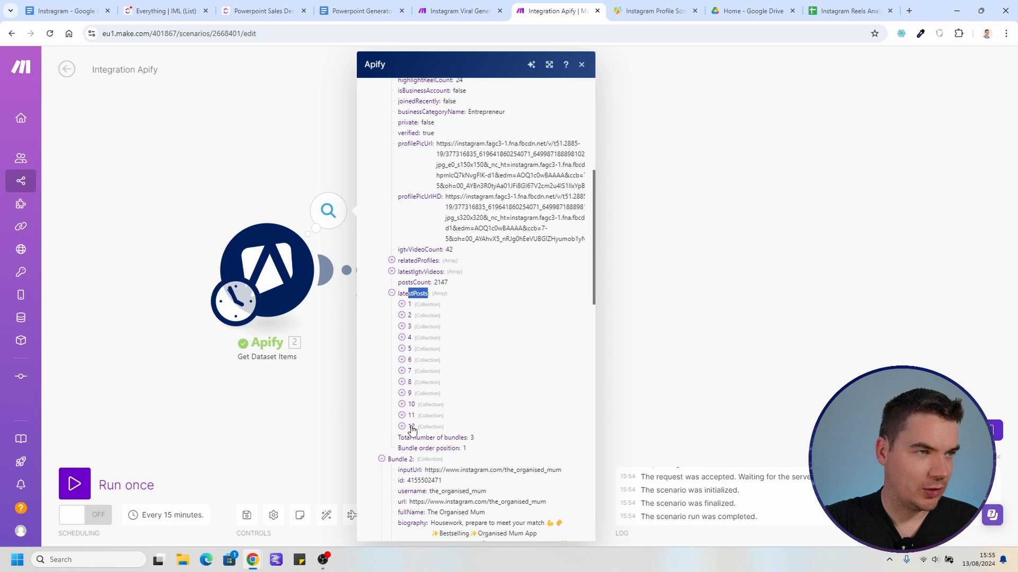
click(408, 305)
scroll(423, 354, down, 4)
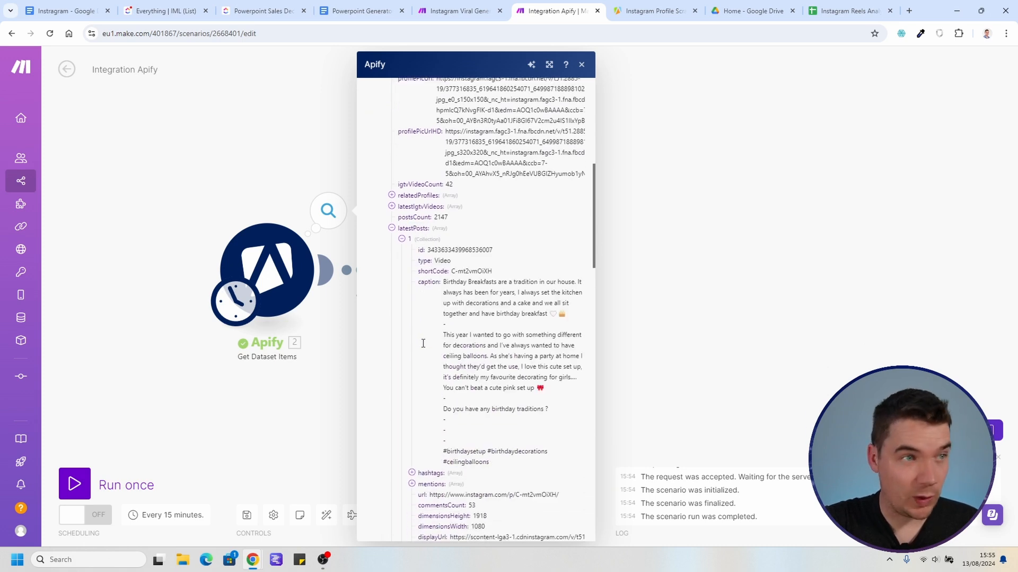
scroll(423, 355, down, 5)
click(415, 365)
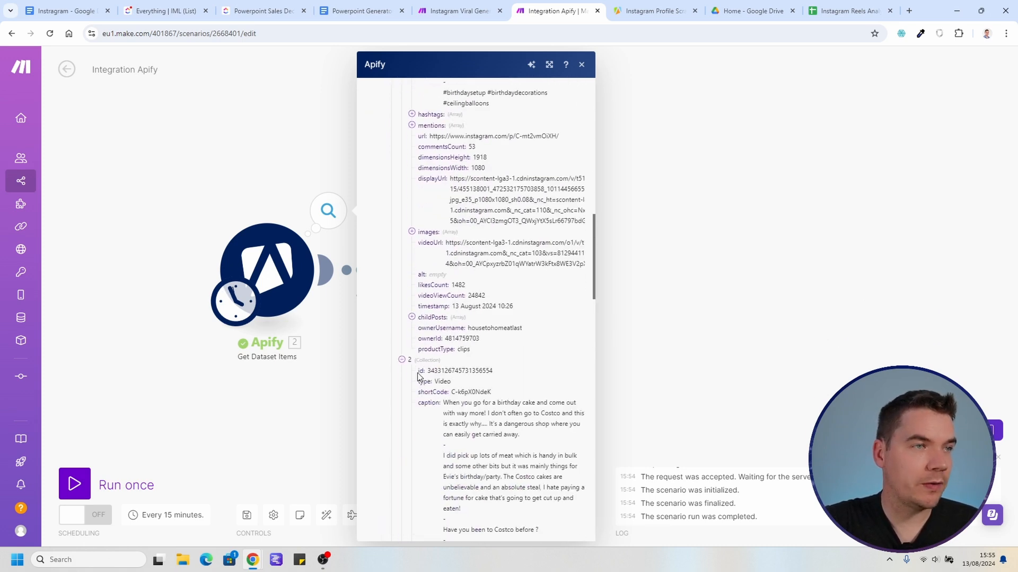
scroll(416, 381, down, 6)
click(409, 461)
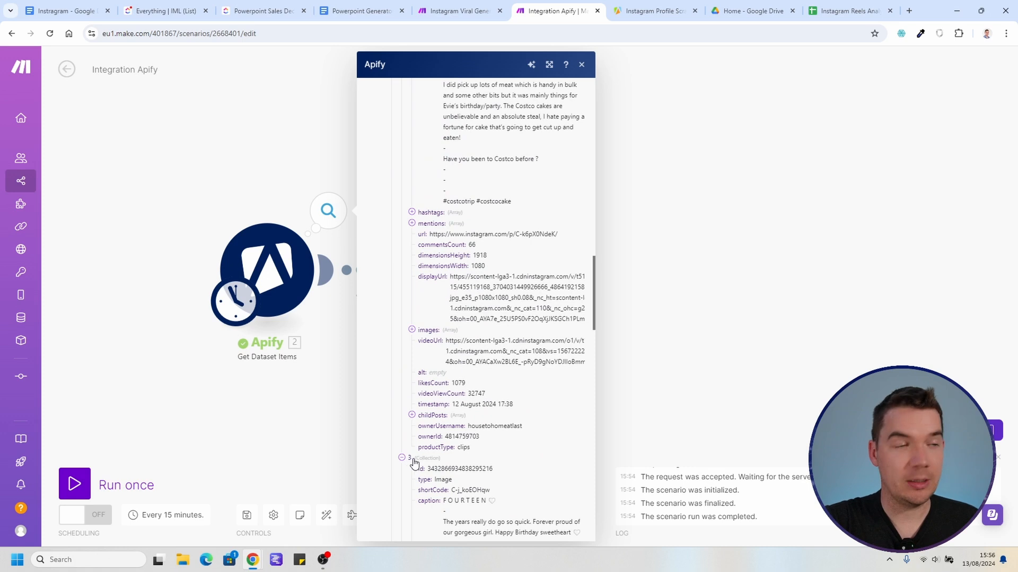
scroll(414, 458, down, 5)
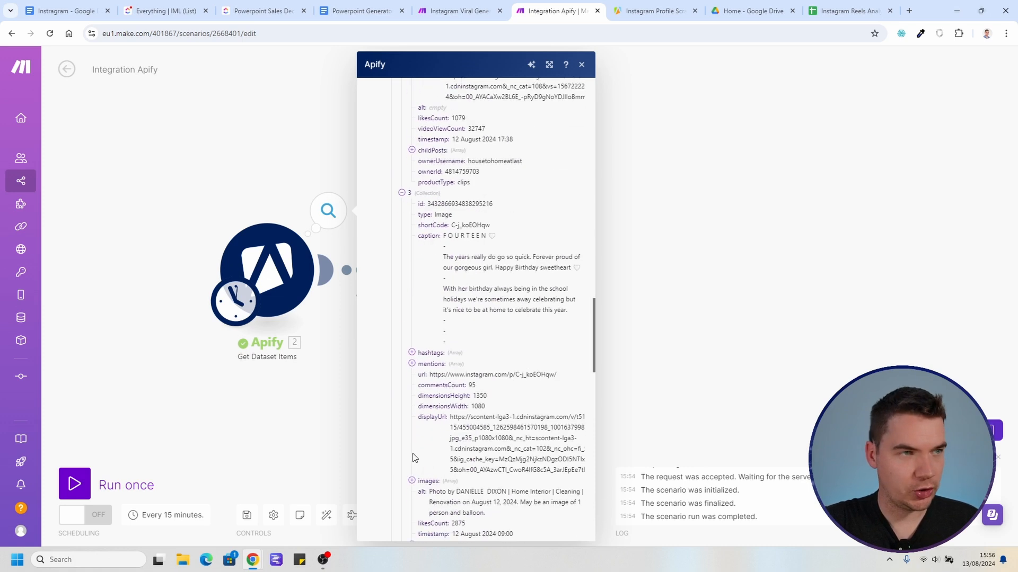
click(651, 238)
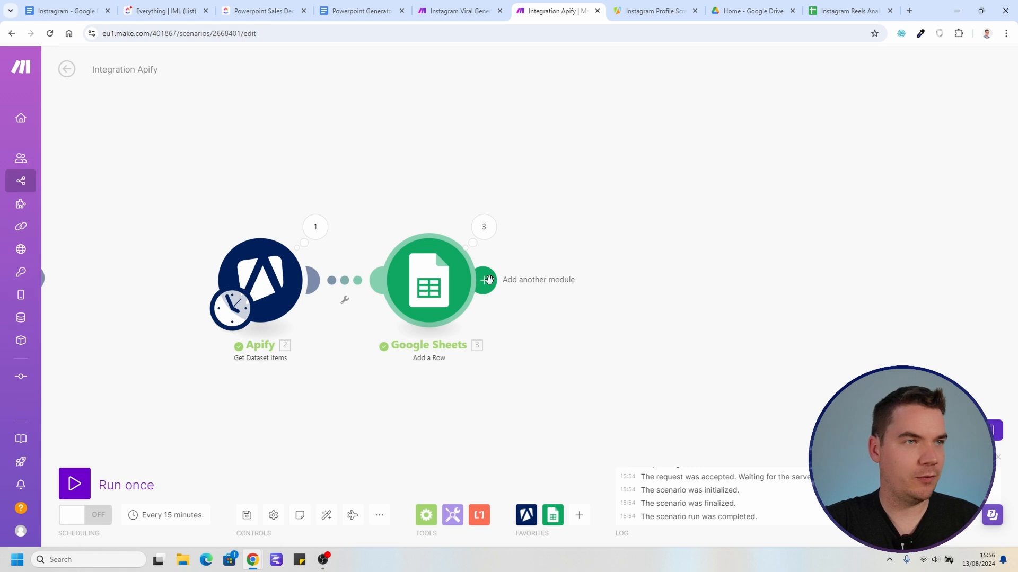
Step: Add an Iterator after the Google Sheets module and map latestPosts[] from Get Dataset Items as its array
click(488, 280)
click(718, 417)
text(itera)
click(712, 205)
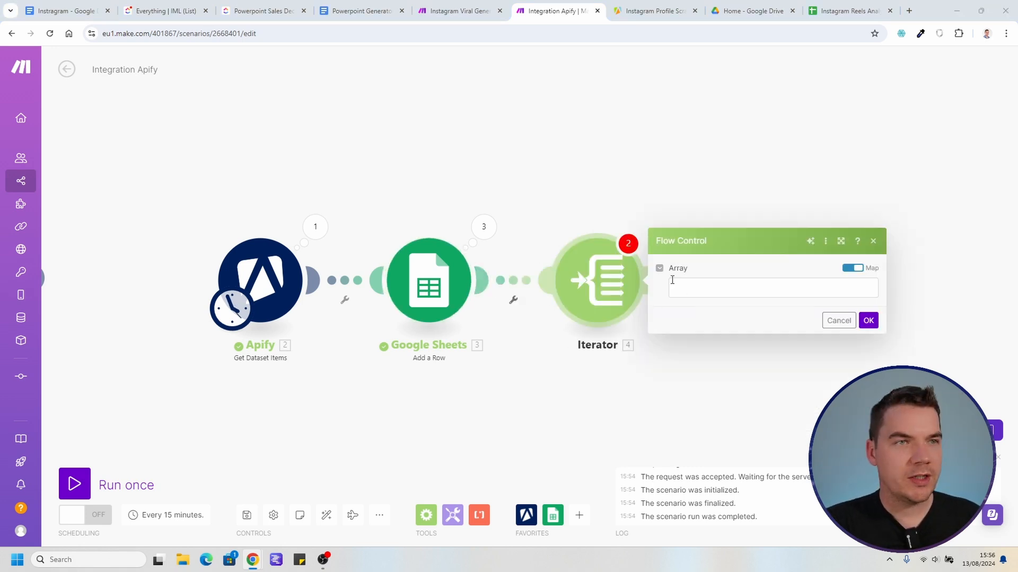
click(703, 287)
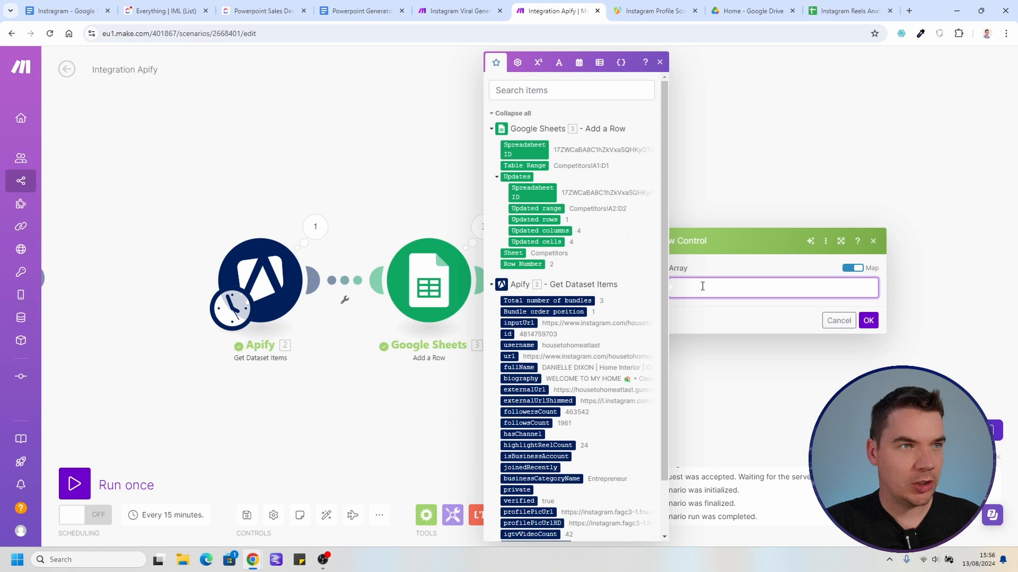
scroll(585, 297, down, 2)
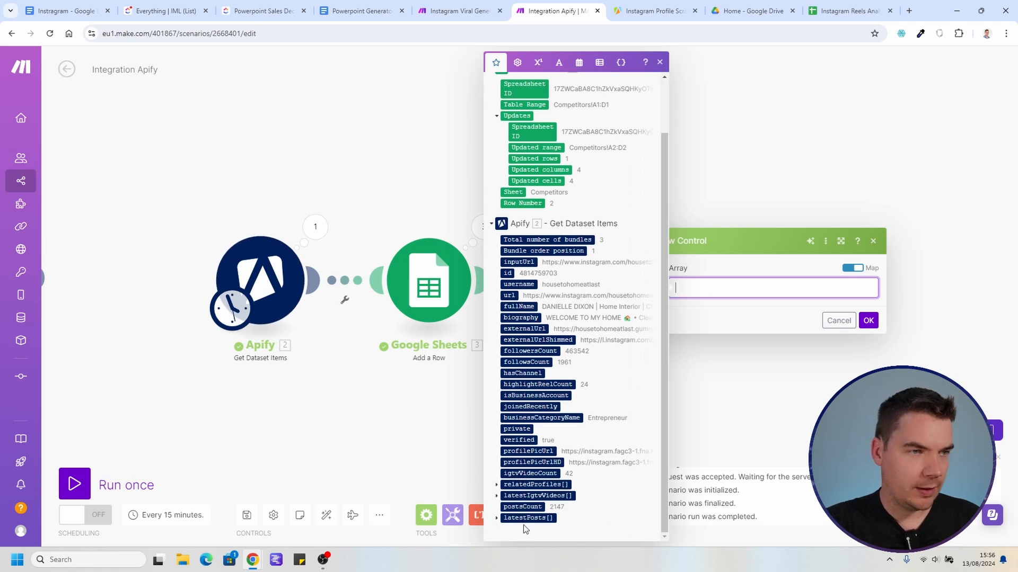
click(520, 518)
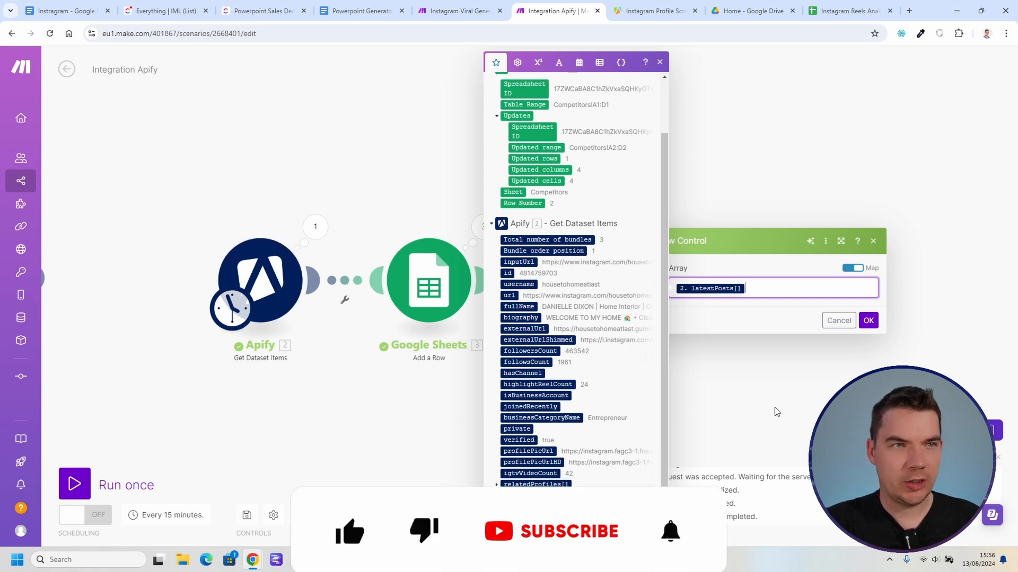
click(868, 320)
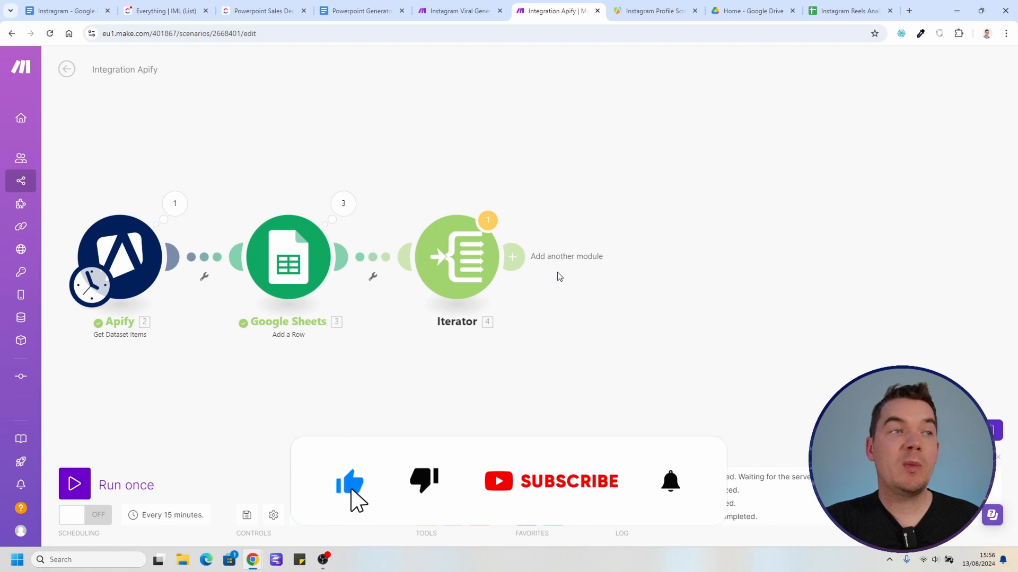
Step: Fill row 1 of the Posts sheet with bold headers ID, Post, Channel, Type, Likes, Video Views, Comments, Date, URL, Image URL and Video URL
key(ctrl+9)
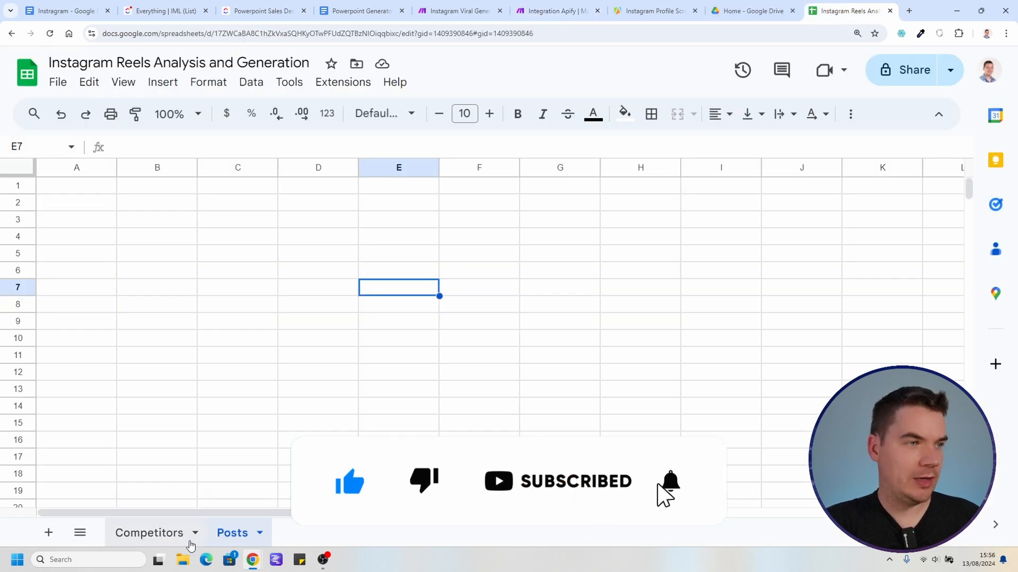
click(148, 305)
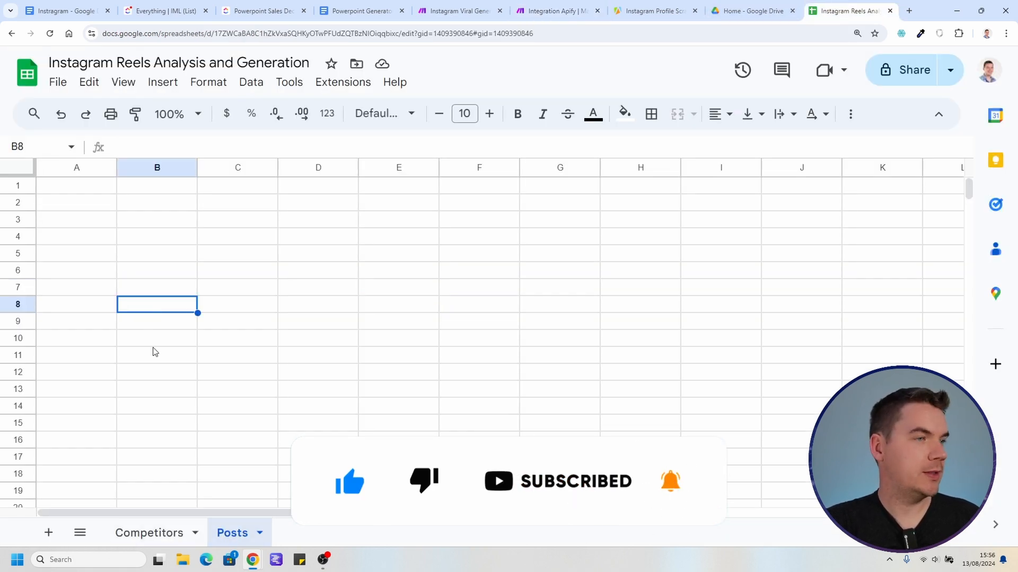
click(254, 225)
click(88, 191)
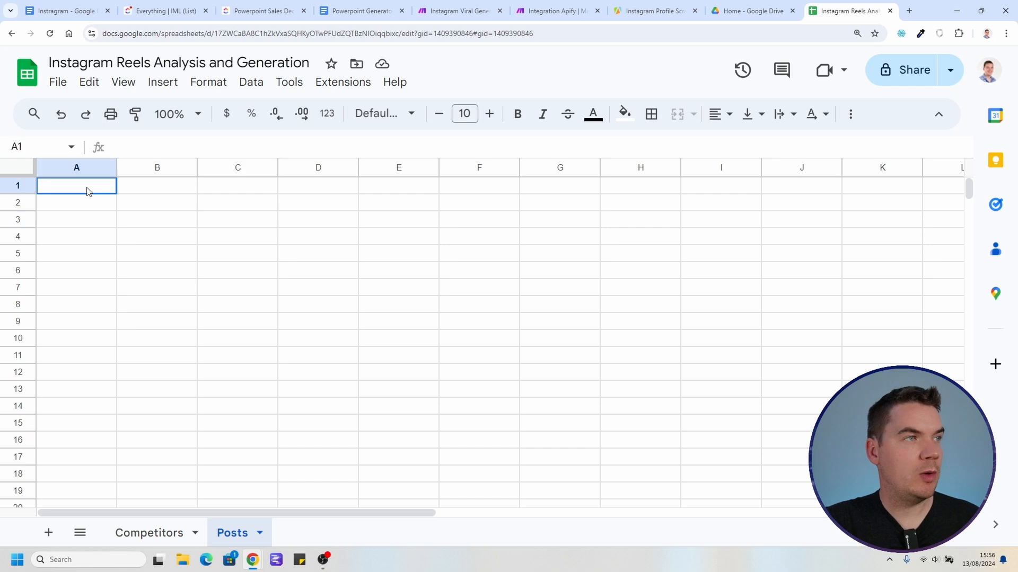
text(ID	Post	Channel	Type	Likes	Video Views	Comments	Date	URL	Image URL	Video URL)
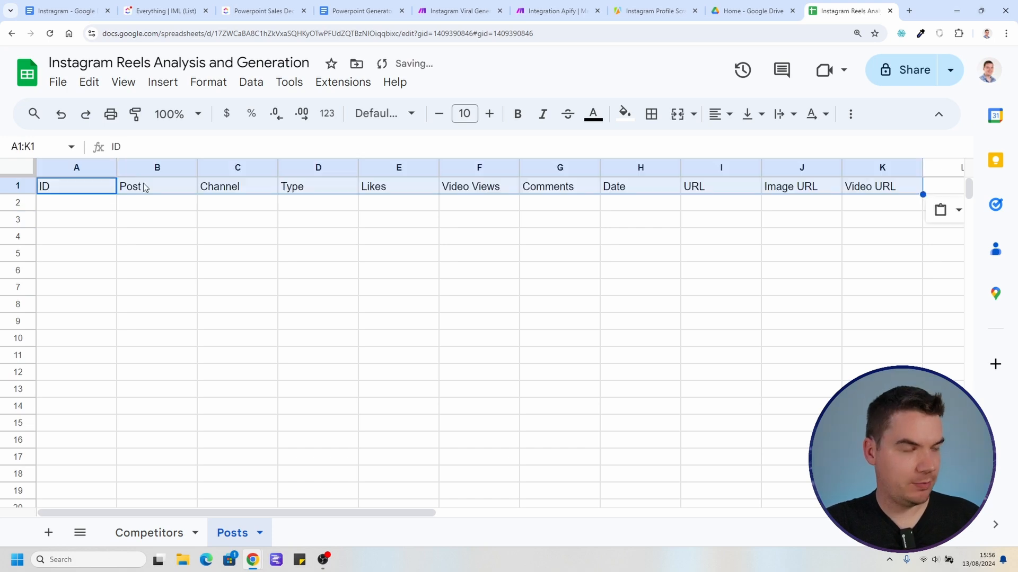
click(20, 186)
key(ctrl+b)
click(141, 257)
click(91, 192)
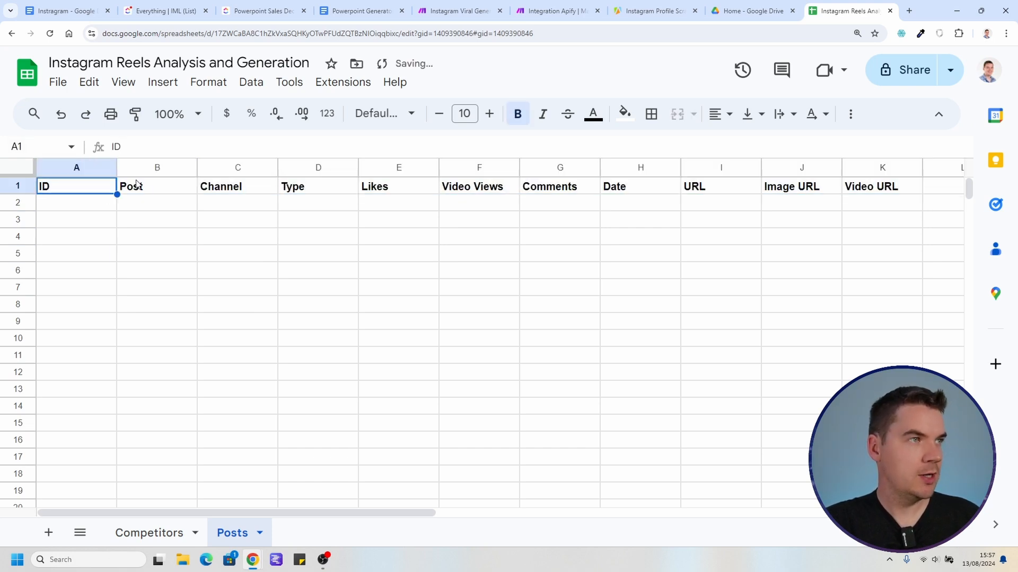
click(166, 193)
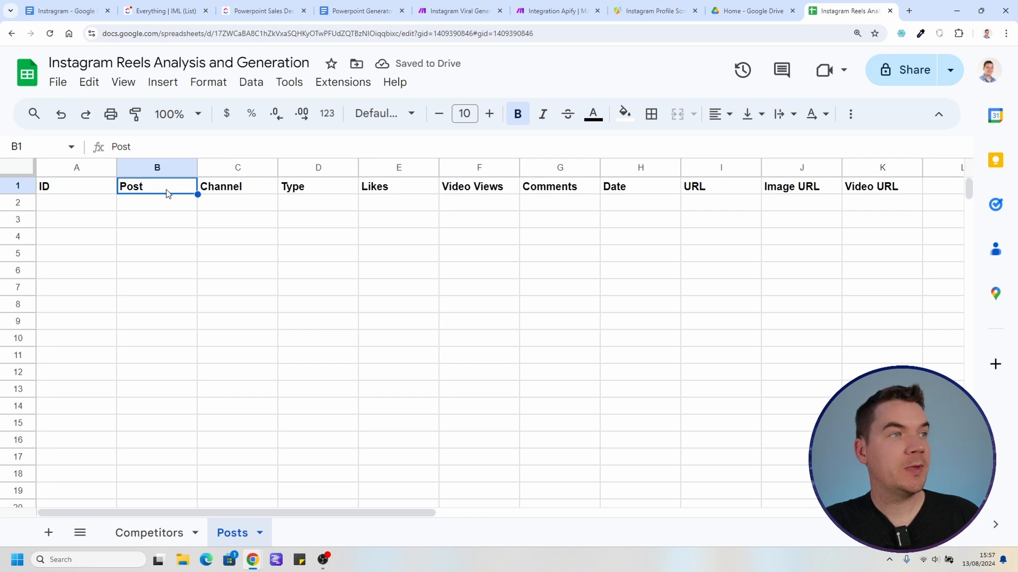
click(240, 189)
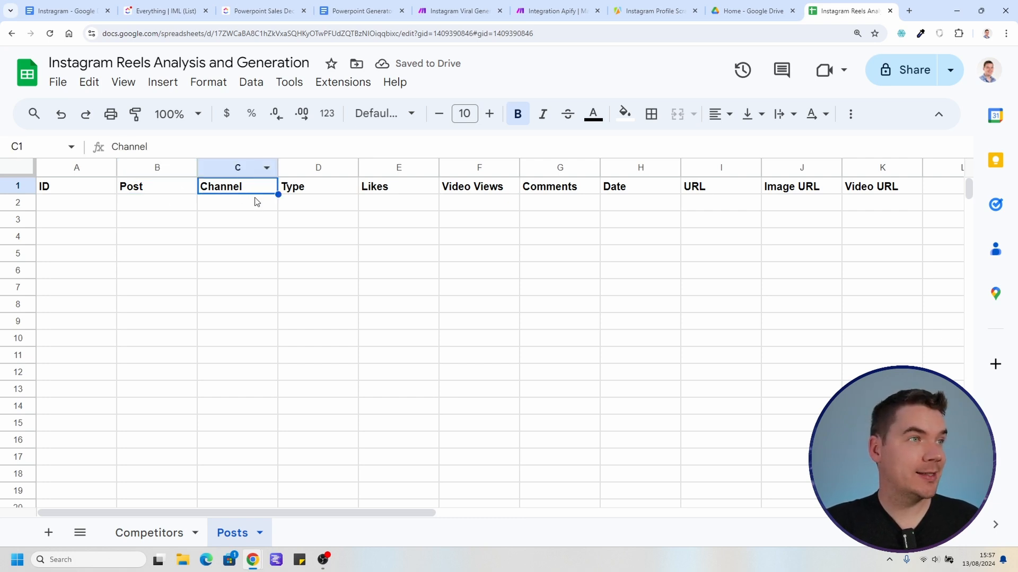
click(301, 190)
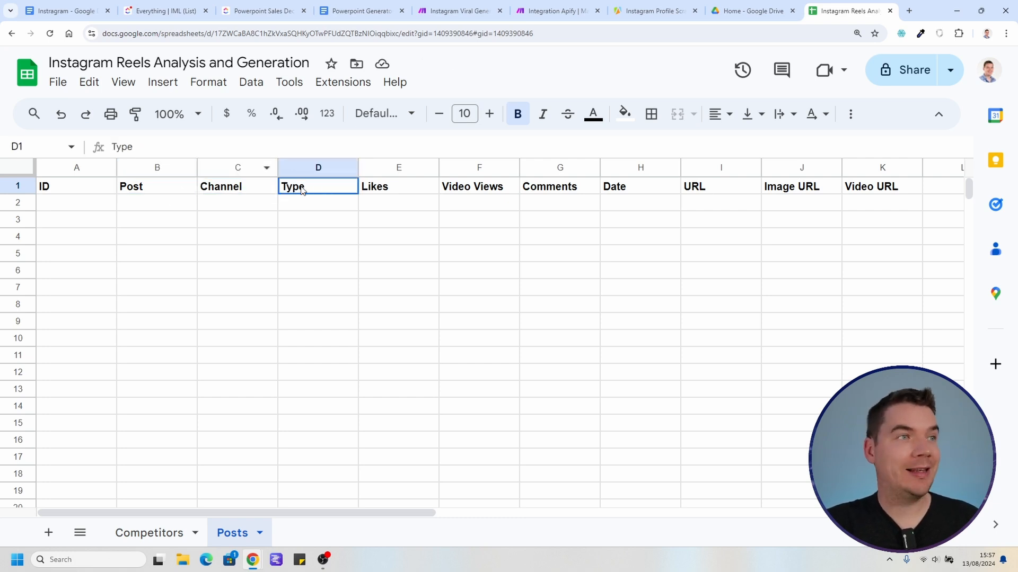
click(374, 193)
click(490, 191)
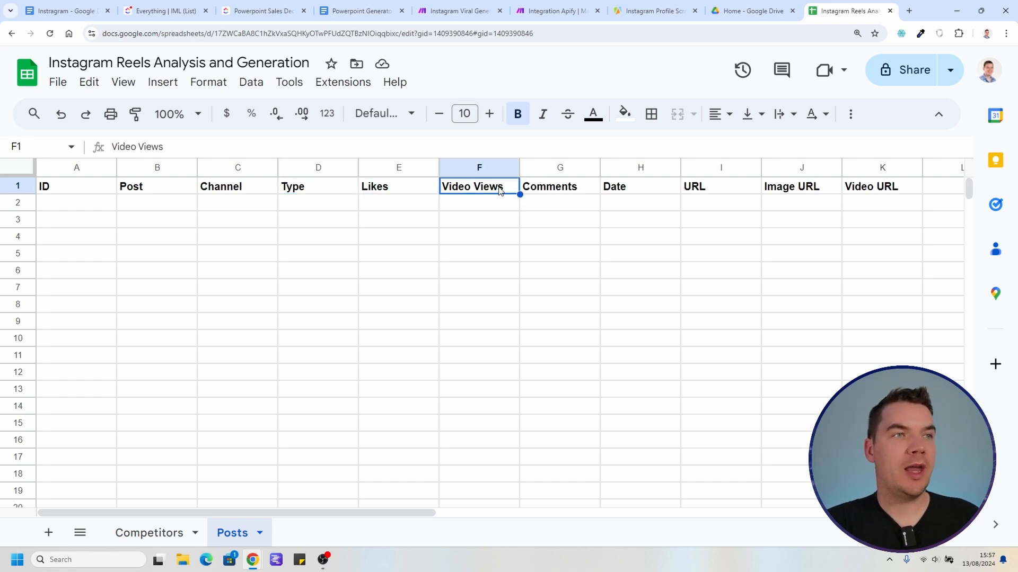
Step: Check the Comments, Date, URL, Image URL and Video URL headers in row 1 of the Posts sheet
click(553, 190)
click(641, 192)
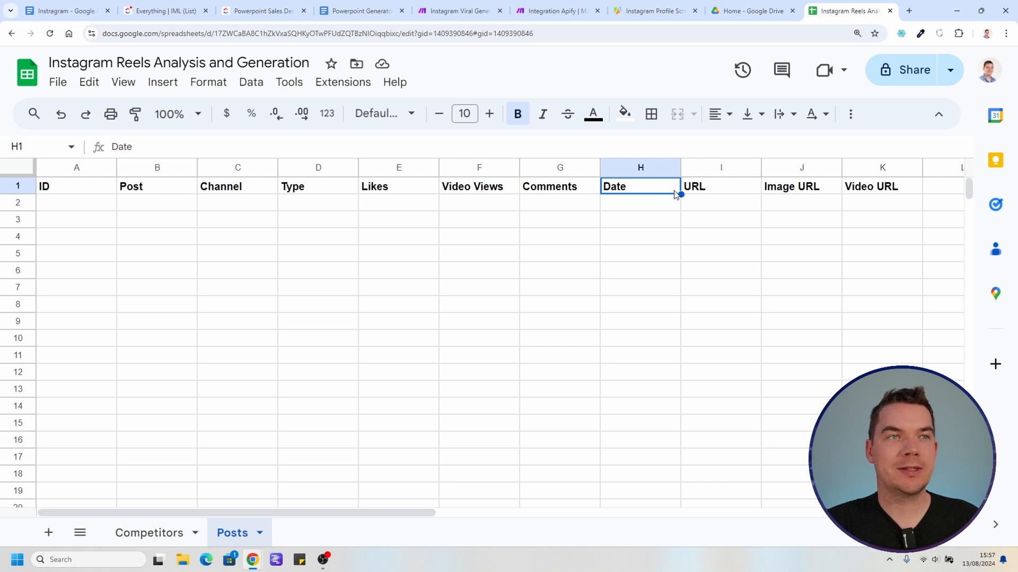
click(725, 190)
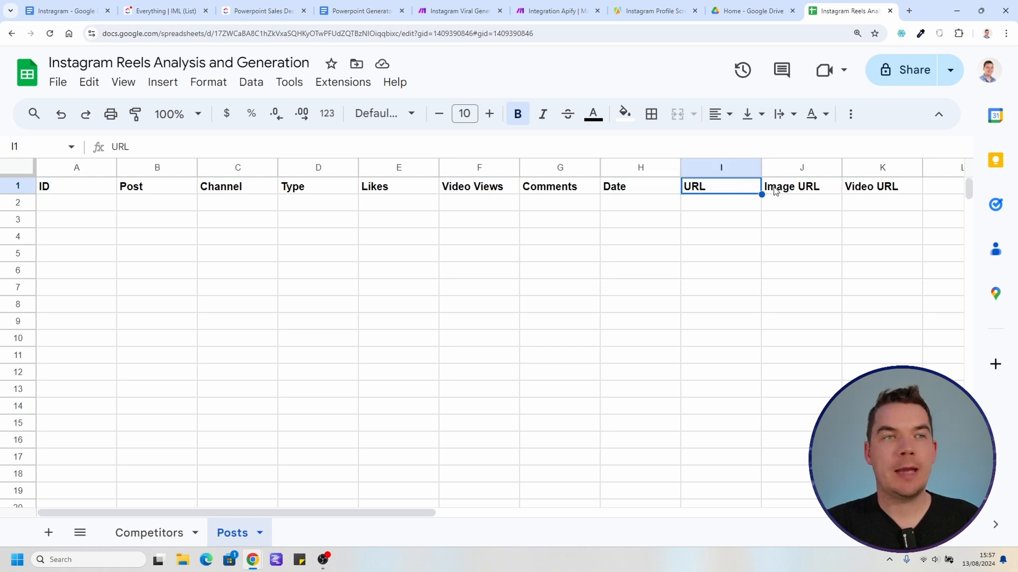
click(795, 185)
click(868, 190)
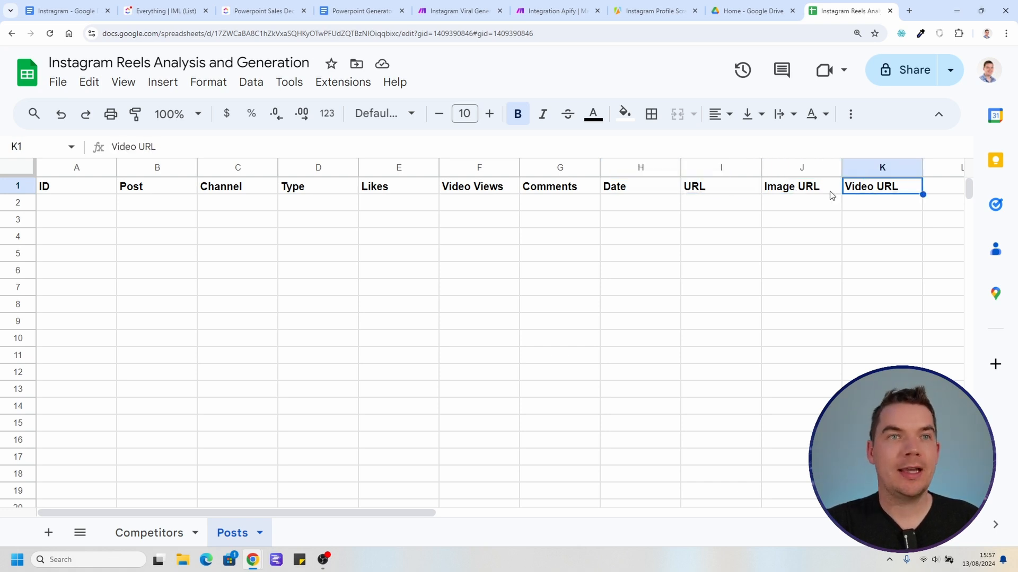
click(751, 219)
click(82, 209)
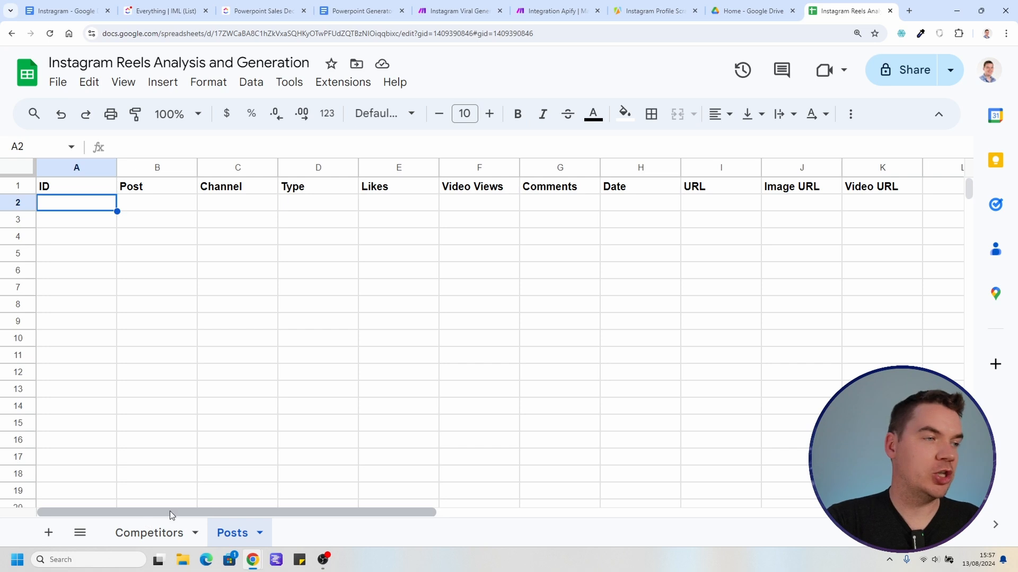
Step: Return to the Make scenario and add a Google Sheets Add a Row module after the Iterator, targeting the Posts sheet
click(566, 11)
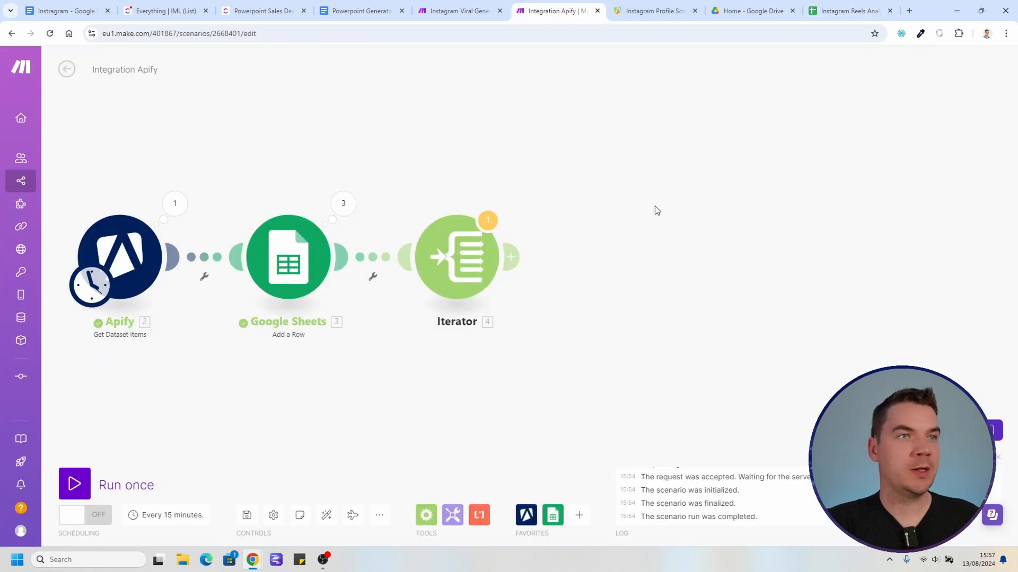
click(512, 256)
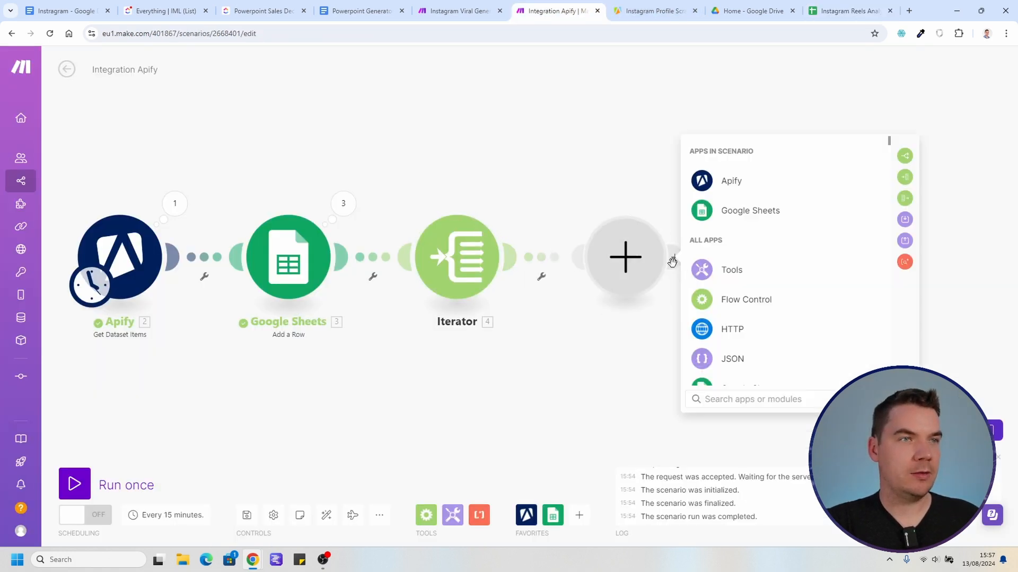
click(734, 214)
click(747, 400)
text(add a r)
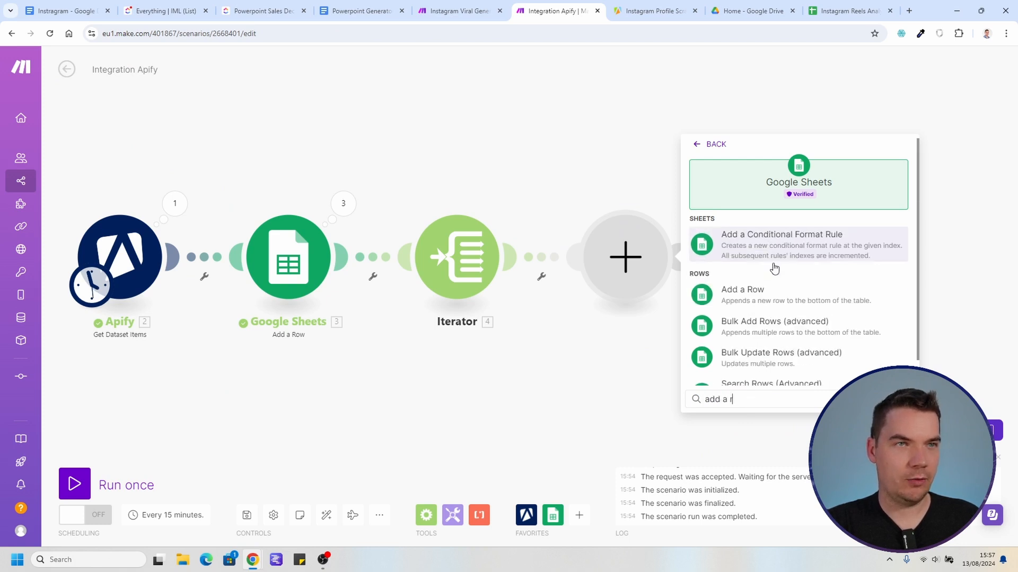
click(771, 292)
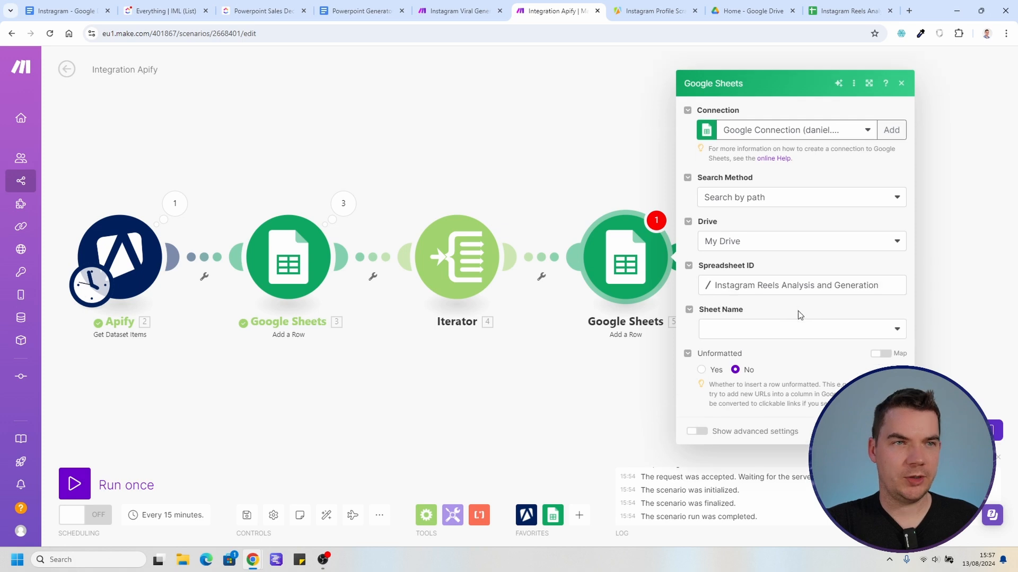
click(758, 335)
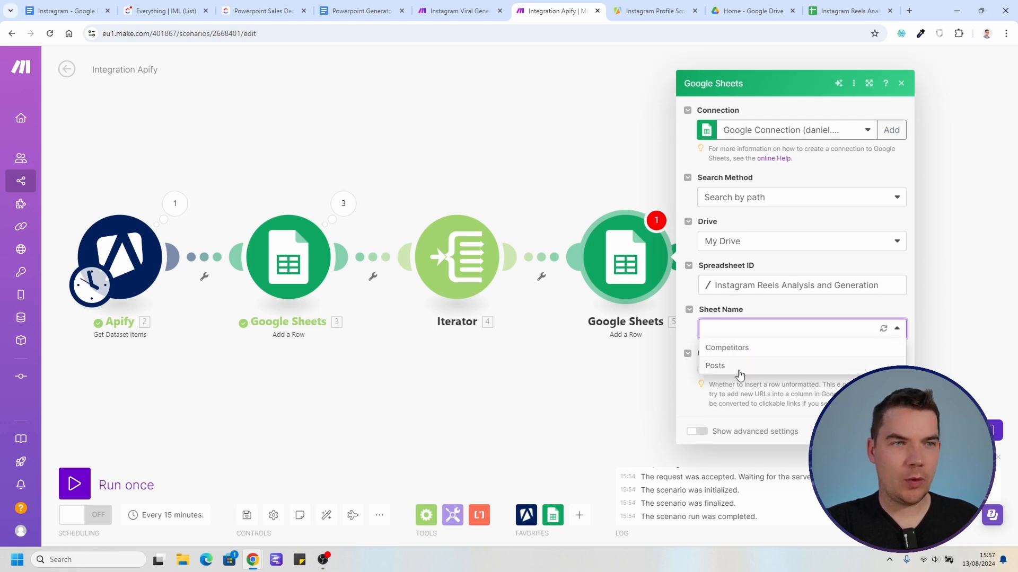
click(719, 367)
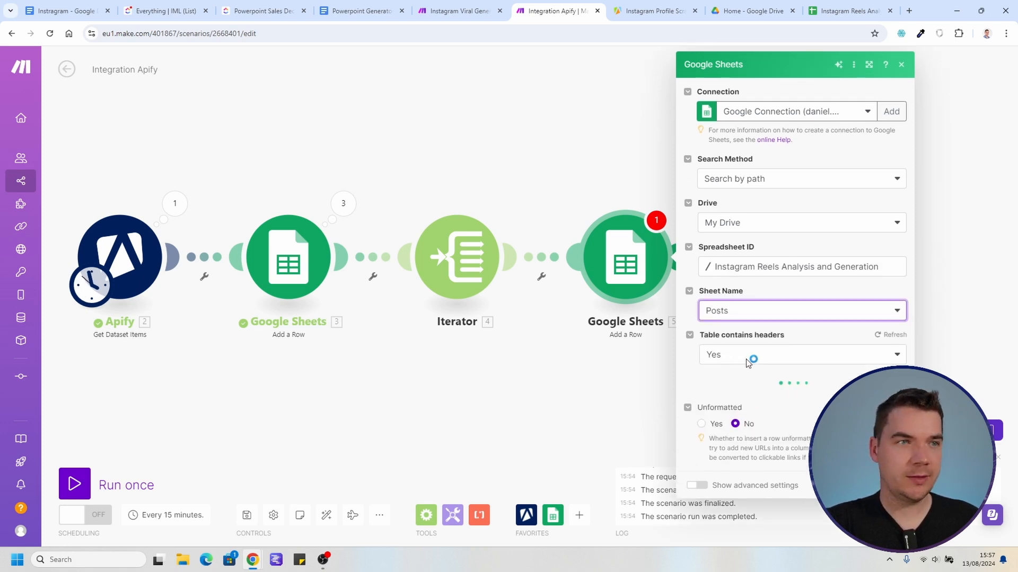
Step: Map the Iterator's id, caption, ownerUsername and type to the ID, Post, Channel and Type columns
scroll(756, 380, down, 2)
drag(597, 369, 326, 336)
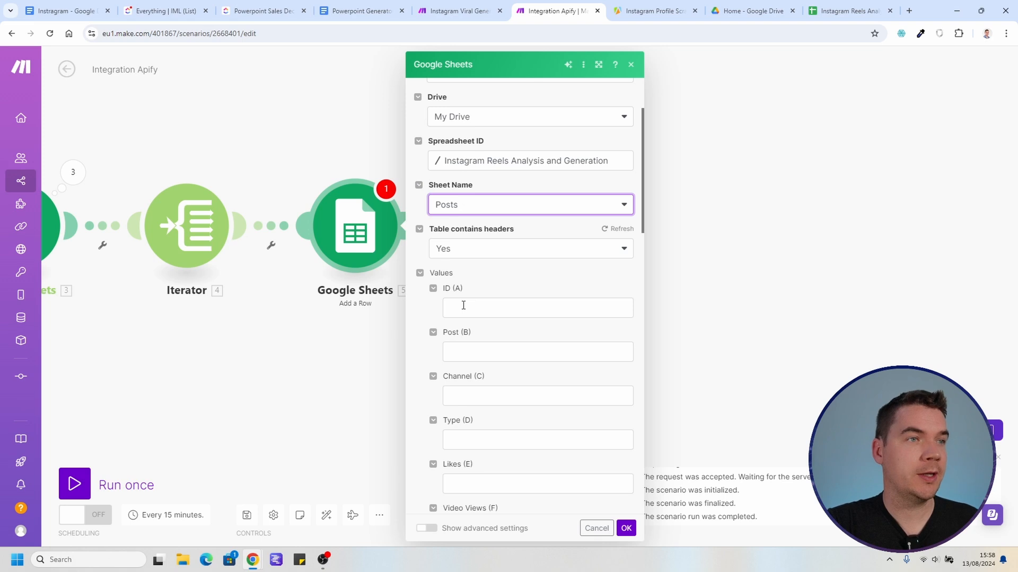
click(463, 305)
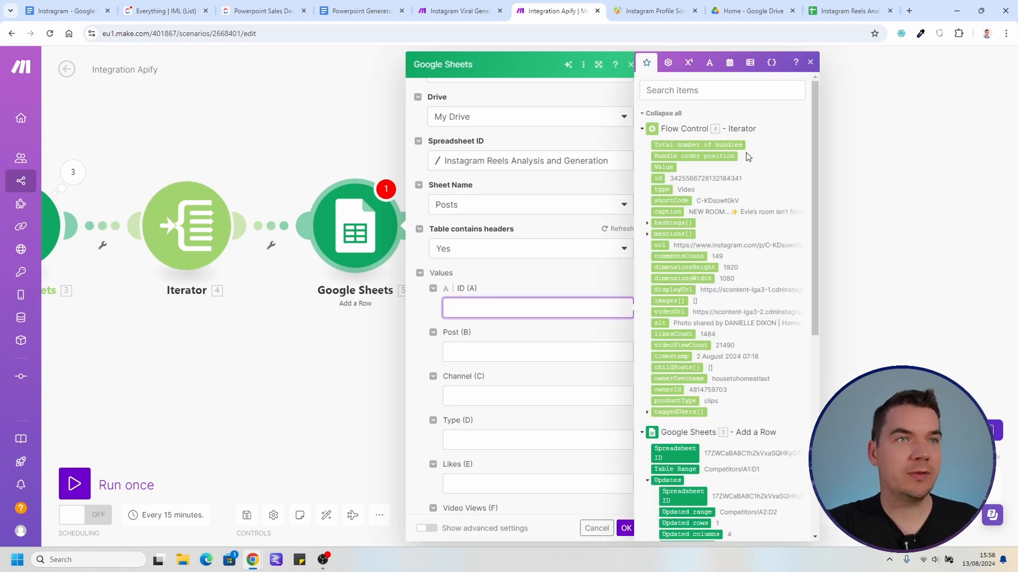
click(658, 178)
click(487, 341)
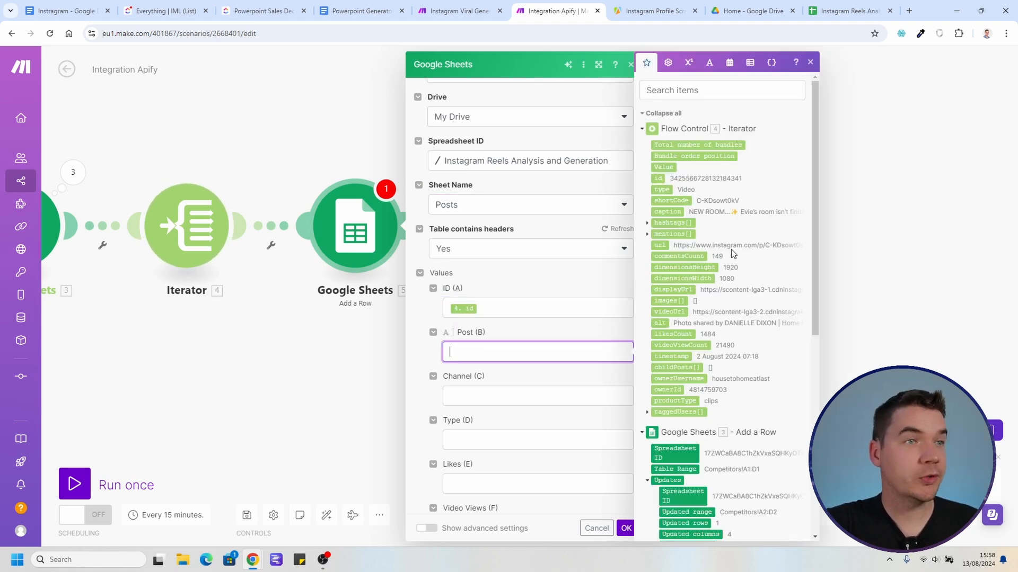
click(668, 211)
click(511, 395)
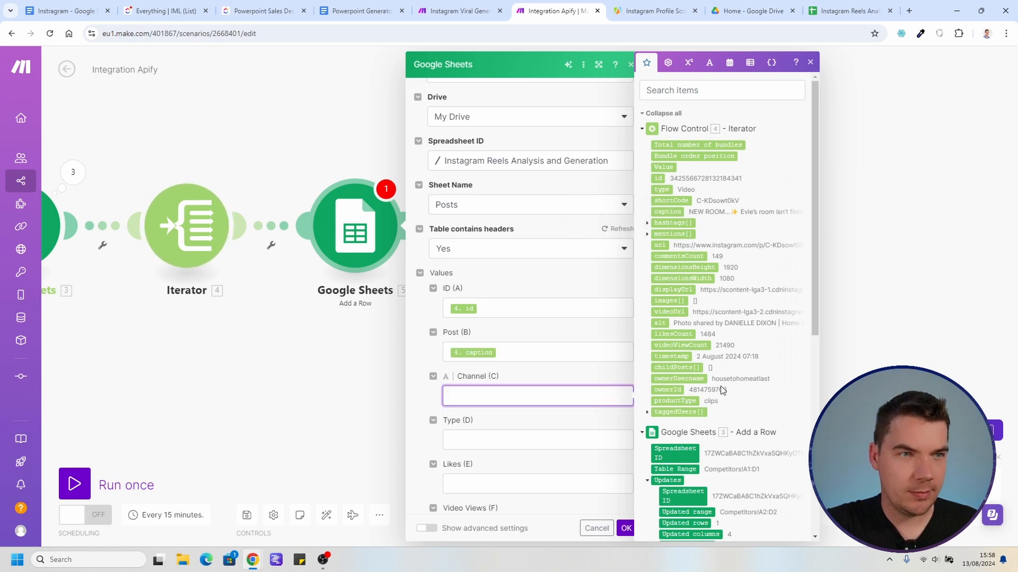
click(678, 378)
click(479, 441)
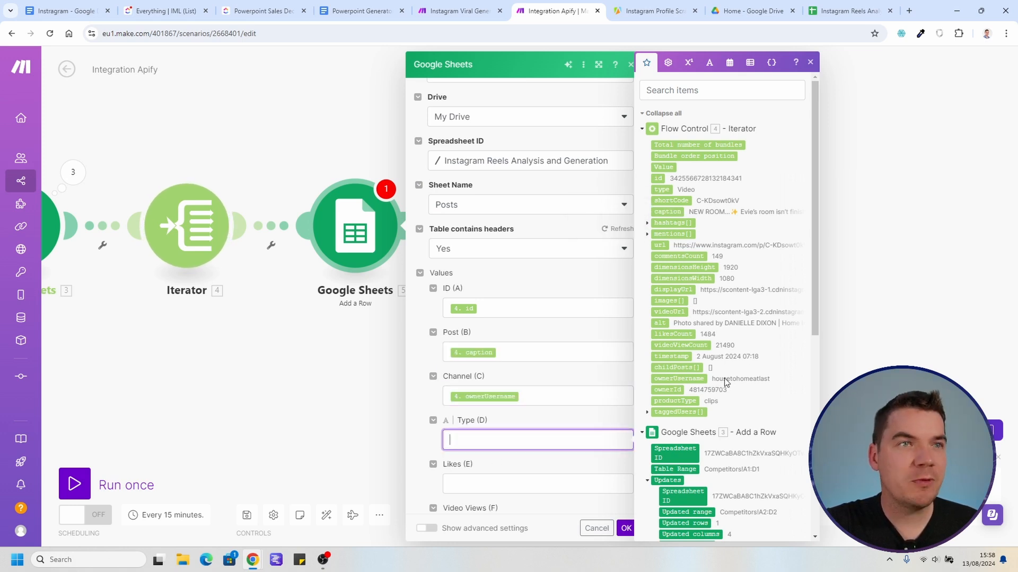
click(663, 189)
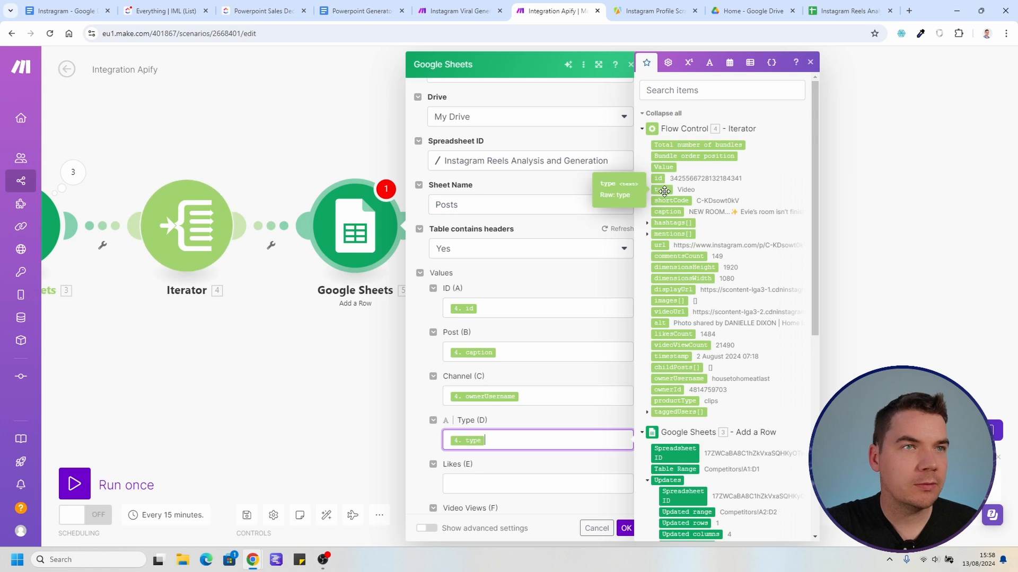
Step: Map likesCount, videoViewCount and commentsCount to the Likes, Video Views and Comments columns
scroll(568, 415, down, 2)
click(484, 375)
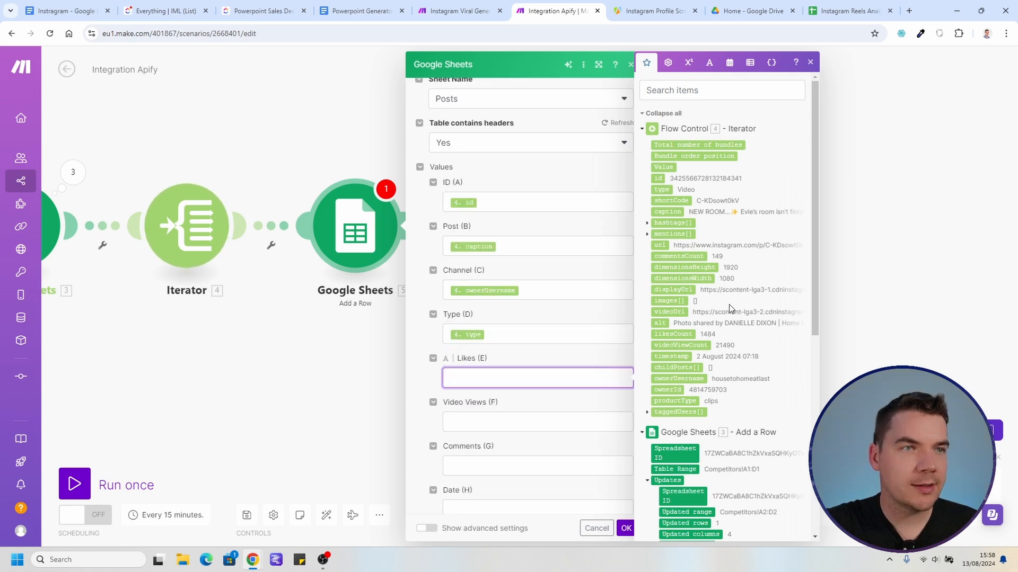
click(705, 335)
click(511, 424)
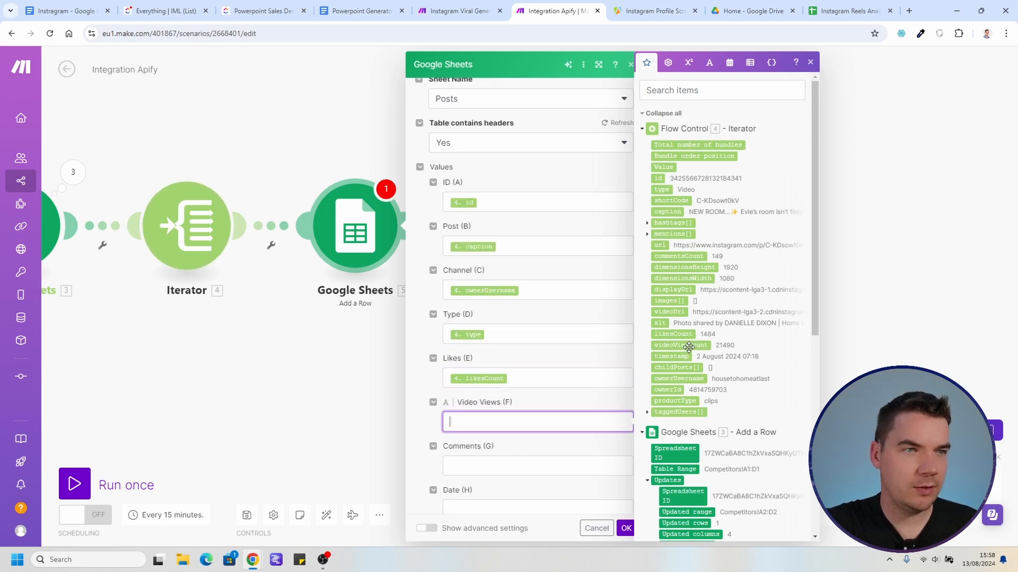
click(713, 346)
key(Tab)
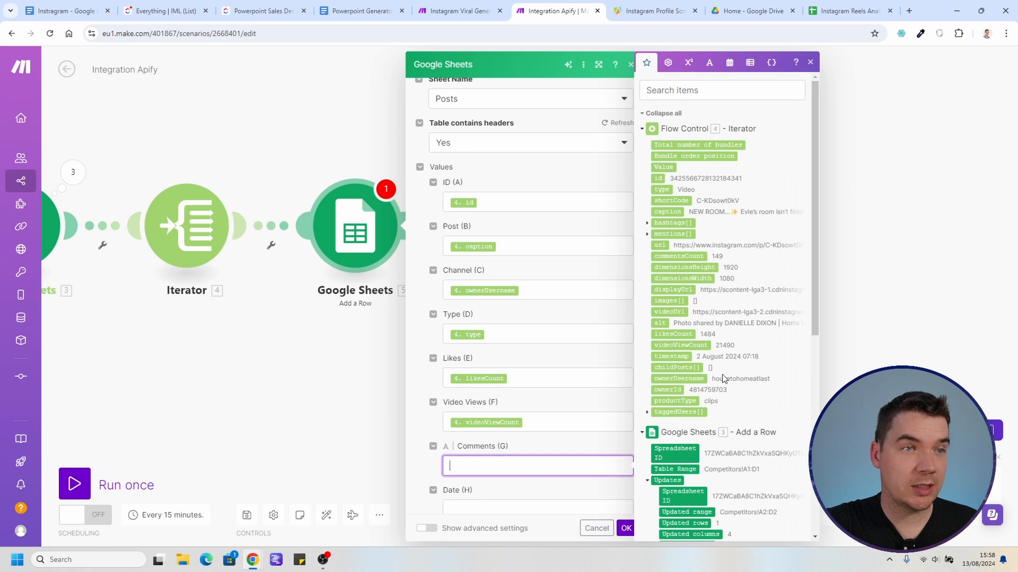
click(680, 256)
Step: Map timestamp, url, displayUrl and videoUrl to the Date, URL, Image URL and Video URL columns and confirm the module
key(Tab)
click(672, 356)
key(Tab)
click(659, 245)
key(Tab)
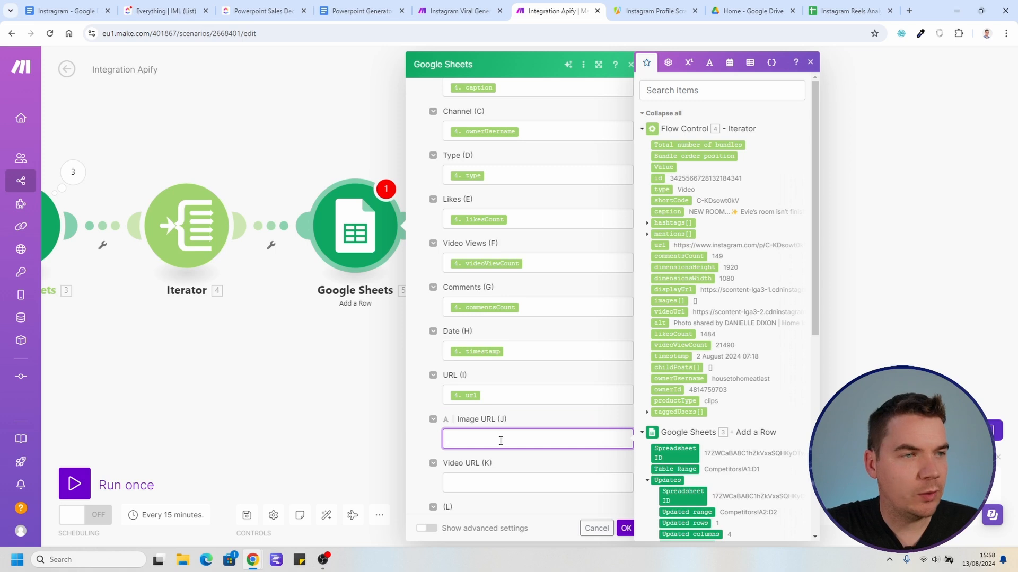
click(680, 291)
click(467, 477)
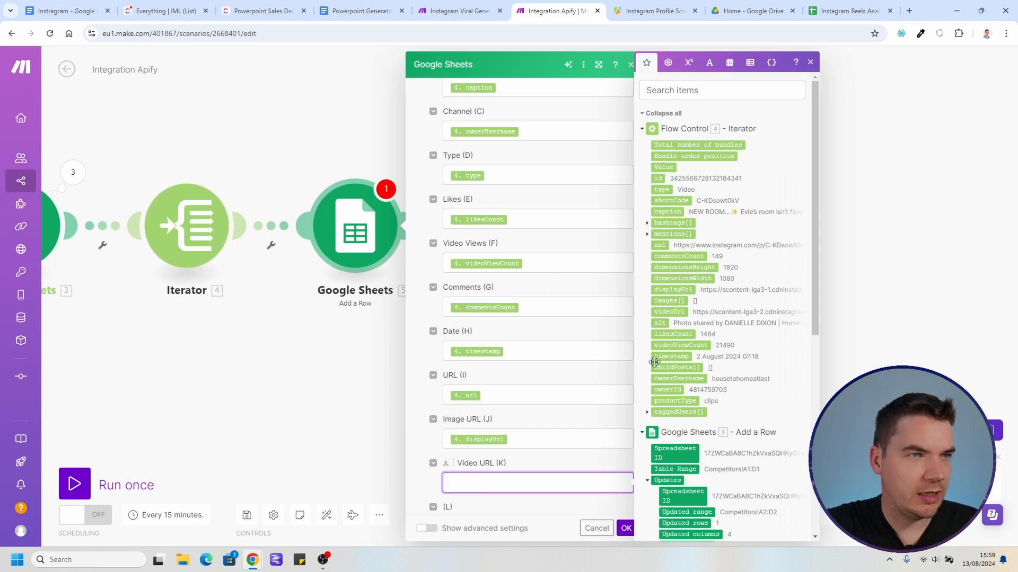
click(668, 312)
scroll(579, 483, down, 1)
click(626, 528)
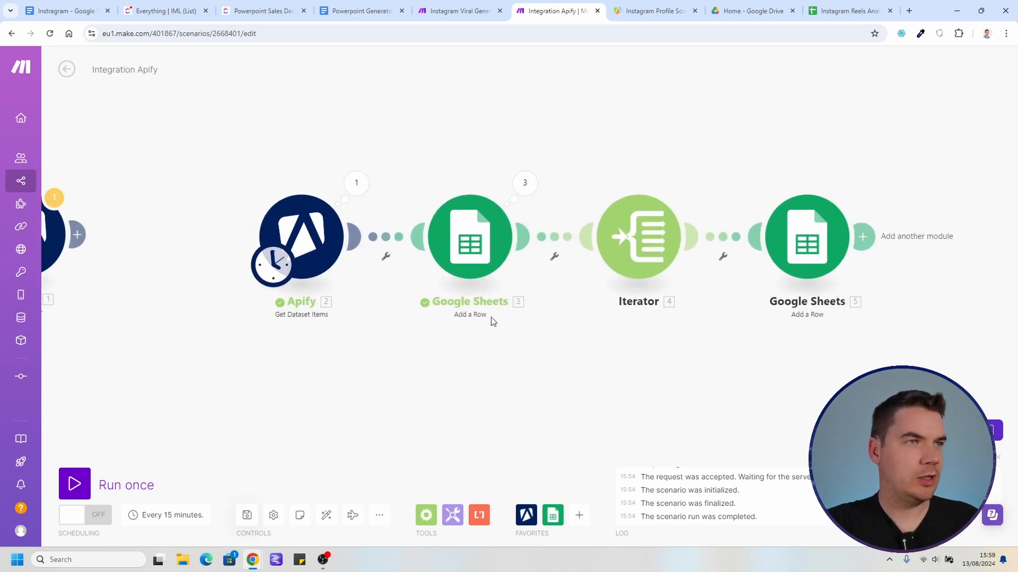
Step: Set the item limit of the Apify Get Dataset Items module to 1
click(294, 231)
click(413, 367)
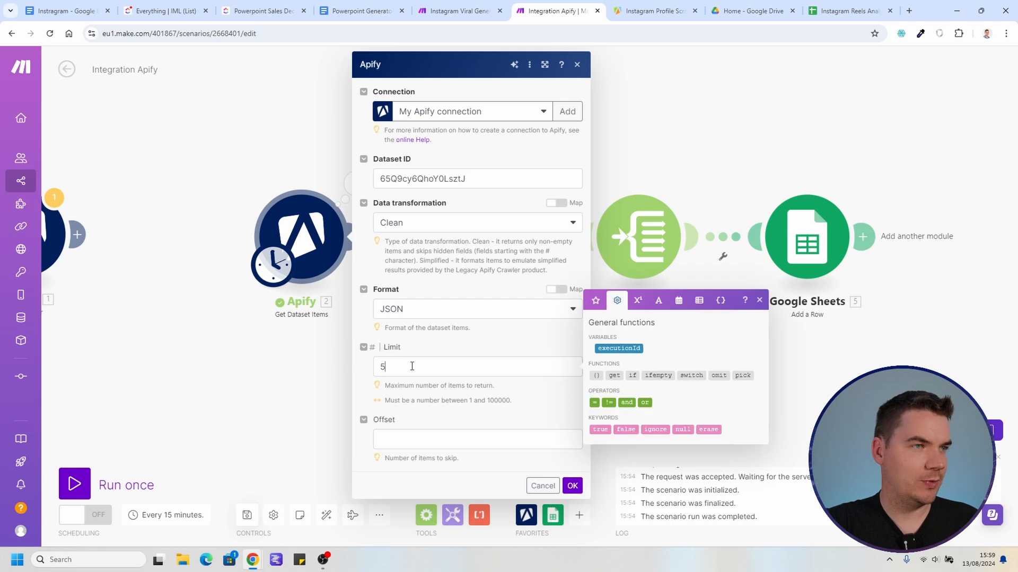
click(572, 485)
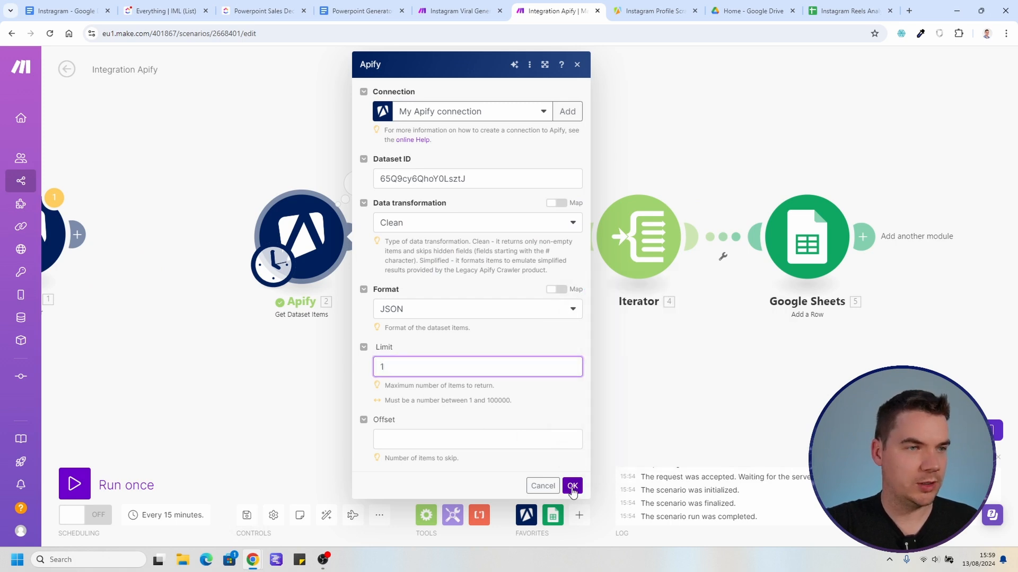
Step: Save the Integration Apify scenario and run it once
click(247, 514)
drag(463, 403, 363, 420)
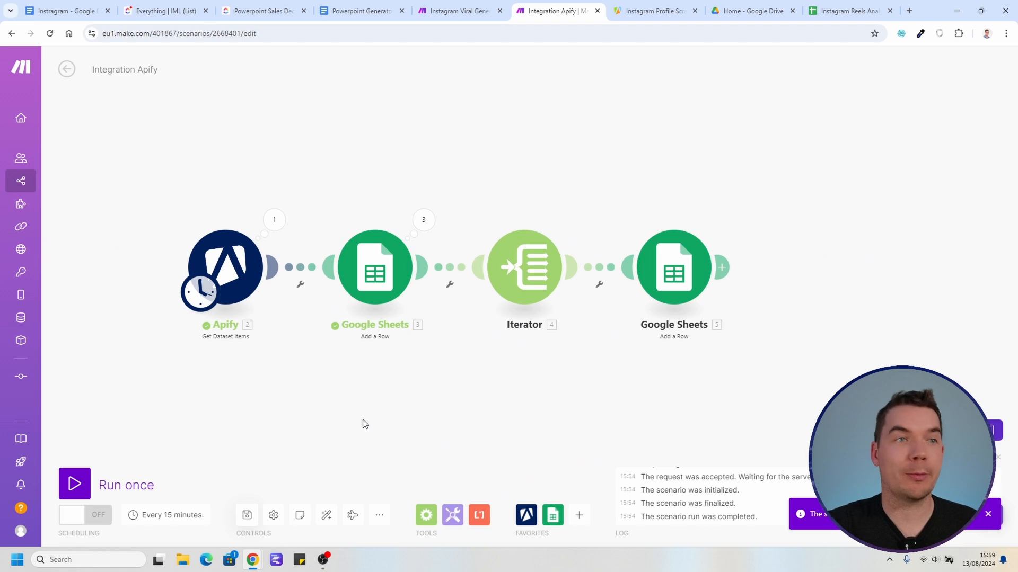
click(74, 483)
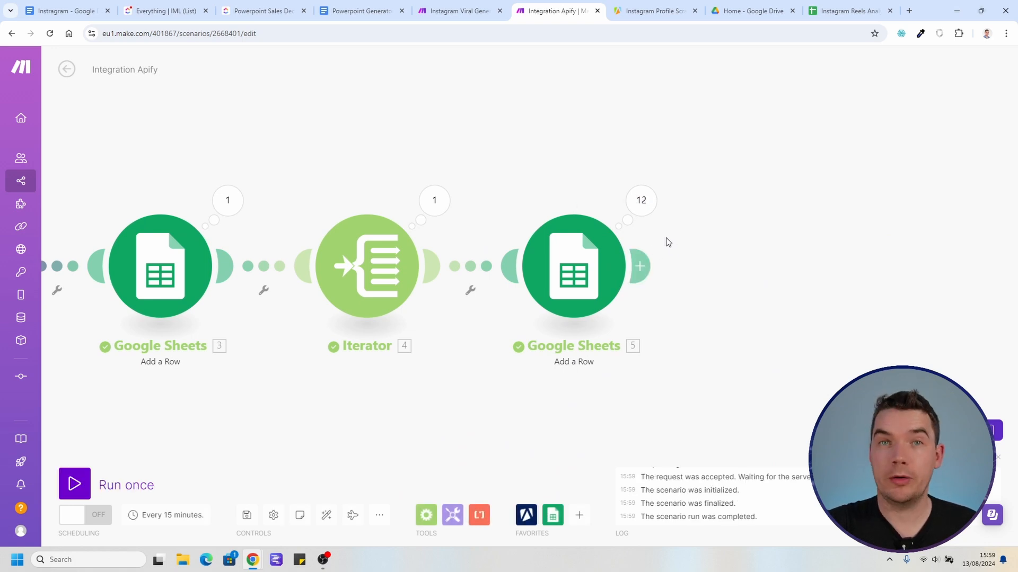
Step: Switch to the Google Sheets spreadsheet and look through the post rows added to the Posts sheet
click(839, 5)
click(406, 290)
key(ctrl+minus)
scroll(387, 333, down, 10)
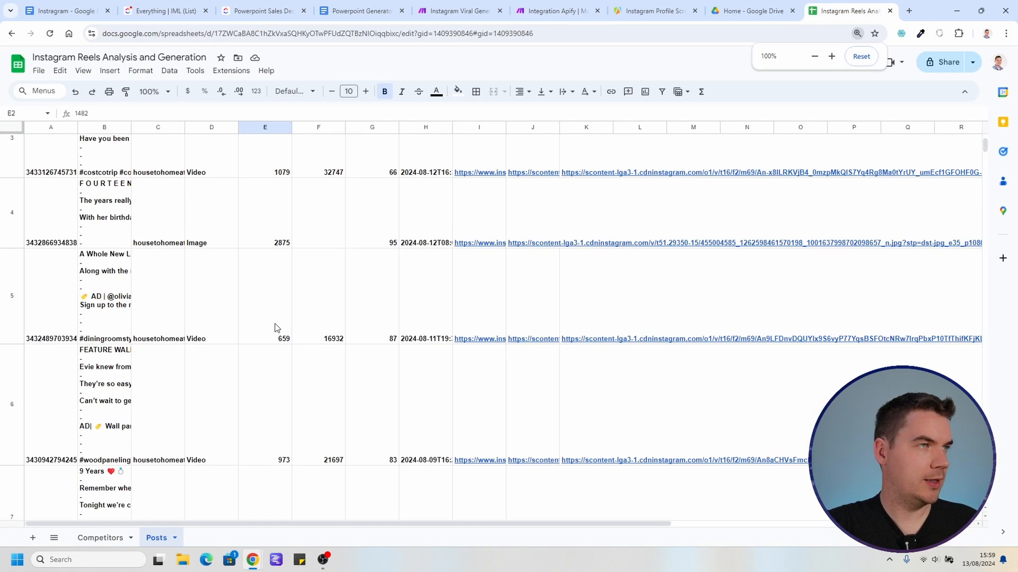
scroll(207, 321, up, 10)
Step: Examine the profile rows in the Competitors sheet, highlighting the last entry in cells A5:D5
click(91, 538)
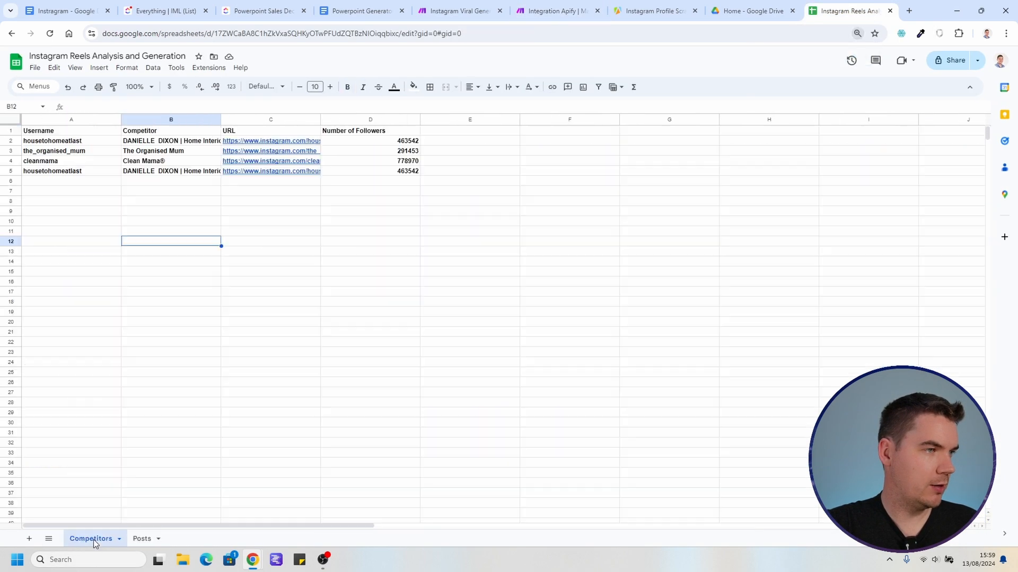
drag(77, 144, 411, 169)
click(113, 192)
key(ctrl+plus)
key(ctrl+plus)
drag(74, 199, 456, 200)
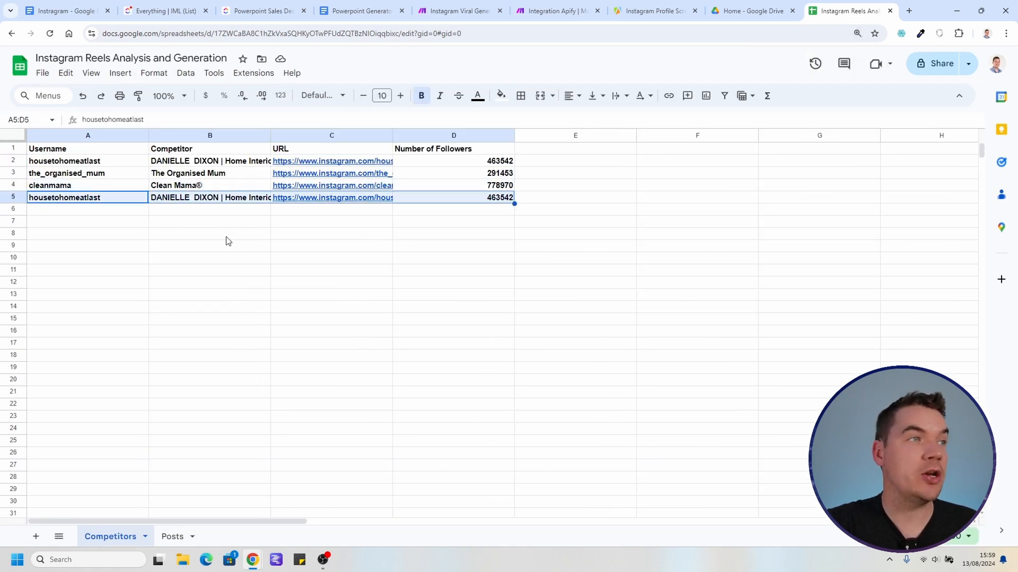
click(160, 219)
Step: In the Integration Apify scenario, show the Competitors Add a Row module's advanced settings and set the insert data option to Insert rows
click(533, 4)
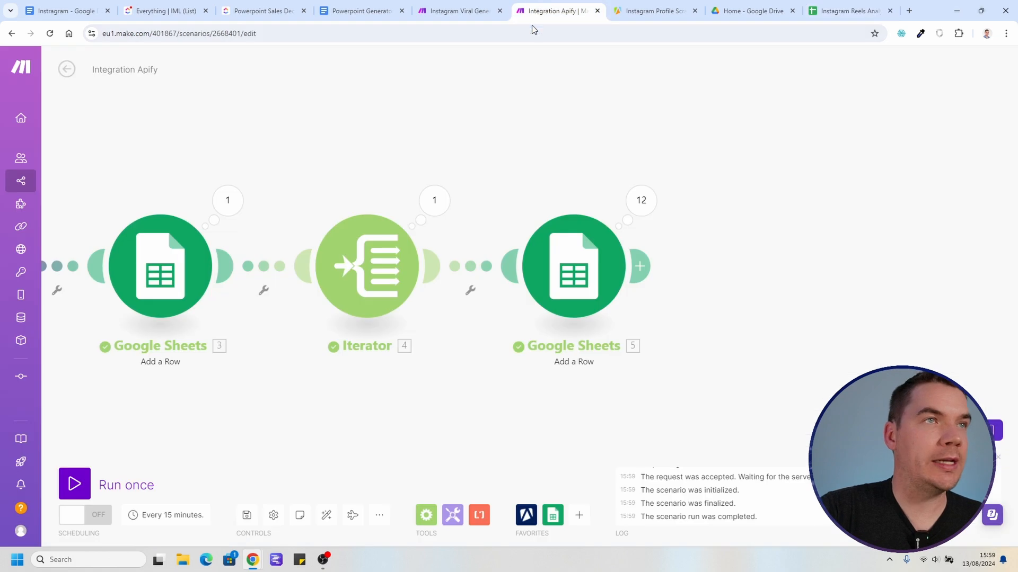
click(502, 234)
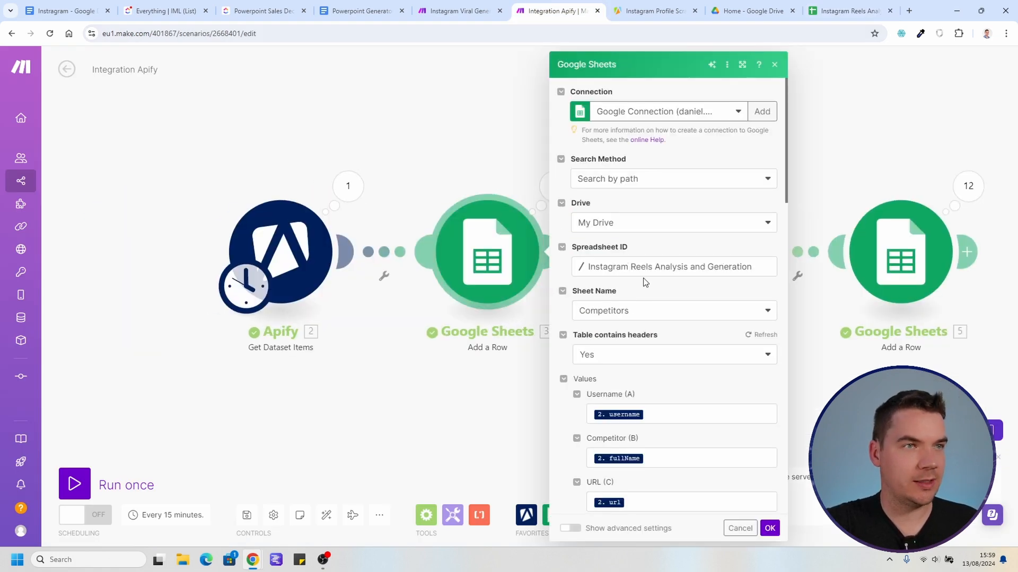
scroll(661, 353, down, 15)
click(601, 533)
scroll(640, 486, down, 3)
drag(477, 413, 325, 366)
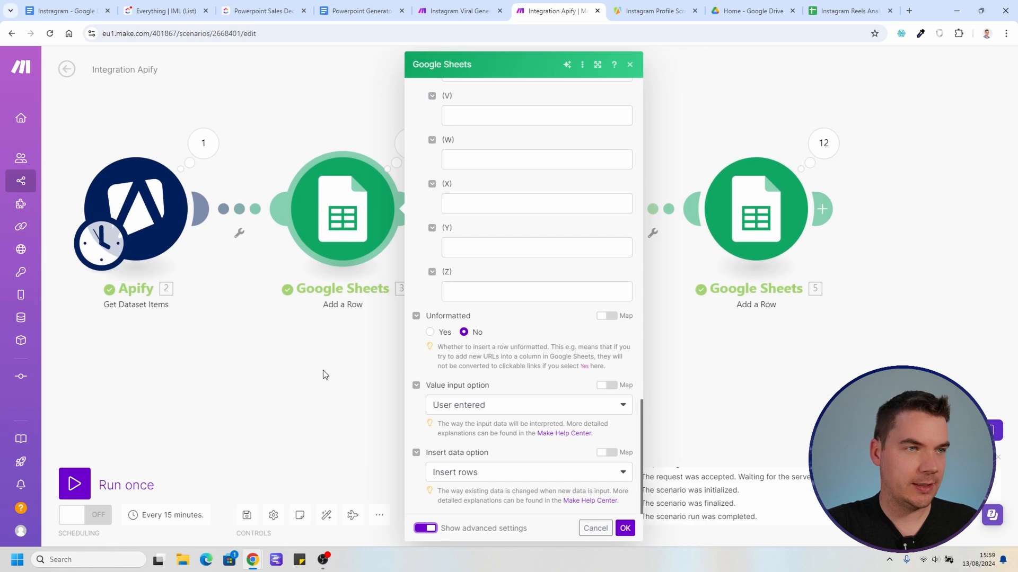
click(479, 476)
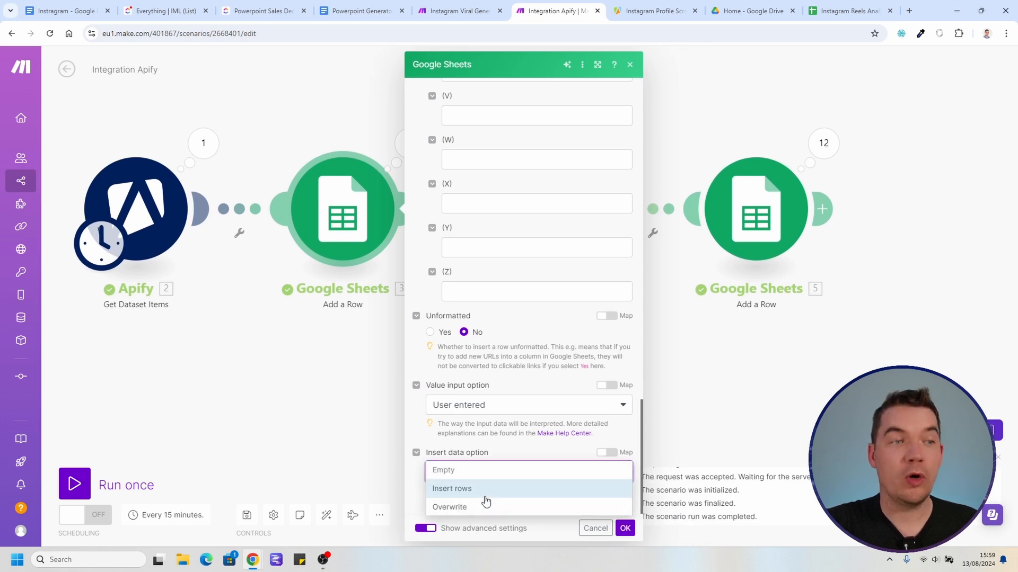
click(487, 488)
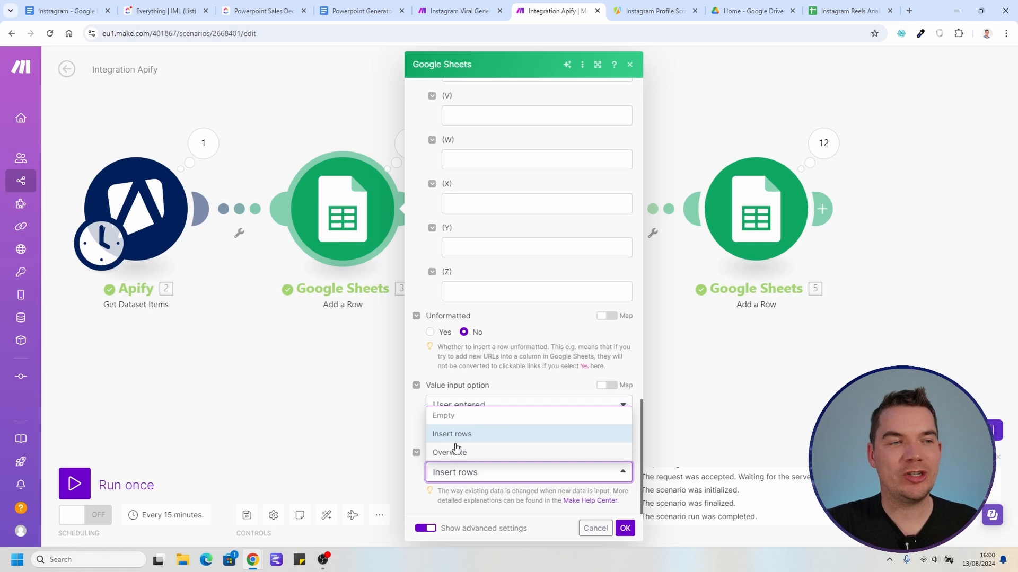
click(412, 435)
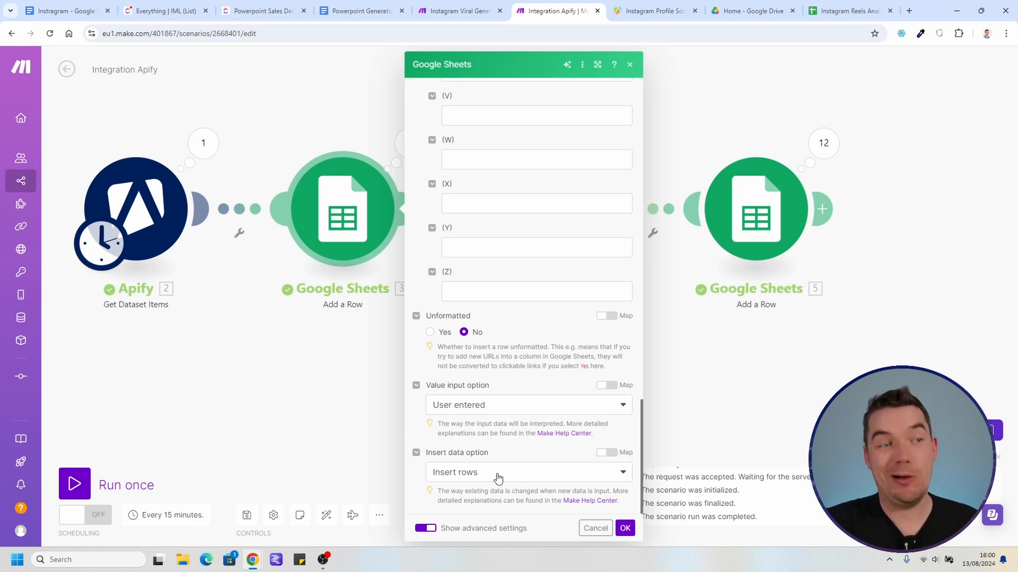
click(625, 529)
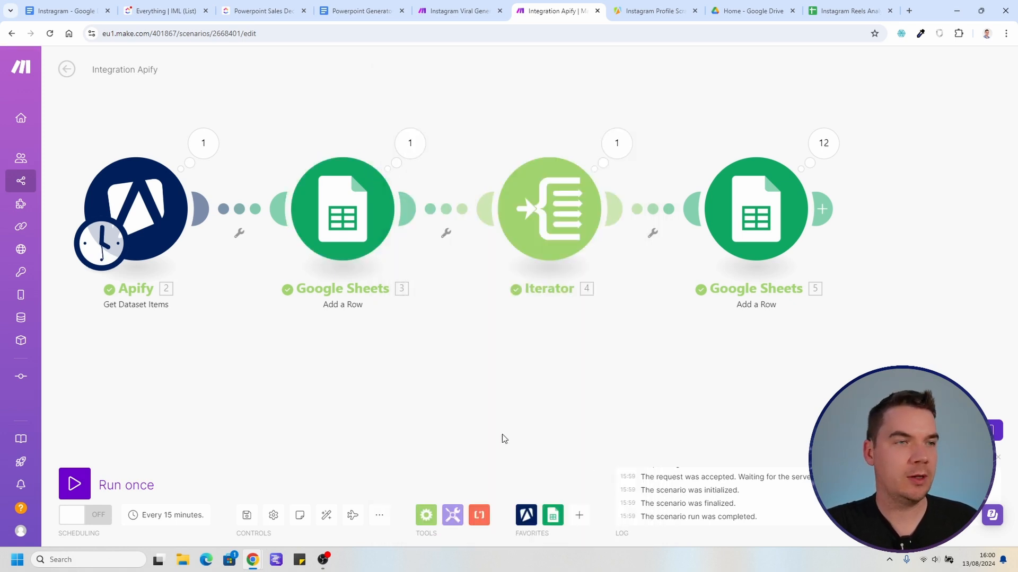
Step: In the spreadsheet's Posts sheet, remove the bold formatting from the post rows and reduce the row heights
drag(527, 359, 321, 424)
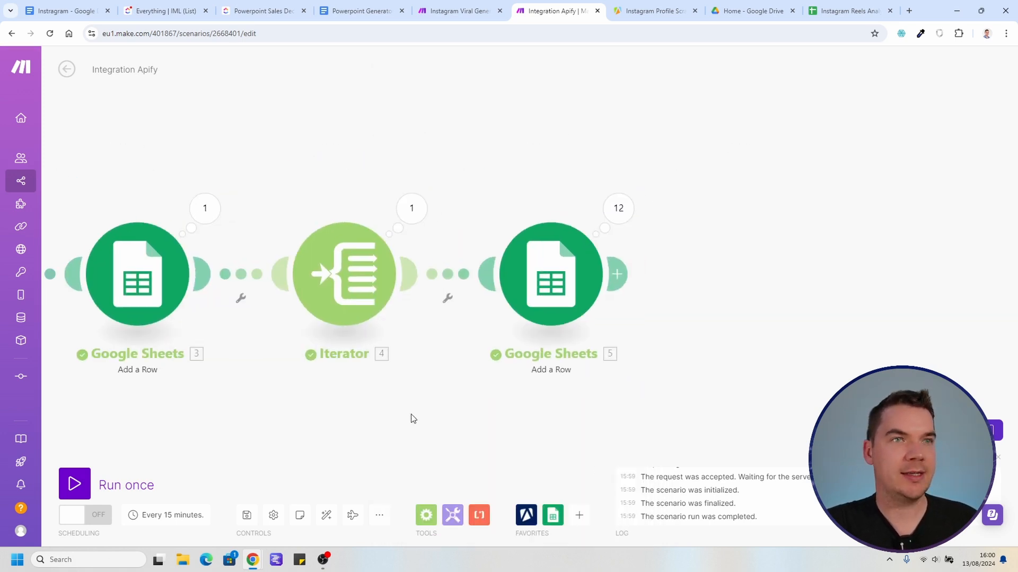
click(885, 8)
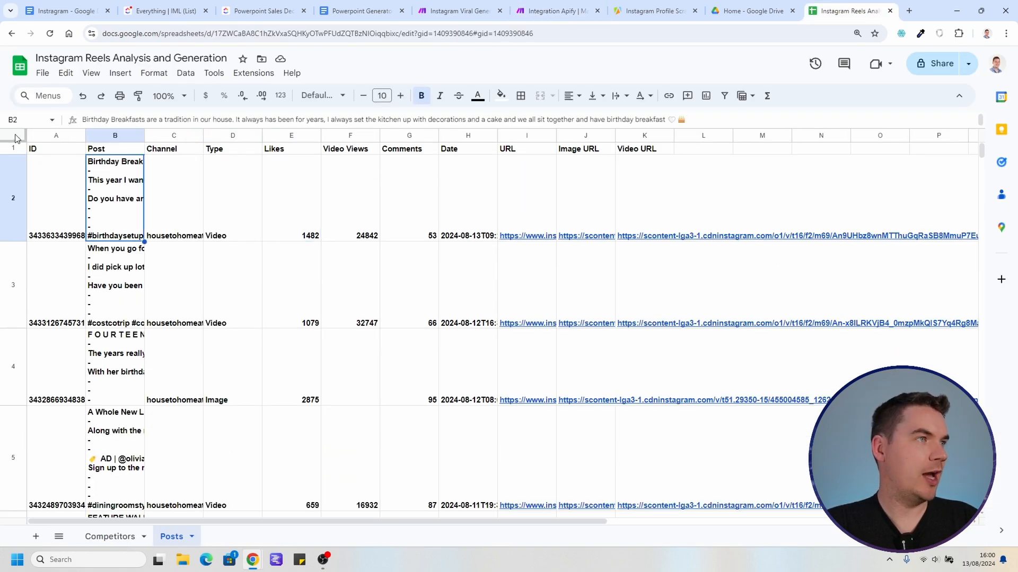
click(14, 139)
key(ctrl+z)
drag(12, 241, 12, 177)
click(79, 173)
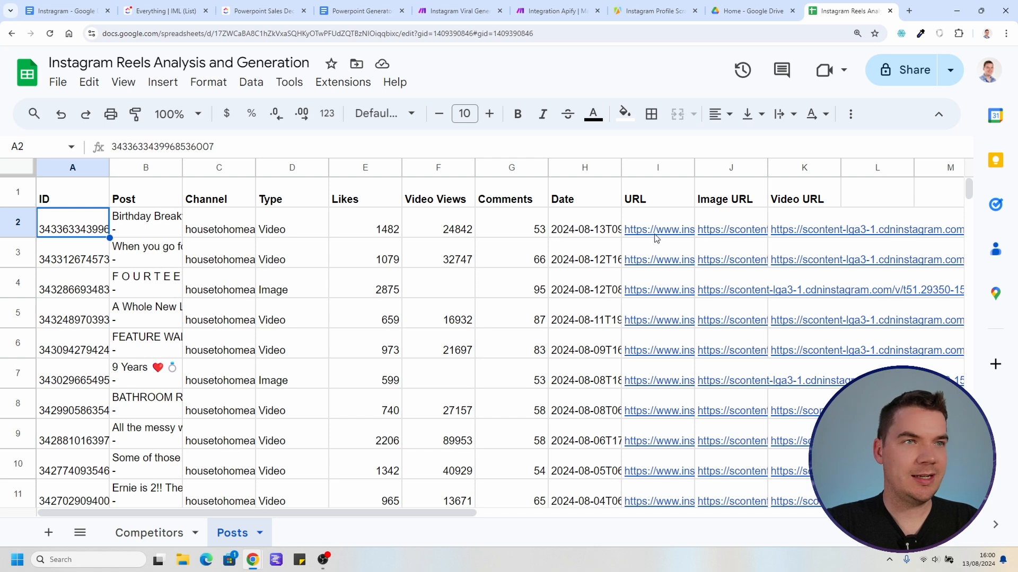
Step: Open the first post's Instagram link from the URL column and read through its caption and hashtags
click(528, 182)
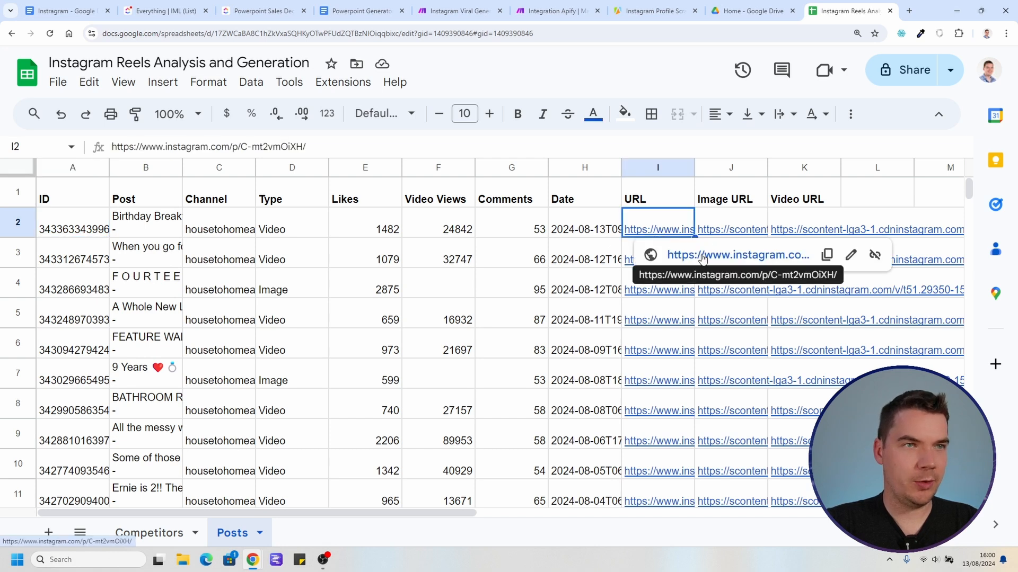
click(702, 255)
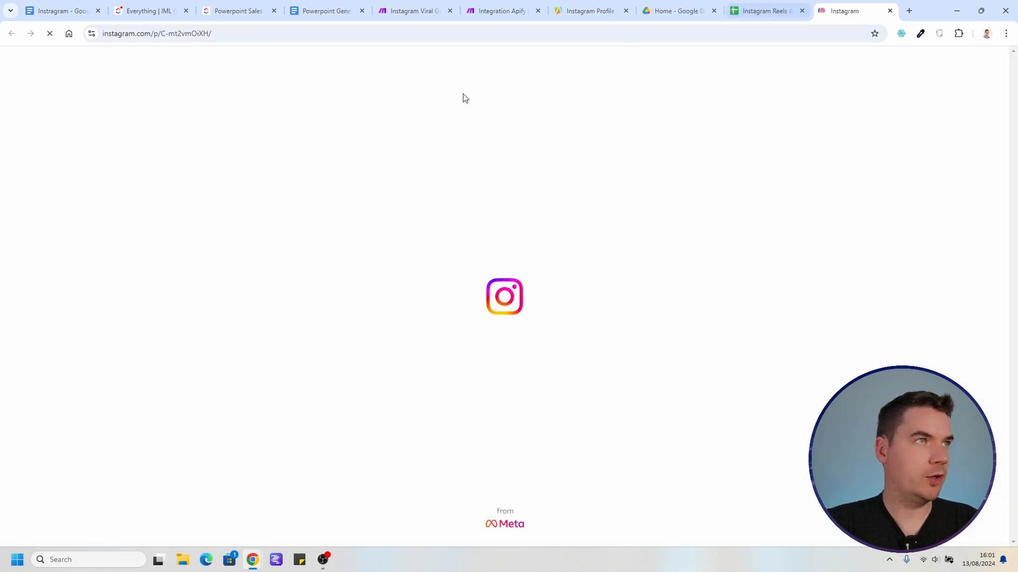
drag(627, 121, 705, 274)
scroll(677, 235, down, 2)
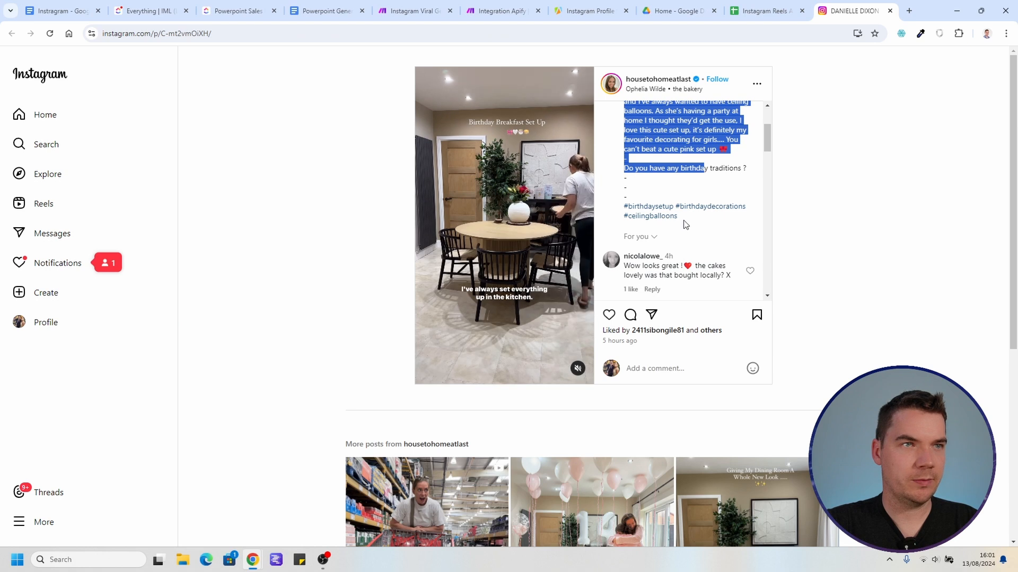
scroll(639, 223, up, 2)
Step: Return to the spreadsheet and compare the full caption and hashtags stored in cell B2 with the Instagram post
click(756, 5)
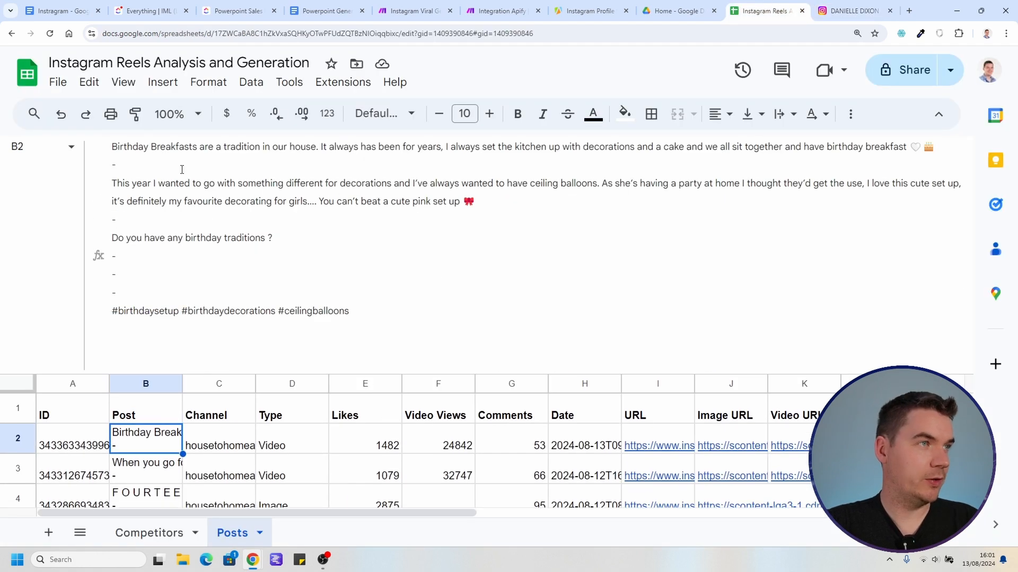
drag(175, 147, 230, 282)
click(212, 293)
drag(132, 313, 294, 313)
click(215, 356)
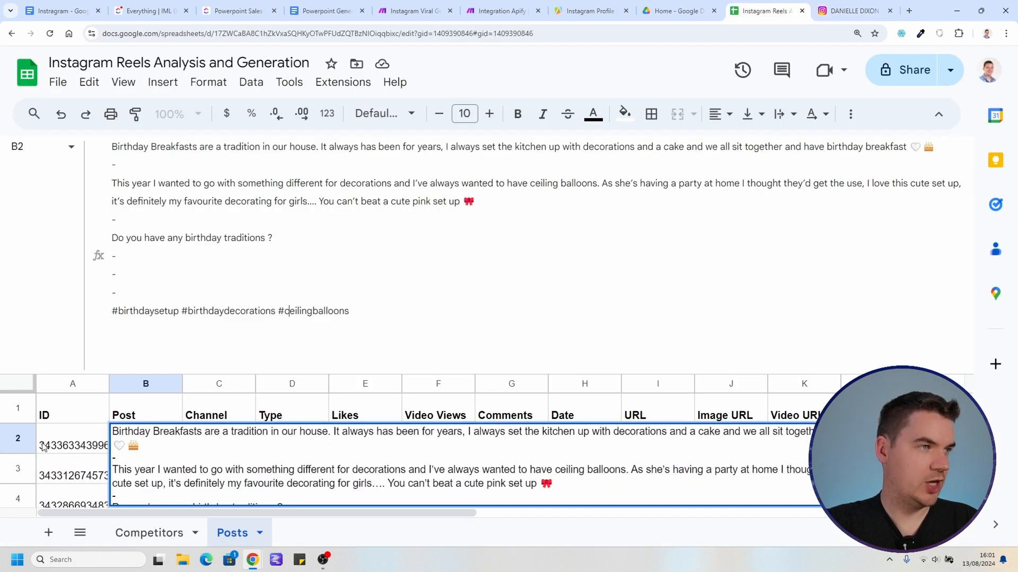
Step: Check the first post's channel, likes, video views, comments, date and URL values in row 2 of the Posts sheet
click(37, 440)
click(219, 442)
drag(228, 374, 223, 159)
key(Right)
key(Right)
click(460, 231)
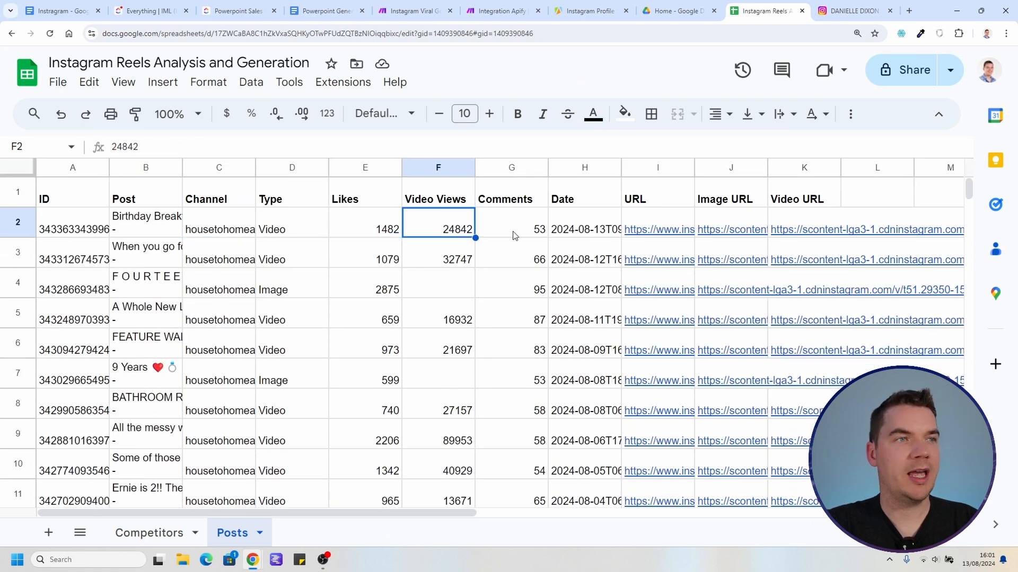
click(505, 229)
click(556, 232)
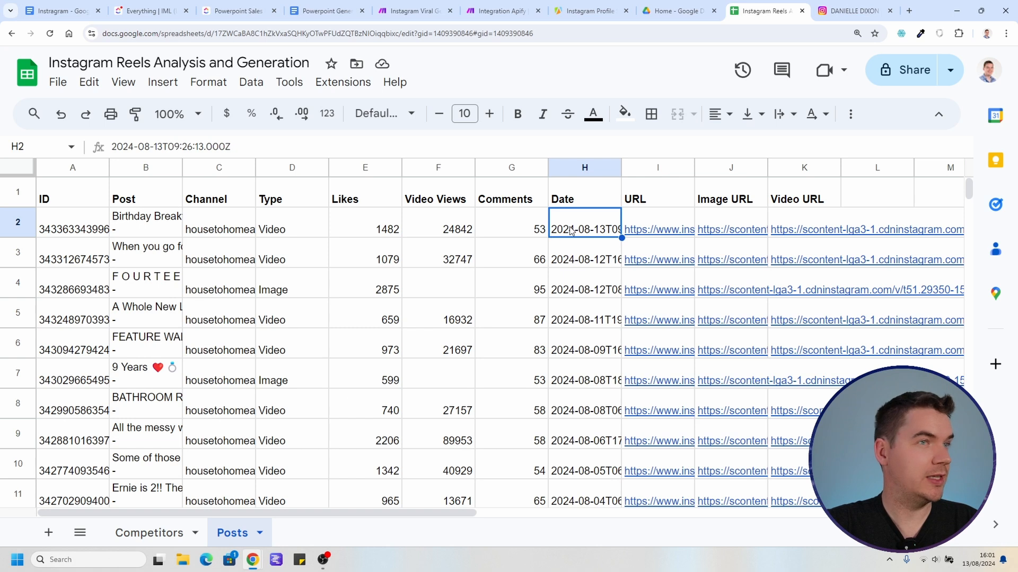
click(653, 224)
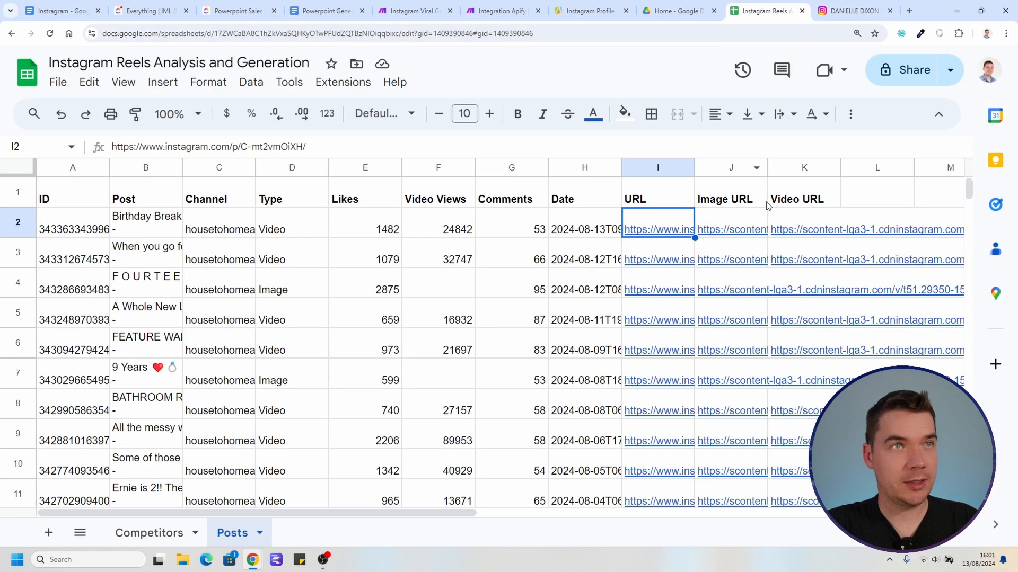
Step: Open the first post's image link from column J and check its video URL in column K
click(744, 232)
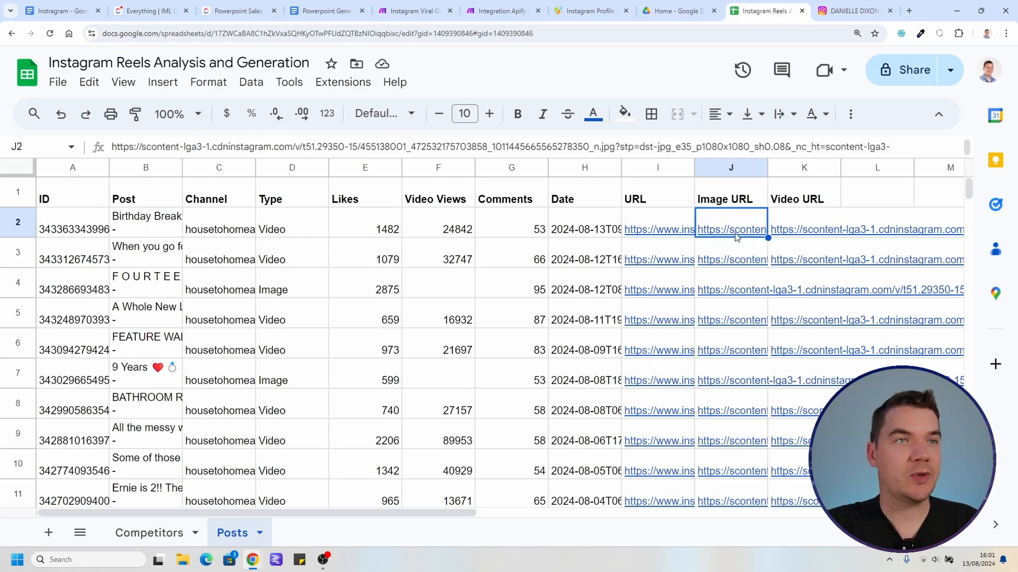
mouse_move(738, 238)
click(626, 252)
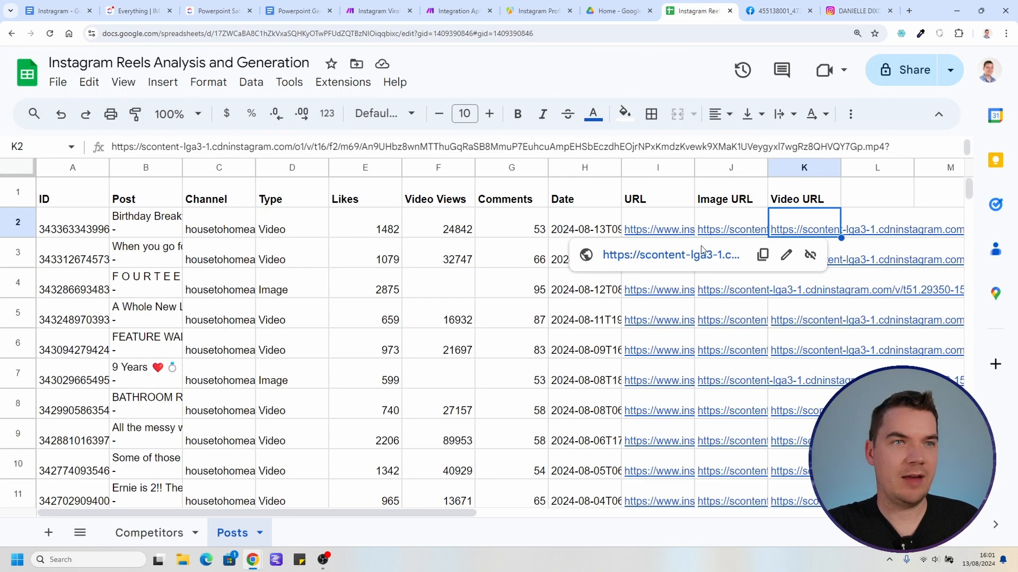
click(652, 317)
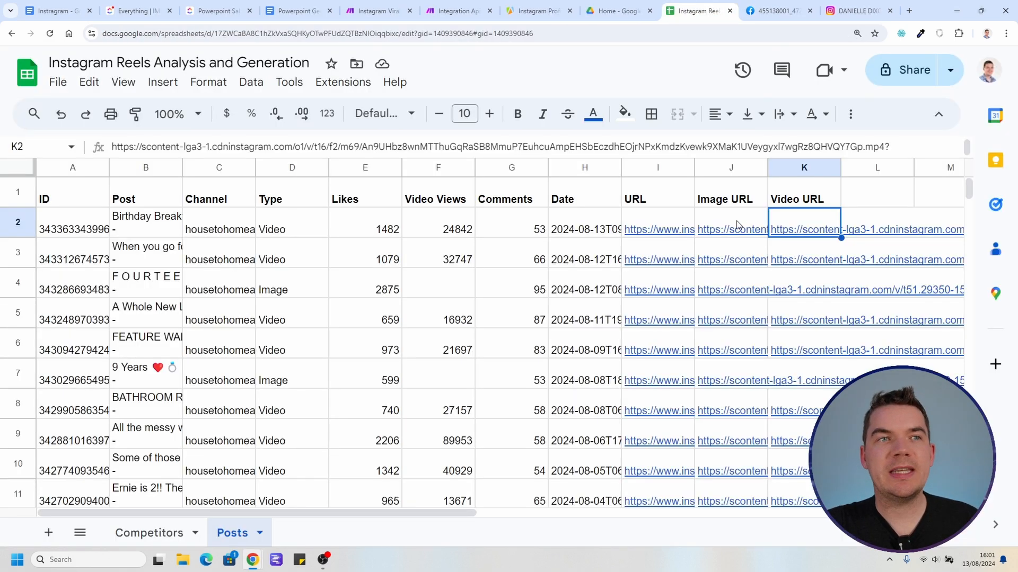
mouse_move(794, 229)
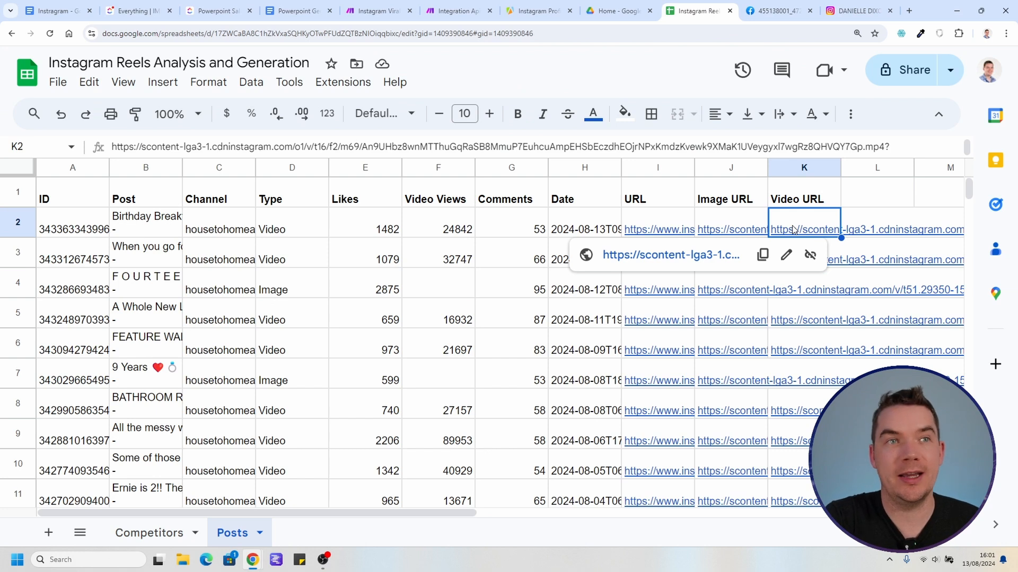
Step: Compare the Competitors sheet with the full set of scraped rows in the Posts sheet
key(Home)
key(ctrl+minus)
key(ctrl+minus)
click(110, 537)
click(171, 535)
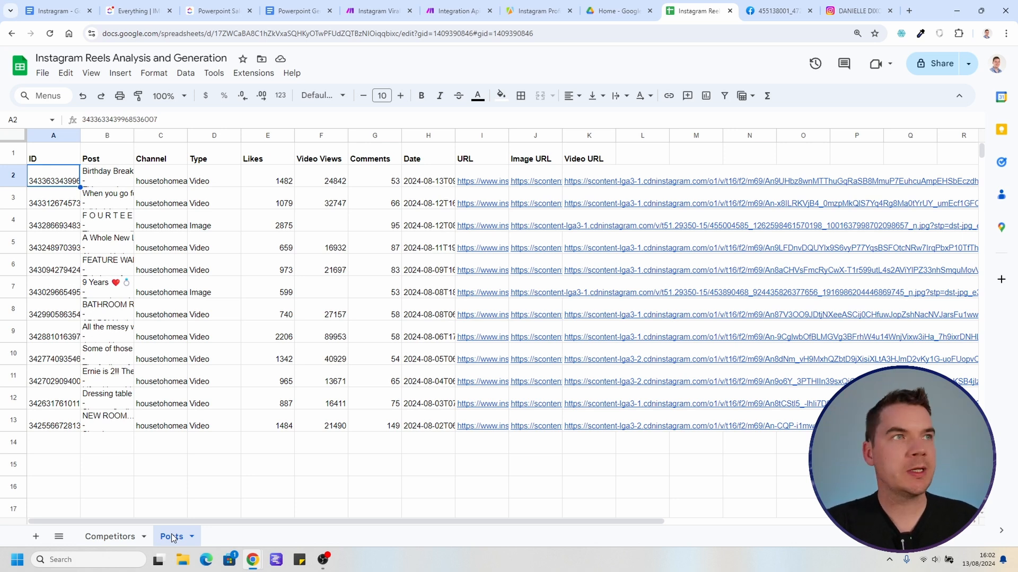
Step: Add a new sheet to the spreadsheet and name it KPIs
mouse_move(254, 562)
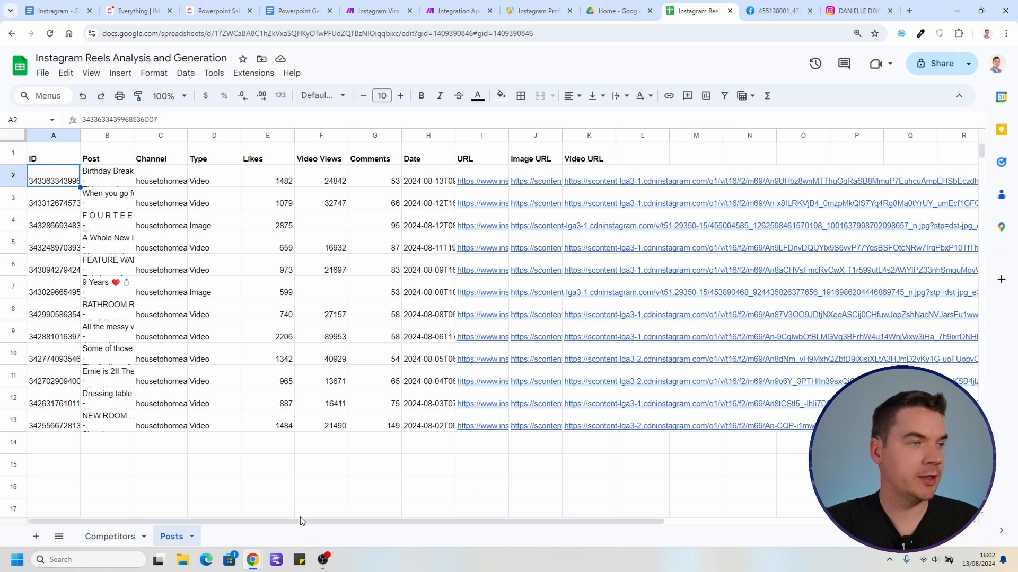
click(35, 537)
double_click(225, 538)
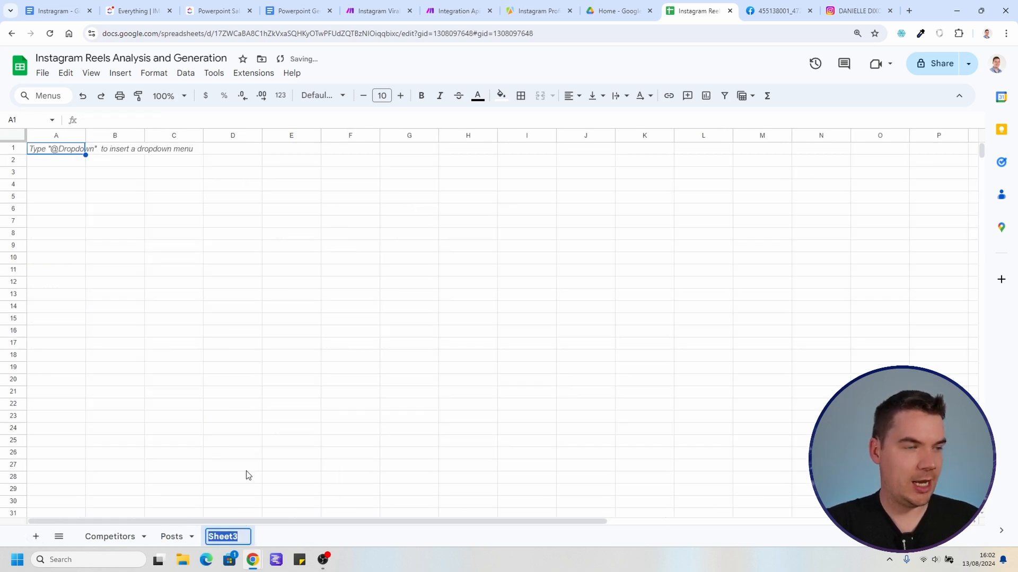
text(KPIs)
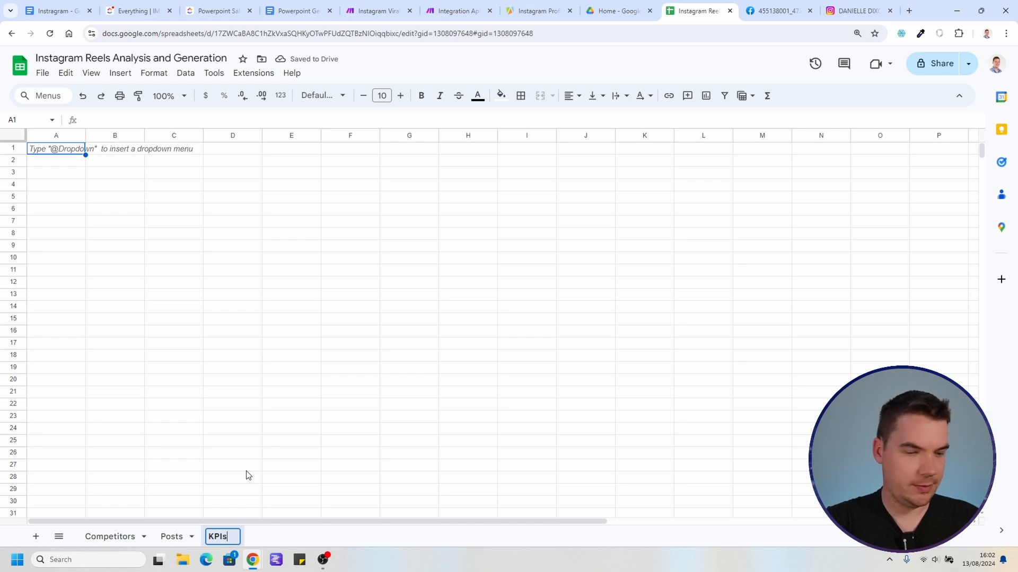
Step: Enter the headers ID, Post, Channel and Type in cells A1:D1 of the KPIs sheet and make the row bold
click(73, 150)
text(ID	Post	Channel	Type)
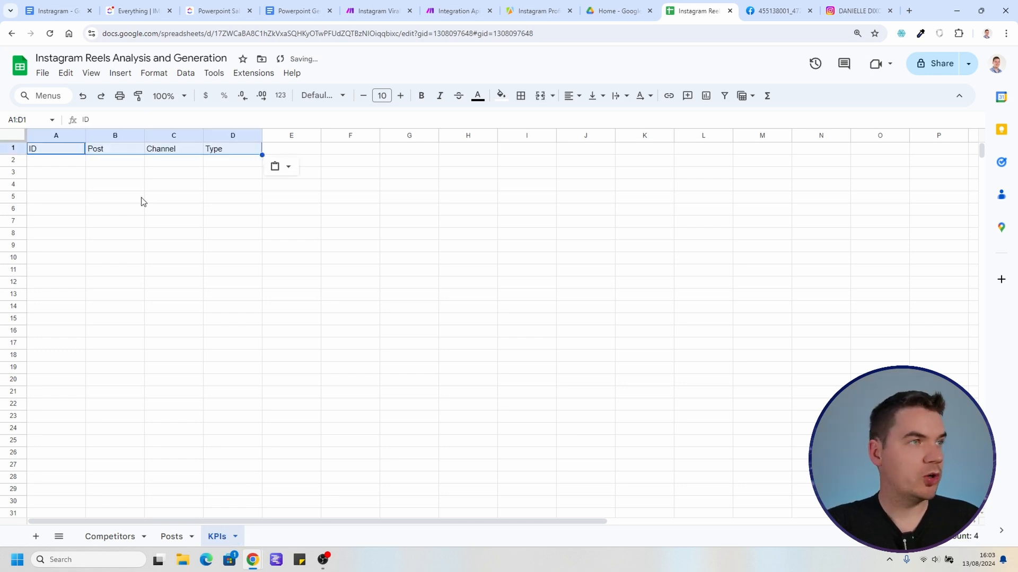
click(13, 152)
Step: Link cell A2 of the KPIs sheet to cell A2 of the Posts sheet and extend the formula across to C2
click(173, 537)
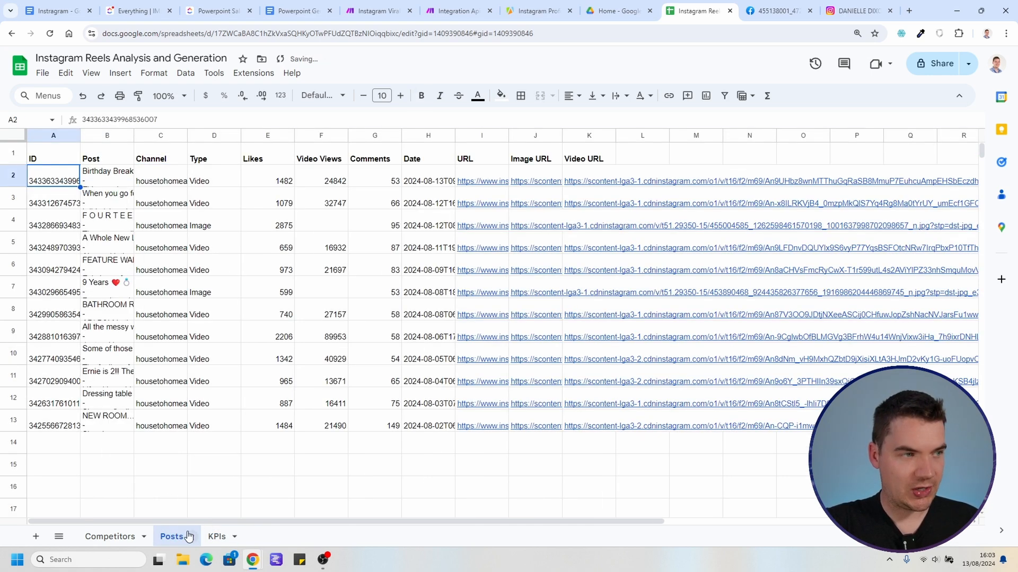
click(216, 537)
click(70, 165)
text(=)
click(172, 536)
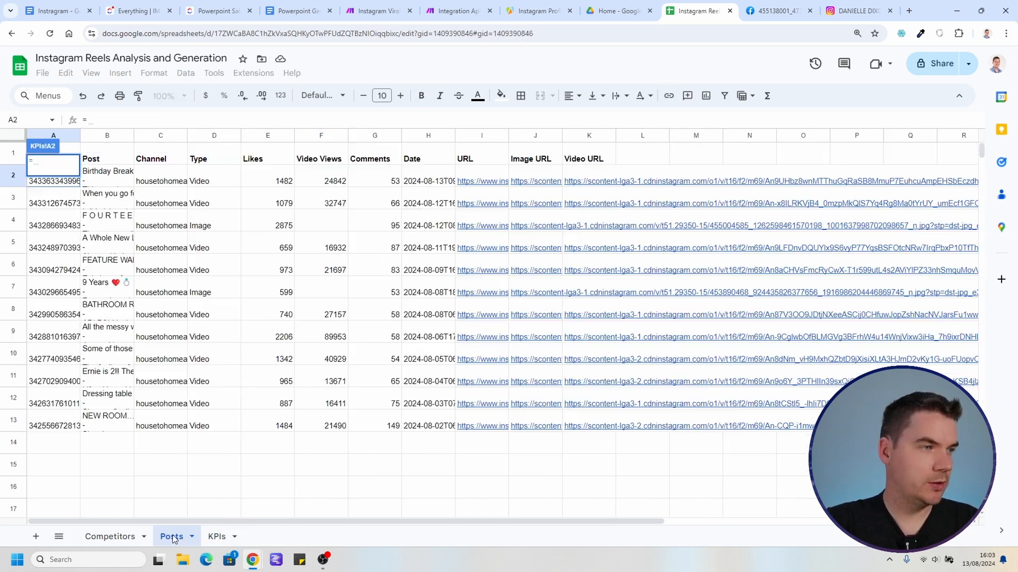
click(55, 160)
key(Return)
drag(85, 168, 174, 165)
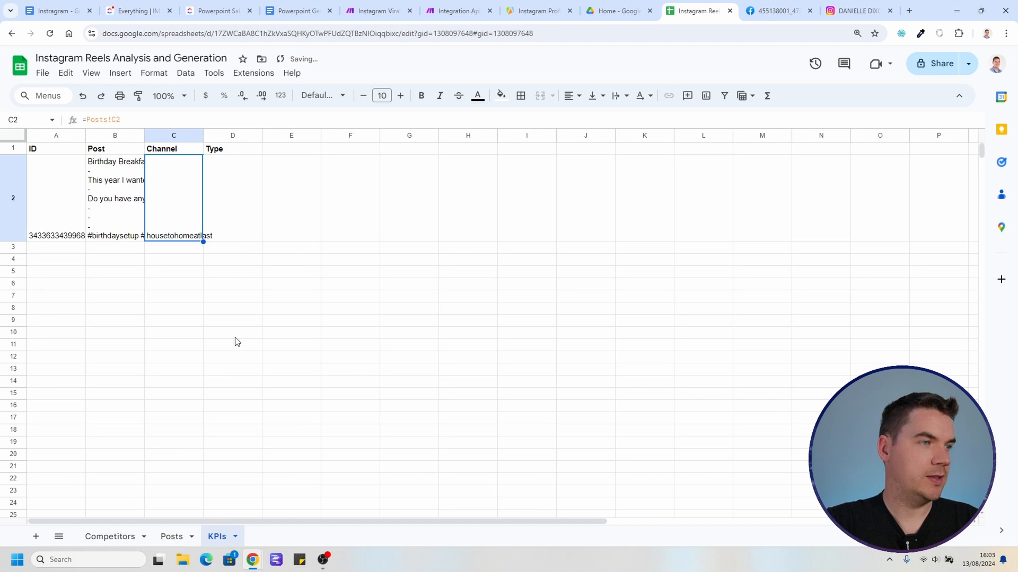
Step: Link cell D2 of the KPIs sheet to the first post's type in cell D2 of the Posts sheet
click(216, 192)
text(=)
click(173, 537)
click(230, 169)
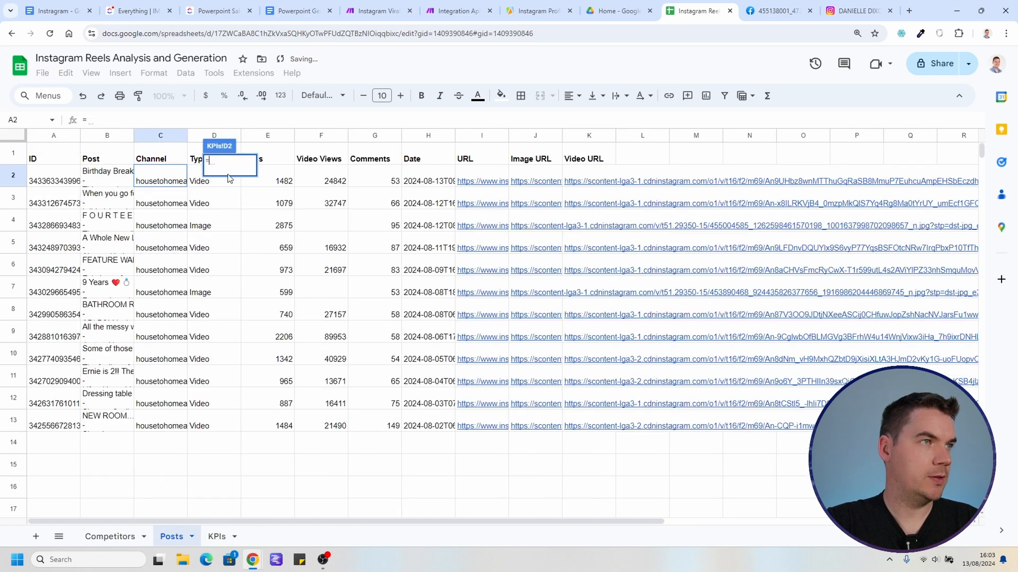
key(Return)
key(Up)
Step: Fill the A2:D2 formulas down the KPIs sheet for all posts and reduce the row heights
drag(32, 164, 286, 498)
scroll(297, 376, down, 7)
click(14, 136)
drag(14, 238, 12, 190)
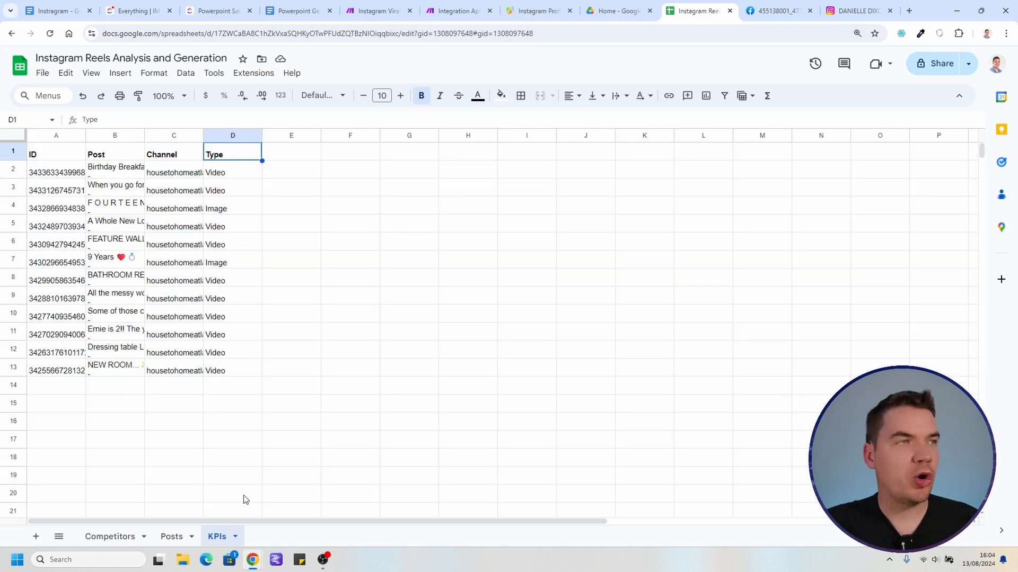
Step: Enter the header Days Live in cell E1 of the KPIs sheet
click(172, 537)
click(207, 537)
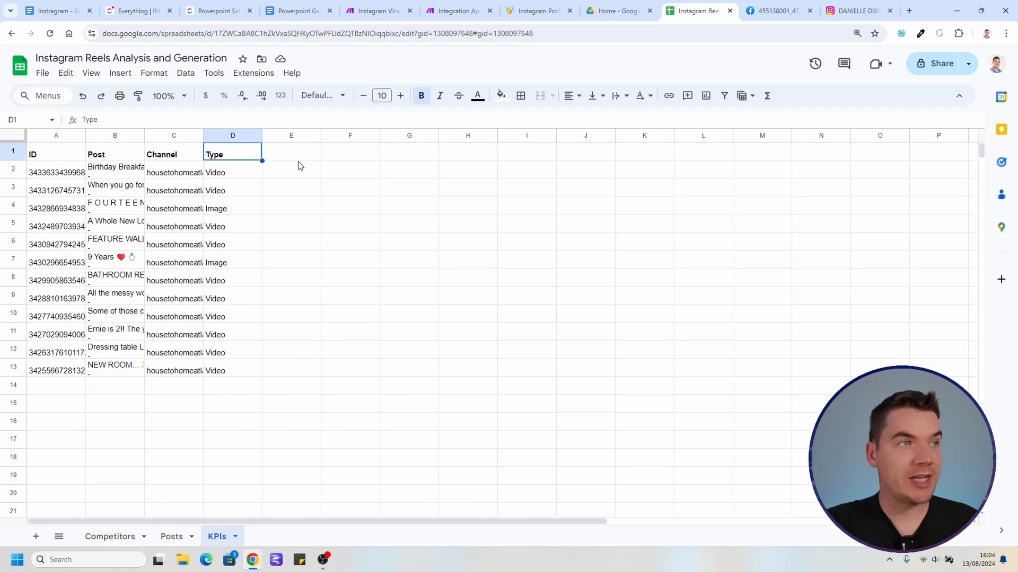
click(295, 153)
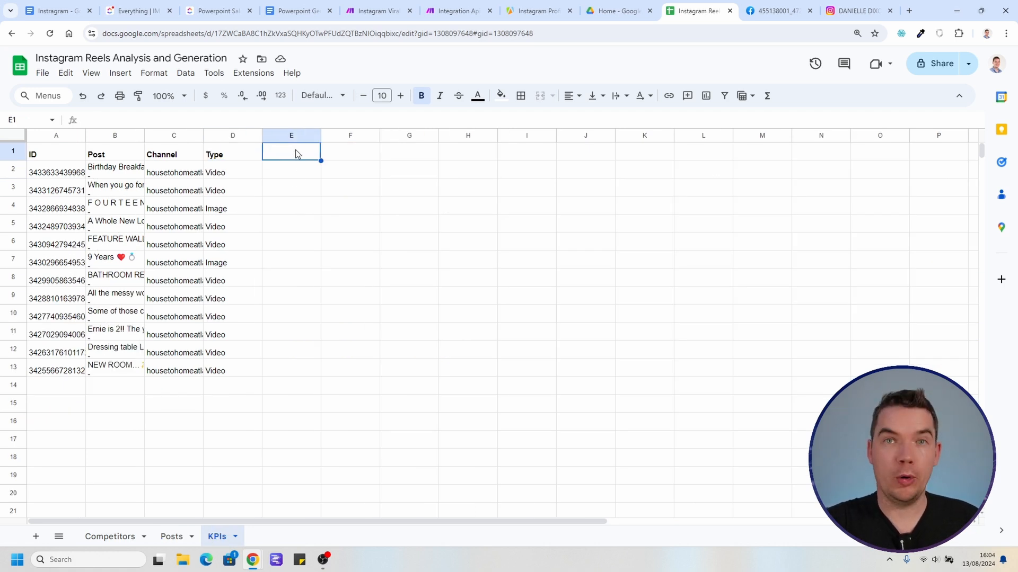
text(Date)
key(Return)
click(296, 150)
text(Days Liv)
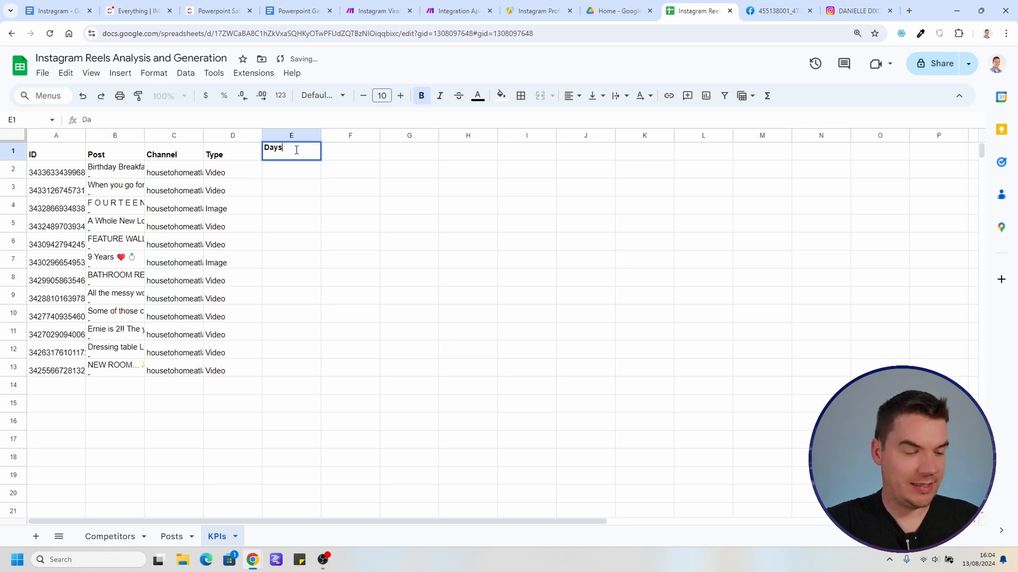
key(Return)
Step: Enter =(TODAY() + NOW() - INT(NOW())) - (DATEVALUE(MID(Posts!H2, 1, 10)) + TIMEVALUE(MID(Posts!H2, 12, 8))) in cell E2, checking the referenced date in the Posts sheet
text(=(TODAY() + NOW() - INT(NOW())) - (DATEVALUE(MID(Posts!H2, 1, 10)) + TIMEVALUE(MID(Posts!H2, 12, 8))))
key(ctrl+plus)
key(ctrl+plus)
key(ctrl+plus)
key(ctrl+plus)
key(ctrl+plus)
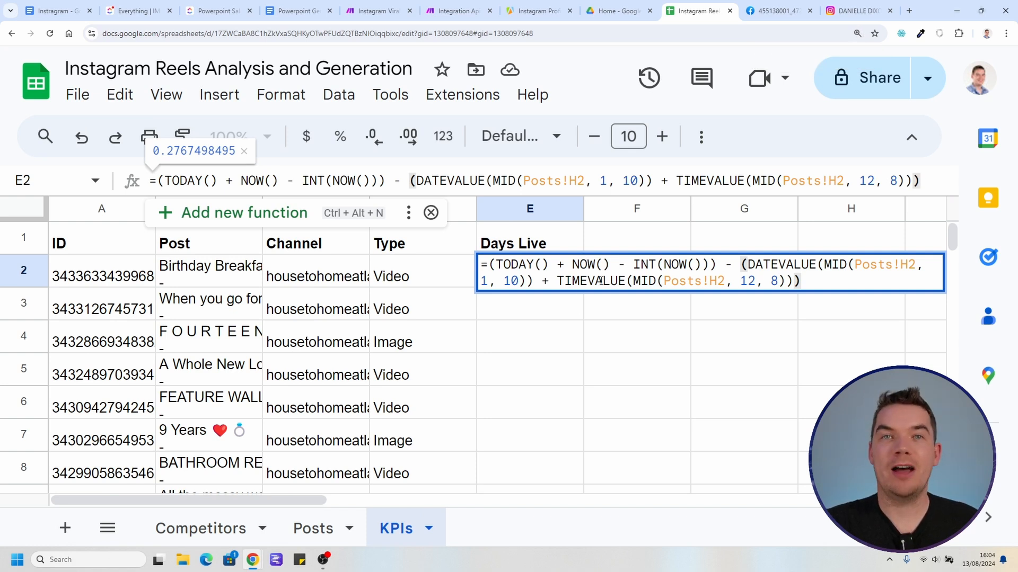
click(682, 281)
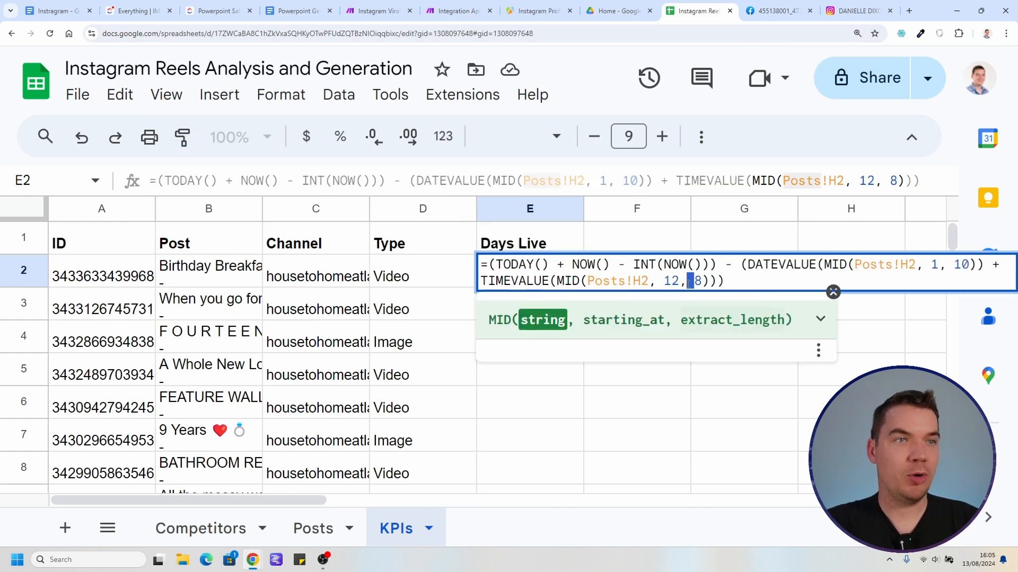
double_click(622, 281)
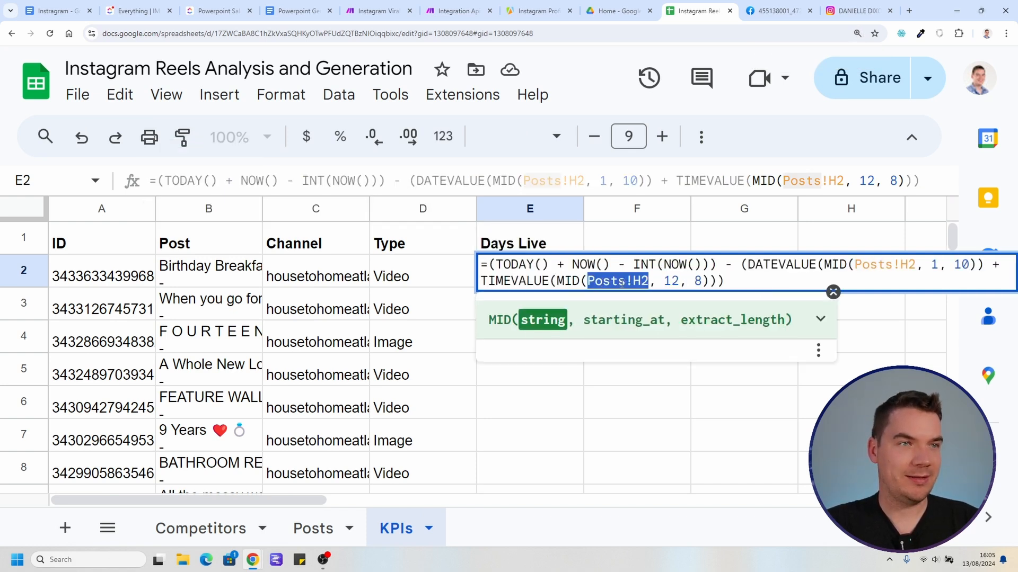
click(302, 528)
click(795, 286)
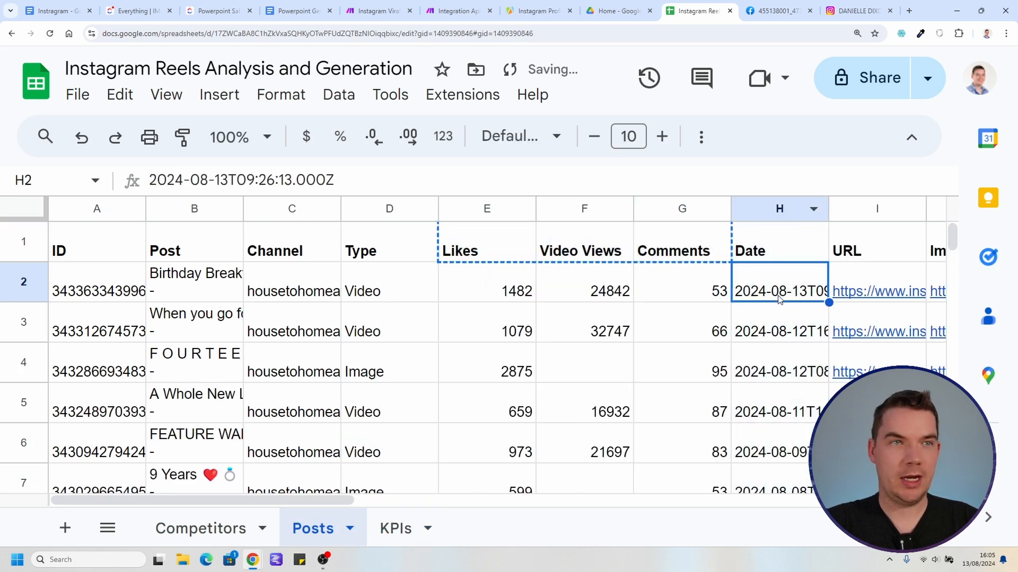
key(Return)
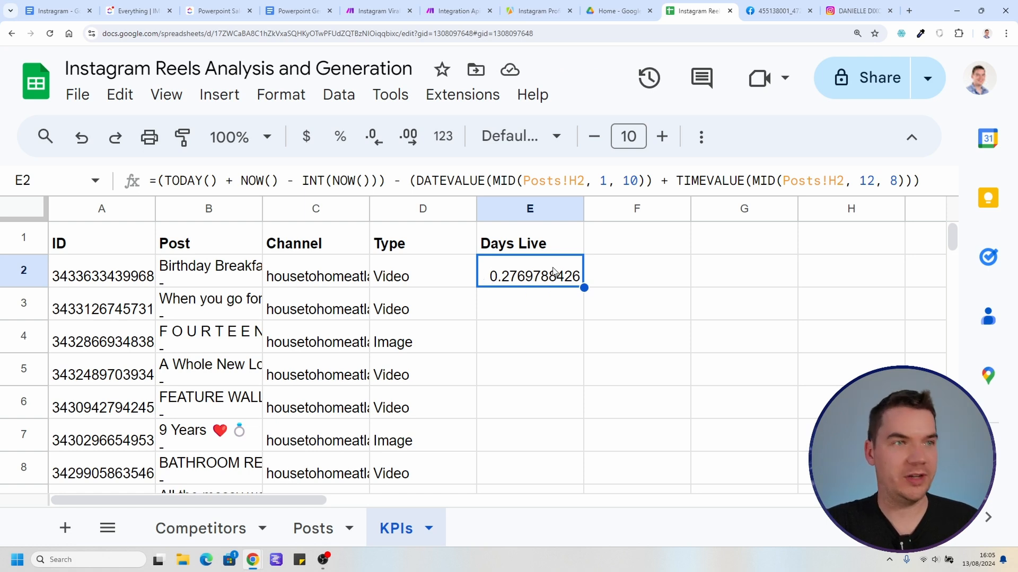
Step: Fill the Days Live formula from E2 down to E13 for all posts
scroll(574, 308, down, 1)
key(ctrl+minus)
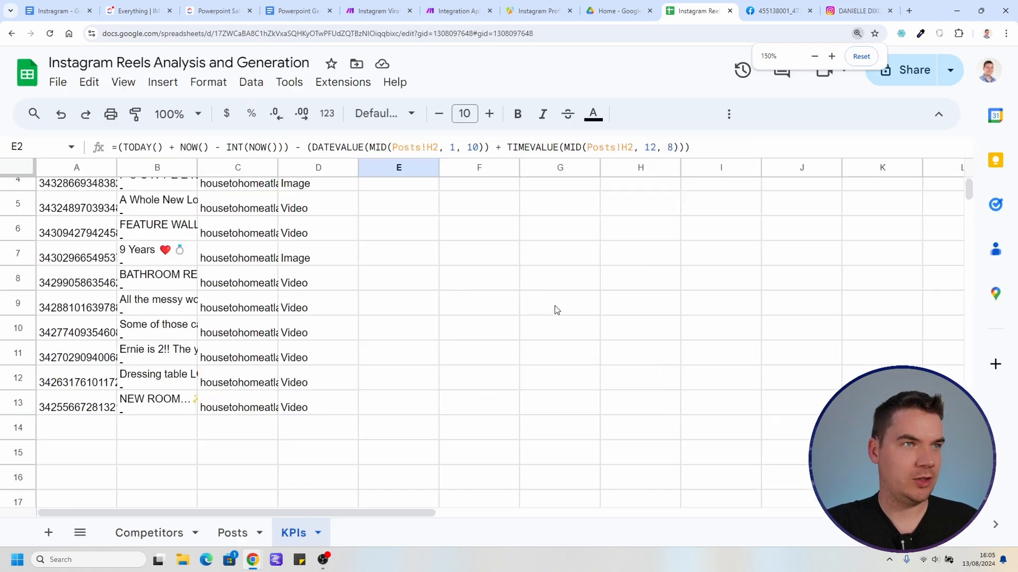
drag(439, 228, 418, 492)
Step: Examine the calculated Days Live values in column E from the newest to the oldest post
click(391, 245)
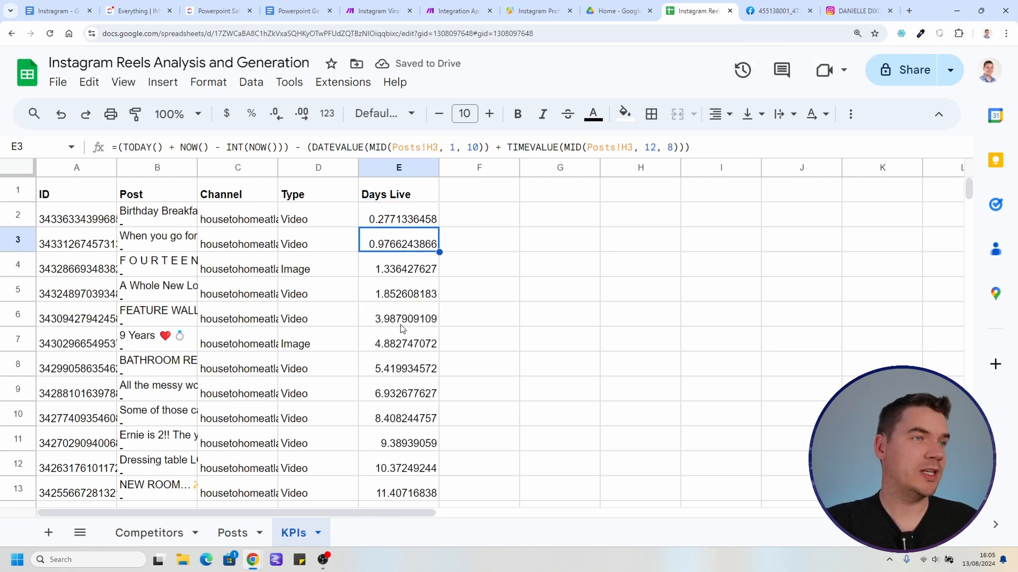
scroll(400, 318, down, 3)
scroll(397, 382, up, 1)
click(408, 389)
scroll(392, 390, up, 2)
scroll(388, 392, down, 1)
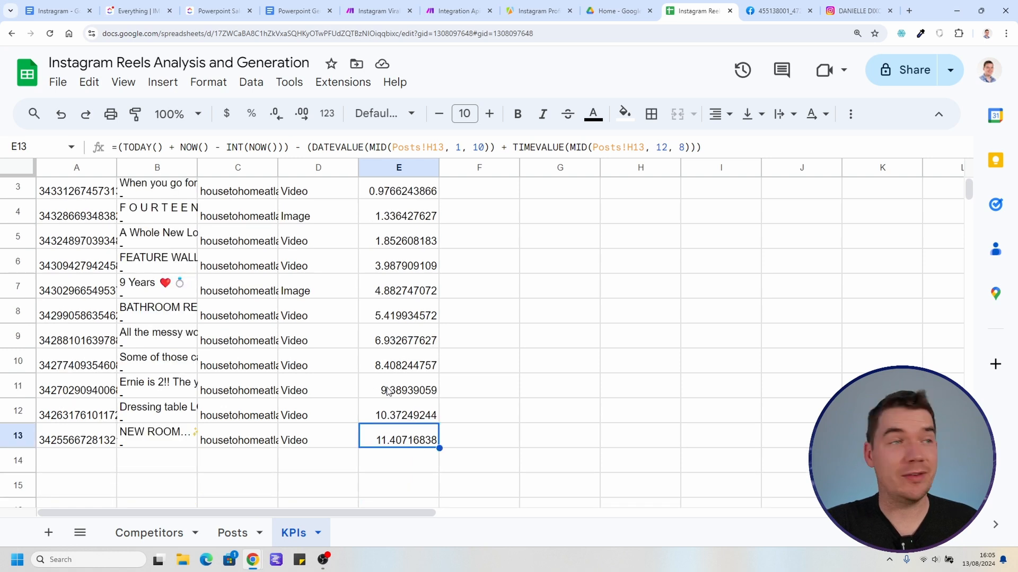
scroll(388, 392, up, 1)
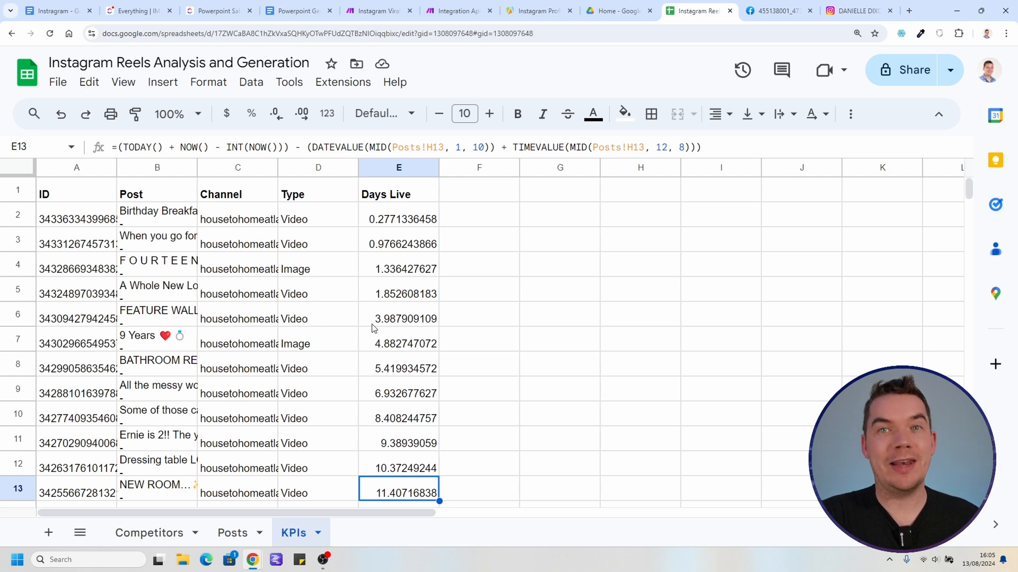
scroll(390, 439, down, 1)
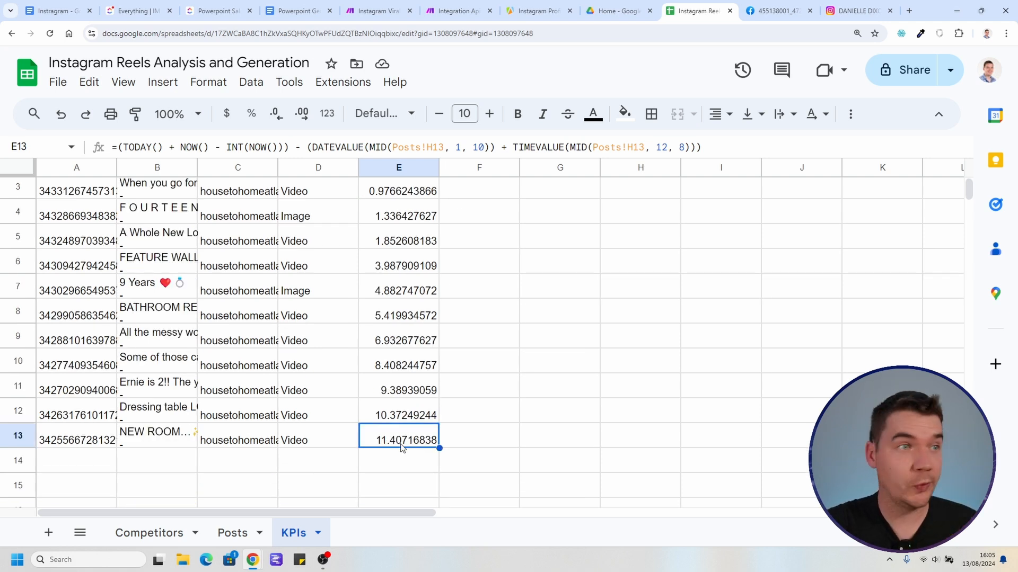
scroll(309, 359, up, 1)
Step: Show the complete Days Live formula of cell E2 at a readable size in an enlarged formula bar
click(398, 219)
key(ctrl+plus)
key(ctrl+plus)
key(ctrl+plus)
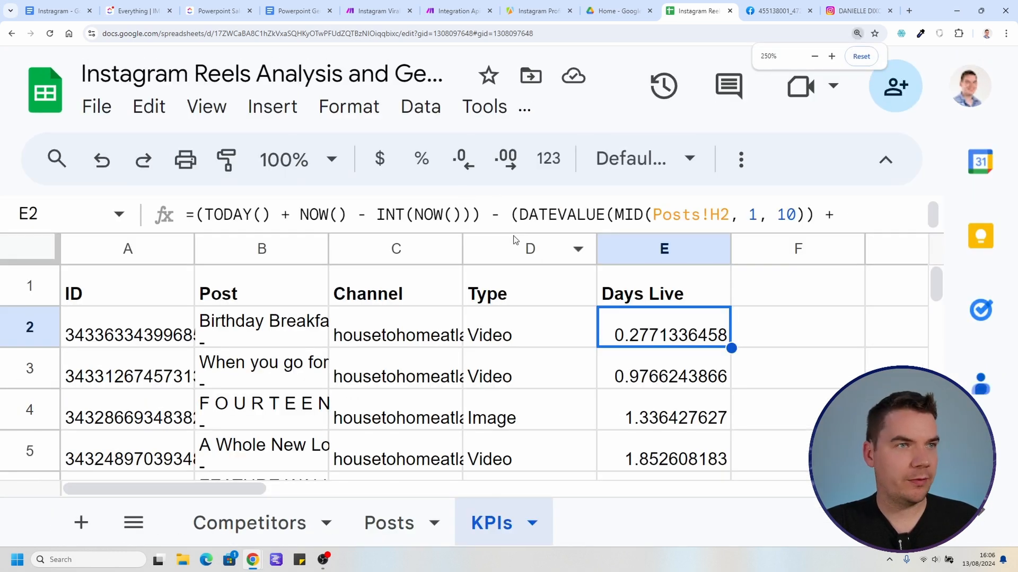
drag(514, 233, 494, 262)
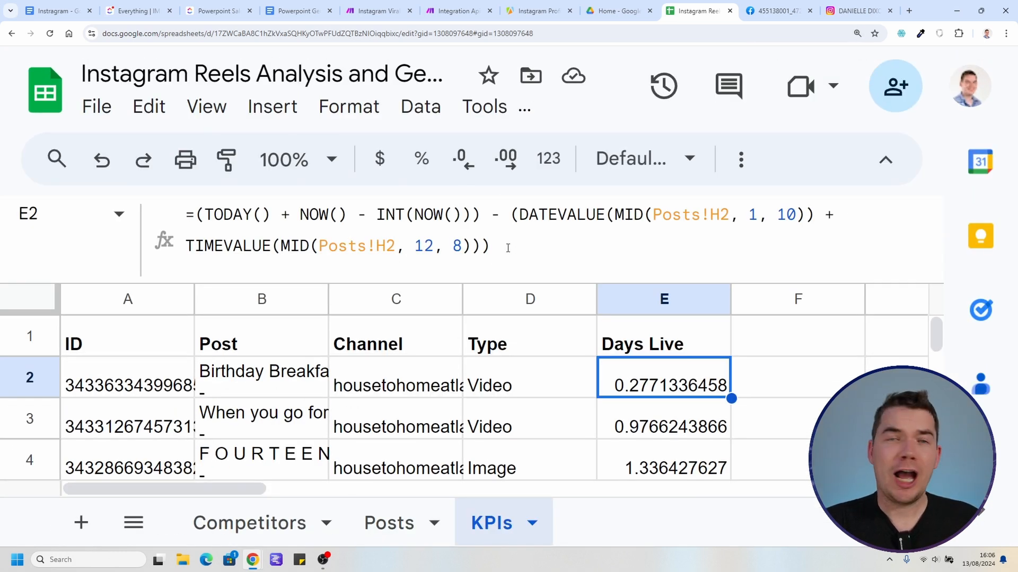
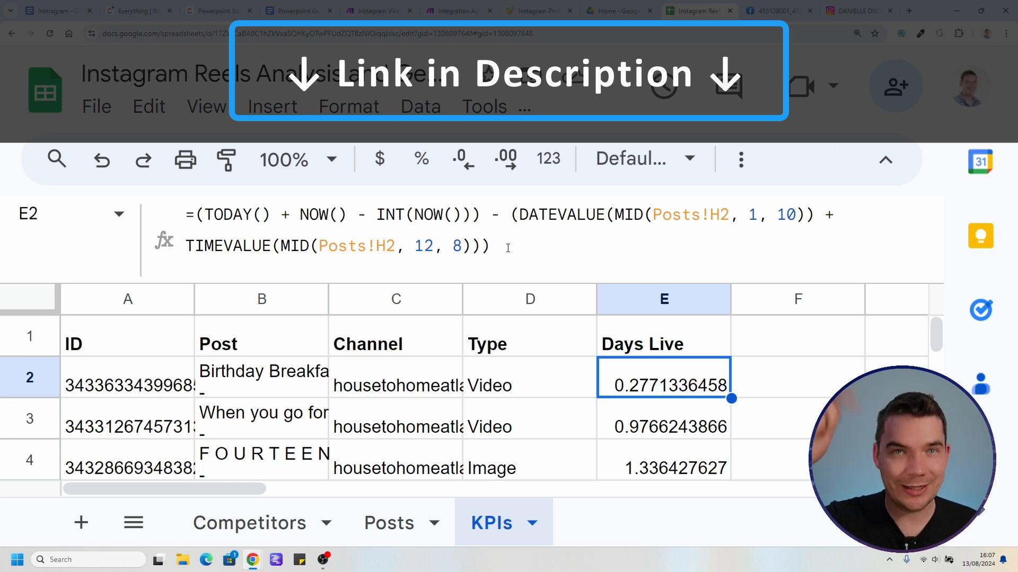
Step: Compare the Days Live results of the first two posts with that of the last post in row 13
key(ctrl+minus)
key(ctrl+minus)
scroll(556, 336, up, 2)
key(ctrl+minus)
click(413, 264)
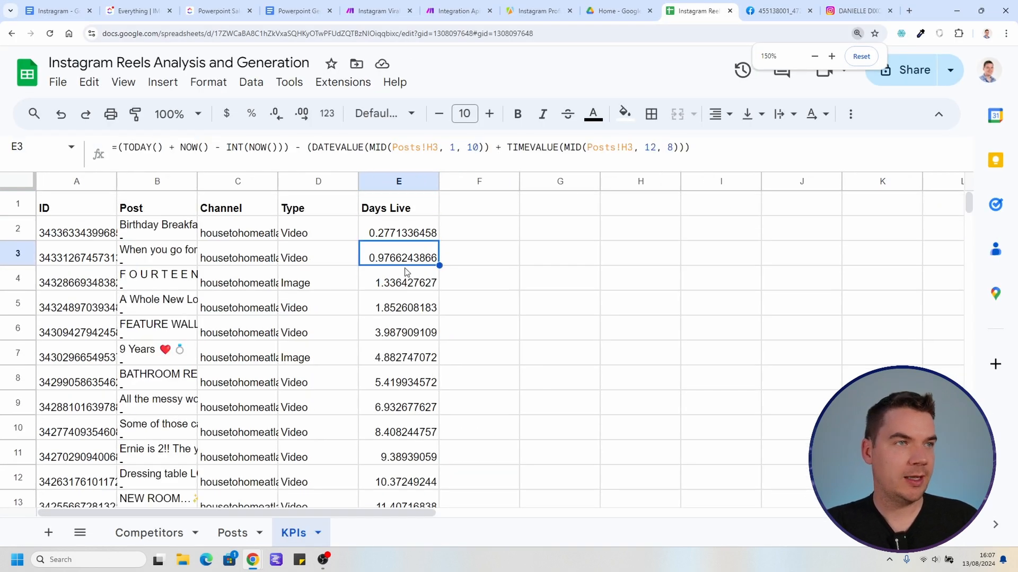
click(393, 235)
click(396, 252)
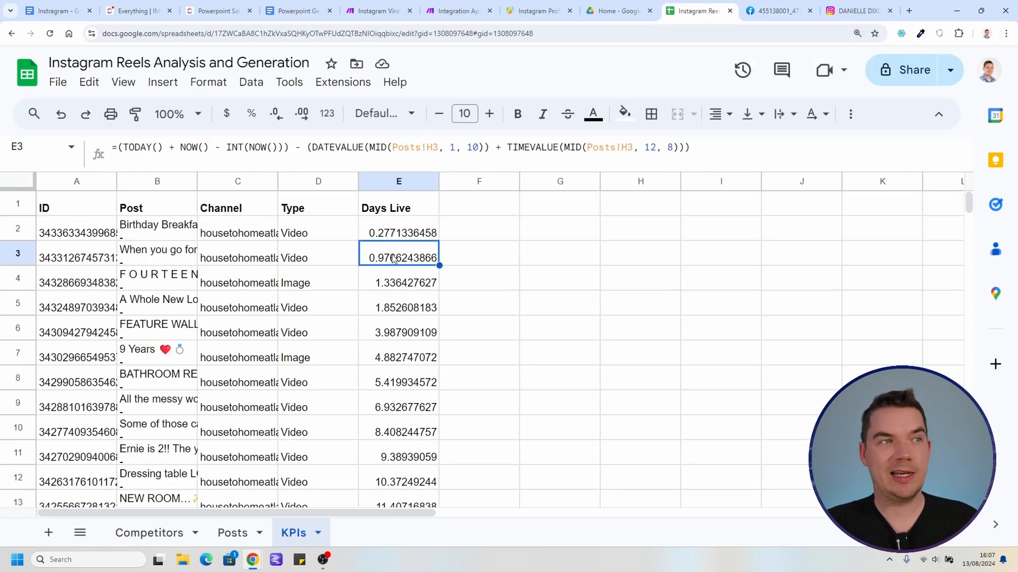
click(391, 406)
scroll(394, 400, up, 3)
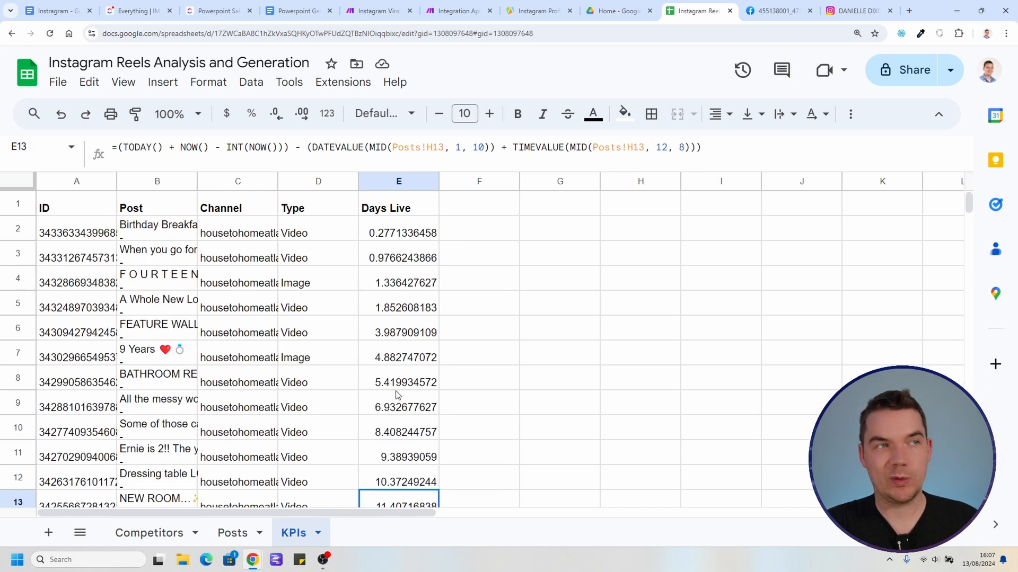
Step: Enter the headers Likes, Video Views and Comments in cells F1:H1 of the KPIs sheet
click(472, 212)
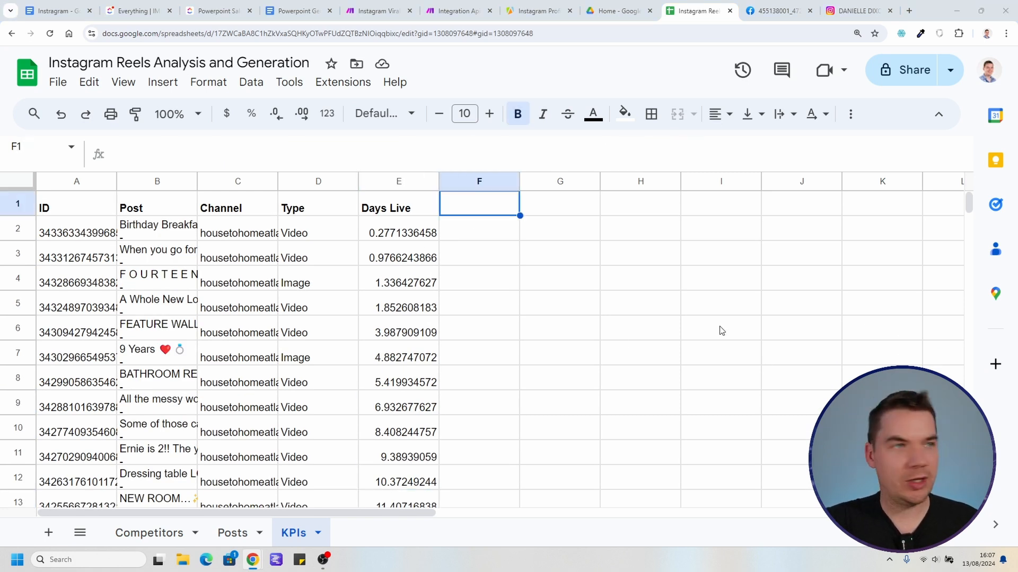
text(Likes	Video Views	Comments)
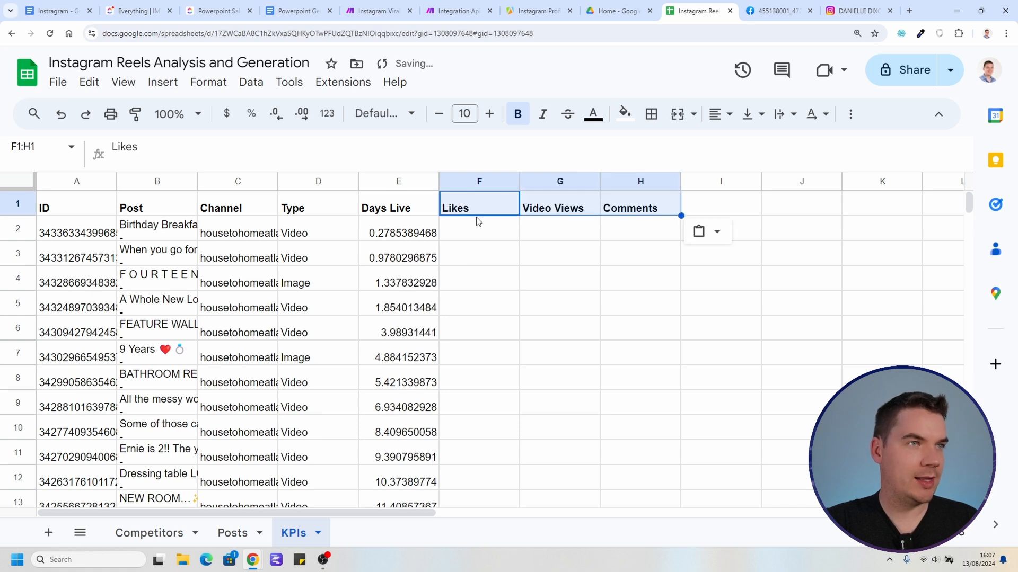
click(504, 208)
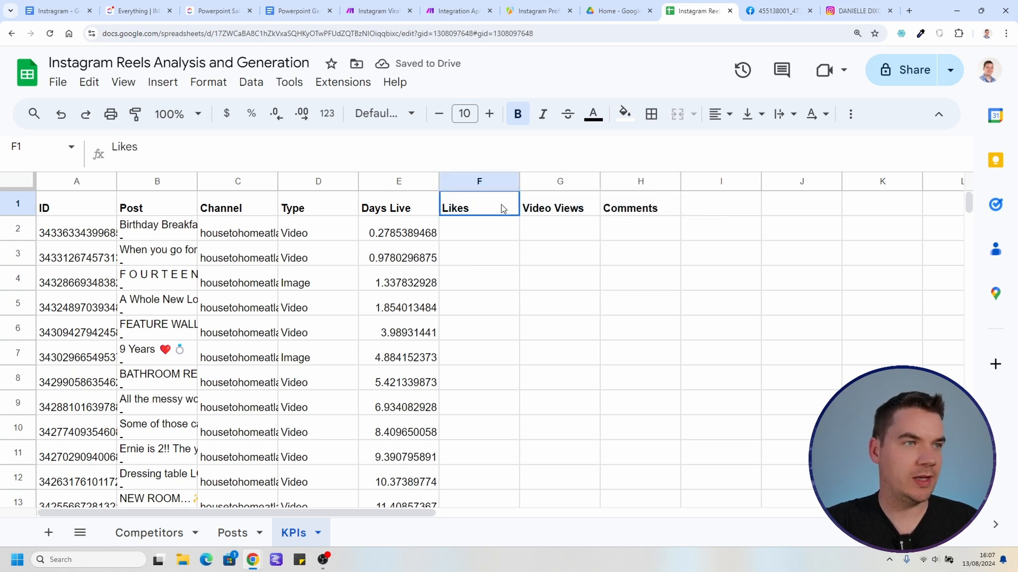
Step: Format the Days Live column to display one decimal place
click(471, 234)
click(402, 182)
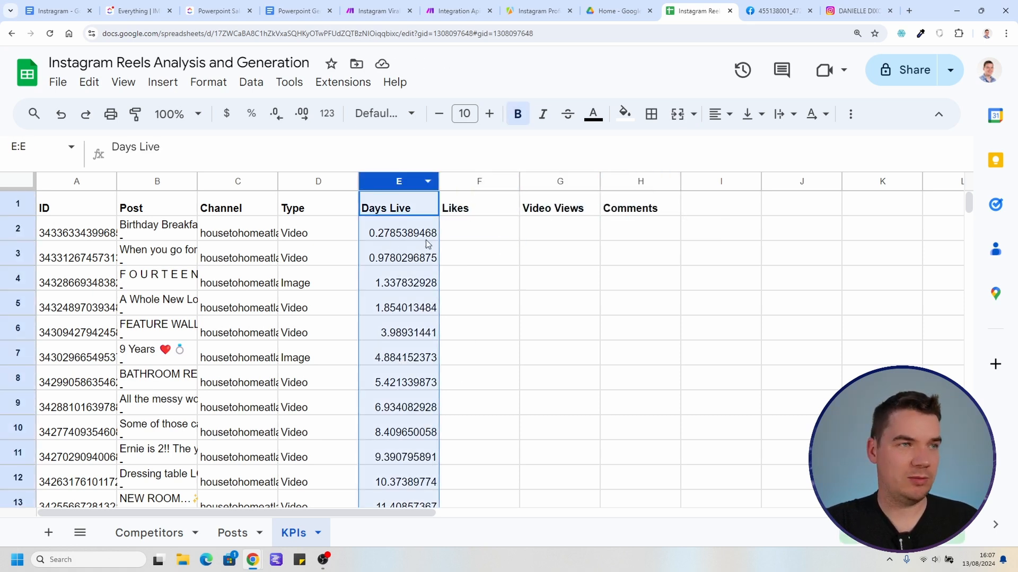
click(276, 116)
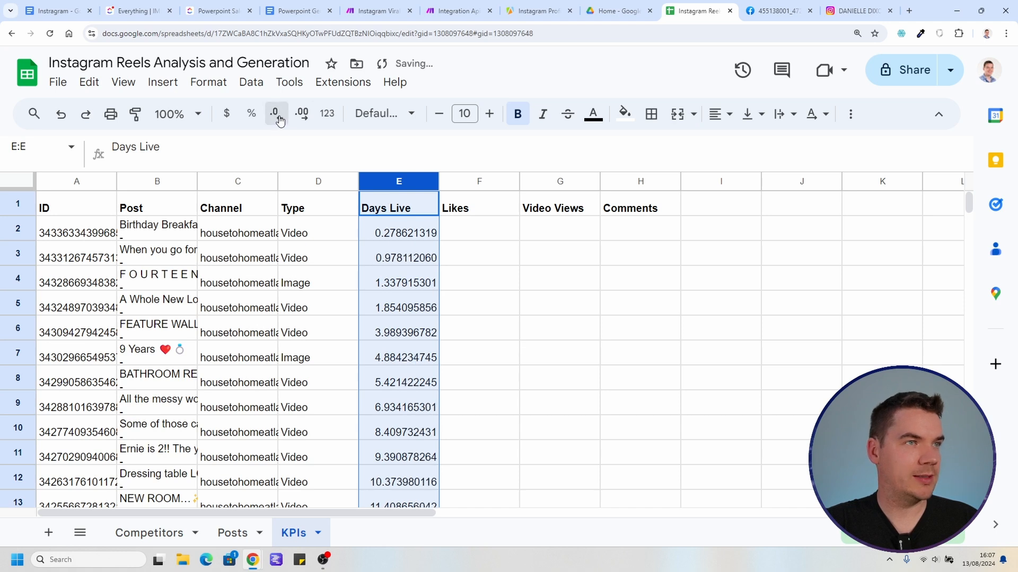
click(276, 116)
click(276, 115)
click(276, 116)
click(276, 116)
click(276, 116)
click(560, 253)
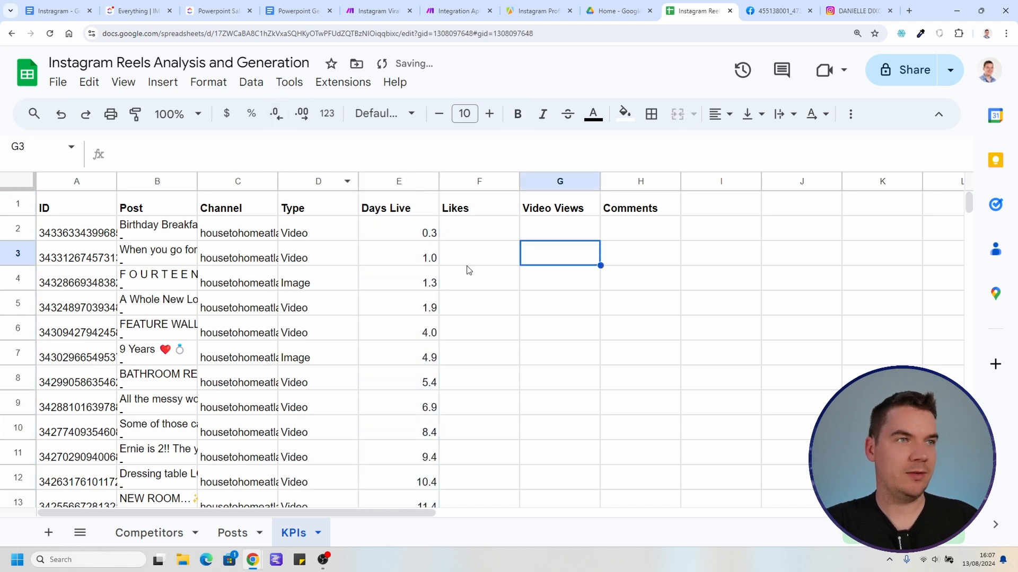
Step: Link cell F2 of the KPIs sheet to the first post's likes in cell E2 of the Posts sheet
click(454, 237)
text(=)
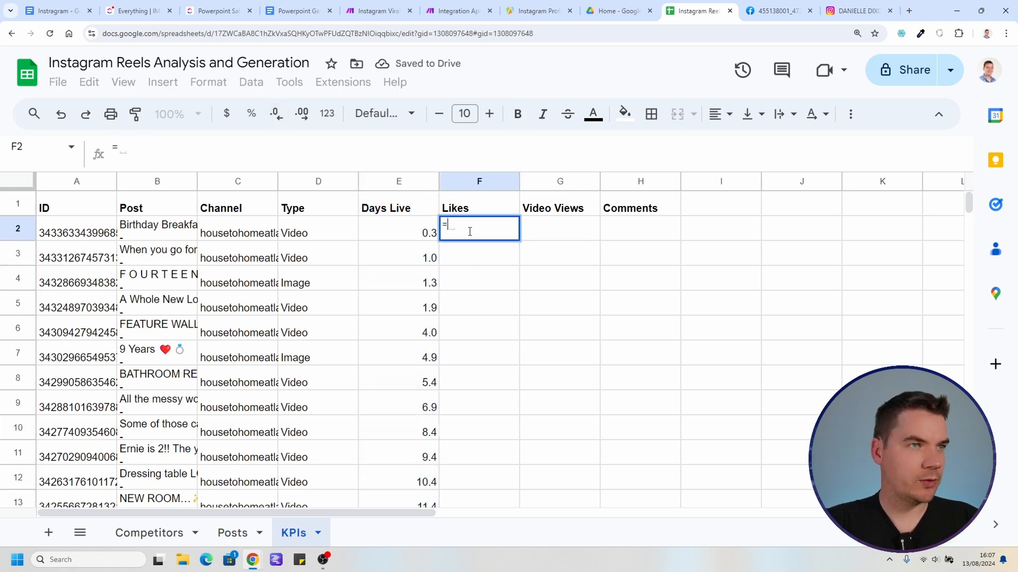
click(232, 533)
click(380, 249)
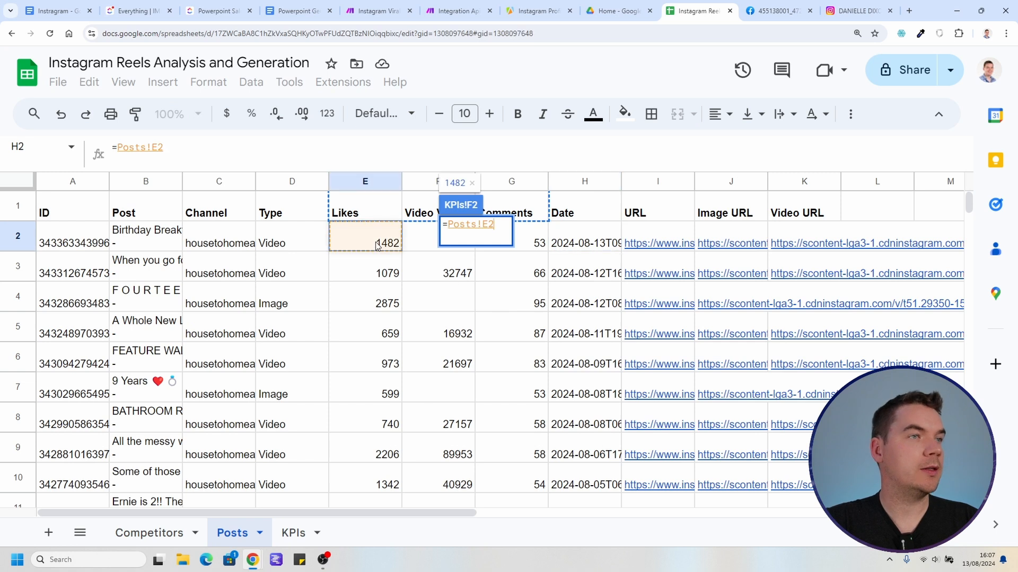
key(Return)
Step: Link cell G2 of the KPIs sheet to the first post's video views in cell F2 of the Posts sheet
click(538, 230)
text(=)
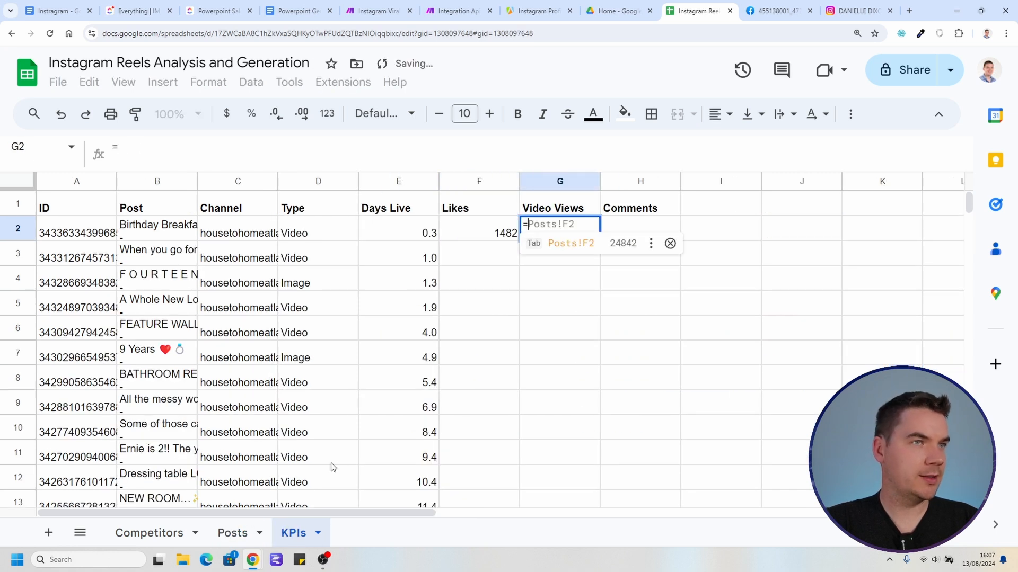
click(232, 532)
click(448, 250)
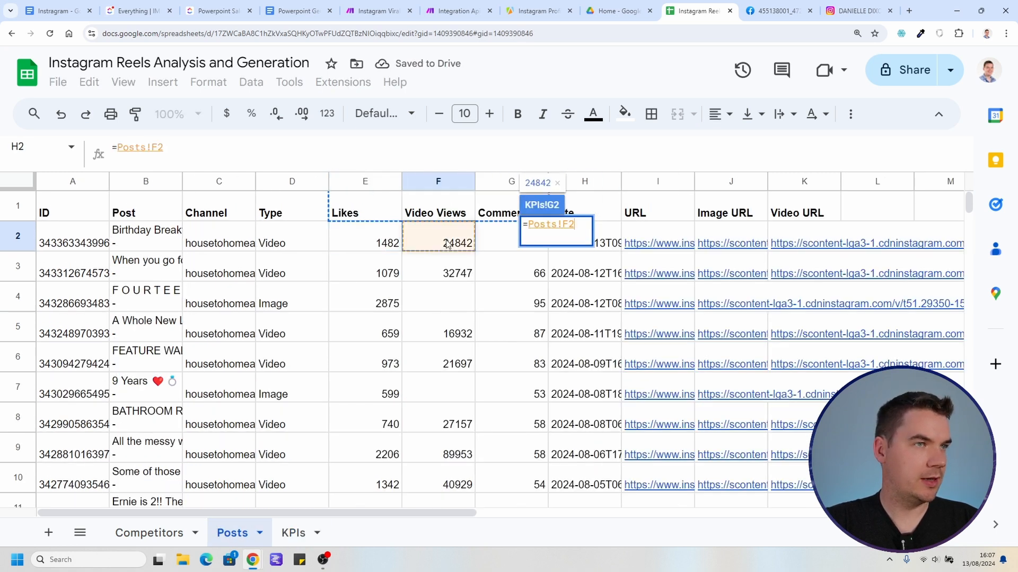
key(Return)
Step: Link cell H2 of the KPIs sheet to the first post's comments in cell G2 of the Posts sheet
click(631, 230)
text(=)
click(233, 532)
click(504, 249)
key(Return)
Step: Fill the F2:H2 formulas down the KPIs sheet for all posts
key(Up)
key(Down)
key(Left)
key(Left)
shift+click(656, 237)
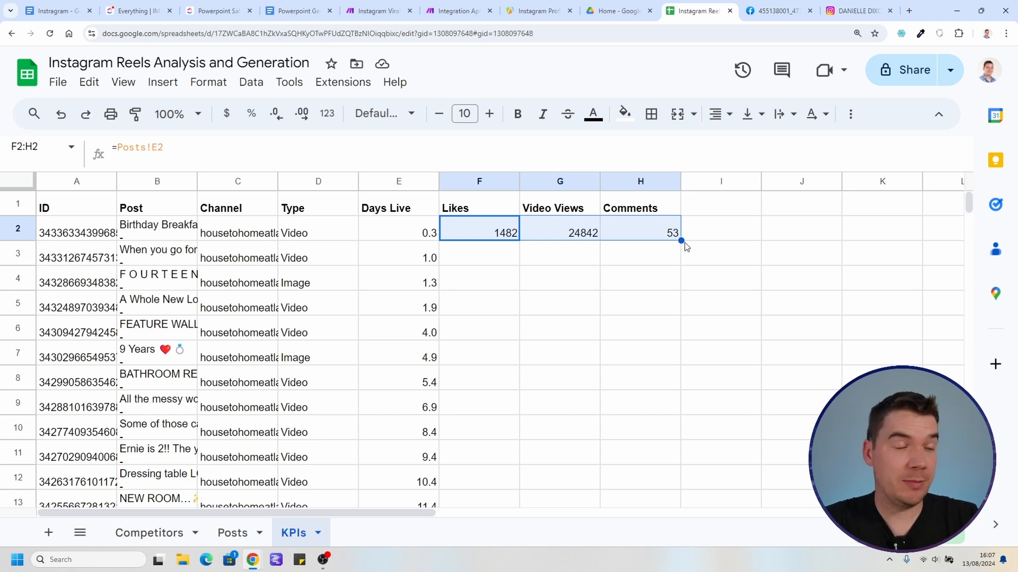
drag(682, 240, 654, 314)
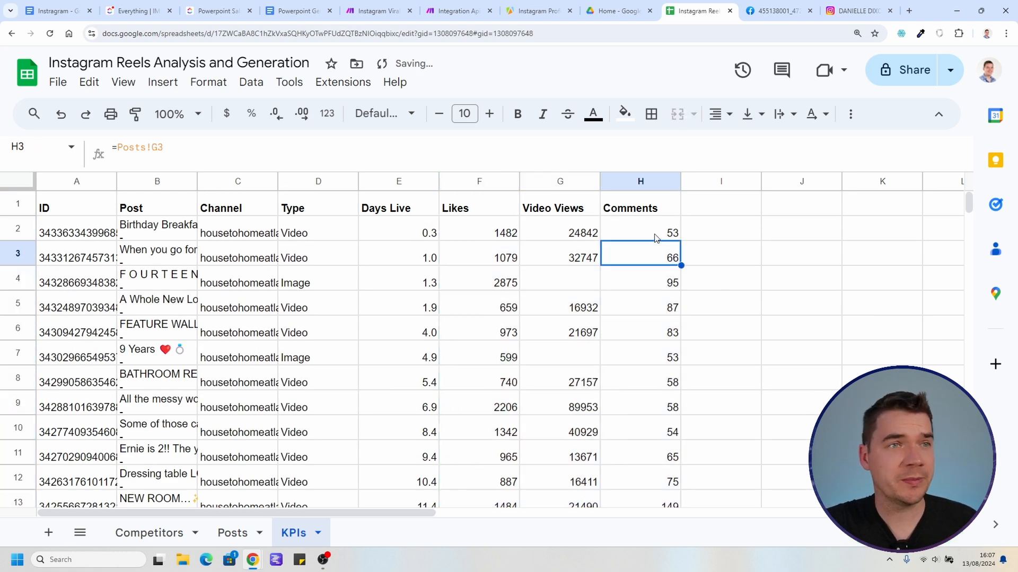
Step: Enter the header Engagement Rate in cell I1 and check the Video Views entry of the image post in row 4
click(720, 208)
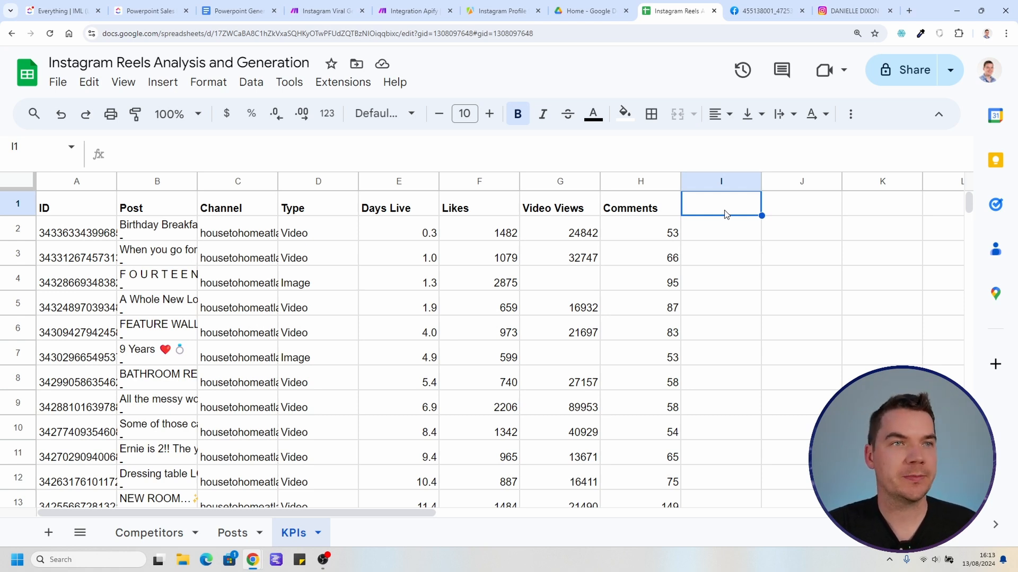
text(Engagement Rate)
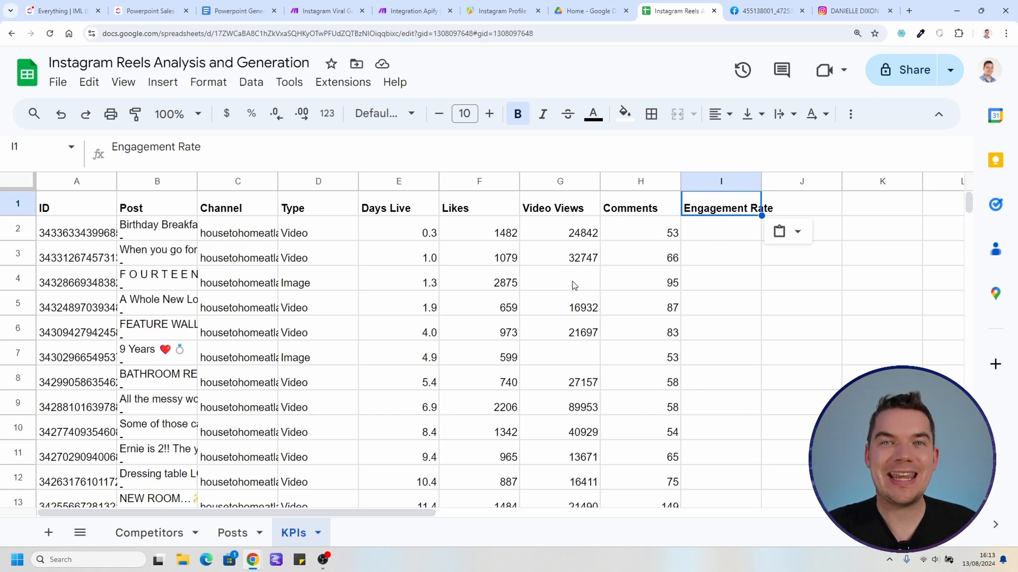
click(326, 283)
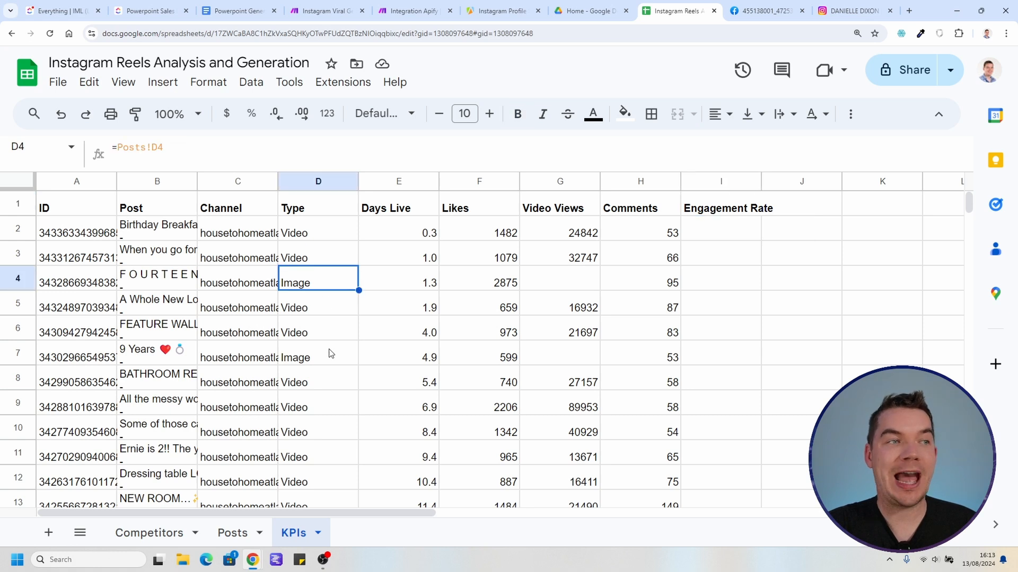
click(555, 285)
click(572, 214)
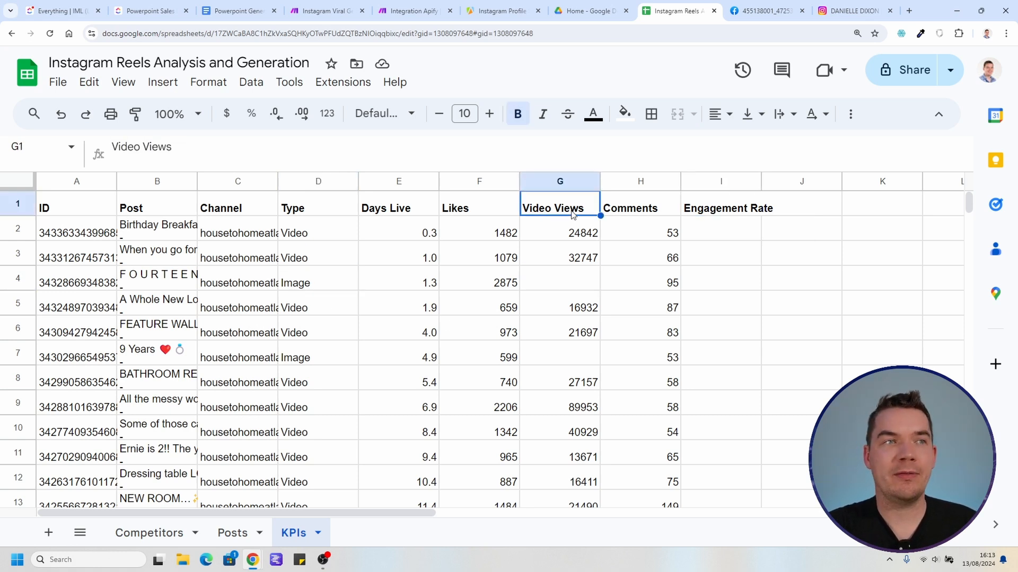
Step: Enter the engagement rate formula =(F2+H2)/G2 in cell I2 of the KPIs sheet
click(731, 237)
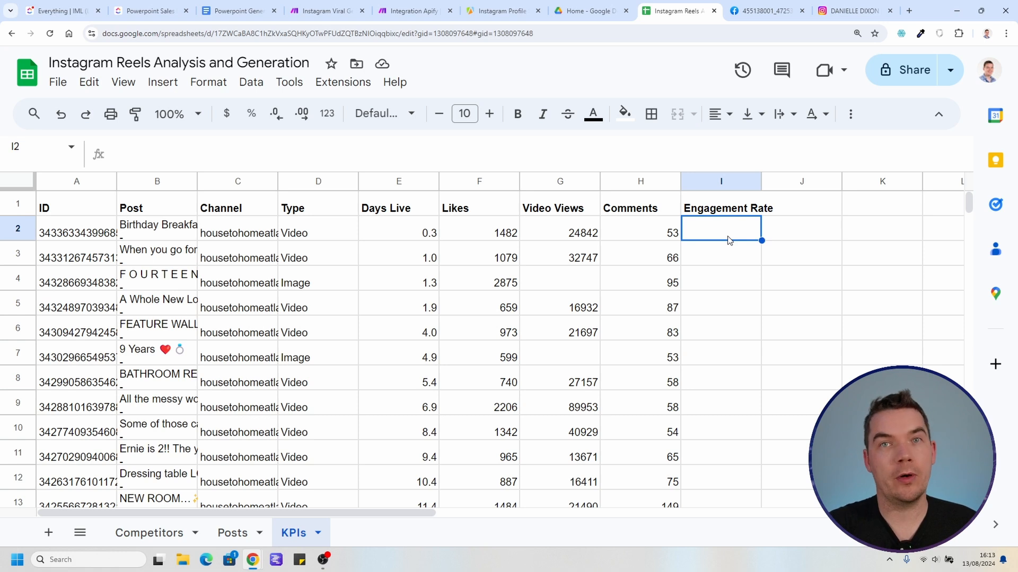
text(=)
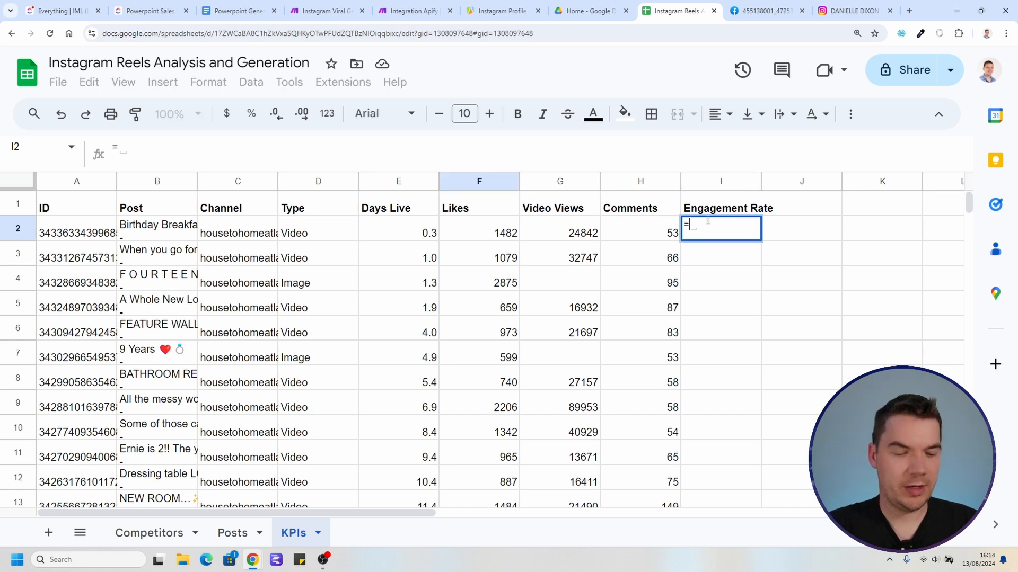
click(491, 231)
text(+)
click(638, 233)
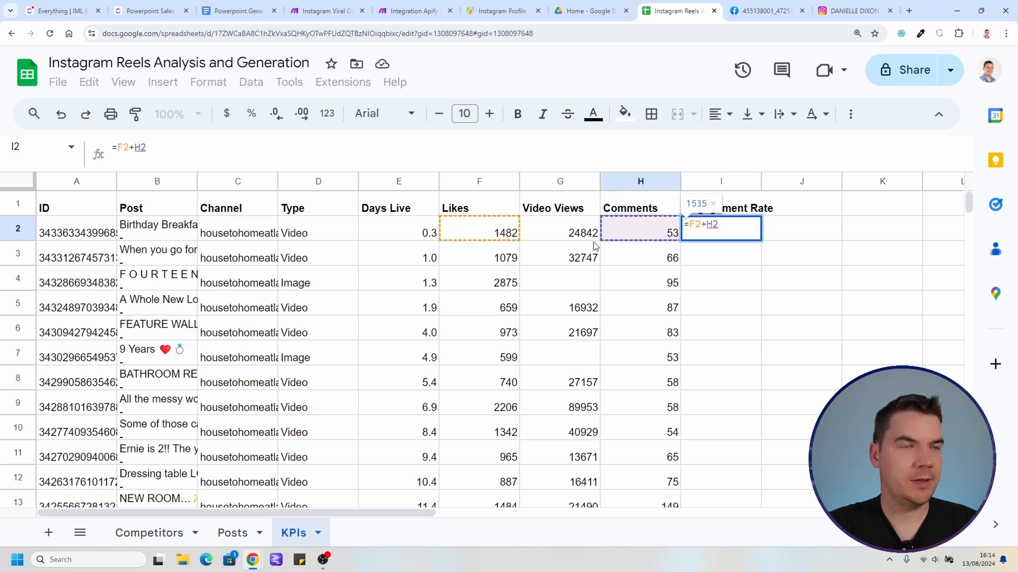
text(/)
click(579, 236)
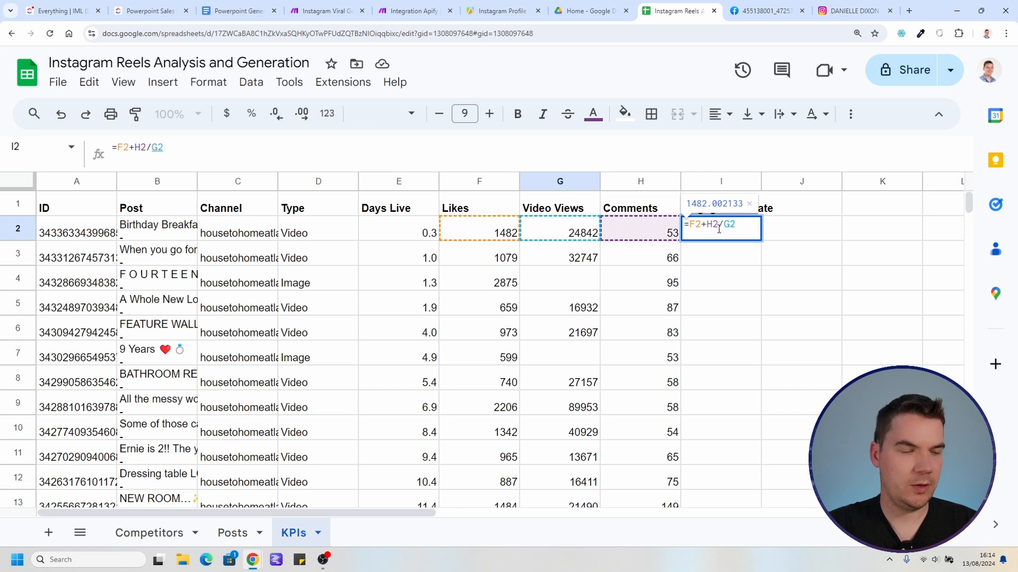
click(719, 229)
text())
key(Return)
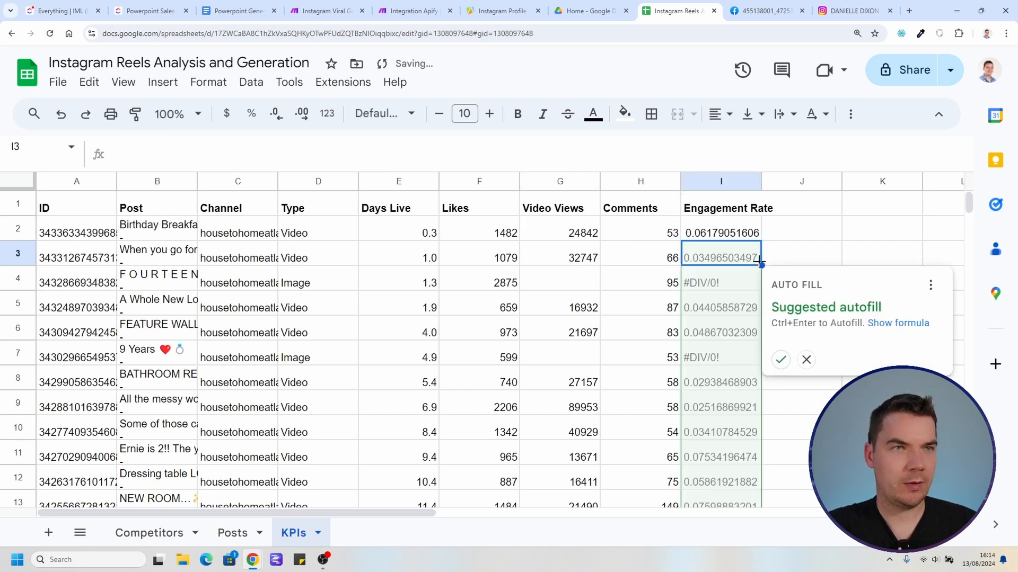
Step: Fill the engagement rate formula down column I for all posts and inspect cell I4 of the image post
click(780, 359)
click(824, 277)
click(728, 286)
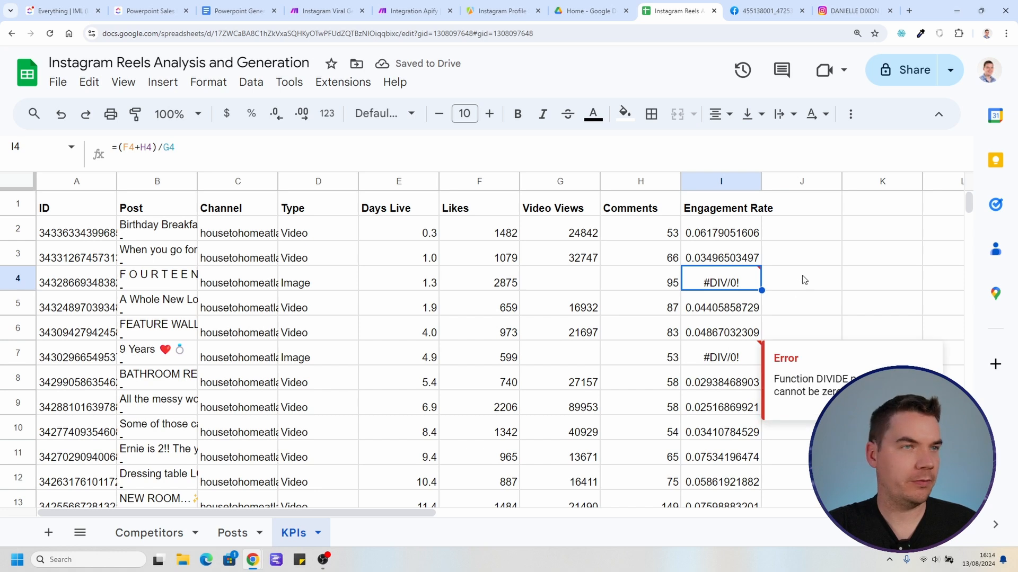
Step: Wrap the I2 formula as =IFERROR(((F2+H2)/G2),"") and fill it down column I for all posts
click(707, 234)
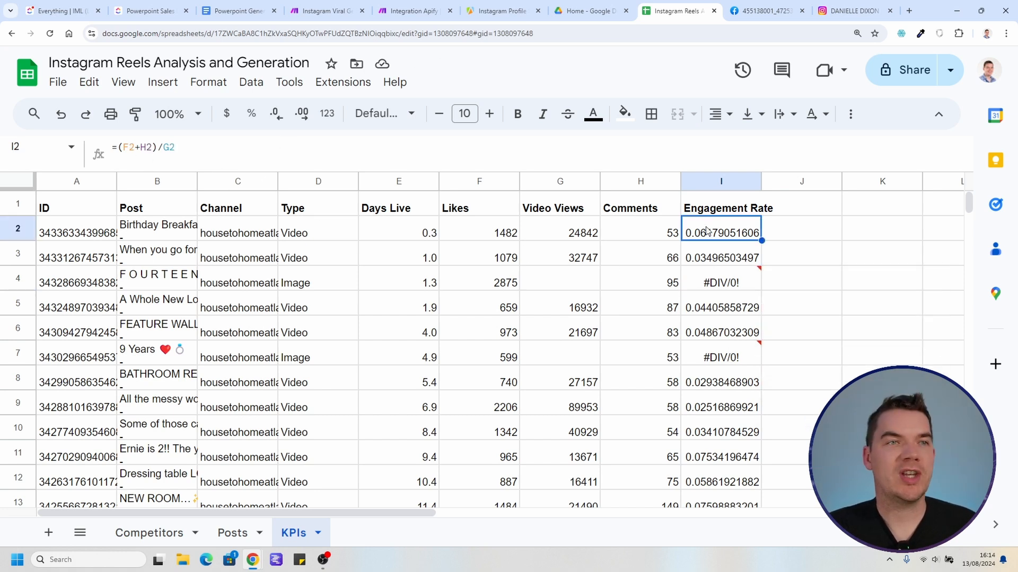
click(120, 150)
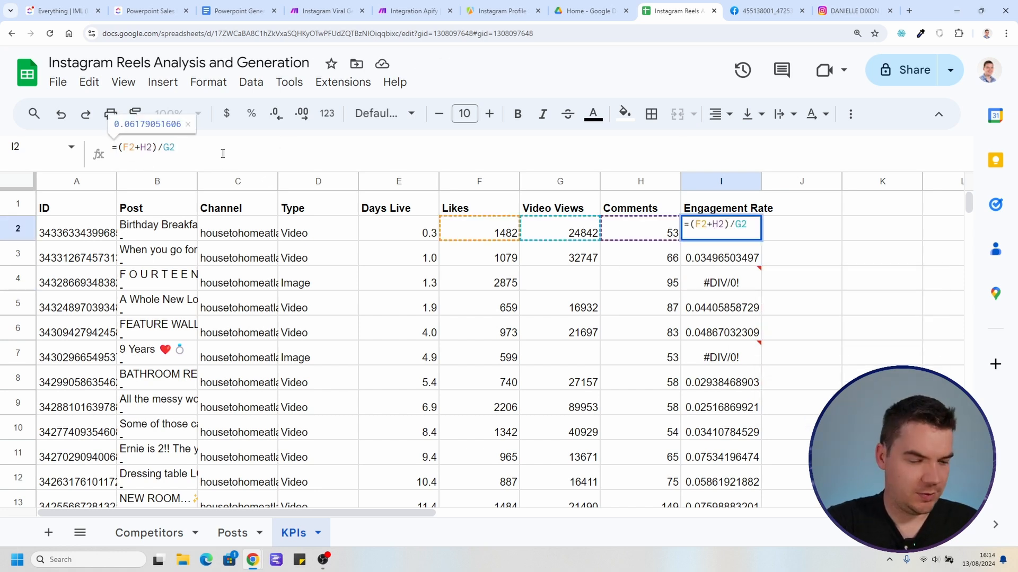
text(IFERROR()
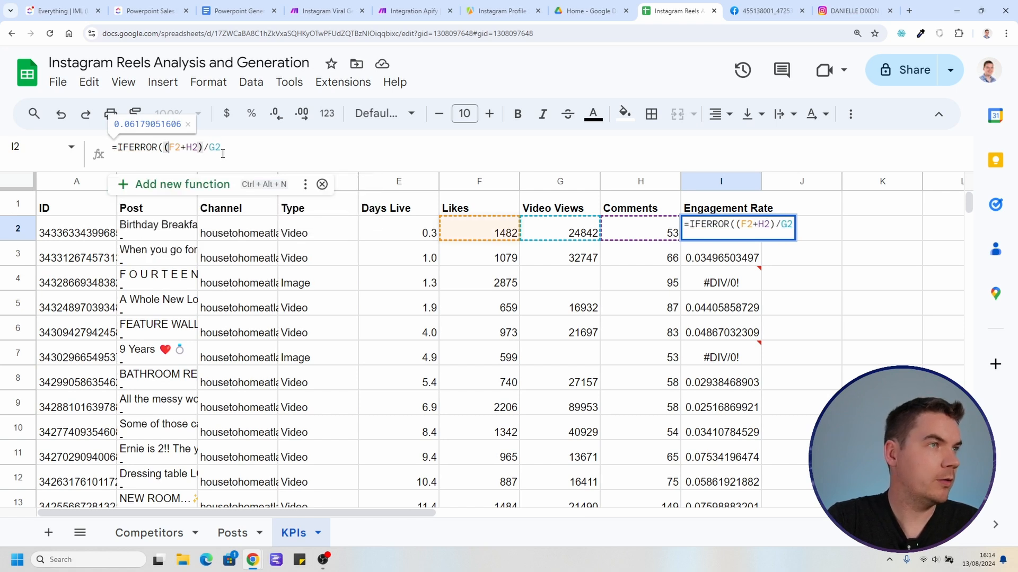
text(),"")
key(Return)
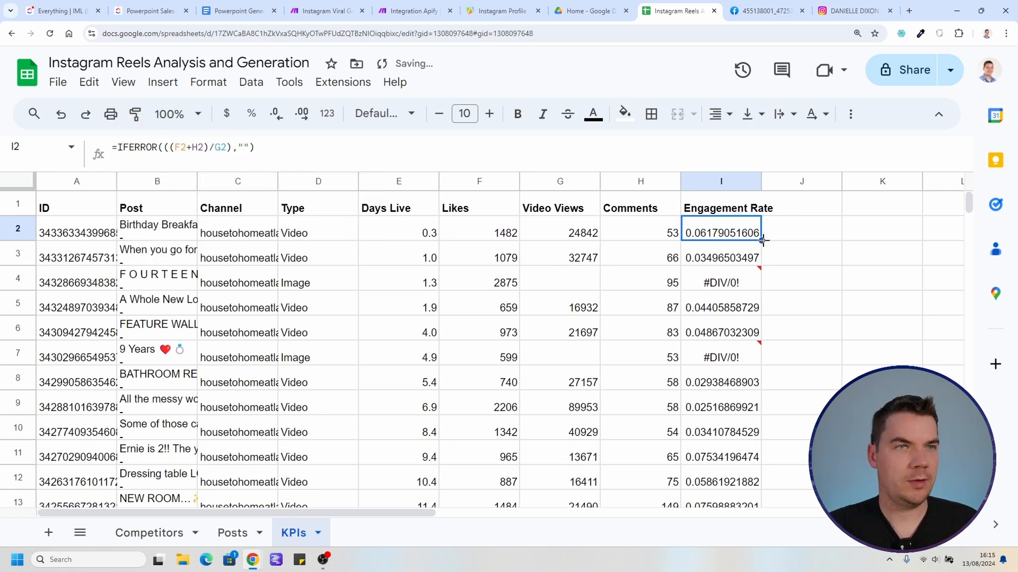
double_click(763, 241)
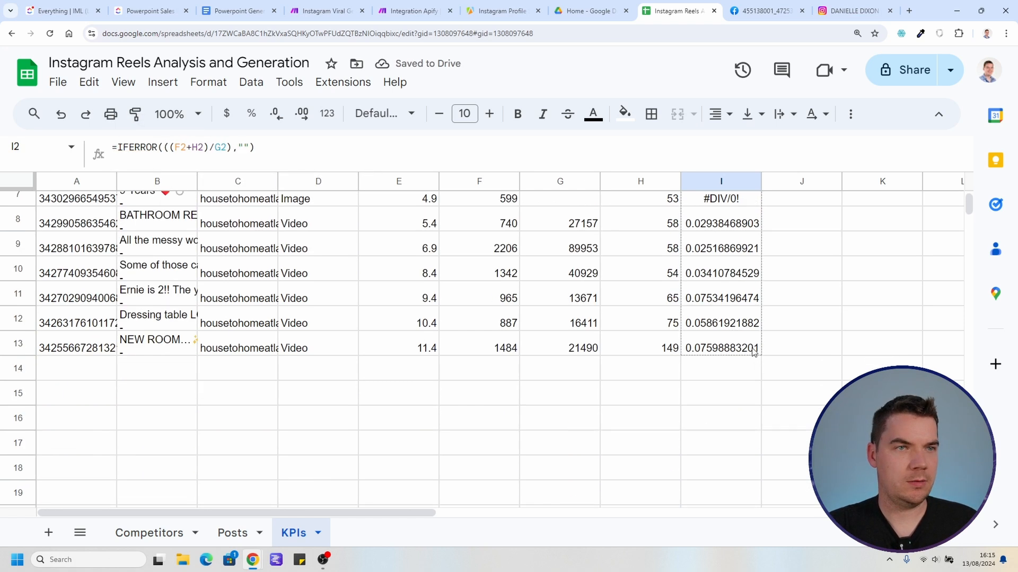
Step: Change the header in cell I1 to Engagement Rate (Videos)
click(721, 206)
click(212, 148)
text((Videos))
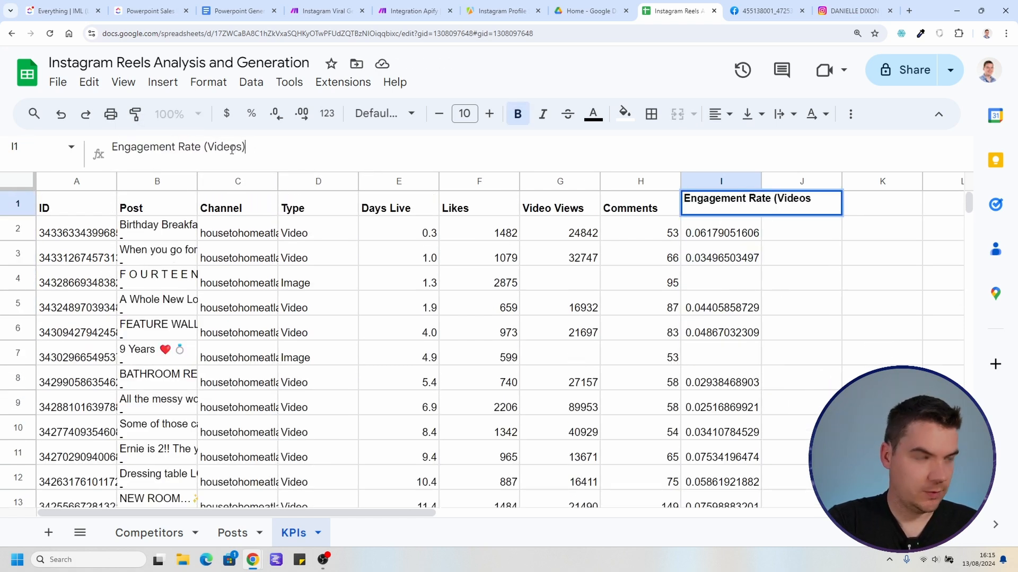
key(Return)
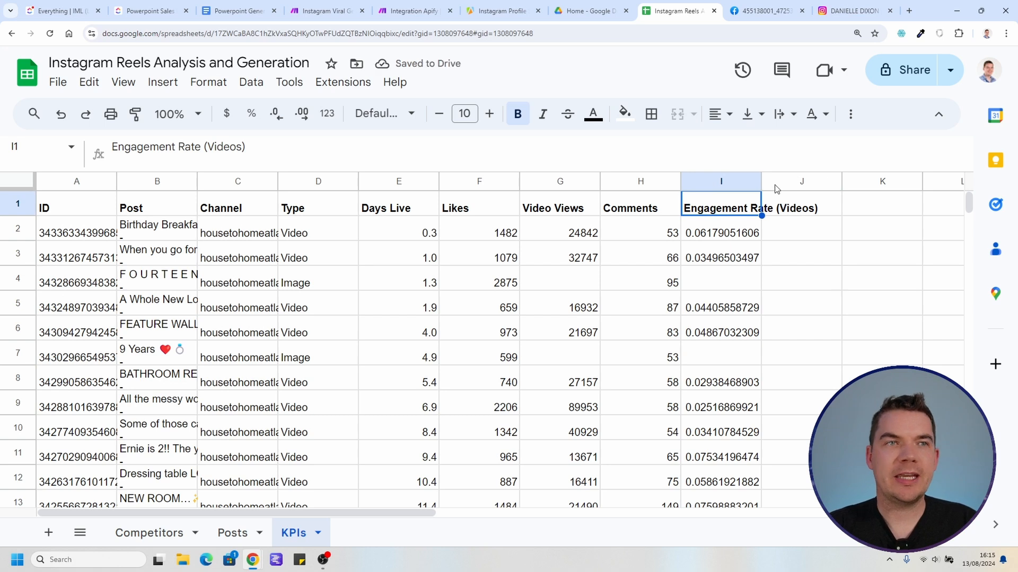
Step: Copy the I1 header into cell J1 and change it to Engagement Rate (All)
key(ctrl+c)
click(809, 210)
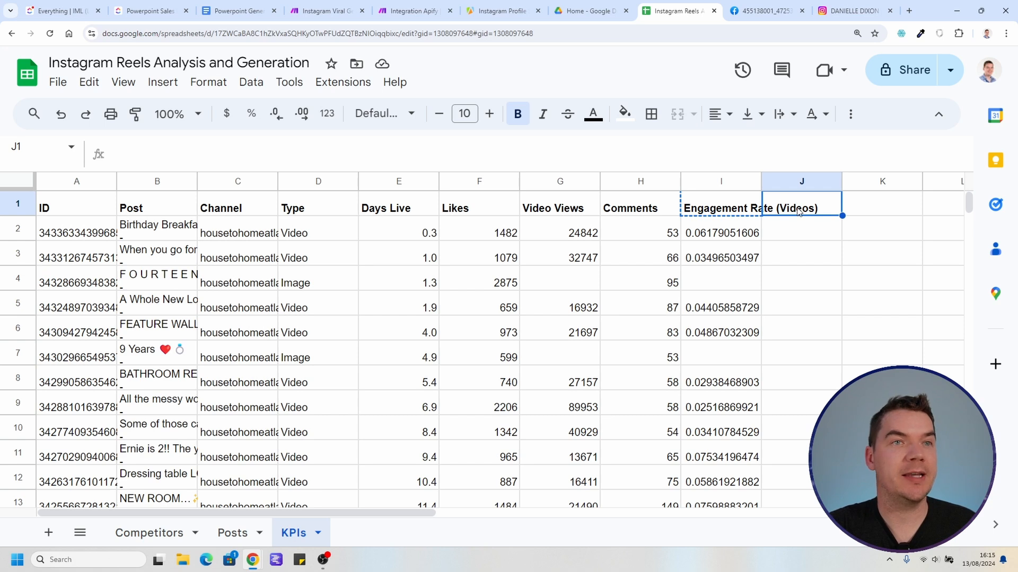
key(ctrl+v)
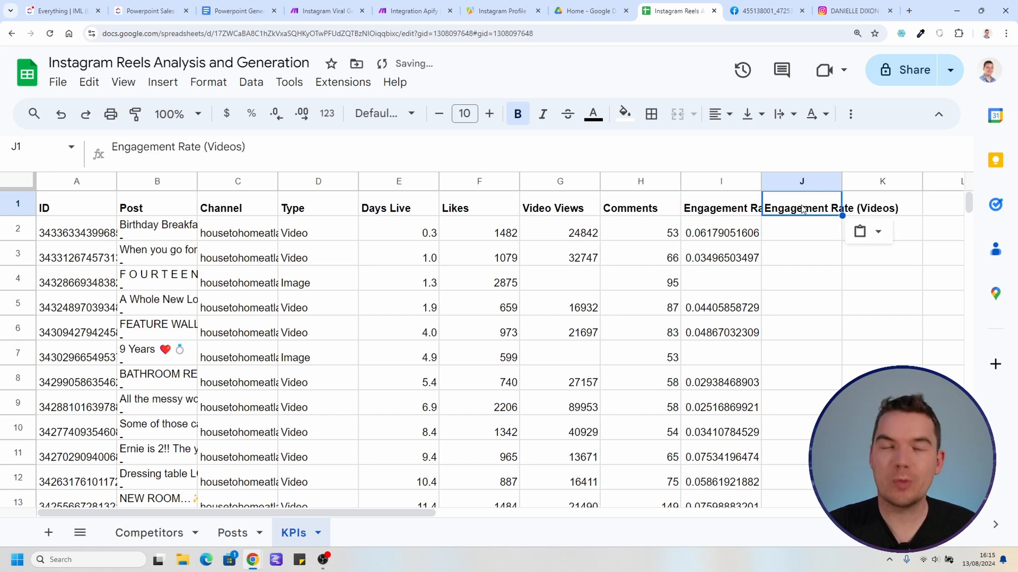
double_click(222, 145)
text(A)
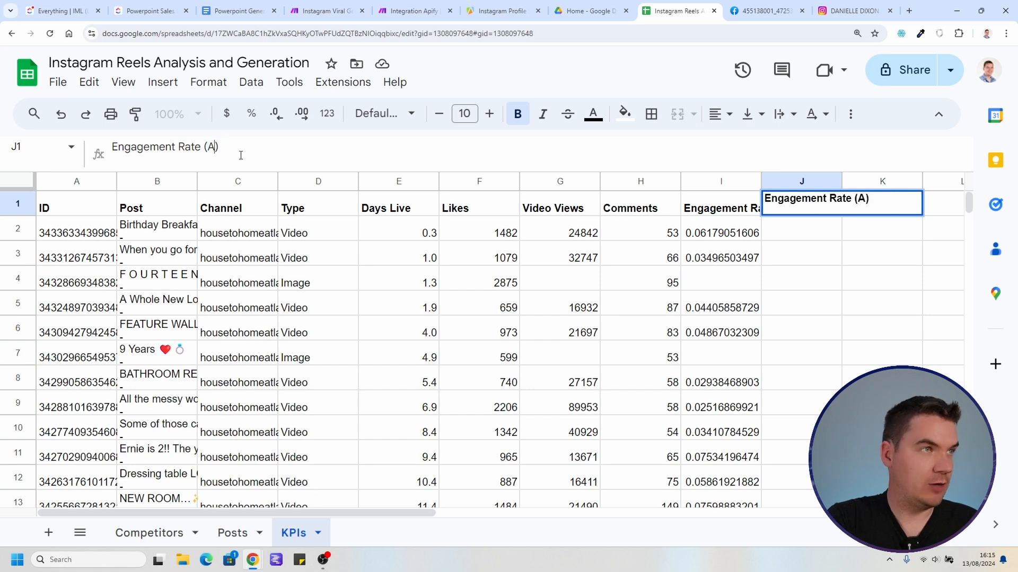
text(ll)
key(Return)
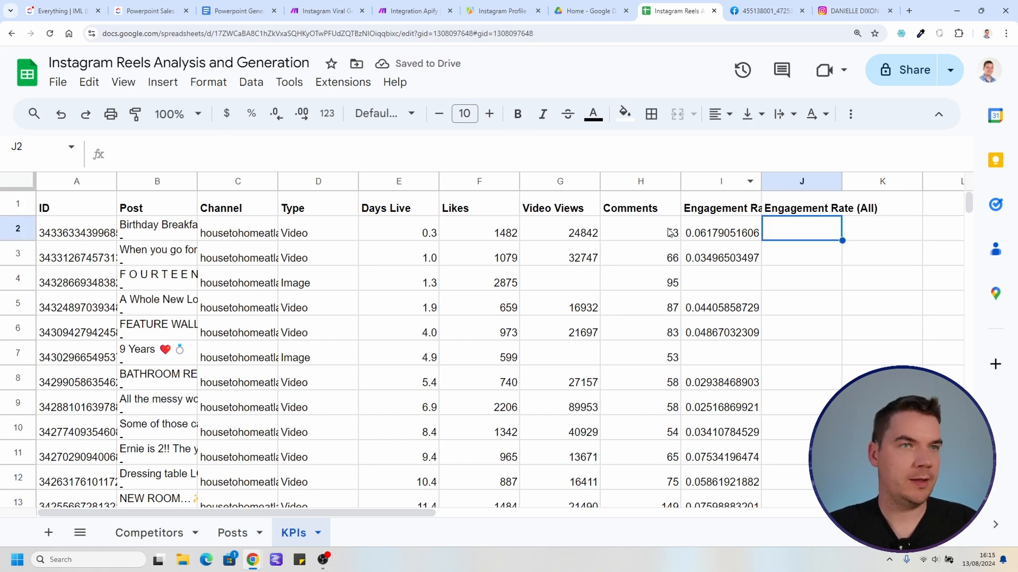
Step: Begin the formula in cell J2 with the sum of likes and comments as numerator, =(F2+H2)/
text(=)
click(502, 233)
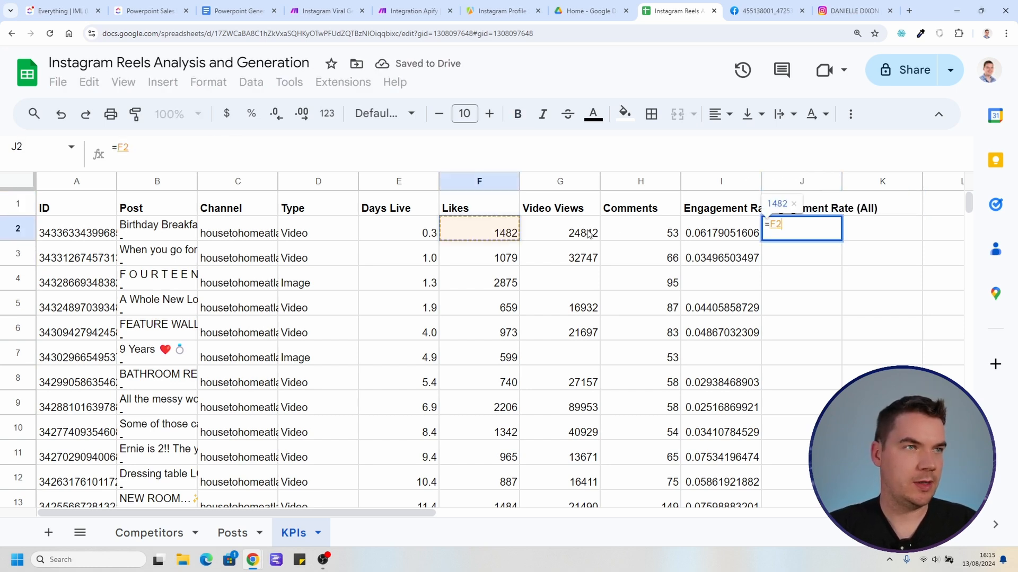
text(+)
click(624, 233)
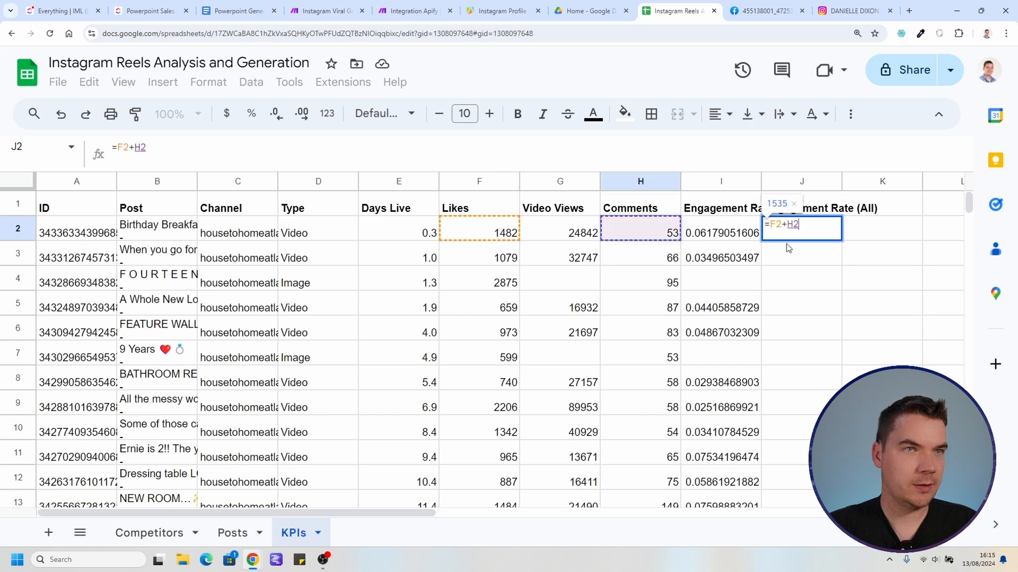
click(770, 225)
text(()
click(808, 226)
text()/)
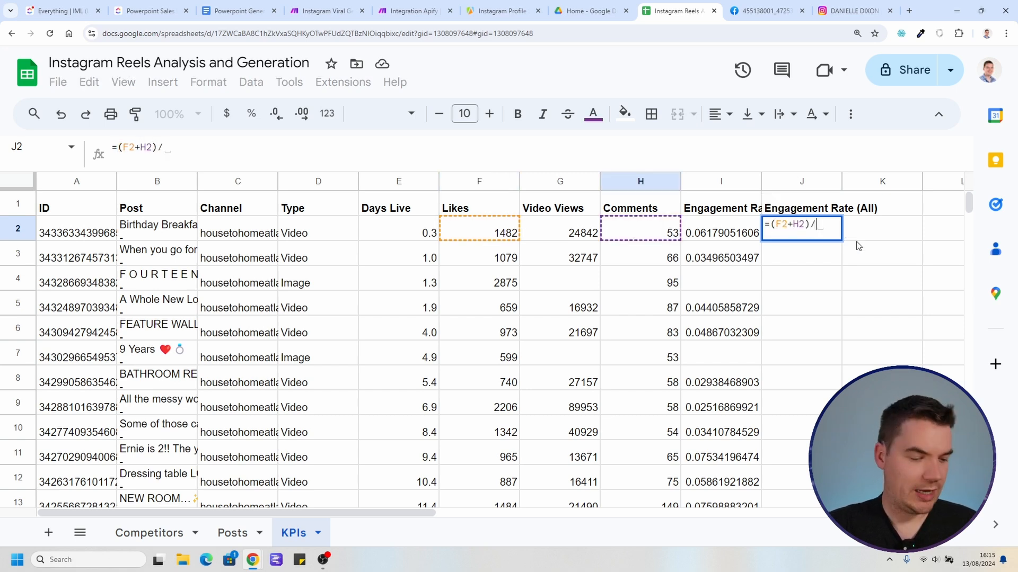
Step: Complete the J2 formula with the follower lookup VLOOKUP(C2,Competitors!A:D,4,FALSE) as divisor and fill it down column J
text(VL)
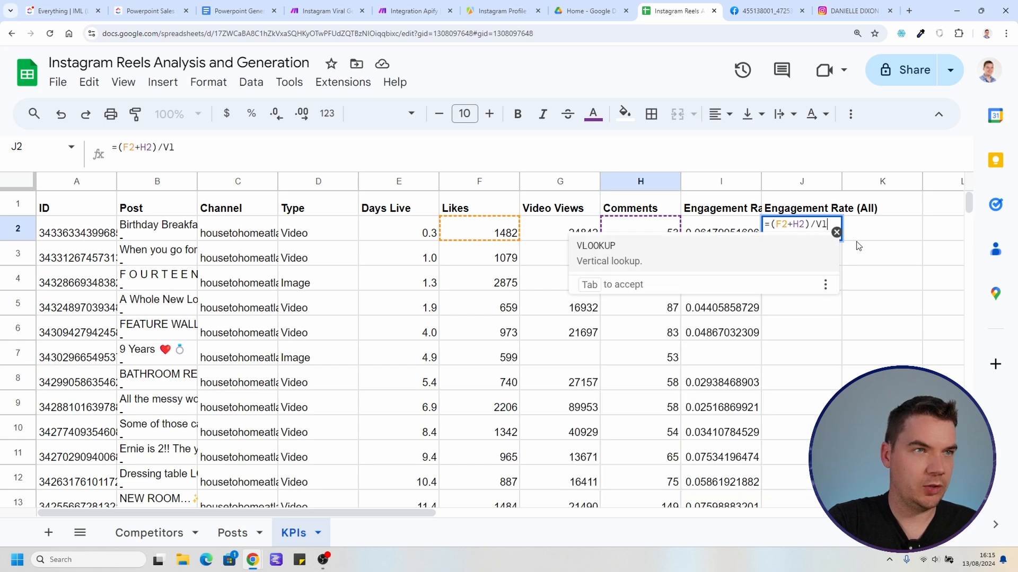
key(Tab)
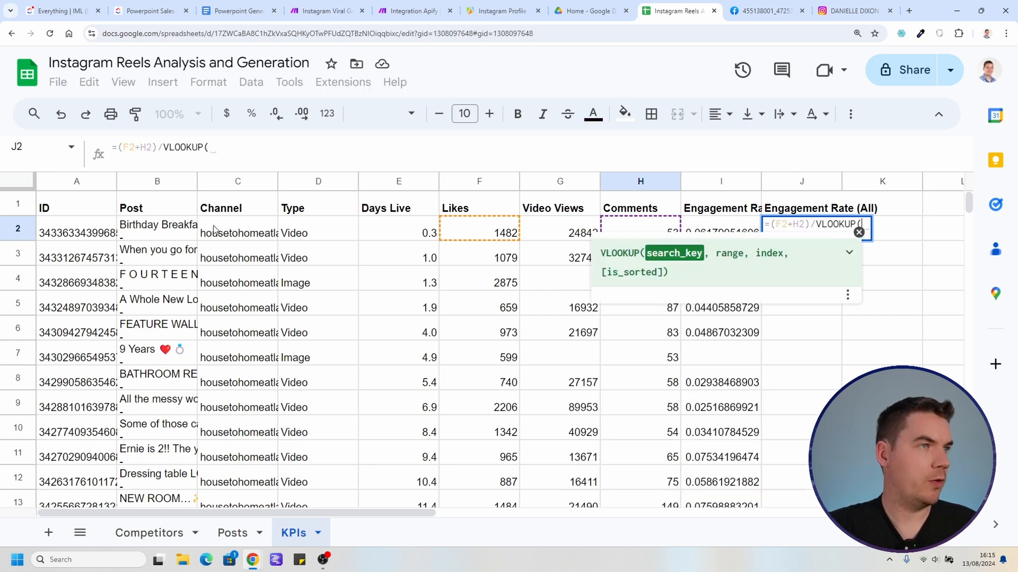
click(215, 229)
text(,)
click(149, 533)
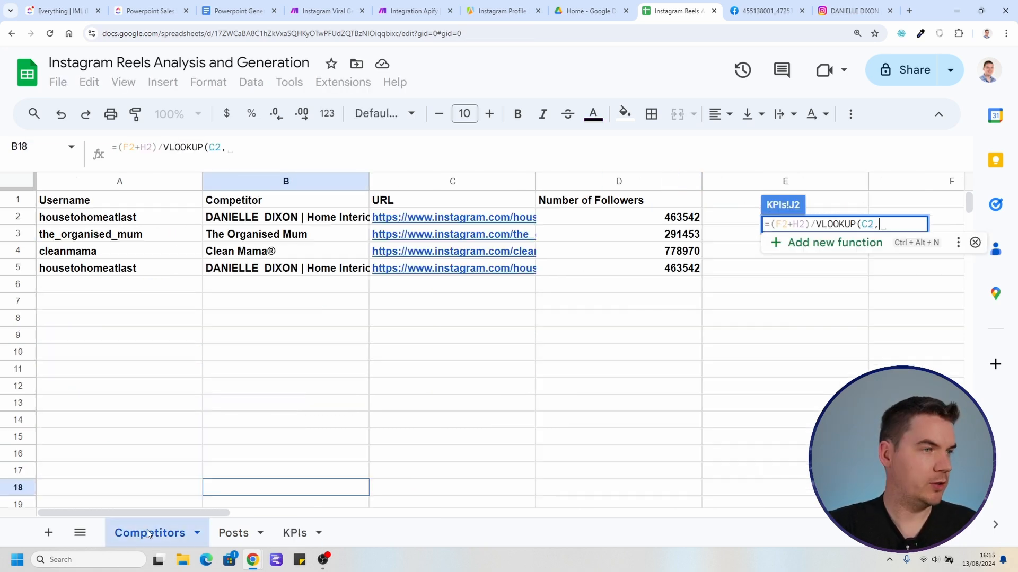
drag(99, 181, 618, 182)
text(,)
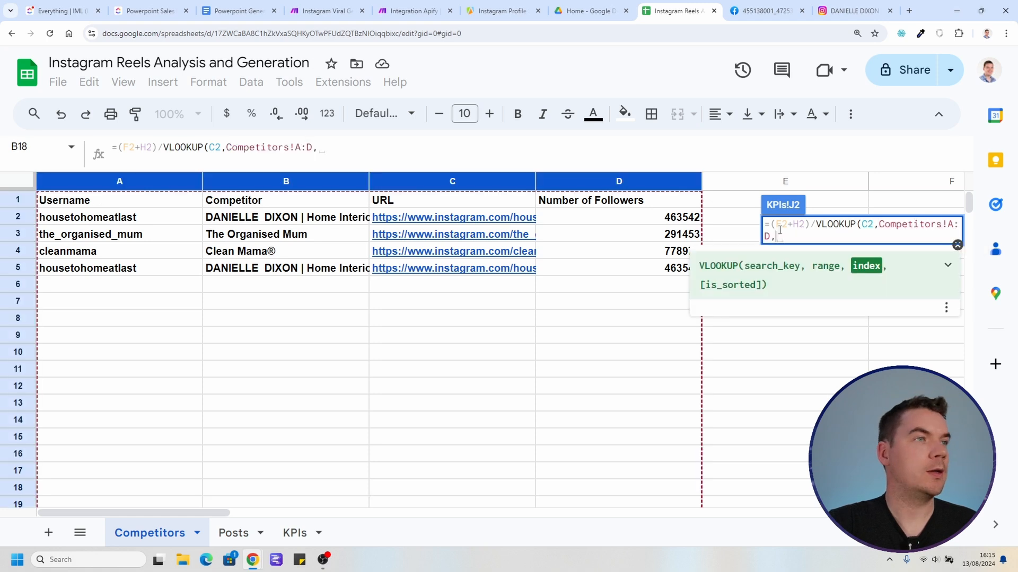
text(4,FALSE)
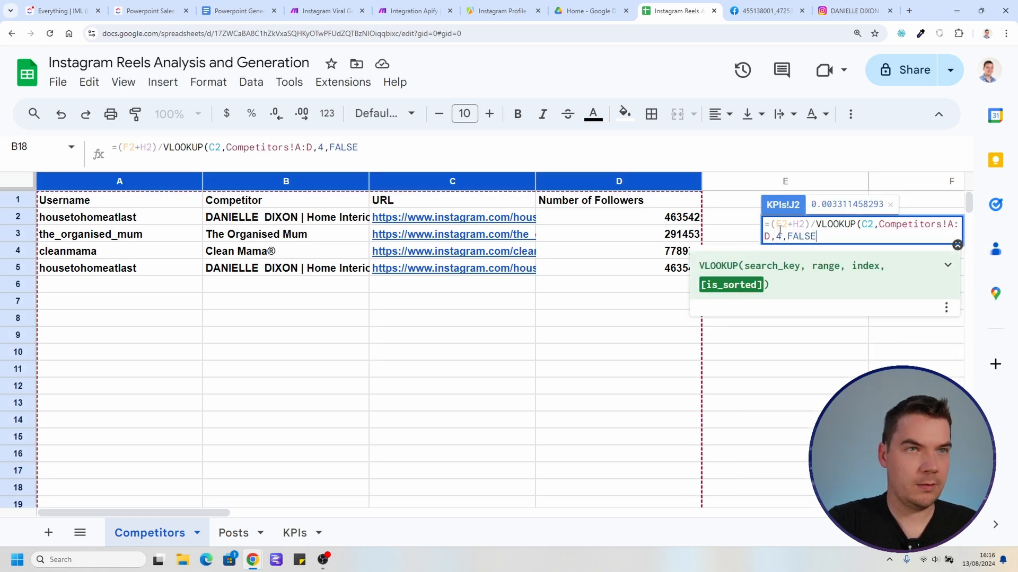
key(Return)
drag(842, 241, 843, 295)
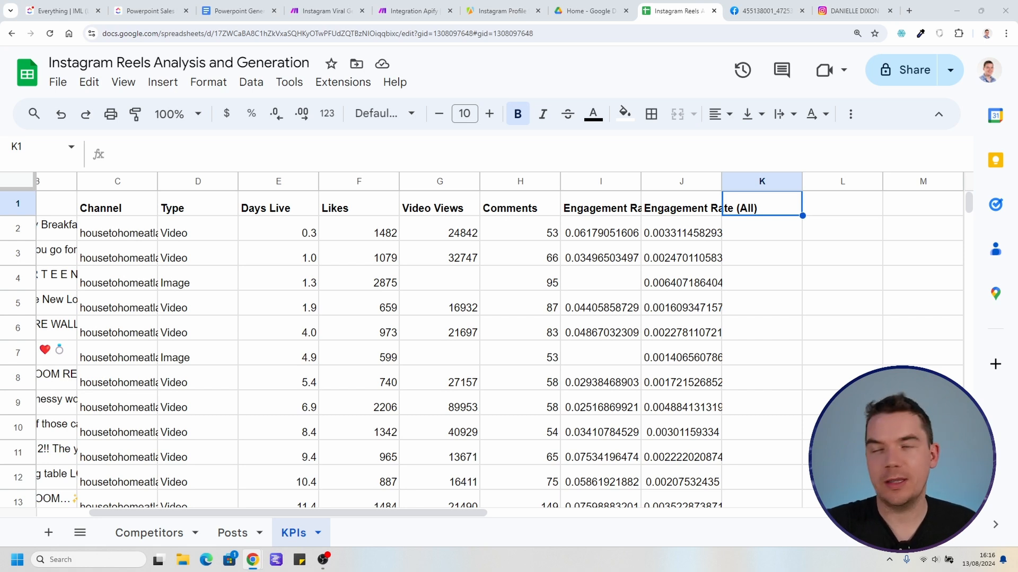
Step: Add a View-to-Like Ratio (Video) column in K with the formula =G2/F2 filled down for all posts
key(ctrl+v)
click(761, 226)
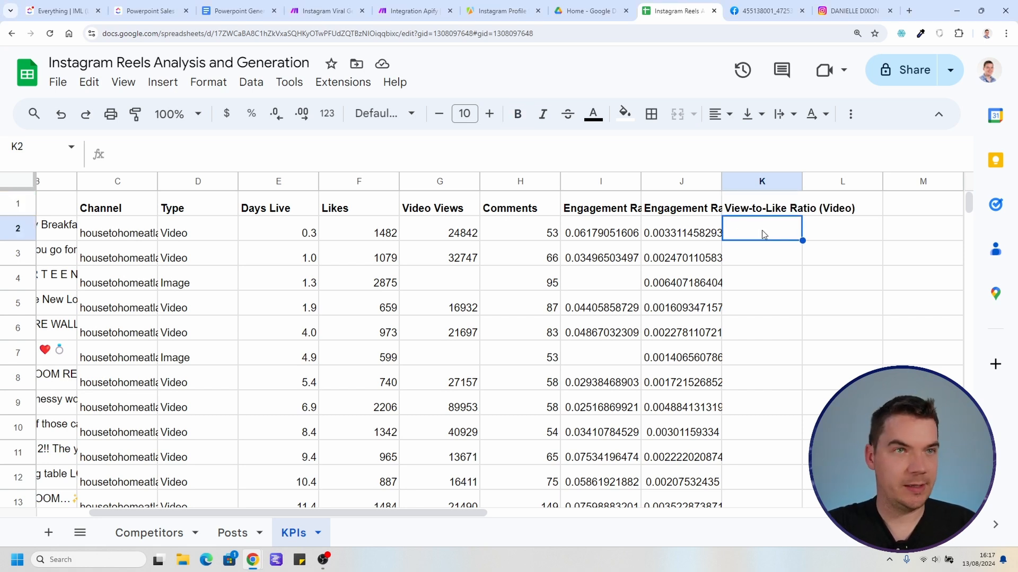
text(=)
click(436, 240)
text(/)
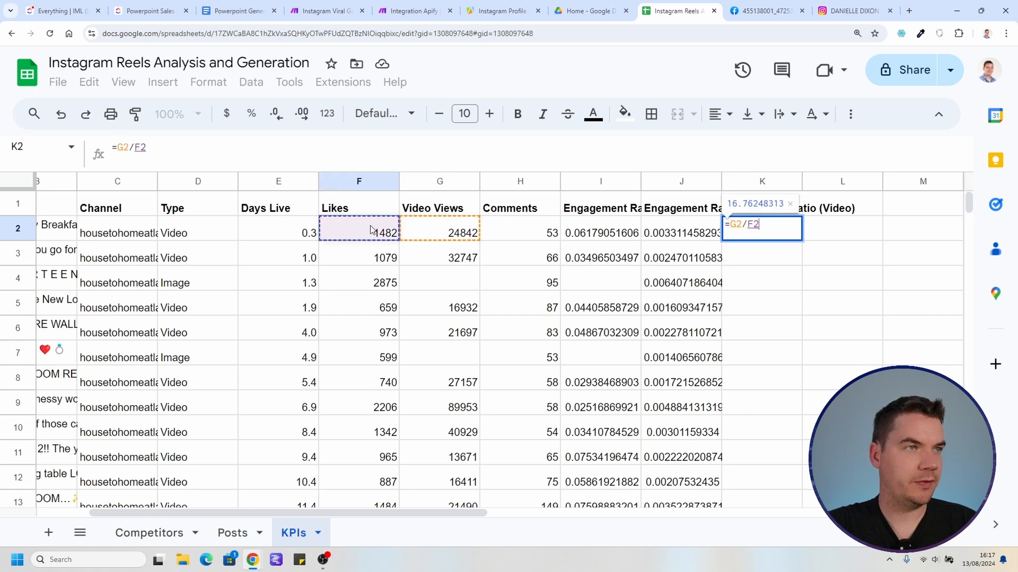
click(371, 229)
key(Return)
key(ctrl+Return)
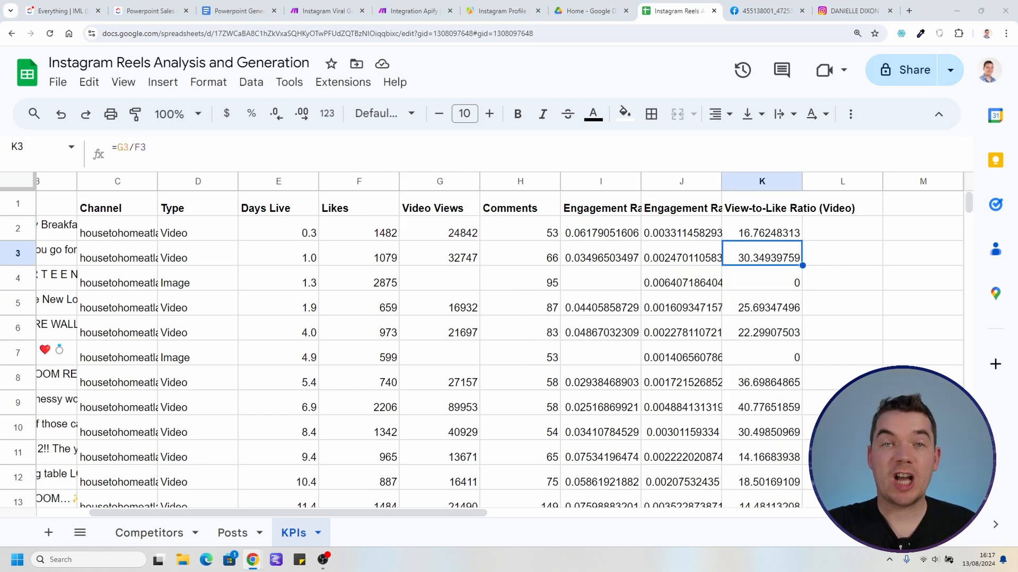
Step: Add a Comments-to-Likes Ratio column in L with the formula =H2/F2 filled down for all posts
click(847, 209)
key(ctrl+v)
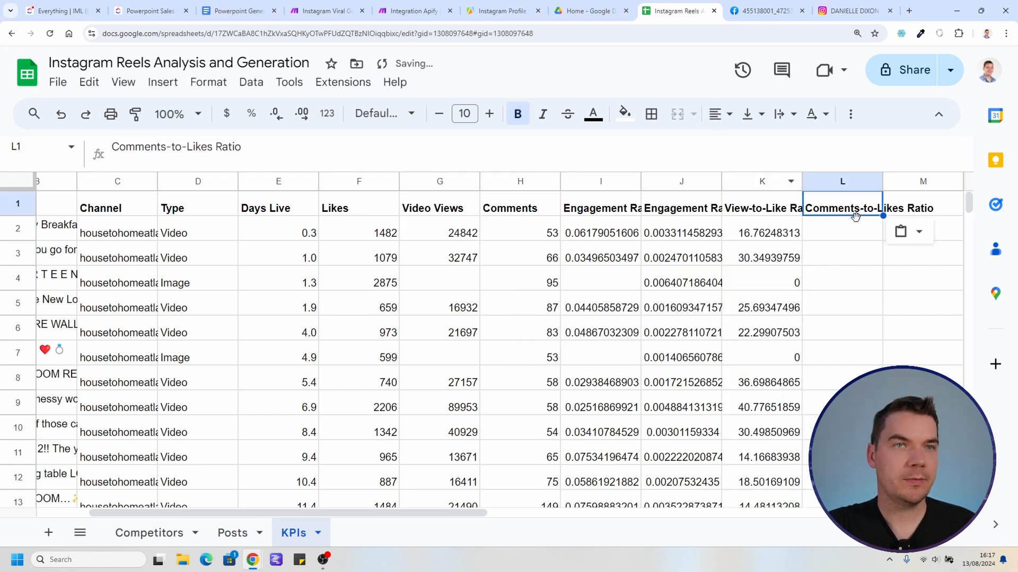
click(831, 229)
text(=)
click(482, 234)
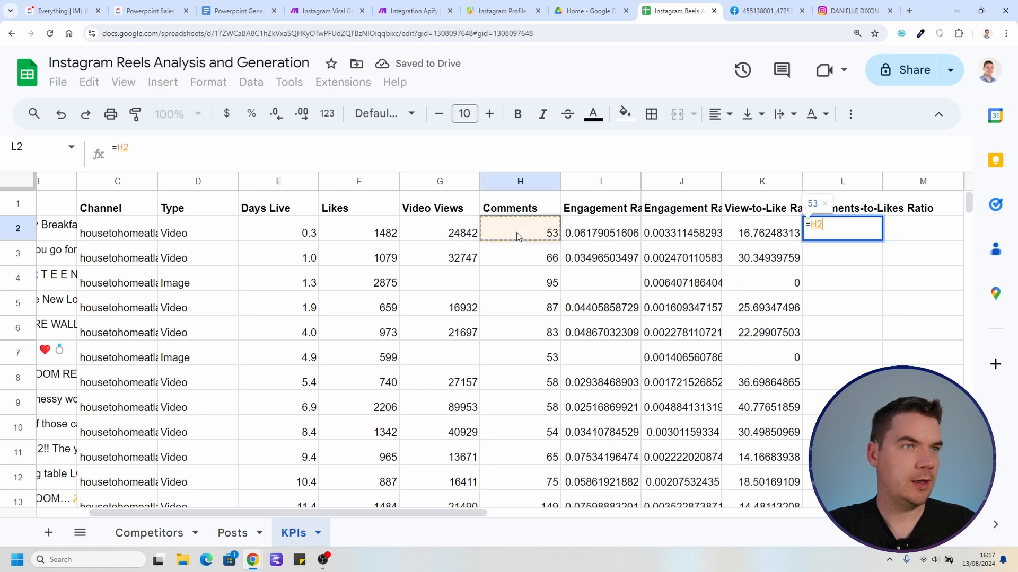
text(/)
click(364, 233)
key(Return)
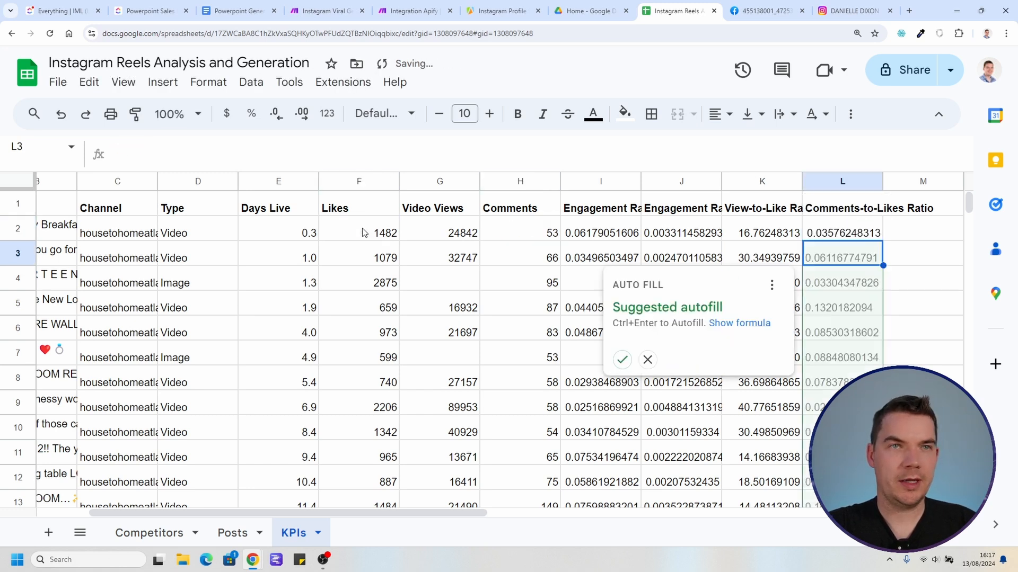
click(622, 360)
Step: Enter the header Recency in cell M1
click(924, 209)
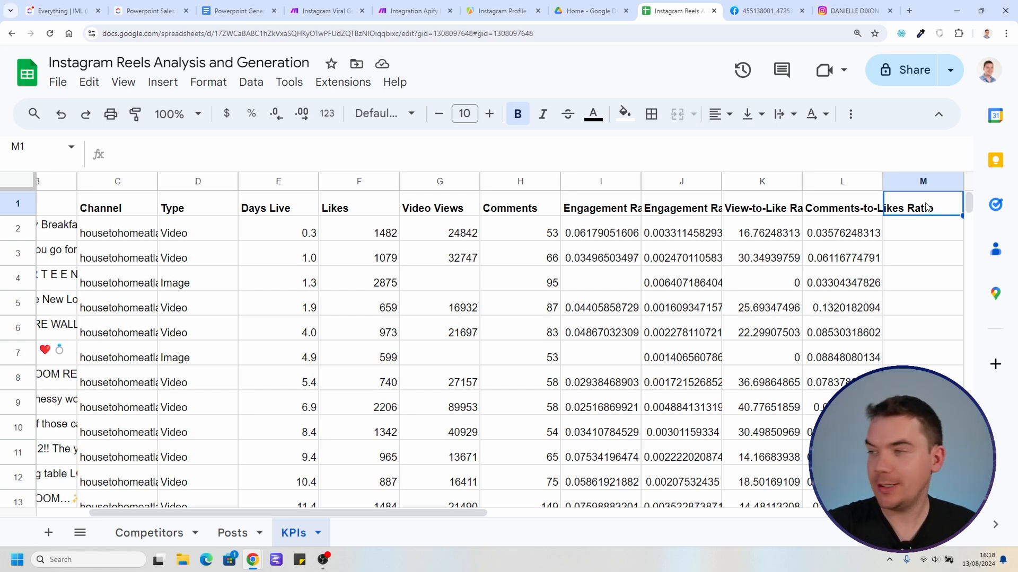
text(Recency)
key(Return)
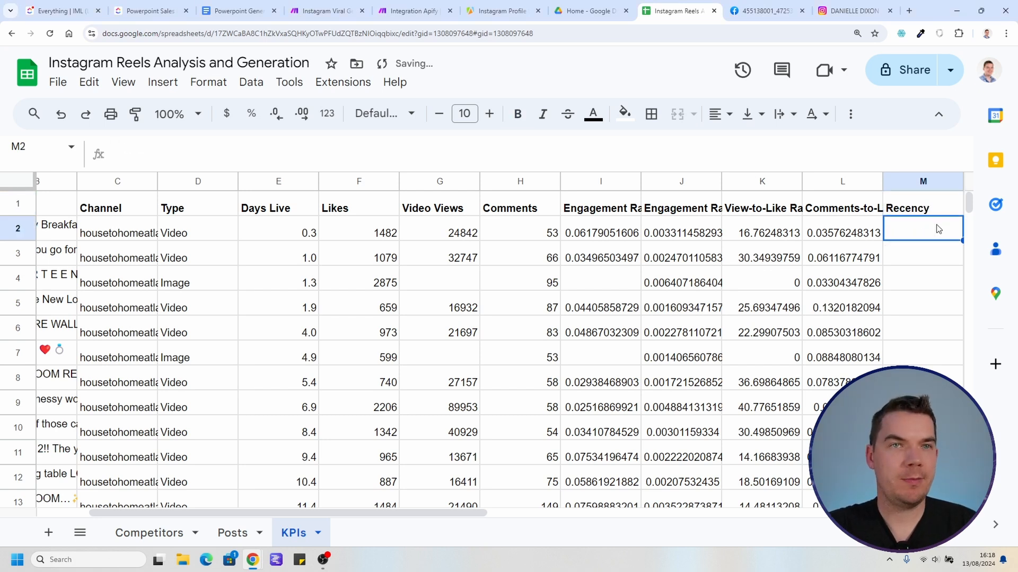
Step: Enter the Recency formula =1/E2 in M2 and fill it down column M for all posts
key(Right)
key(Left)
text(=1)
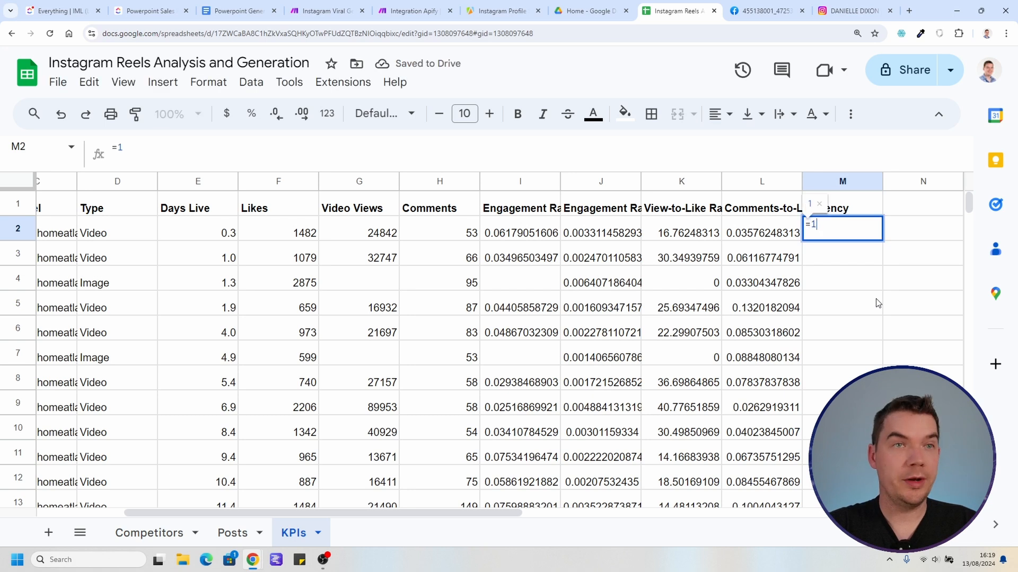
text(/)
click(207, 235)
key(Return)
scroll(873, 311, down, 1)
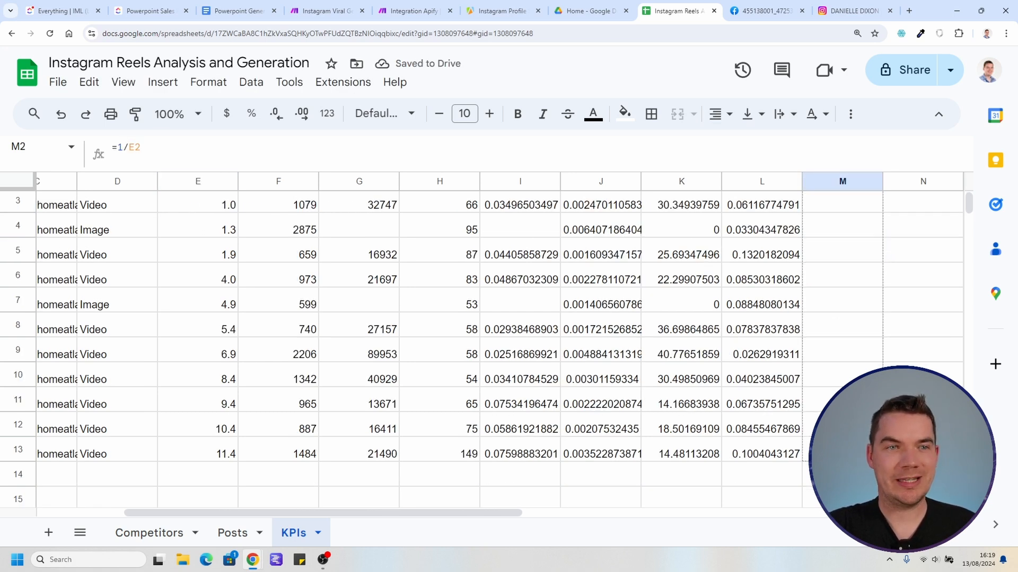
key(ctrl+Return)
scroll(834, 367, up, 1)
click(843, 233)
drag(207, 233, 831, 241)
click(831, 240)
key(ctrl+Down)
scroll(842, 238, down, 1)
scroll(848, 236, up, 2)
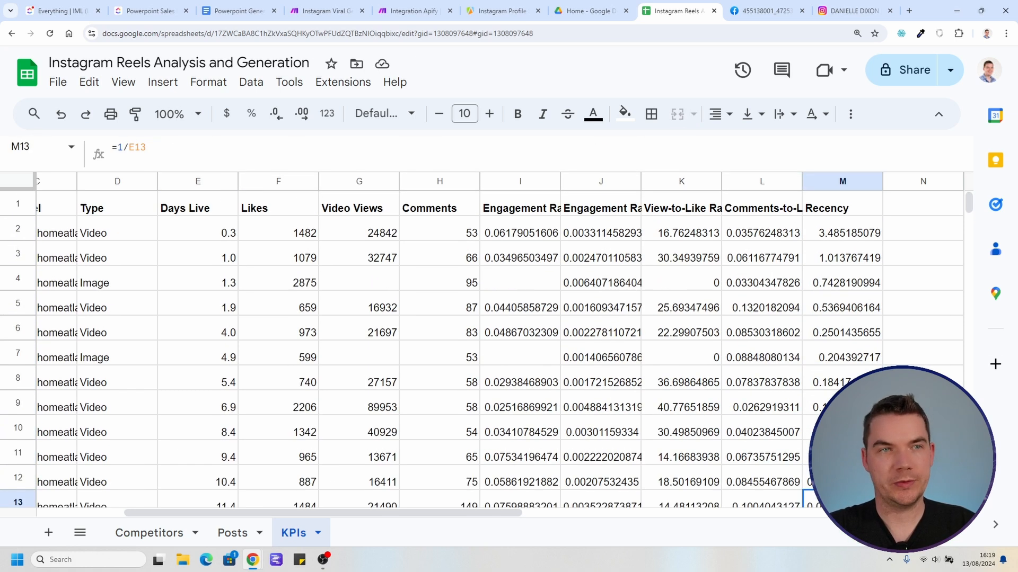
Step: Review the KPI headers and formulas in columns I to M, from the engagement rates to Recency
drag(520, 208, 848, 208)
click(601, 233)
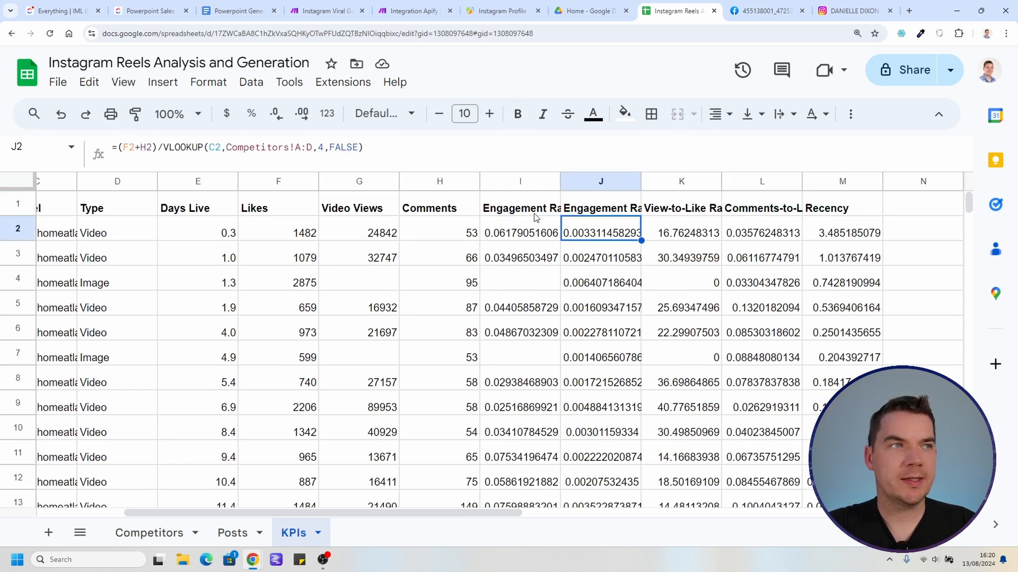
click(604, 208)
click(697, 208)
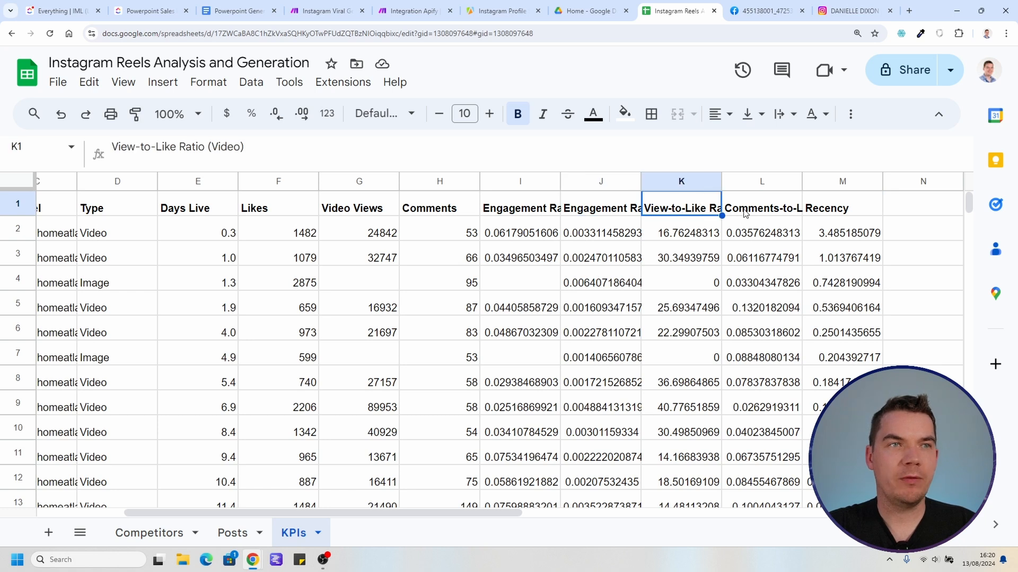
click(773, 208)
click(837, 210)
click(834, 241)
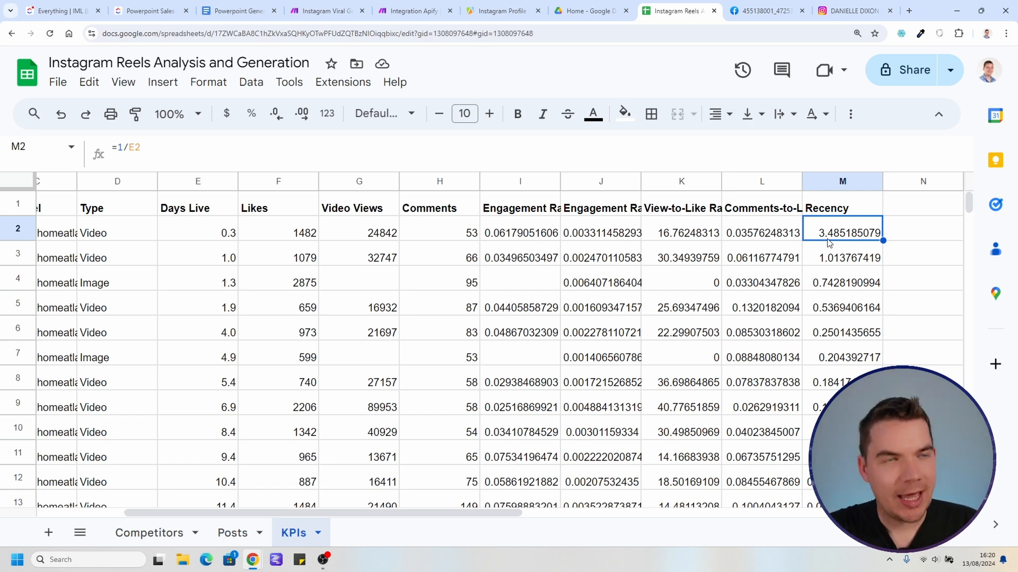
scroll(835, 317, down, 2)
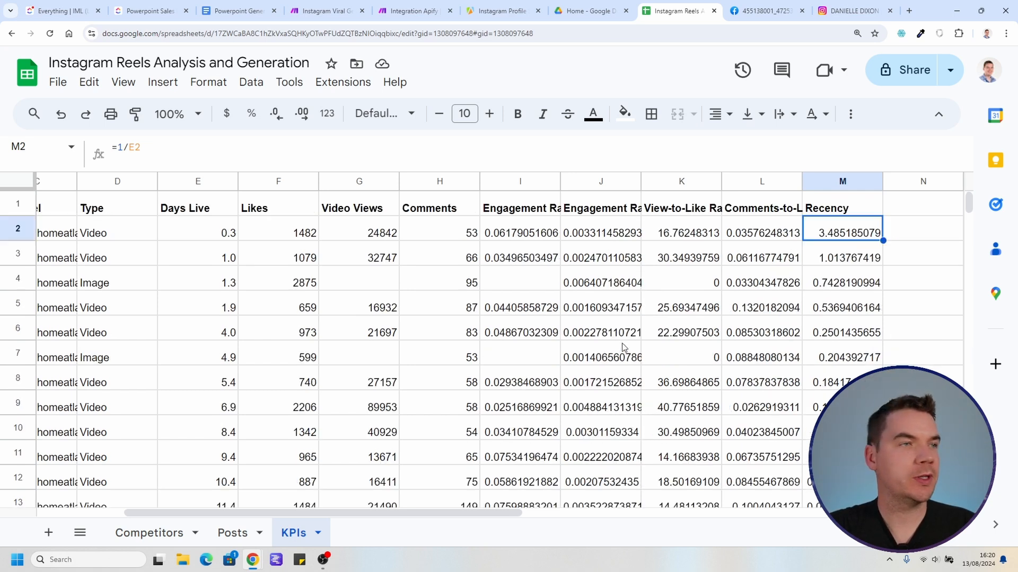
scroll(335, 405, up, 2)
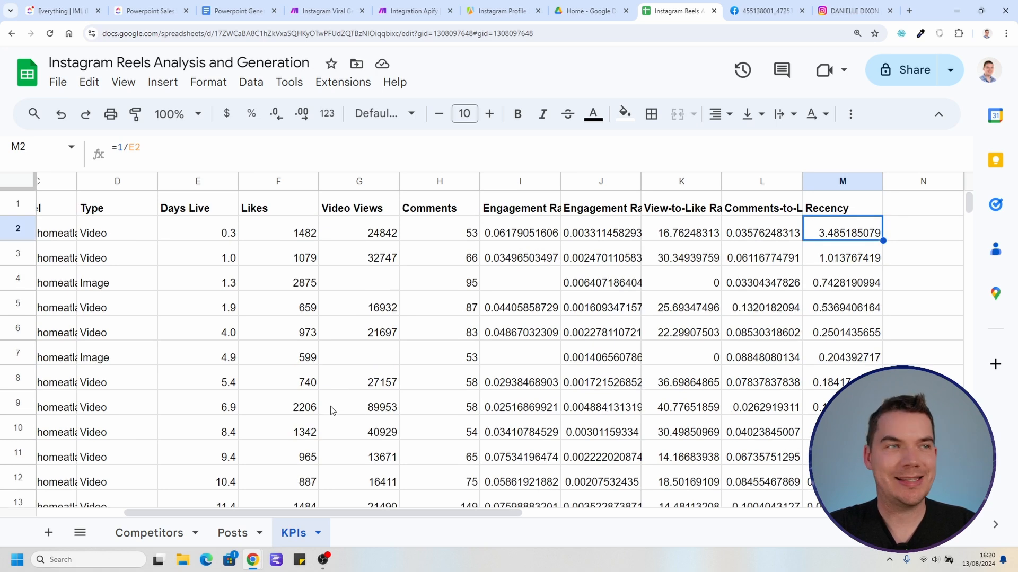
scroll(265, 443, down, 2)
scroll(206, 459, up, 2)
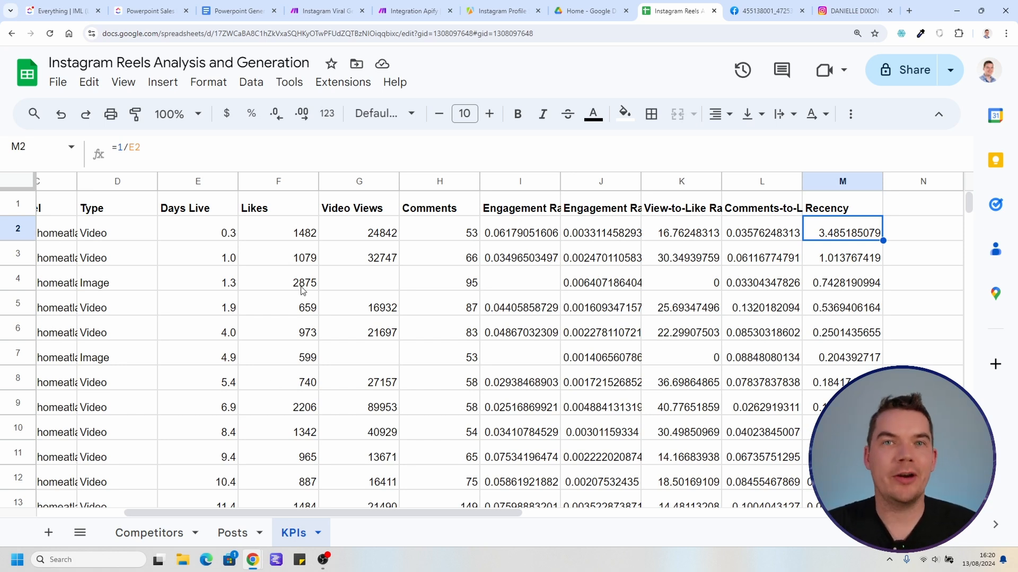
Step: Insert an empty column directly after each of Engagement Rate (Videos), Engagement Rate (All) and View-to-Like Ratio
click(614, 233)
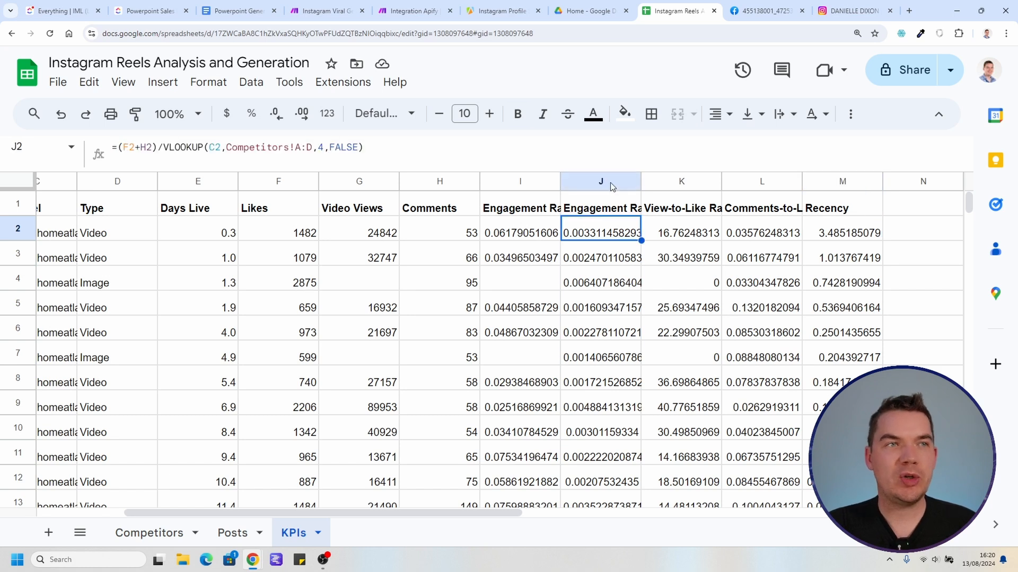
click(608, 181)
right_click(608, 181)
click(689, 244)
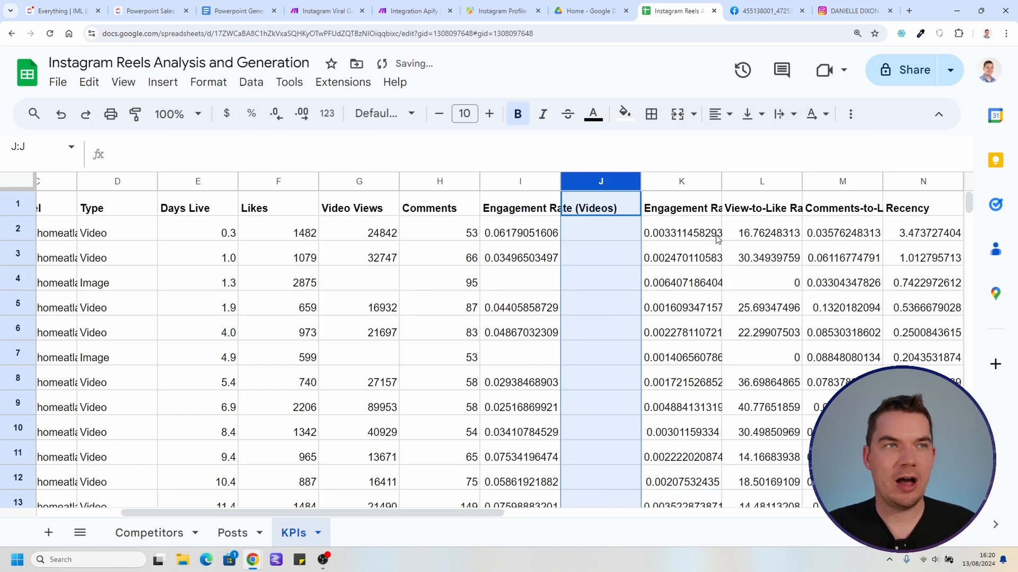
click(766, 233)
click(763, 181)
right_click(764, 181)
click(837, 247)
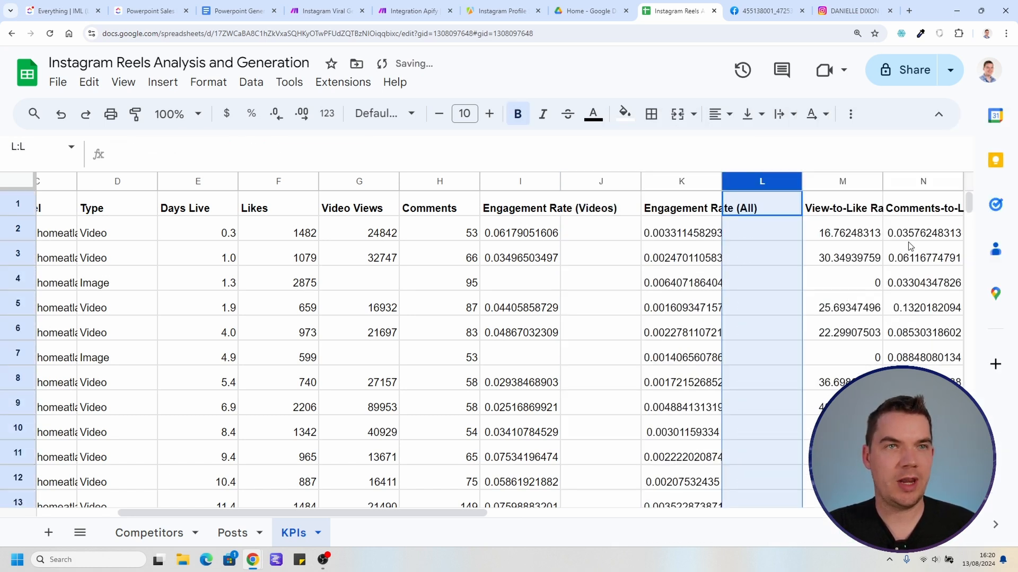
click(902, 182)
right_click(902, 182)
click(949, 244)
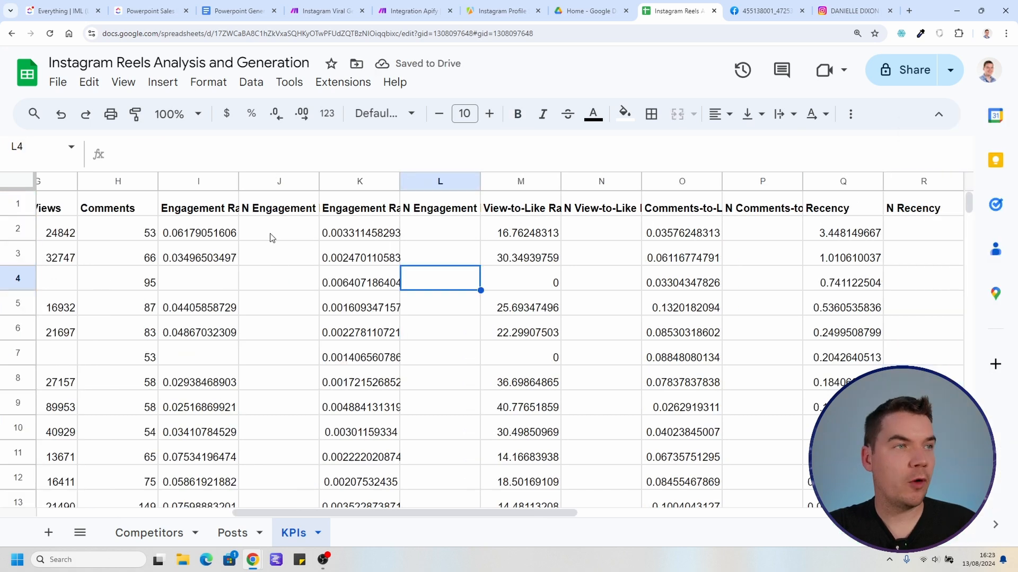
Step: Enter the normalisation formula =IF(ISNUMBER(I2), (I2 - MIN(I:I)) / (MAX(I:I) - MIN(I:I)), 0) in J2
click(279, 232)
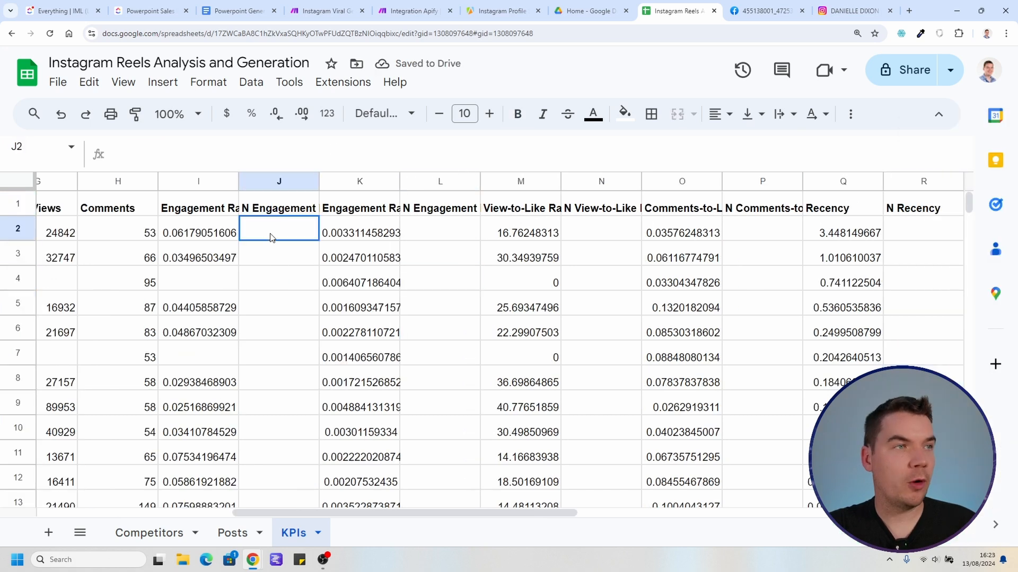
click(265, 143)
key(ctrl+plus)
key(ctrl+plus)
key(ctrl+plus)
key(ctrl+plus)
key(ctrl+plus)
key(ctrl+plus)
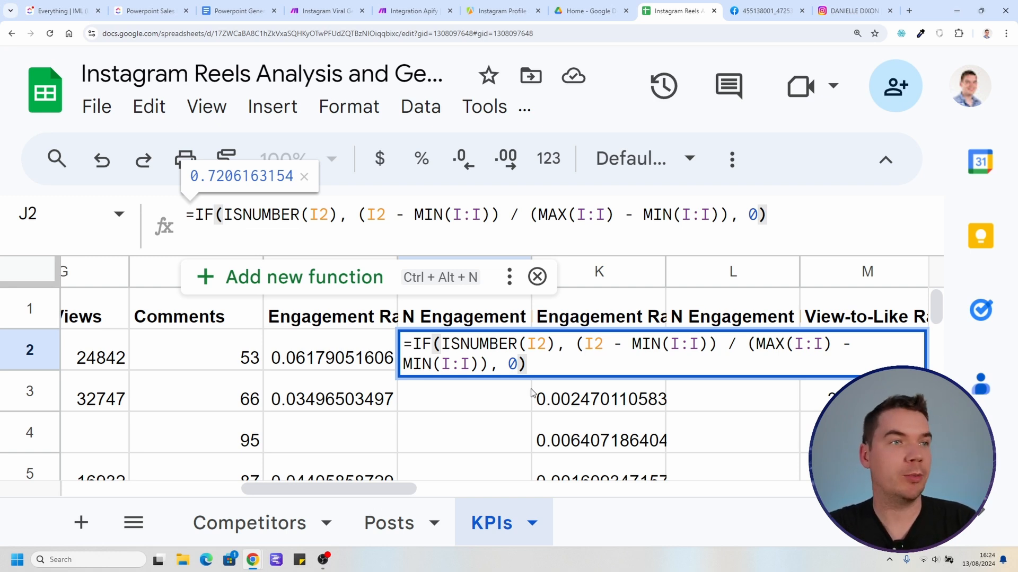
key(Return)
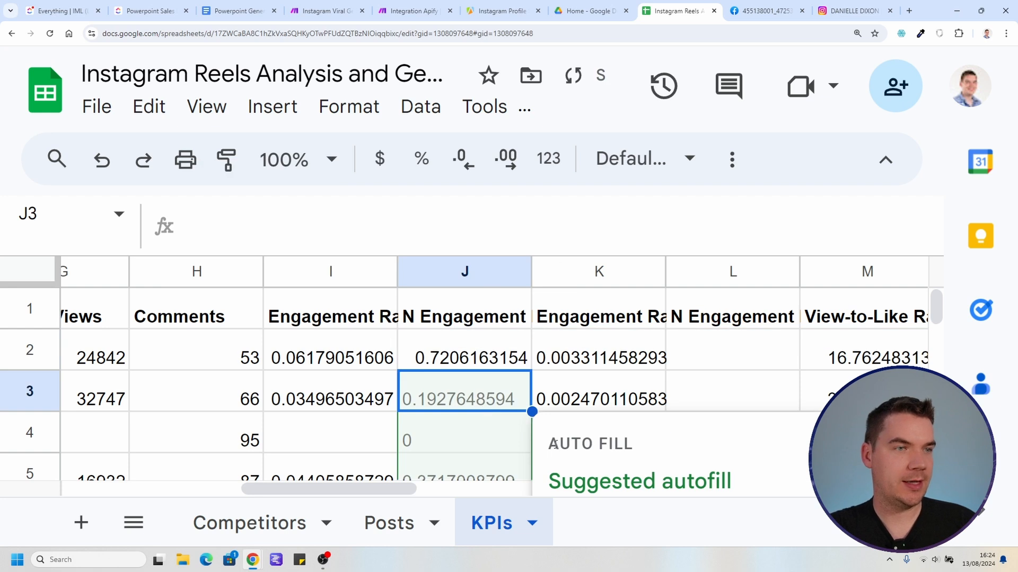
scroll(554, 444, down, 2)
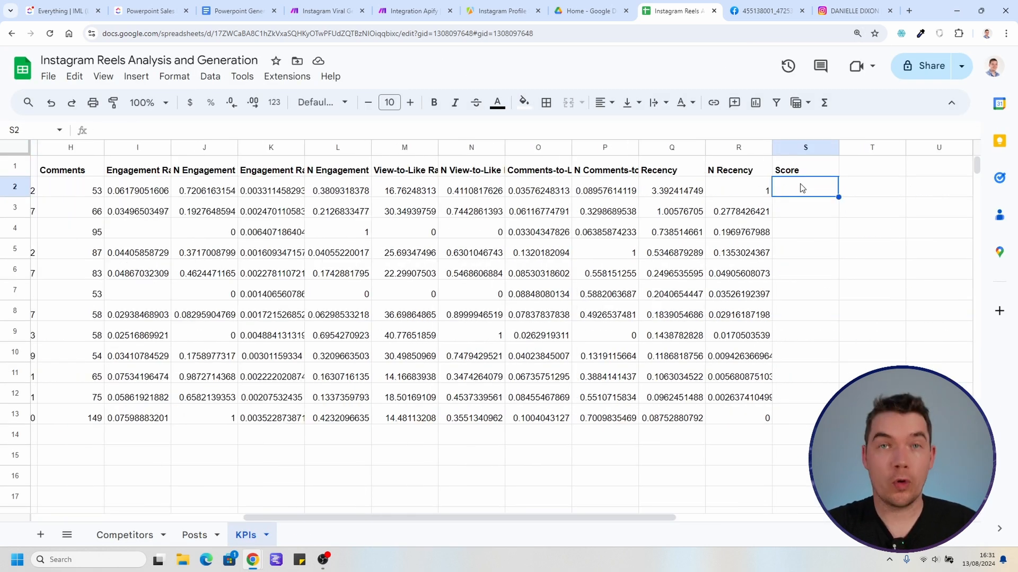
Step: Enter =(IF(AND(ISNUMBER(J2), J2 <> 0), (0.3*J2) + (0.25*L2) + (0.05*(1/N2)) + (0.2*P2) + (0.2*R2), (0.6*L2) + (0.2*P2) + (0.2*R2)))*10 in S2 and fill it down
double_click(802, 188)
text(=(IF(AND(ISNUMBER(J2), J2 <> 0), (0.3*J2) + (0.25*L2) + (0.05*(1/N2)) + (0.2*P2) + (0.2*R2), (0.6*L2) + (0.2*P2) + (0.2*R2)))*10)
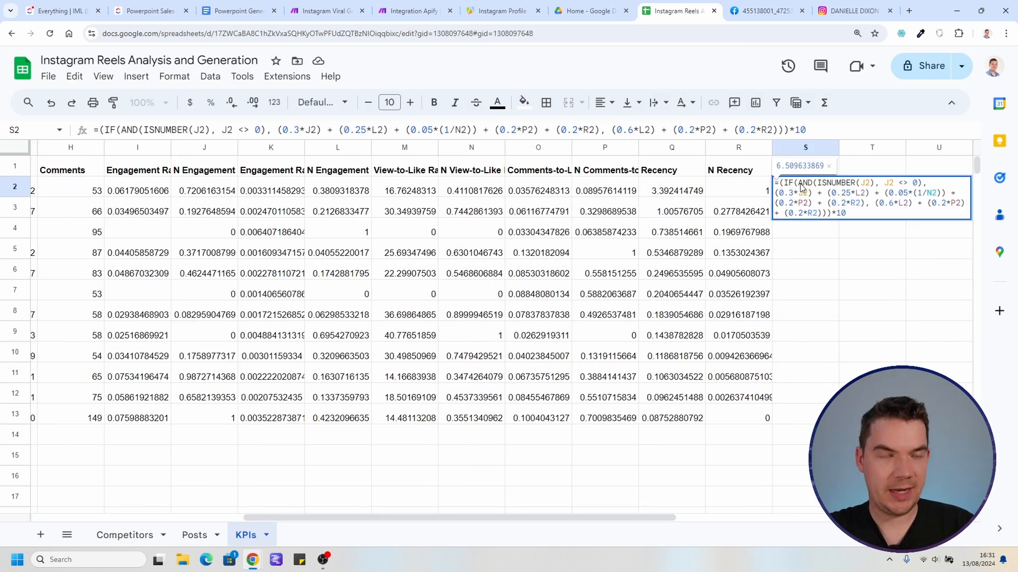
key(Return)
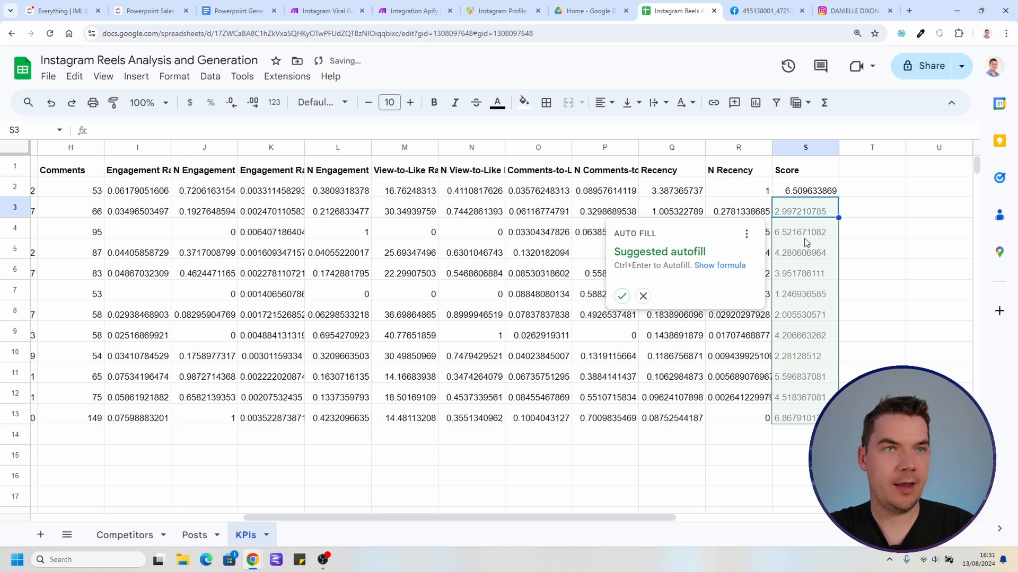
click(622, 295)
click(893, 247)
Step: Reduce the Score values in column S to one decimal place
click(805, 147)
click(230, 106)
click(230, 107)
click(230, 107)
click(230, 107)
click(230, 106)
click(230, 107)
click(230, 106)
click(230, 104)
Step: Apply a white-to-green conditional-formatting color scale to the Score column S, with the highest scores in green
click(804, 192)
click(805, 148)
right_click(790, 150)
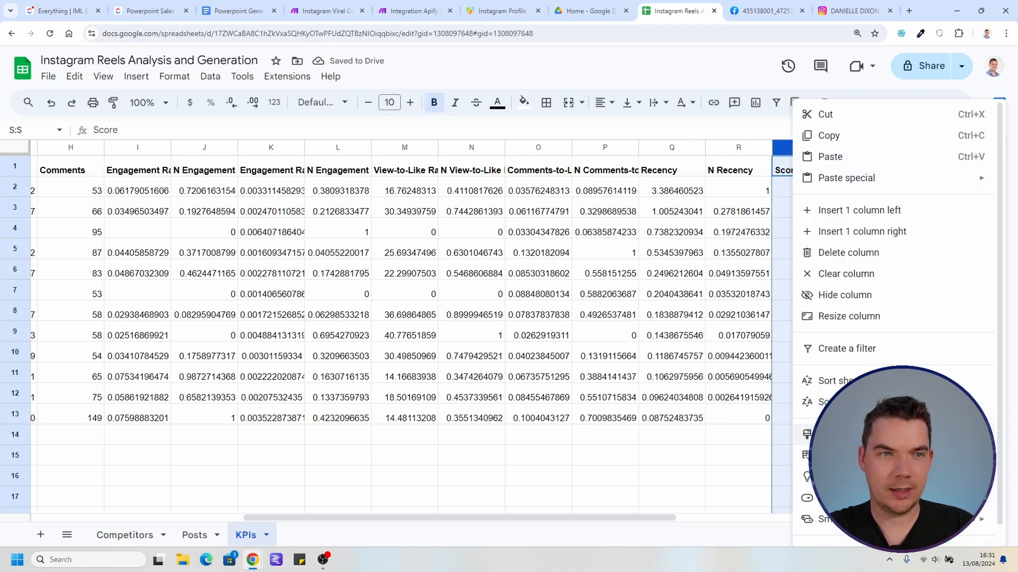
click(837, 434)
click(909, 142)
click(836, 289)
click(872, 257)
click(949, 535)
Step: Examine the weights in the Score formula in S2 and compare the scores with the posts' KPI columns
click(800, 185)
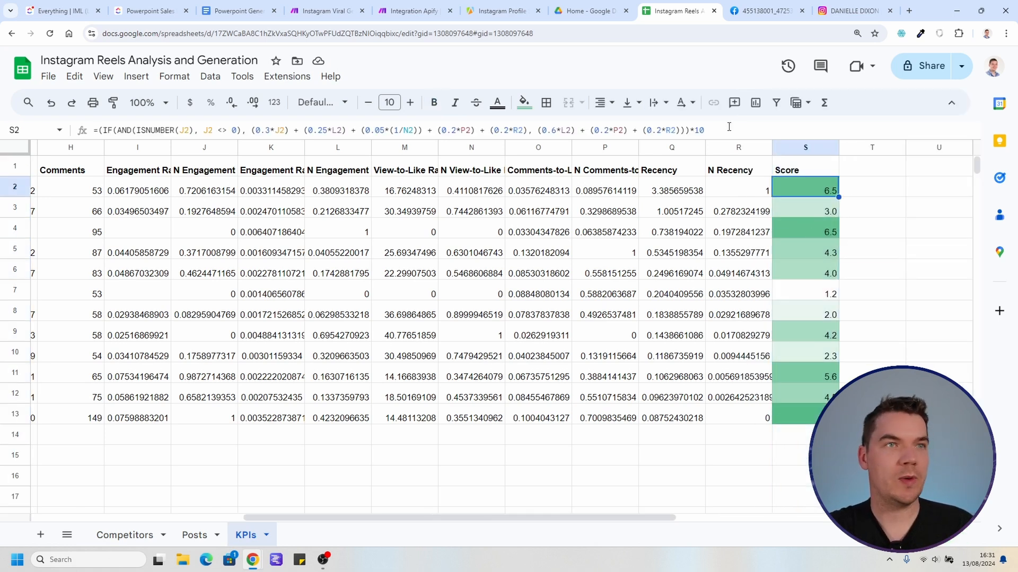
key(ctrl+plus)
key(ctrl+plus)
key(ctrl+plus)
key(ctrl+plus)
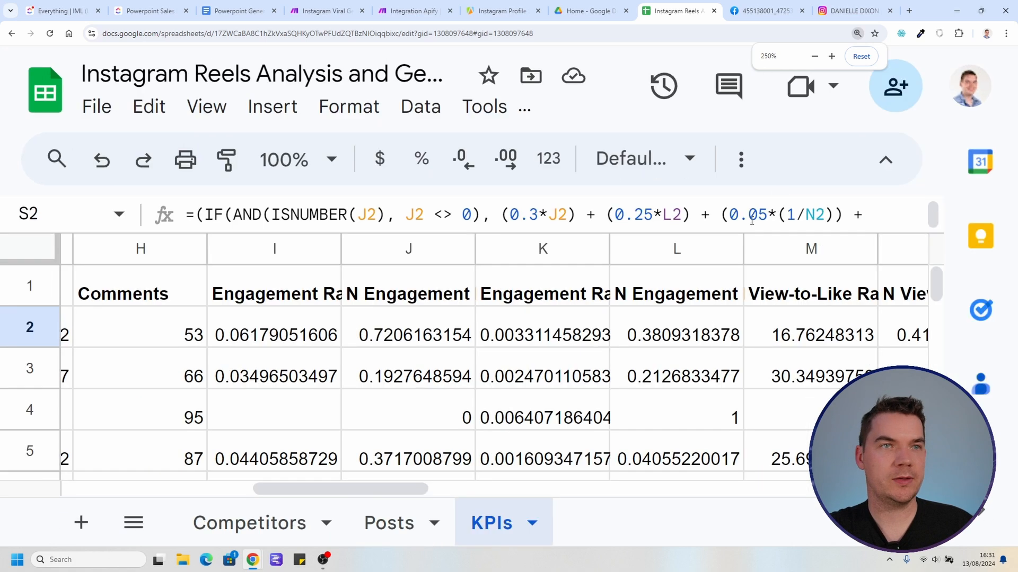
drag(747, 232, 742, 339)
click(750, 270)
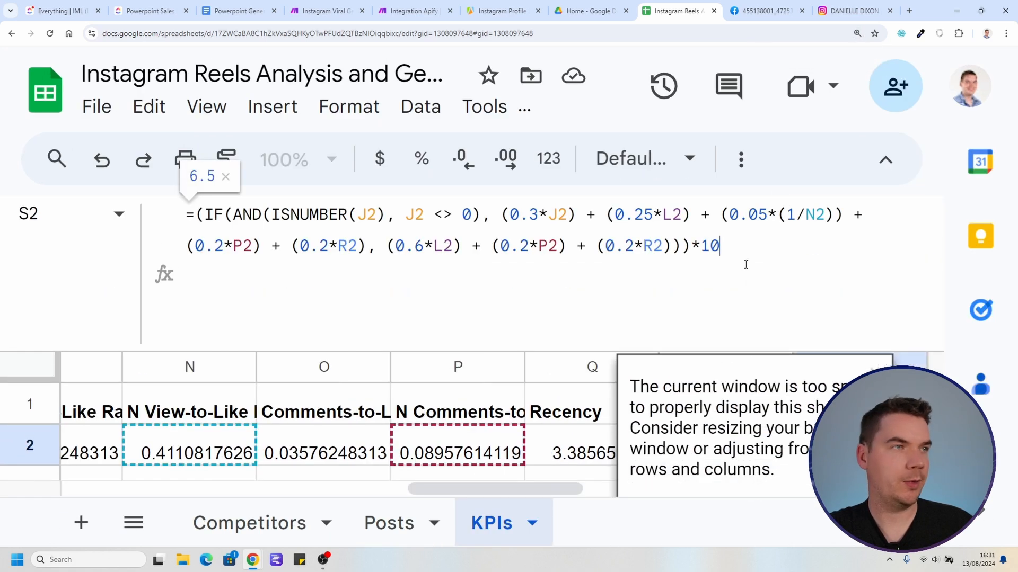
drag(538, 214, 510, 214)
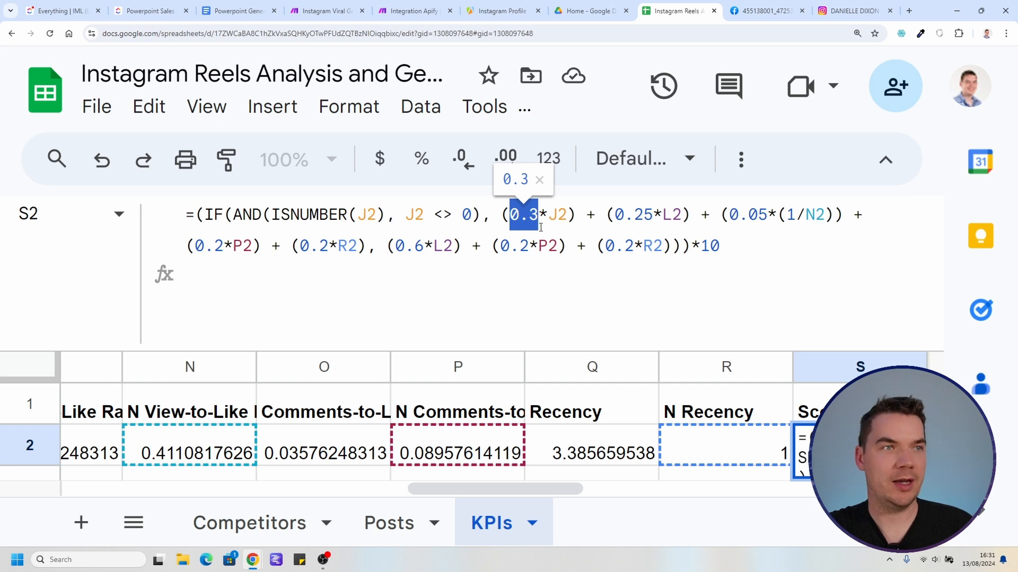
click(644, 215)
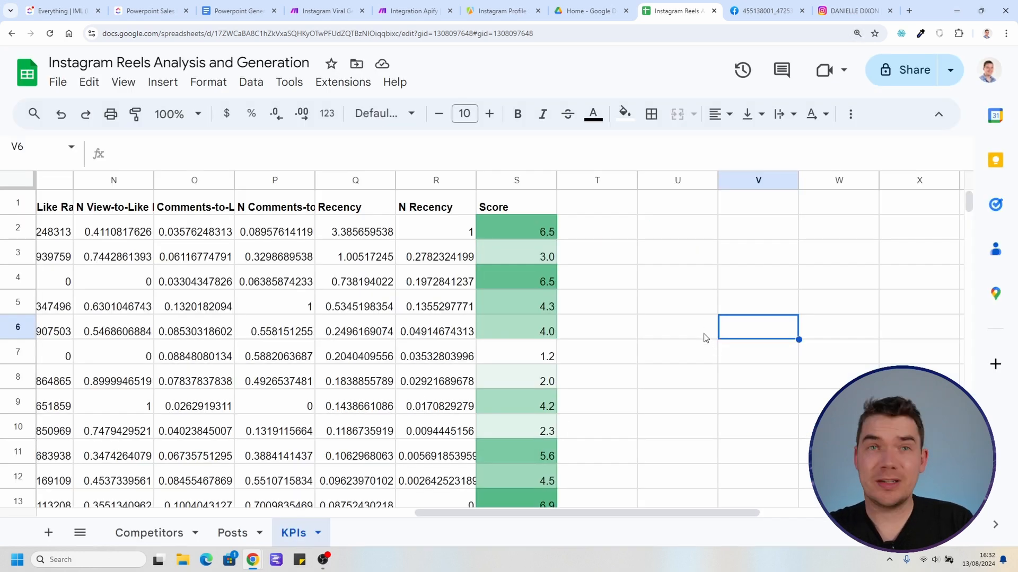
key(ctrl+0)
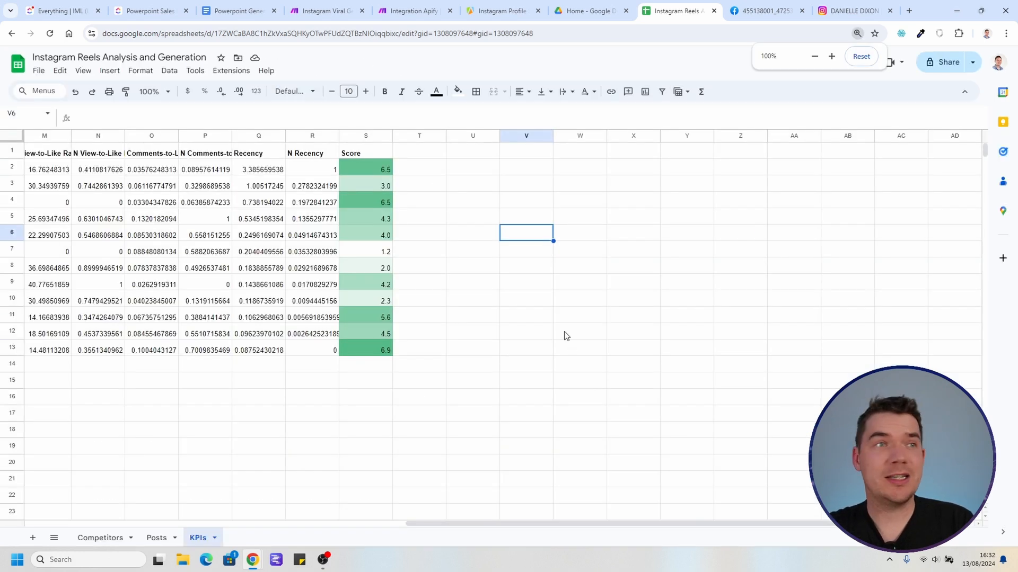
drag(462, 525, 222, 517)
key(ctrl+plus)
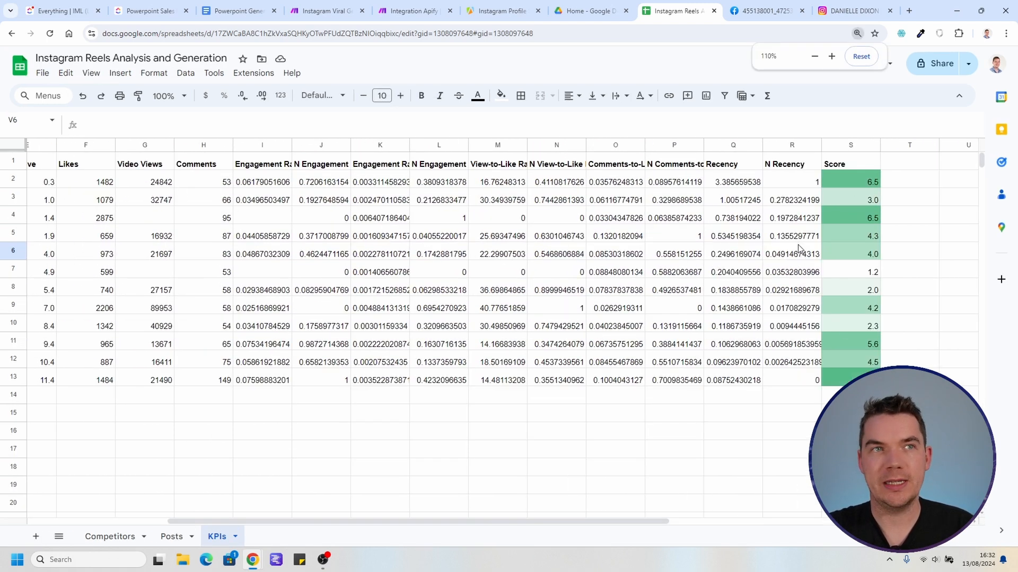
click(836, 183)
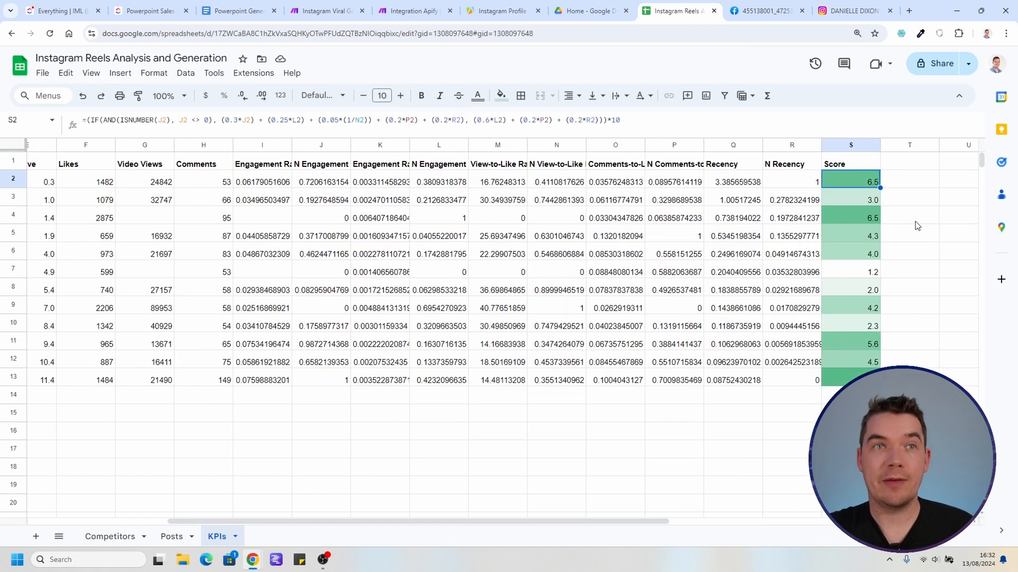
click(900, 235)
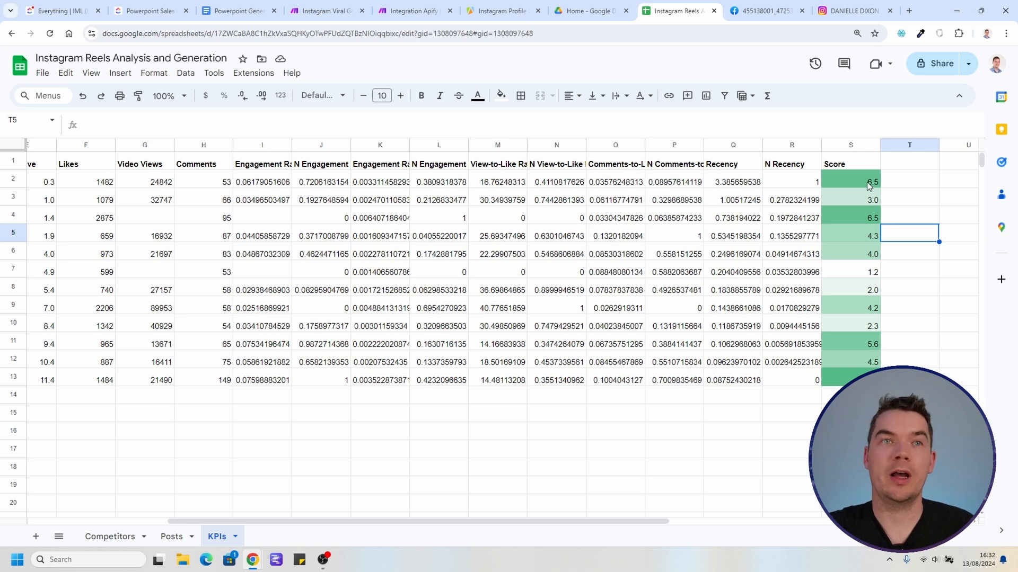
Step: Add the column headers URL in T1 and Image in U1
click(914, 163)
text(Im)
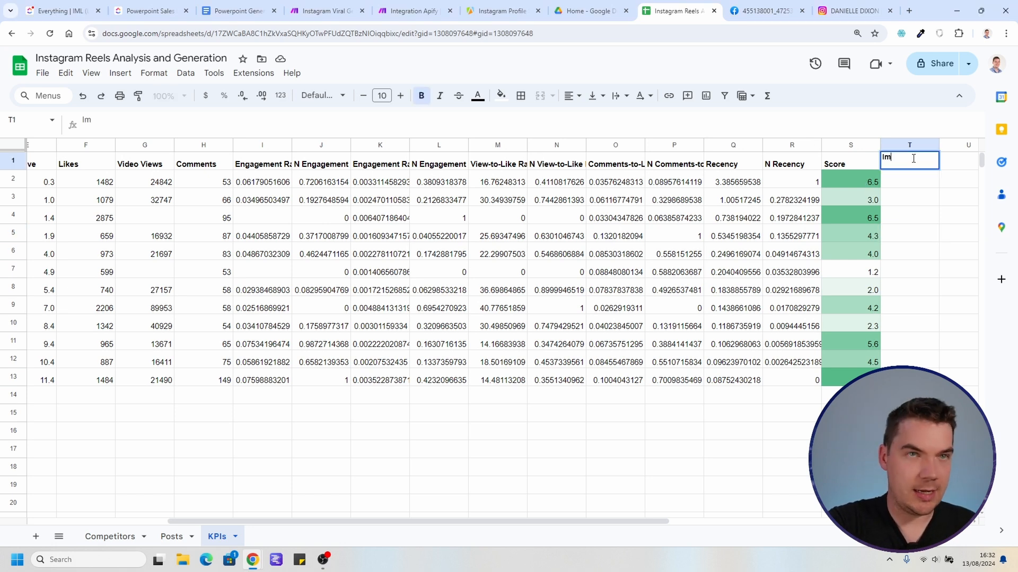
text(URL)
key(Tab)
text(Image)
key(Return)
Step: Link T2 to the first post's URL on the Posts sheet with =Posts!I2
text(=)
click(171, 536)
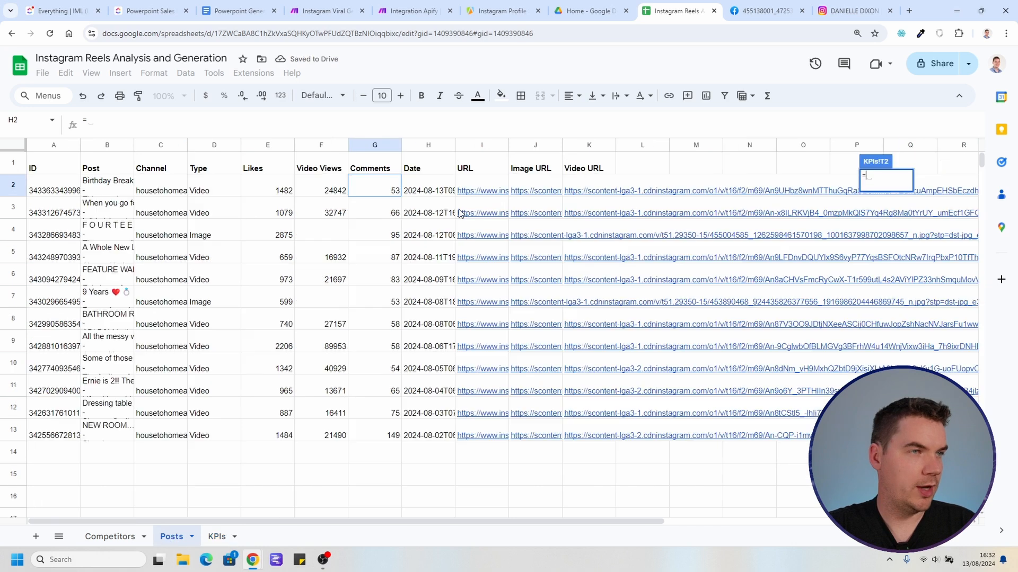
click(505, 191)
key(Return)
Step: Link U2 to the first post's image URL on the Posts sheet with =Posts!J2
key(Right)
key(Right)
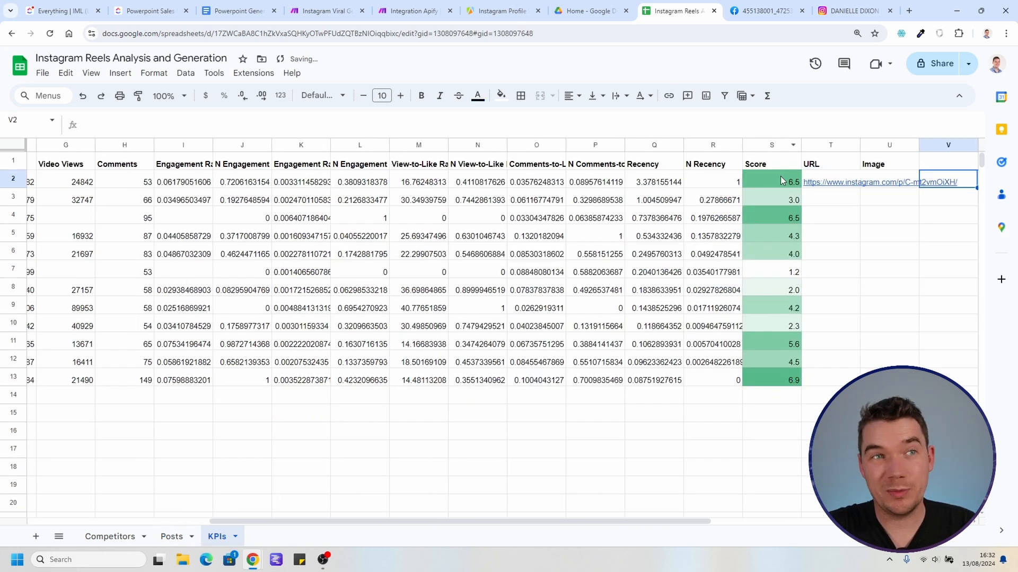
key(Left)
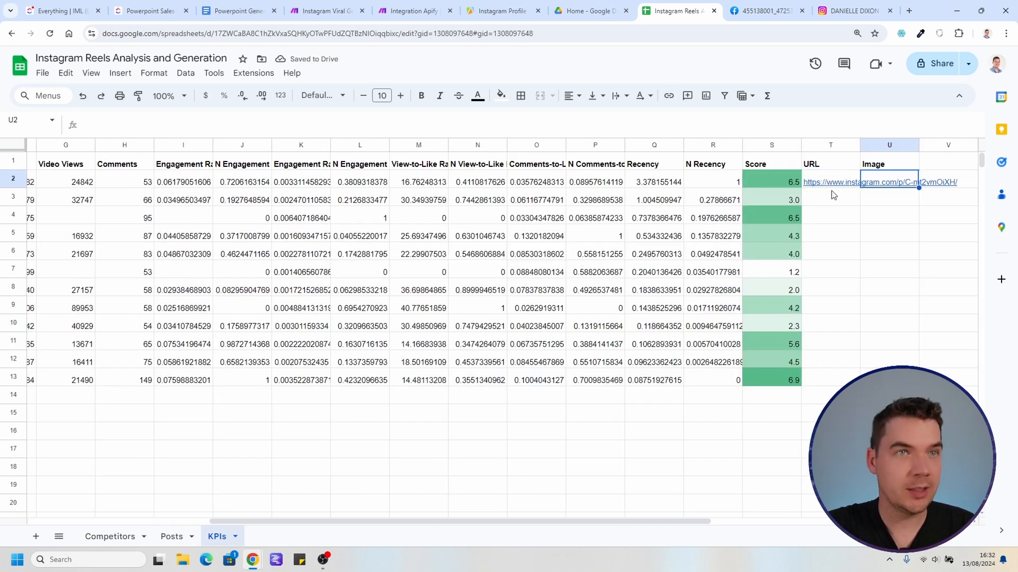
text(=)
click(171, 536)
click(549, 189)
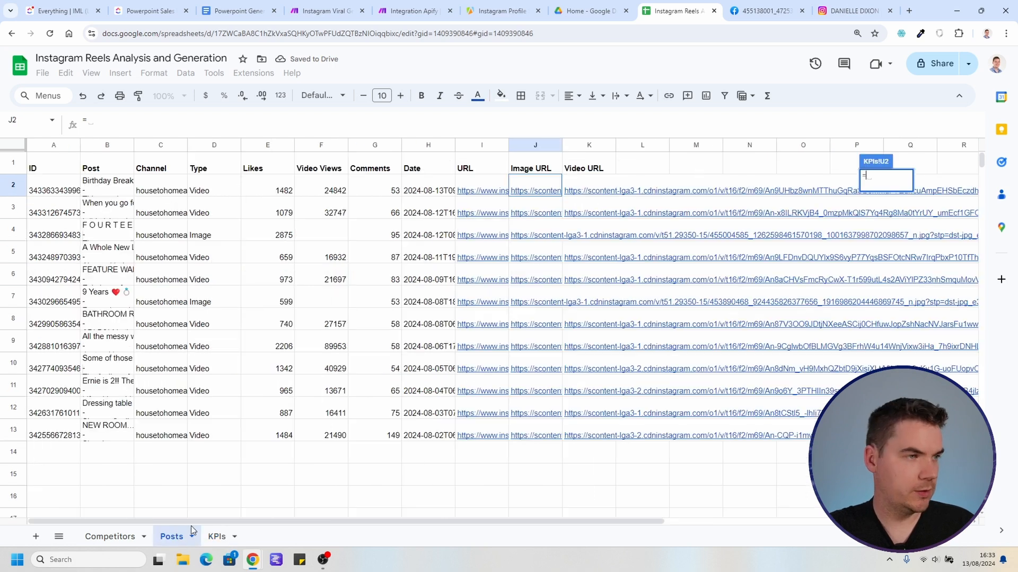
key(Return)
key(ctrl+plus)
key(ctrl+plus)
key(ctrl+plus)
key(ctrl+plus)
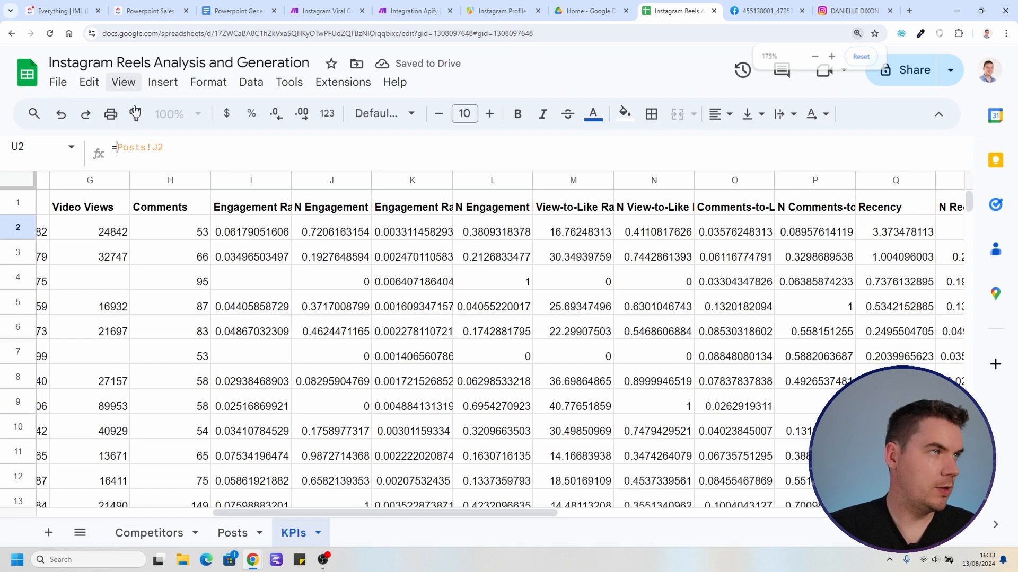
Step: Change the formula in U2 to =IMAGE(Posts!J2) and allow the sheet's formulas to exchange data with external parties
text(IMAGE()
key(End)
text())
key(Return)
key(ctrl+minus)
key(ctrl+minus)
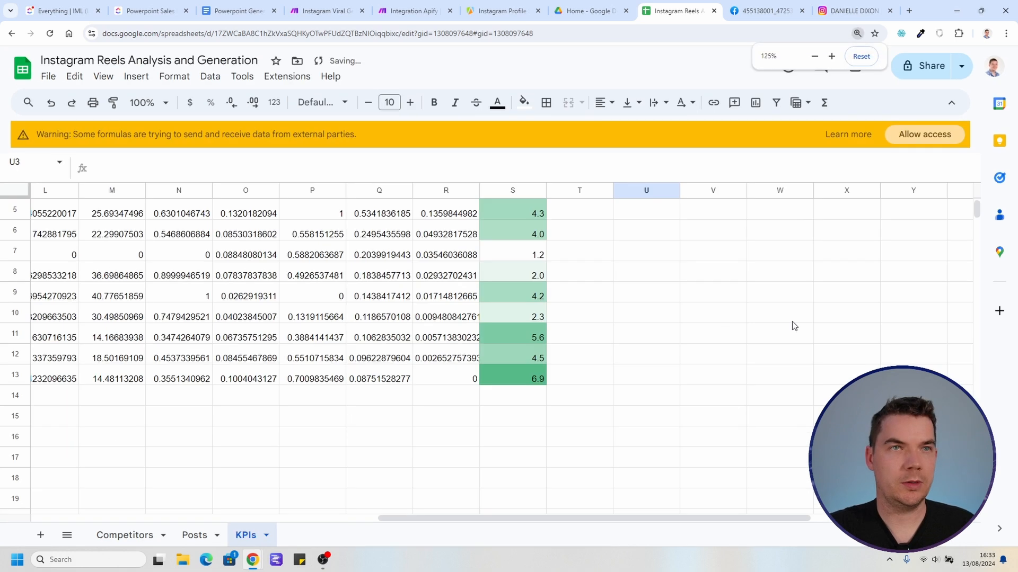
click(922, 136)
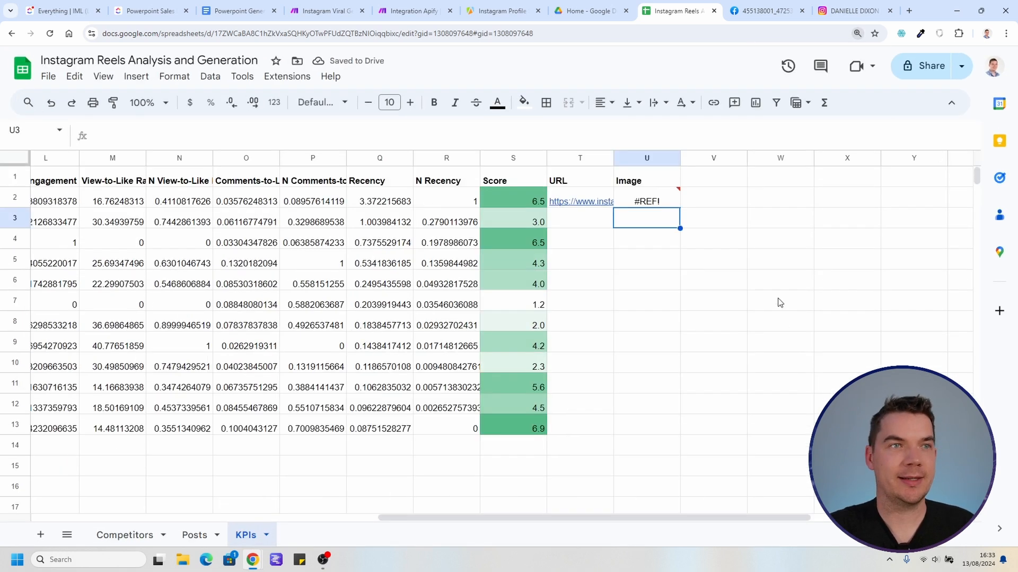
Step: Fill the URL and Image formulas from T2:U2 down to row 13 of the KPIs sheet
drag(15, 208, 16, 344)
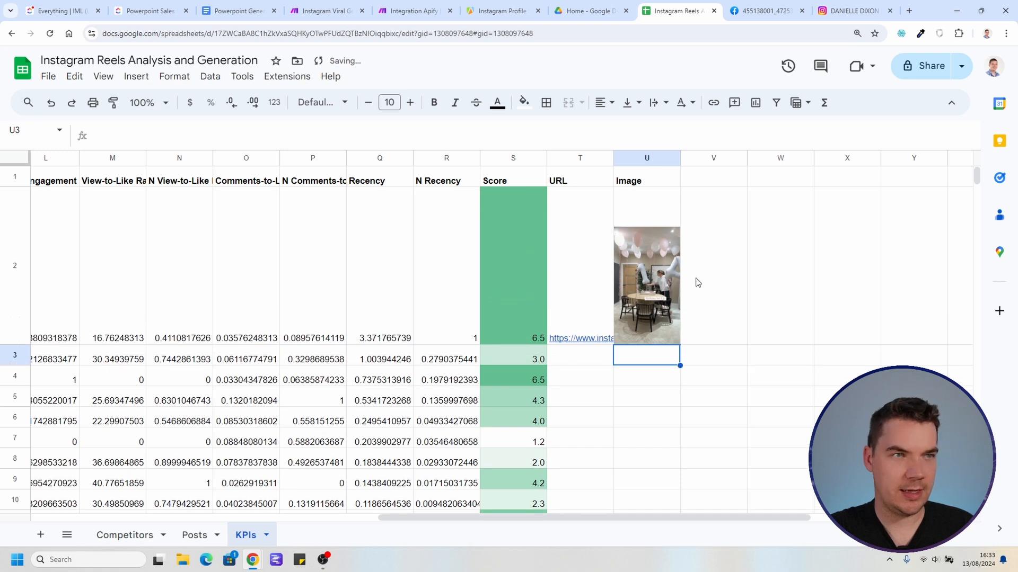
key(ctrl+z)
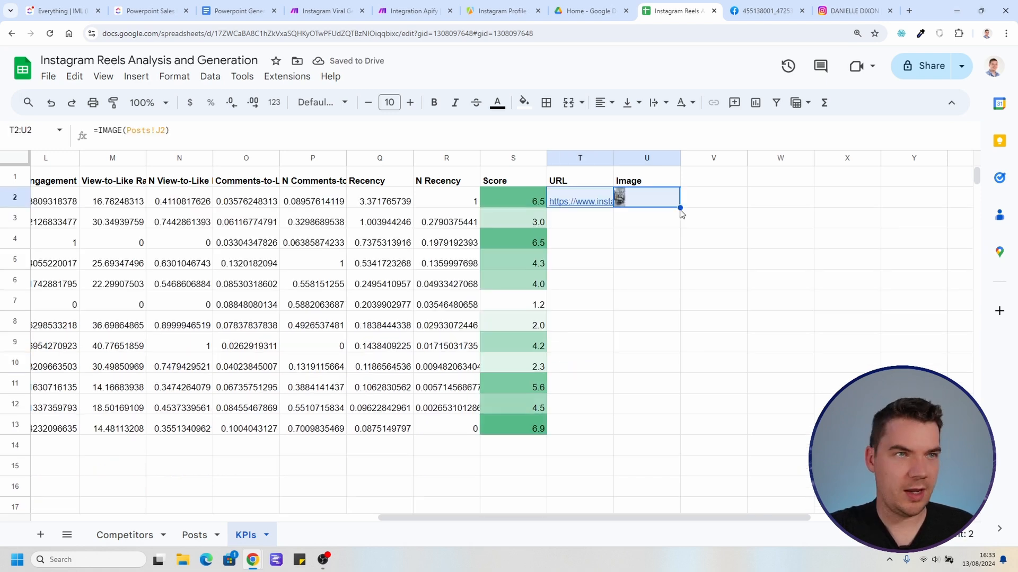
drag(680, 207, 648, 432)
click(913, 342)
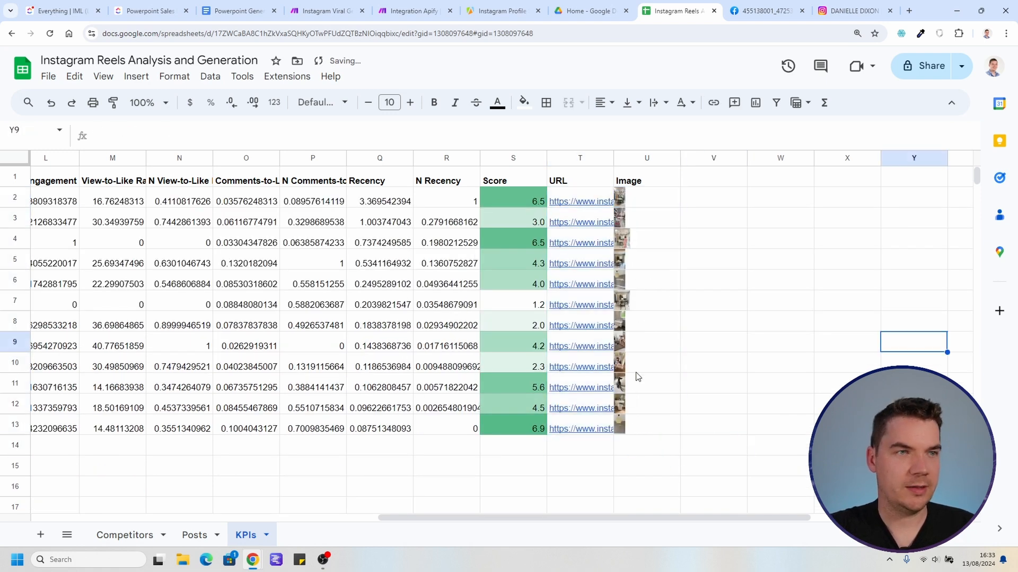
Step: Add a filter to the whole KPIs sheet and sort the posts by Score in descending order (Z to A)
key(ctrl+a)
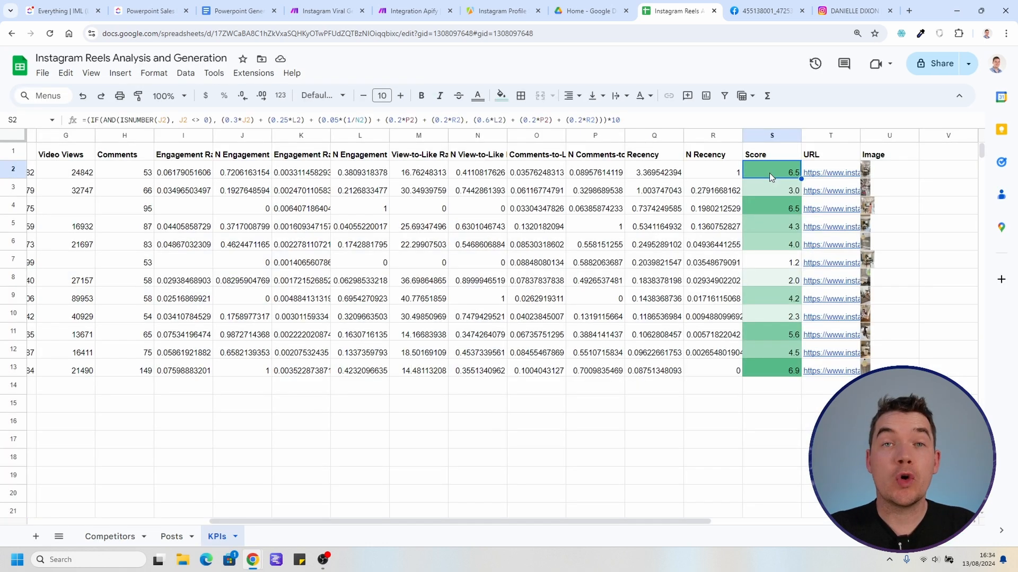
drag(889, 136, 3, 106)
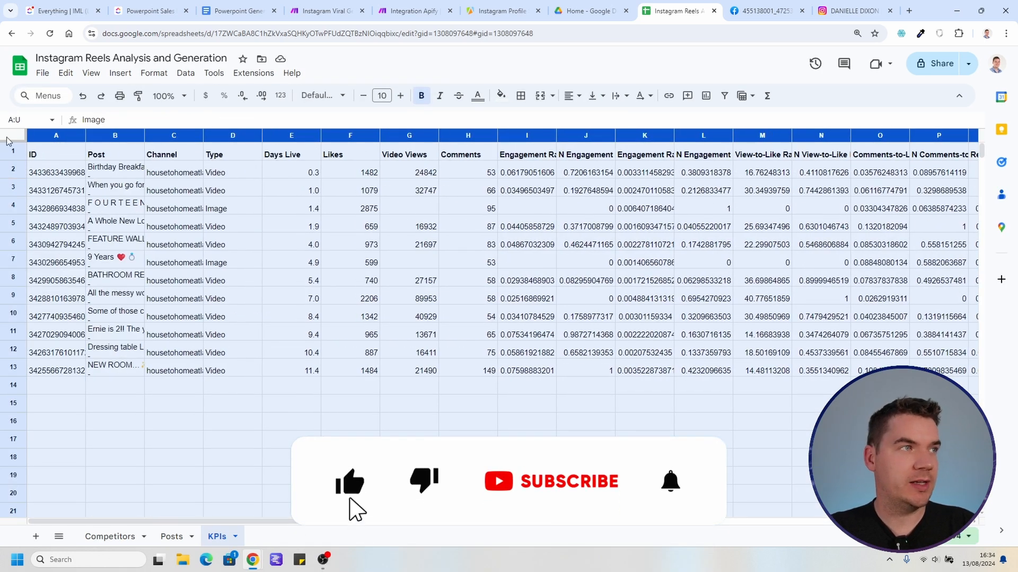
click(21, 136)
click(722, 101)
click(767, 173)
scroll(768, 173, right, 5)
click(853, 154)
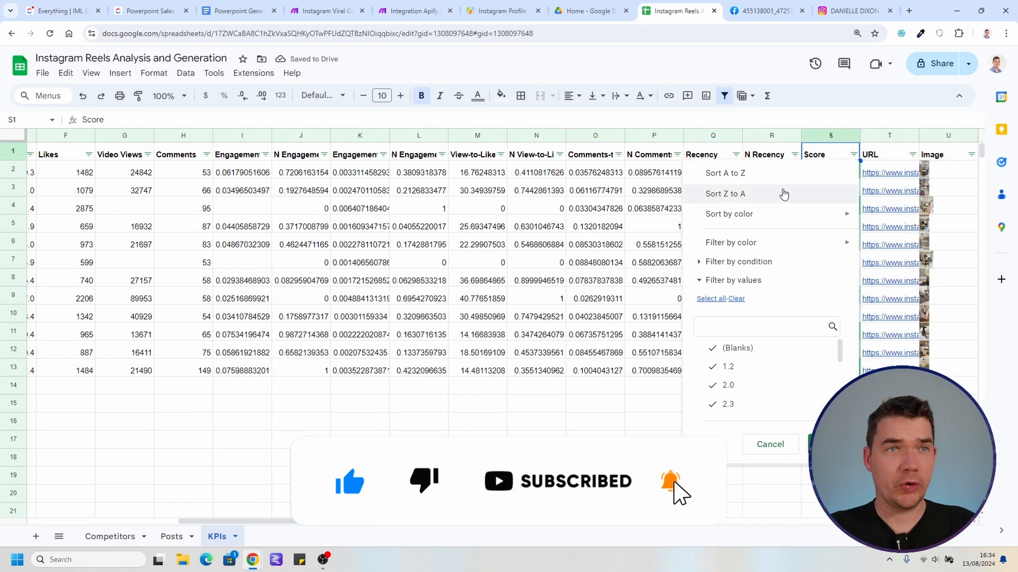
click(844, 194)
Step: Examine the four highest scores and view the top-scoring post on Instagram through its URL in T2
click(841, 179)
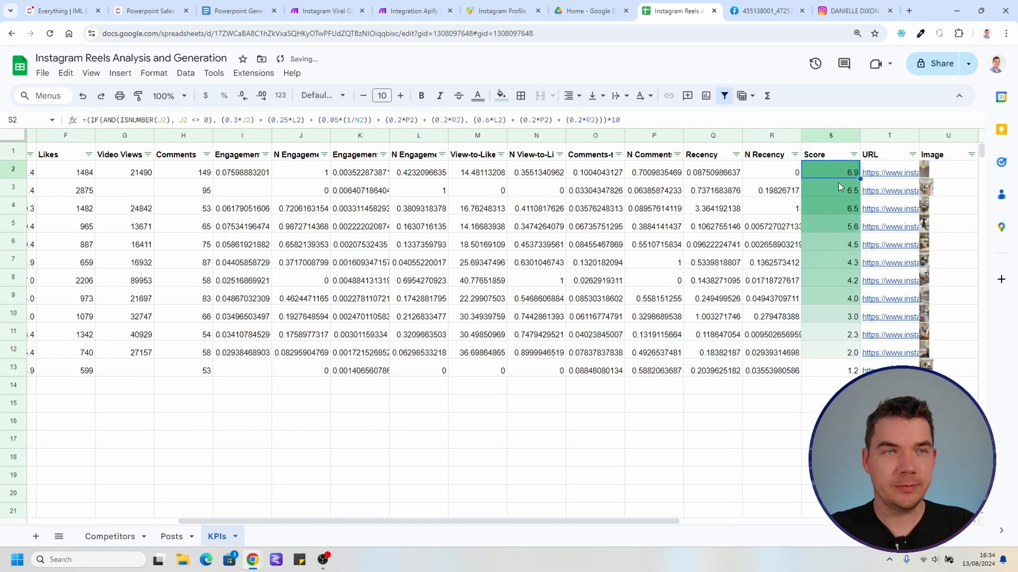
key(shift+Down)
key(shift+Down)
key(shift+Down)
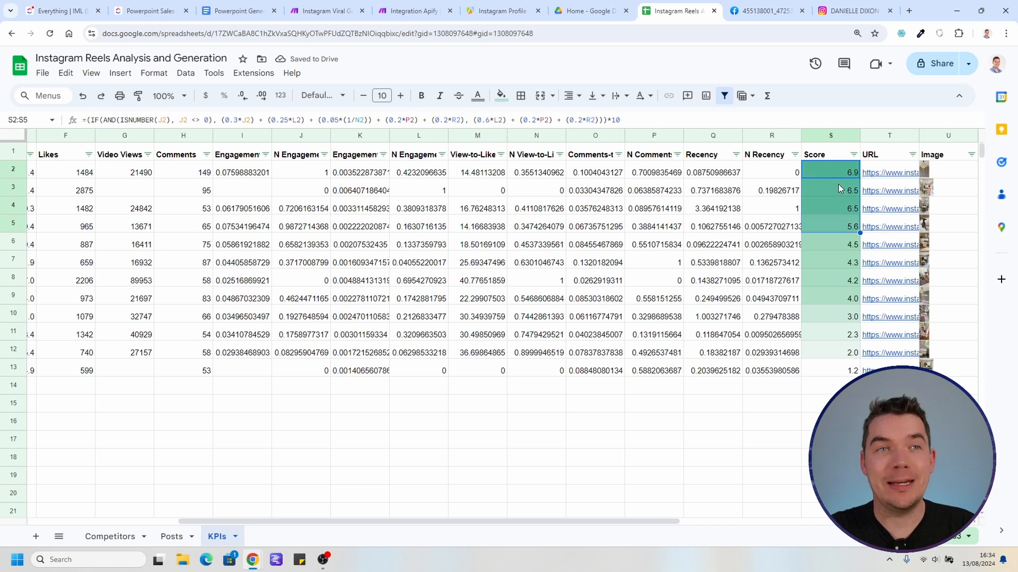
click(898, 175)
click(801, 194)
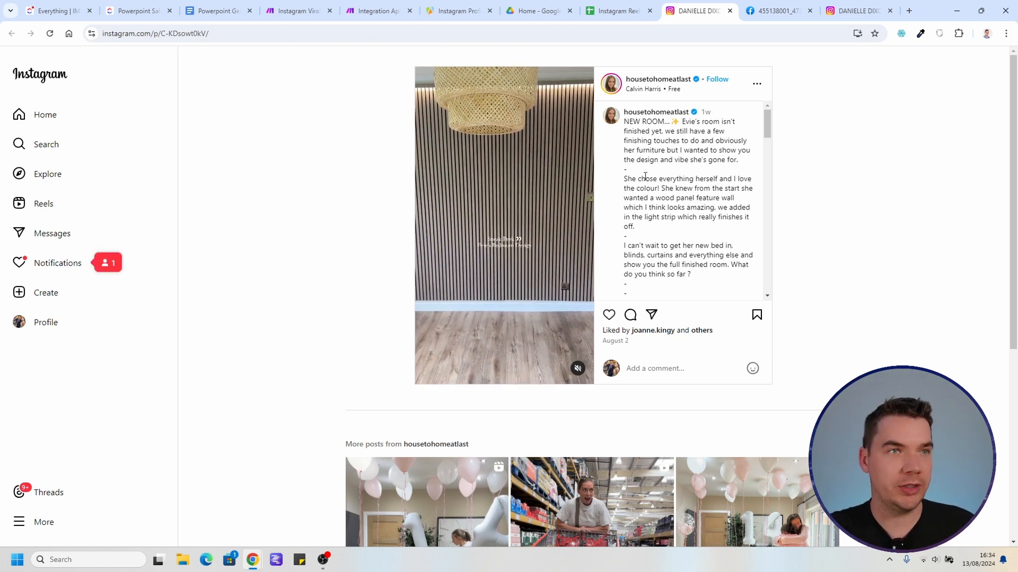
key(ctrl+w)
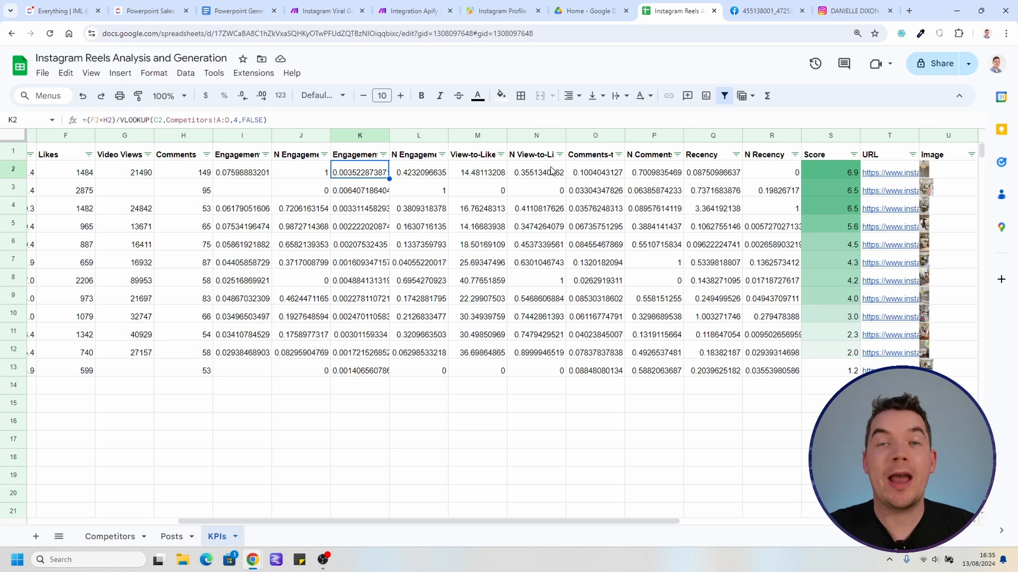
Step: In Make, append a Google Sheets Add a Row module targeting the KPIs sheet of Instagram Reels Analysis and Generation
click(400, 10)
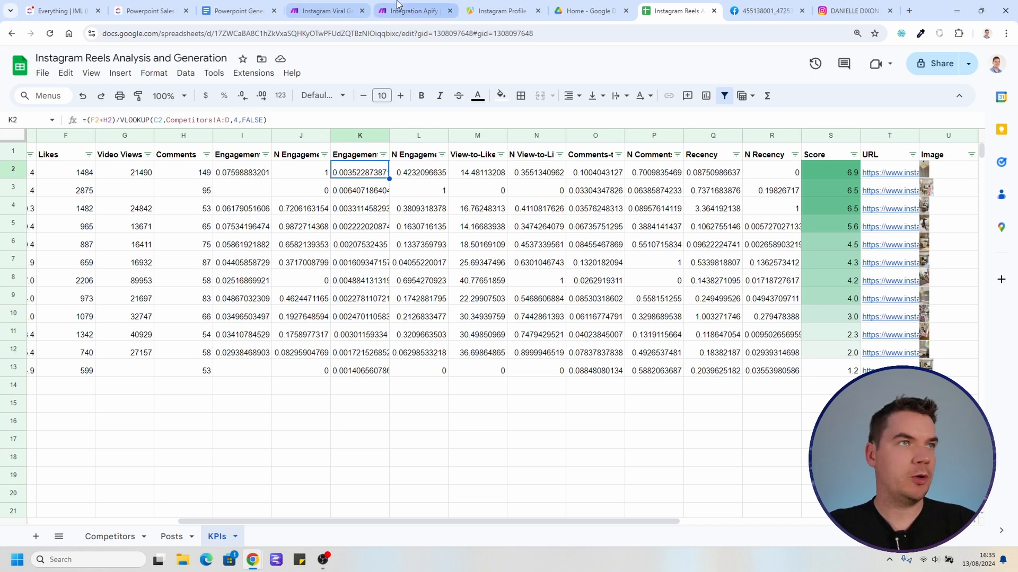
click(617, 274)
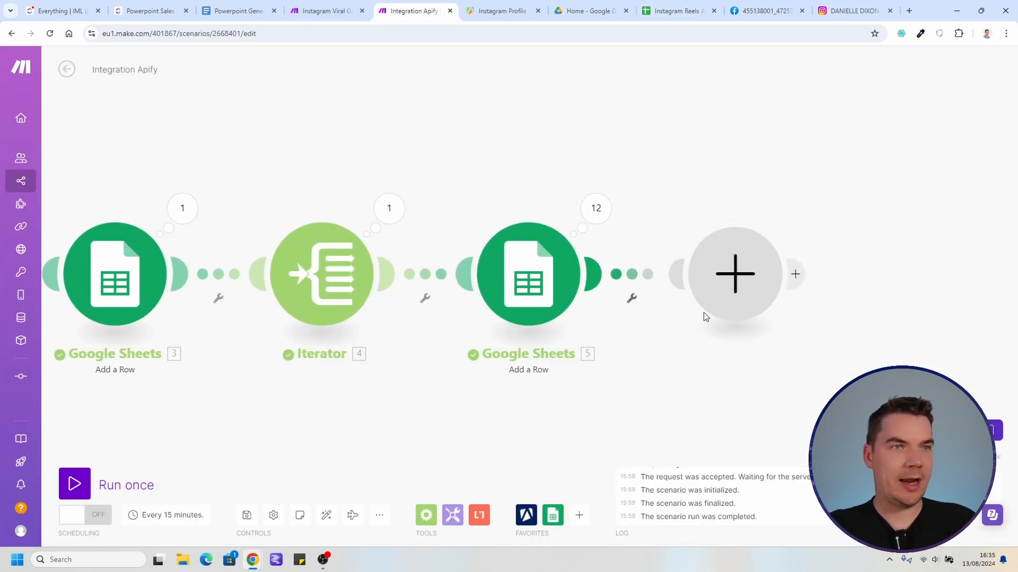
click(841, 229)
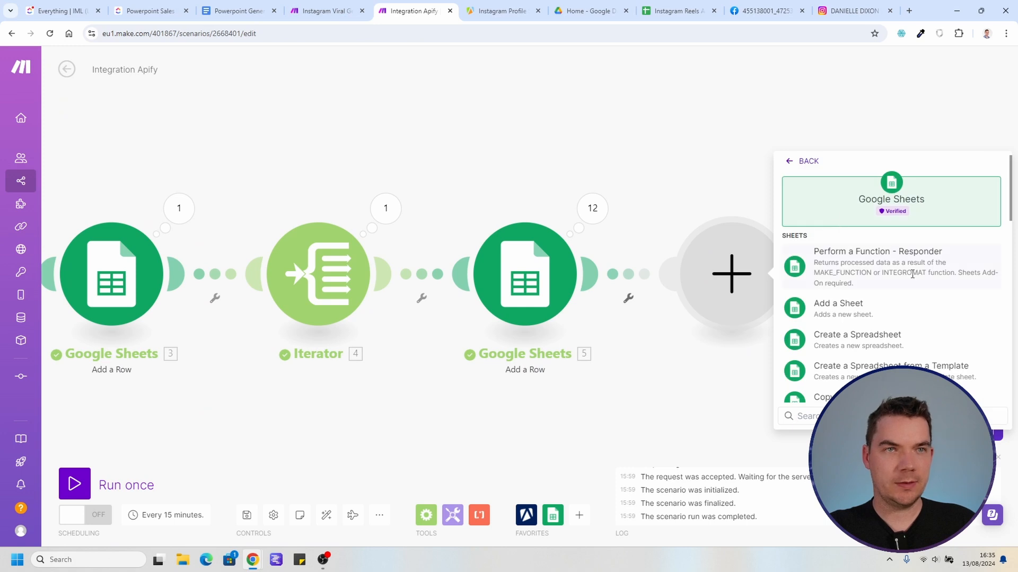
text(add)
click(847, 334)
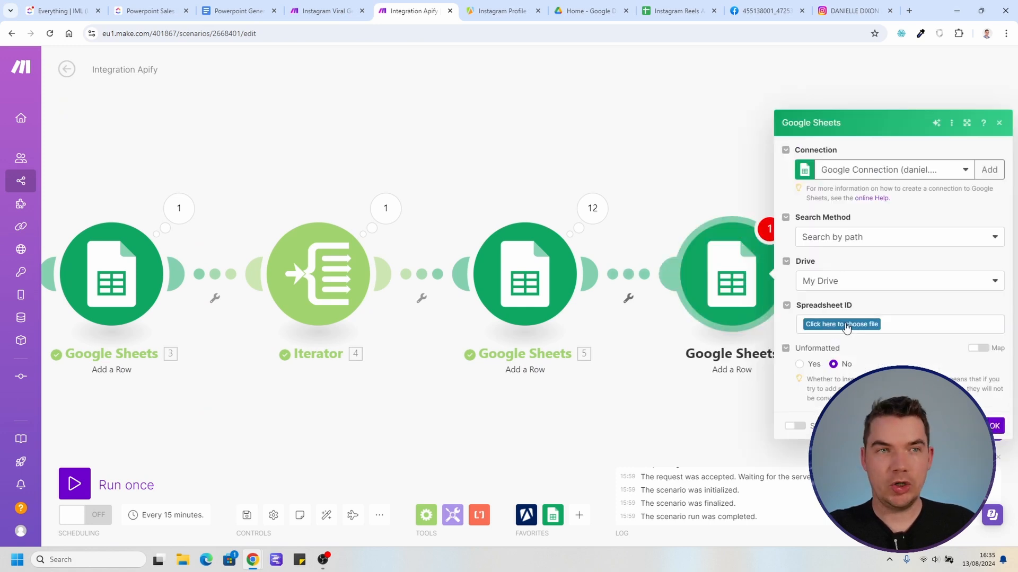
click(846, 325)
click(840, 340)
click(814, 365)
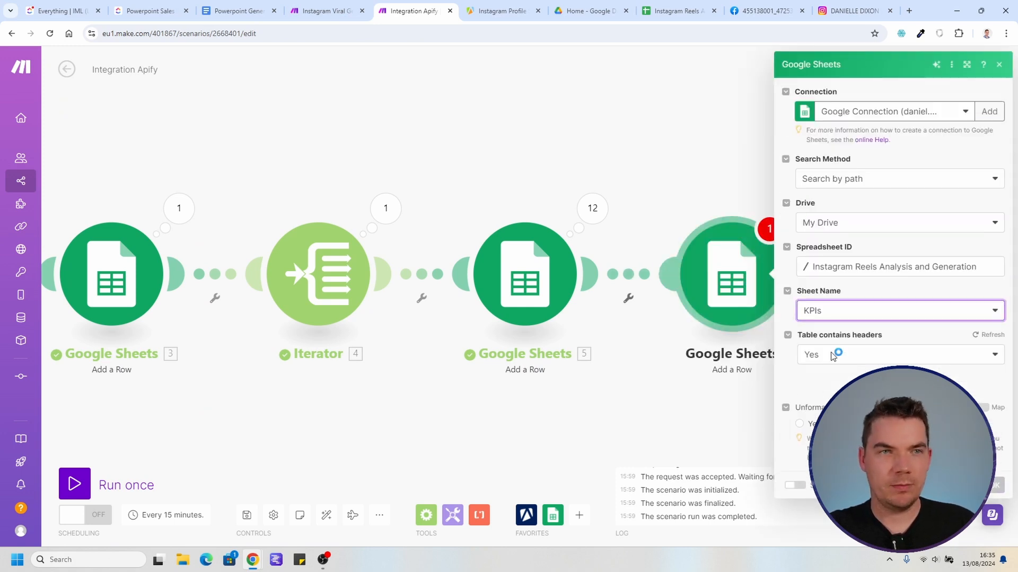
scroll(493, 354, down, 2)
scroll(454, 263, down, 1)
Step: Carry over the KPIs sheet's ID formula and set ID (A) to =Posts!A followed by module 5's Row Number
click(678, 10)
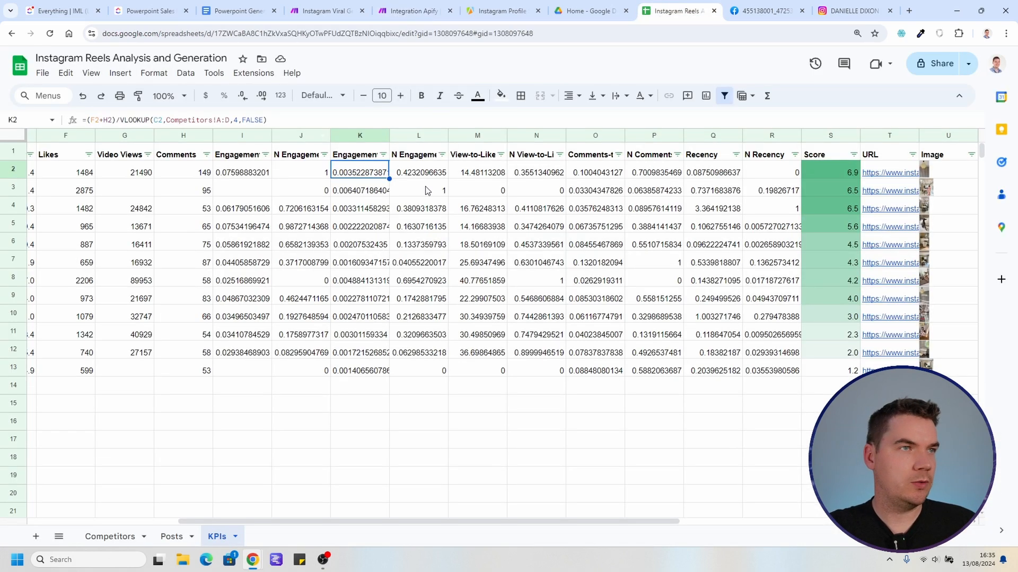
click(61, 170)
click(106, 120)
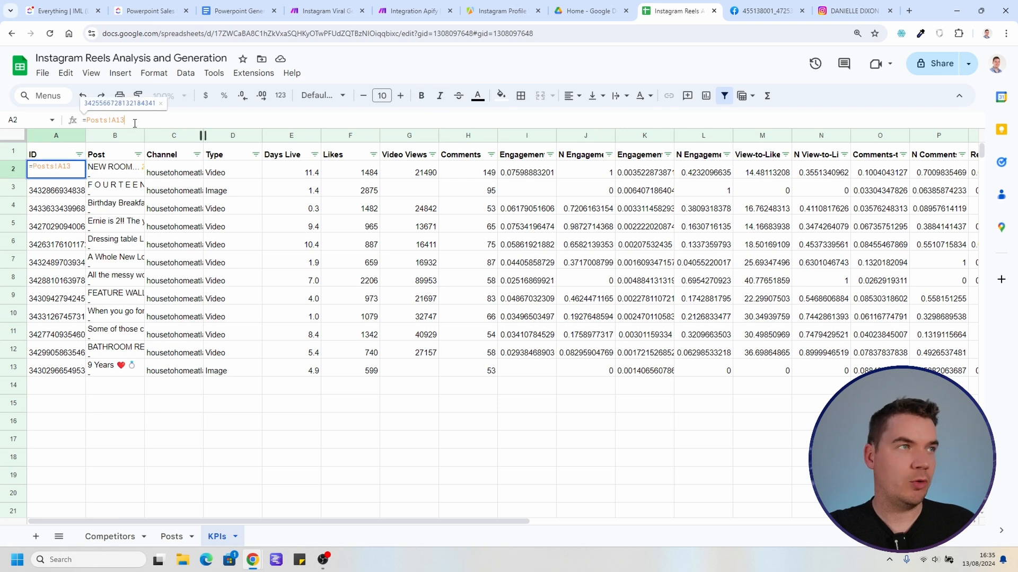
drag(125, 120, 82, 119)
click(562, 10)
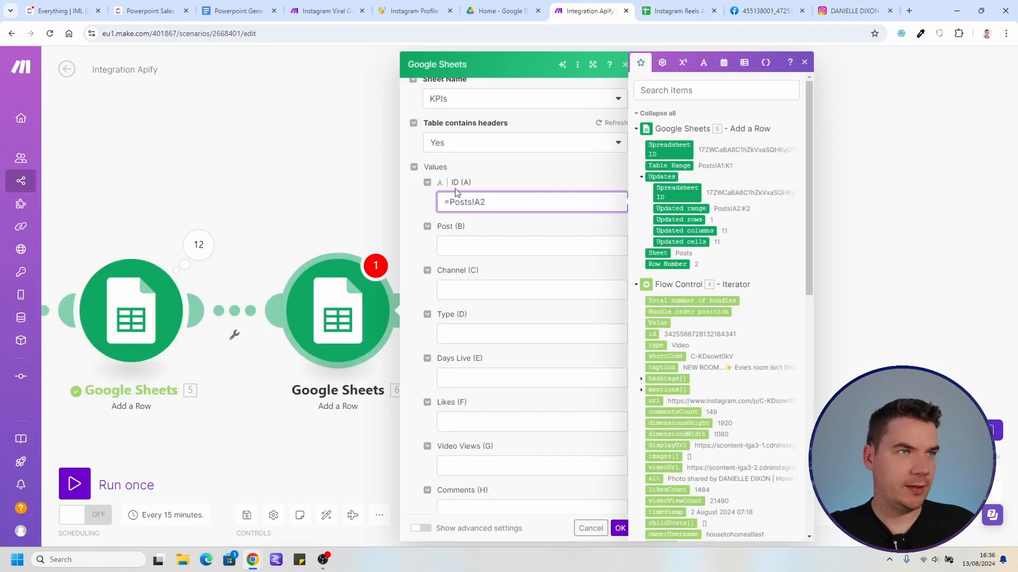
double_click(478, 203)
click(481, 203)
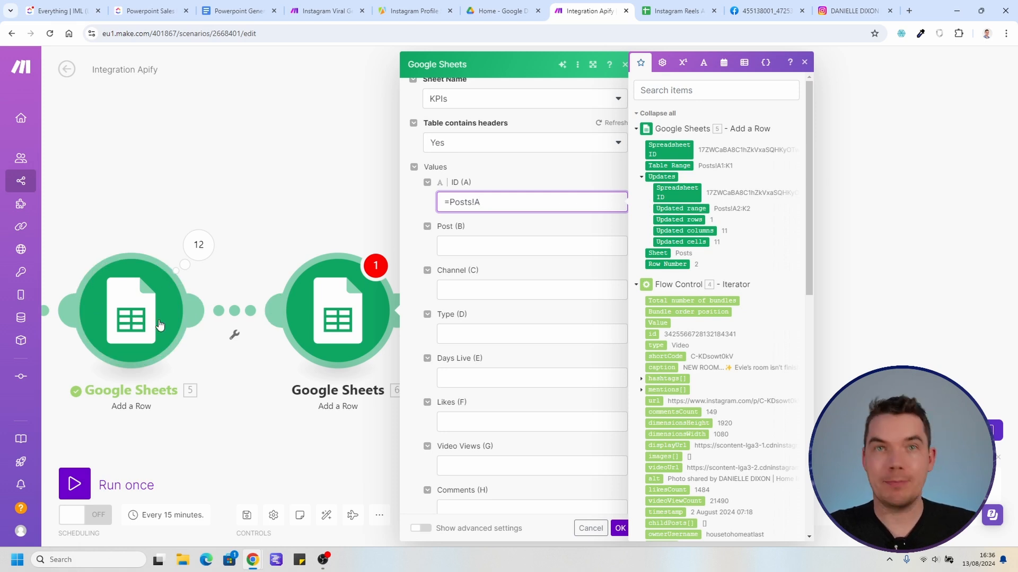
click(679, 264)
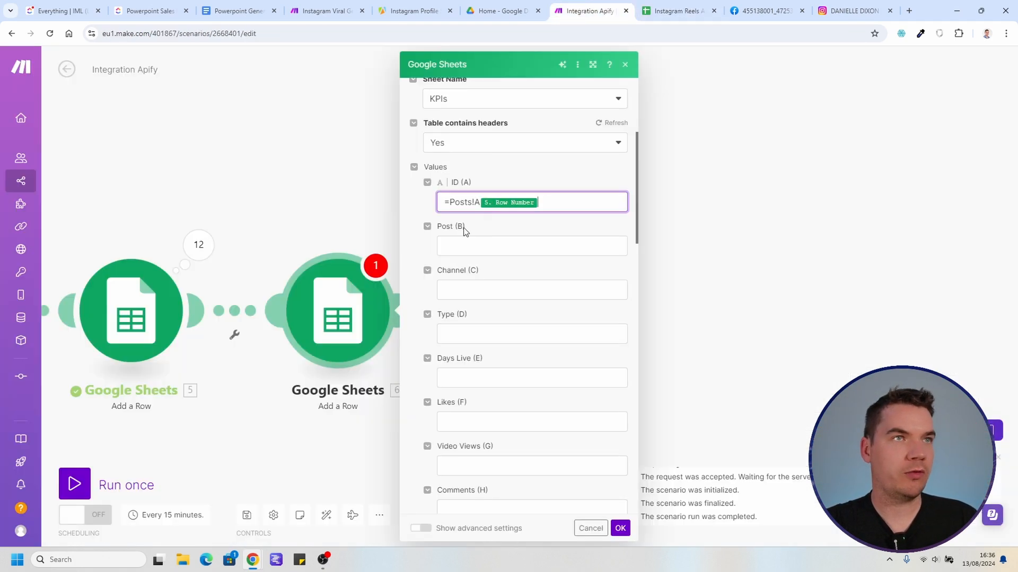
Step: Set Post (B) to =Posts!B followed by module 5's Row Number
click(477, 248)
text(=Posts!B2)
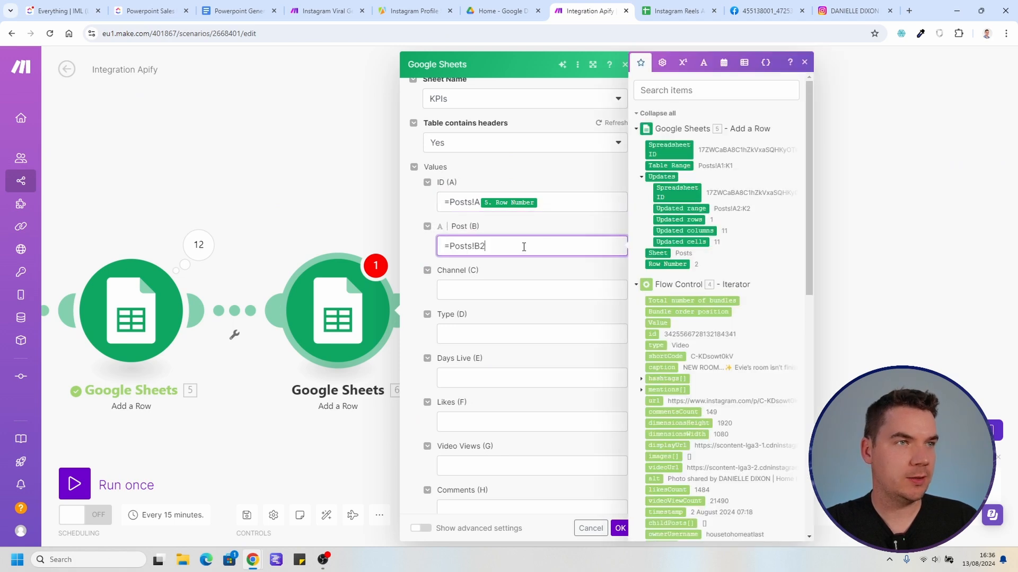
click(667, 264)
Step: Carry over the Channel formula from C2 and set Channel (C) to =Posts!C followed by module 5's Row Number
click(684, 10)
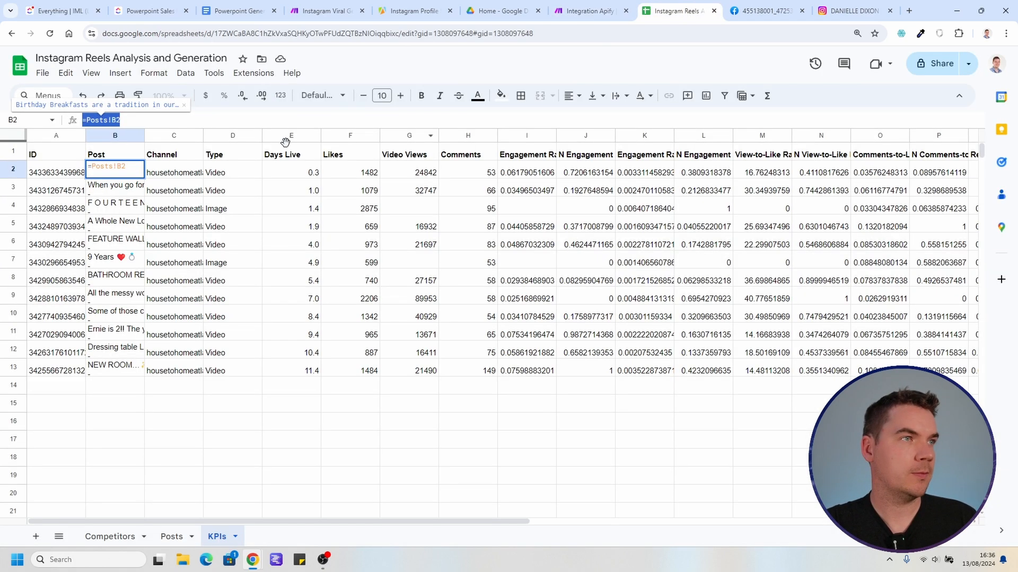
key(Right)
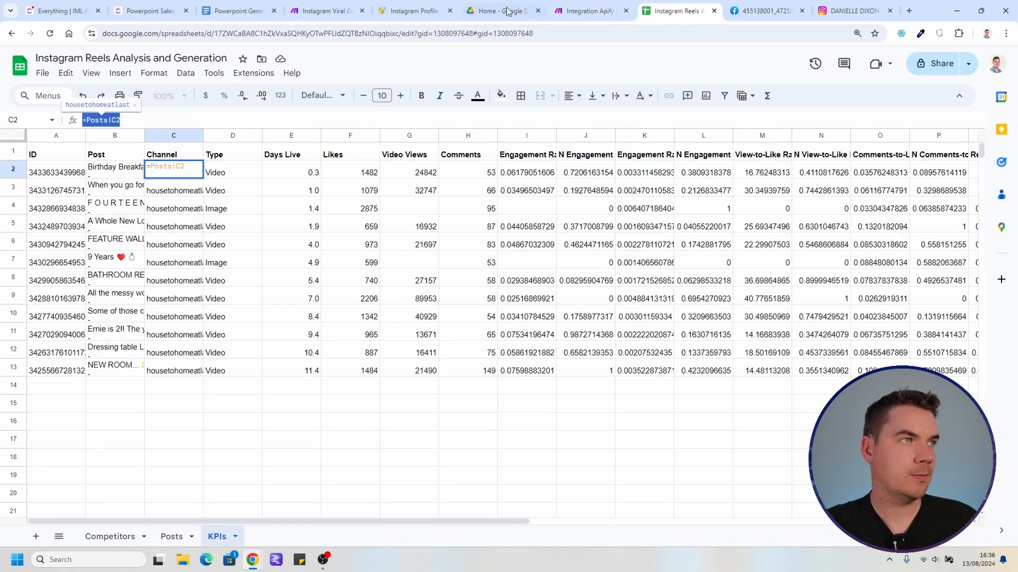
key(ctrl+shift+Tab)
click(483, 287)
text(=Posts!C2)
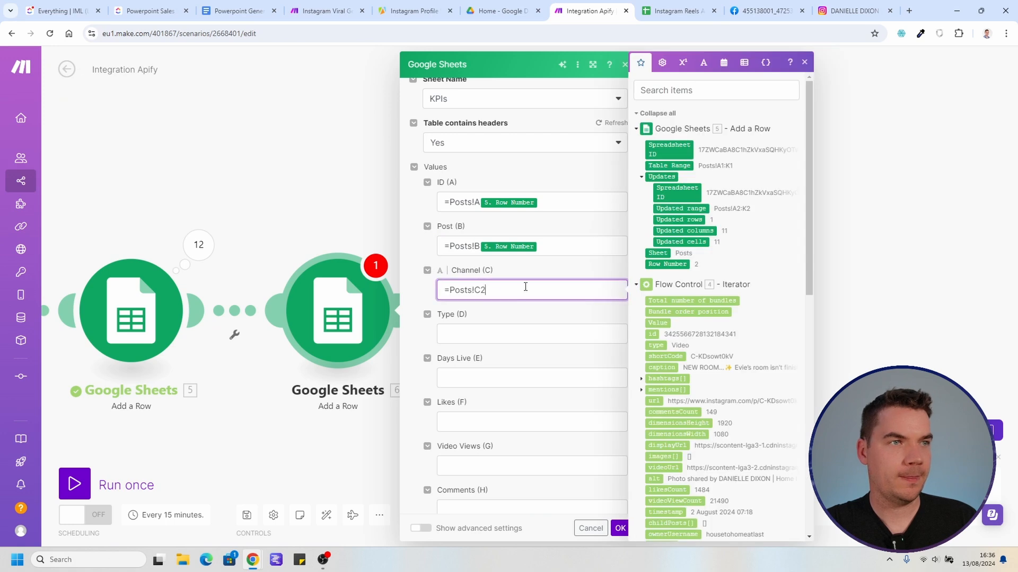
key(BackSpace)
click(658, 265)
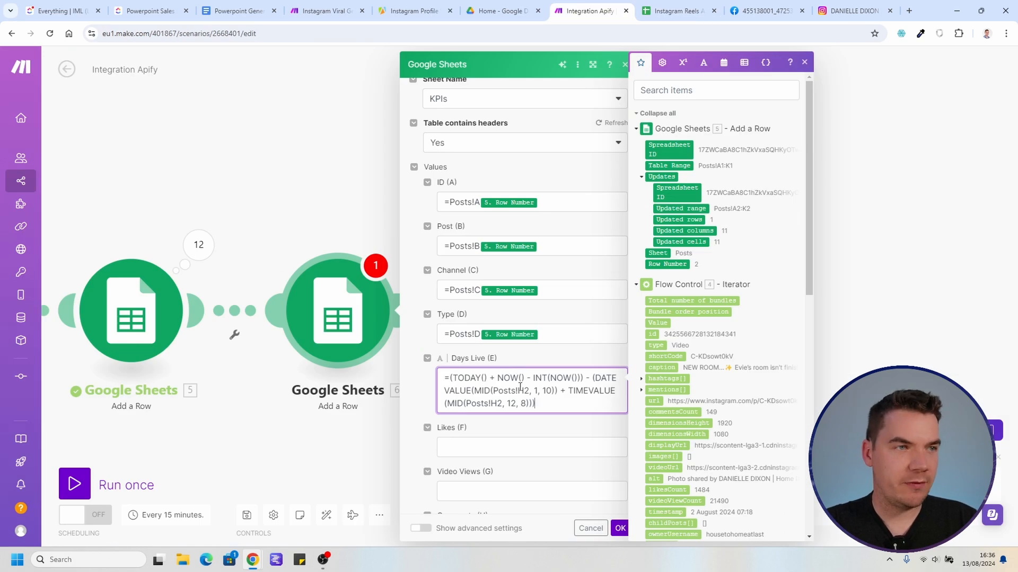
Step: Insert module 5's Row Number as the row reference in the Days Live (E) formula and after =1/E in Recency (Q)
key(BackSpace)
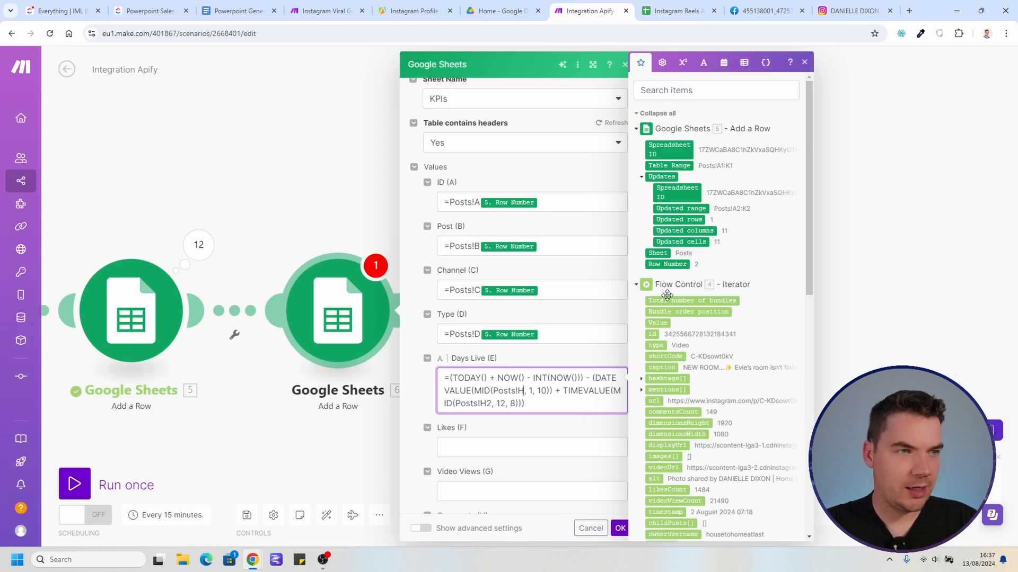
click(667, 264)
key(BackSpace)
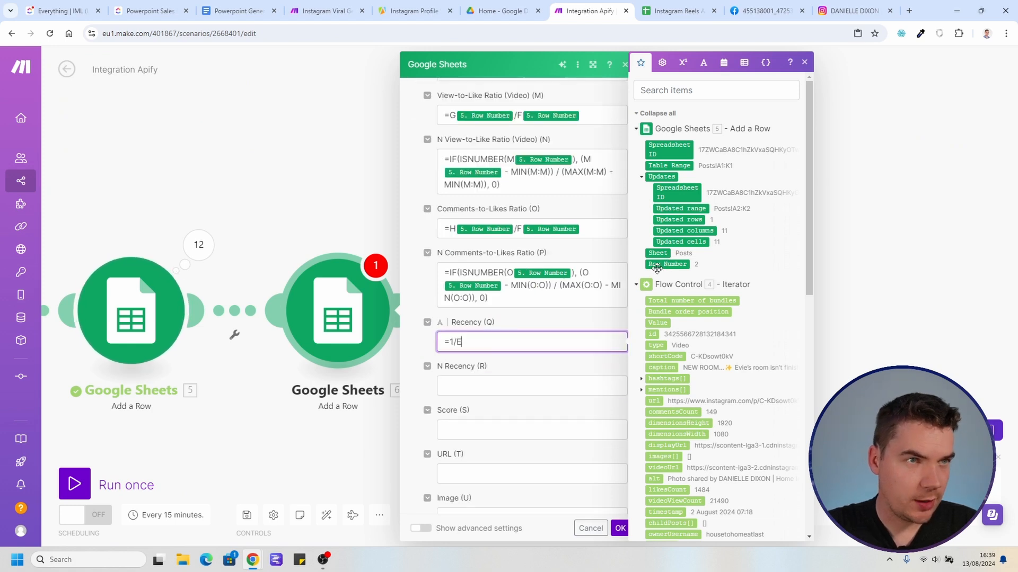
click(663, 265)
click(530, 385)
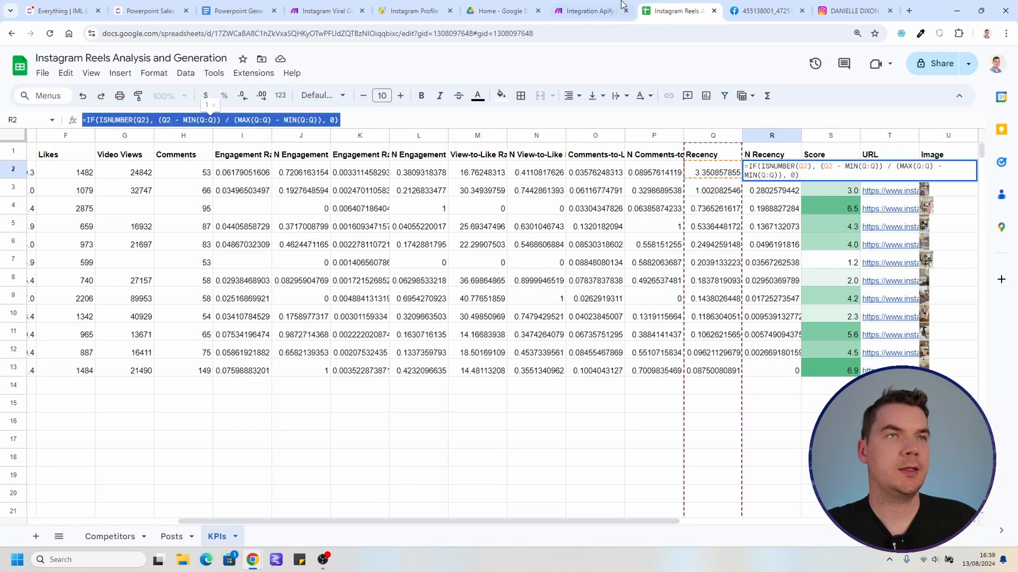
Step: Copy the Score formula from S2 of the KPIs sheet and return to the Make scenario
click(767, 207)
click(804, 167)
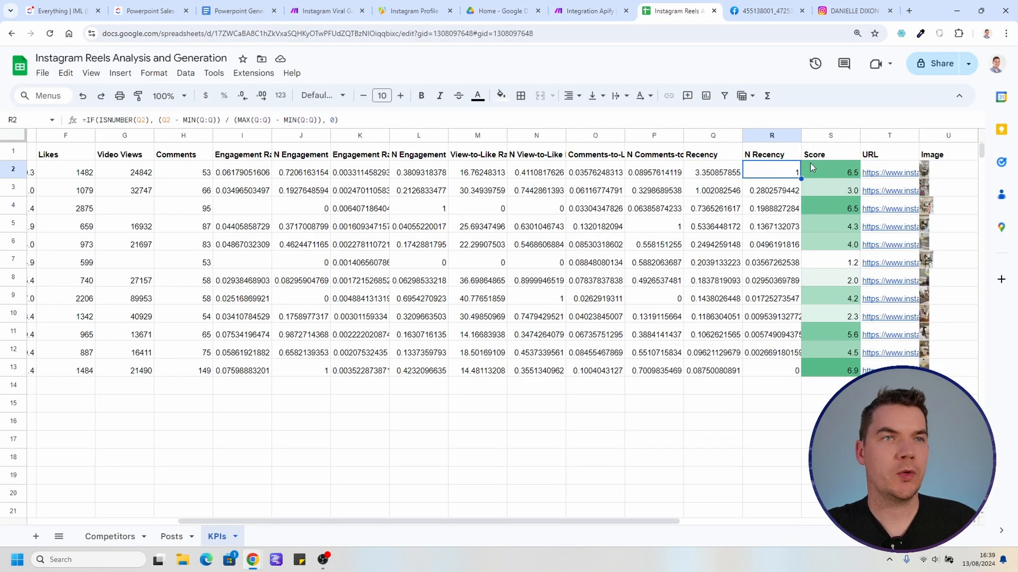
triple_click(765, 122)
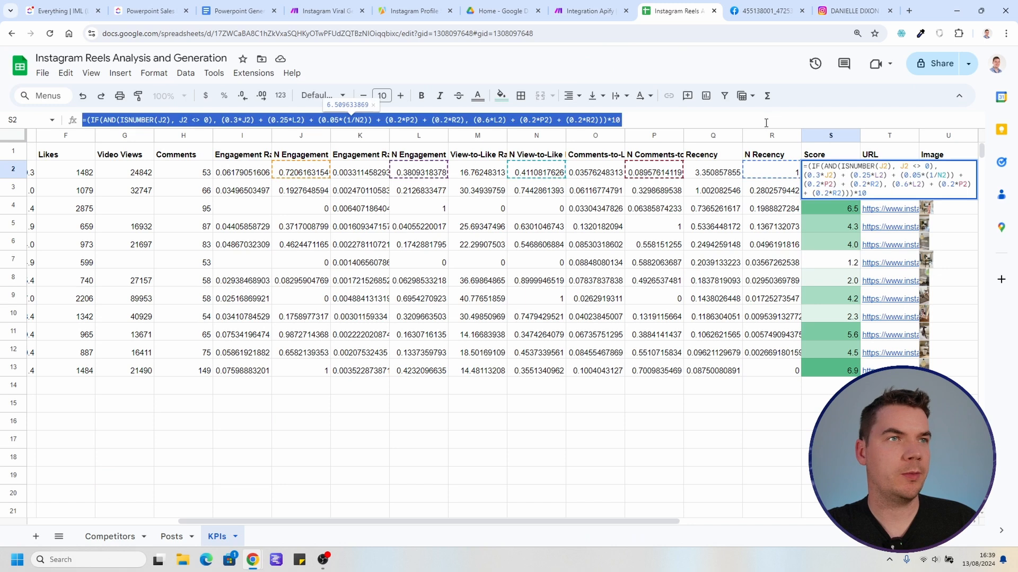
click(610, 9)
Step: Review the mapped formulas from Image (U) back up to ID (A) and save the Add a Row module's settings
scroll(510, 360, down, 3)
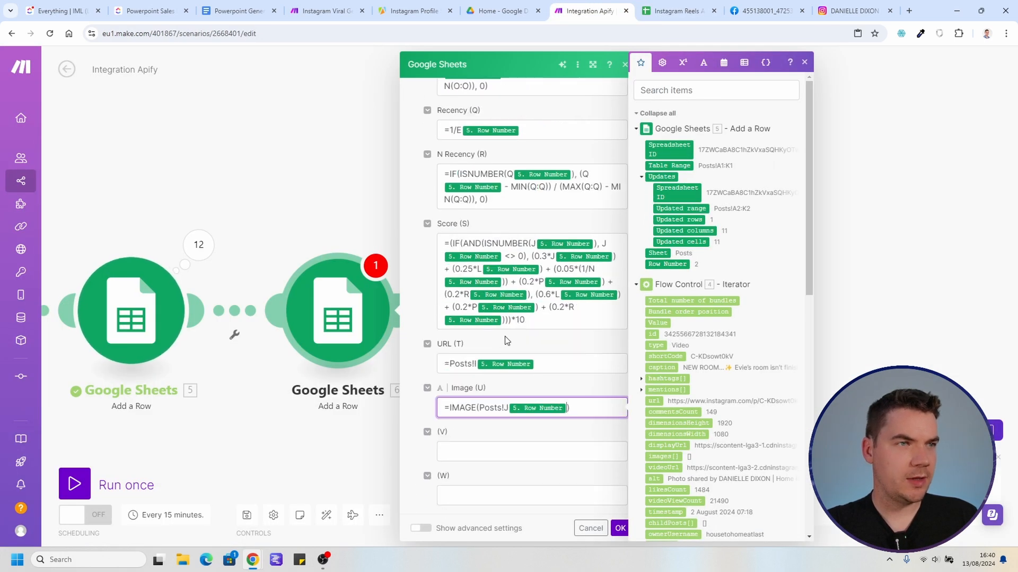
scroll(509, 345, down, 1)
scroll(530, 324, up, 15)
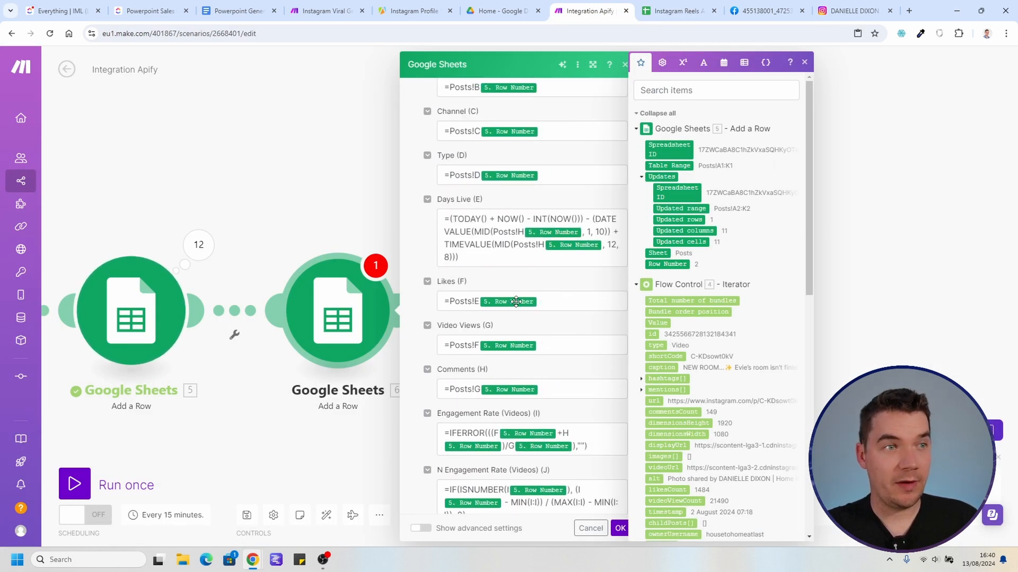
scroll(499, 305, up, 10)
click(625, 528)
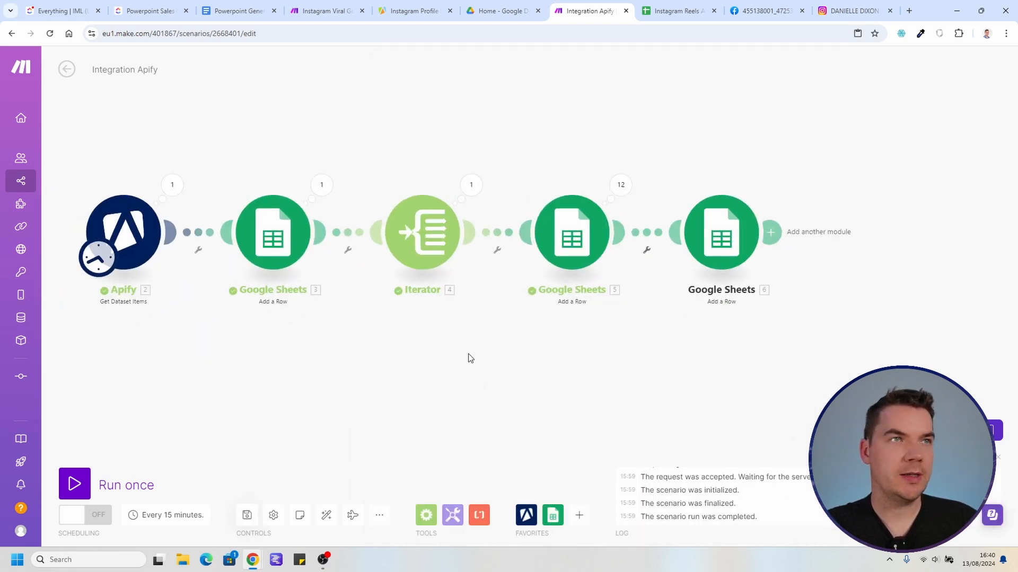
Step: Switch to the Instagram Reels Analysis and Generation spreadsheet and duplicate the KPIs sheet
click(676, 11)
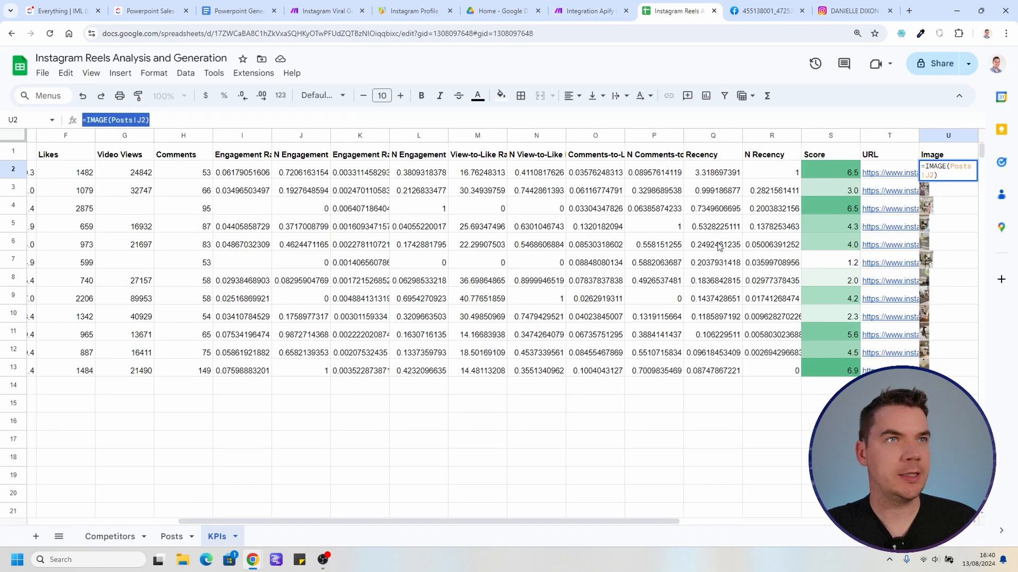
click(439, 458)
click(125, 537)
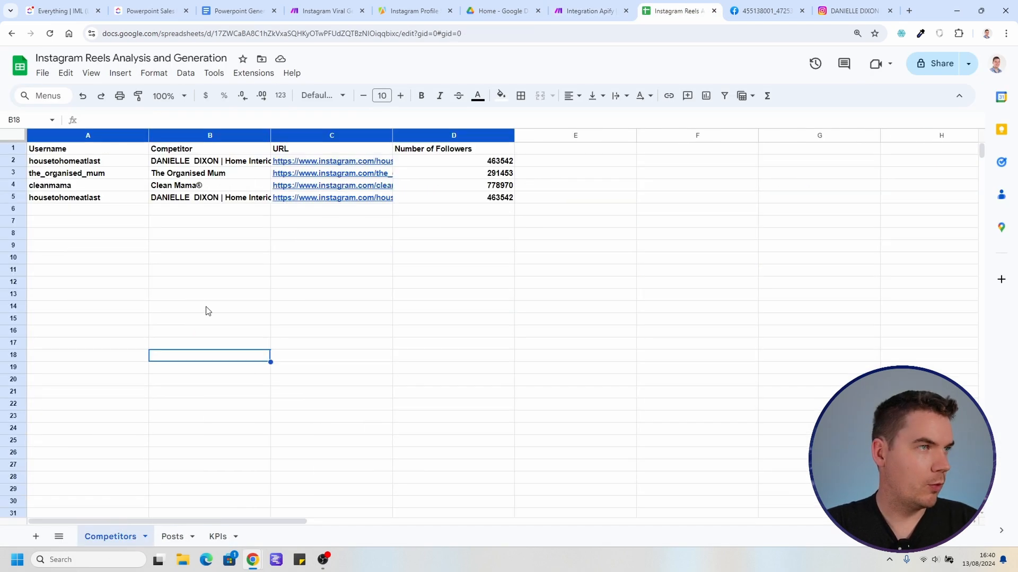
click(235, 536)
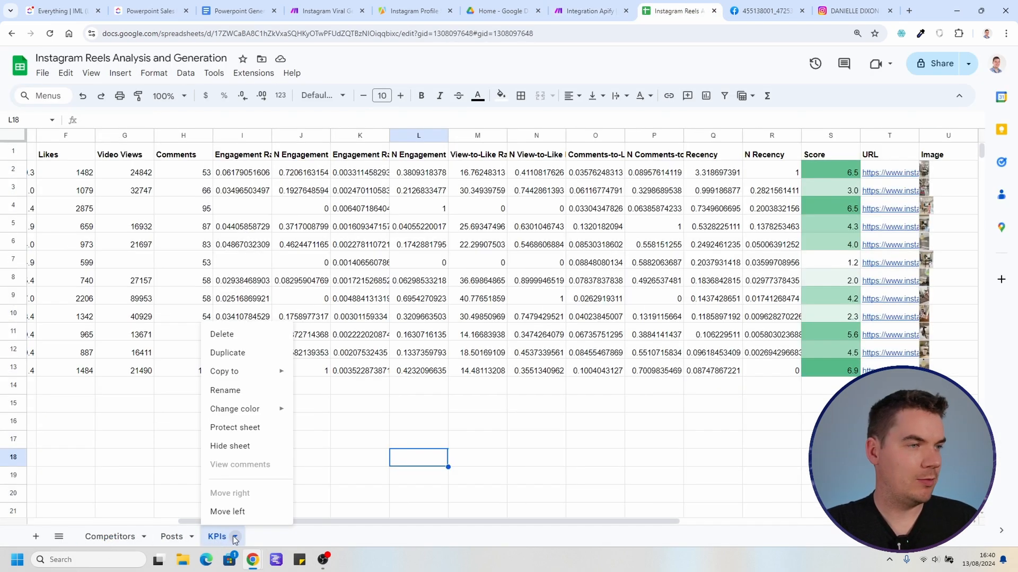
click(223, 354)
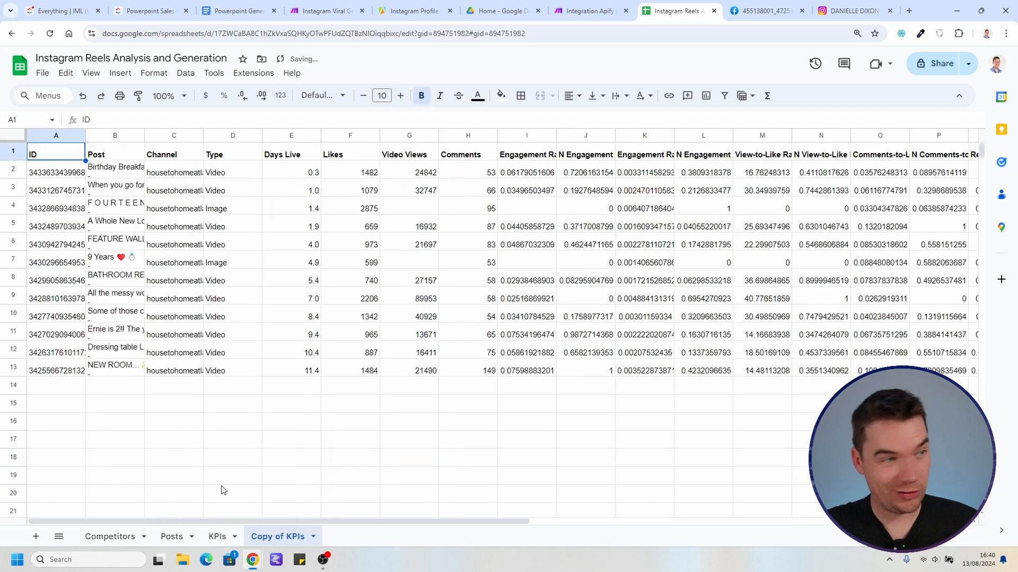
Step: Clear the competitor entries in A2:F6 of the Competitors sheet, keeping the header row
click(123, 540)
drag(80, 161, 639, 209)
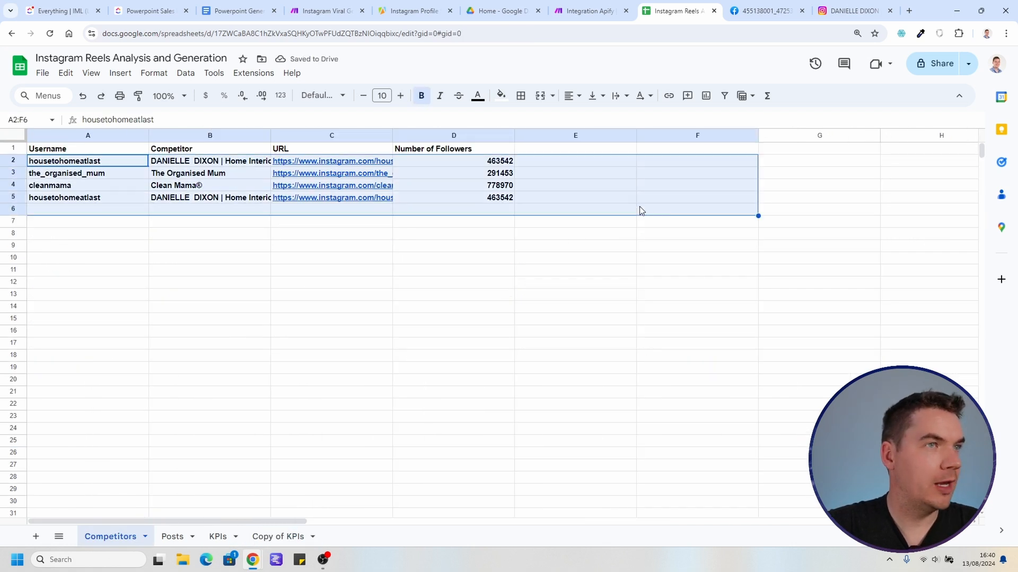
key(Delete)
click(300, 383)
Step: Clear all the post rows below the header in the Posts sheet
click(172, 536)
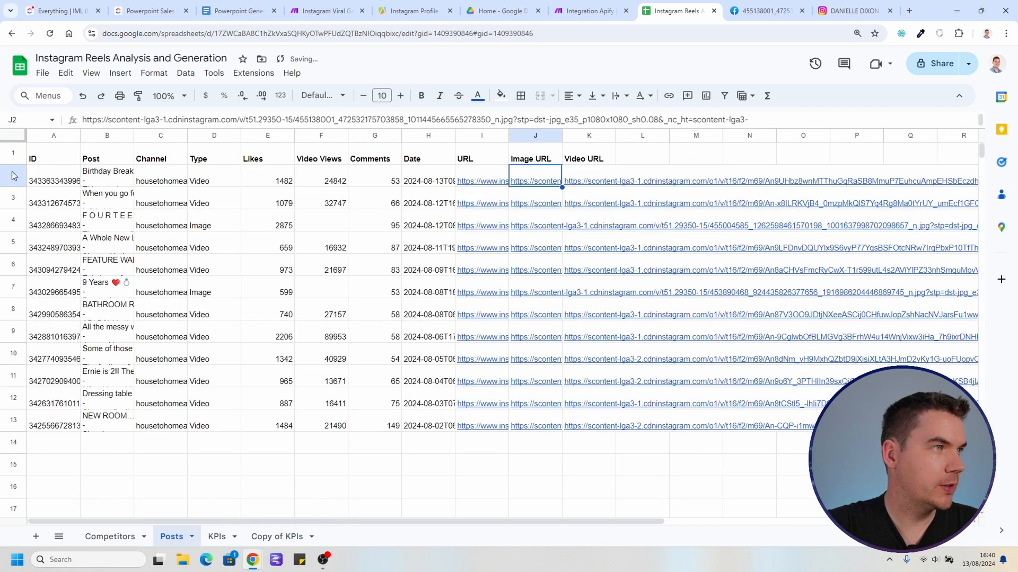
drag(14, 176, 15, 466)
key(Delete)
click(192, 509)
Step: Open the original KPIs sheet
click(217, 538)
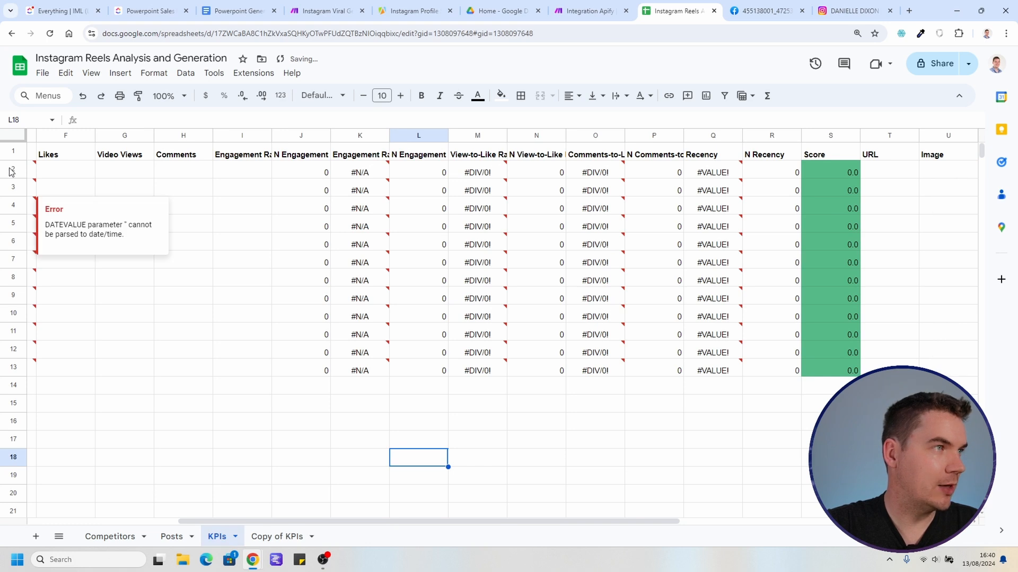
Step: Clear the contents of rows 2 to 13 on the KPIs sheet, keeping the header row
drag(11, 172, 13, 369)
key(Delete)
click(360, 439)
key(Left)
key(Left)
key(Left)
key(Left)
key(Left)
key(Left)
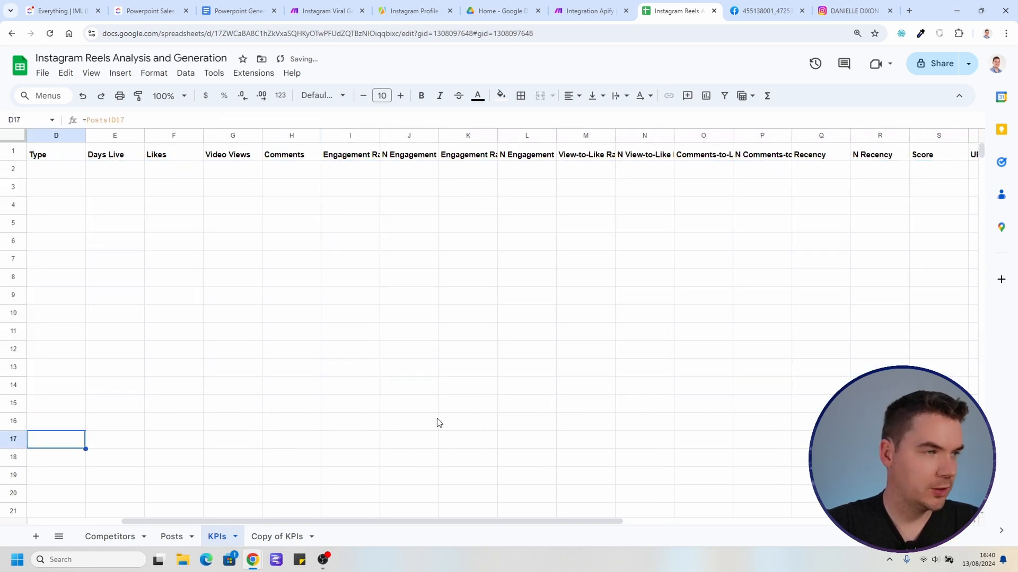
Step: Check the formulas kept on the Copy of KPIs sheet against the KPIs sheet, and open the Competitors sheet
click(276, 537)
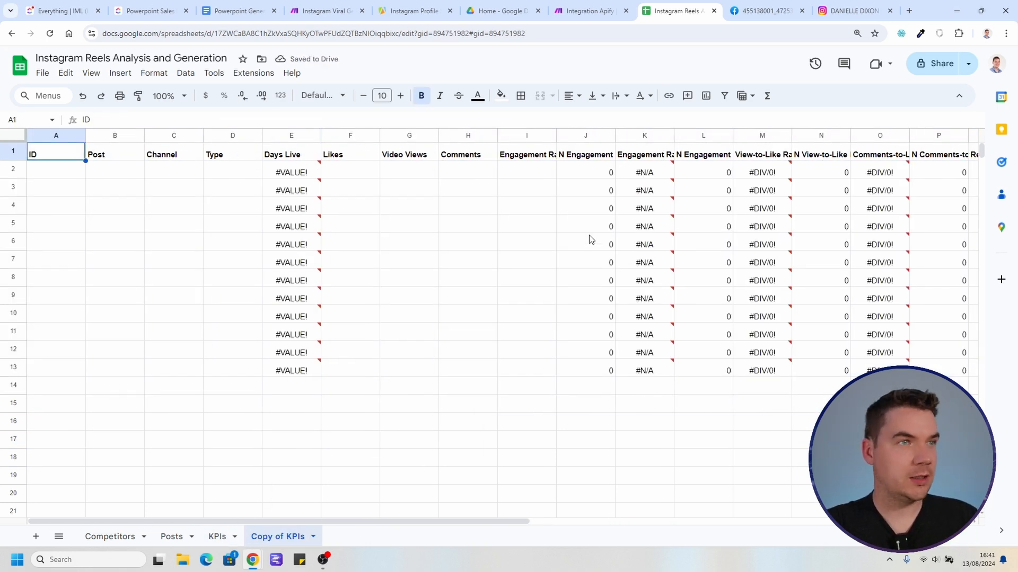
click(619, 208)
key(Right)
click(329, 456)
click(217, 537)
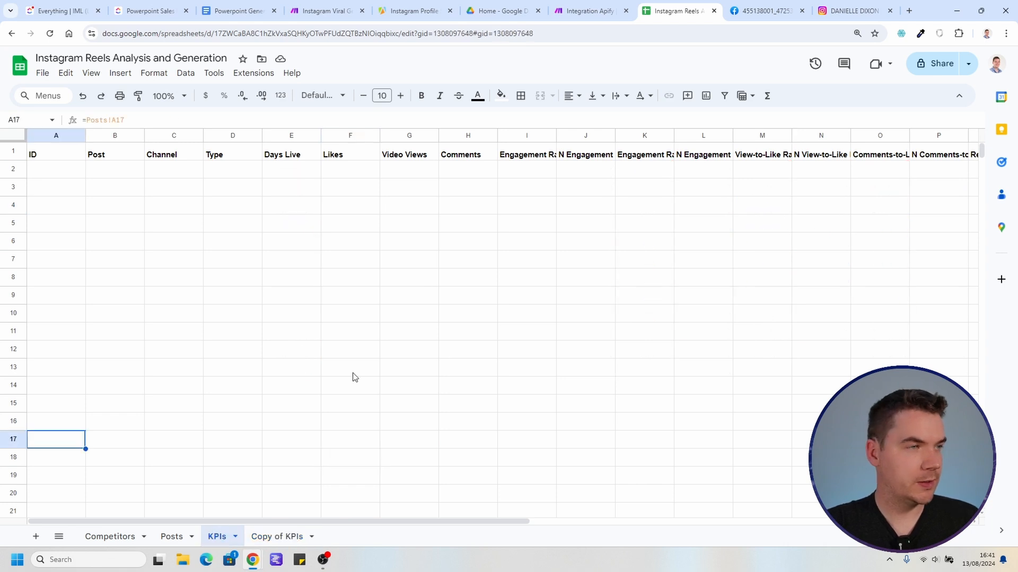
click(114, 537)
Step: Switch to the Integration Apify scenario in Make, set the Apify dataset item limit to 3 and run the scenario once
click(591, 10)
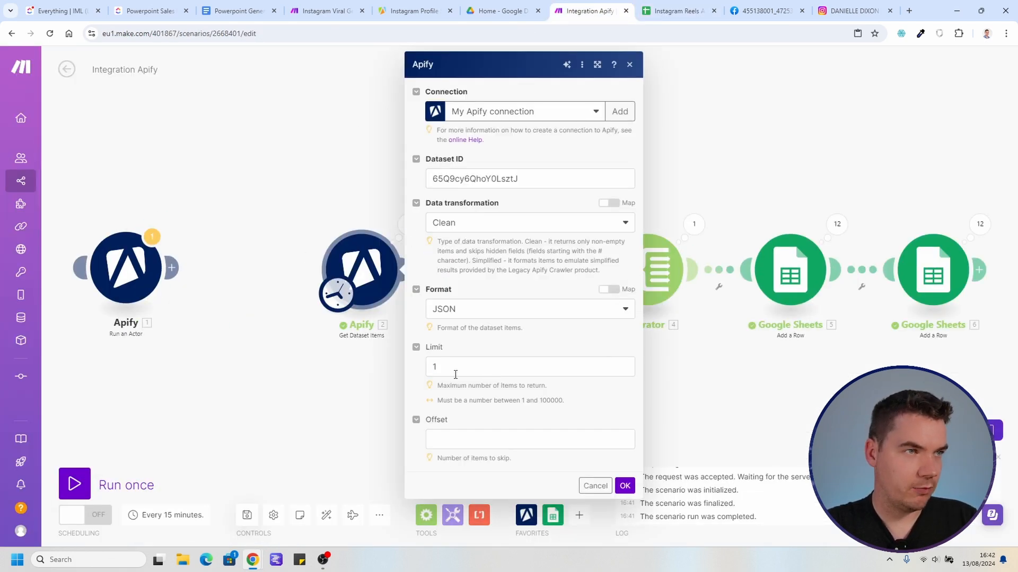
click(455, 373)
key(BackSpace)
text(3)
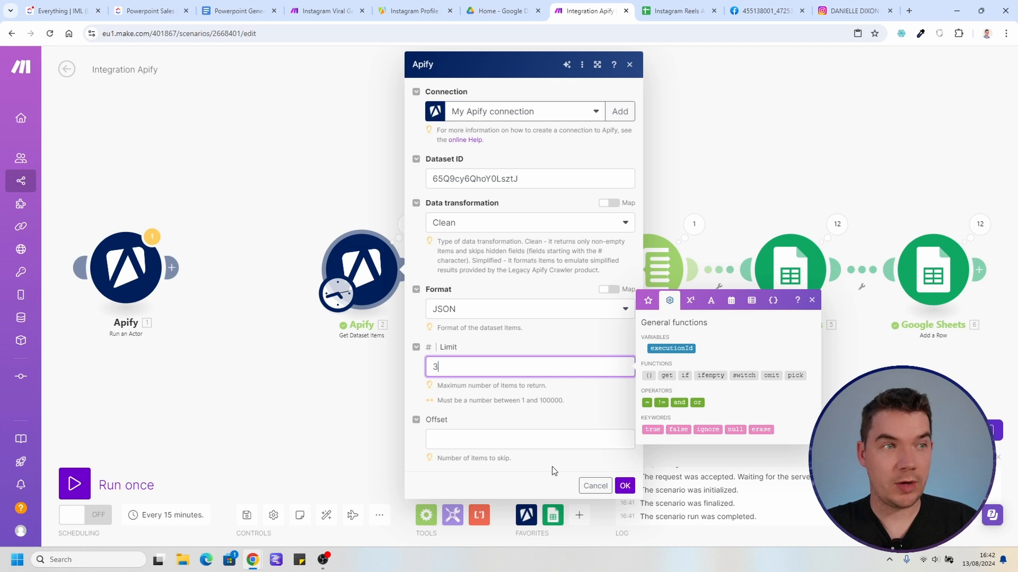
click(626, 486)
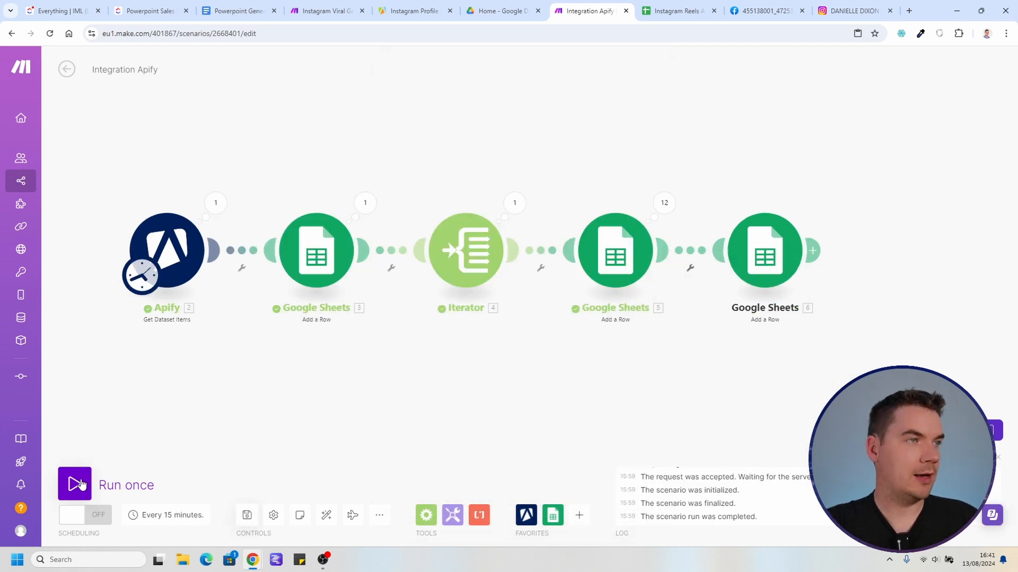
click(79, 484)
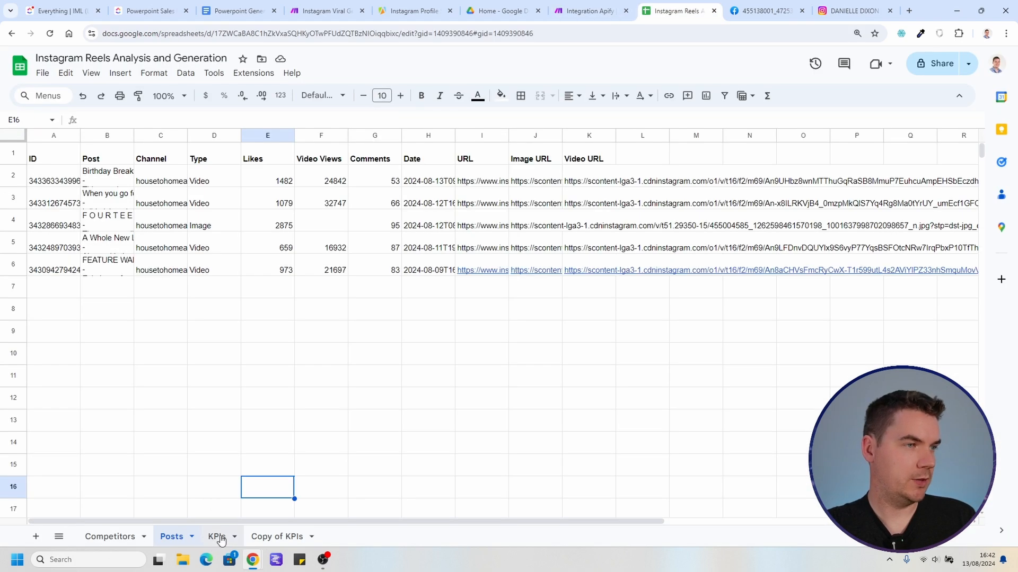
Step: Review the imported rows on the Posts, Competitors and KPIs sheets of the Instagram Reels Analysis and Generation spreadsheet
click(217, 537)
click(233, 314)
drag(426, 521, 679, 413)
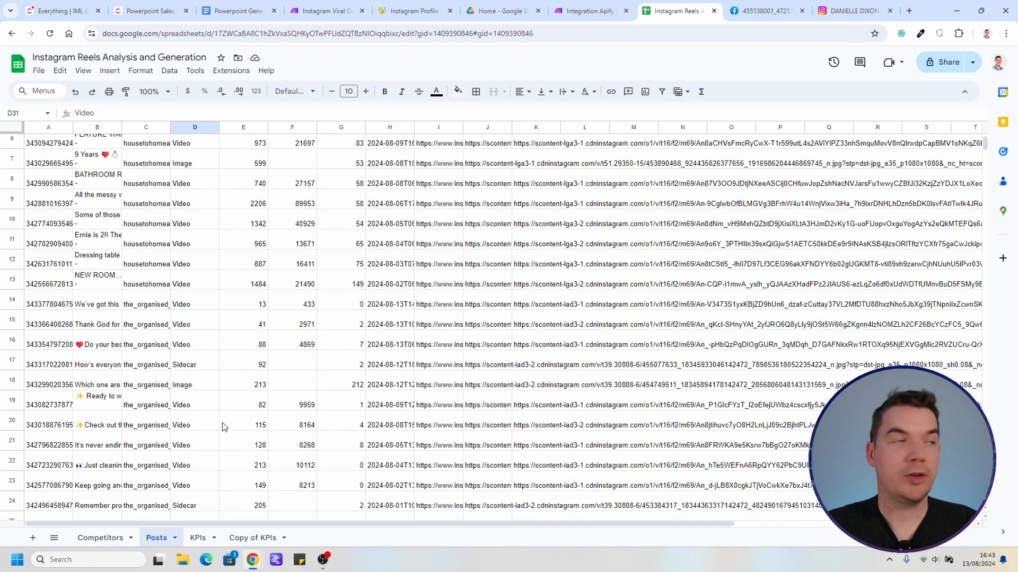
scroll(223, 427, up, 2)
key(ctrl+minus)
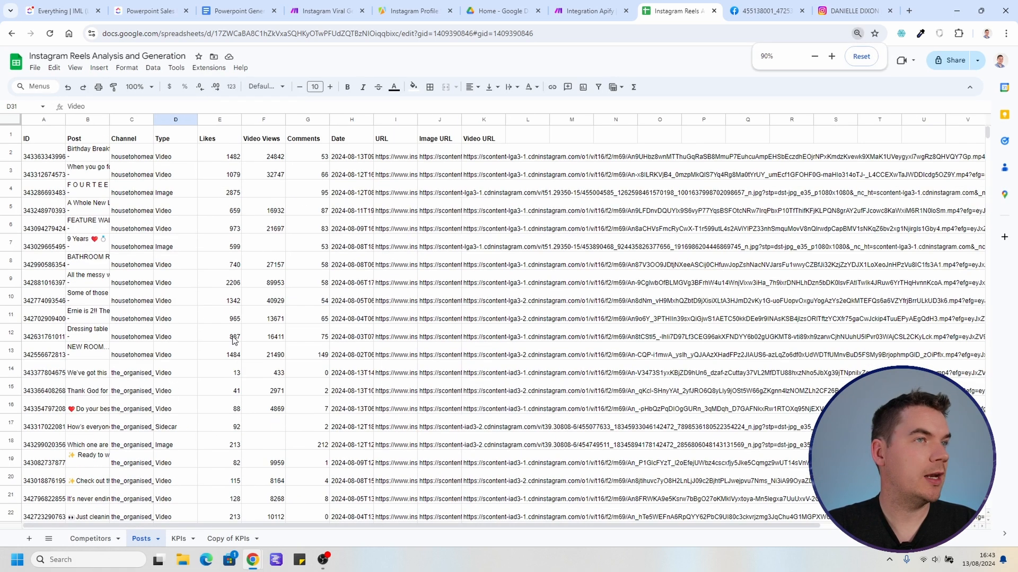
click(90, 538)
click(102, 285)
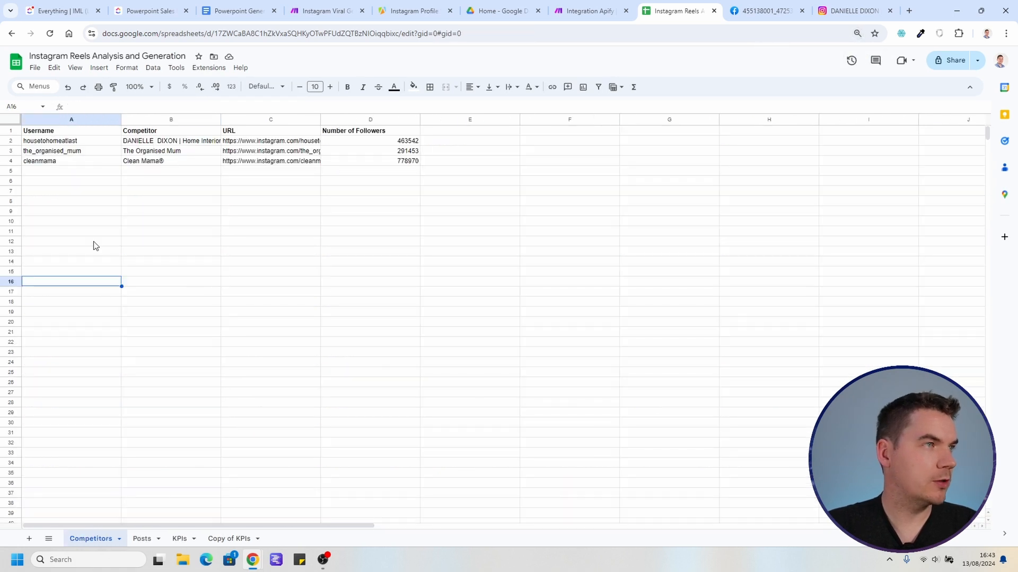
key(ctrl+plus)
click(199, 537)
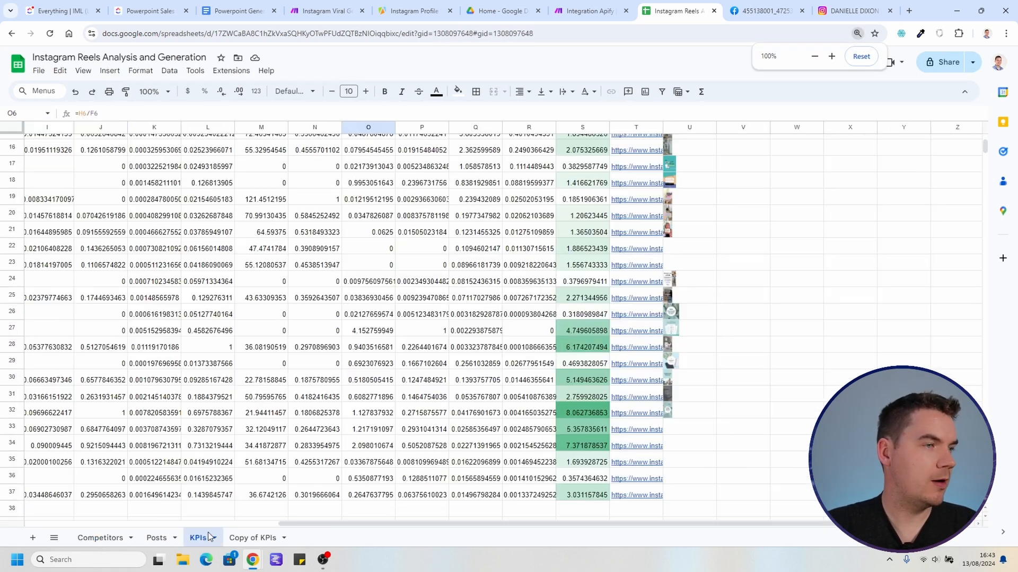
Step: Apply a filter to the whole KPIs sheet, sort it by Score from Z to A, and widen the Image column
key(ctrl+a)
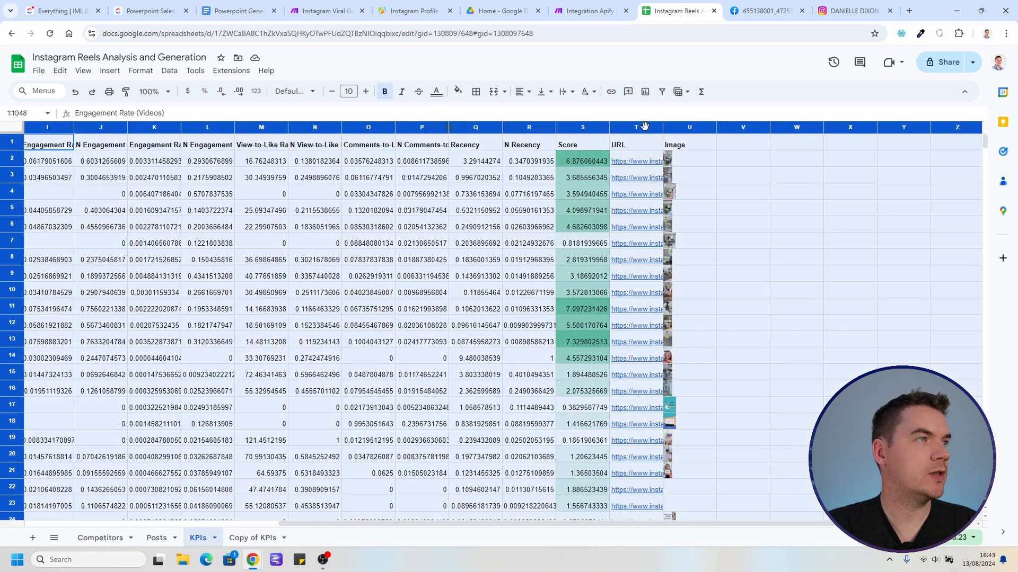
click(661, 92)
click(603, 145)
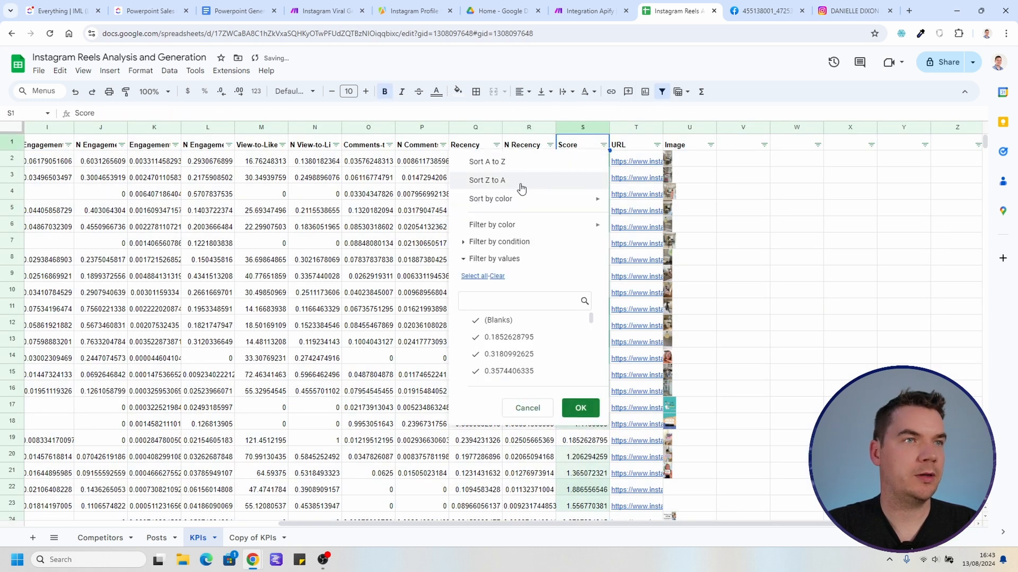
click(577, 183)
click(593, 162)
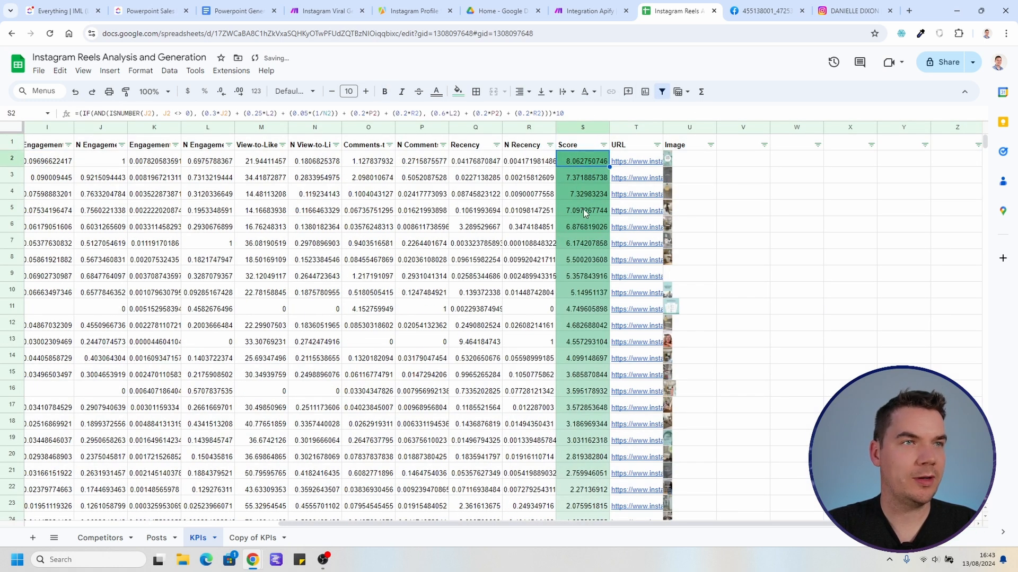
drag(716, 128, 786, 128)
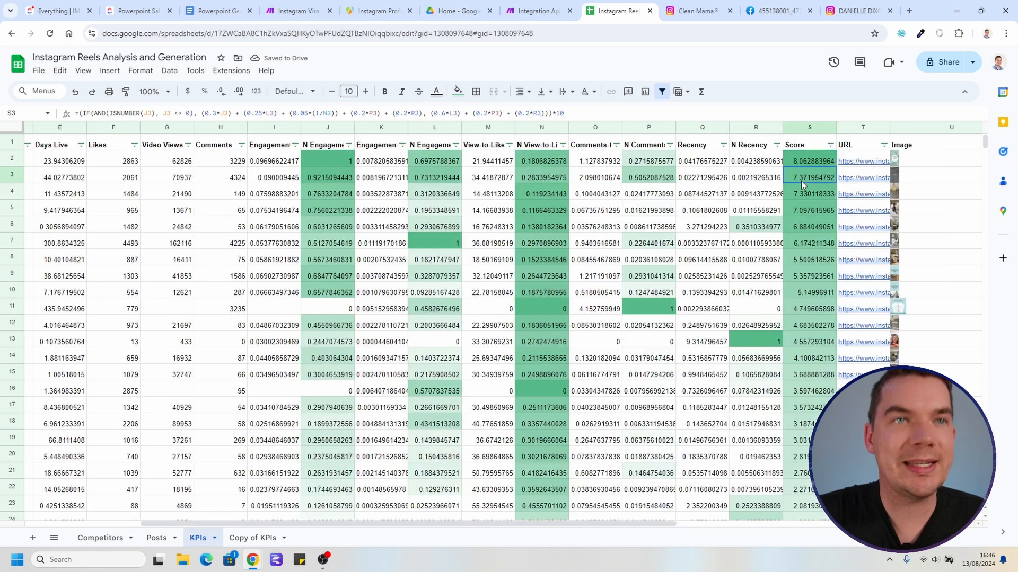
Step: Examine the Score, Image and other metric cells of the highest-scoring posts, going back to the ID column
key(Right)
key(Right)
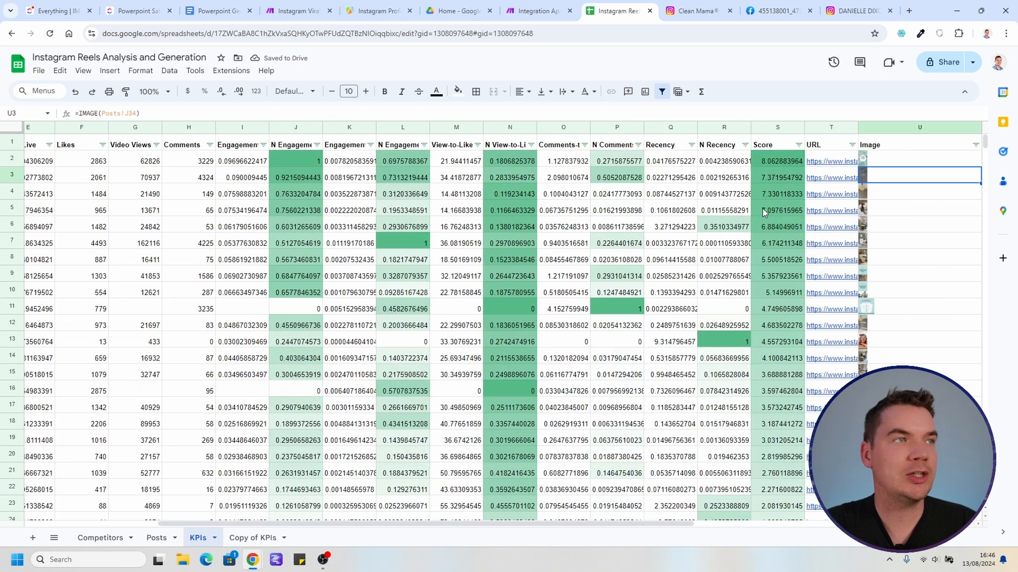
click(774, 179)
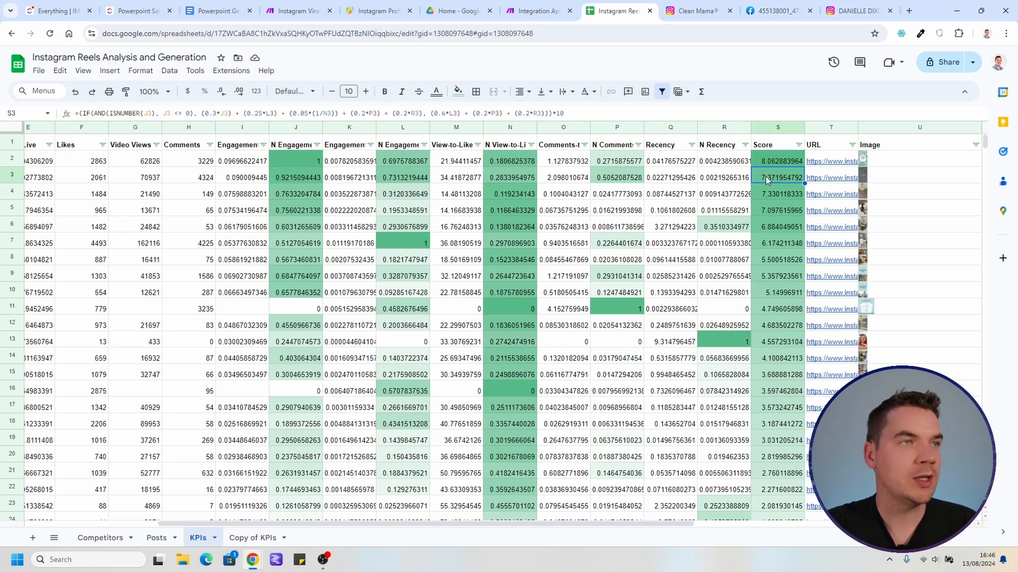
click(771, 164)
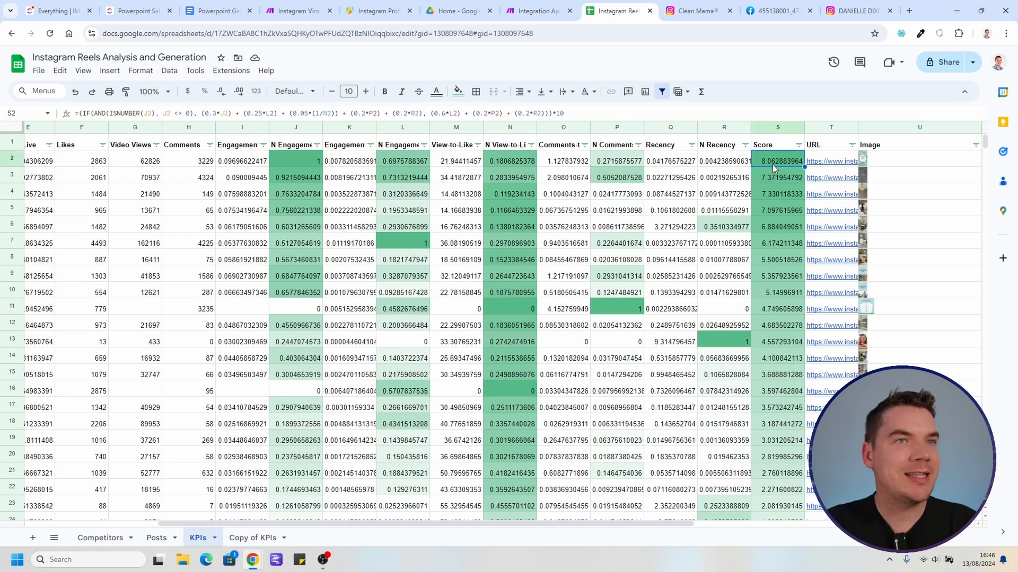
key(Left)
key(Left)
key(Left)
key(Left)
key(Left)
key(Left)
key(Left)
key(Left)
key(Left)
key(Left)
key(Left)
key(Left)
key(Left)
key(Left)
key(Left)
key(Left)
key(Left)
key(Left)
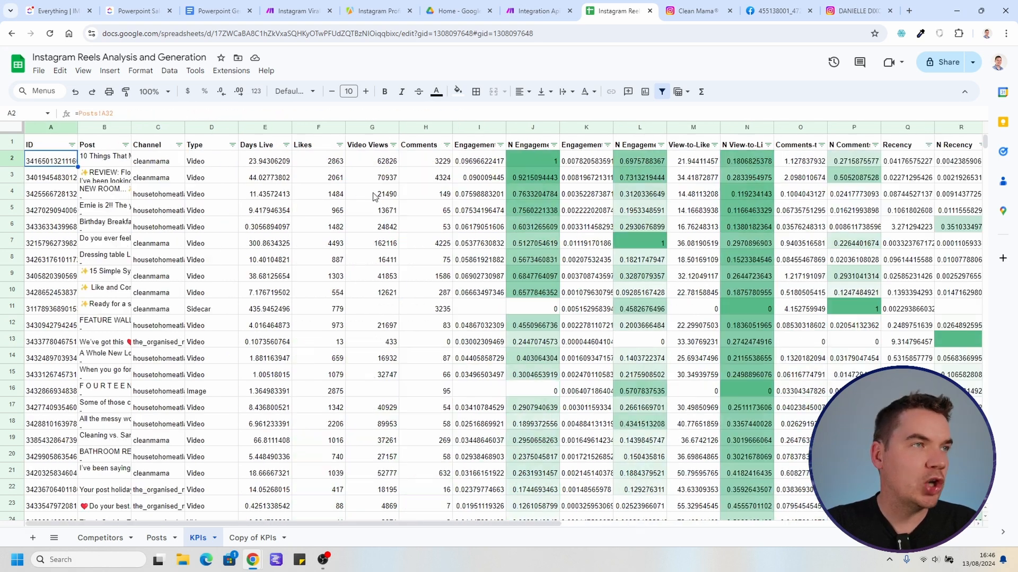
Step: Sort the KPIs rows by Likes from Z to A and look across the first post's engagement metrics
click(339, 145)
click(291, 180)
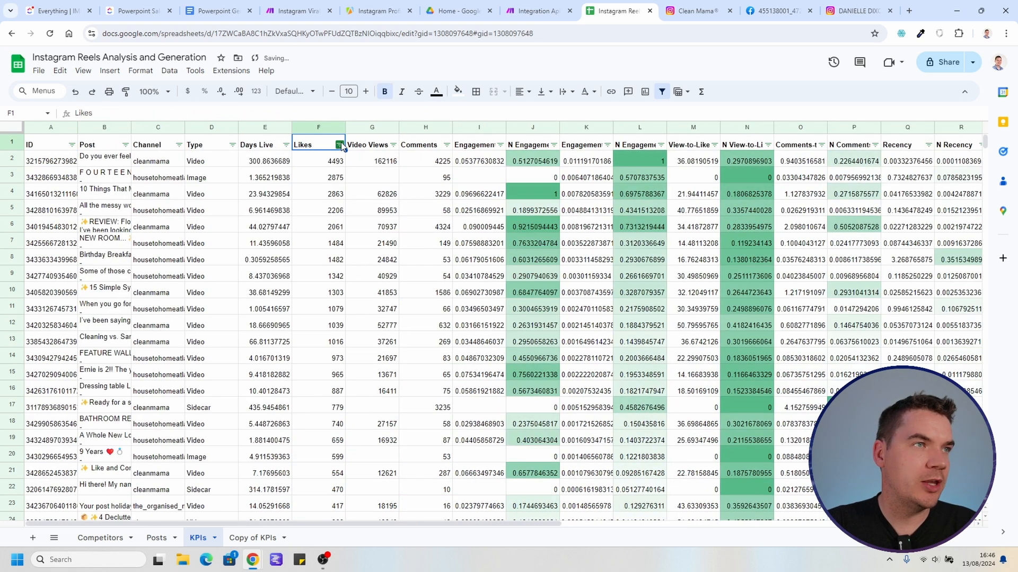
click(383, 166)
key(Right)
key(Right)
key(Right)
key(Right)
key(Right)
key(Right)
key(Right)
key(Right)
key(Right)
key(Right)
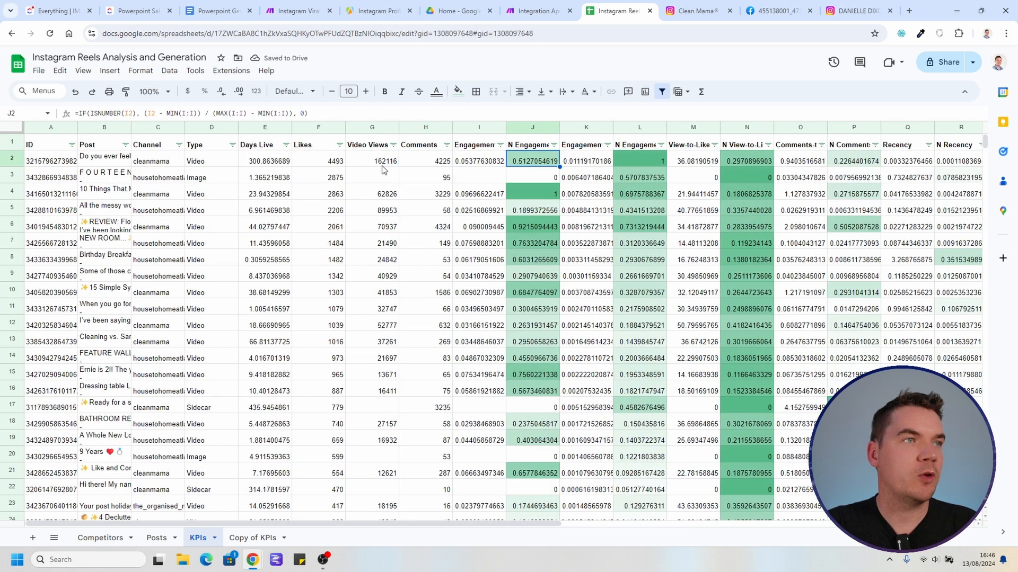
scroll(382, 169, right, 2)
Step: Sort the KPIs rows by Video Views and by Comments, each from Z to A
click(280, 145)
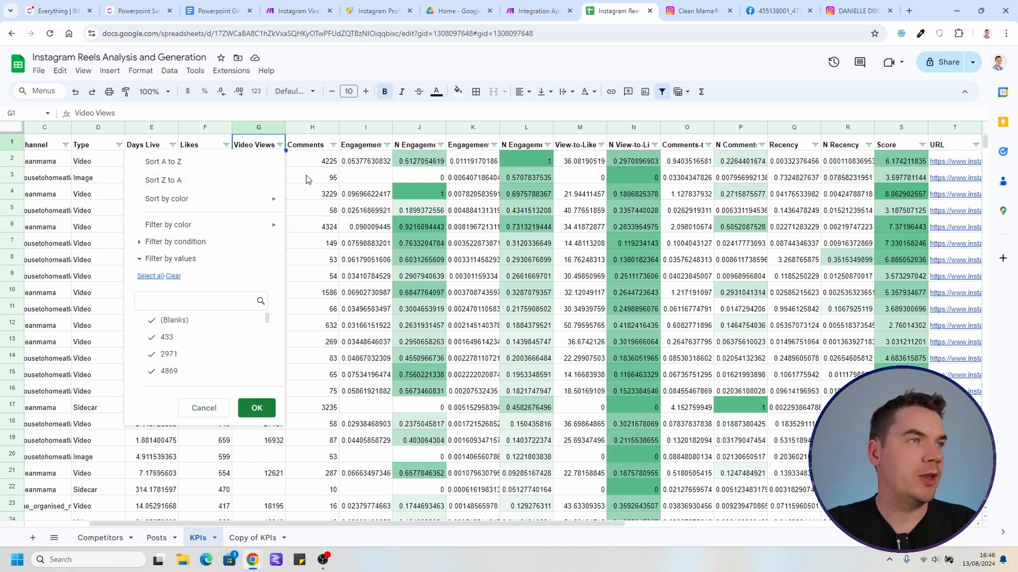
click(276, 180)
click(333, 144)
click(238, 180)
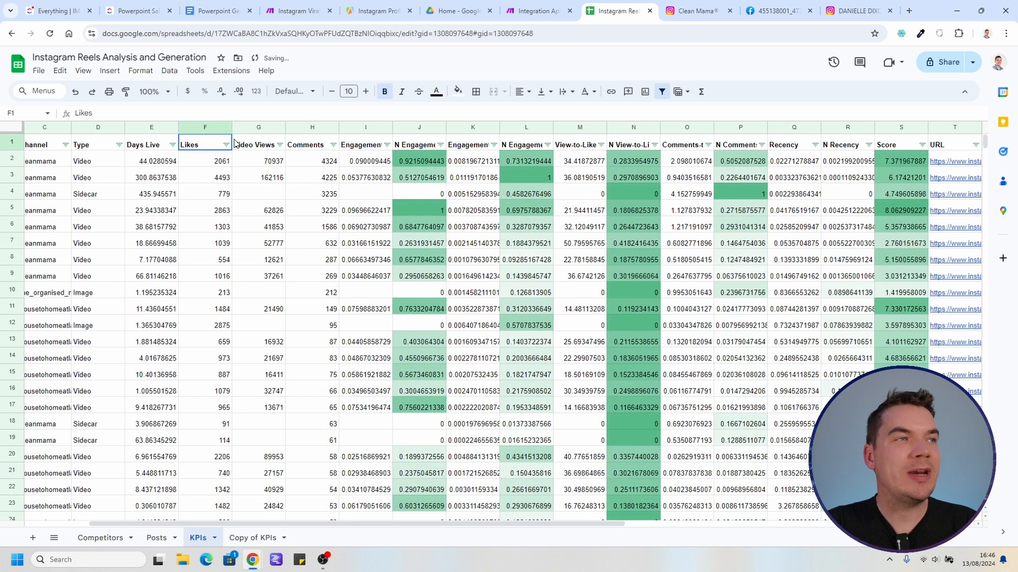
Step: Compare the Likes, Video Views and Comments columns with the Score column on the KPIs sheet
drag(201, 145, 297, 142)
drag(199, 128, 307, 126)
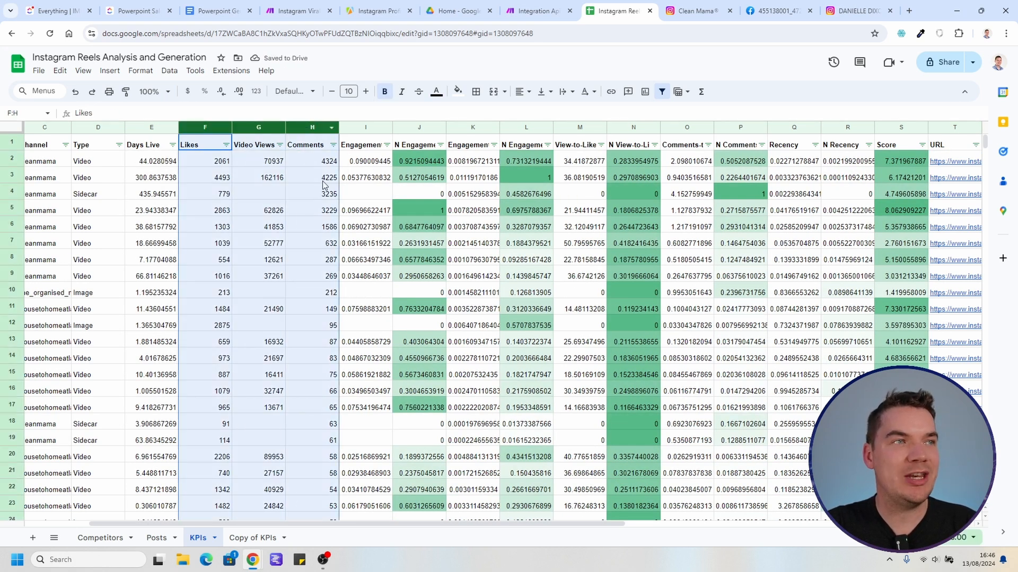
click(325, 181)
click(900, 127)
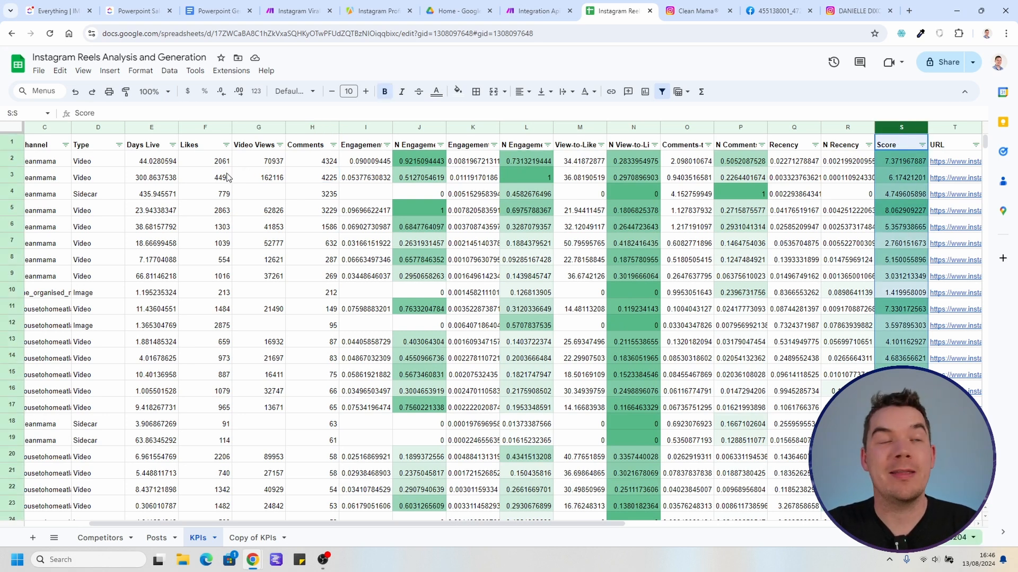
click(205, 163)
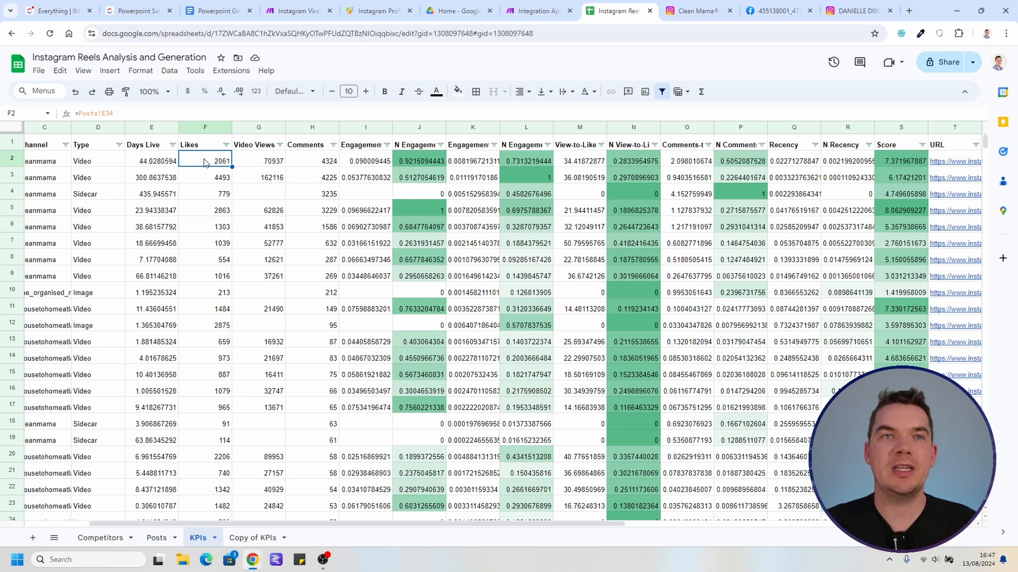
Step: Add a new sheet after KPIs and name it Prompts
click(33, 538)
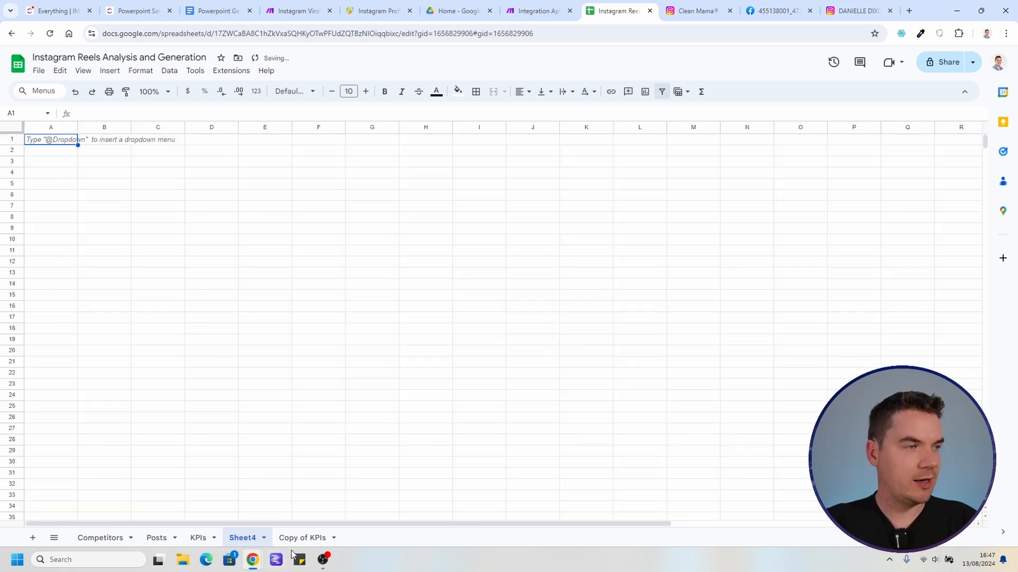
double_click(244, 538)
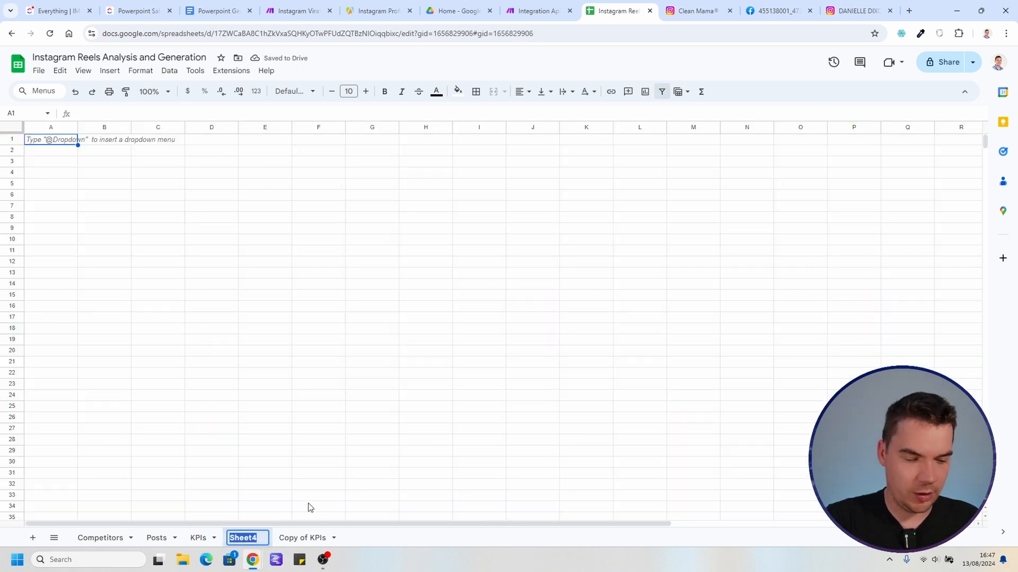
text(Prompts)
key(Return)
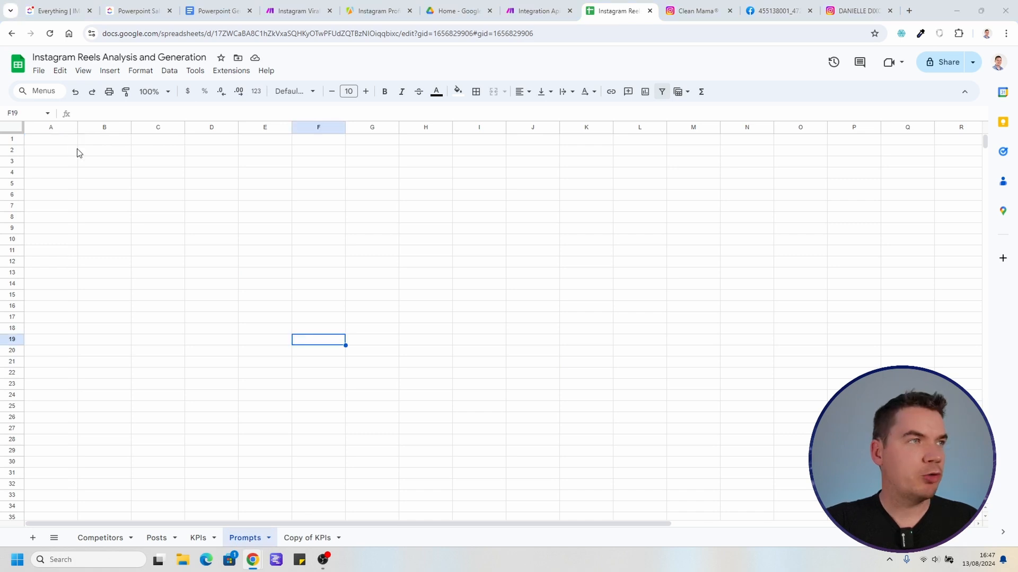
Step: Enter the heading "About Our Page" in cell A1 of the Prompts sheet
click(62, 145)
text(About Our Page)
click(116, 188)
click(75, 154)
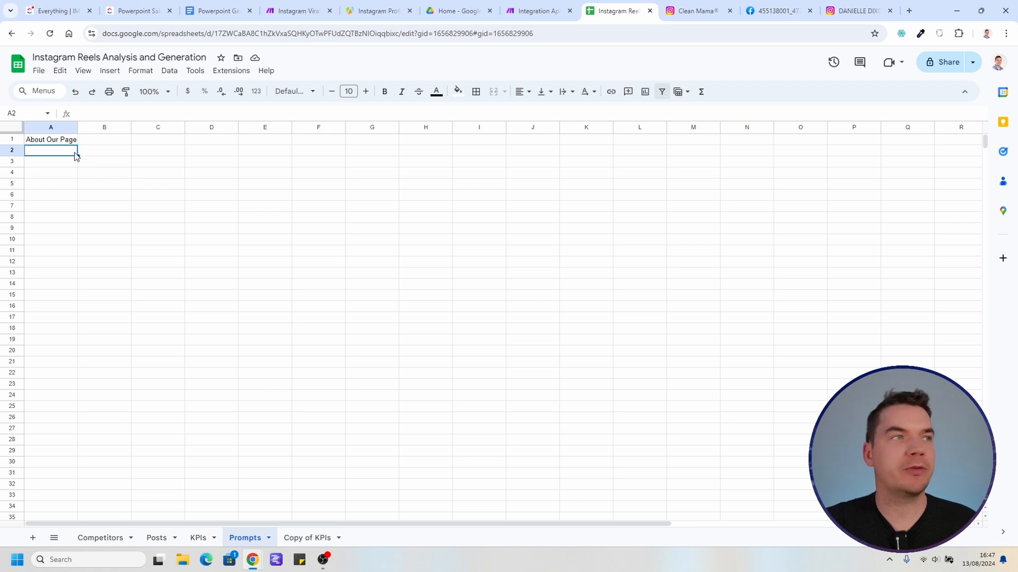
click(137, 184)
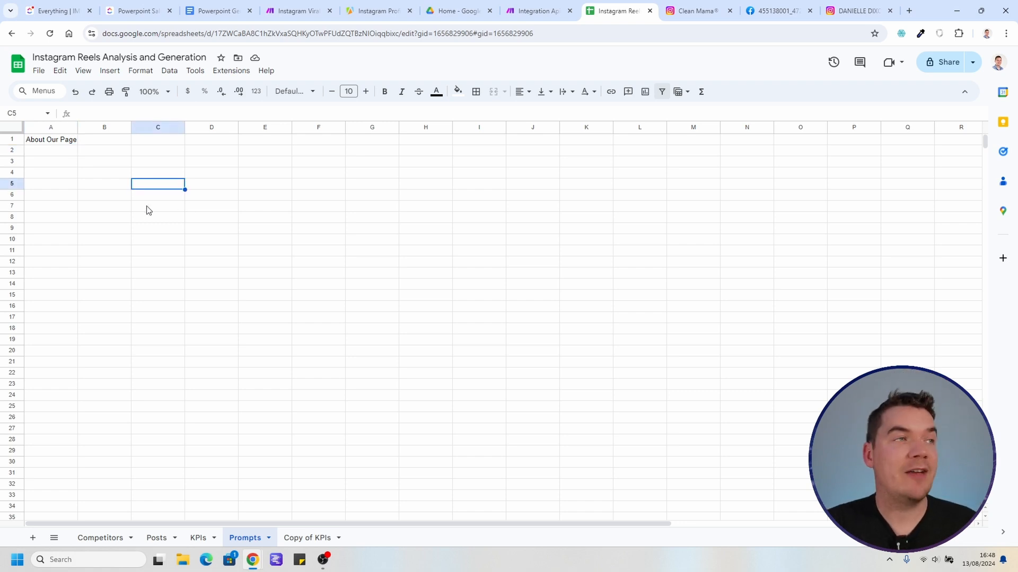
double_click(59, 154)
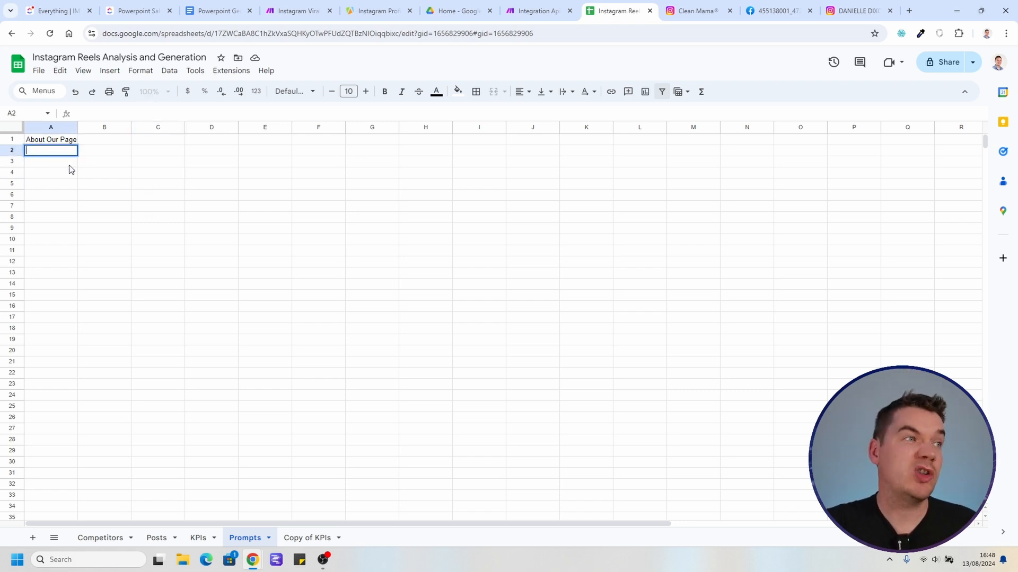
text("@CleanAndCozyHome  Bio: Hi, I'm Emily Carter—a busy mom on a mission to transform everyday spaces into a sanctuary of cleanliness and comfort. Join me for home organization, cleaning tips, and simple living inspiration. 🏠✨  Content Focus:  Cleaning Tips: Daily posts featuring quick, effective cleaning hacks, product recommendations, and deep-cleaning routines to keep your home spotless. Organization: Step-by-step guides on decluttering, organizing various areas of your home, and creating systems that work for your family. Home Inspiration: Before-and-after transformations, cozy home decor ideas, and seasonal styling tips that make your home inviting and functional. DIY Projects: Easy, budget-friendly DIY projects to enhance your space, including storage solutions and decor crafts. Product Reviews: Honest reviews of cleaning products and tools, helping you choose the best for your home. Target Audience: Busy moms, homemakers, and anyone looking to create a cleaner, more organized, and peaceful home environment.  Engagement Style: Interactive posts with polls, Q&A sessions, and community challenges to motivate followers to share their progress and tips.  Hashtags: #CleanAndCozy, #HomeOrganization, #CleanWithMe, #DeclutterYourLife')
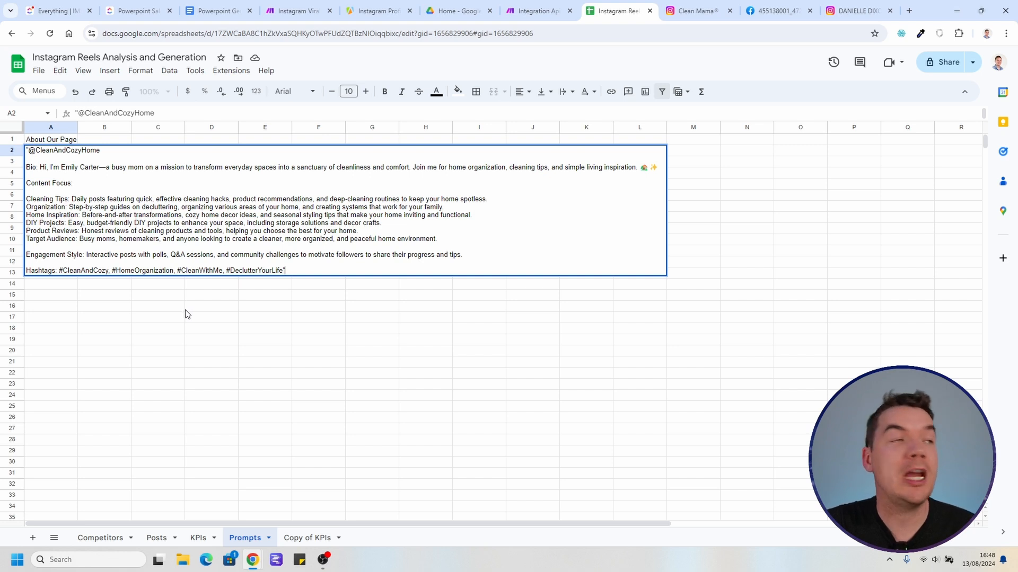
click(180, 311)
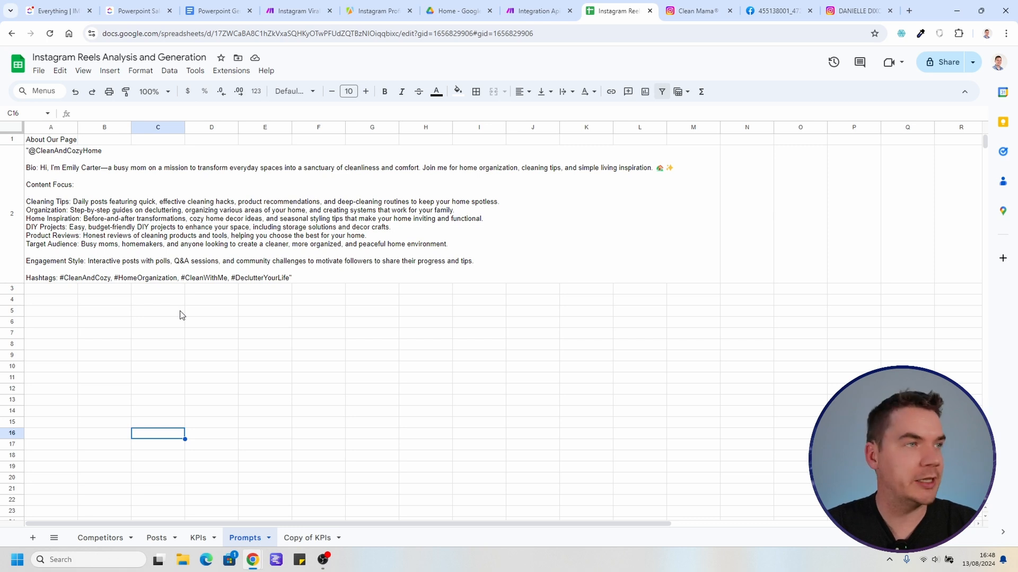
Step: Add a new sheet after Prompts and name it Your Generated Content
click(33, 538)
double_click(297, 538)
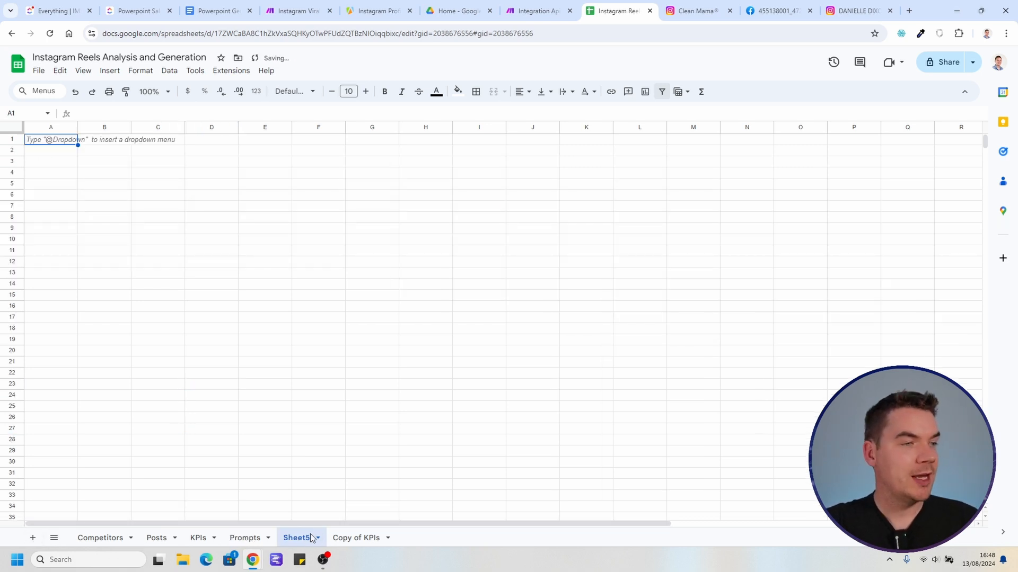
text(Your )
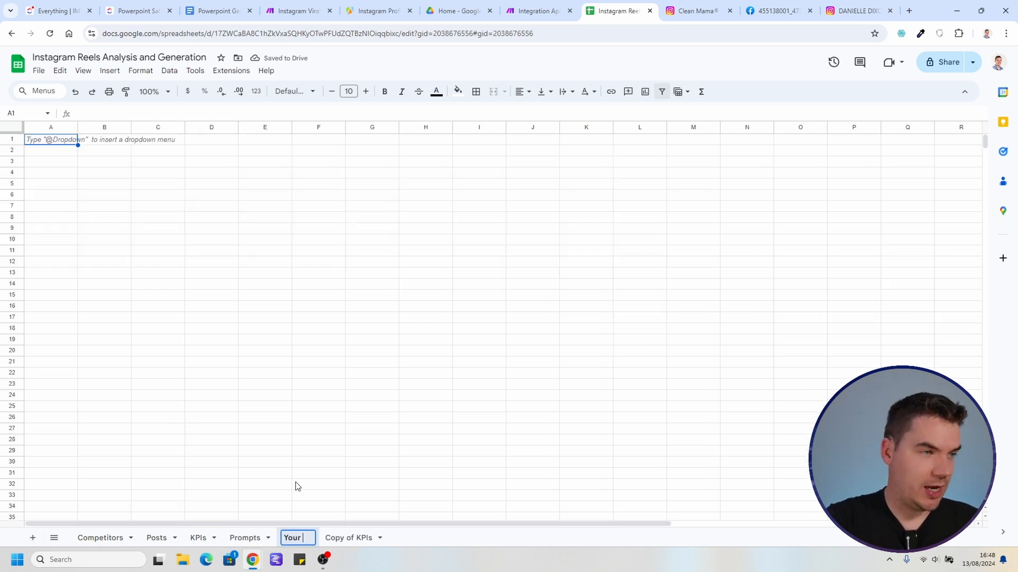
text(Generated Content)
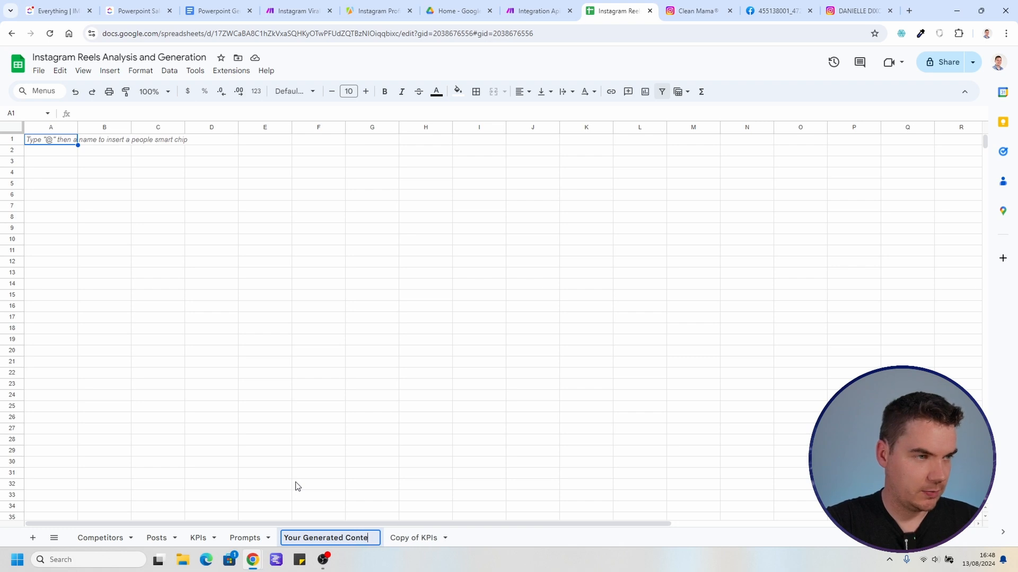
key(Return)
Step: Paste the nine headings from Source ID through Generated Image into row 1, starting at A1, and make them bold
click(63, 140)
key(ctrl+v)
click(129, 197)
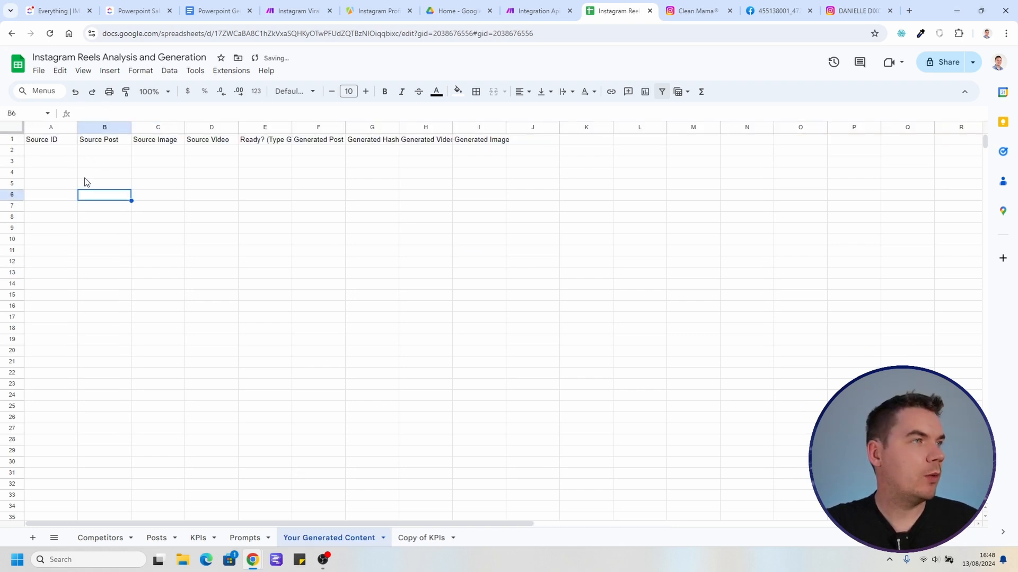
key(ctrl+plus)
click(14, 151)
key(ctrl+b)
click(66, 162)
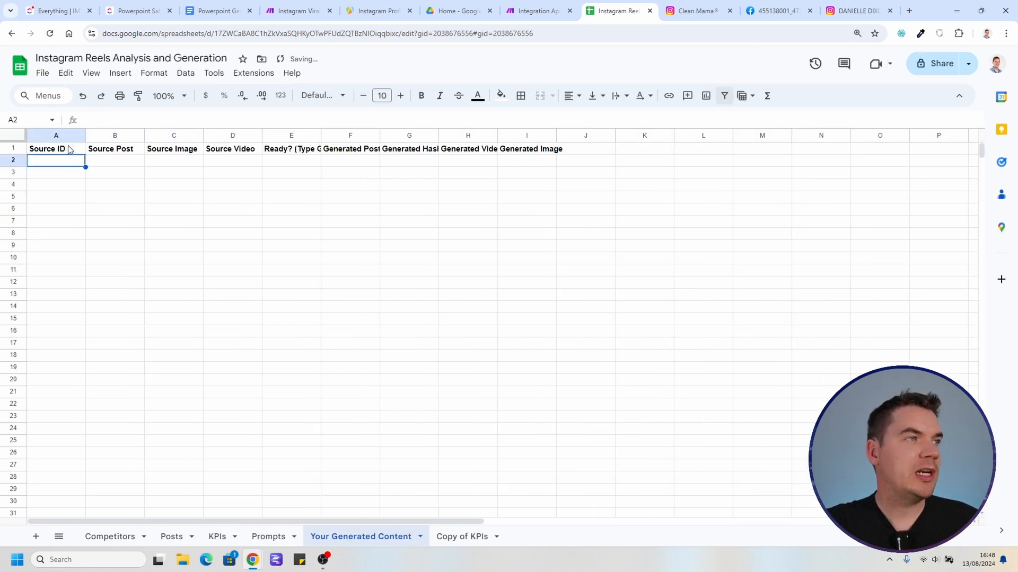
Step: Review the Source ID, Source Post, Source Image, Source Video and Ready? columns of the Your Generated Content sheet
click(68, 146)
click(68, 164)
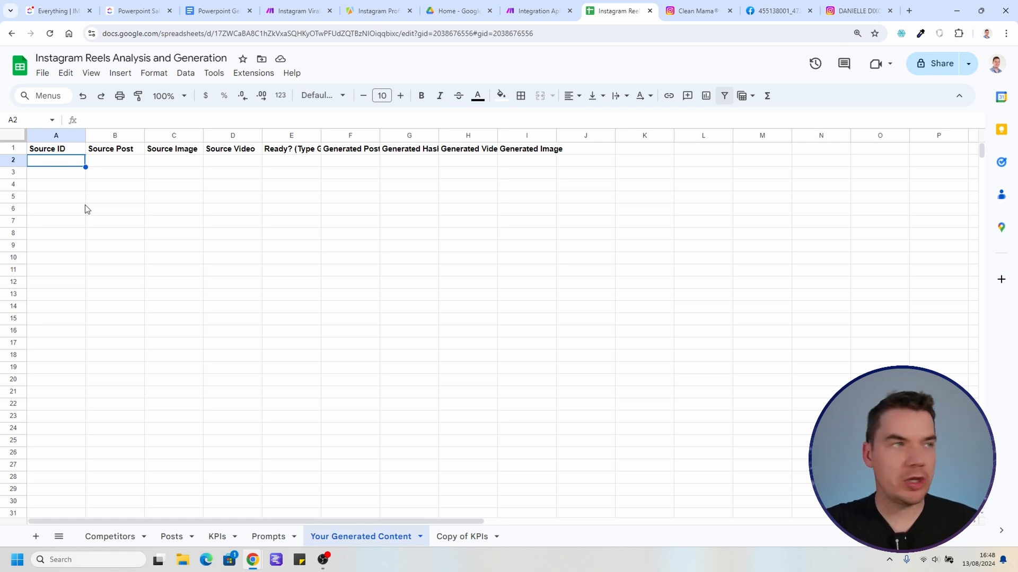
click(115, 162)
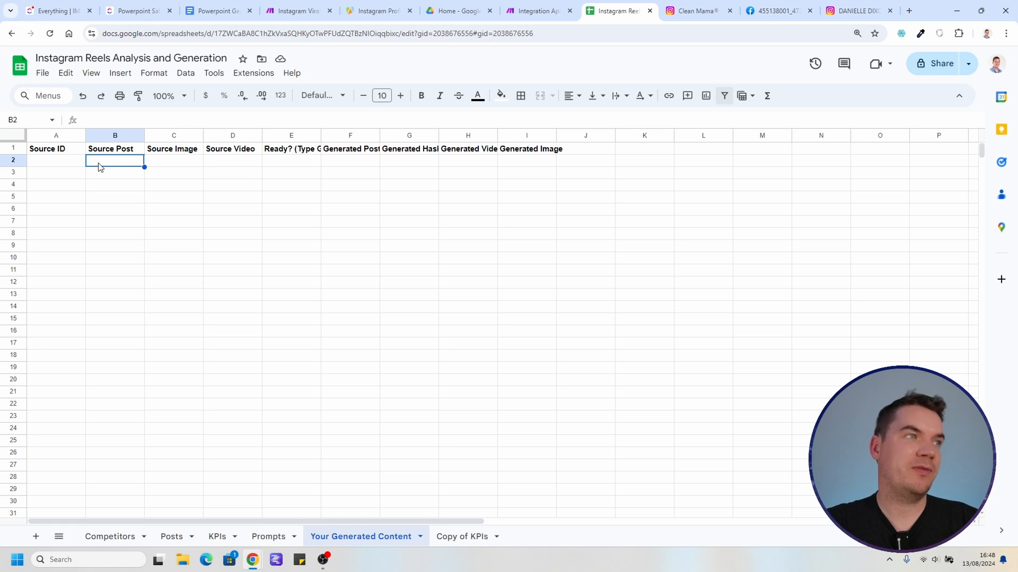
click(34, 164)
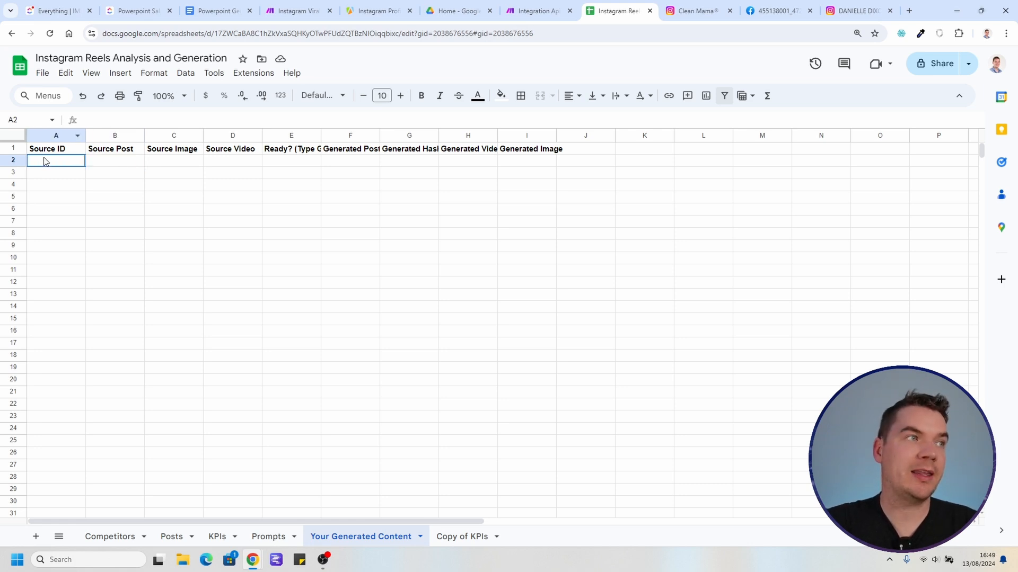
click(179, 153)
click(180, 160)
click(223, 165)
click(234, 151)
click(234, 162)
click(313, 150)
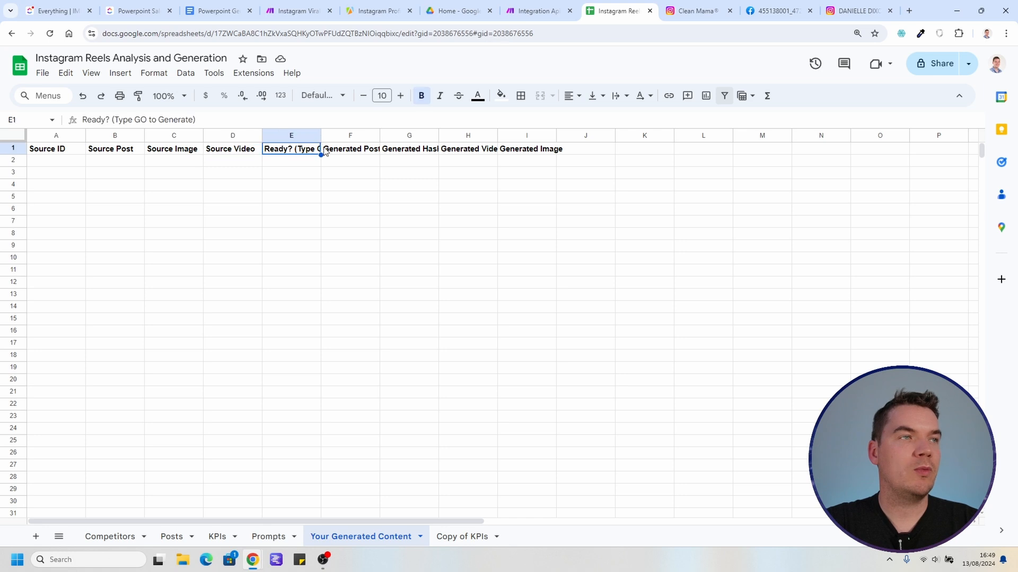
Step: Wrap the heading text in row 1 and widen the Ready? (Type GO to Generate) column
click(17, 148)
click(620, 95)
click(638, 116)
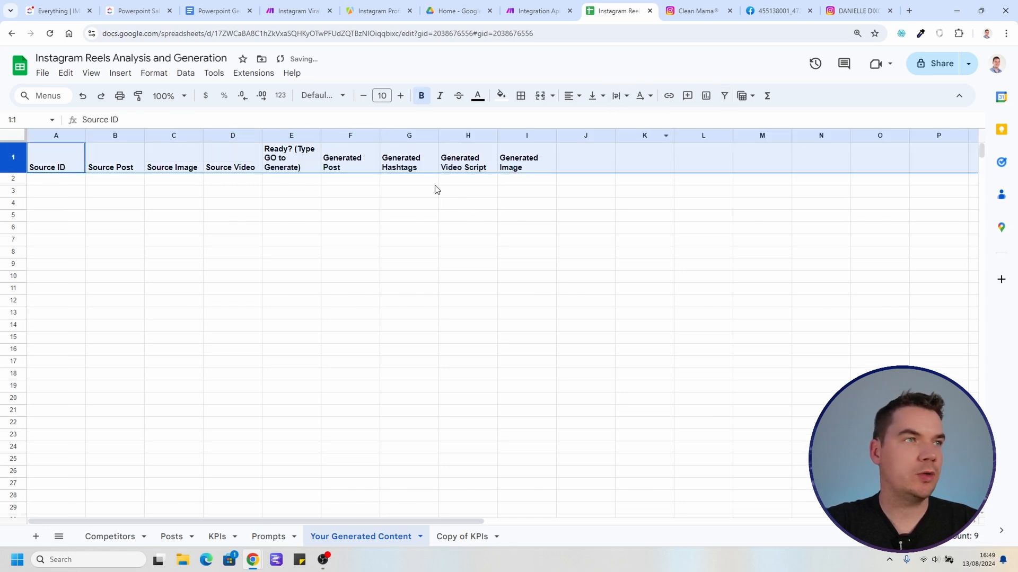
click(352, 162)
Step: Try the trigger value GO in cell E2 under the Ready? heading
click(304, 170)
text(GO)
key(Return)
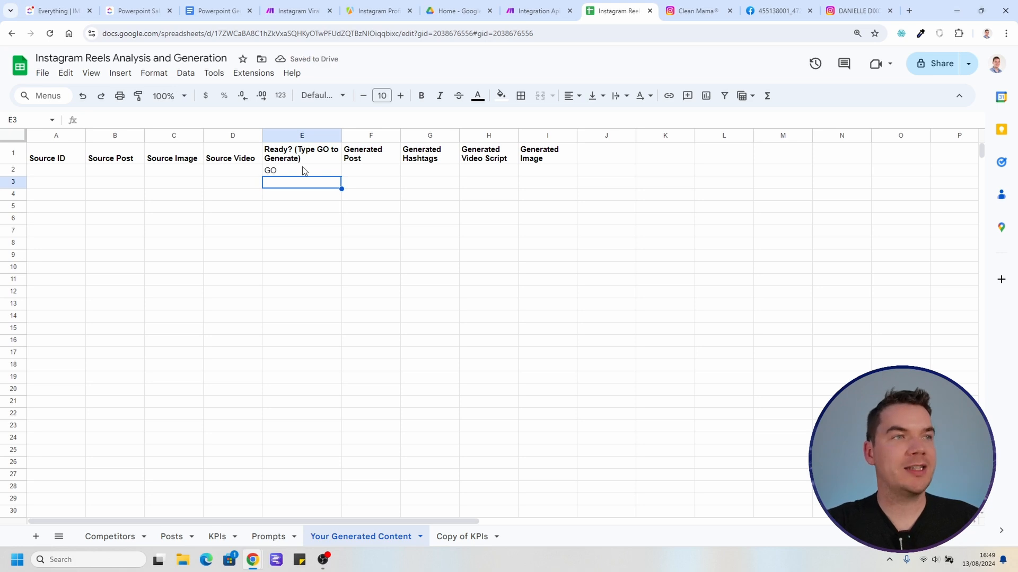
drag(358, 170, 568, 178)
click(371, 183)
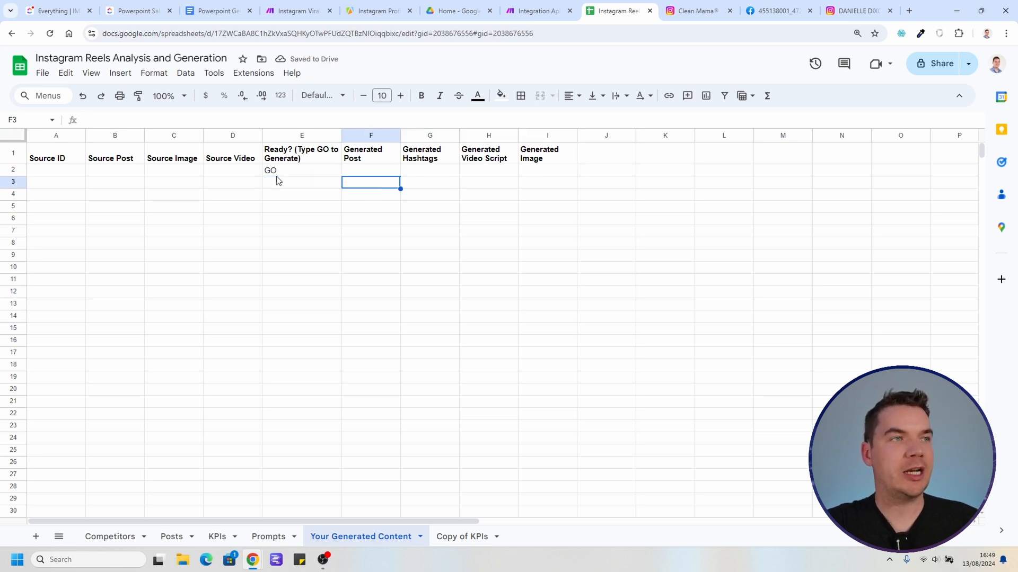
click(294, 173)
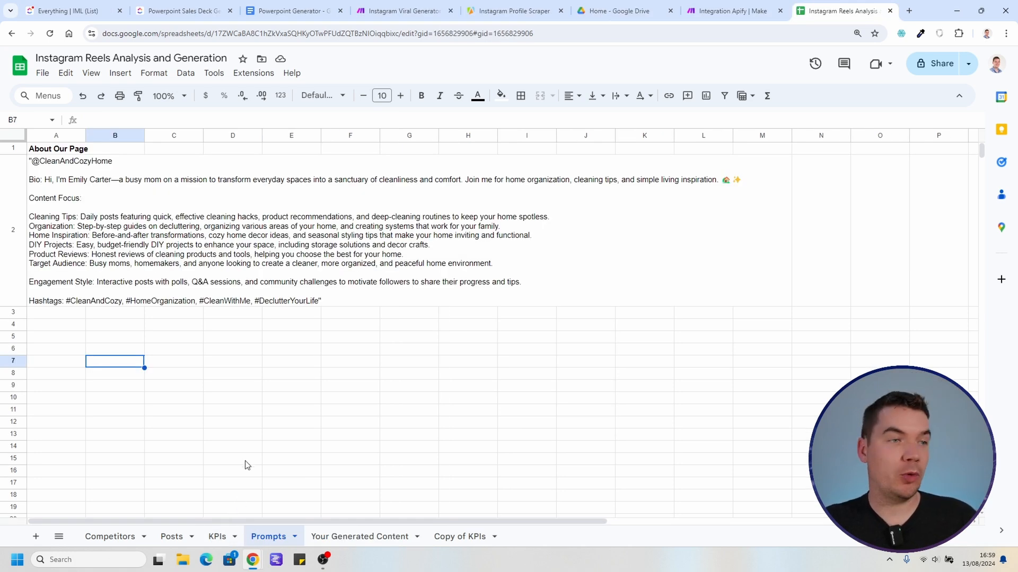
Step: Sort the posts on the KPIs sheet by the Score column in descending order
click(217, 536)
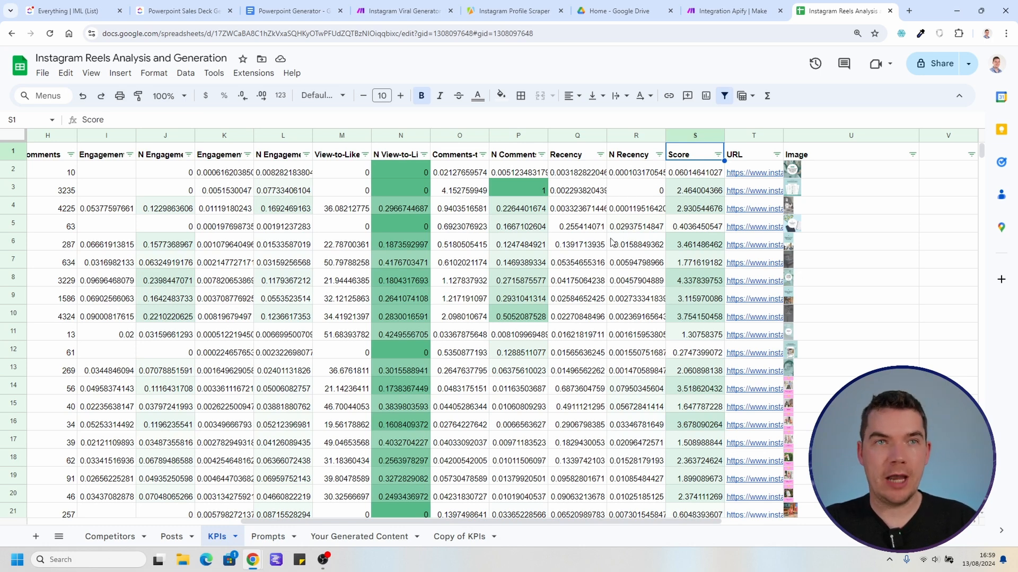
scroll(612, 242, down, 15)
scroll(581, 310, up, 15)
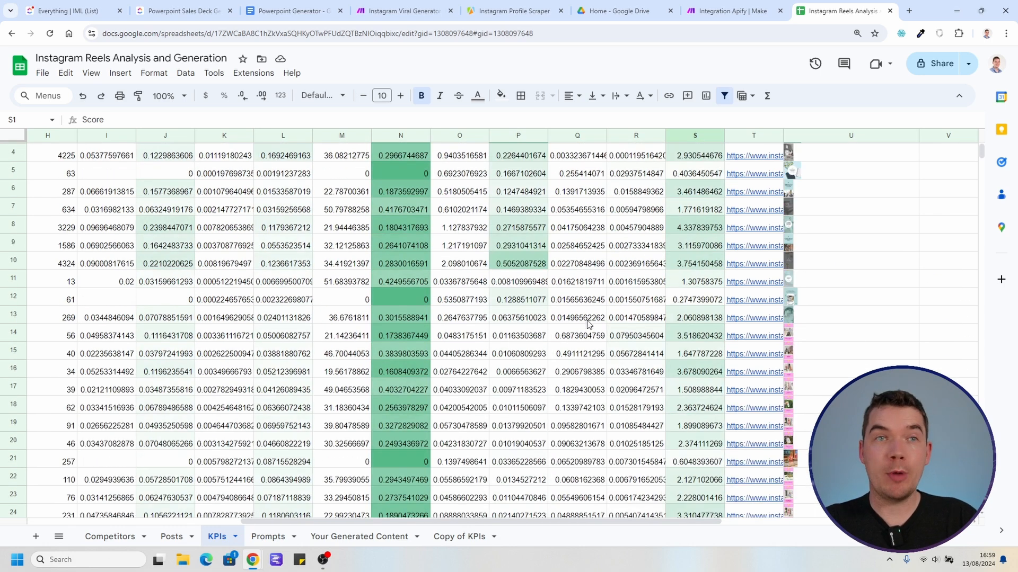
click(717, 154)
click(632, 194)
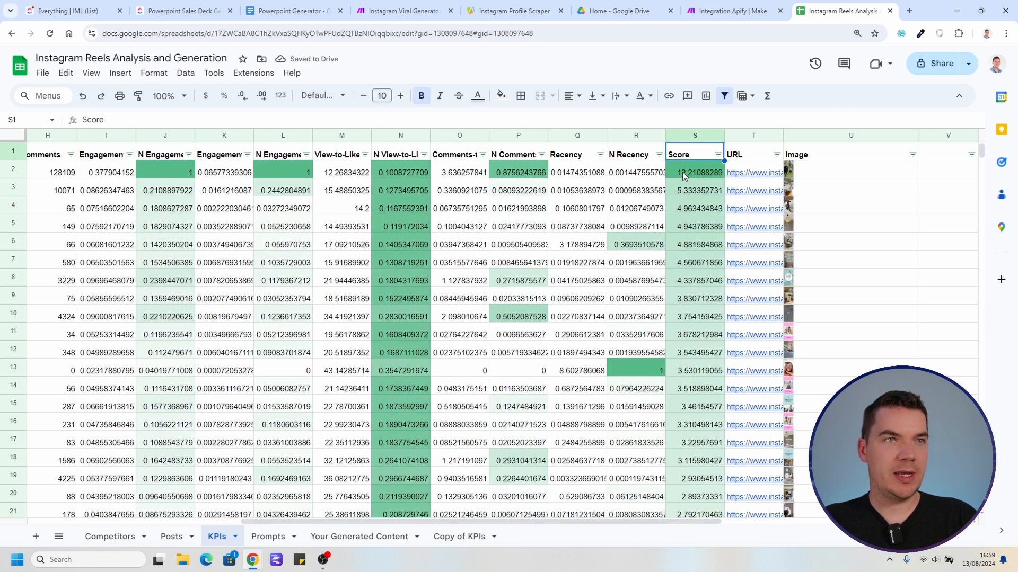
Step: Examine the top-scoring posts' Score, N Recency and Image cells, and open the Instagram post linked in row 6
click(683, 174)
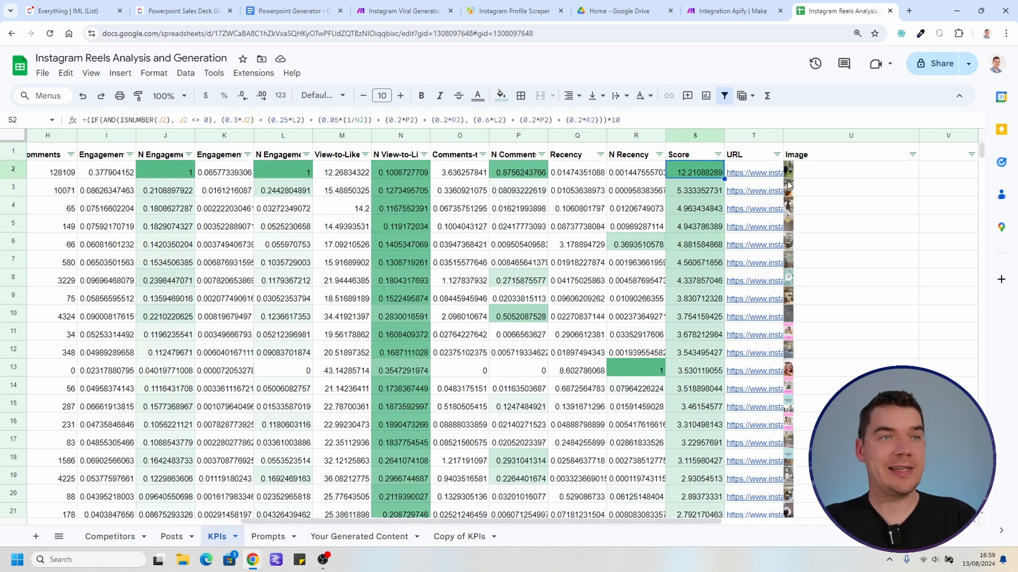
click(843, 175)
click(702, 247)
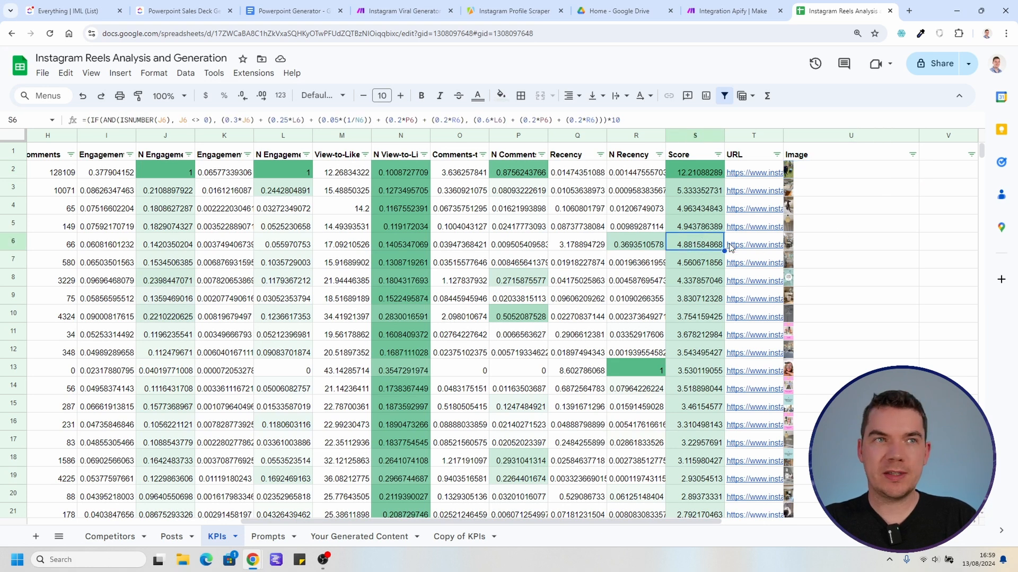
click(640, 247)
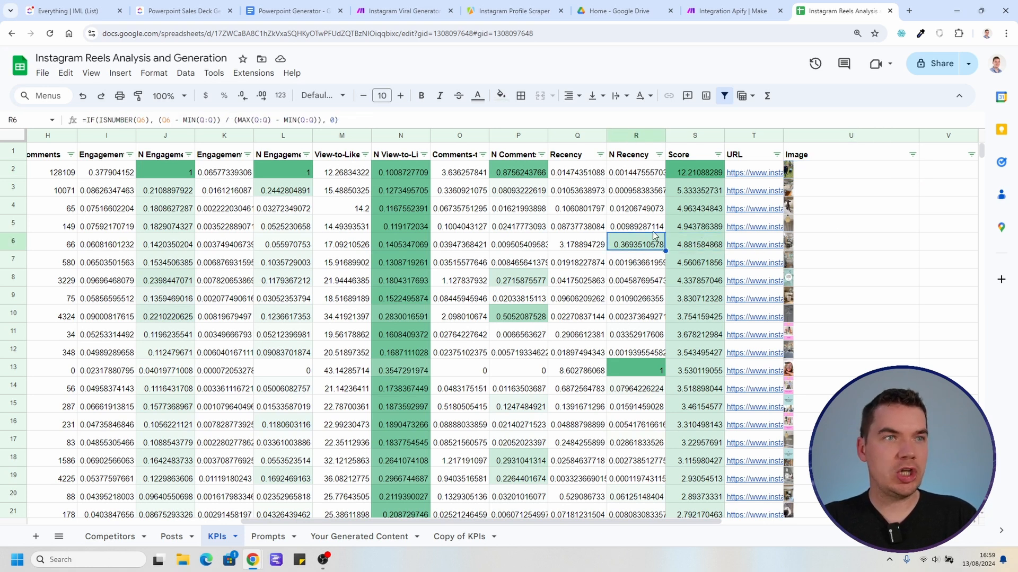
click(699, 243)
click(770, 249)
click(789, 265)
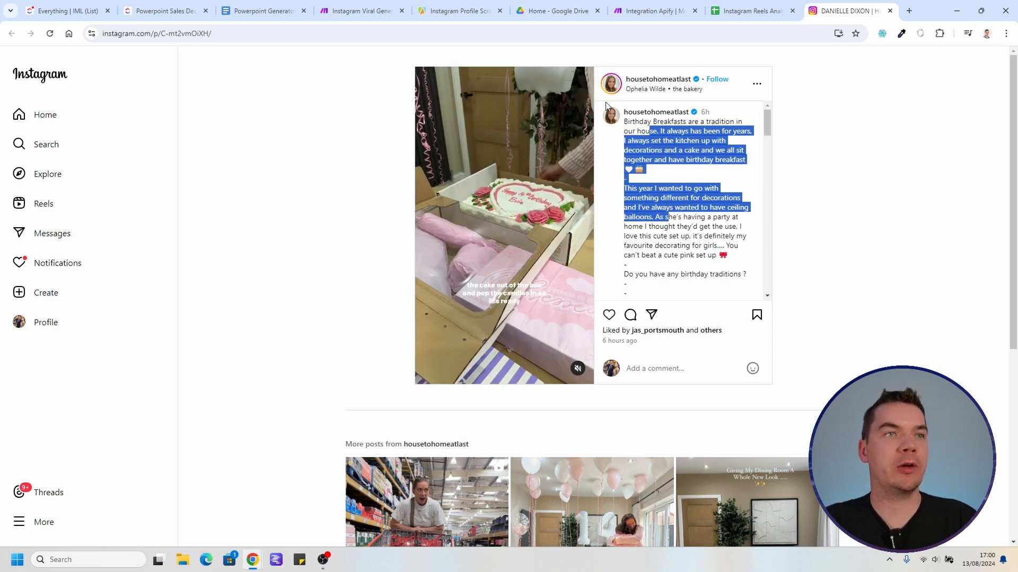
Step: Copy the row 6 post's ID from the KPIs sheet into A2 of Your Generated Content and widen column A to fit
click(747, 11)
key(Home)
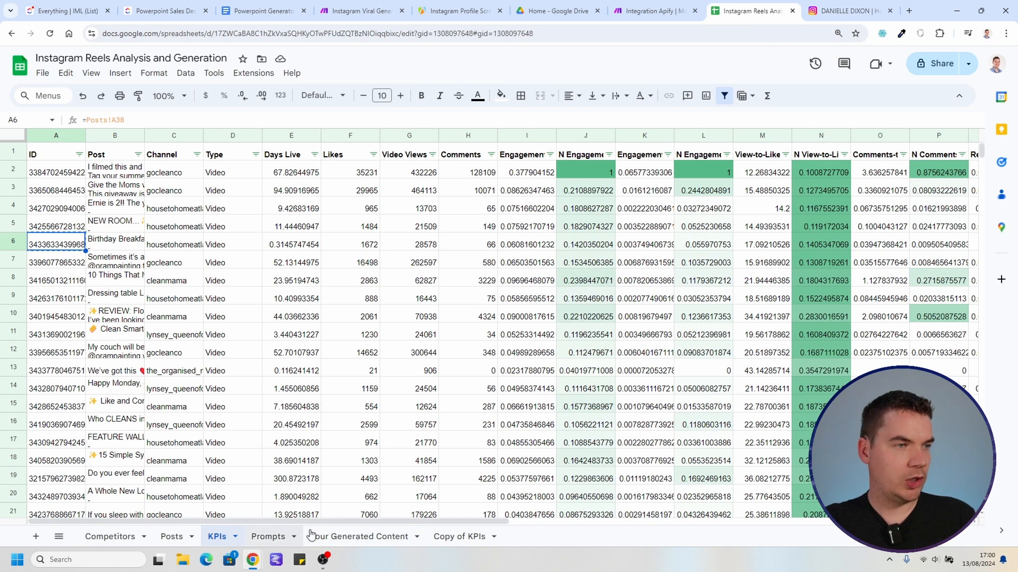
click(349, 538)
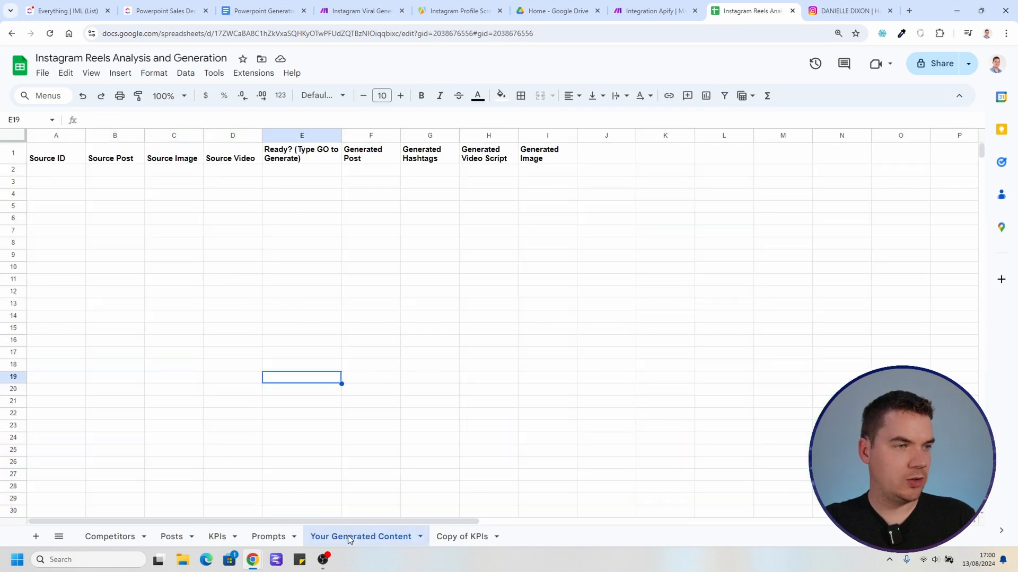
click(75, 171)
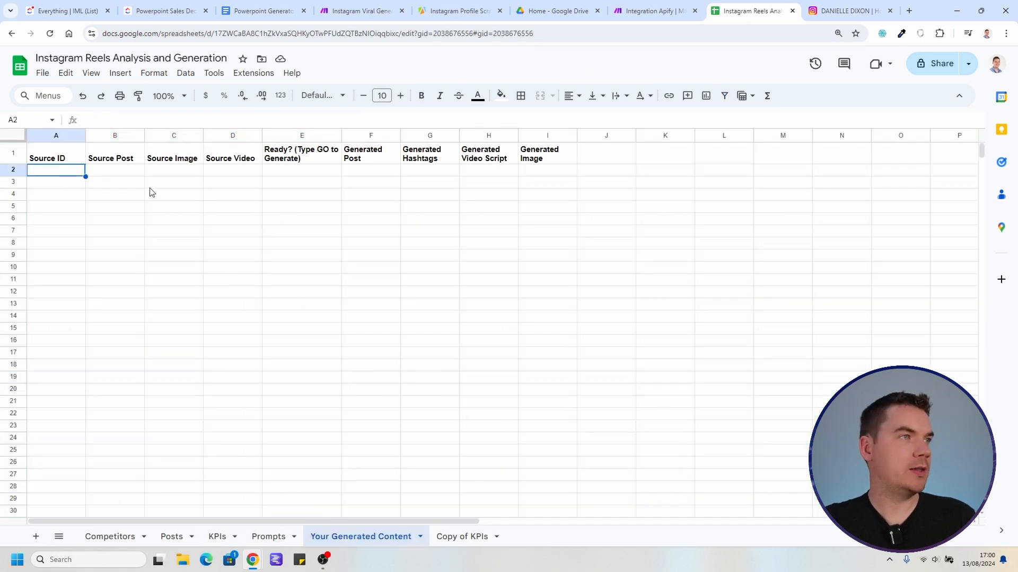
key(ctrl+v)
click(135, 217)
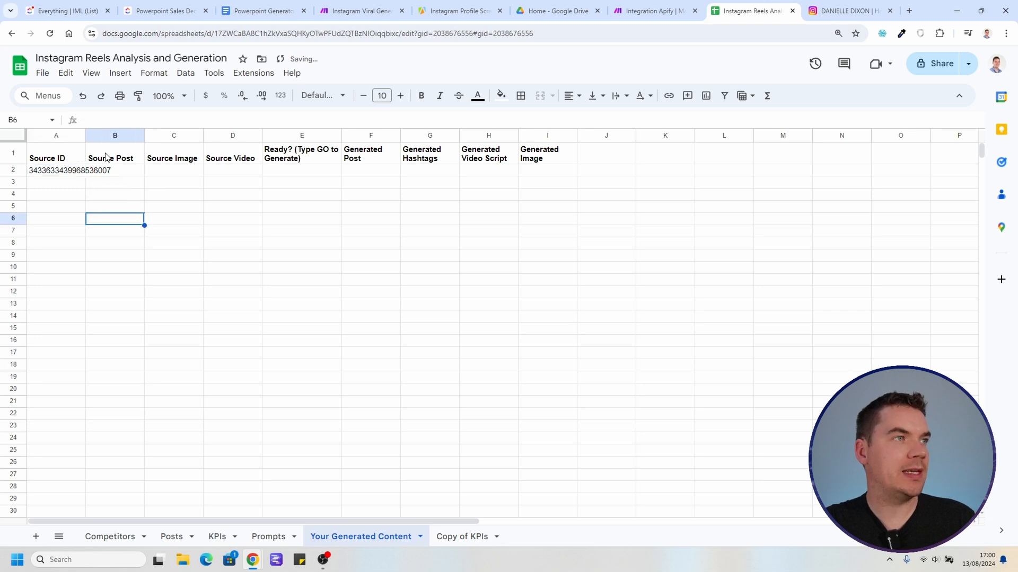
drag(85, 135, 148, 135)
Step: Enter the formula =VLOOKUP(A2,Posts!A:K,2,FALSE) in B2 to pull in the source post text
click(168, 170)
text(=c)
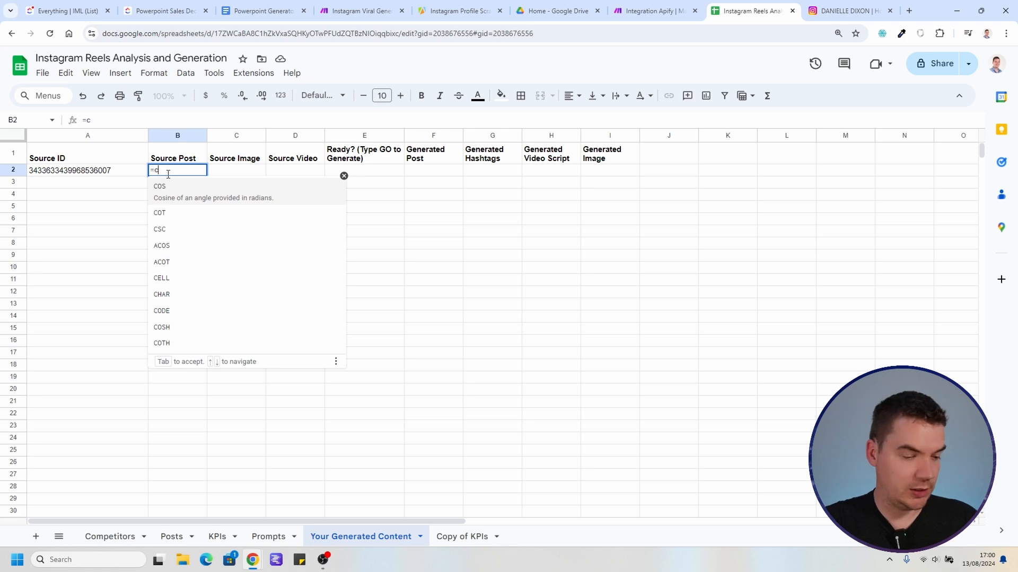
key(BackSpace)
text(VLOOKUP()
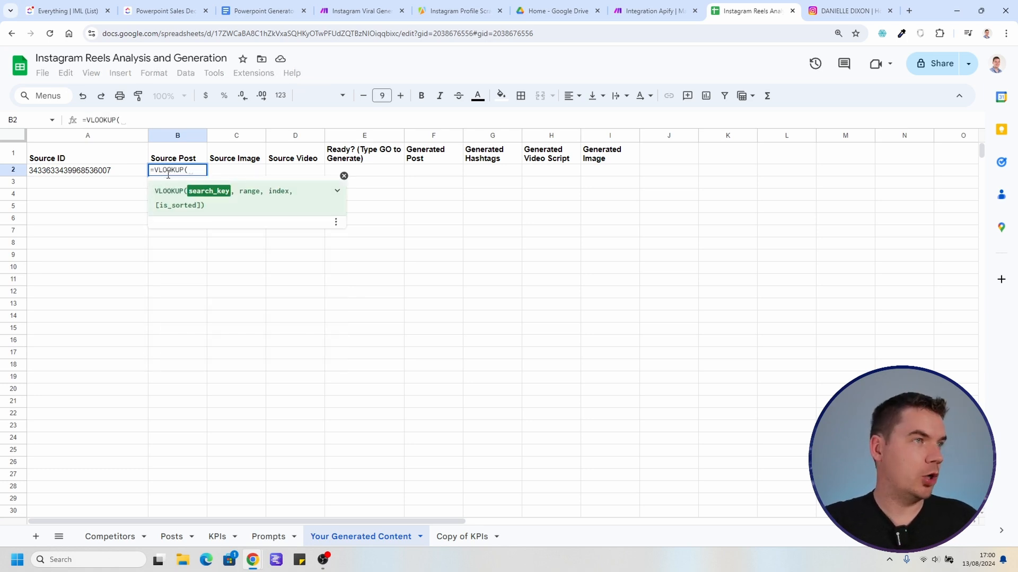
click(127, 174)
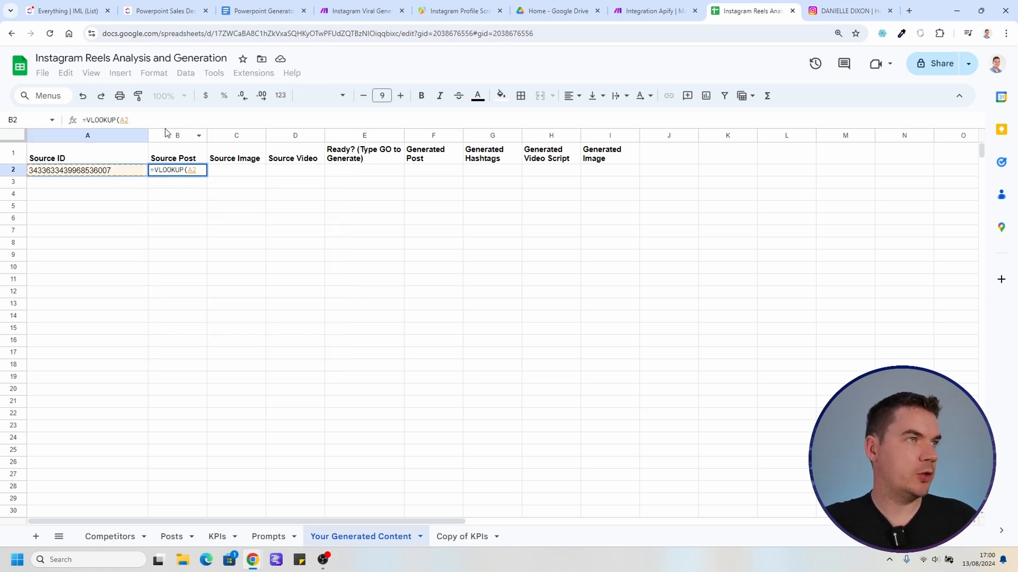
text(,)
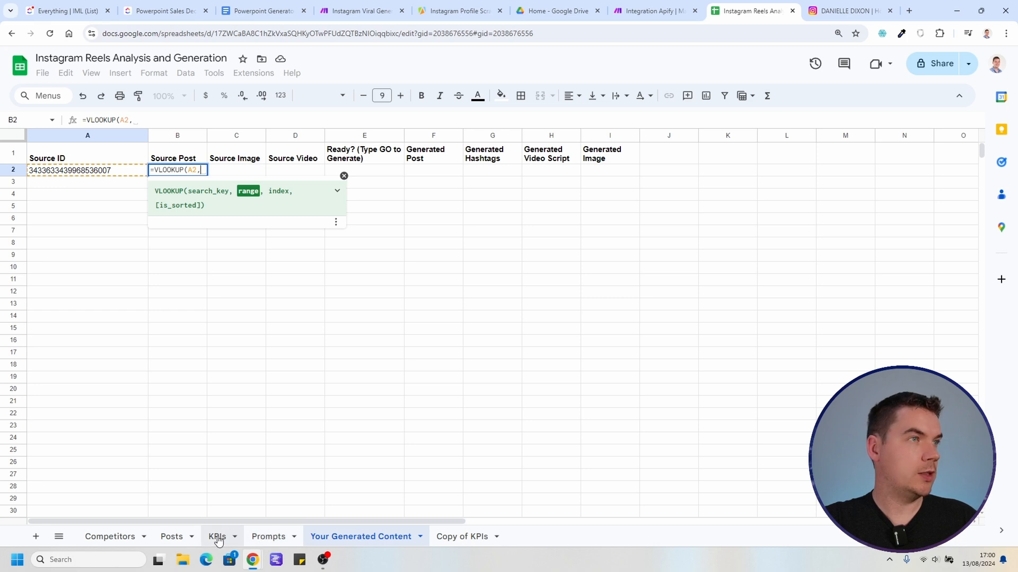
click(171, 537)
drag(53, 136, 577, 139)
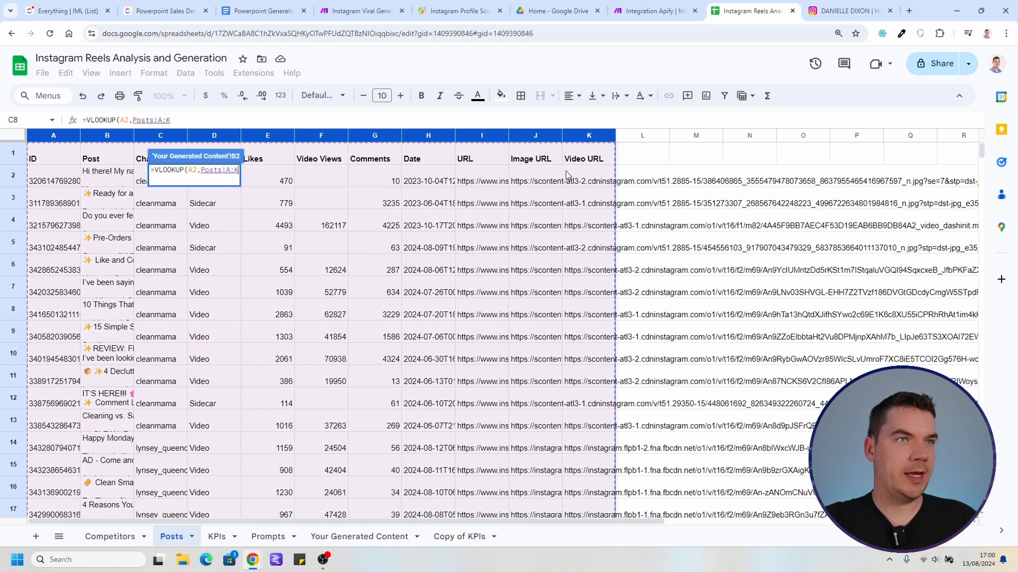
text(,2)
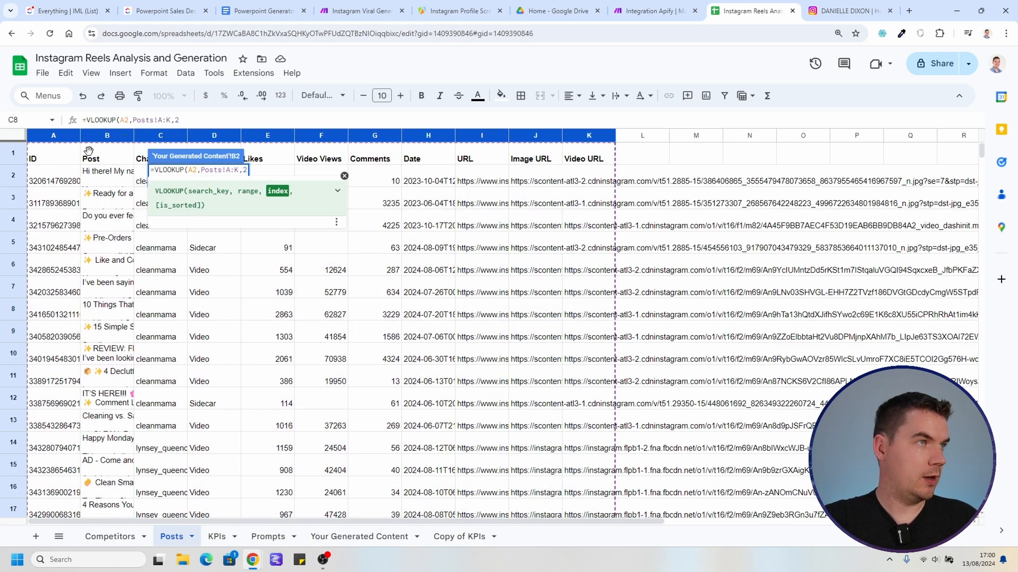
text(,FALSE)
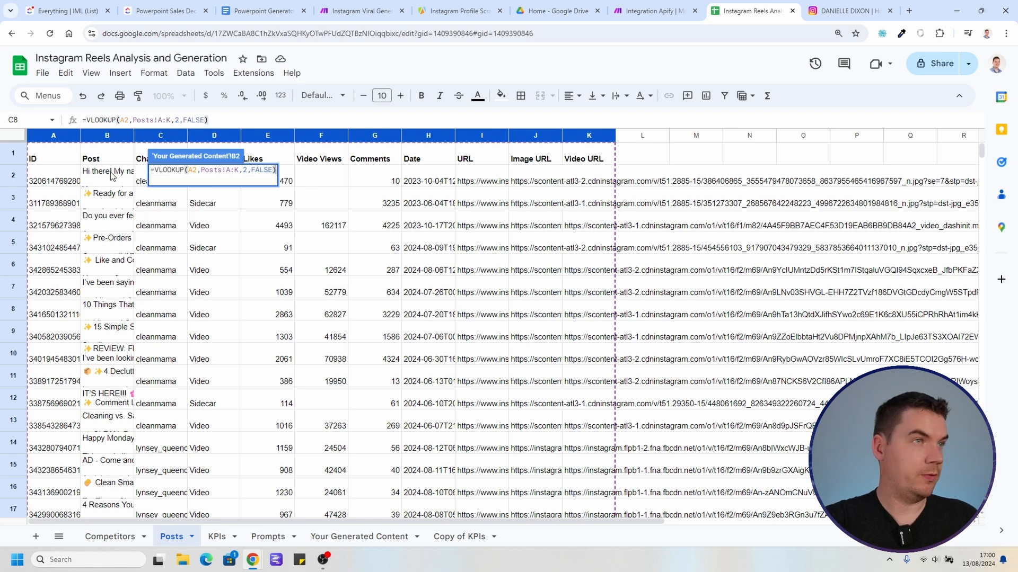
key(Return)
click(209, 267)
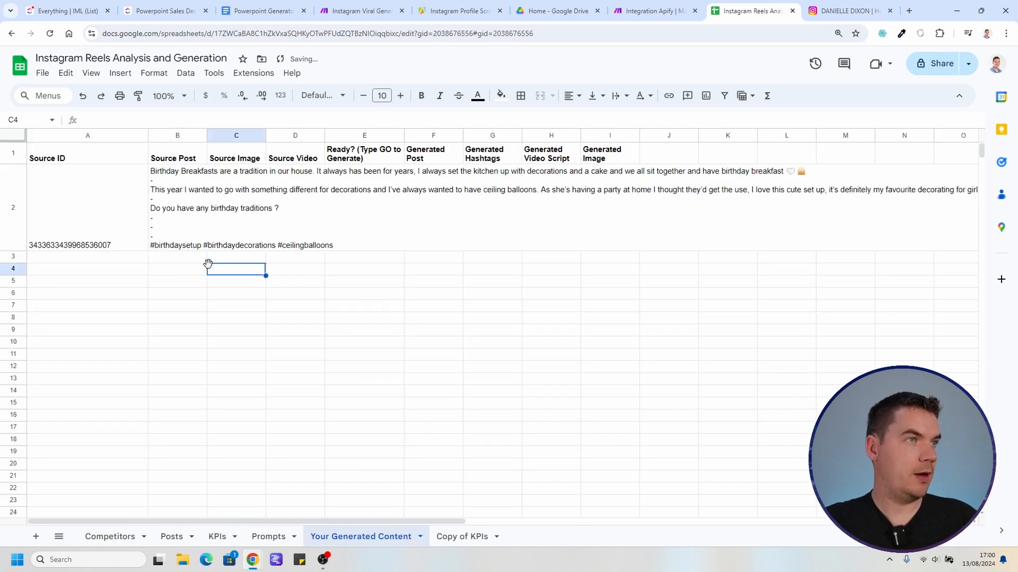
Step: Reuse the B2 VLOOKUP formula in C2, changing its column index to return the Image URL from the Posts sheet
click(198, 208)
click(224, 119)
key(Tab)
click(238, 120)
text(=VLOOKUP(A2,Posts!A:K,2,FALSE))
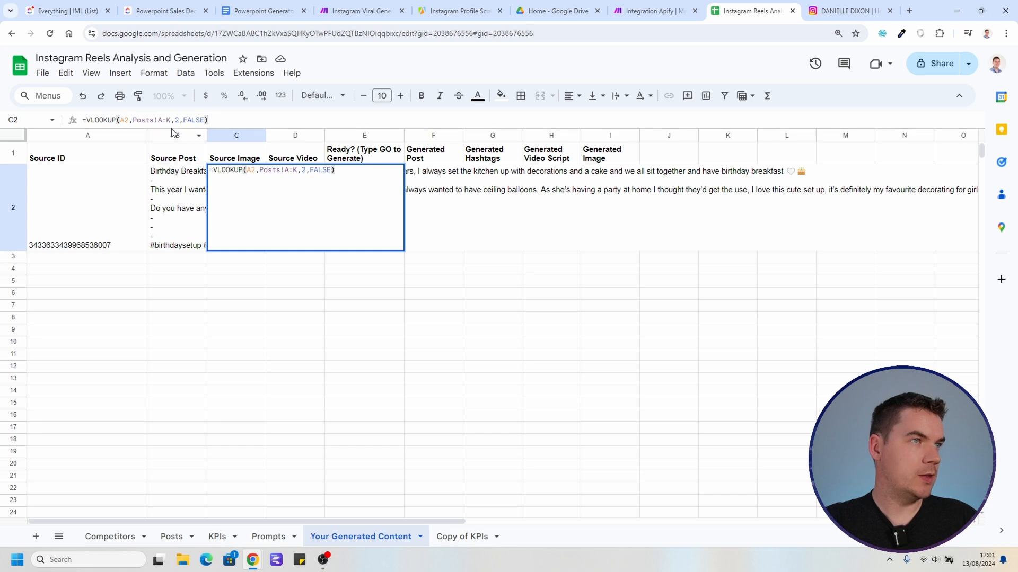
drag(175, 121, 181, 122)
text(3)
key(Return)
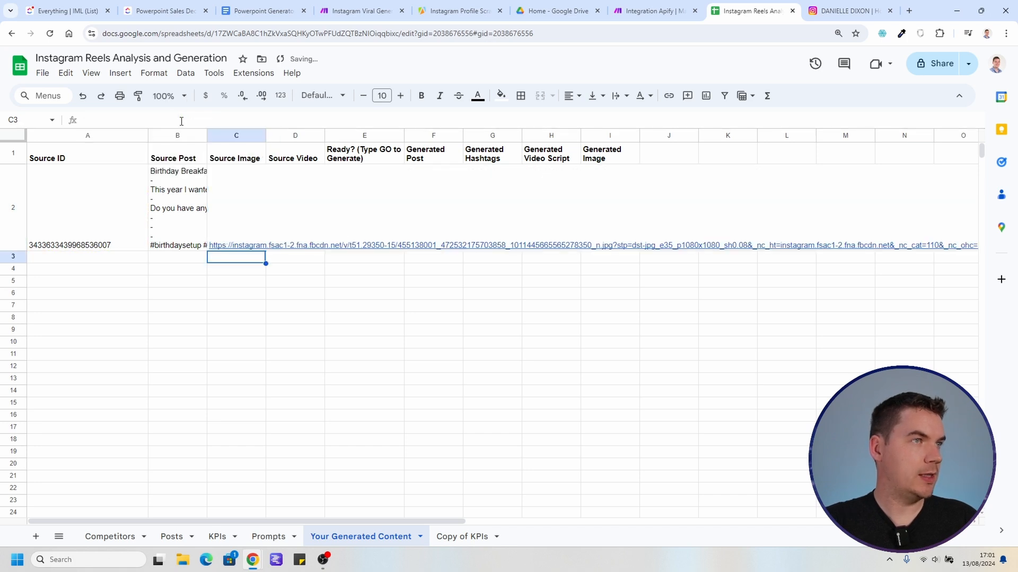
Step: Fill D2 with the same VLOOKUP formula, changing its column index to return the Video URL from the Posts sheet
click(171, 537)
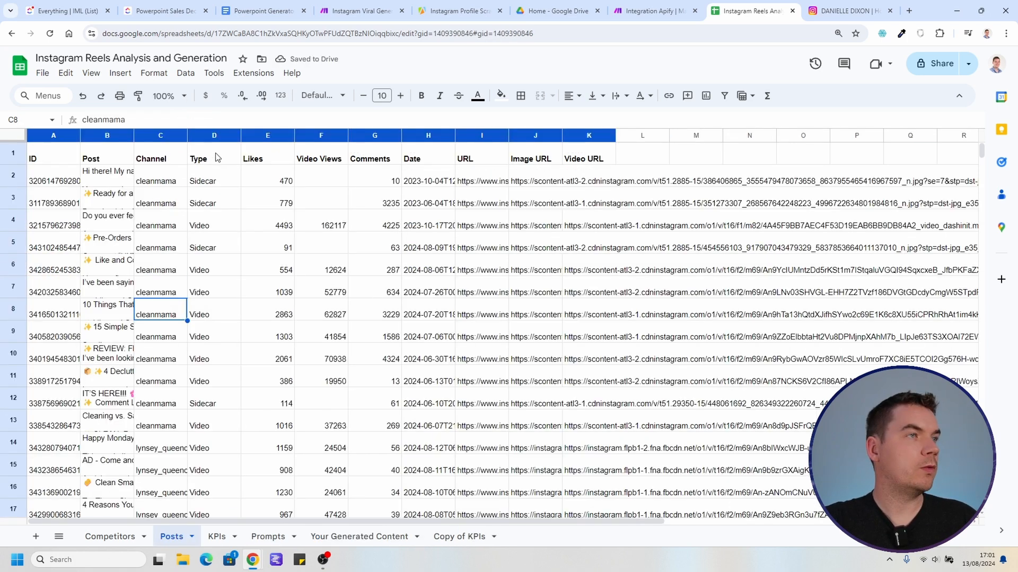
click(531, 156)
click(587, 156)
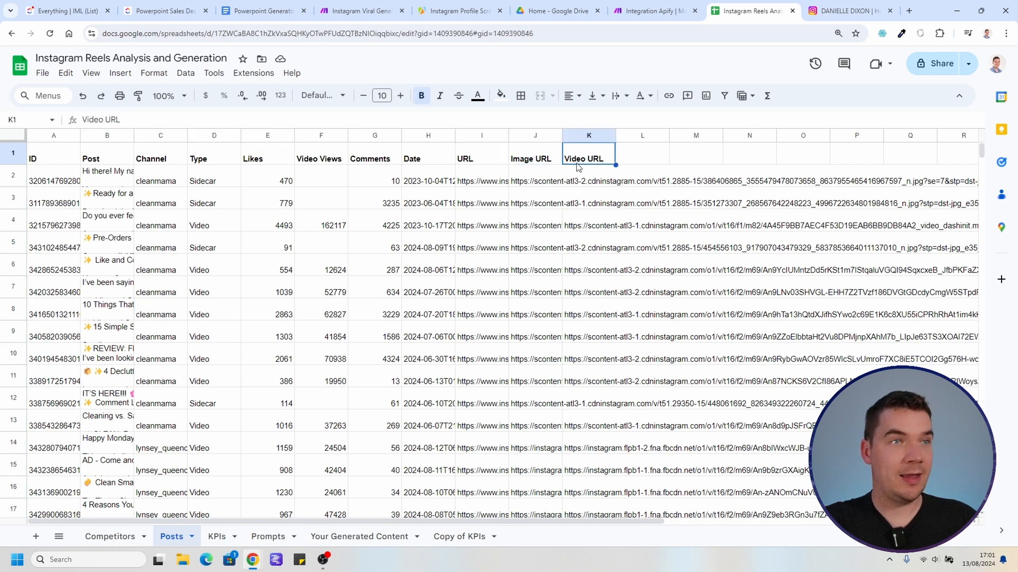
click(386, 538)
key(Return)
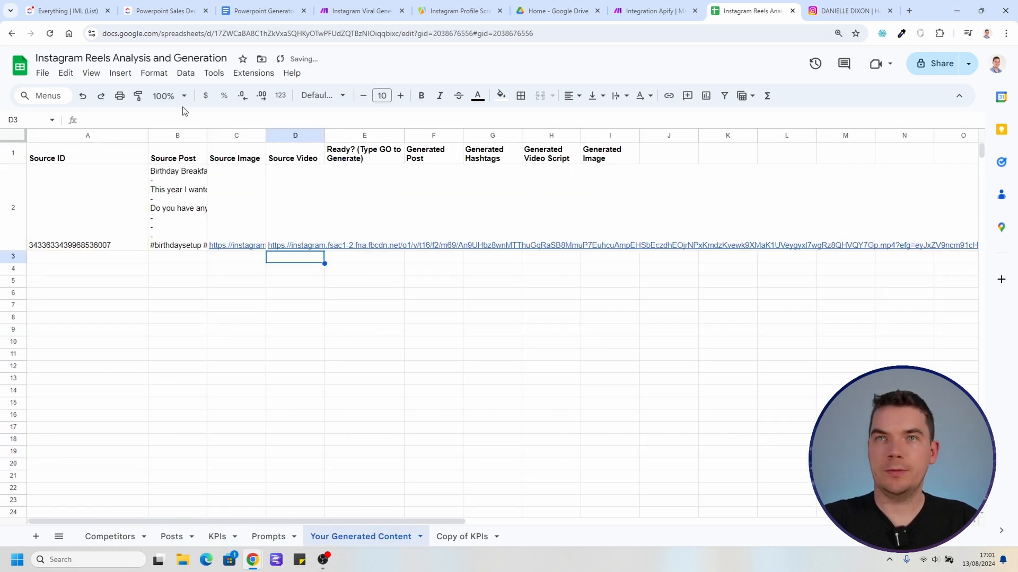
Step: Clear the source ID in A2 and paste it back to test the lookup formulas in row 2
click(85, 212)
key(Delete)
click(295, 295)
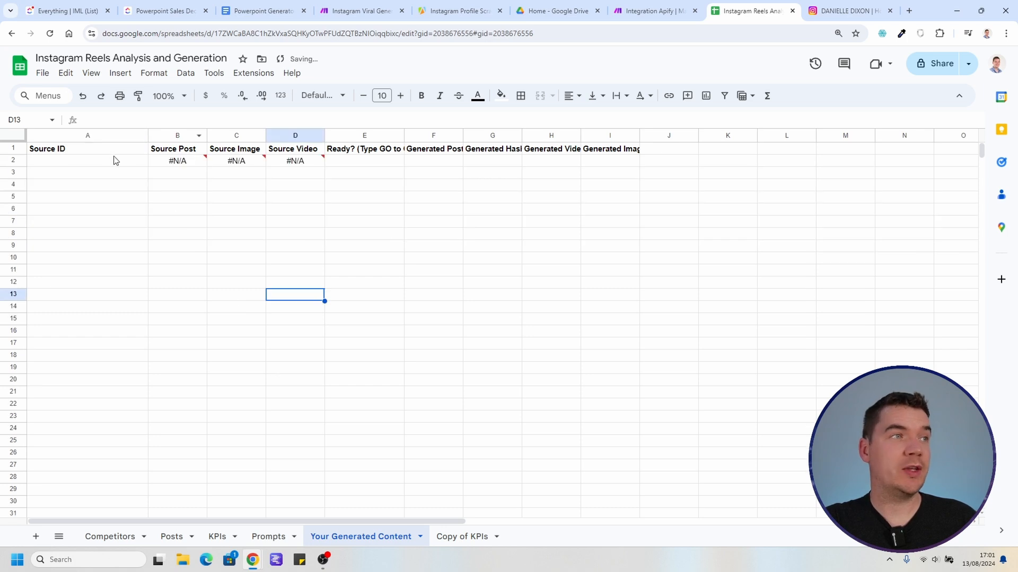
click(112, 161)
key(ctrl+v)
click(218, 269)
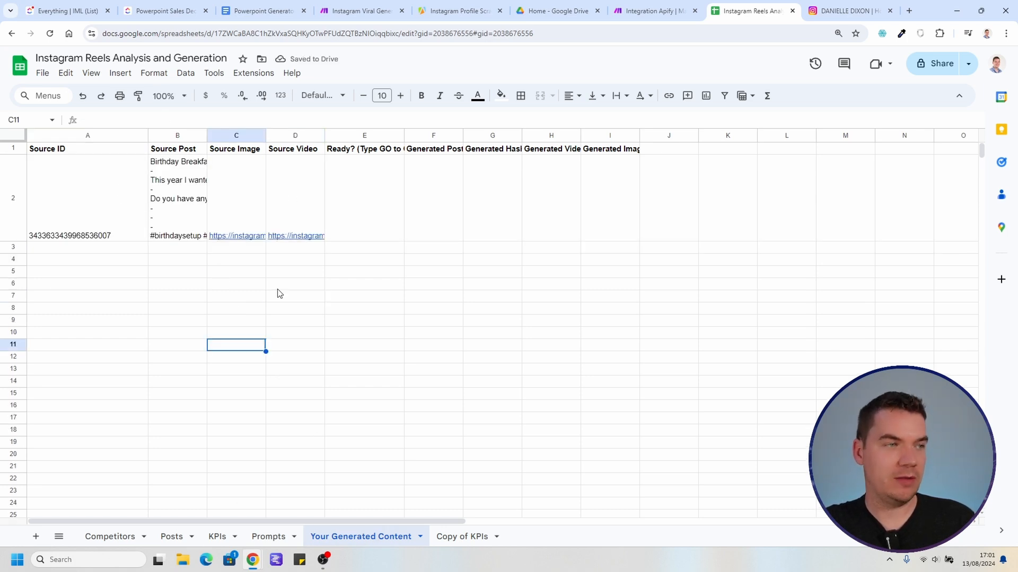
Step: Enter GO in E2 under the Ready? column to mark the source post for generation
click(376, 190)
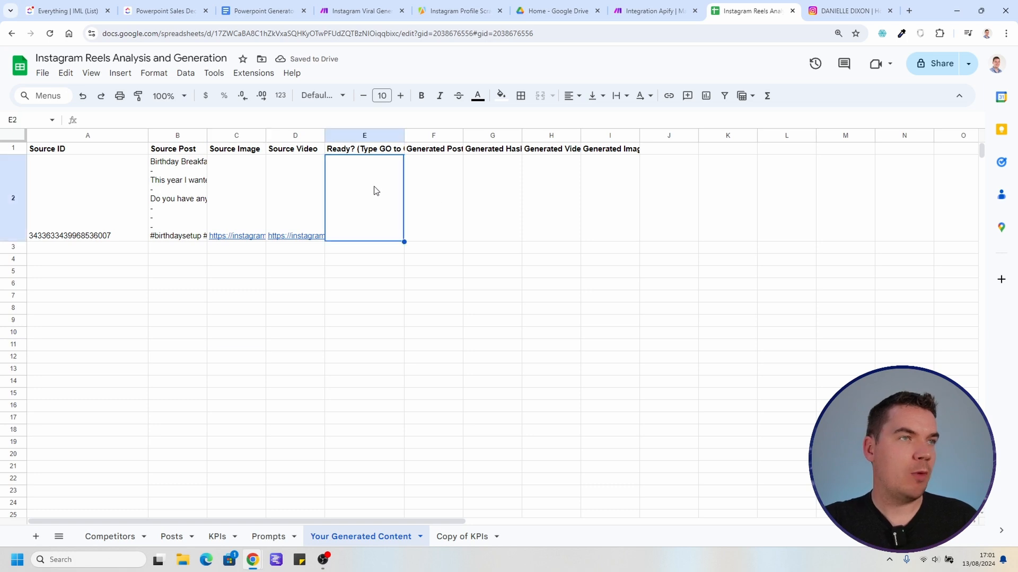
text(GO)
key(Return)
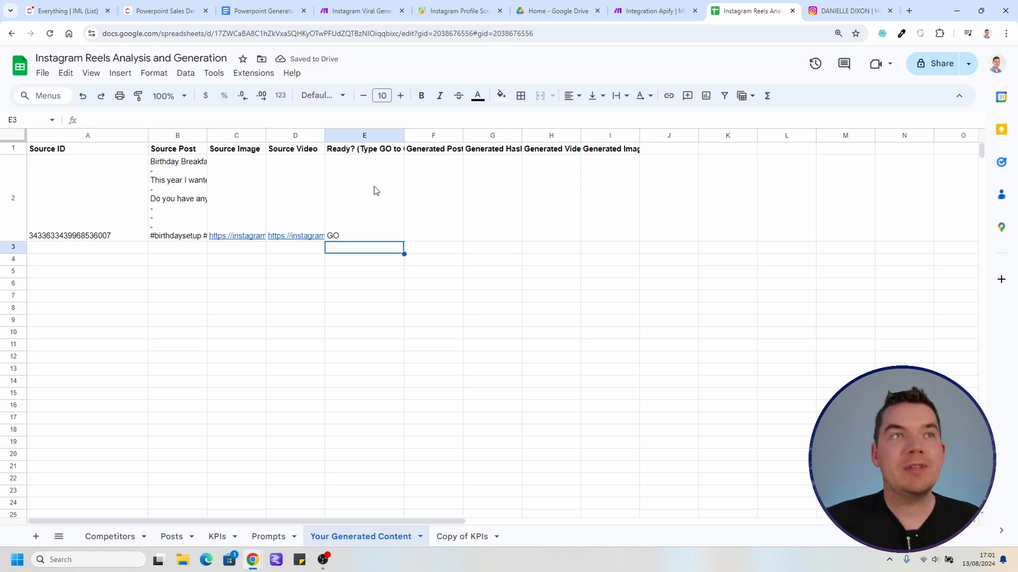
Step: Switch to the Integration Apify scenario in Make, save it, and rename it Instagram Analysis Automation
click(640, 6)
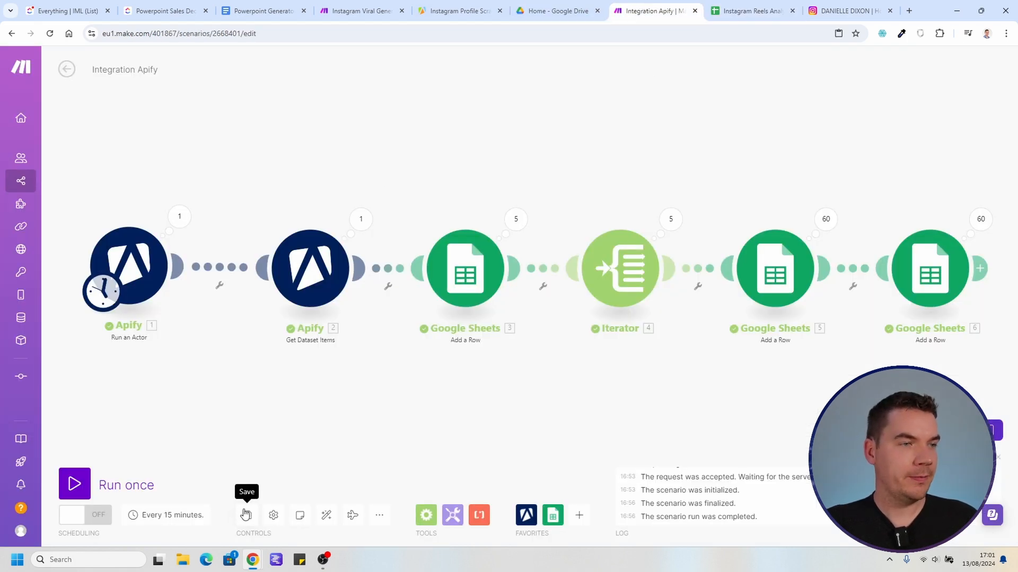
scroll(325, 234, down, 2)
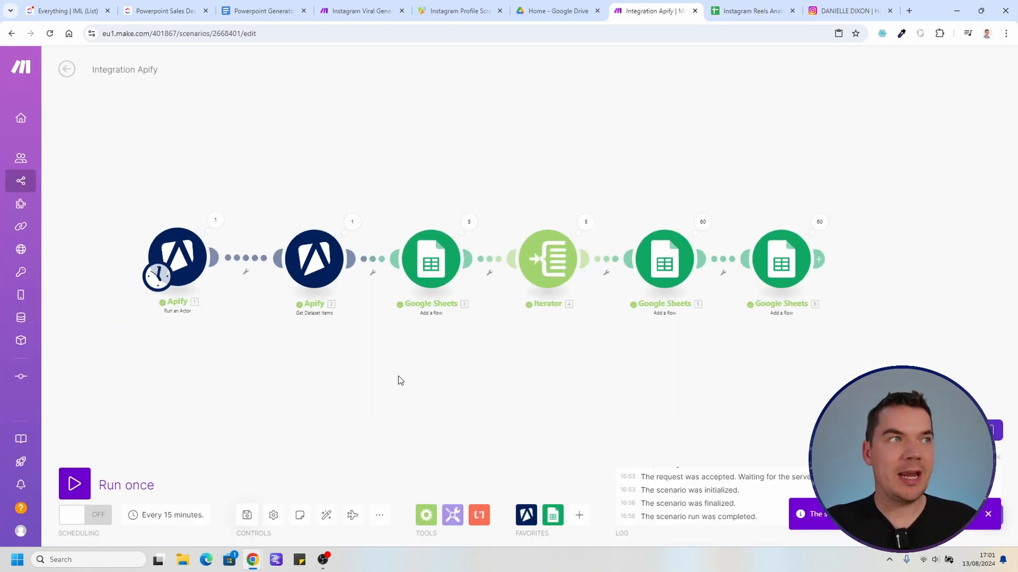
click(134, 69)
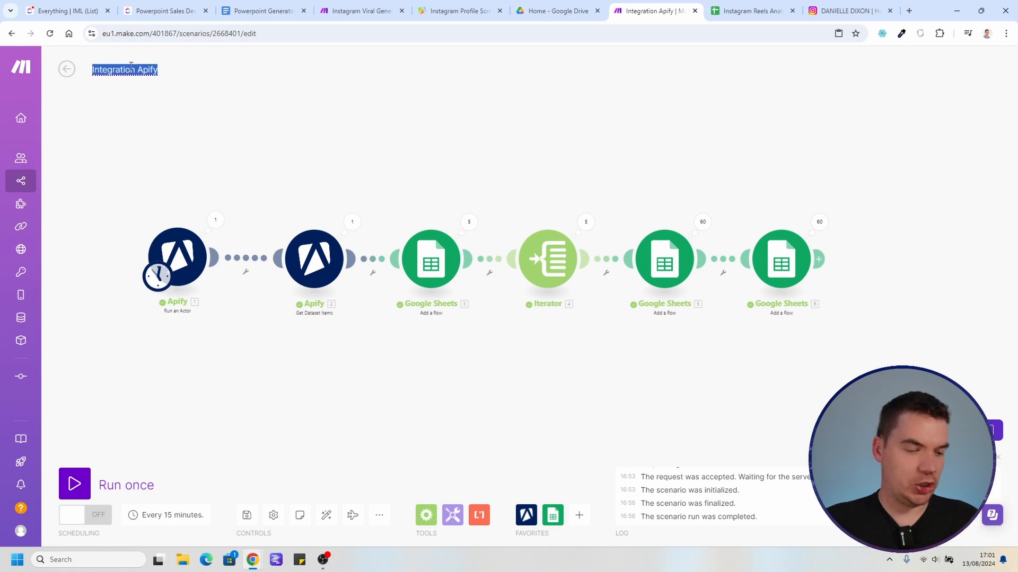
key(BackSpace)
text(Instagram Analyis)
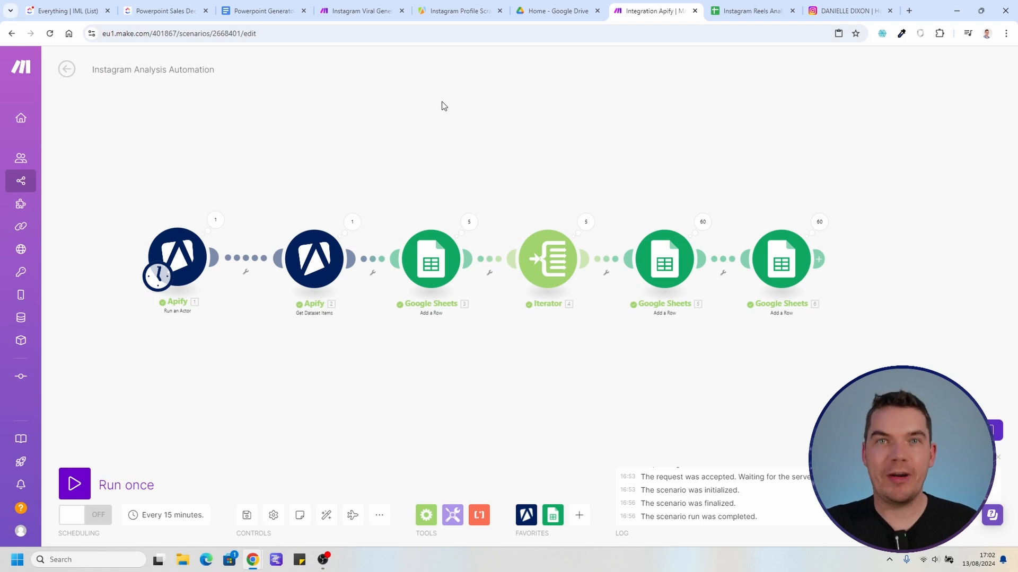
Step: Add the Google Sheets Watch Changes module as the trigger of a new Make scenario
click(753, 11)
click(655, 11)
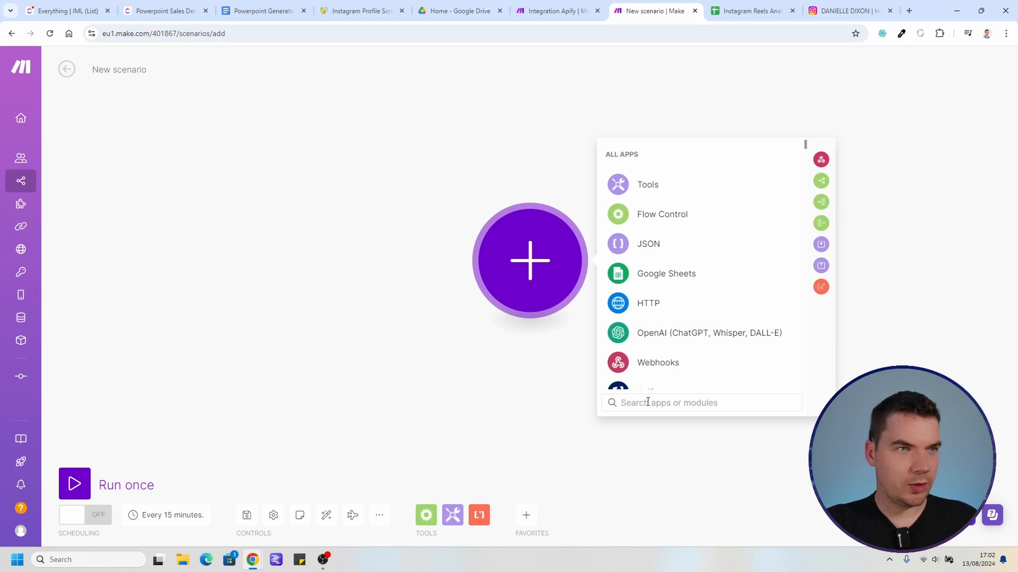
click(660, 282)
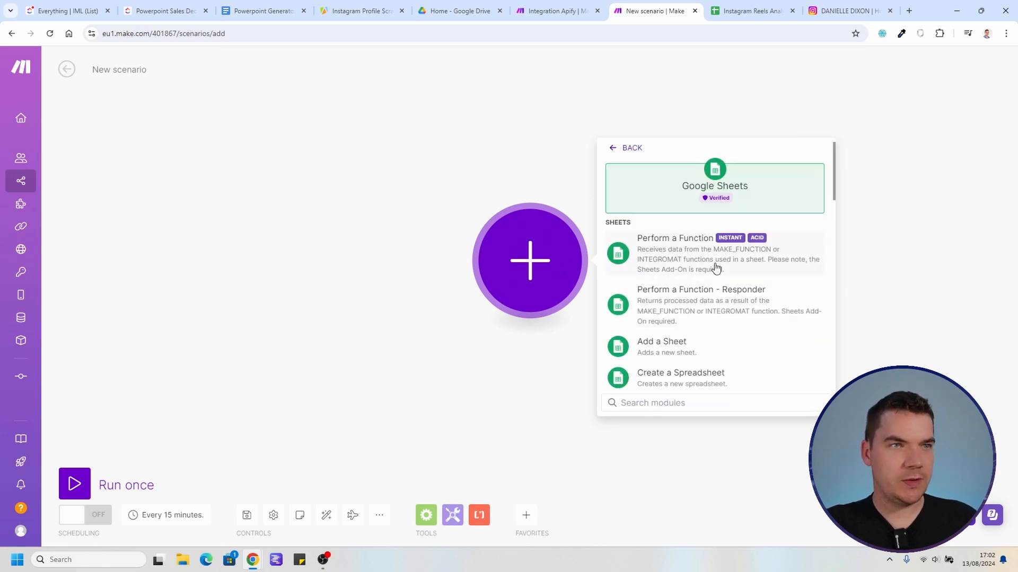
text(watc)
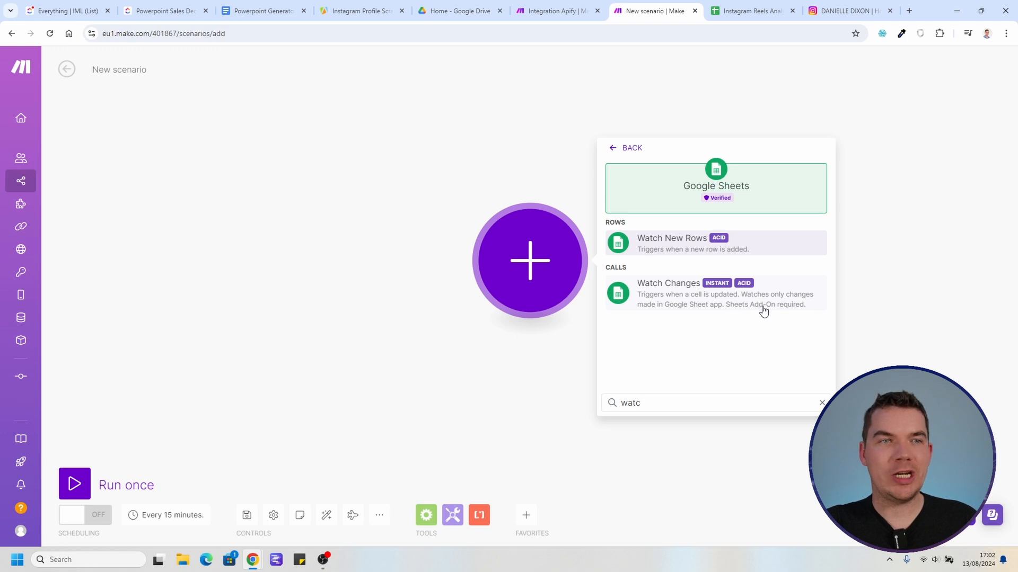
click(688, 300)
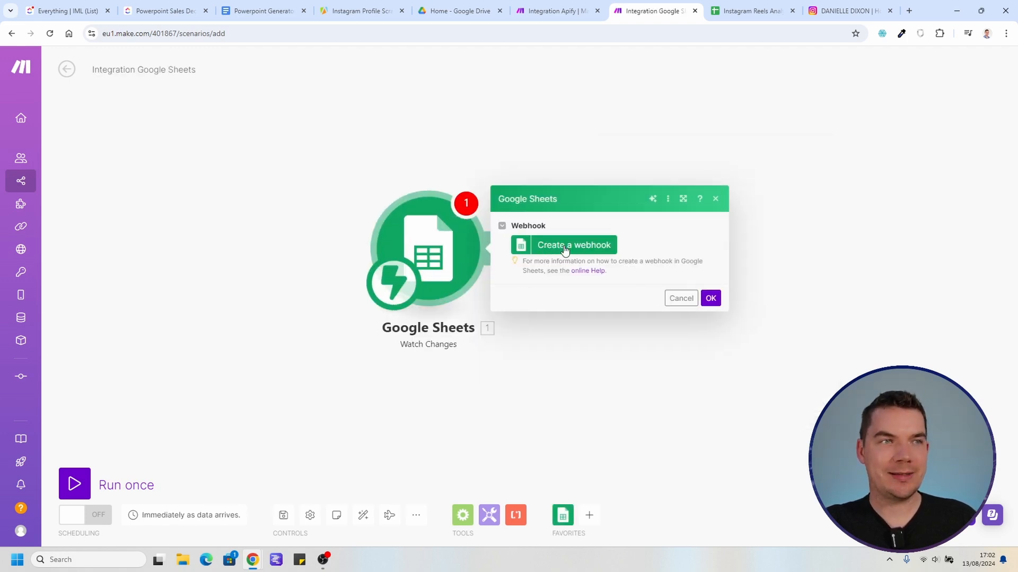
Step: Create a webhook named My Edit webhook for the Watch Changes trigger
click(579, 248)
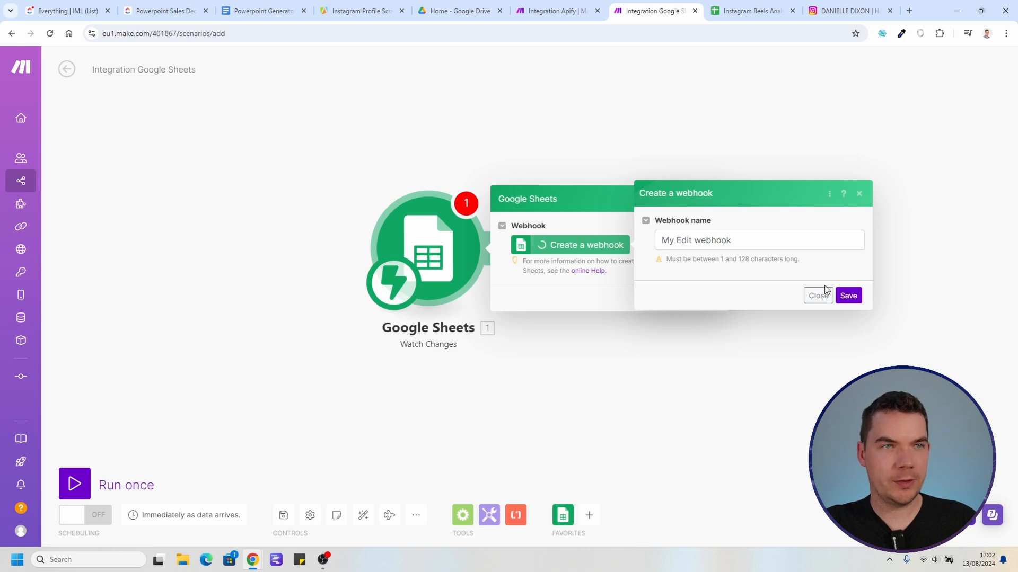
click(848, 295)
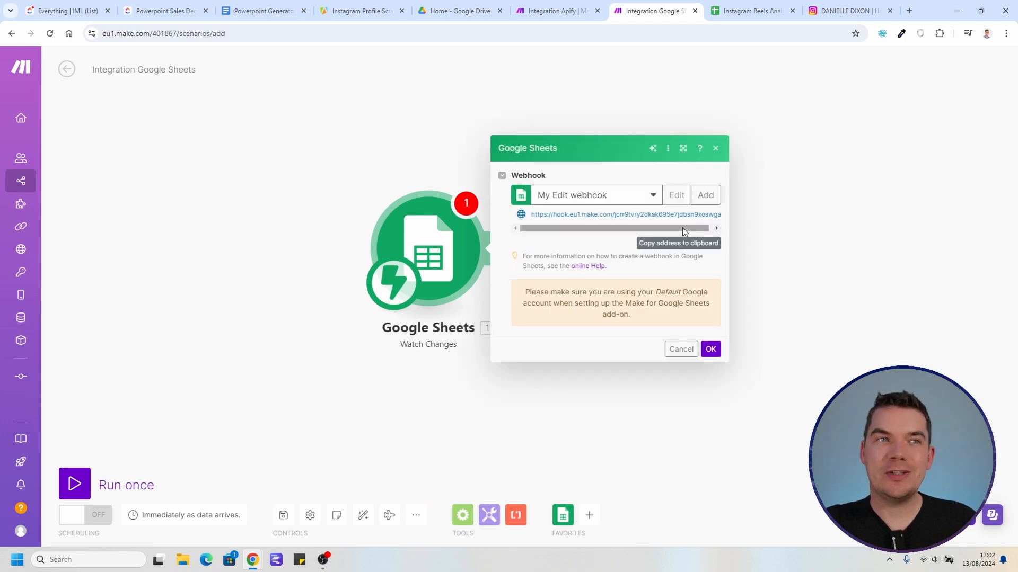
click(506, 103)
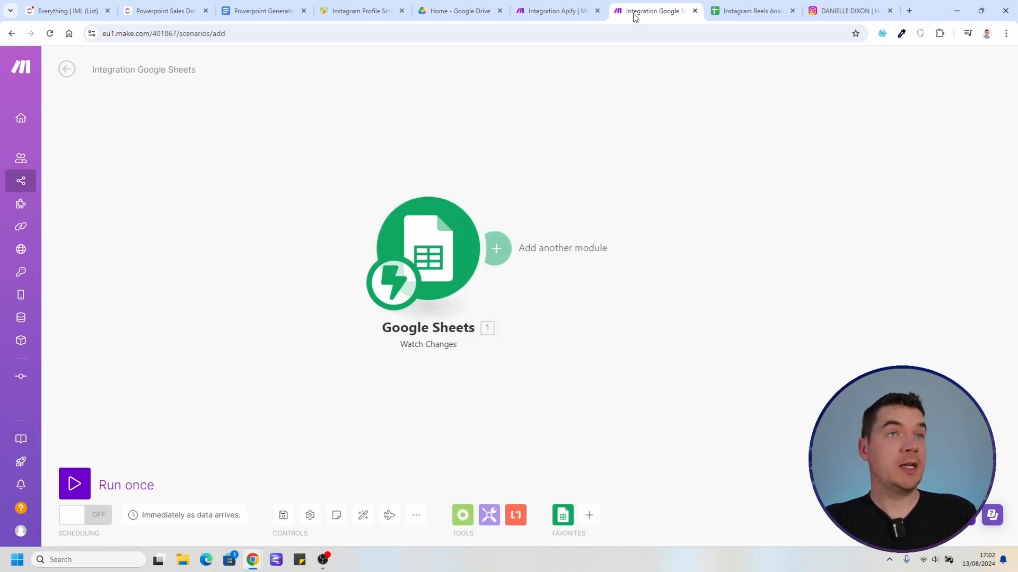
Step: Switch to the Instagram Reels spreadsheet and check the Make for Google Sheets add-on's listing in the Google Workspace Marketplace
click(741, 11)
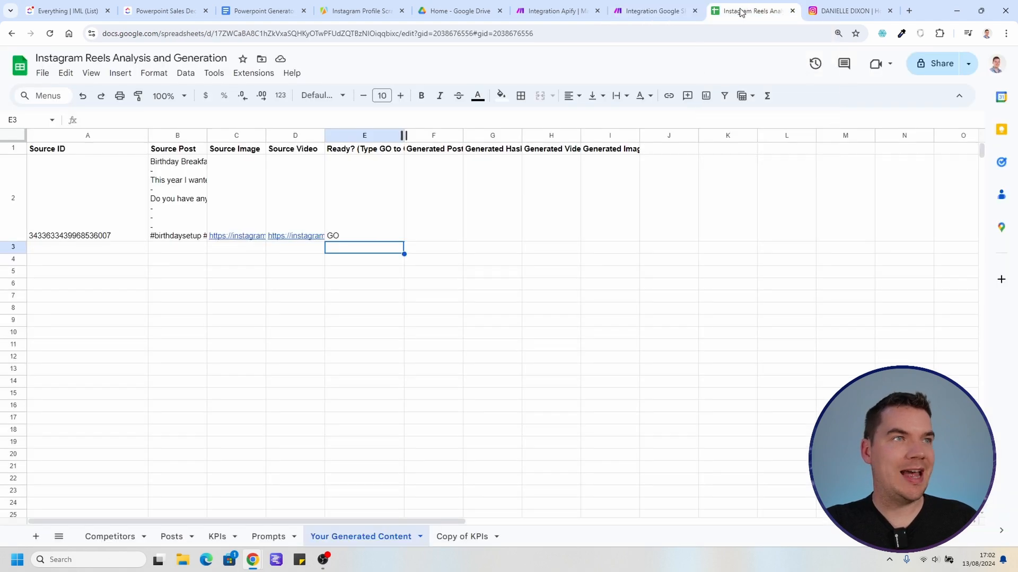
click(254, 74)
mouse_move(311, 207)
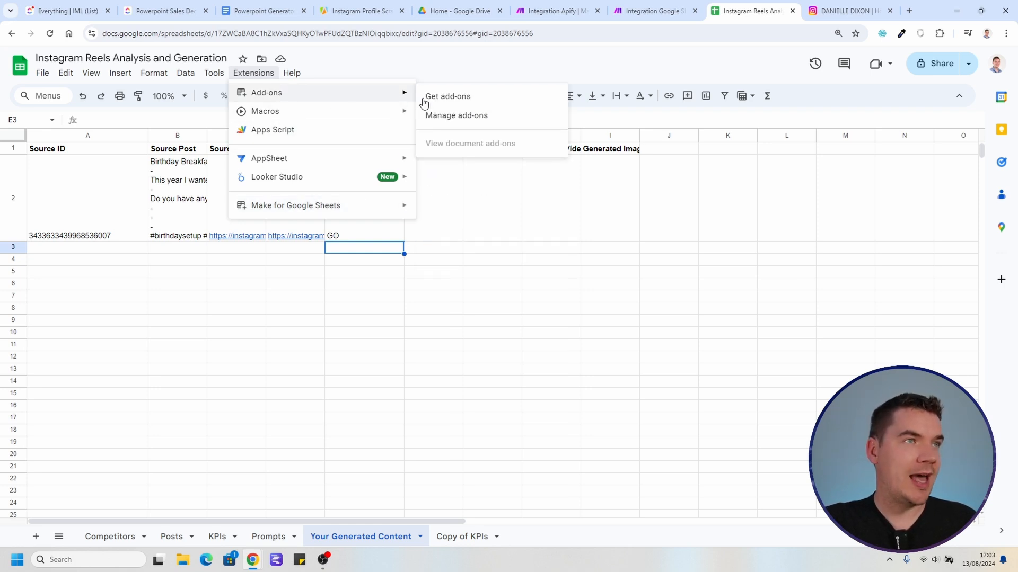
click(456, 100)
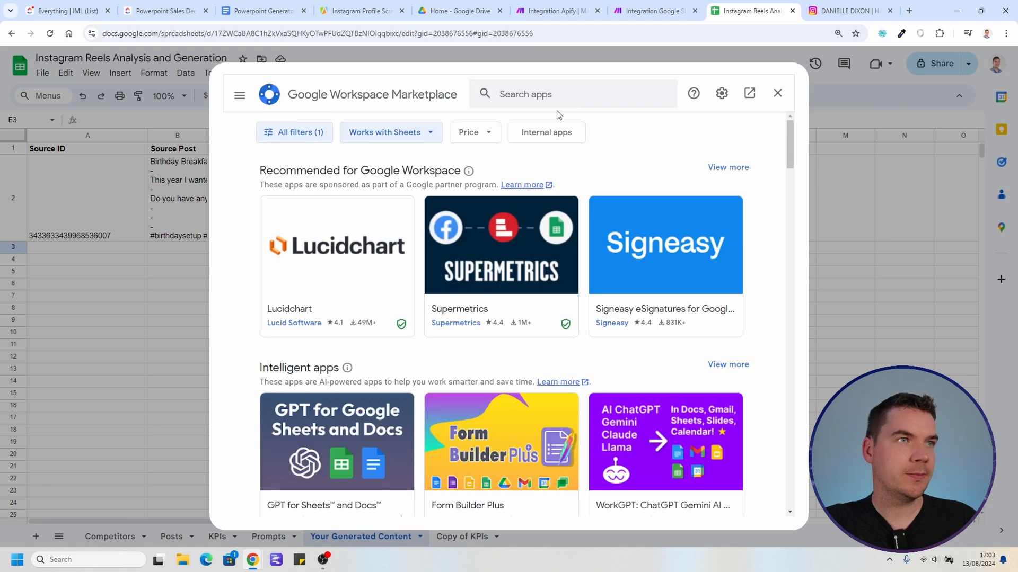
click(560, 97)
text(make)
key(Return)
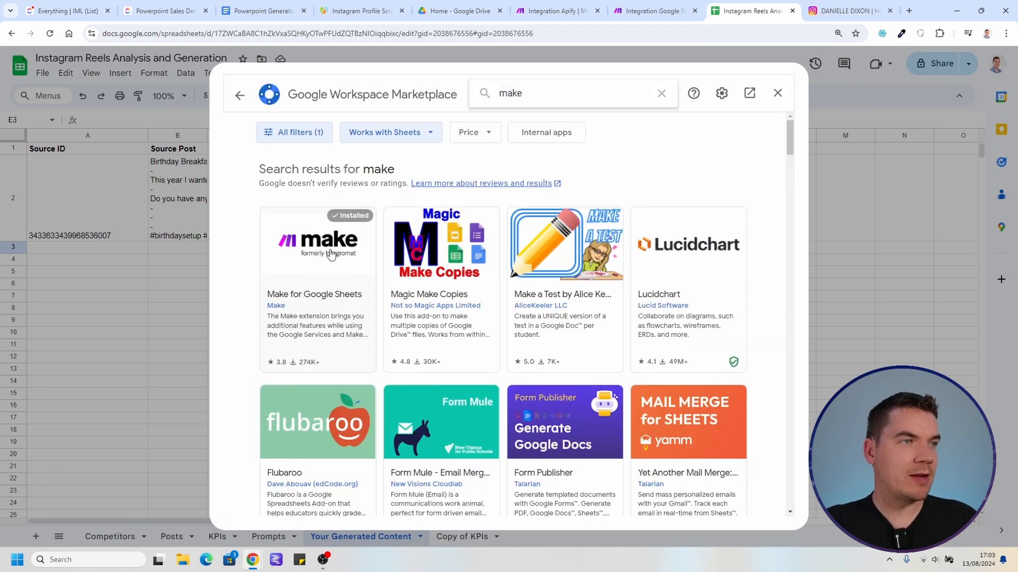
click(329, 251)
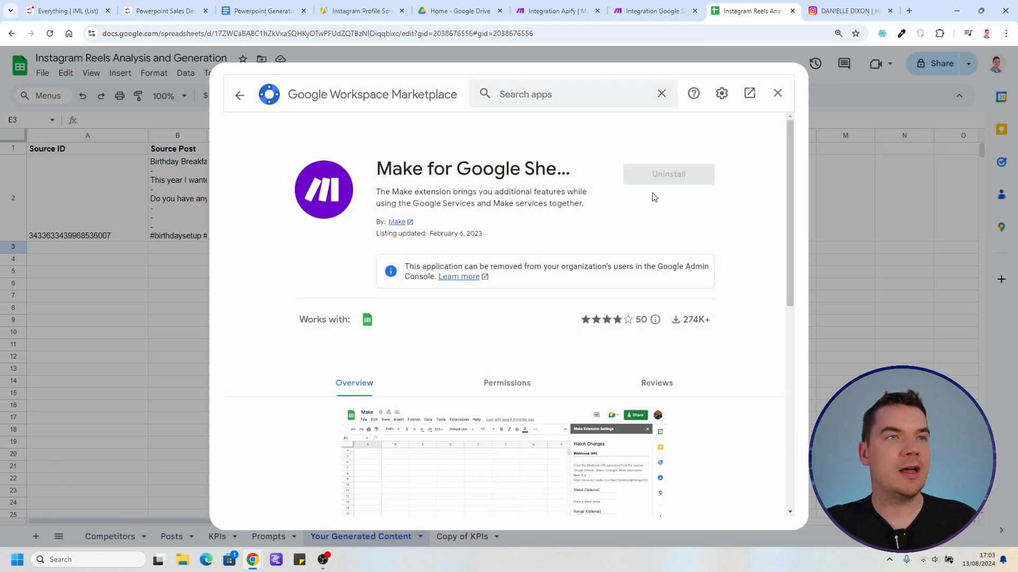
click(777, 95)
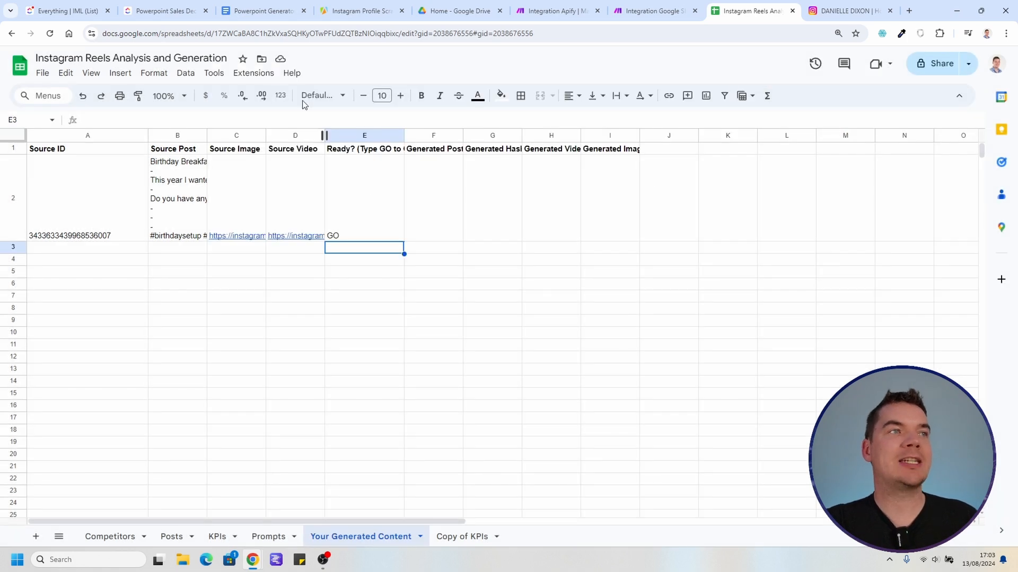
Step: Open the Make for Google Sheets settings and paste in the webhook URL copied from the Watch Changes module
click(251, 74)
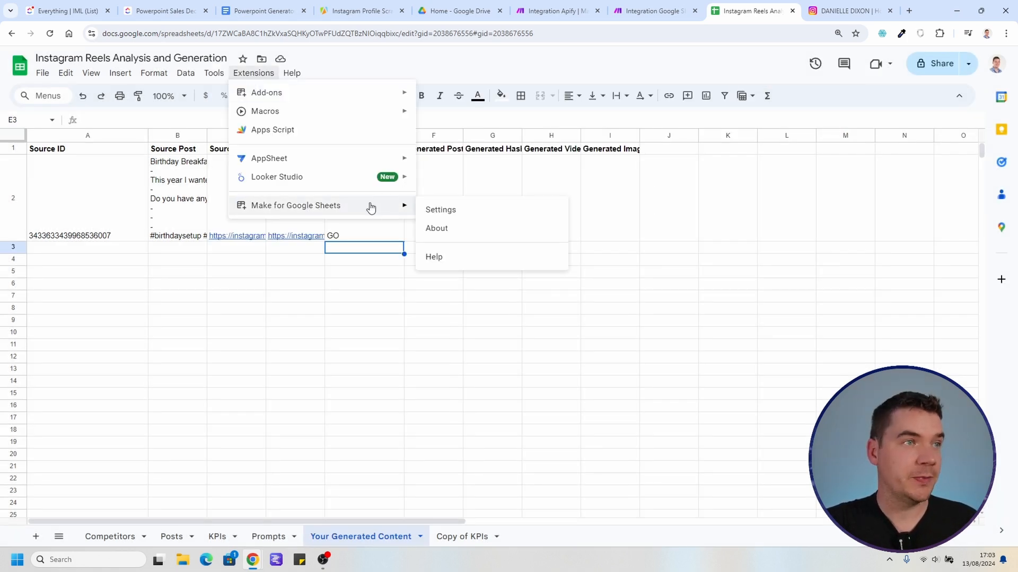
click(434, 210)
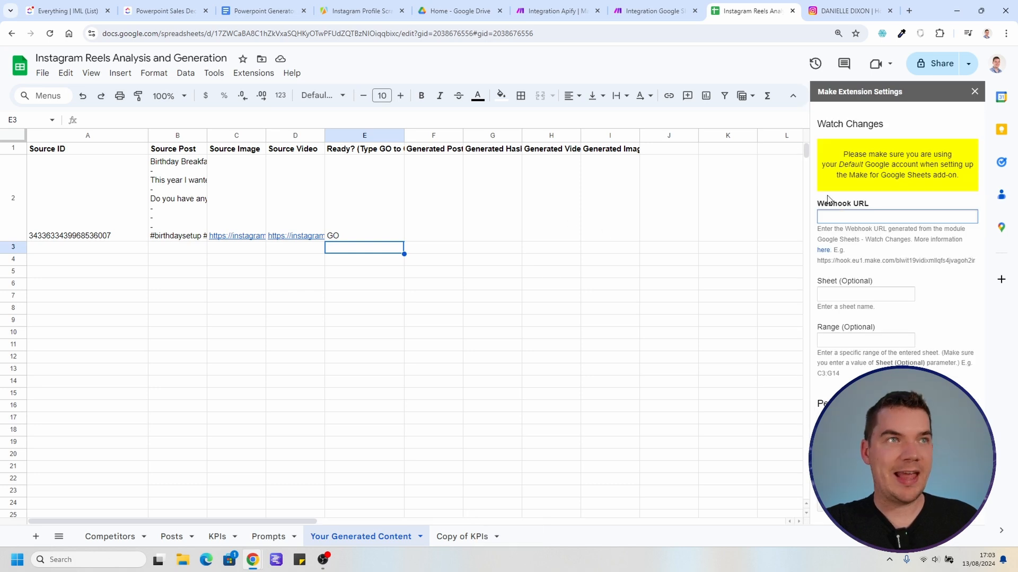
click(657, 11)
click(444, 256)
click(633, 227)
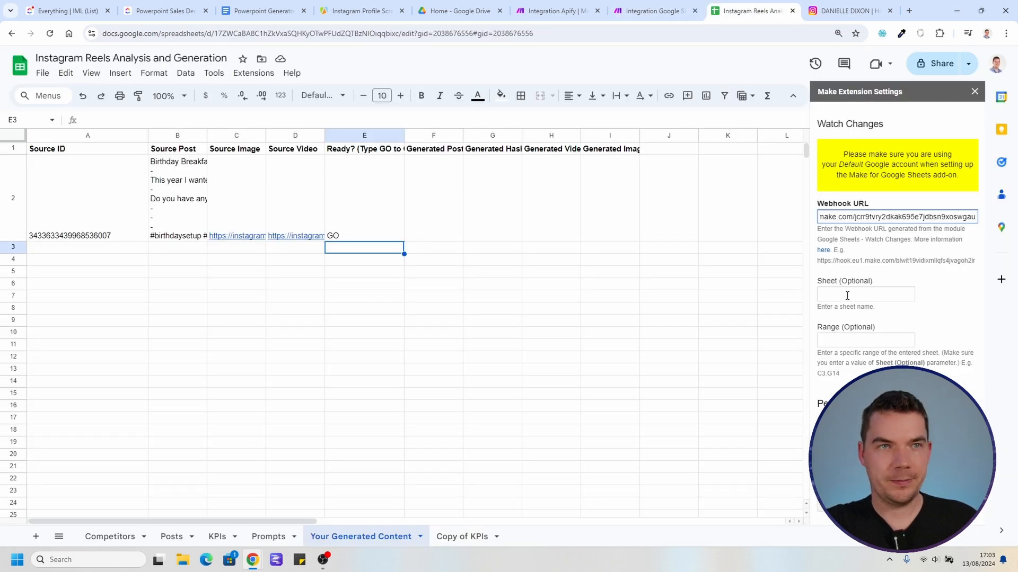
Step: Set the sheet name in the Make extension settings to Your Generated Content
click(847, 296)
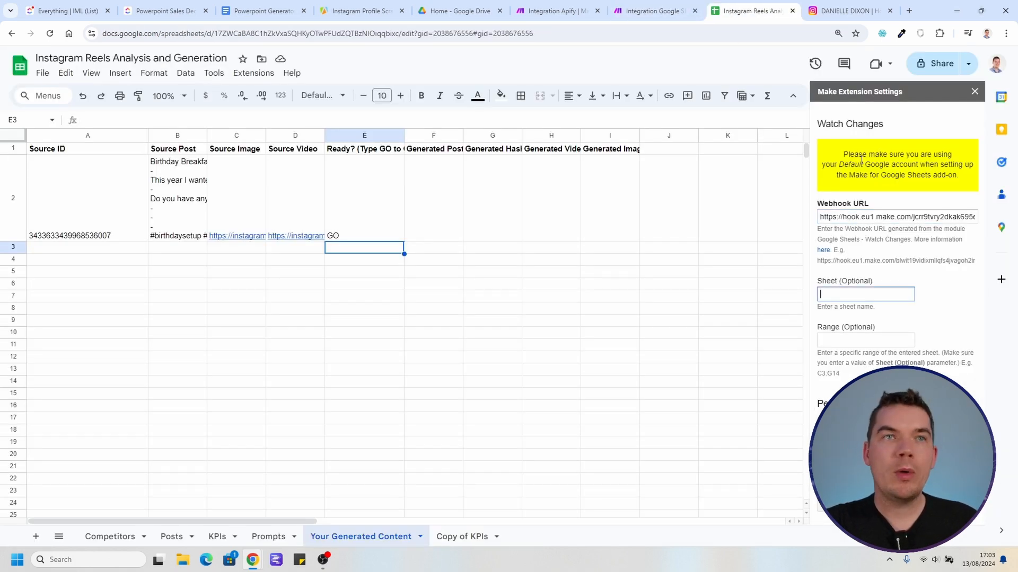
click(359, 137)
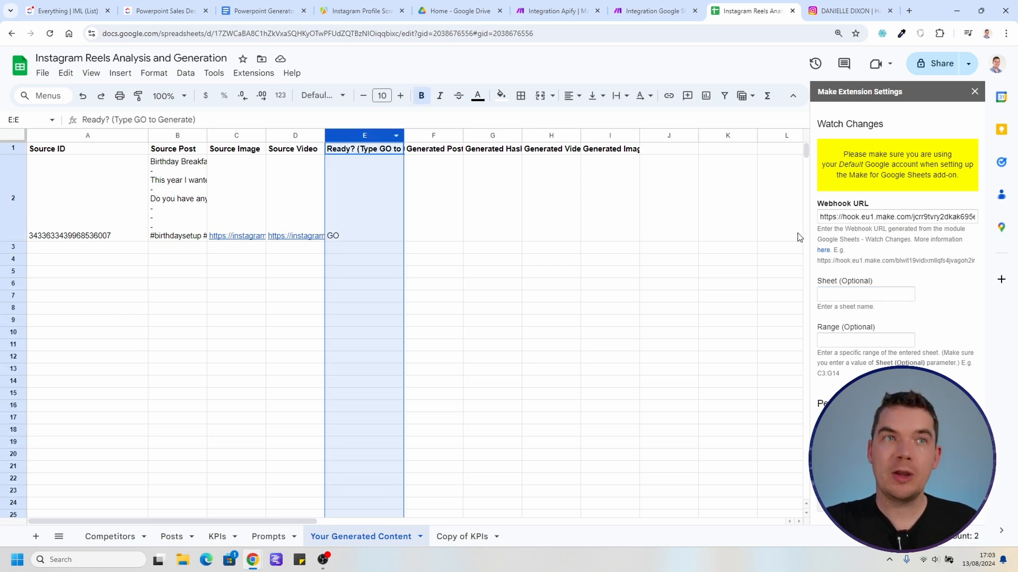
double_click(374, 535)
key(ctrl+c)
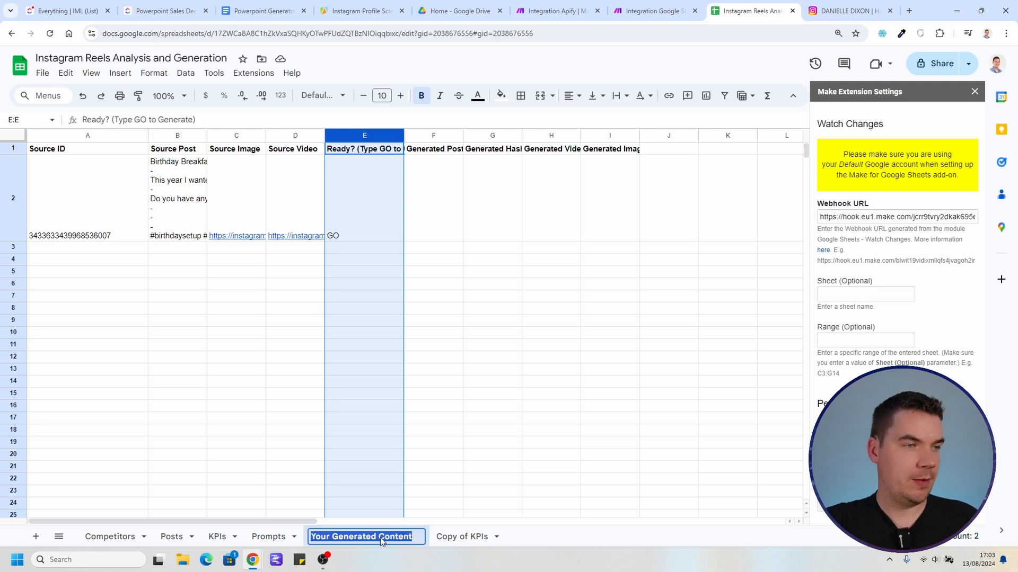
click(832, 292)
key(ctrl+v)
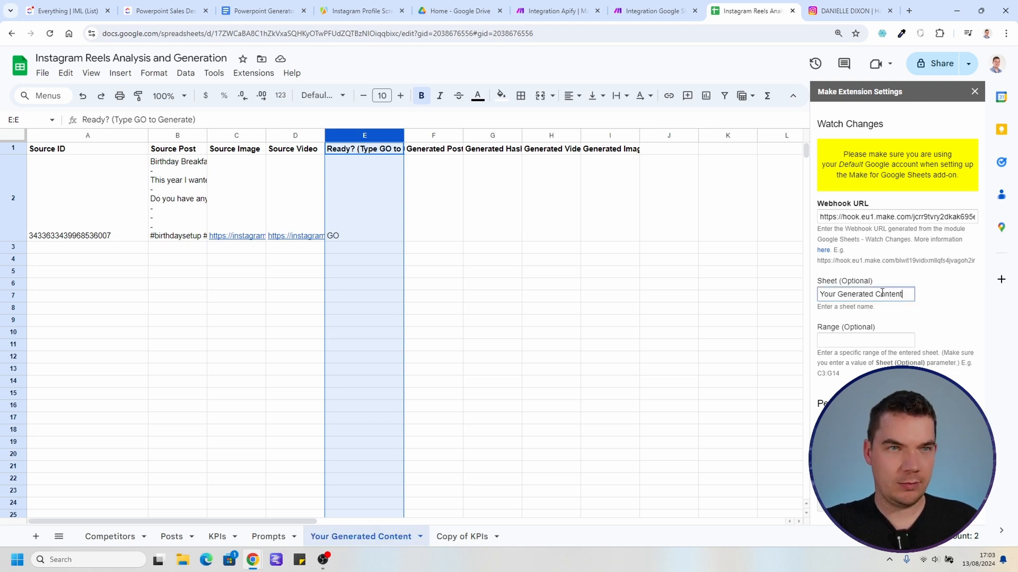
Step: Set the watched range to E2:E50, save the extension settings, and return to the Watch Changes scenario in Make
click(836, 339)
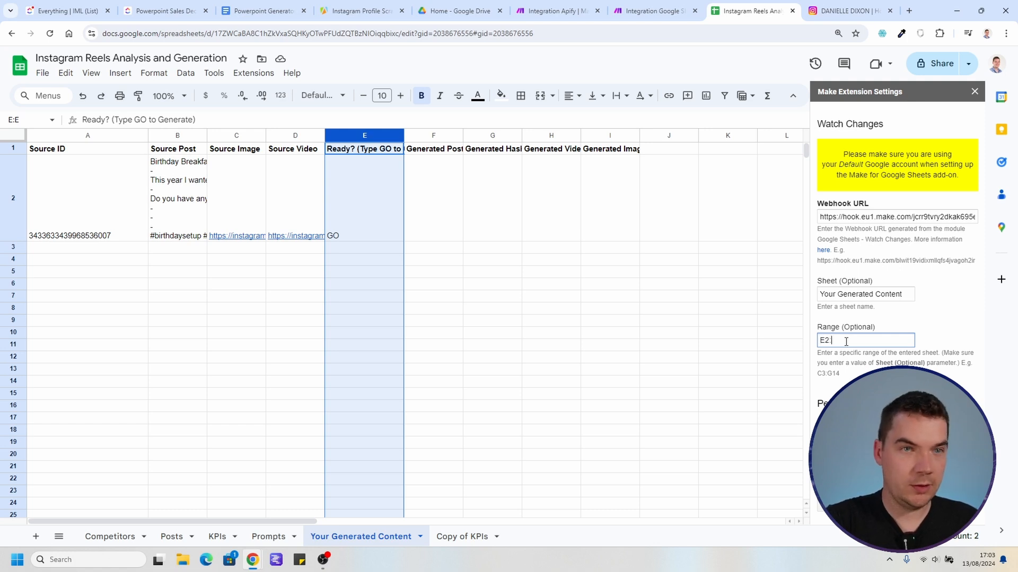
key(Tab)
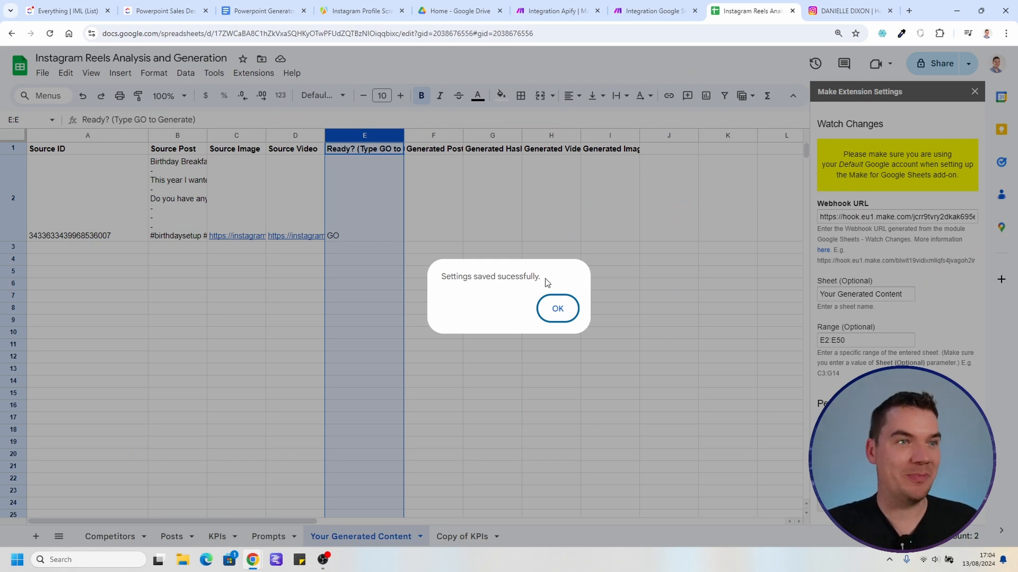
click(560, 306)
click(453, 303)
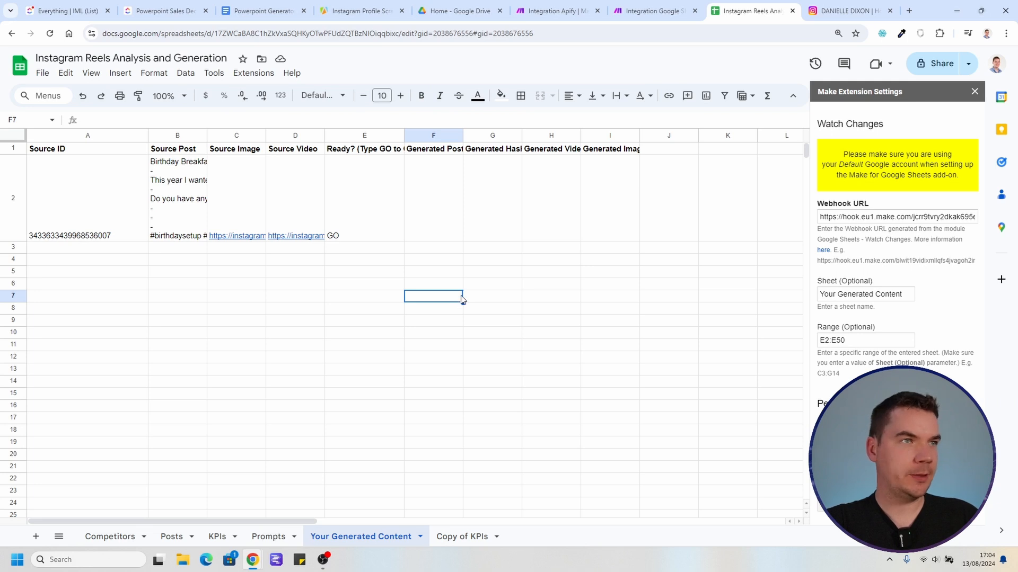
click(636, 11)
click(714, 146)
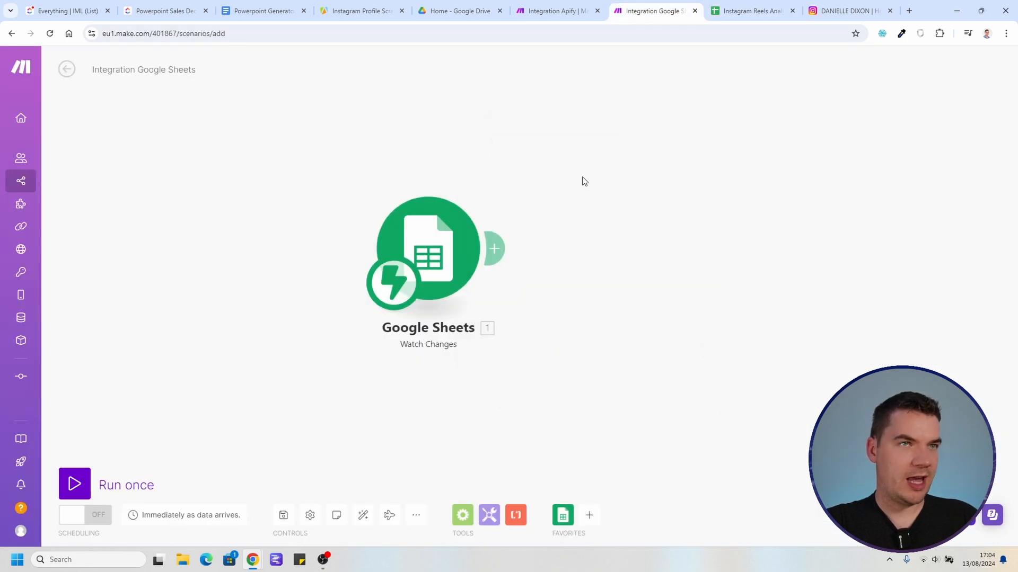
Step: Turn on scheduling for the Watch Changes scenario so it runs immediately as data arrives, and run it once to listen for changes
click(92, 515)
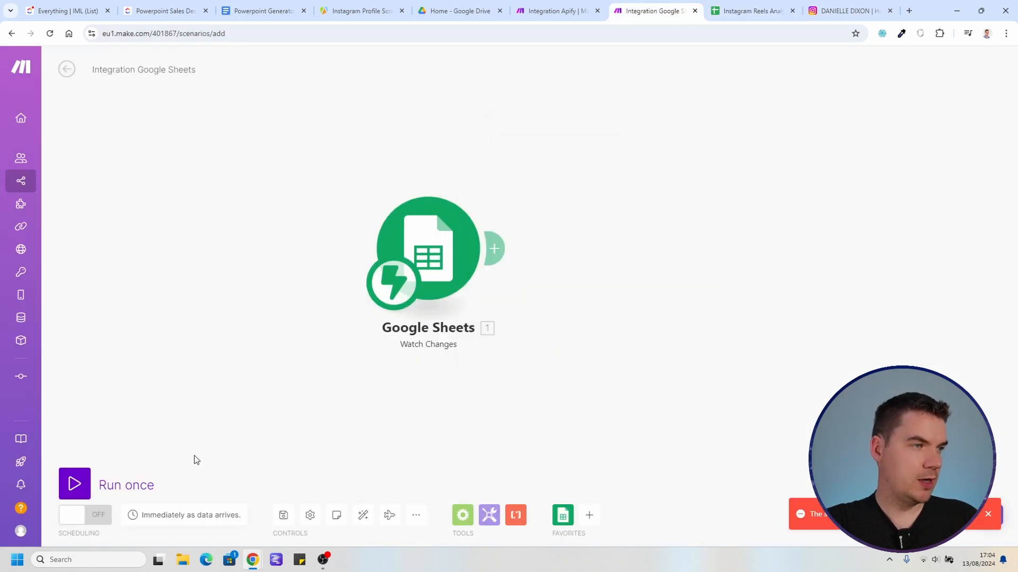
click(91, 514)
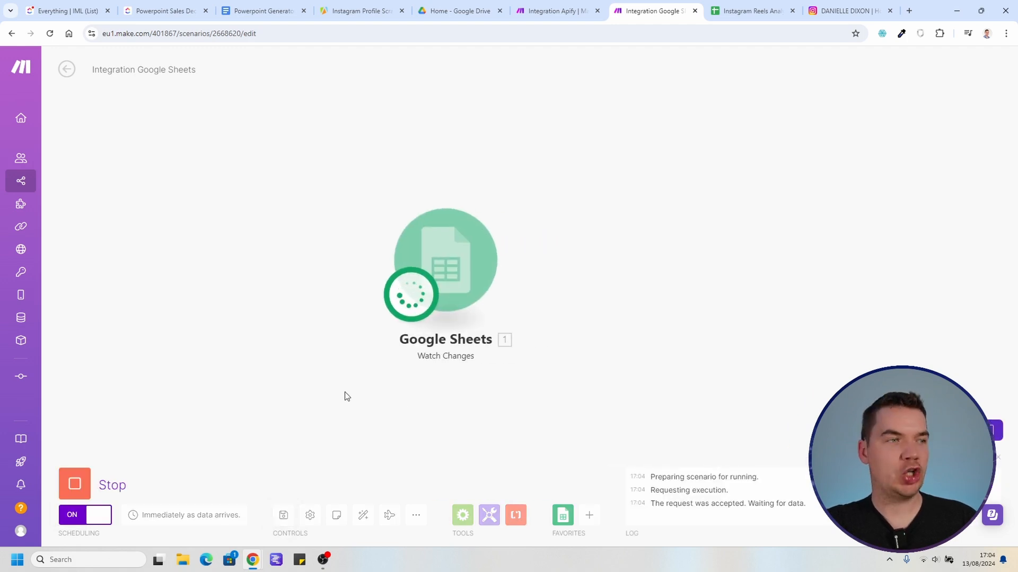
key(ctrl+Tab)
key(Return)
click(551, 356)
key(ctrl+shift+Tab)
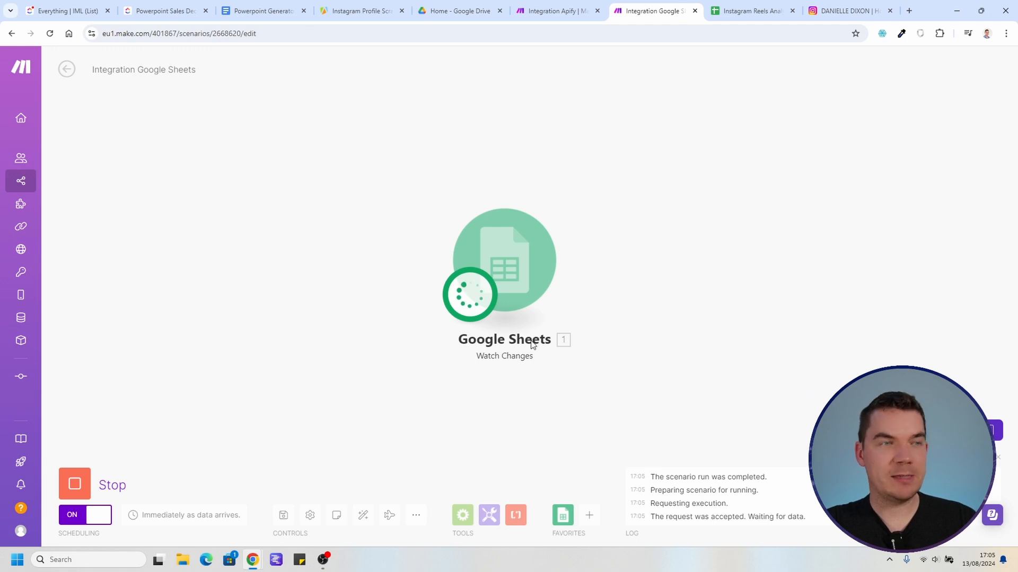
Step: Enter GO in cell E2 of the Your Generated Content sheet to trigger the scenario, and return to the scenario in Make
click(750, 11)
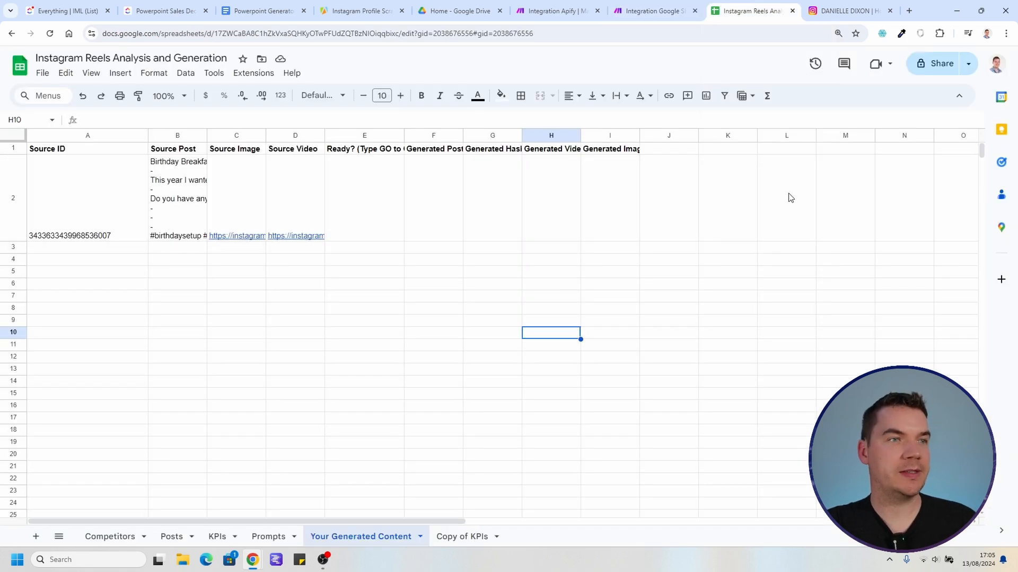
click(371, 189)
text(GO)
key(Return)
click(654, 11)
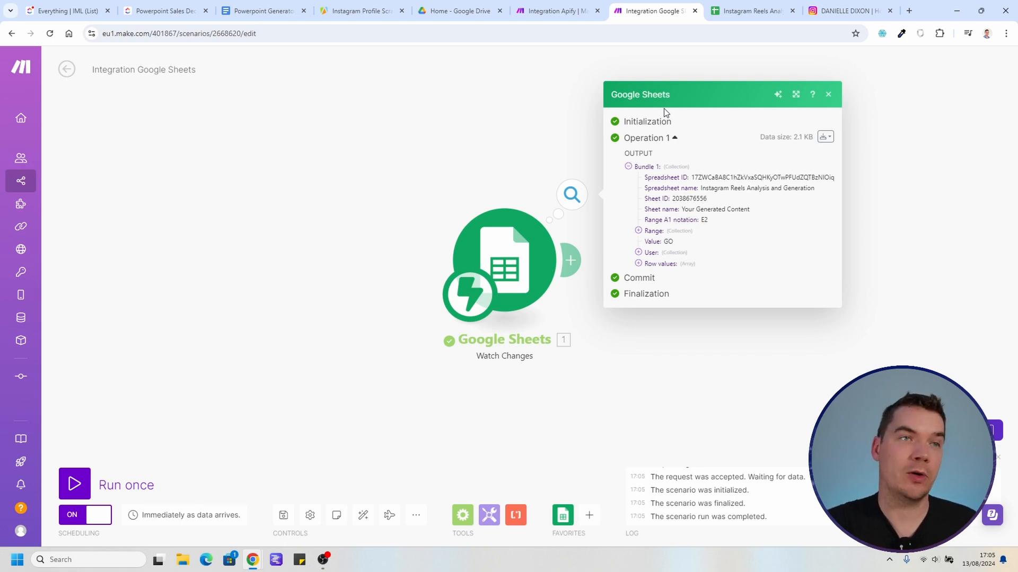
Step: Expand the row values in the Watch Changes output and compare them with the source post row in the spreadsheet
click(638, 263)
click(442, 255)
key(ctrl+plus)
scroll(526, 312, down, 2)
scroll(525, 311, down, 2)
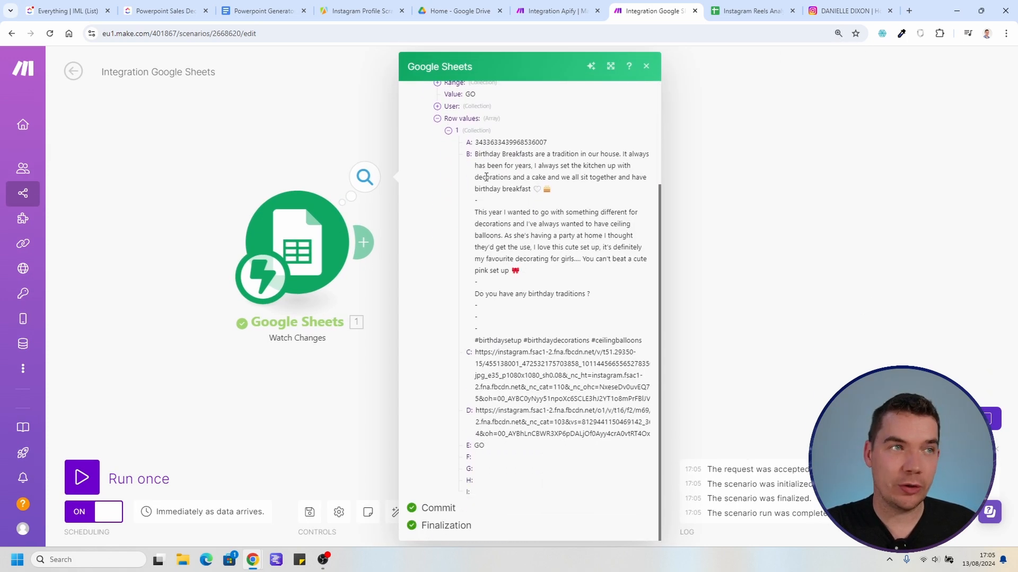
click(750, 11)
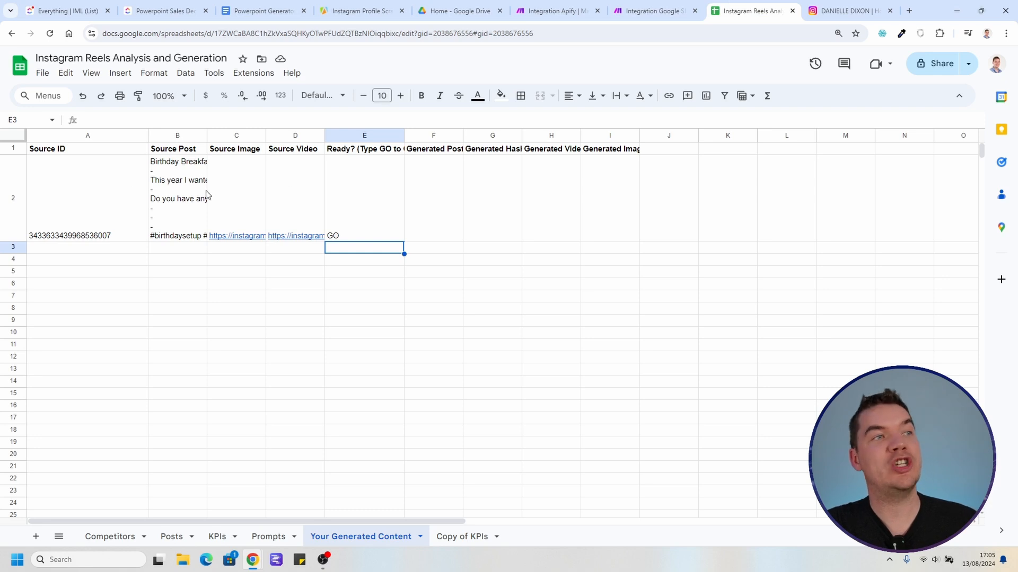
key(ctrl+shift+Tab)
drag(489, 157, 530, 396)
click(554, 245)
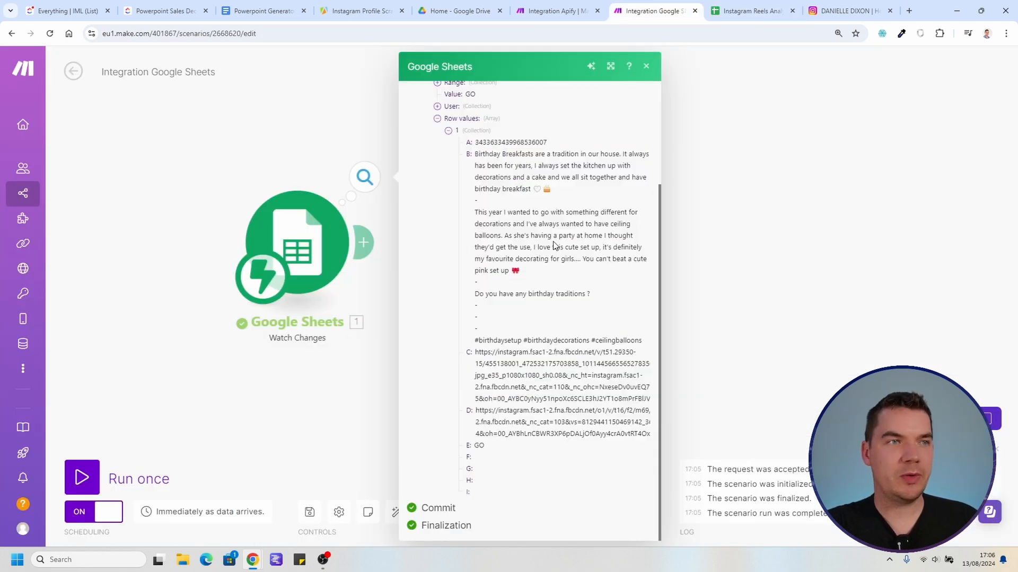
Step: Check the Prompts sheet in the spreadsheet, and add a Google Sheets Get Range Values module after Watch Changes
click(728, 201)
click(363, 242)
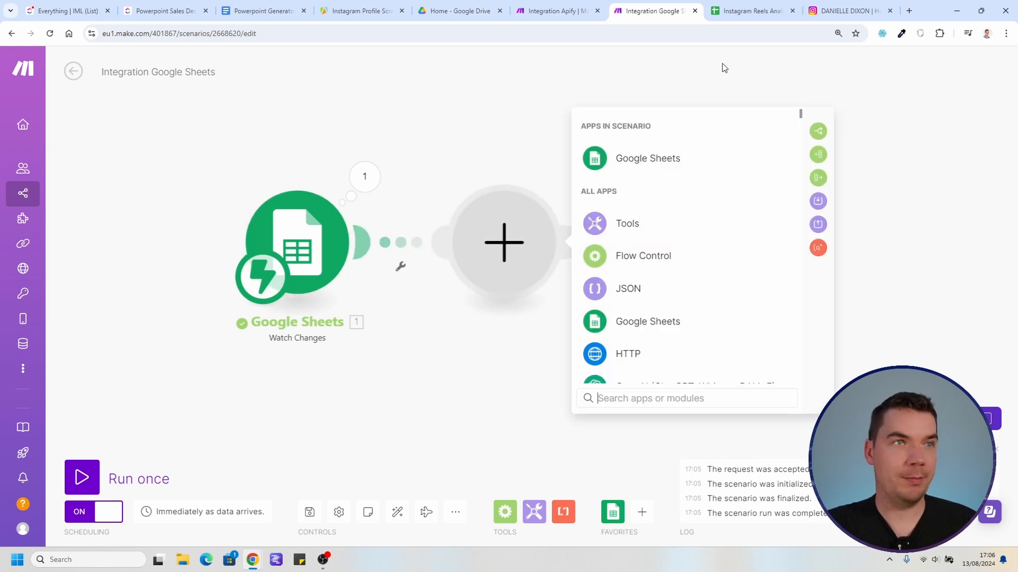
key(ctrl+Tab)
click(289, 536)
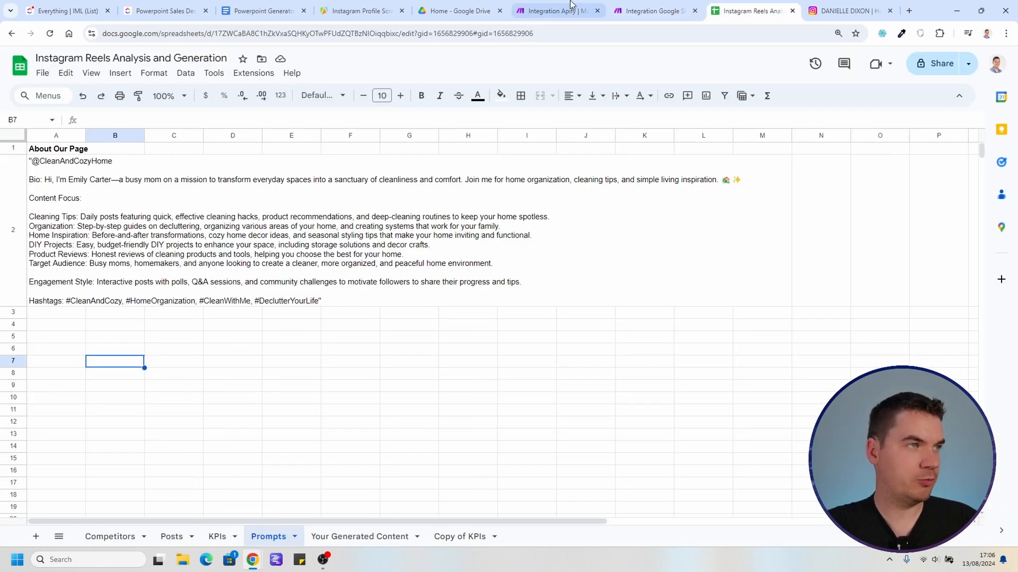
click(651, 10)
click(637, 164)
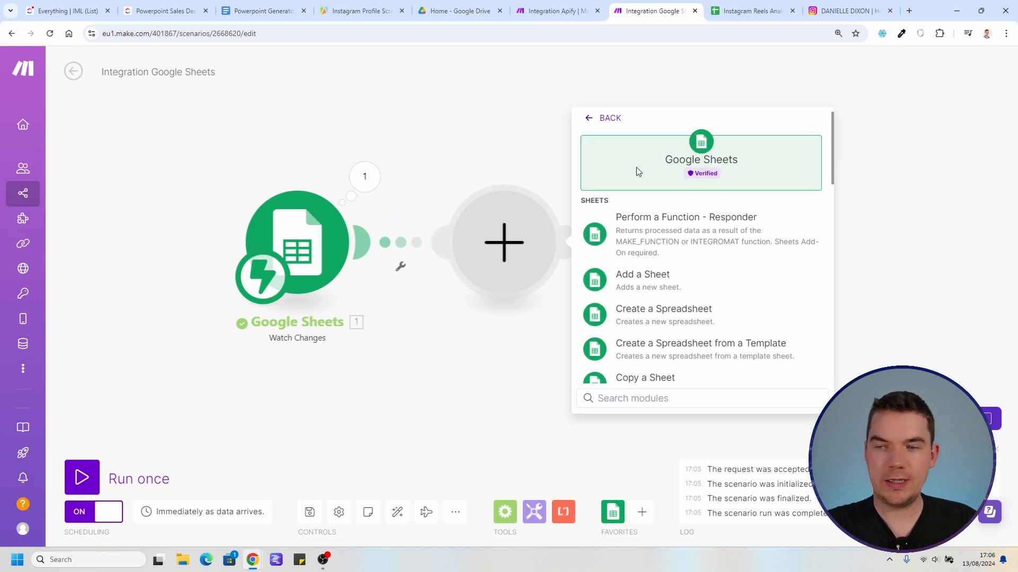
text(get r)
click(646, 219)
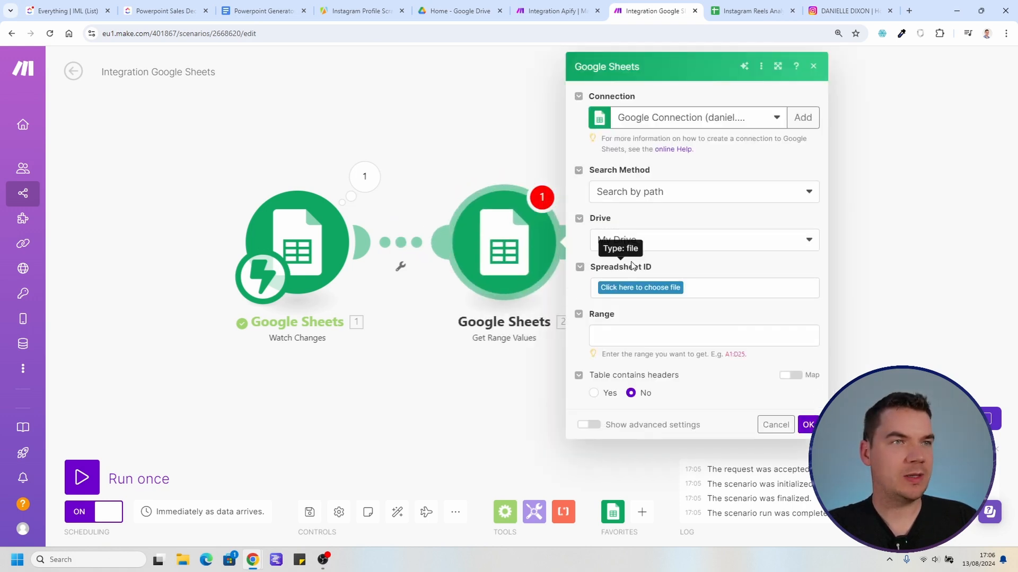
Step: Point Get Range Values at the Prompts sheet of Instagram Reels Analysis and Generation, range A2:F2, checking the sheet's columns
click(630, 292)
click(654, 341)
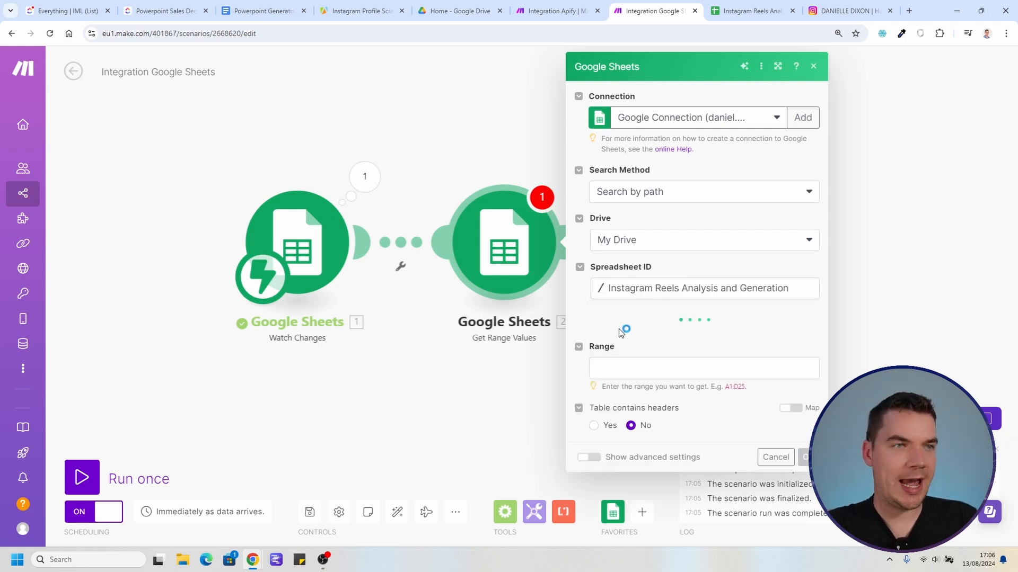
click(638, 386)
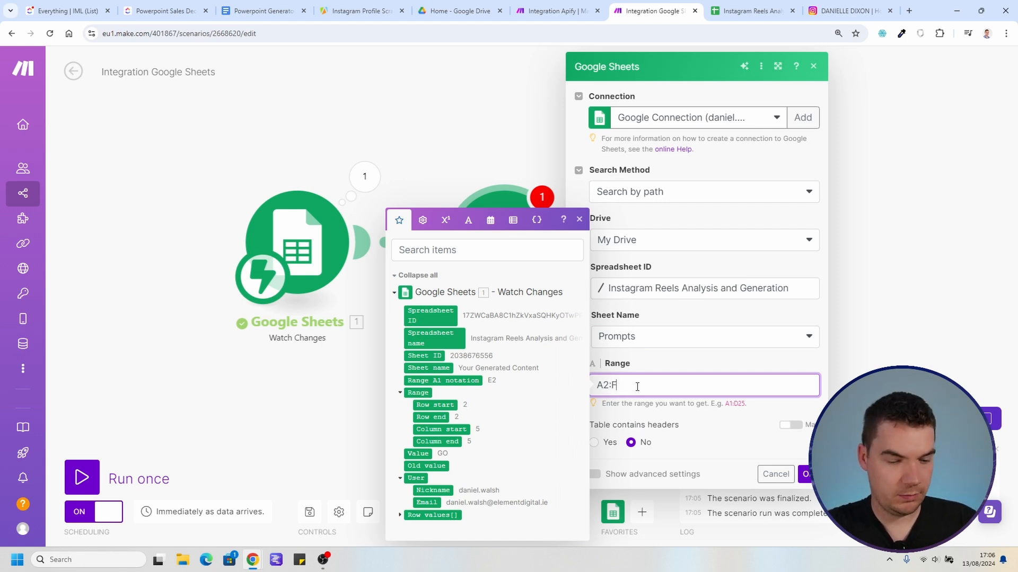
key(ctrl+Tab)
click(71, 171)
drag(134, 148, 301, 153)
click(327, 192)
click(656, 11)
Step: Specify that the table contains headers with header row A1:F1, confirm the module settings, and save the scenario
click(618, 443)
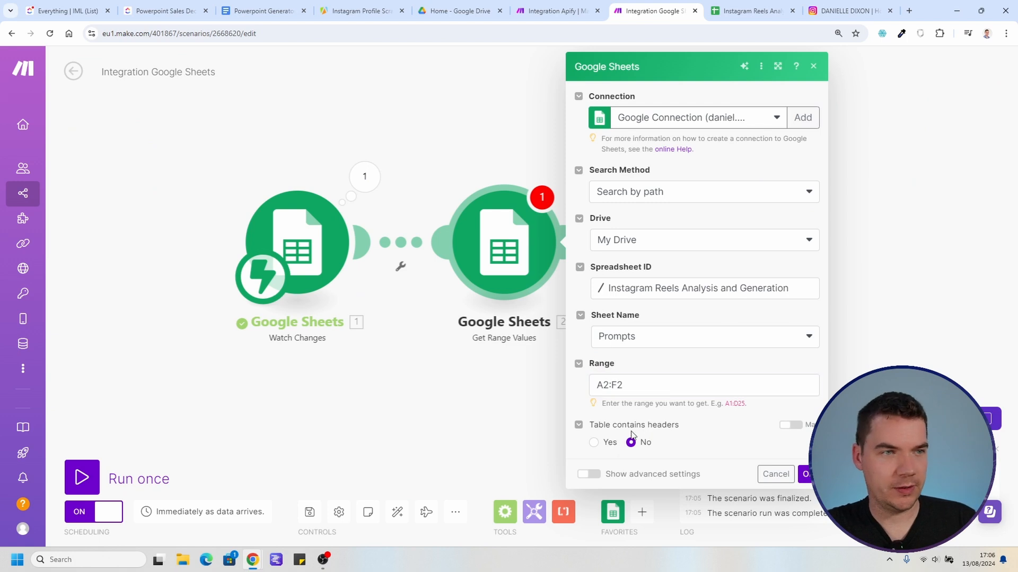
click(592, 443)
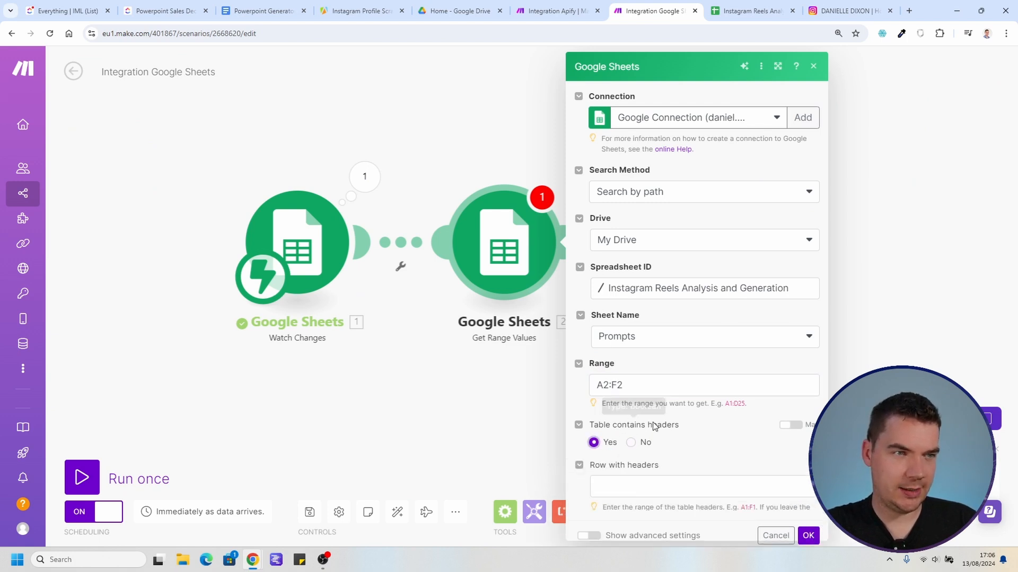
click(628, 480)
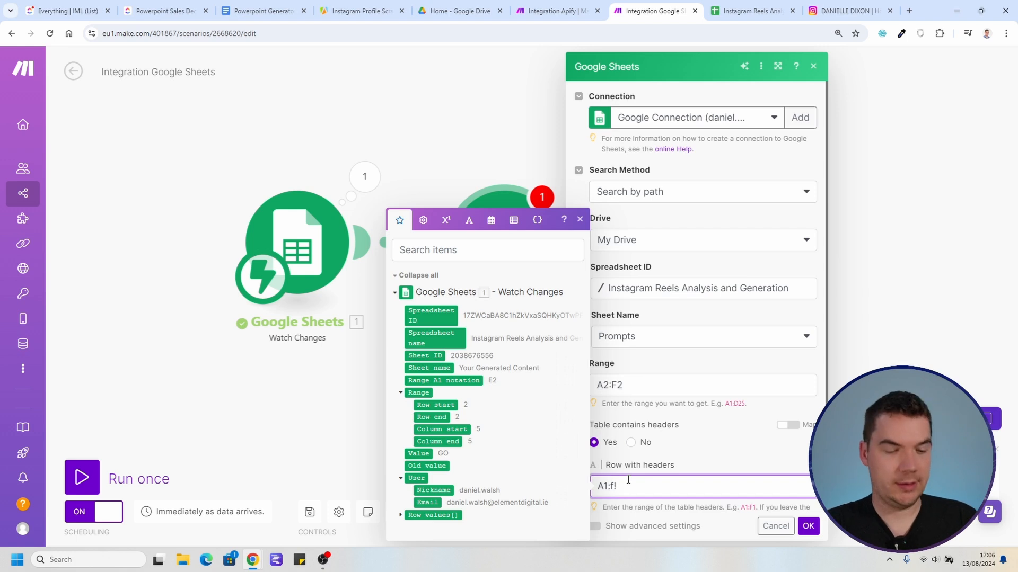
key(Return)
click(309, 512)
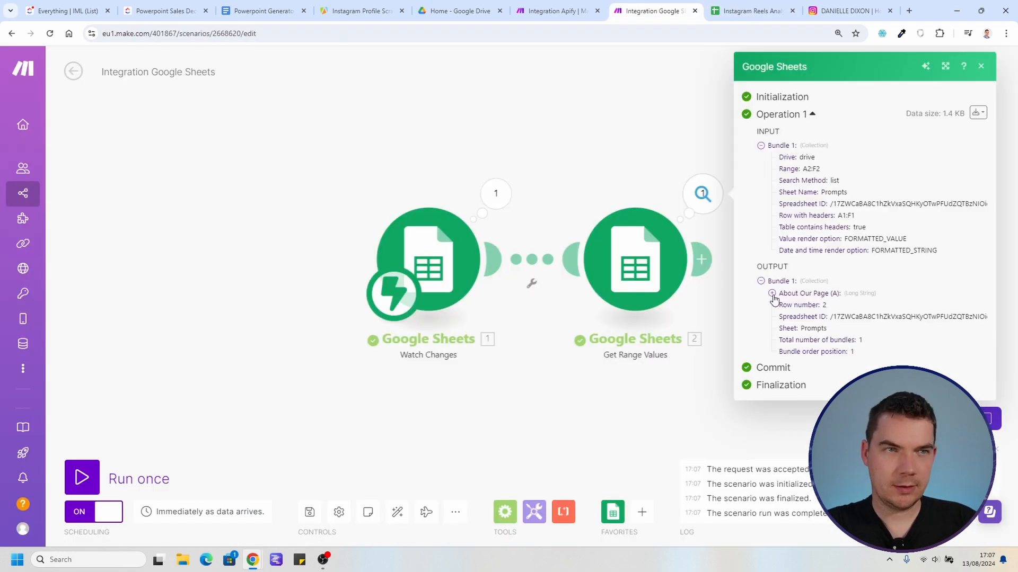
Step: Expand About Our Page in the Get Range Values output and review the returned page description
click(773, 294)
drag(797, 330, 829, 387)
click(855, 342)
scroll(854, 343, down, 3)
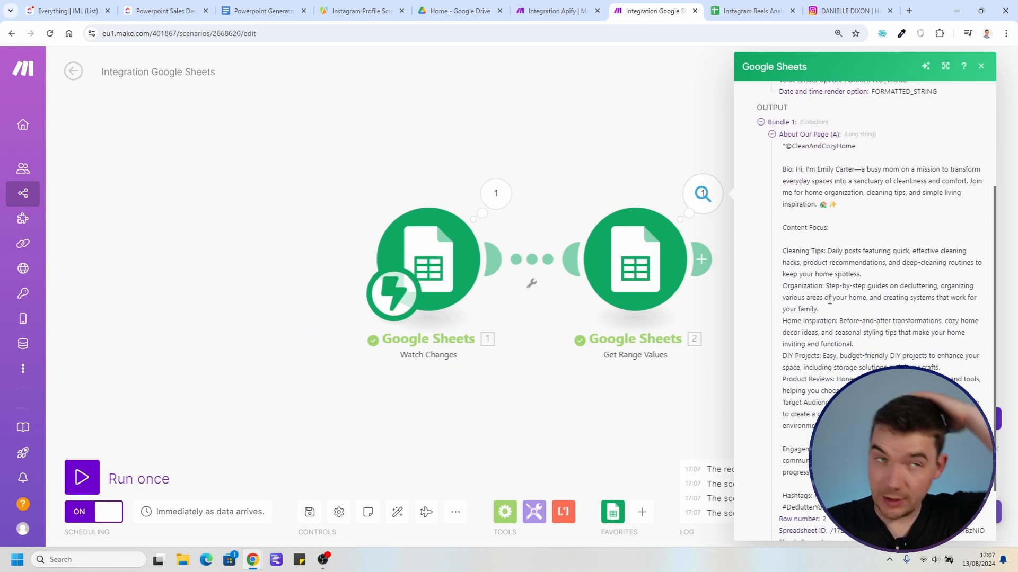
drag(782, 169, 851, 366)
click(851, 366)
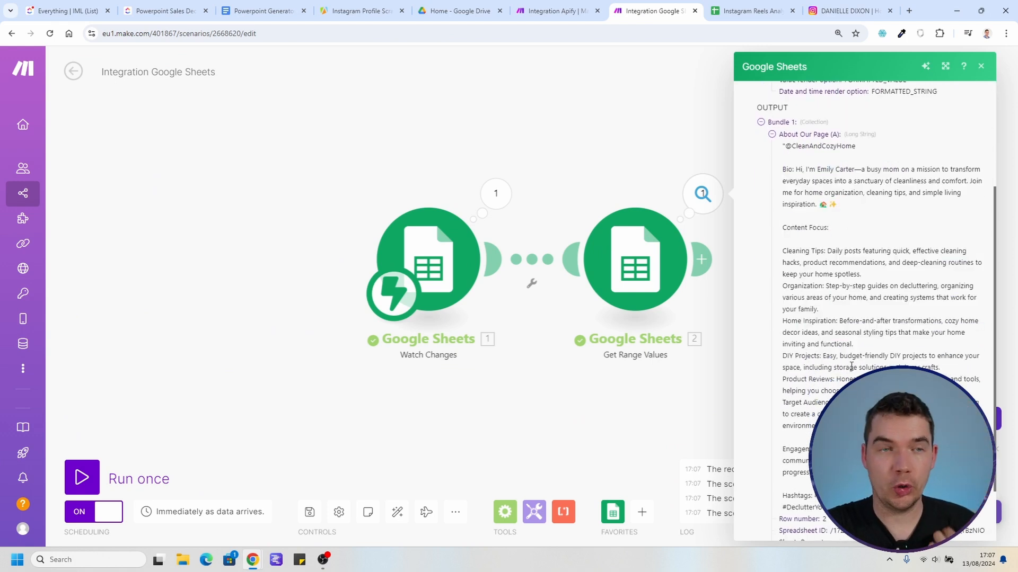
click(570, 393)
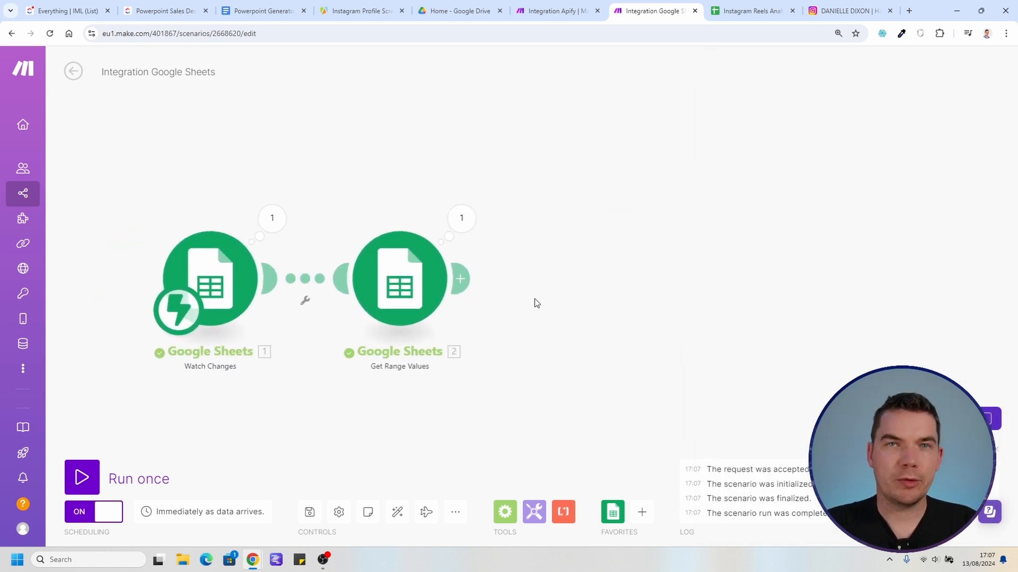
Step: Review the Your Generated Content sheet and the Video and Sidecar entries in the Type column of the Posts sheet
click(740, 4)
click(340, 289)
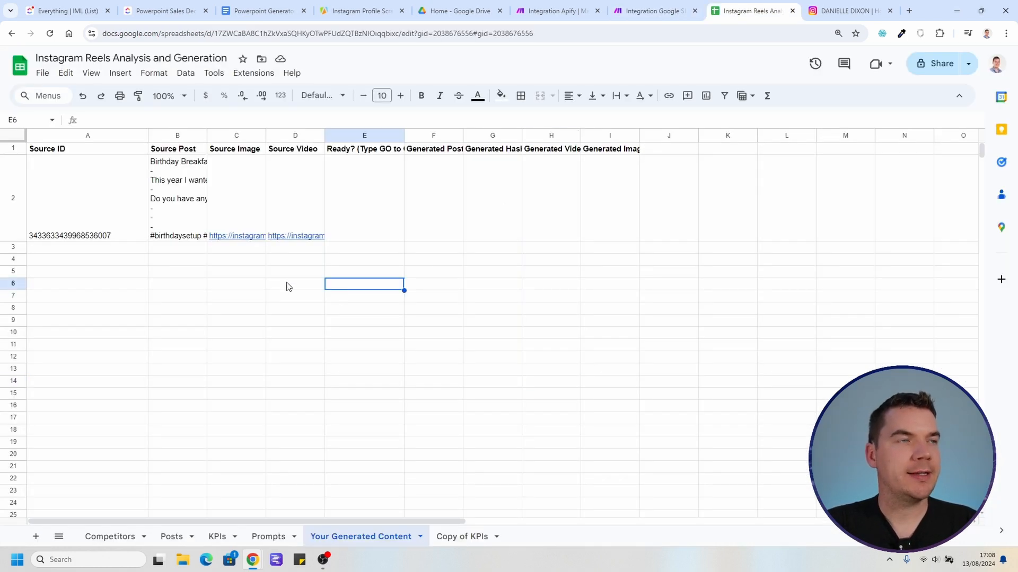
click(176, 537)
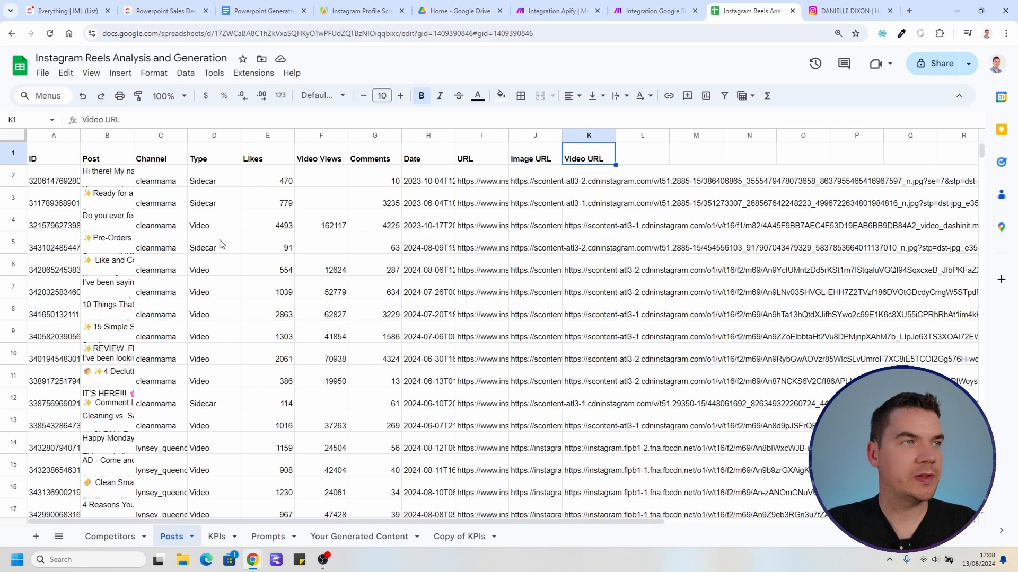
drag(216, 270, 214, 356)
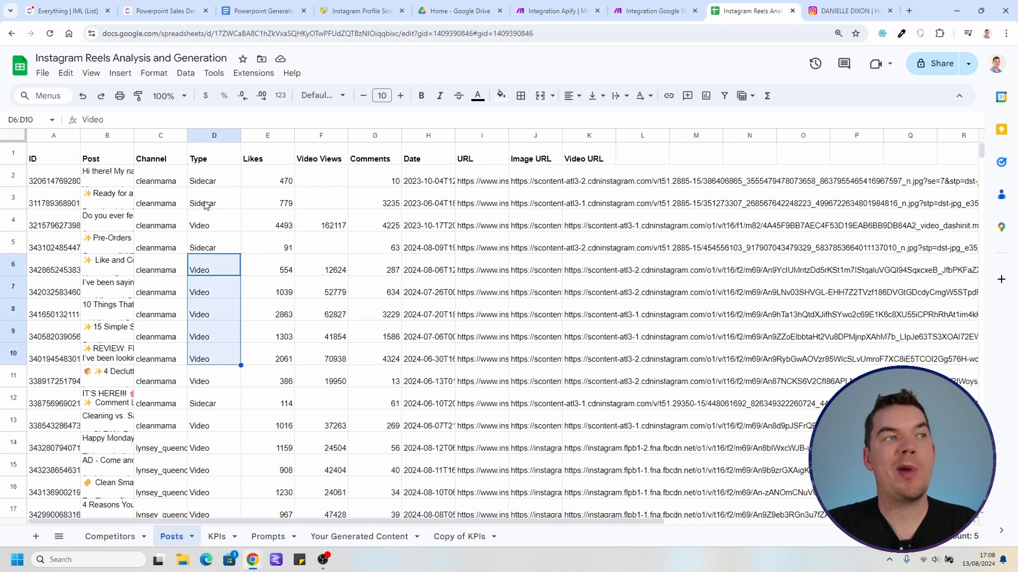
click(210, 273)
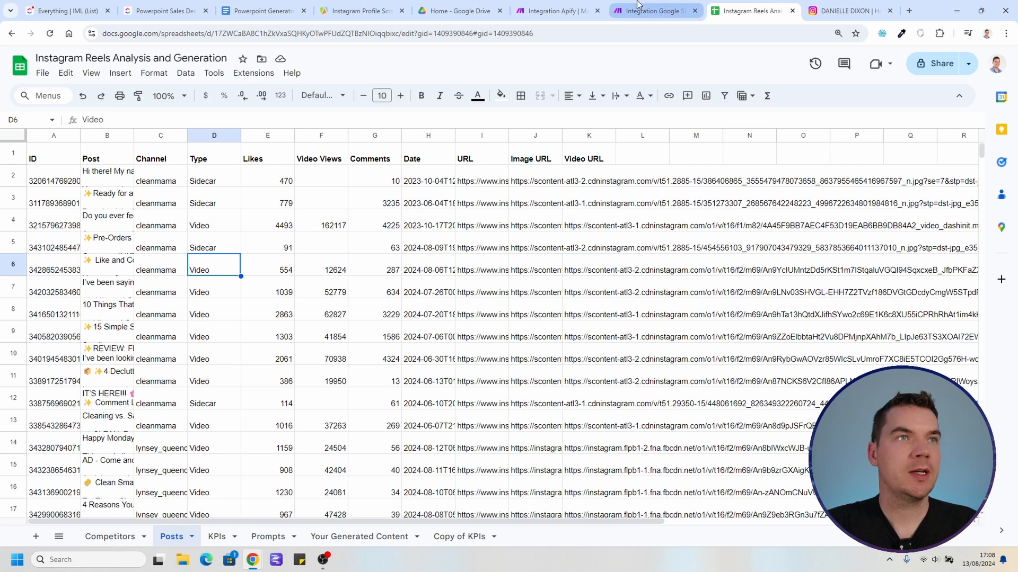
Step: Return to the Make scenario and add a Router after the Get Range Values module
click(652, 11)
click(465, 280)
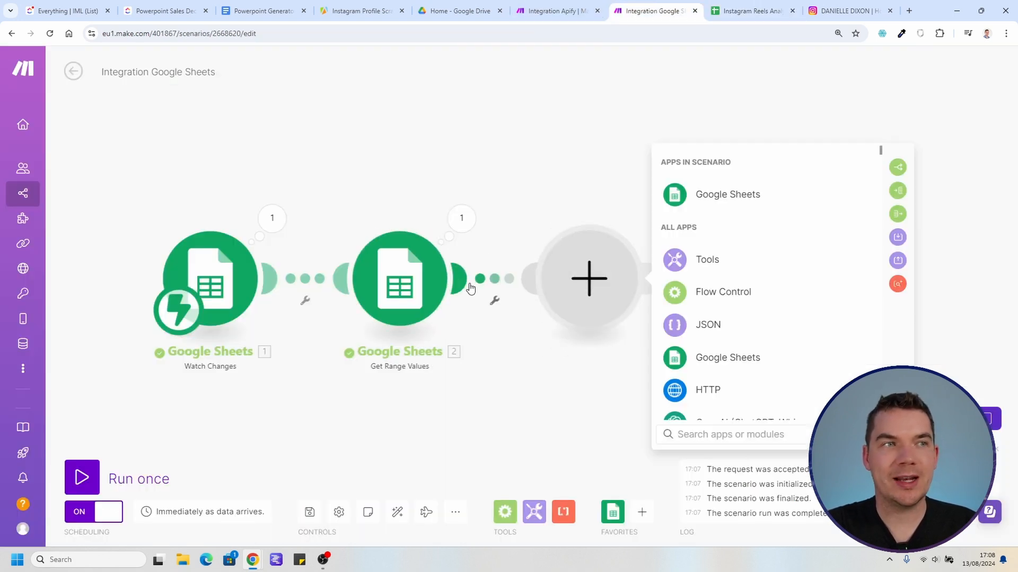
click(712, 439)
text(router)
click(715, 196)
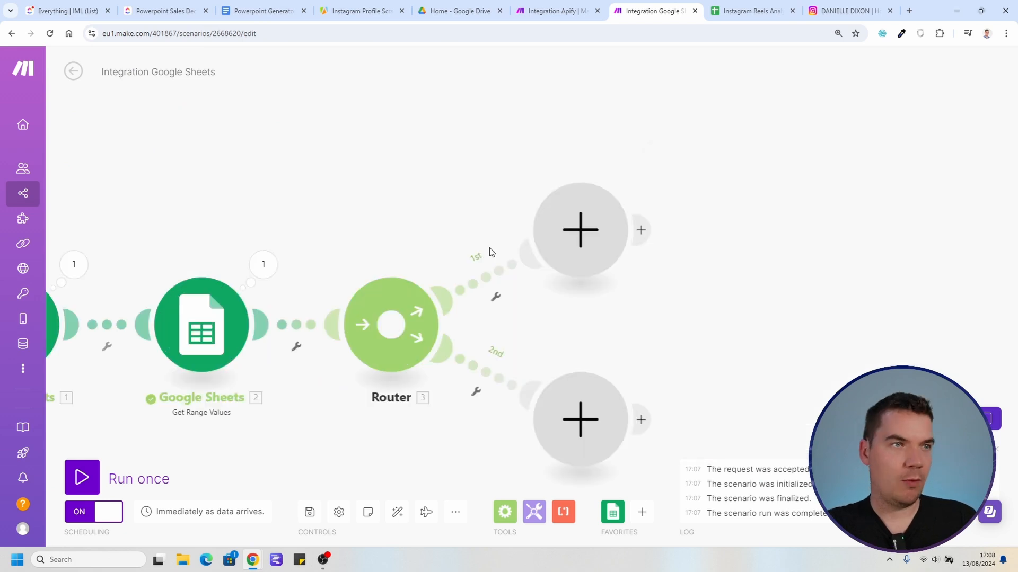
Step: Set up a filter on the router's 1st route and use Watch Changes row value D as its condition field
click(502, 308)
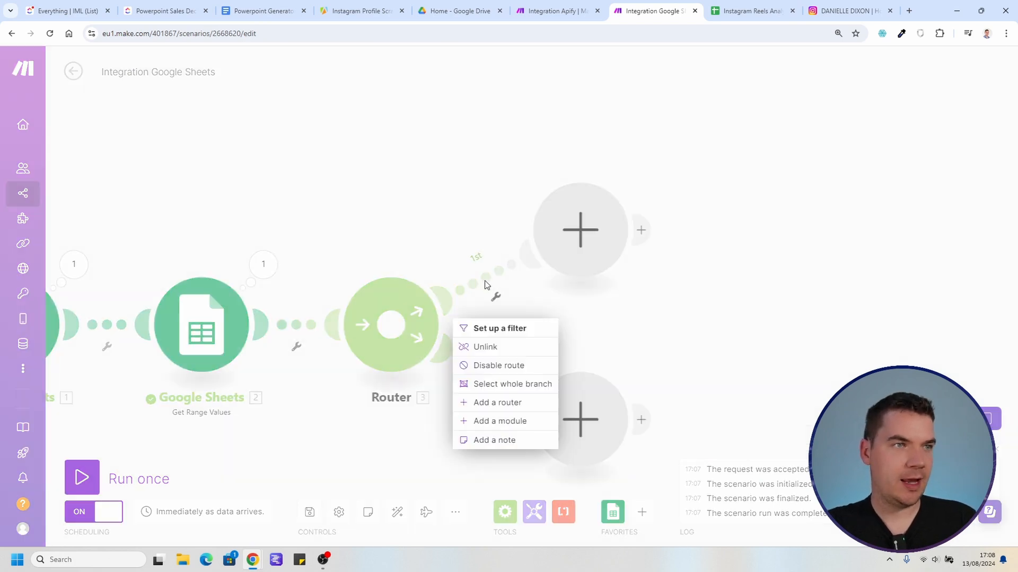
click(495, 329)
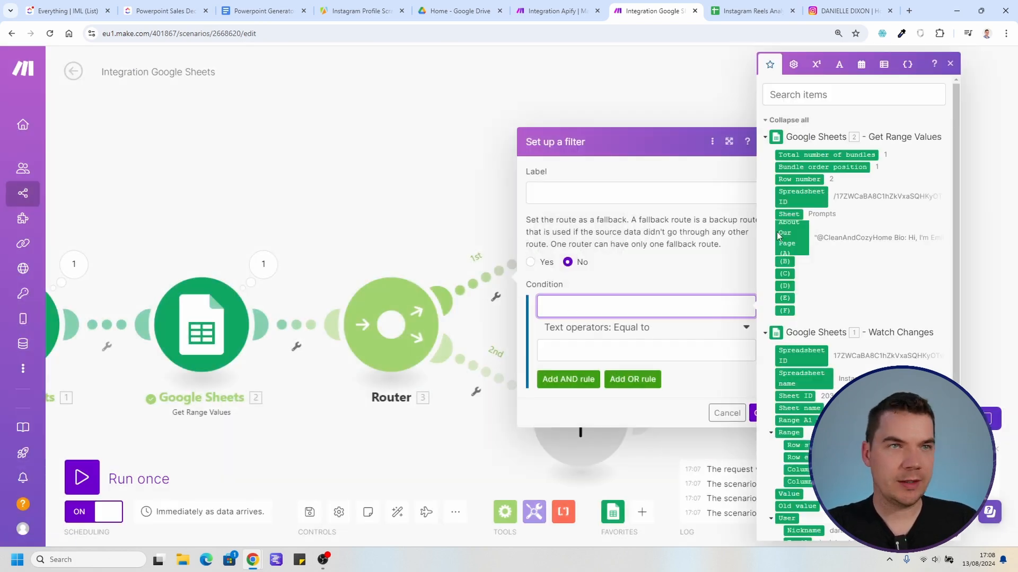
scroll(820, 258, down, 1)
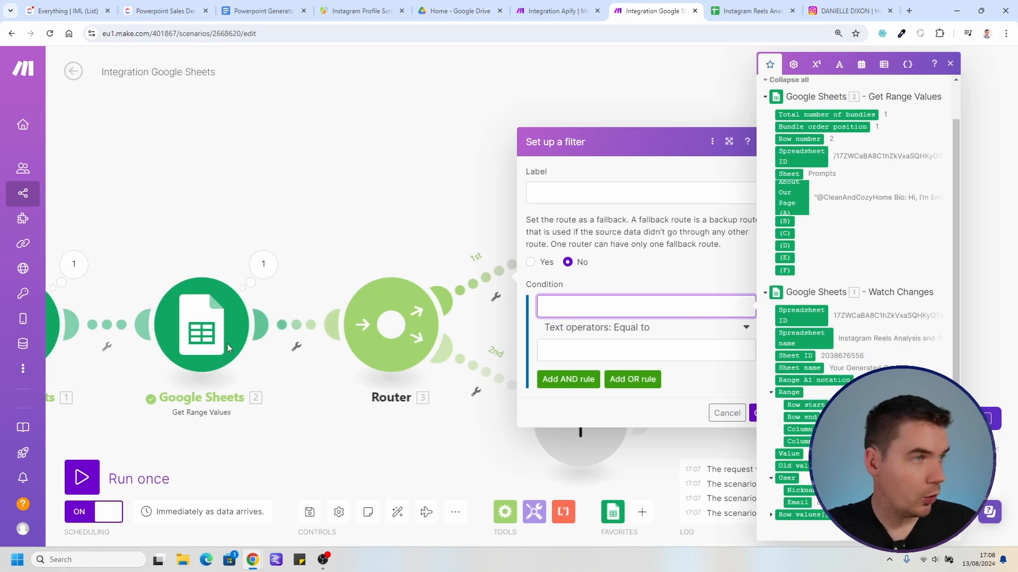
click(770, 517)
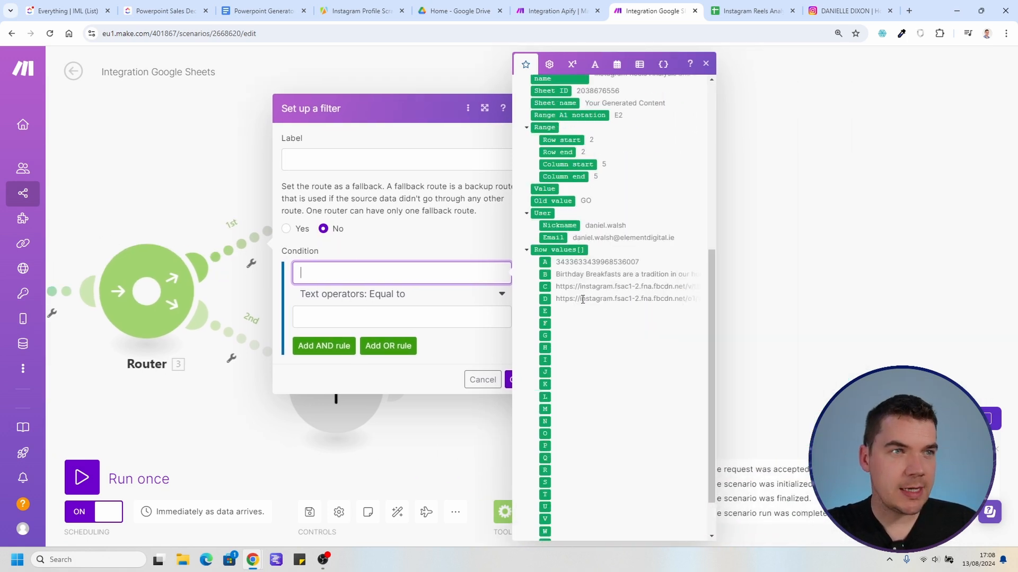
click(545, 299)
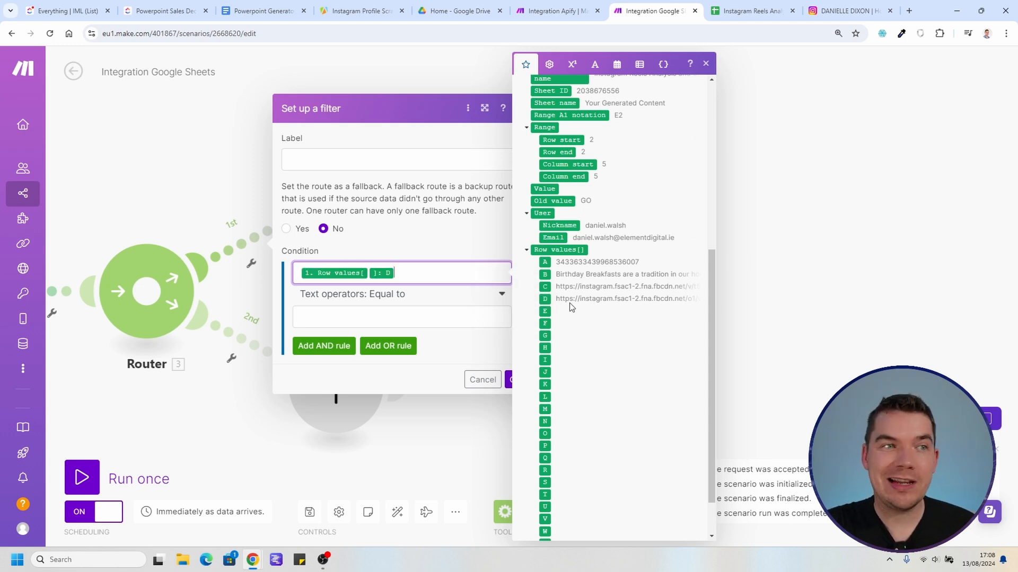
Step: Set the filter condition to the text operator Contains with the value https, and confirm the filter
click(363, 295)
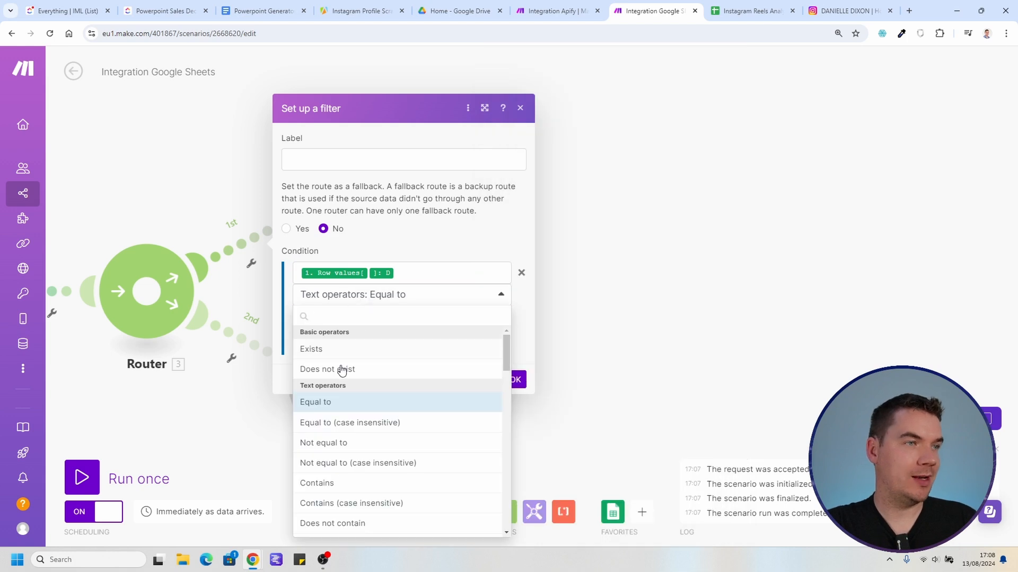
click(336, 482)
click(377, 319)
text(h)
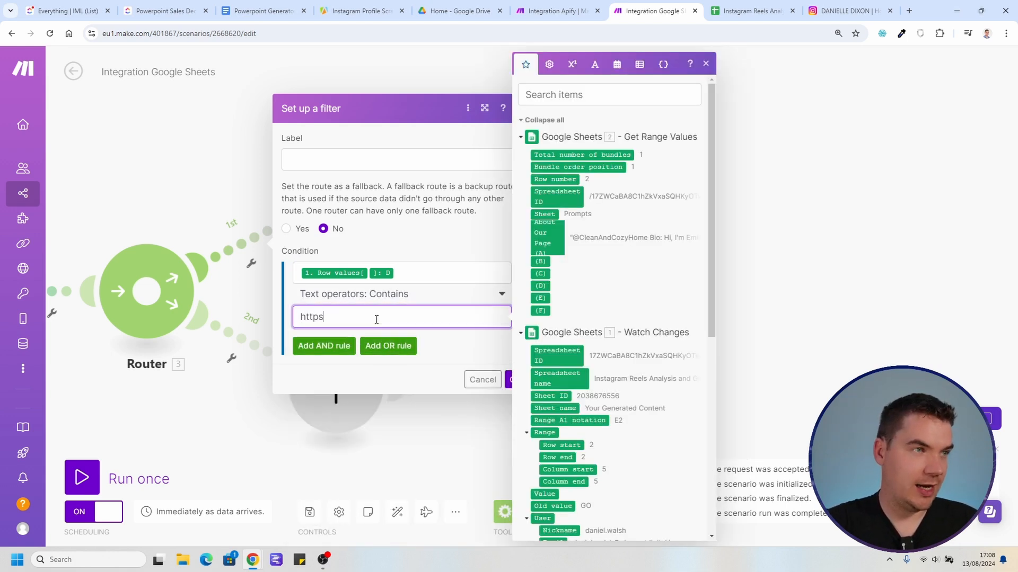
text(ttps)
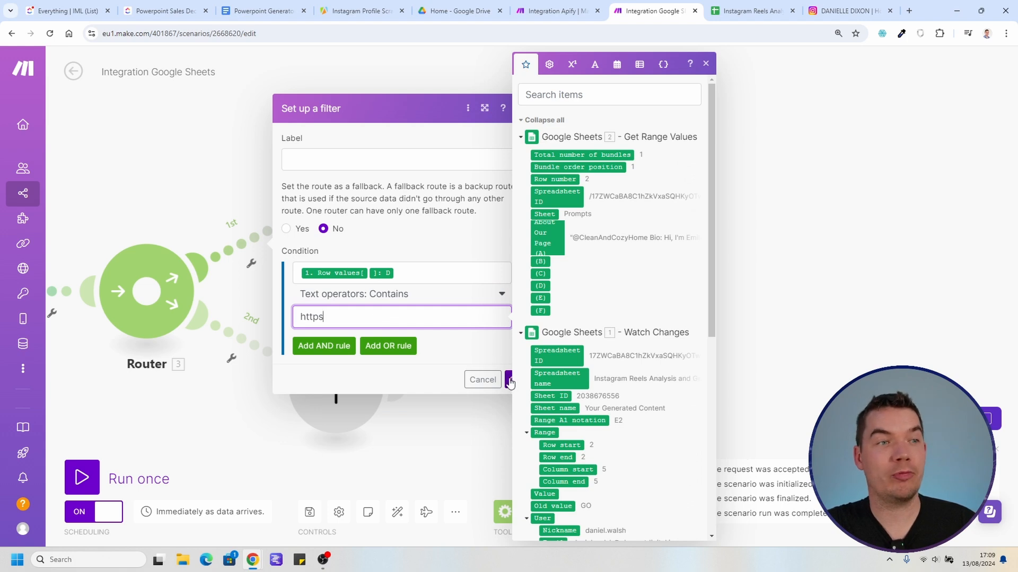
click(509, 380)
Step: Set the router's 2nd route as the fallback route and confirm the filter settings
click(422, 304)
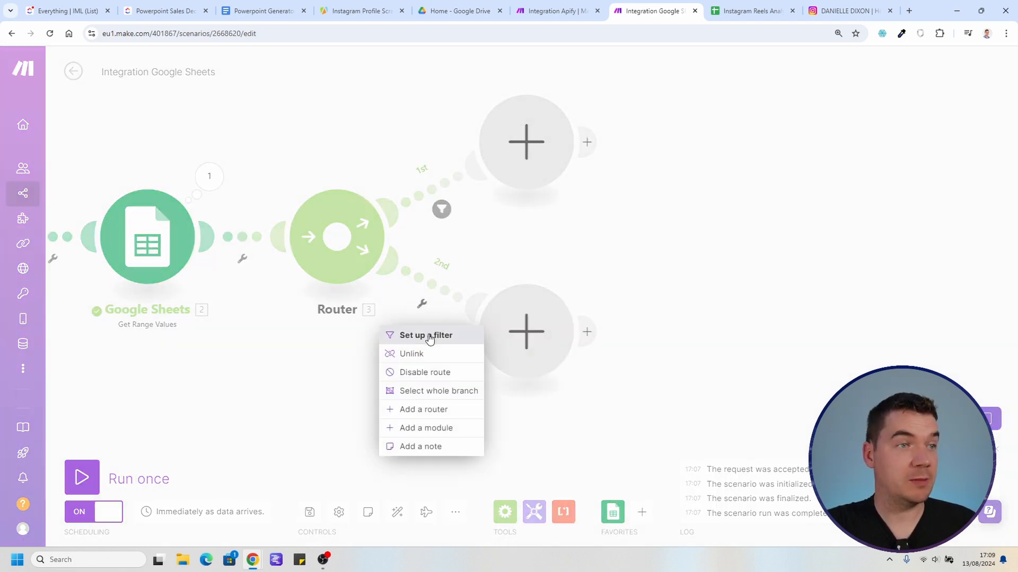
click(424, 335)
click(476, 269)
click(705, 419)
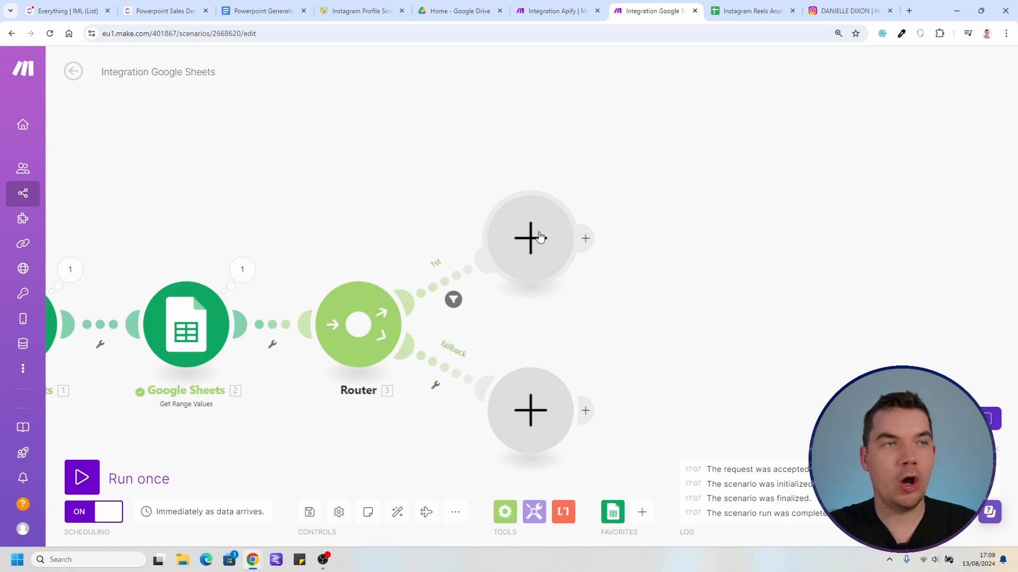
Step: Add a CloudConvert Convert a File module to the router's 1st route
click(540, 236)
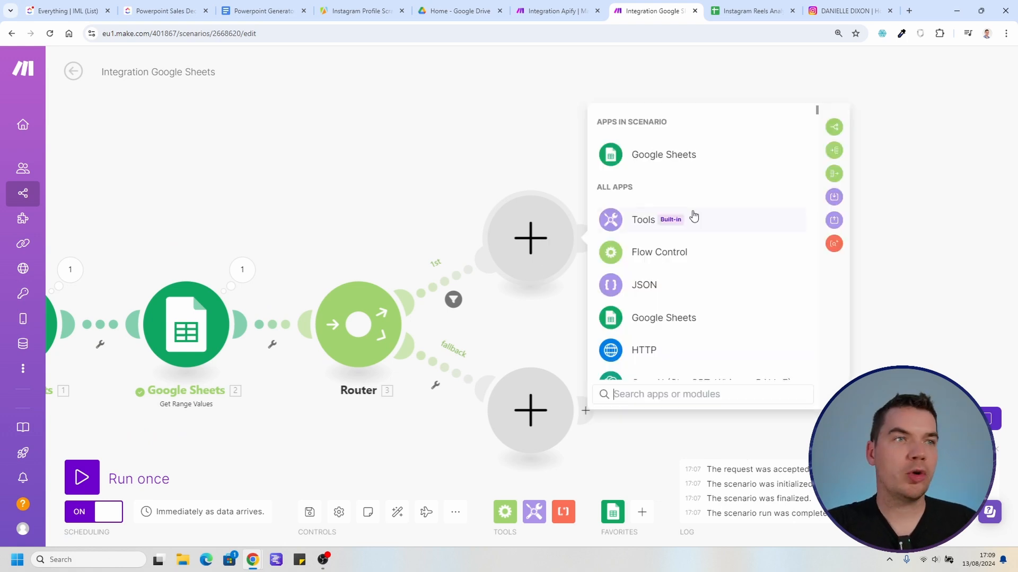
text(cloud)
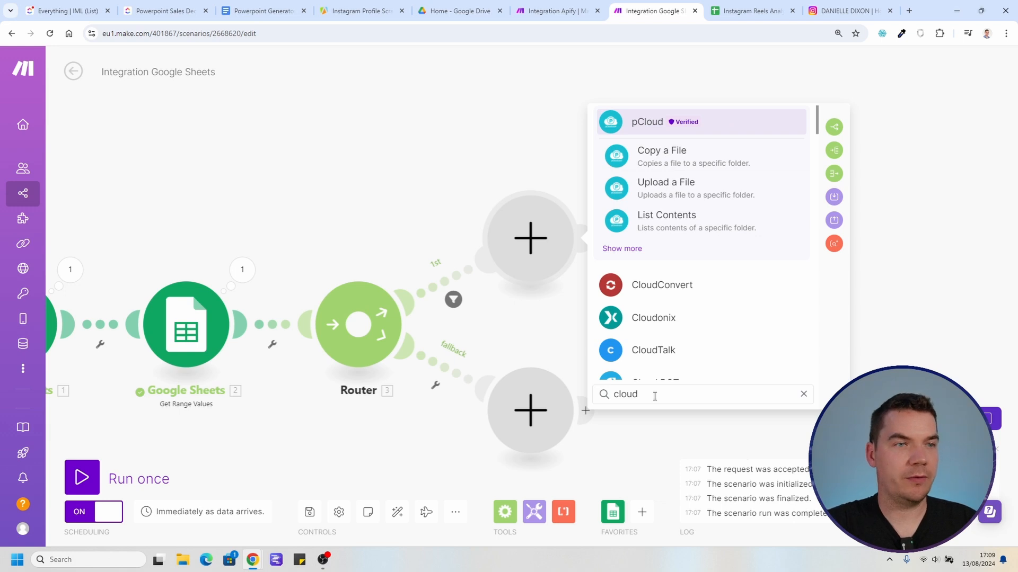
click(652, 287)
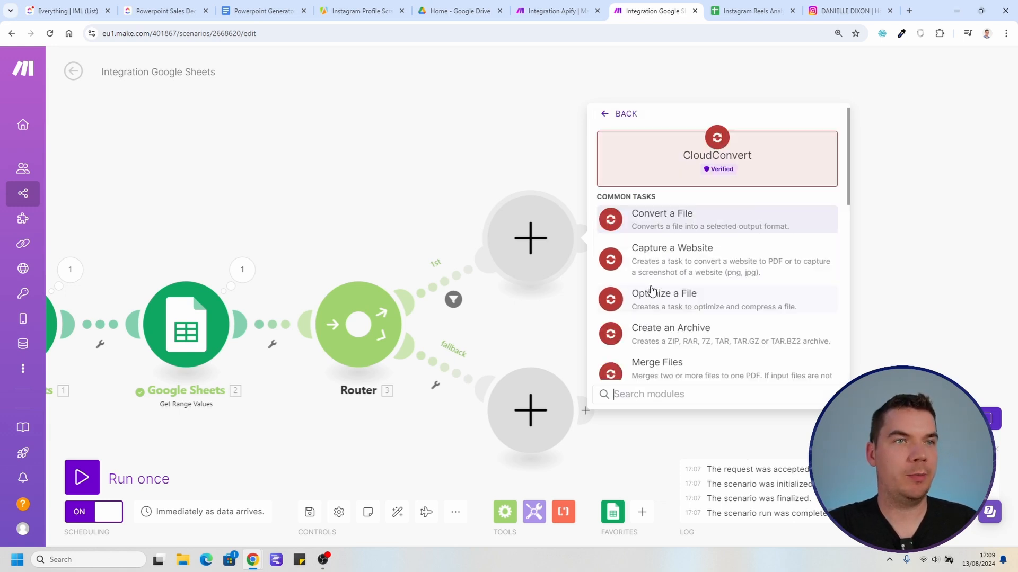
click(653, 222)
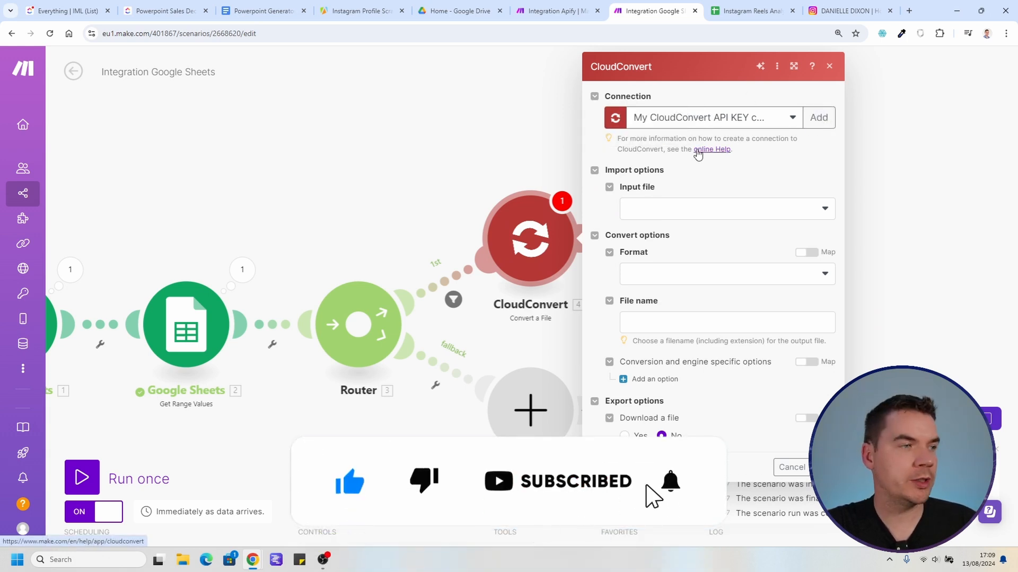
Step: Open cloudconvert.com in a new browser tab and review its pricing plans and conversion credit rules
key(ctrl+t)
text(cloudconvert.com)
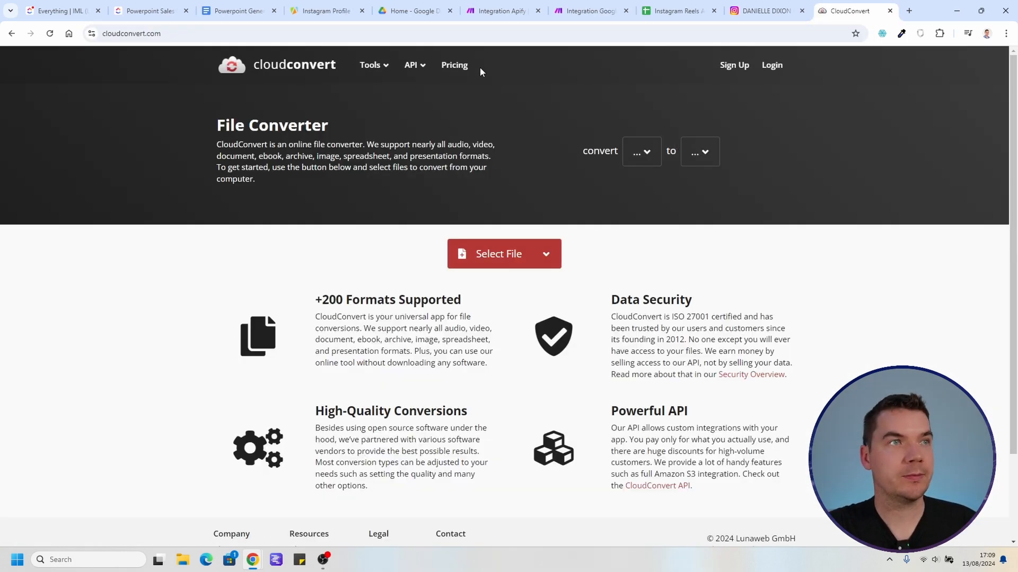
click(458, 67)
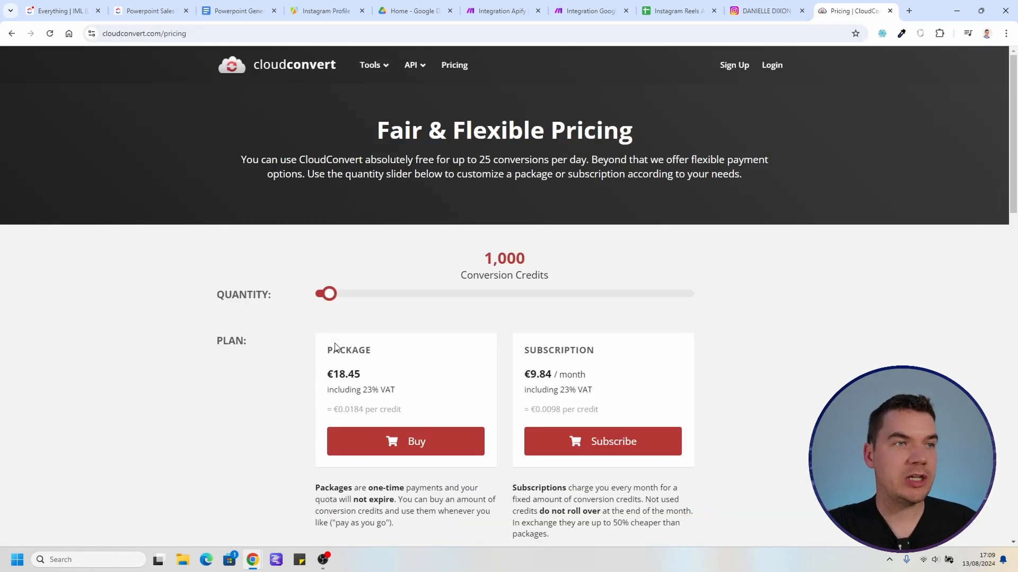
scroll(302, 334, down, 15)
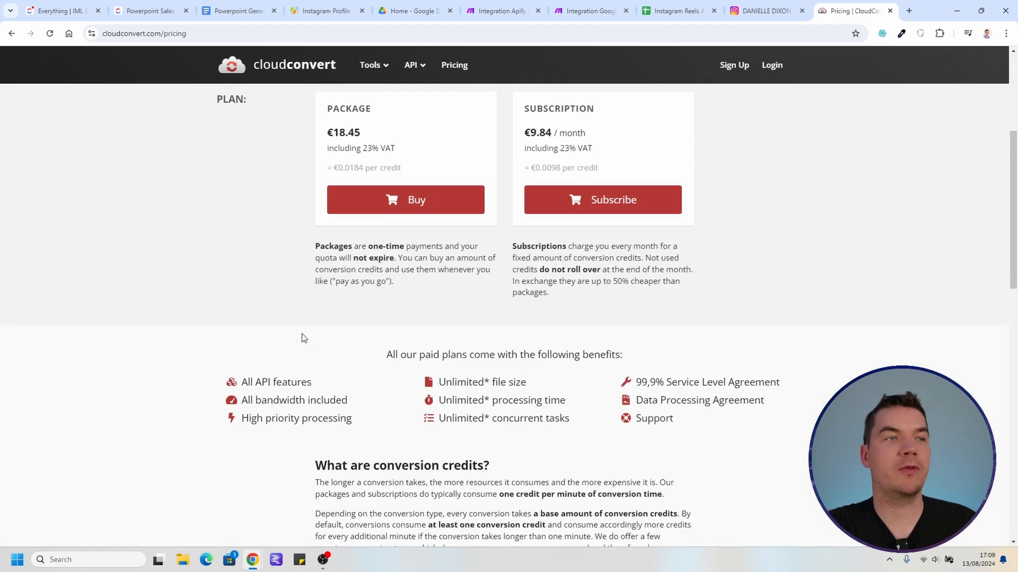
scroll(268, 396, up, 15)
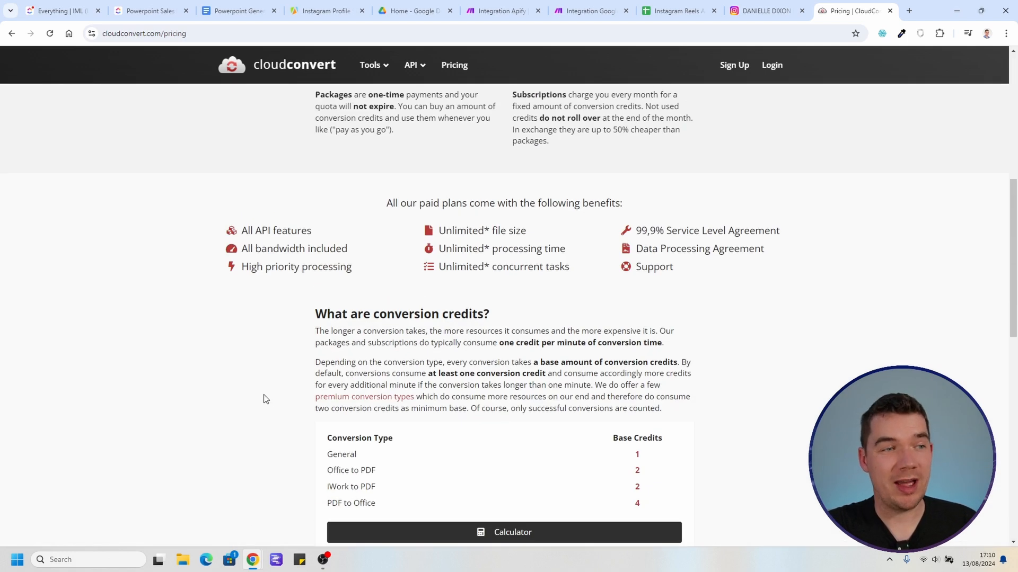
scroll(264, 395, up, 6)
Step: Close the CloudConvert website and set the module's input file to import a file from URL
key(ctrl+w)
click(732, 210)
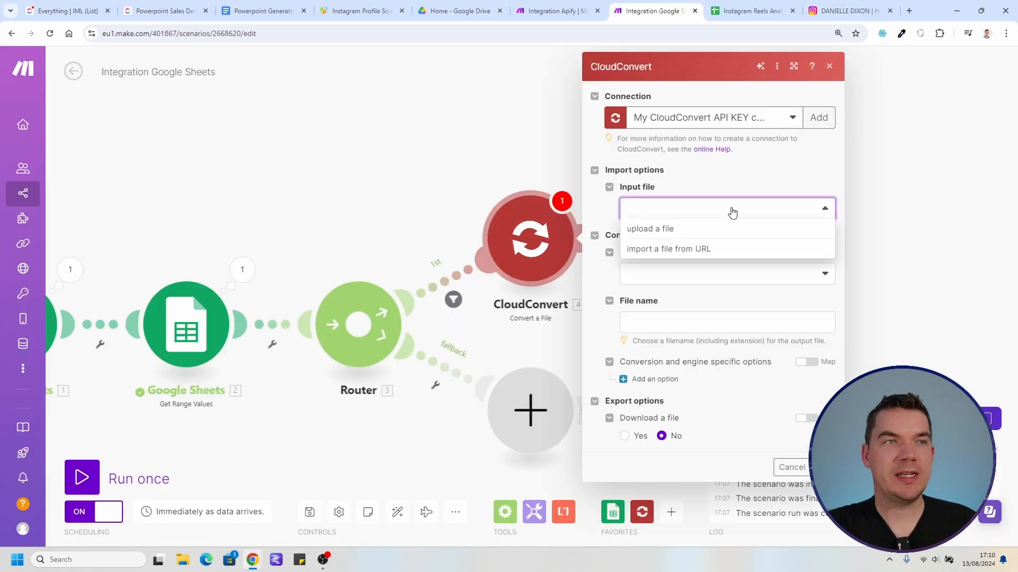
click(667, 249)
Step: Open the Source Video link in row 2 of the Your Generated Content sheet and inspect the video and its URL
click(725, 7)
click(339, 537)
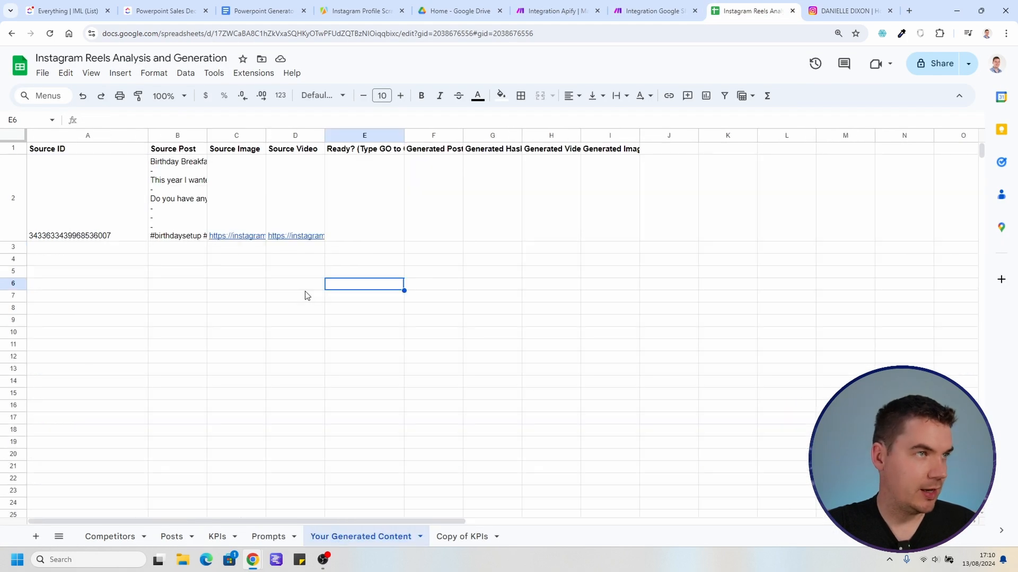
click(269, 323)
click(296, 235)
click(318, 252)
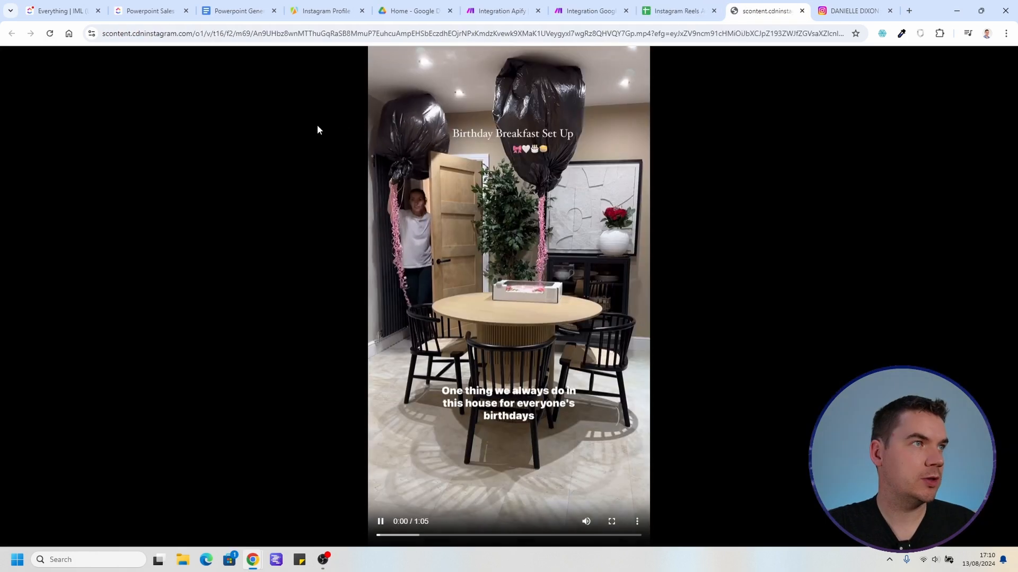
click(205, 34)
key(ctrl+a)
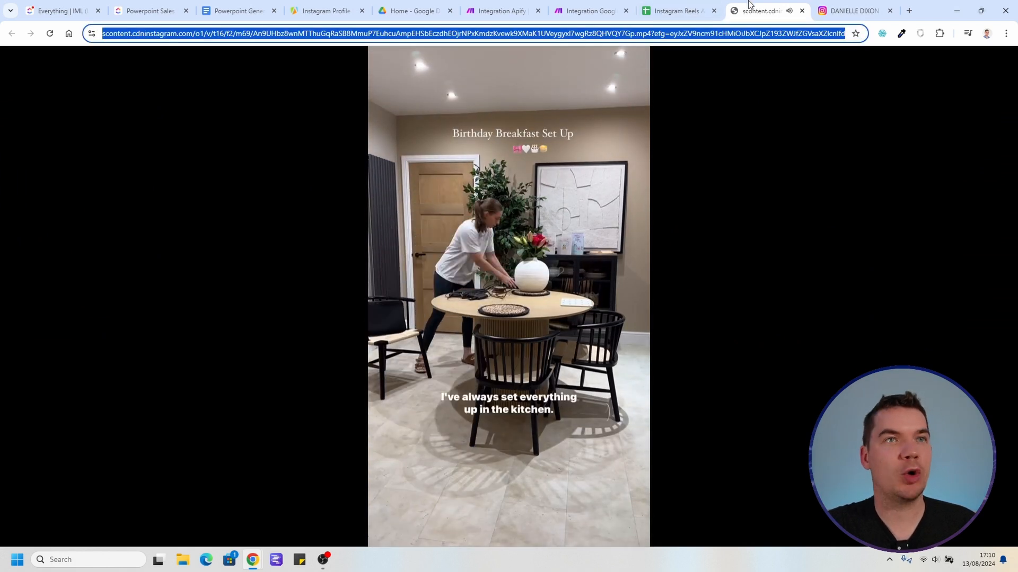
click(678, 10)
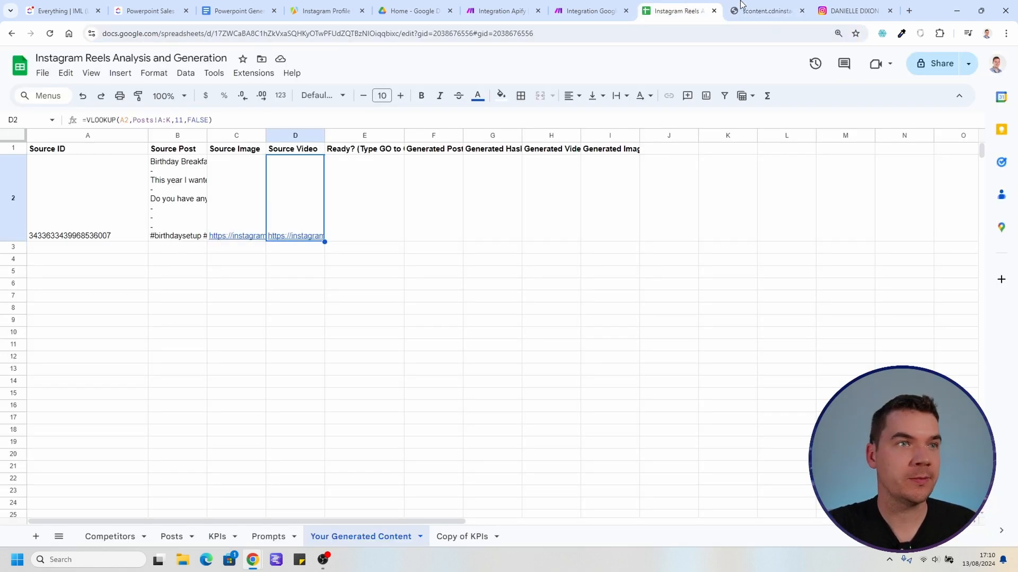
Step: Return to the Make scenario and map Watch Changes row value D to the CloudConvert module's URL
click(588, 11)
click(662, 258)
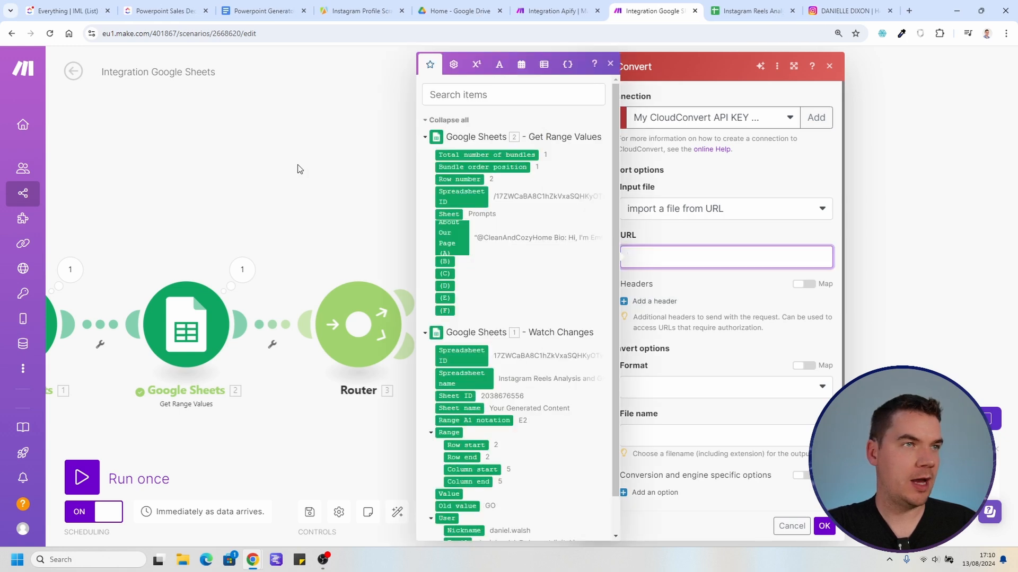
click(298, 166)
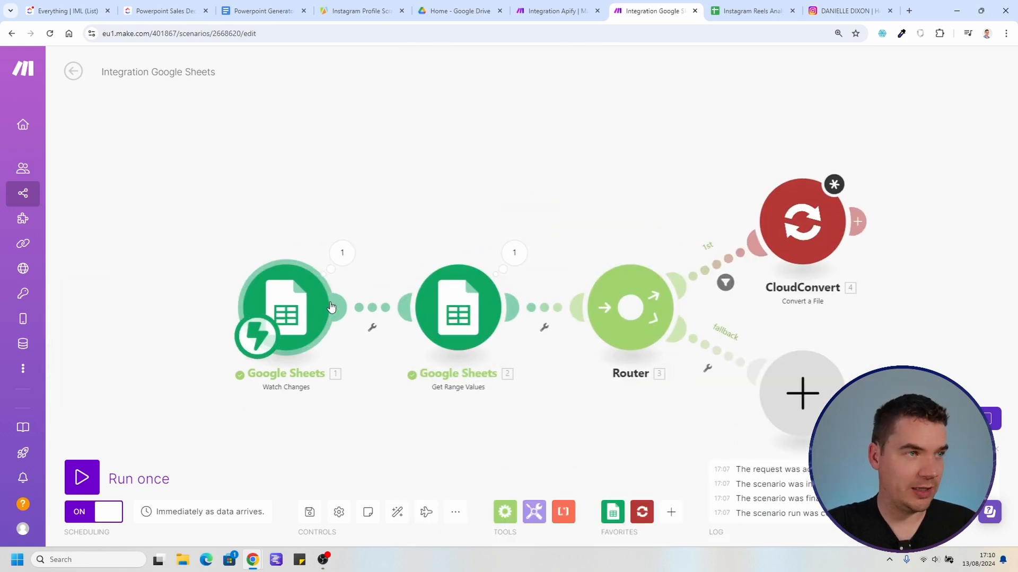
click(695, 230)
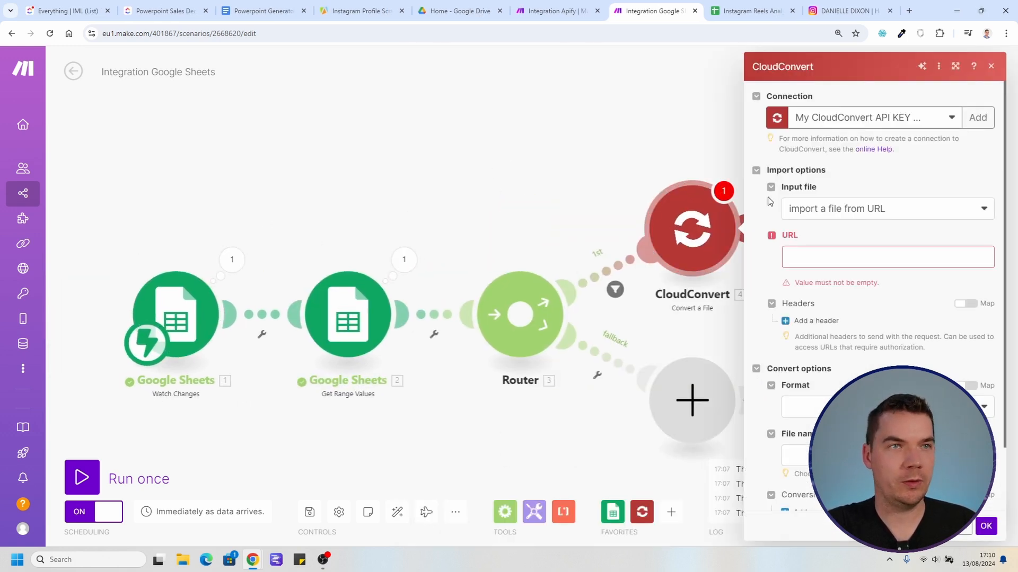
scroll(711, 374, down, 1)
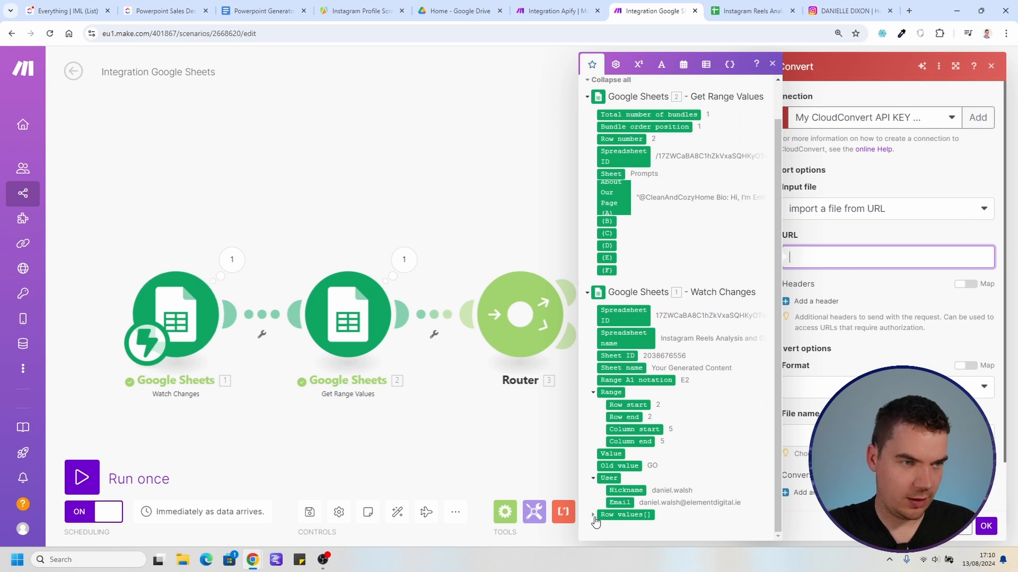
scroll(663, 398, down, 10)
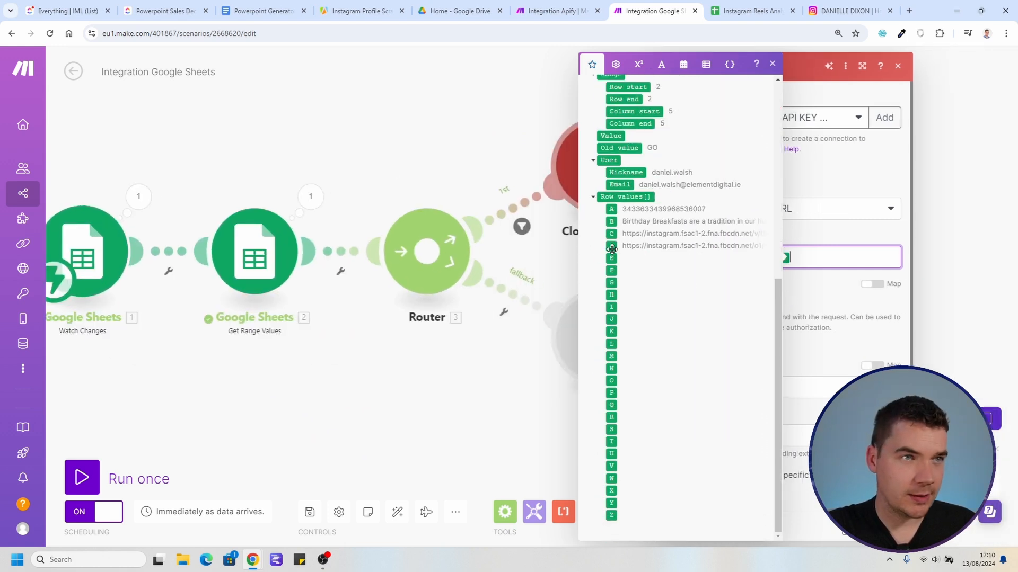
key(ctrl+Tab)
key(ctrl+shift+Tab)
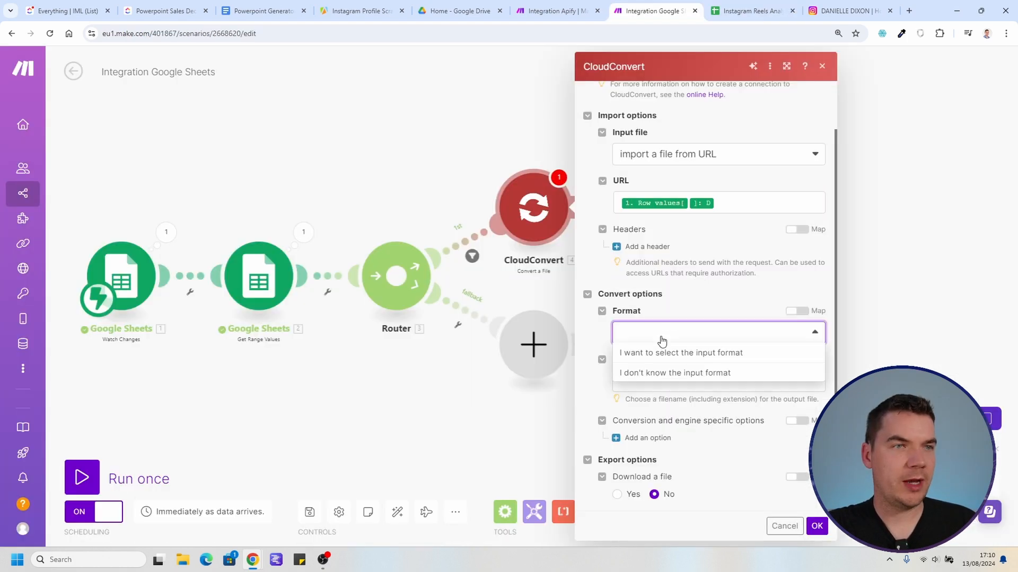
Step: Set the conversion format to "I don't know the input format" and the output format to mp3
click(672, 374)
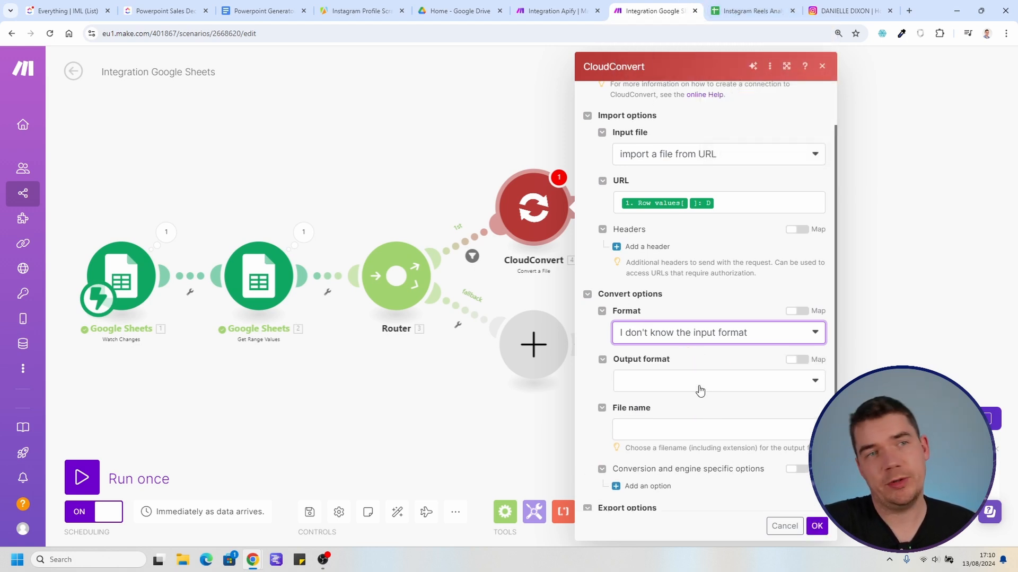
click(674, 378)
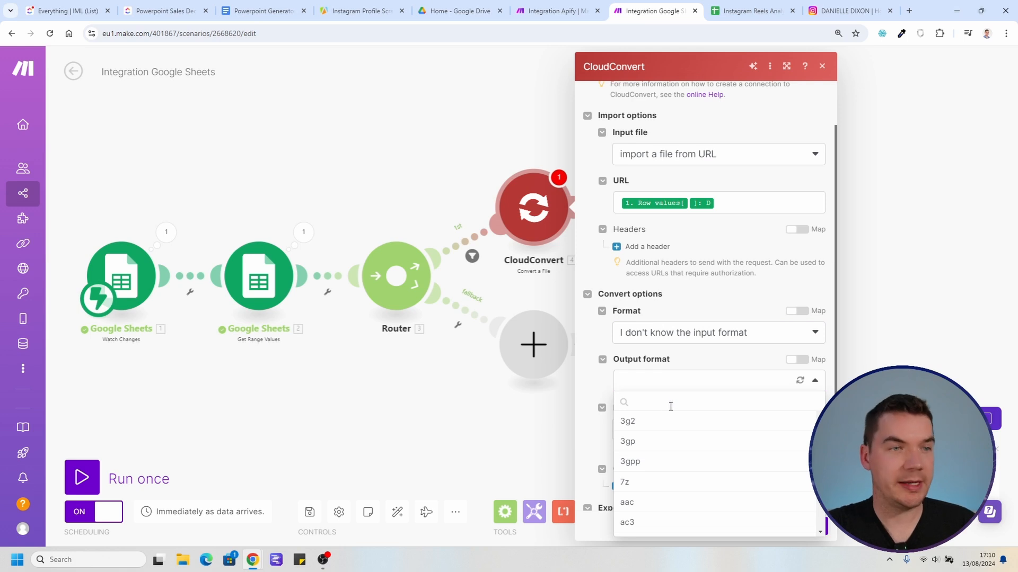
text(mp)
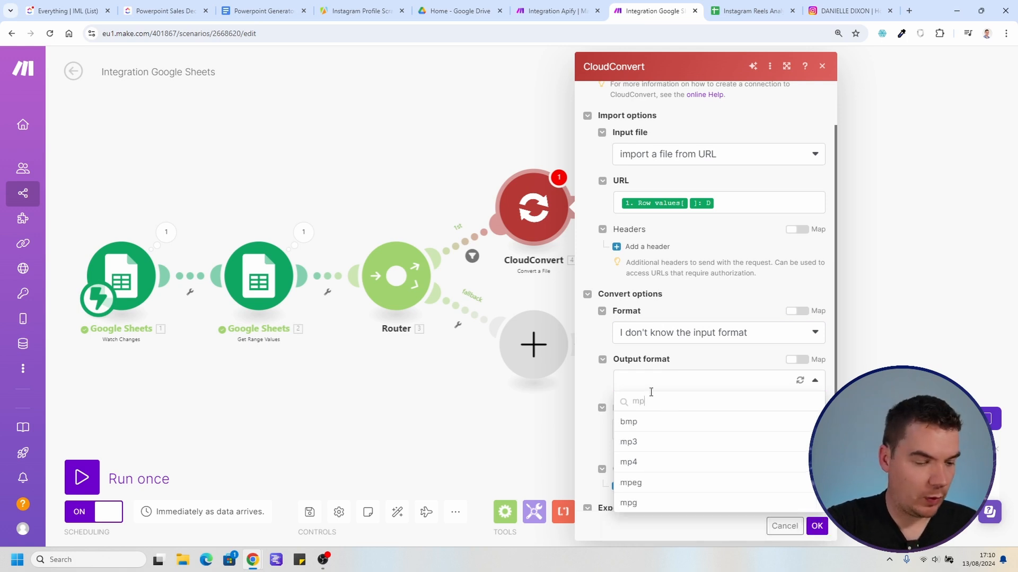
click(700, 441)
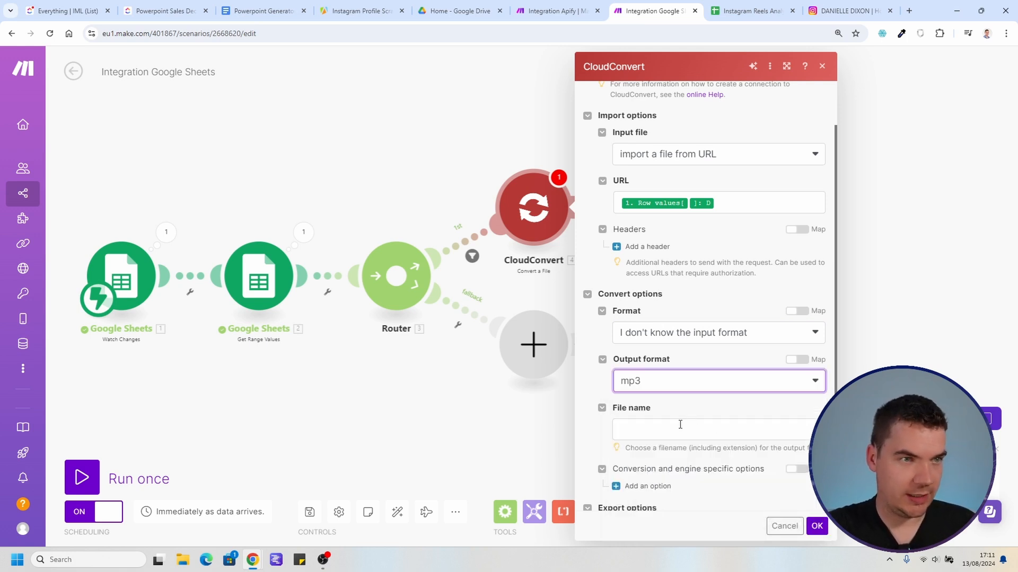
Step: Set the converted file's name to Watch Changes row value A followed by .mp3, and save the scenario
click(658, 430)
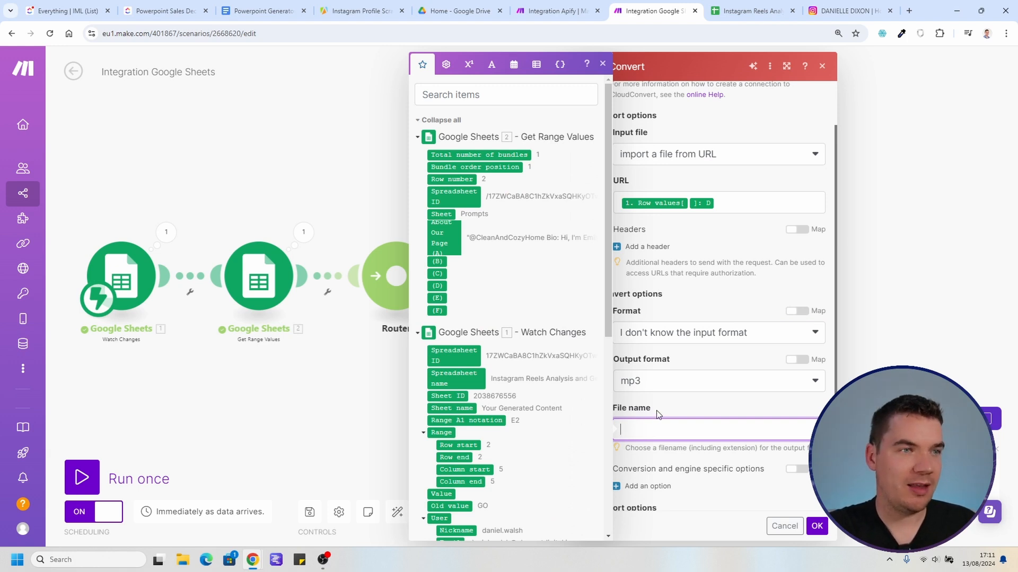
scroll(488, 437, down, 5)
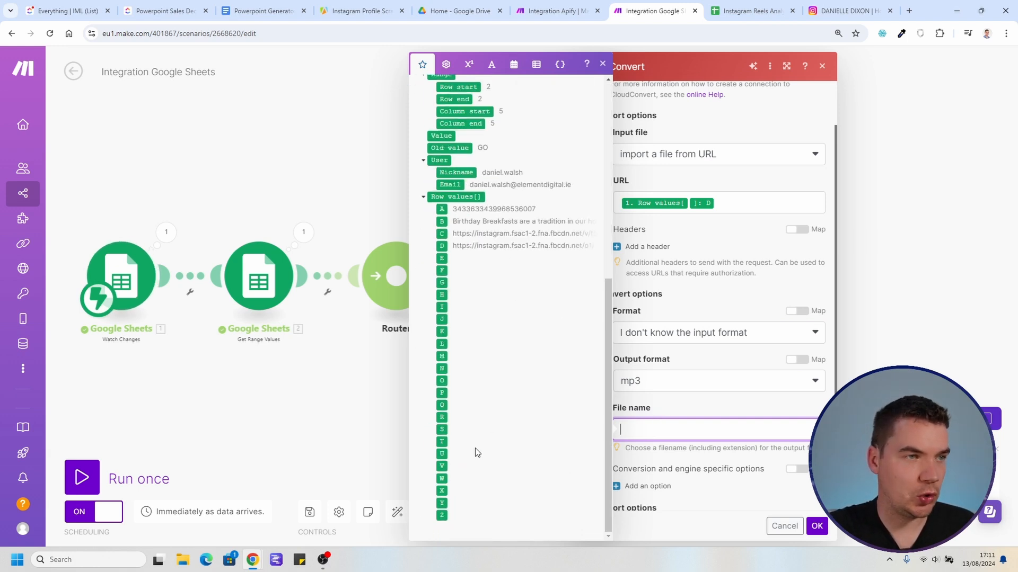
click(442, 209)
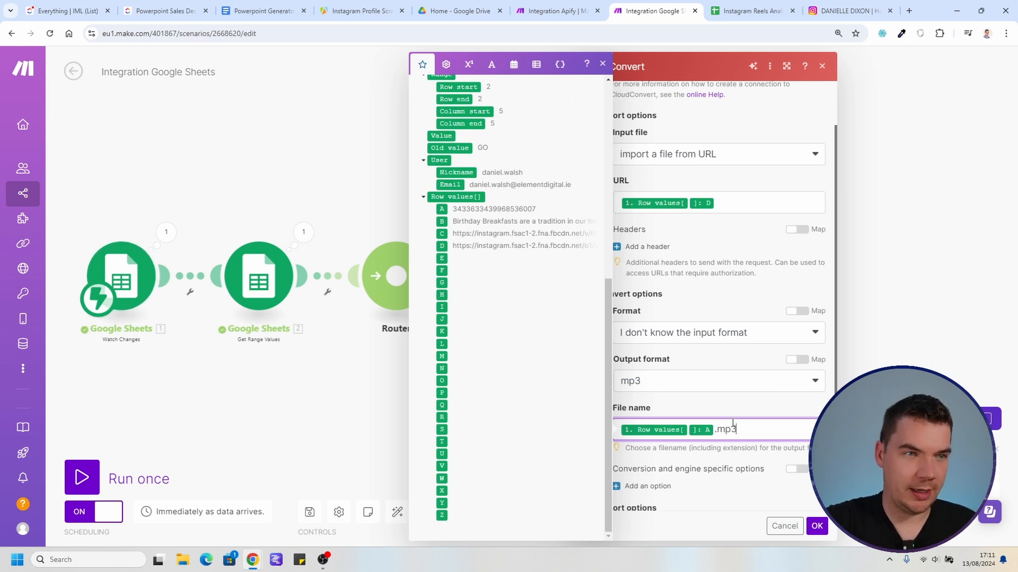
key(Escape)
key(Escape)
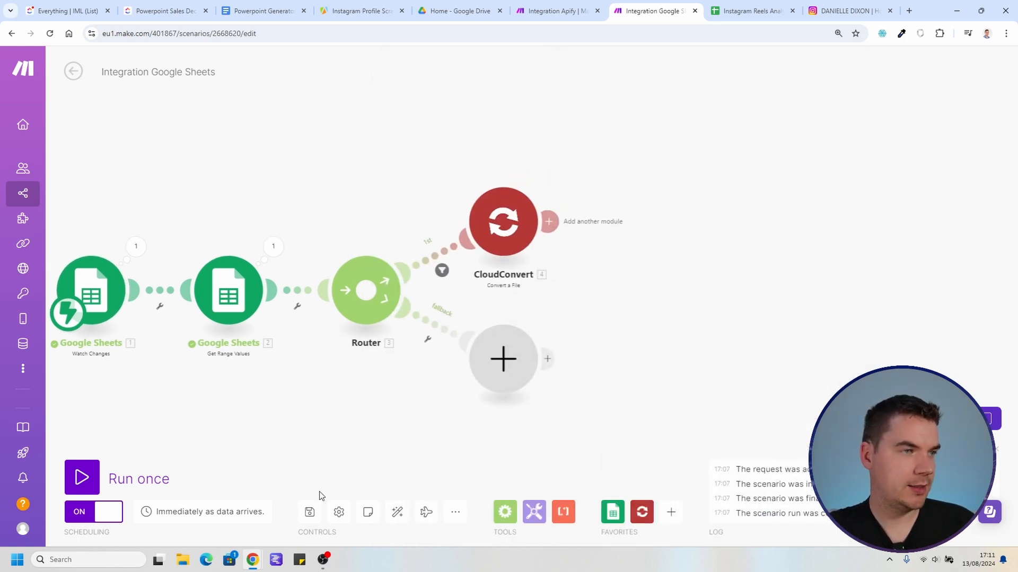
click(309, 512)
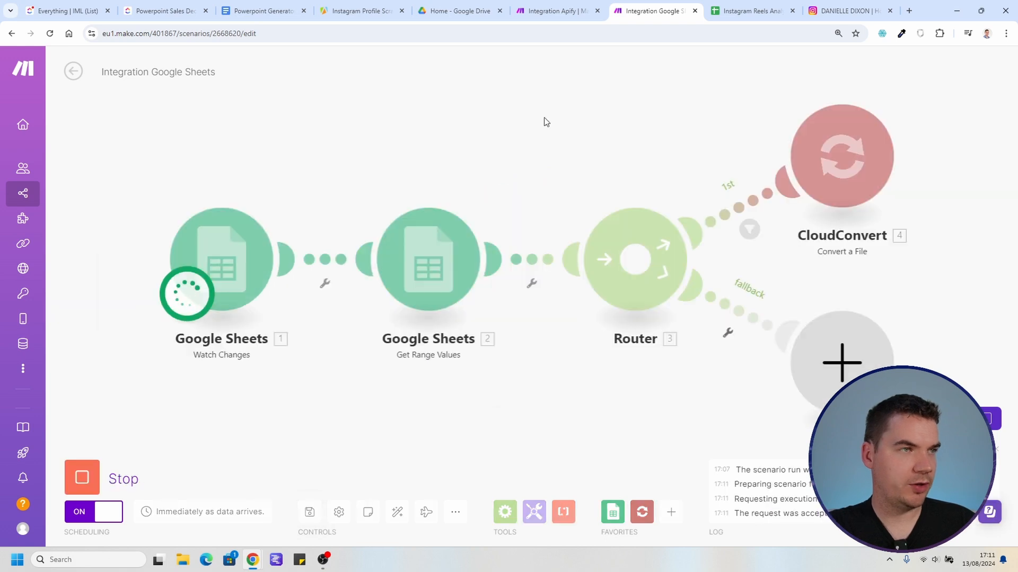
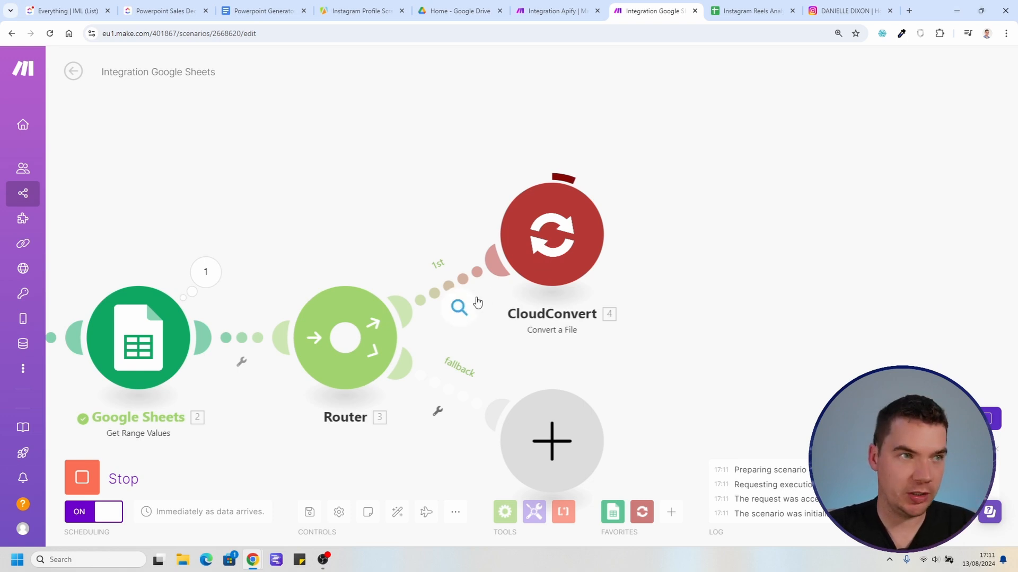
Step: Open the temporary URL from the CloudConvert run output and play the downloaded mp3 to check the conversion
click(619, 170)
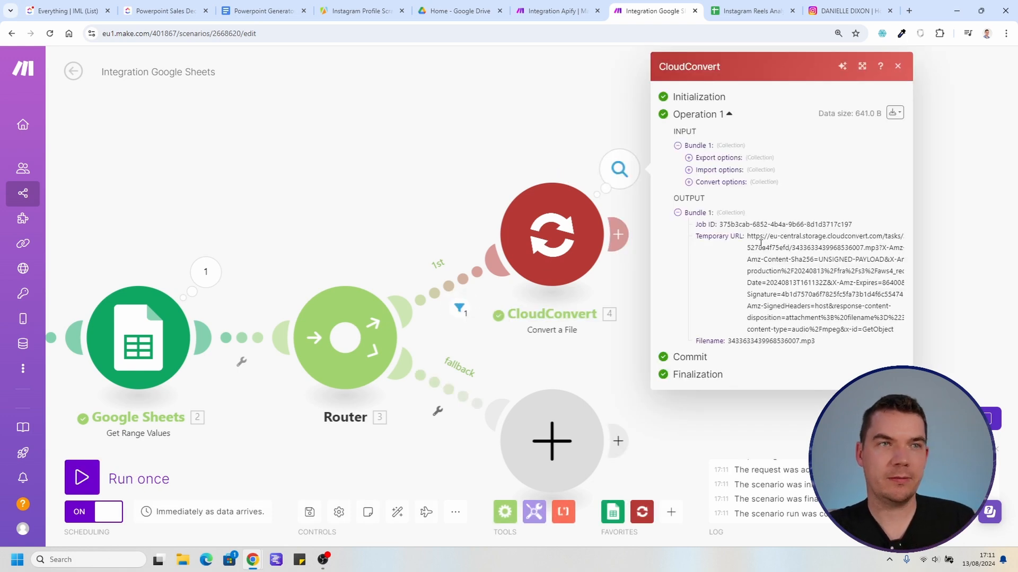
drag(748, 236, 896, 330)
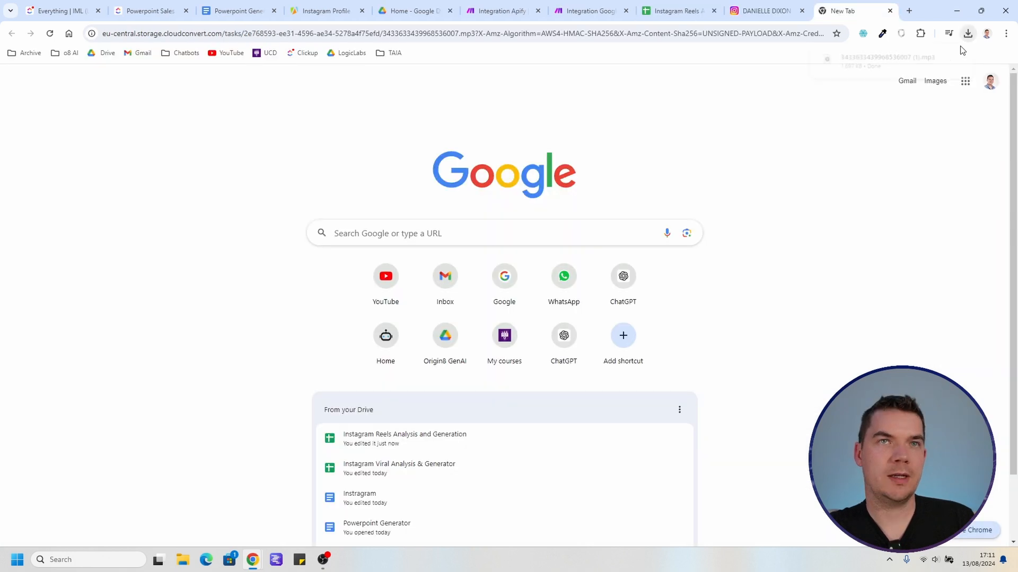
click(906, 57)
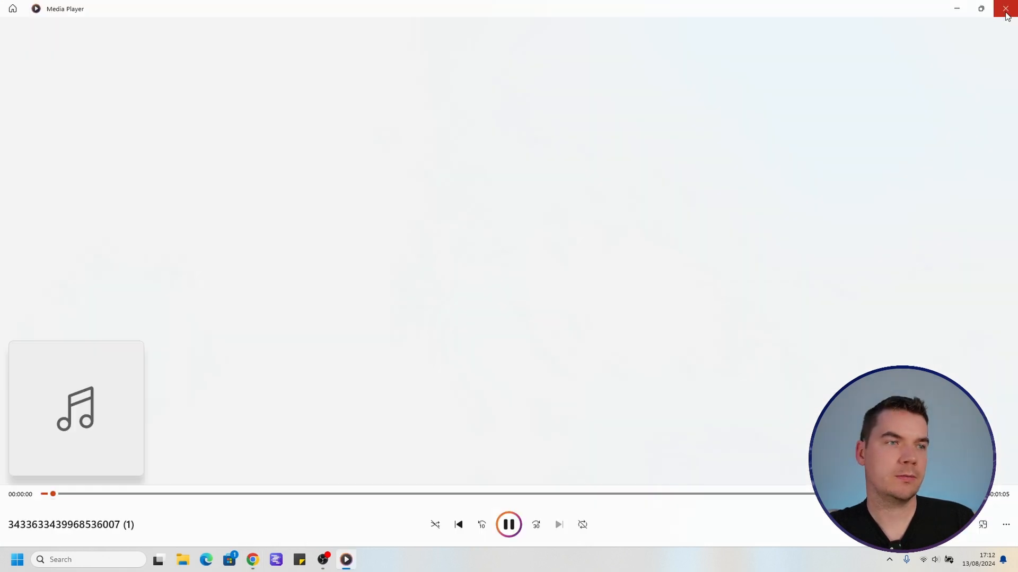
click(509, 525)
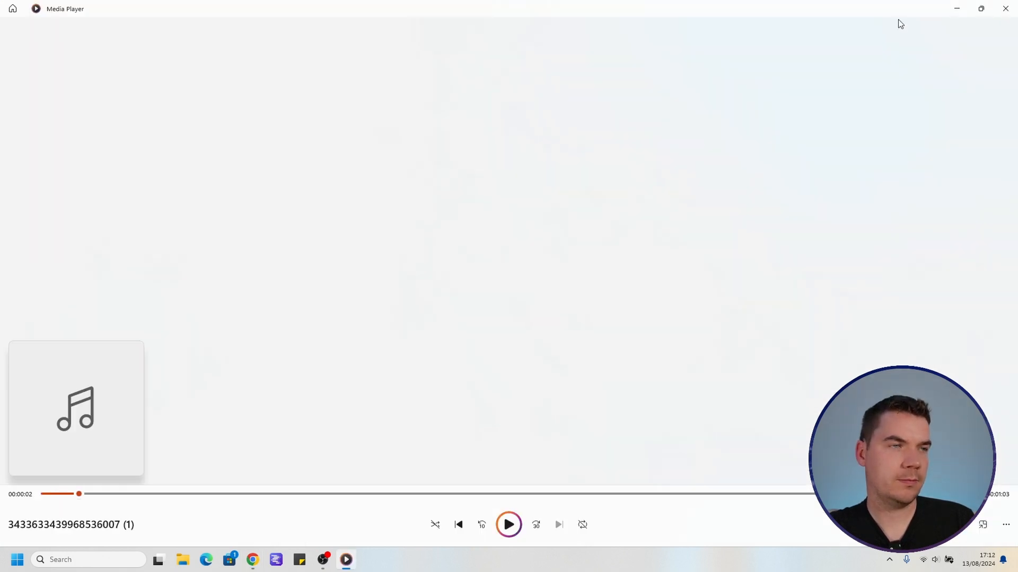
click(1006, 8)
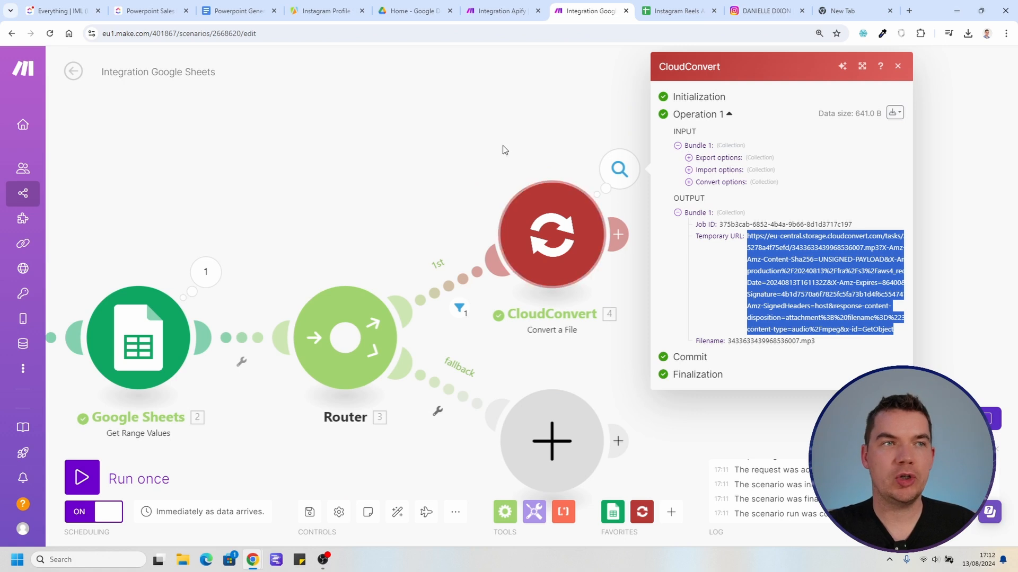
click(498, 126)
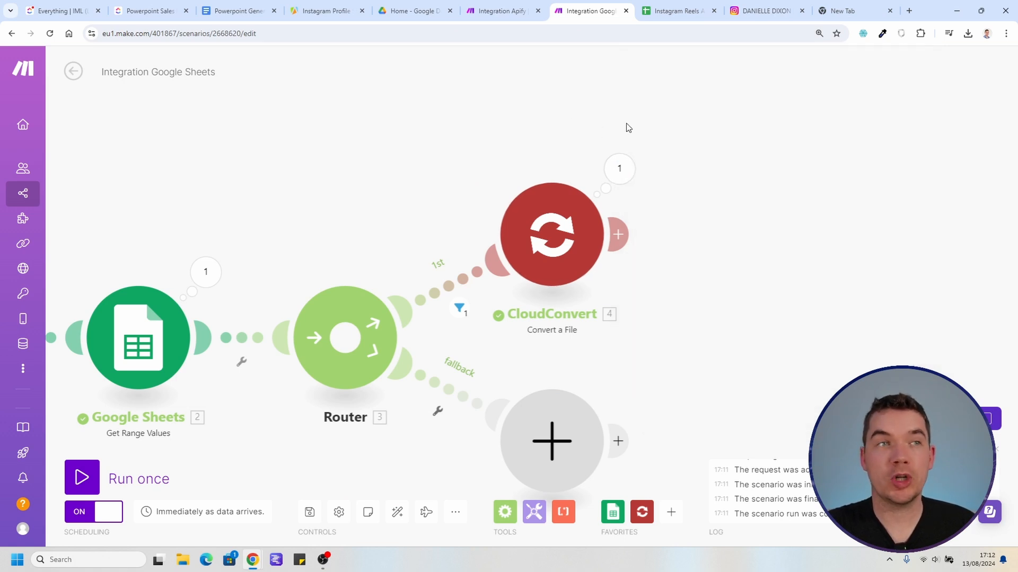
Step: Add an OpenAI Create a Transcription (Whisper) module after the CloudConvert module
click(460, 247)
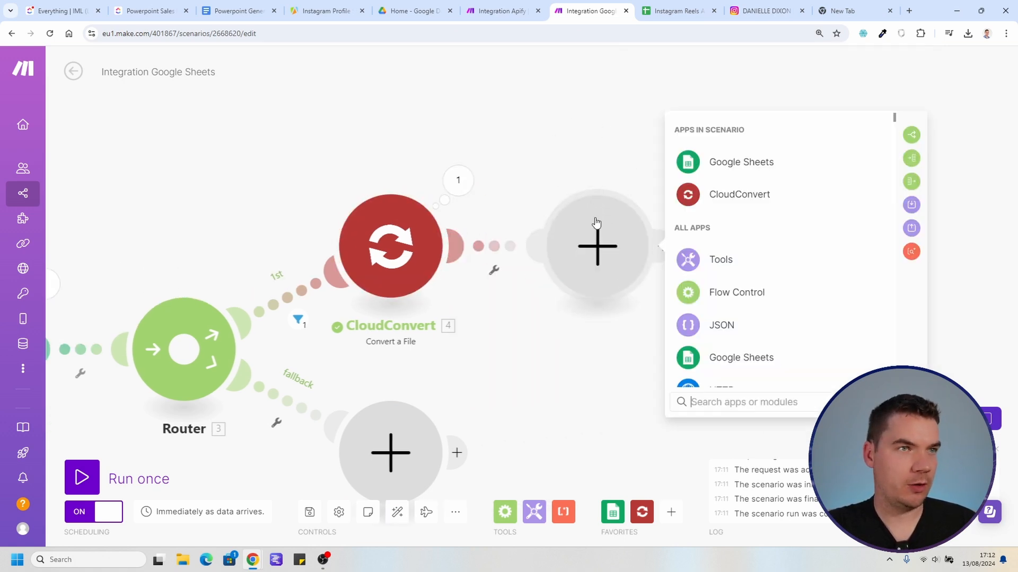
text(openai)
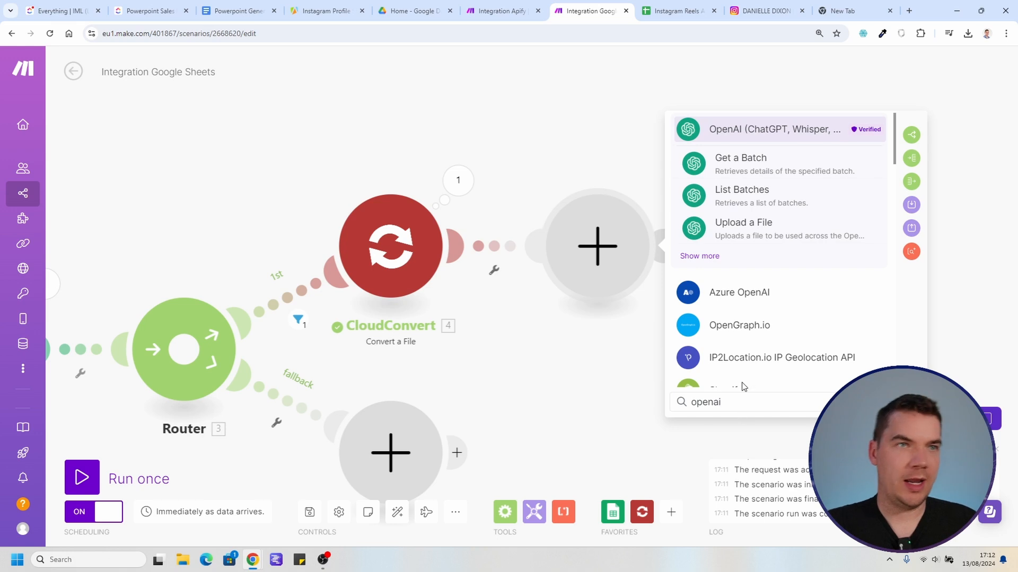
click(700, 257)
scroll(848, 271, down, 4)
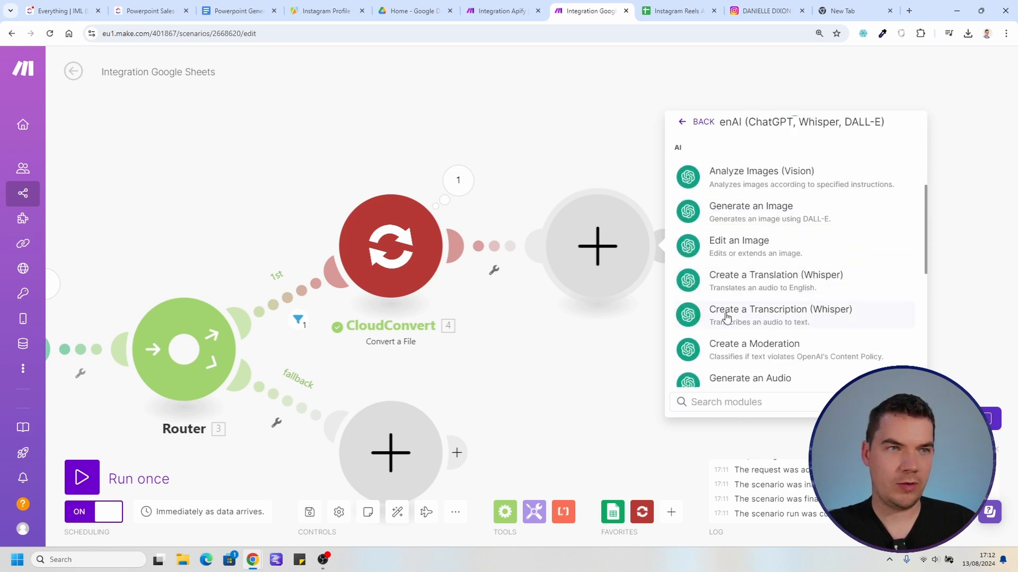
click(789, 317)
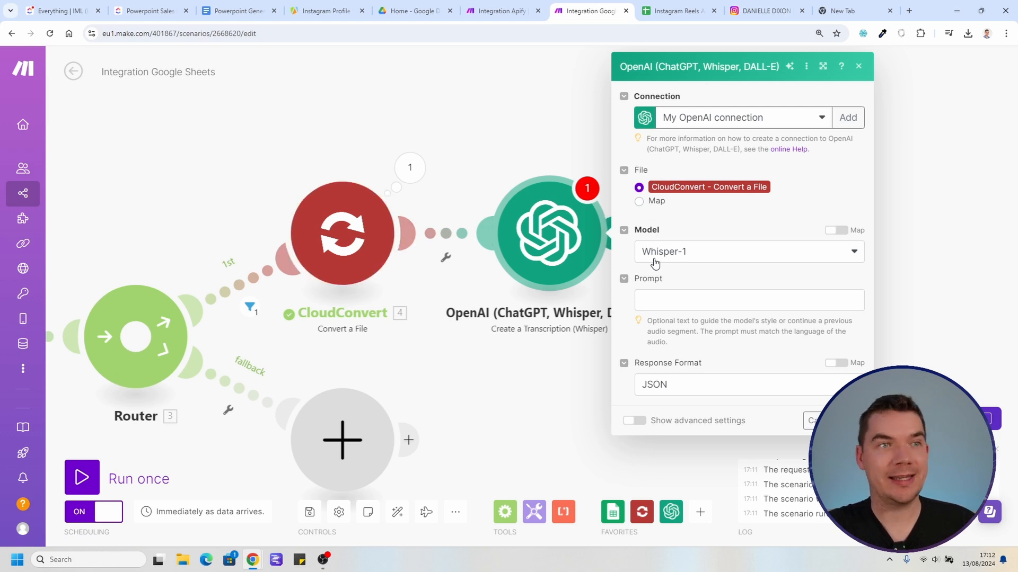
Step: Set the transcription model to Whisper-1, review the advanced settings, and confirm the module
click(716, 252)
click(679, 270)
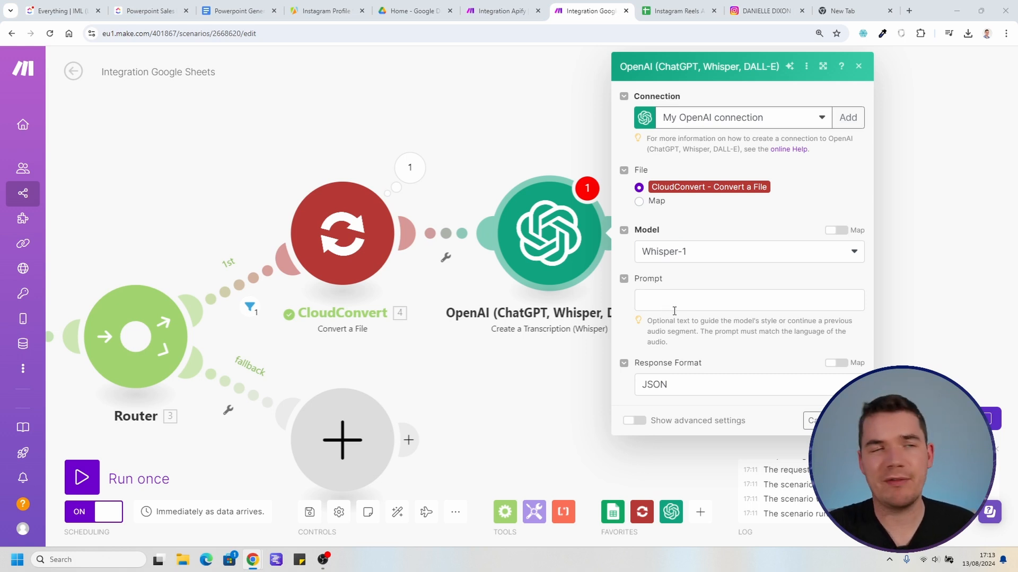
click(636, 424)
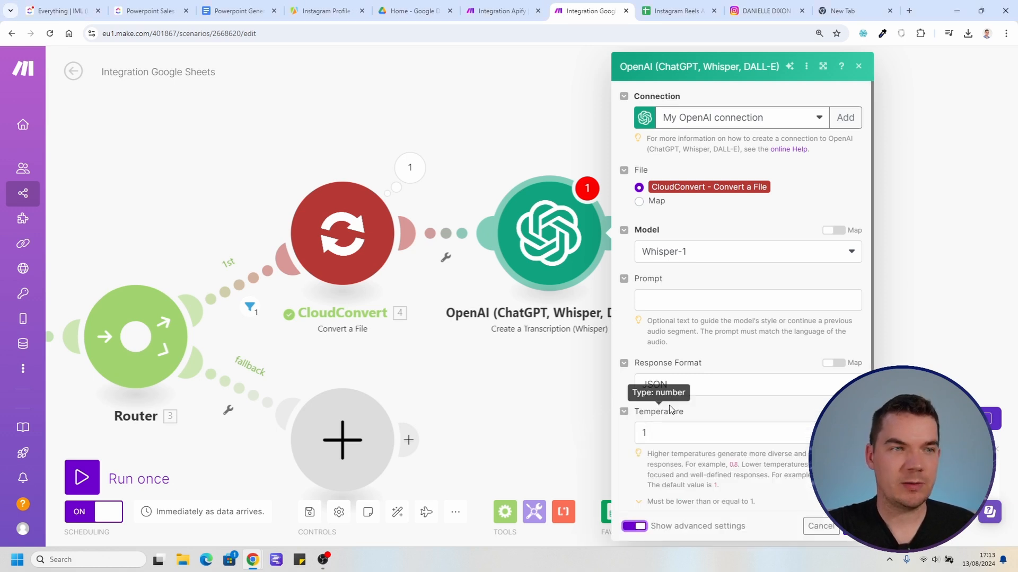
scroll(639, 403, down, 2)
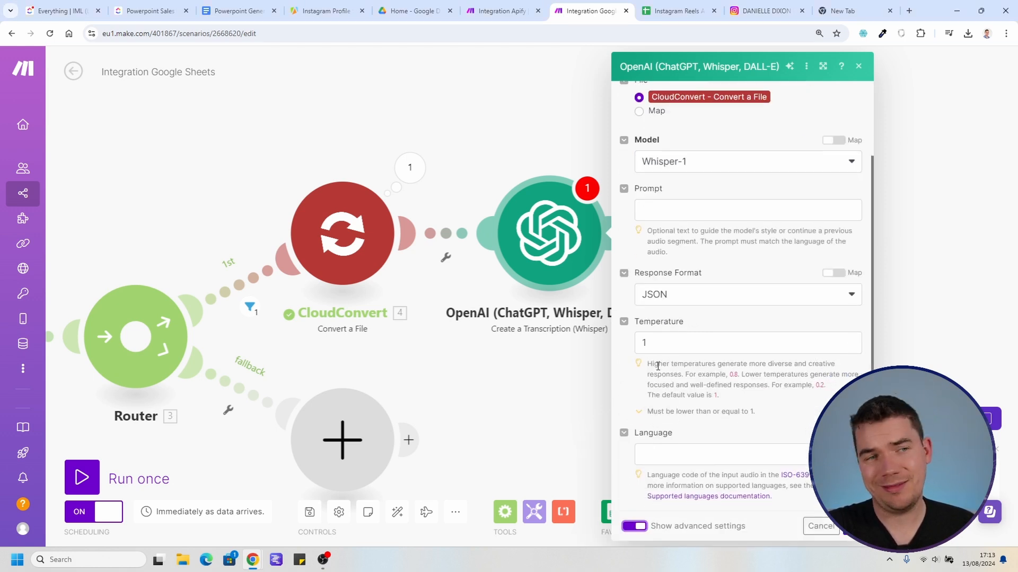
click(636, 526)
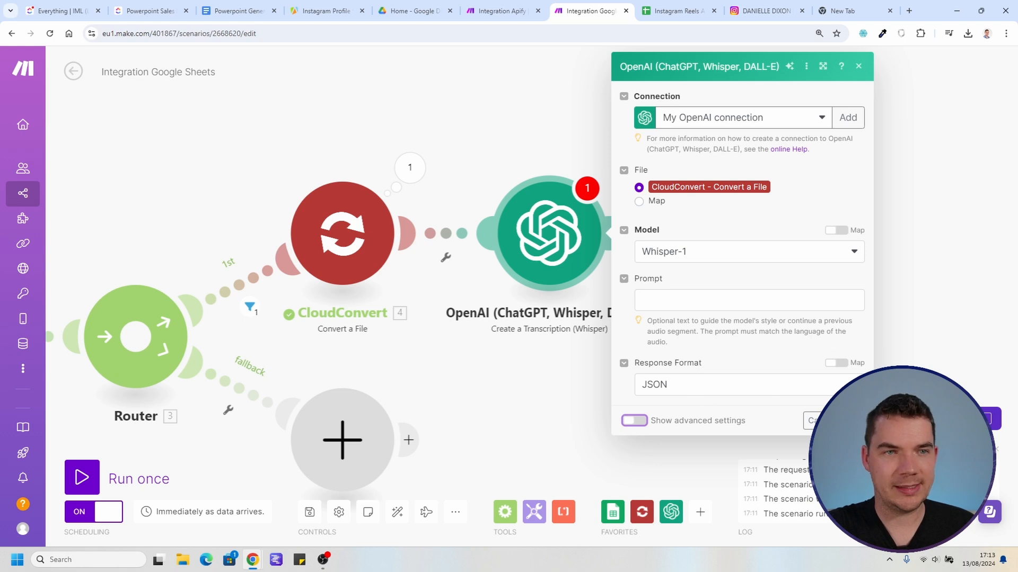
click(850, 421)
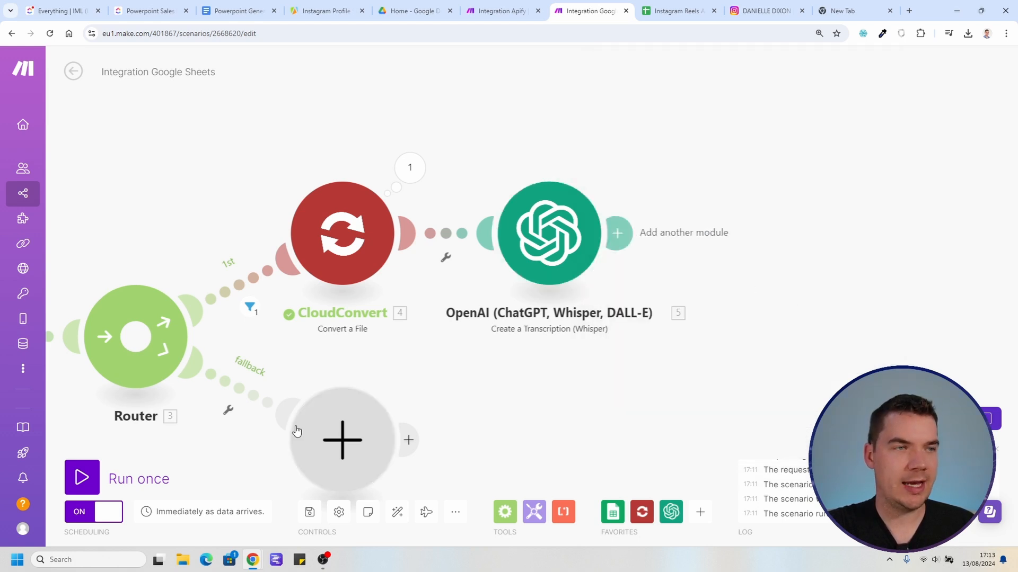
Step: Run the scenario once from the Instagram Reels spreadsheet and examine the transcription module's output text
click(81, 479)
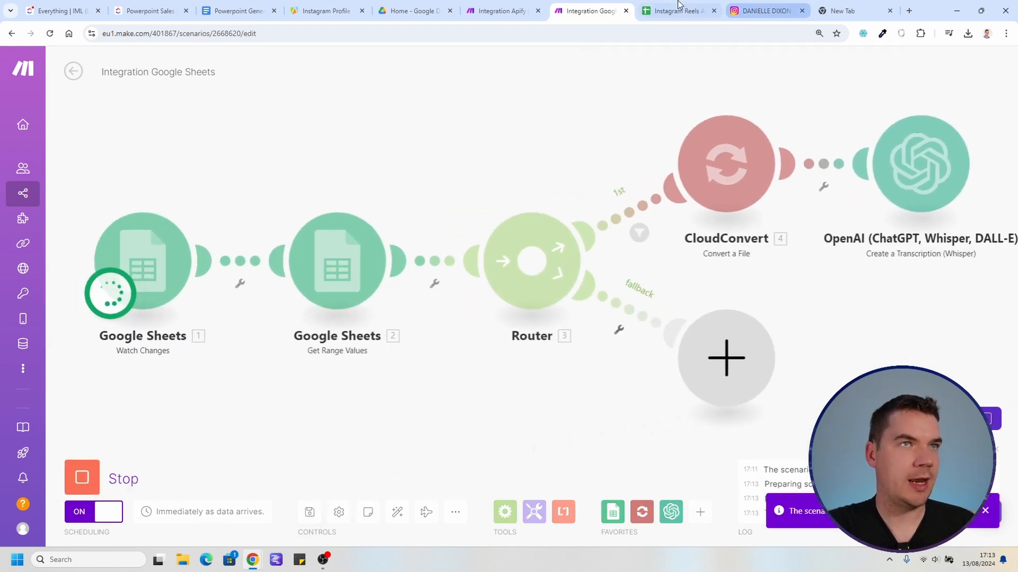
click(687, 5)
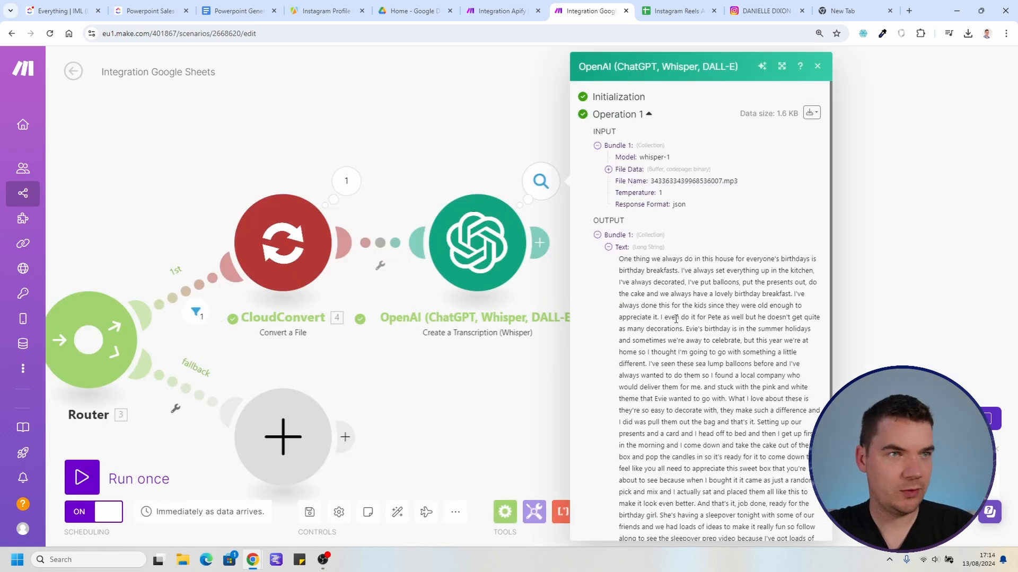
scroll(663, 274, down, 2)
drag(625, 202, 722, 270)
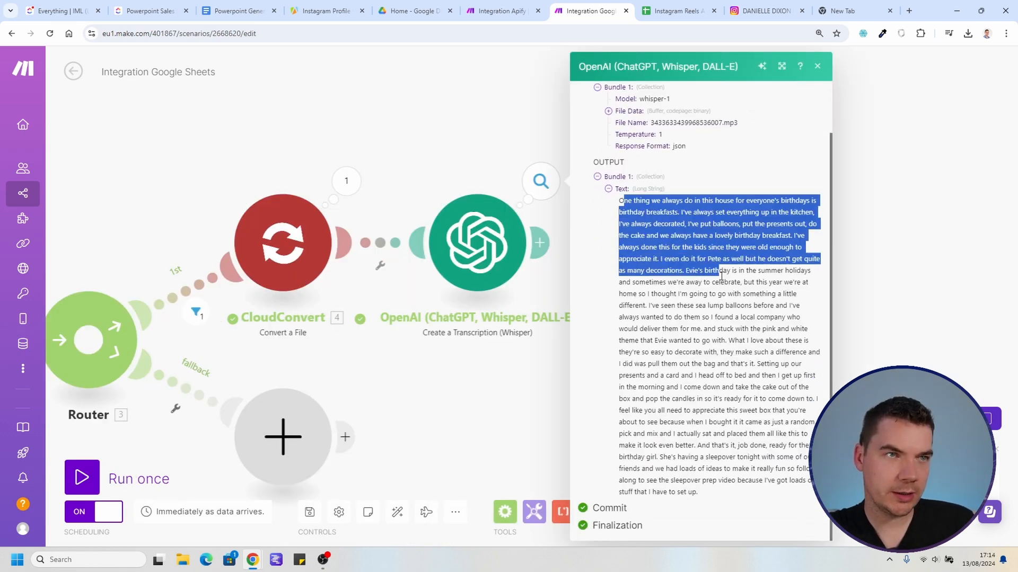
click(674, 229)
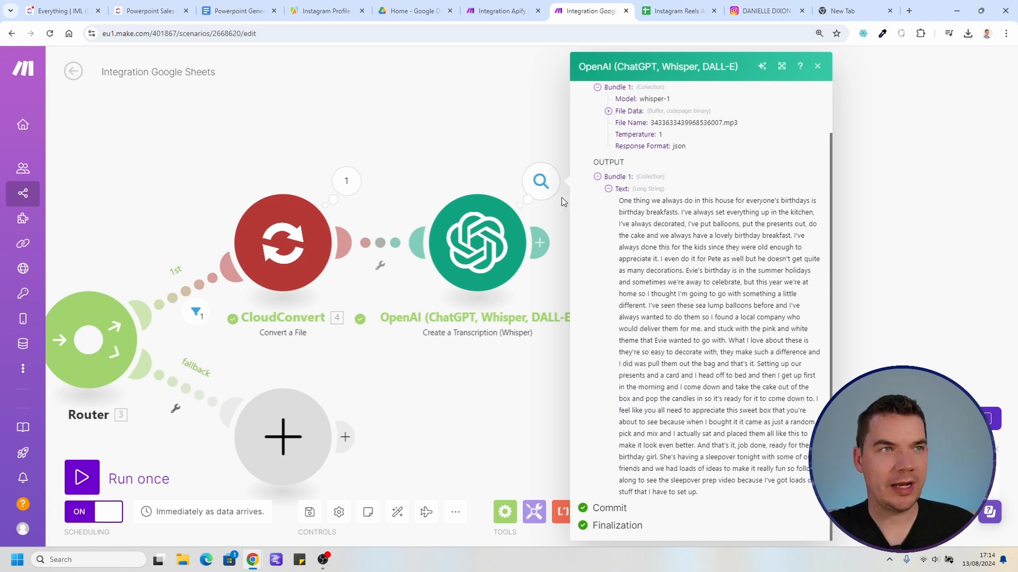
click(483, 131)
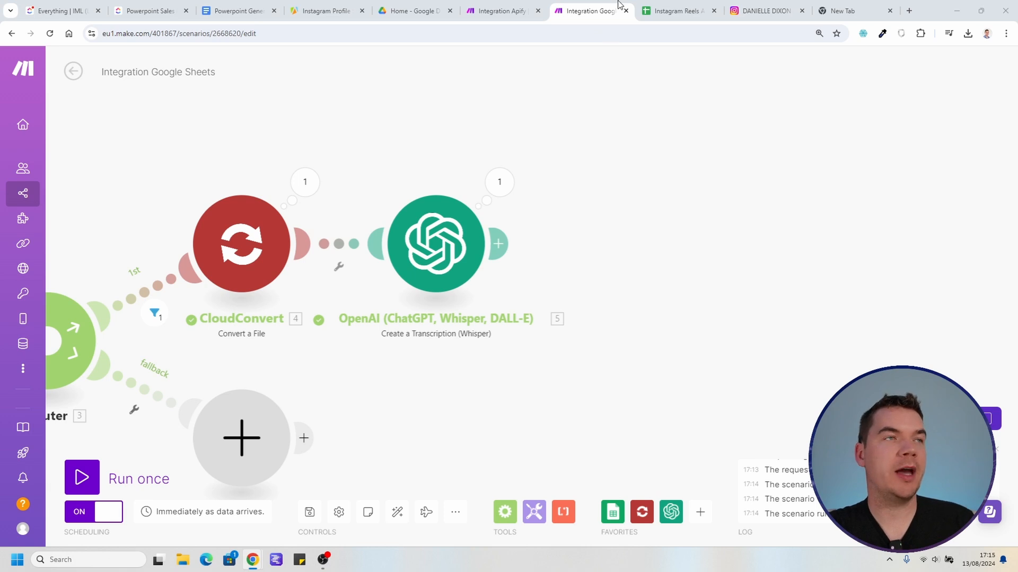
Step: Switch to the Instagram Reels spreadsheet and open the post's image link to view the picture
click(673, 10)
click(228, 205)
key(ctrl+c)
click(291, 254)
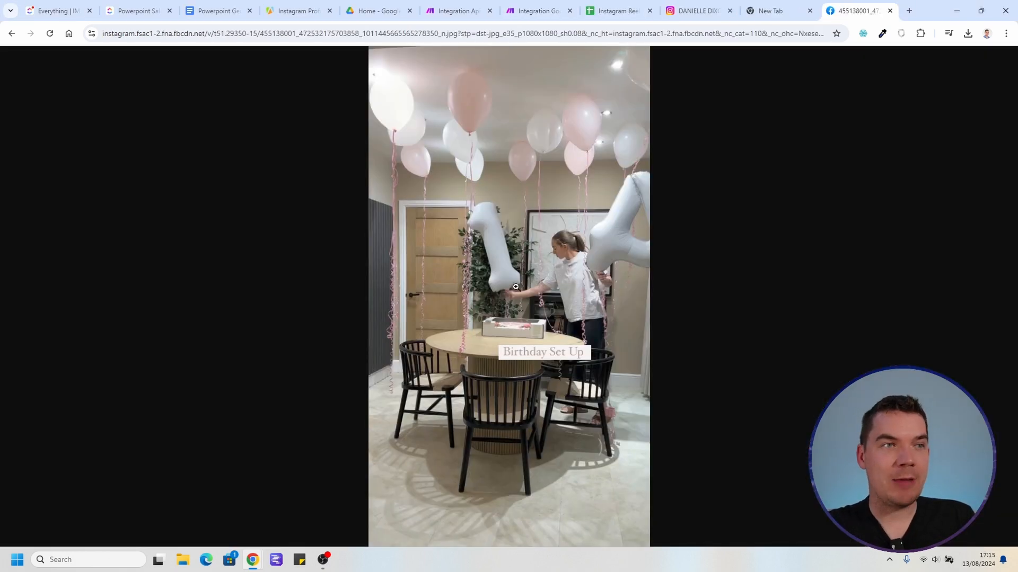
Step: Return to the Make scenario and add an OpenAI Analyze Images (Vision) module after the transcription module
click(538, 11)
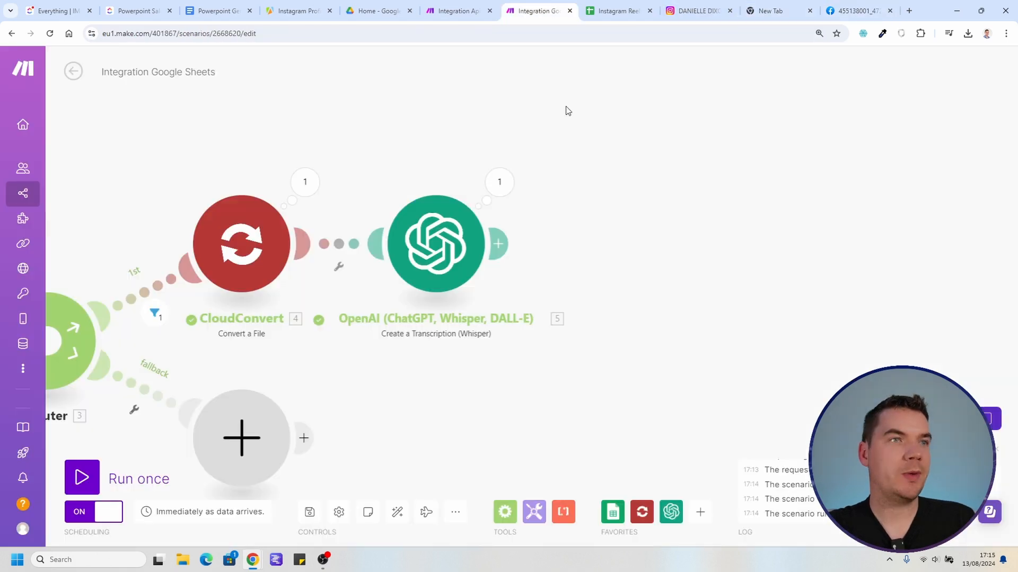
click(630, 243)
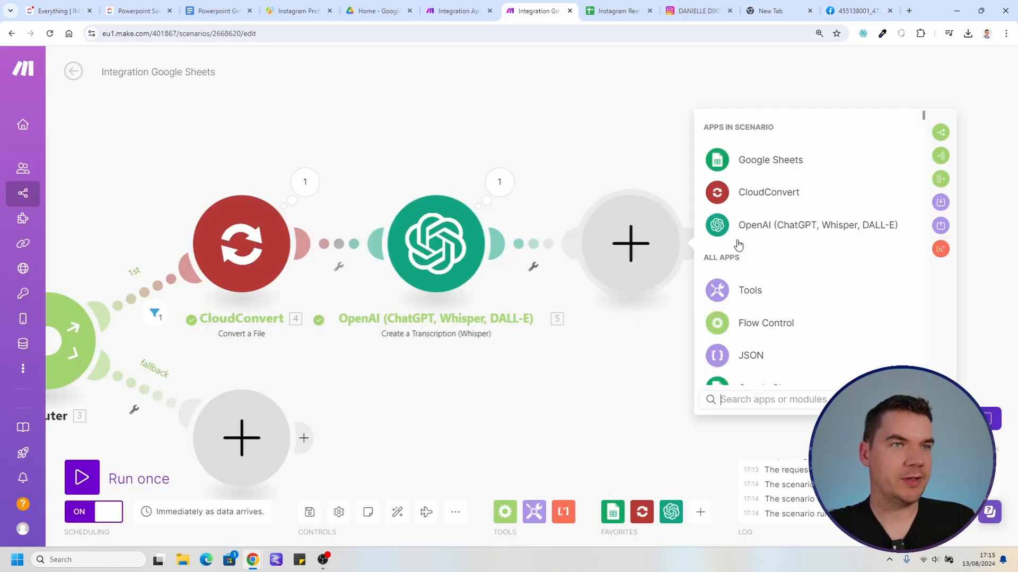
click(772, 227)
scroll(798, 325, down, 1)
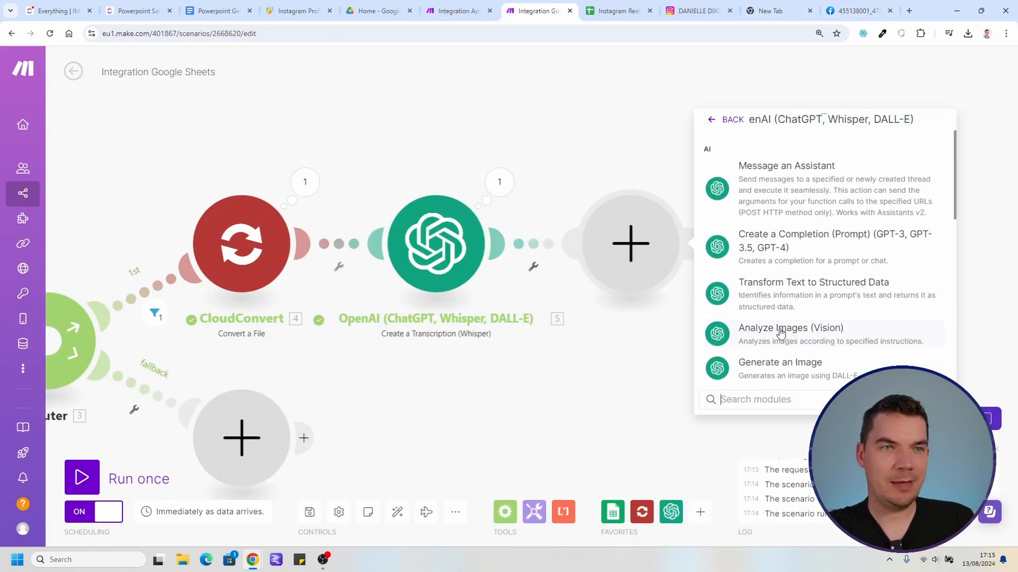
click(793, 333)
Step: Enter the prompt "Describe this image in detail" and add an image by Image URL mapped to Watch Changes row value C
click(753, 190)
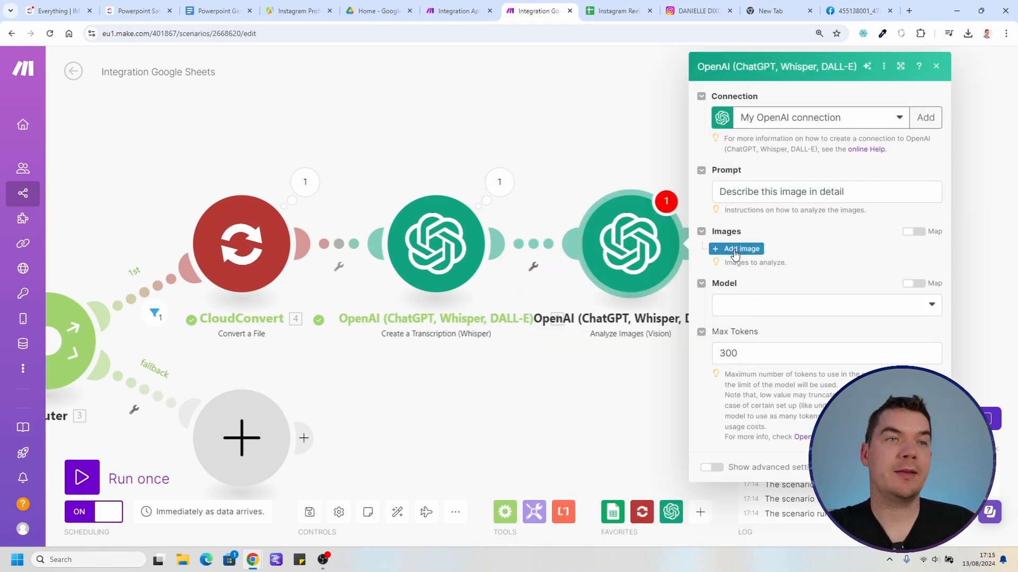
click(739, 248)
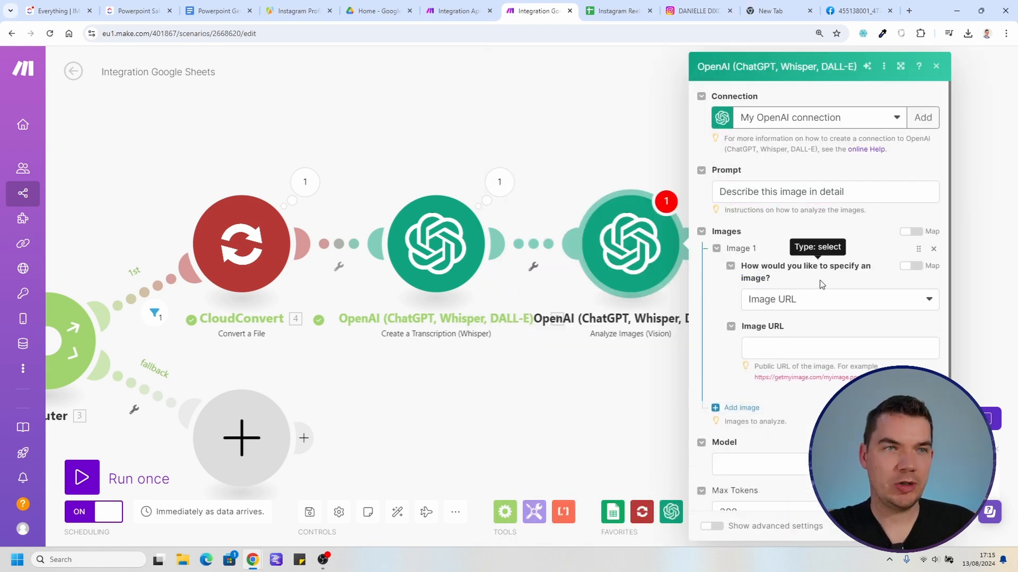
click(790, 302)
click(773, 318)
click(797, 348)
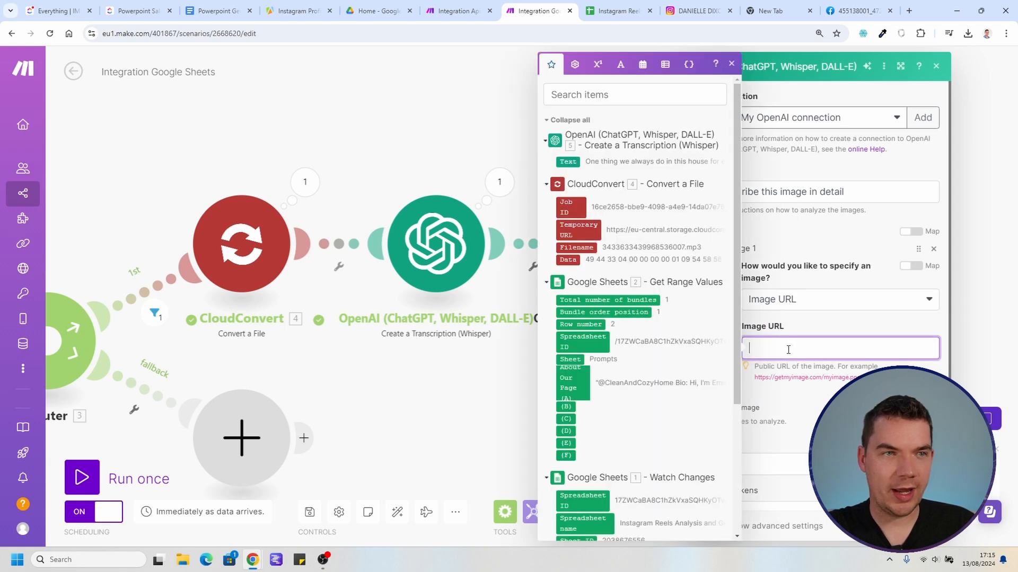
scroll(607, 333, down, 4)
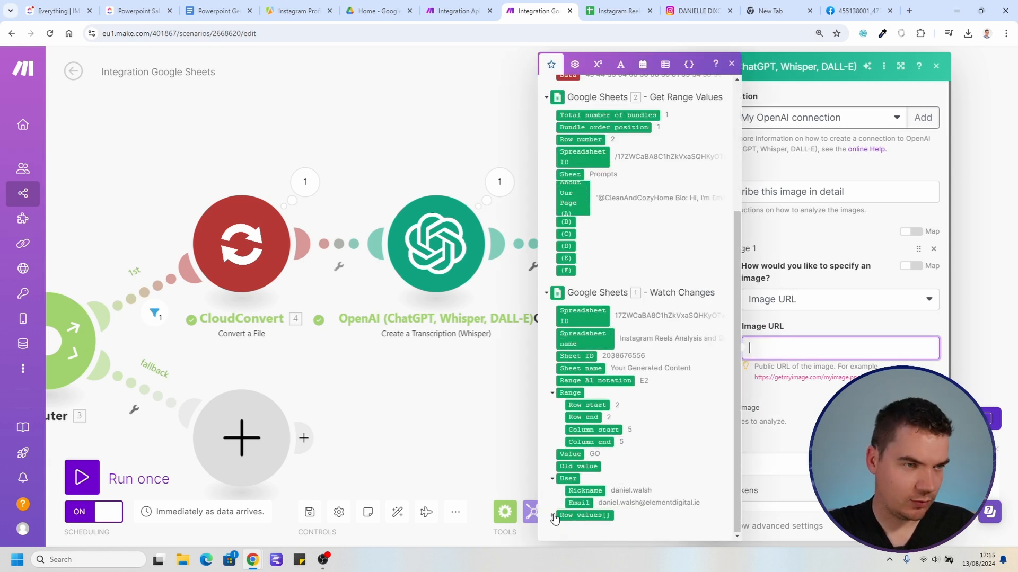
click(451, 254)
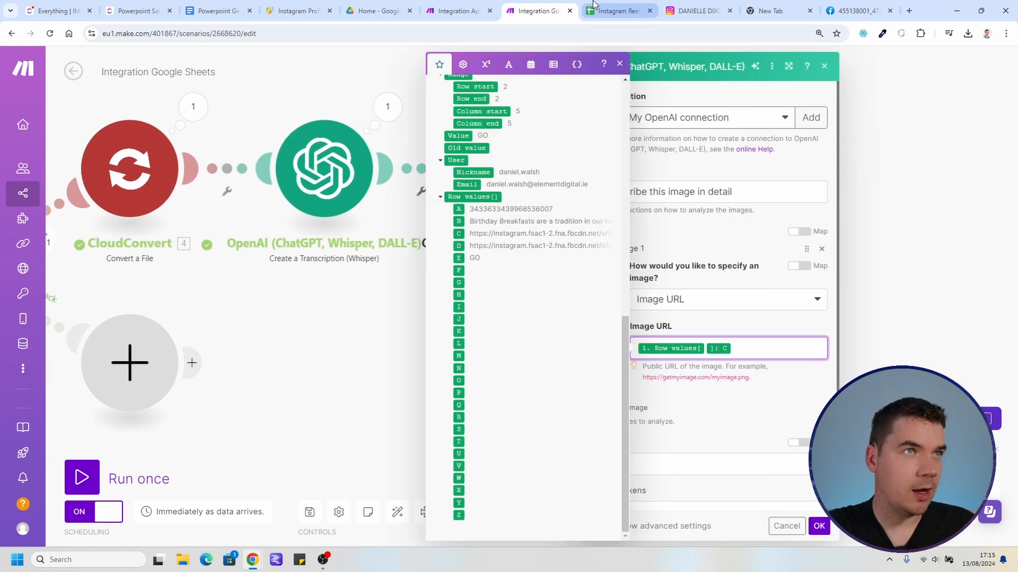
Step: Check the Source Image column in the Instagram Reels spreadsheet and set the Analyze Images module to gpt-4o with max tokens 3000
click(618, 11)
click(236, 135)
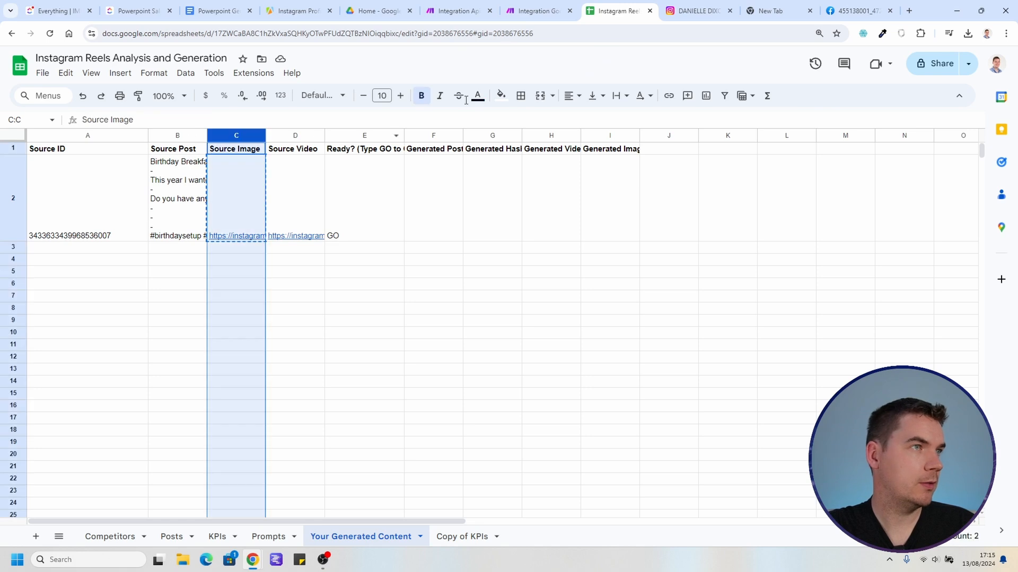
click(538, 11)
double_click(642, 412)
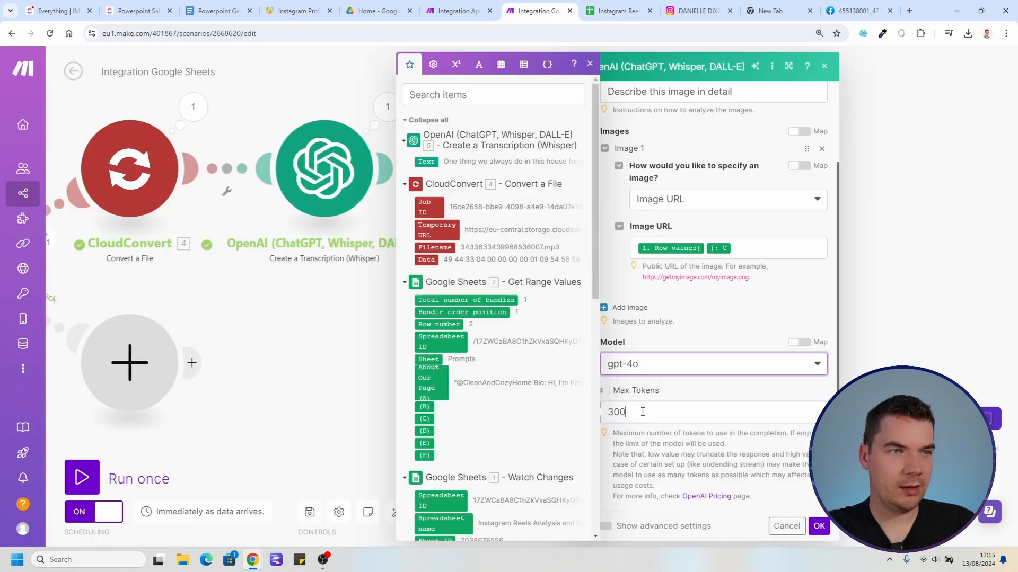
text(3000)
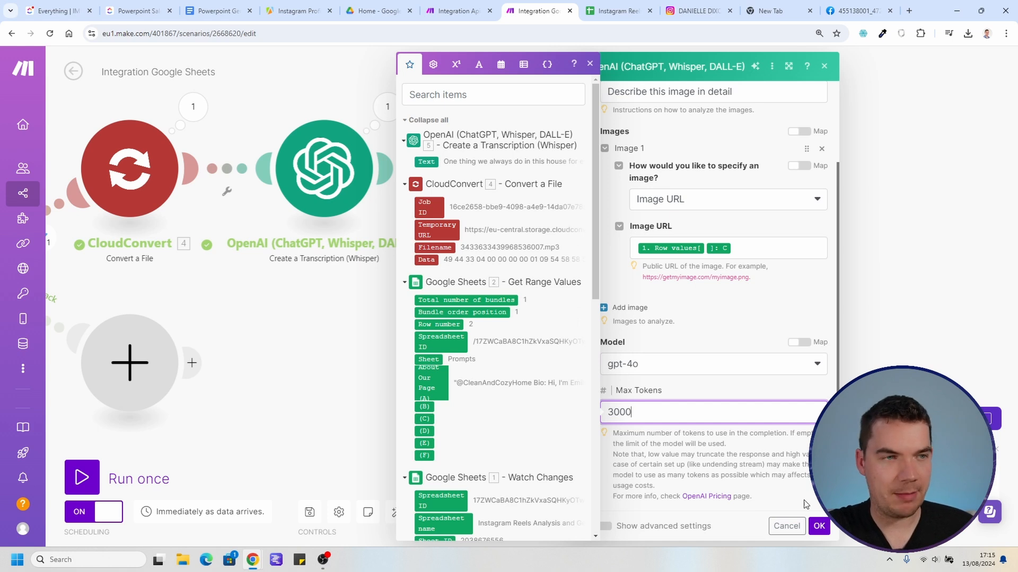
click(818, 527)
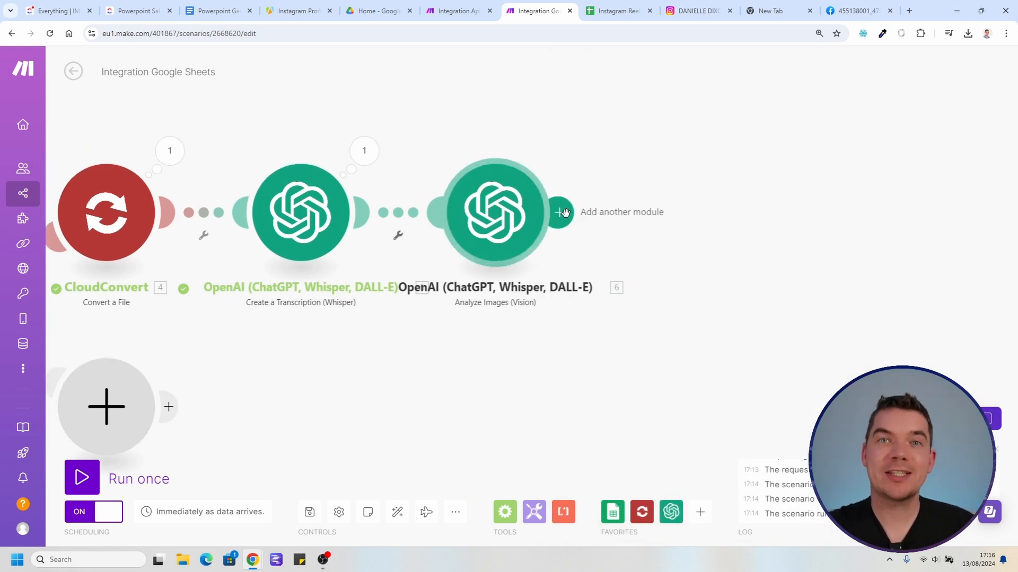
Step: Add an OpenAI Create a Completion module after Analyze Images, using GPT-4o with max tokens 0
click(561, 212)
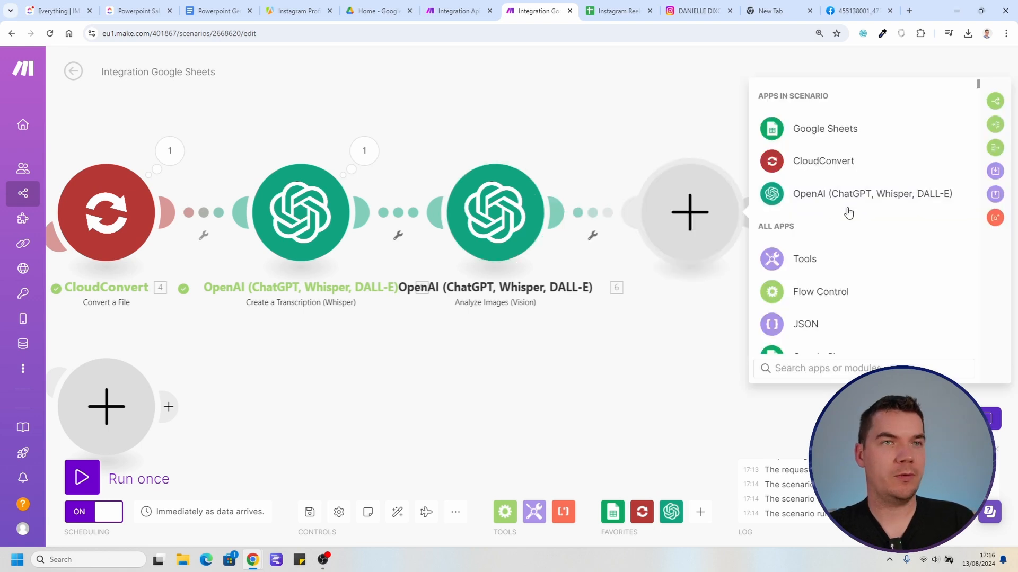
click(821, 198)
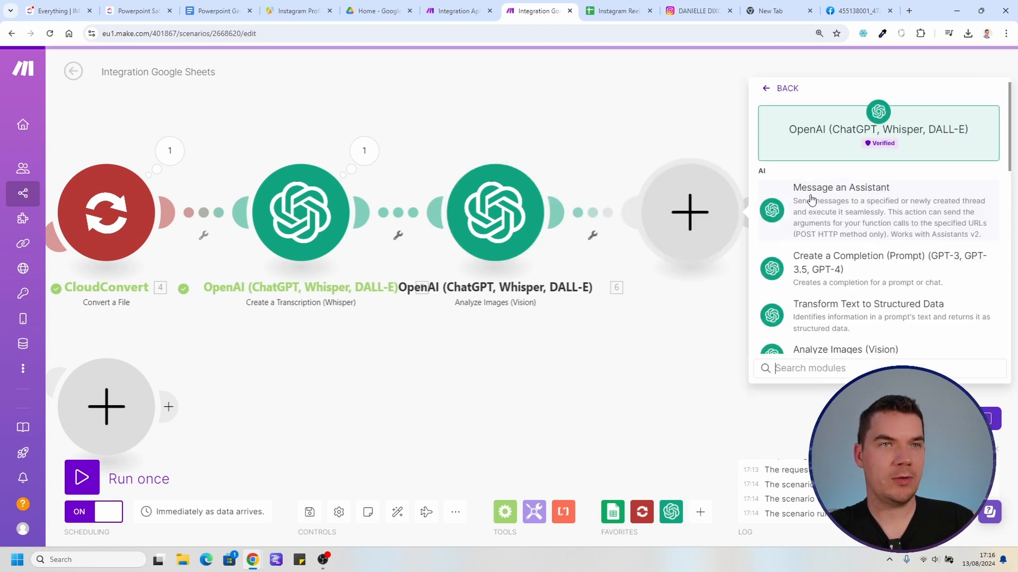
click(861, 215)
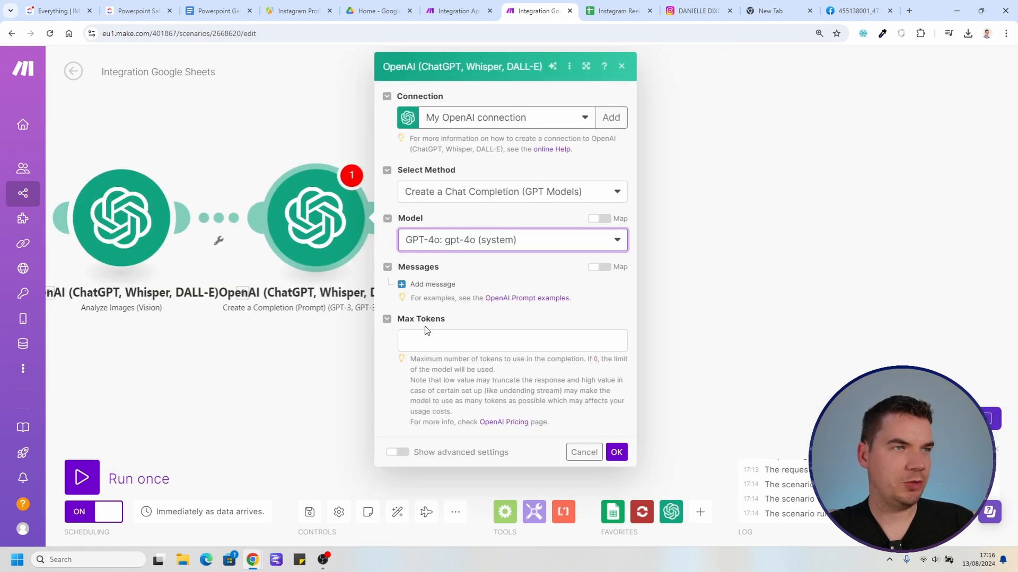
click(448, 341)
text(0)
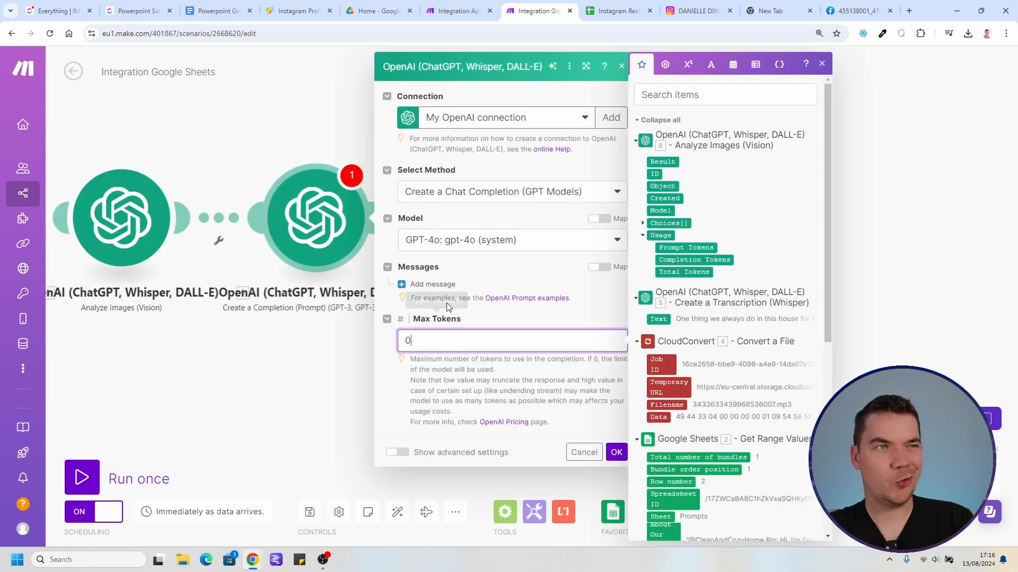
Step: Add a message with the System role and paste in the prompt beginning "You are a social media expert"
click(430, 285)
click(452, 326)
click(467, 345)
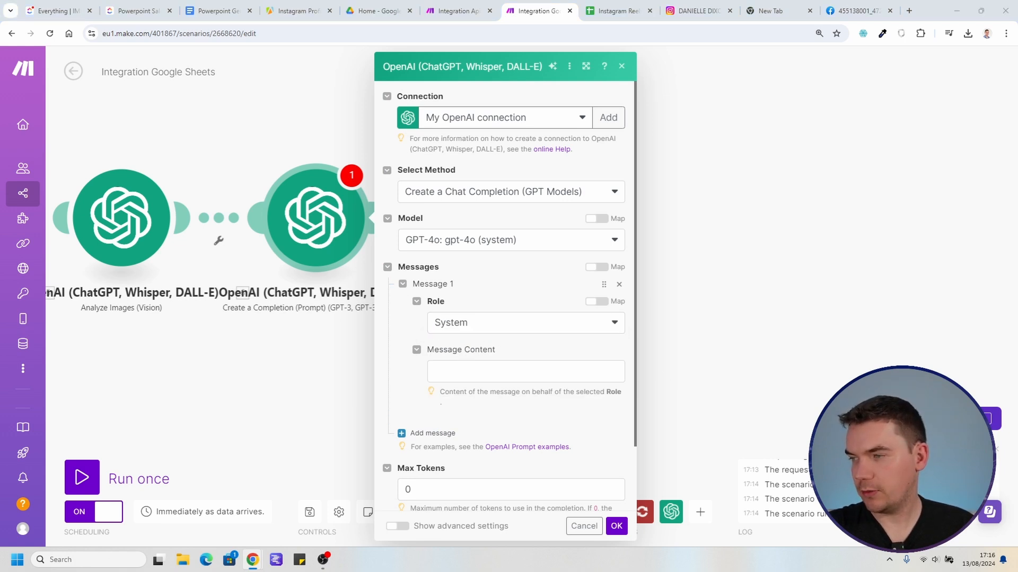
click(455, 370)
key(ctrl+v)
Step: Remove the extra spaces before "reel" in the prompt paragraphs about drafting a new reel and making it different from the competitor
scroll(508, 332, down, 2)
scroll(477, 350, up, 2)
drag(541, 332, 584, 336)
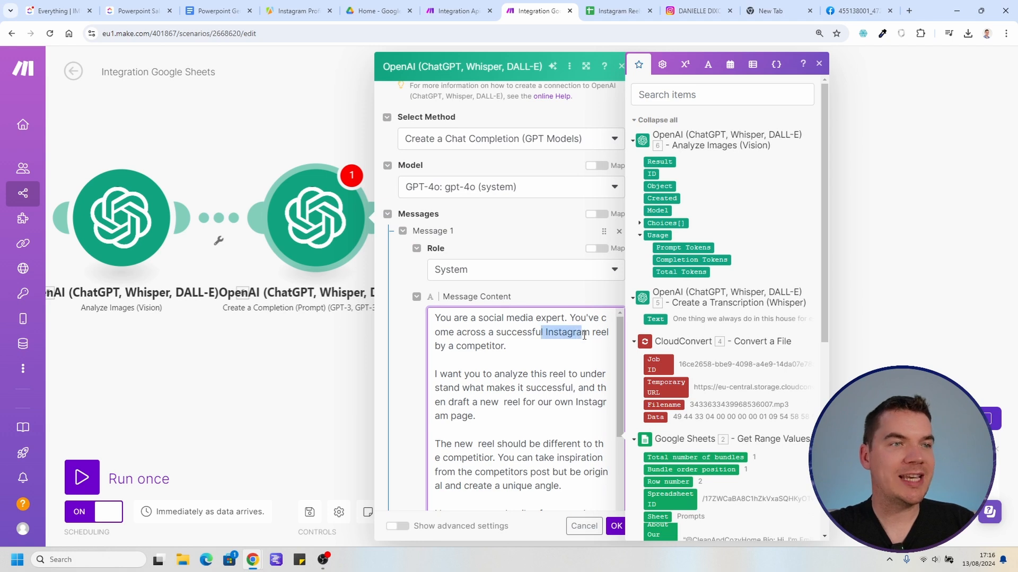
drag(471, 334, 479, 347)
click(495, 376)
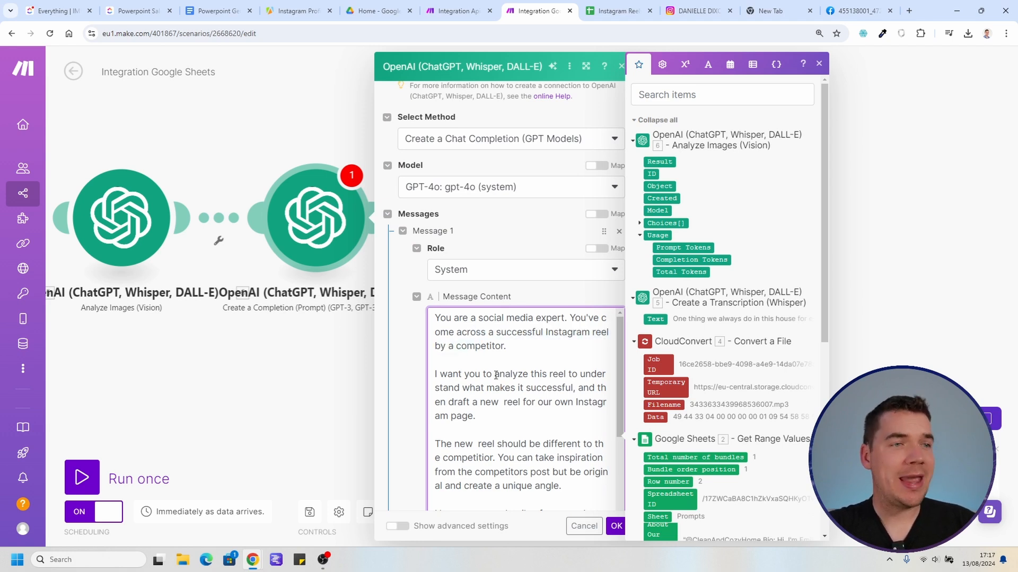
key(Delete)
scroll(493, 398, down, 2)
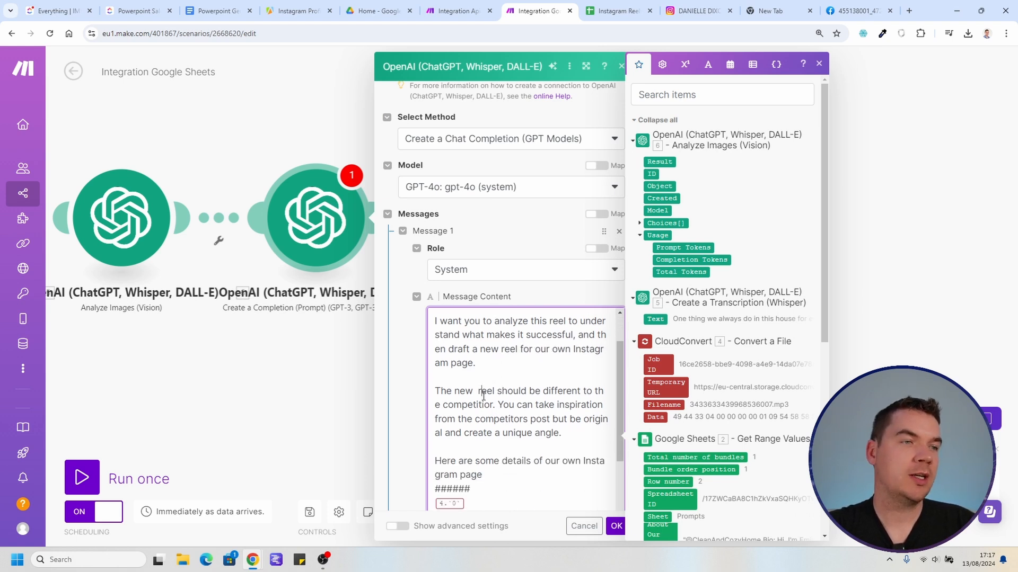
key(Delete)
drag(506, 406, 520, 437)
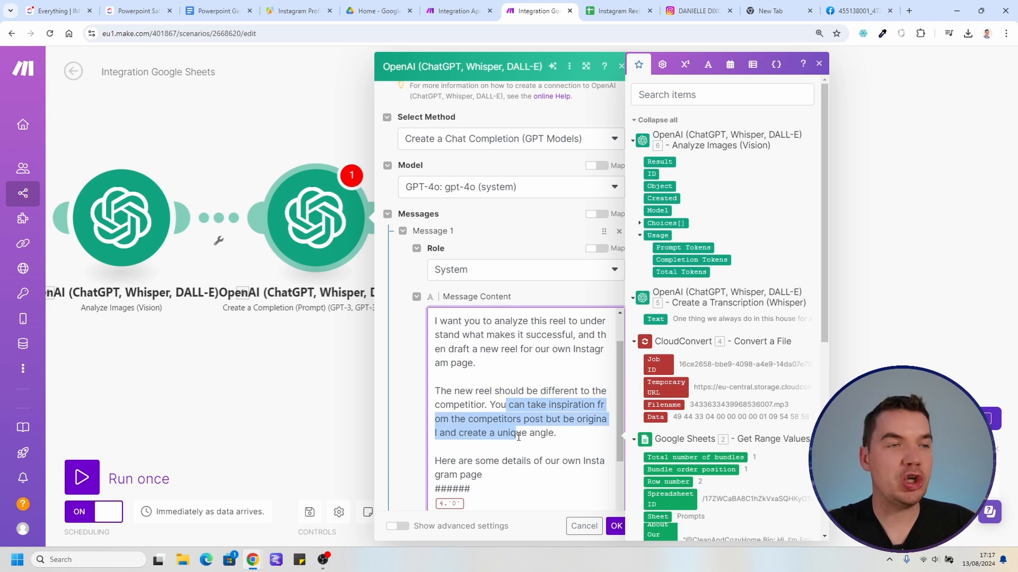
click(523, 419)
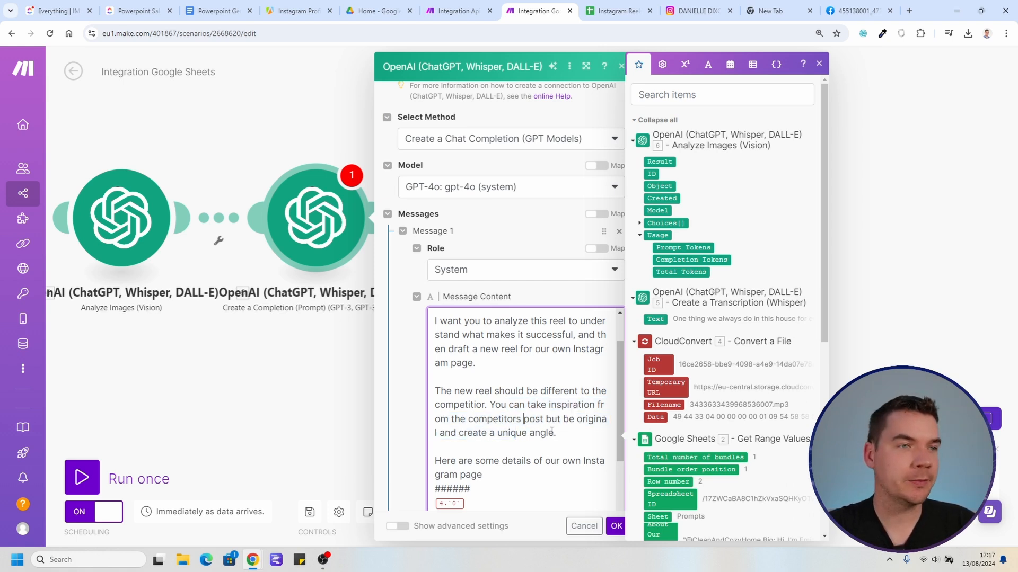
drag(559, 434, 432, 393)
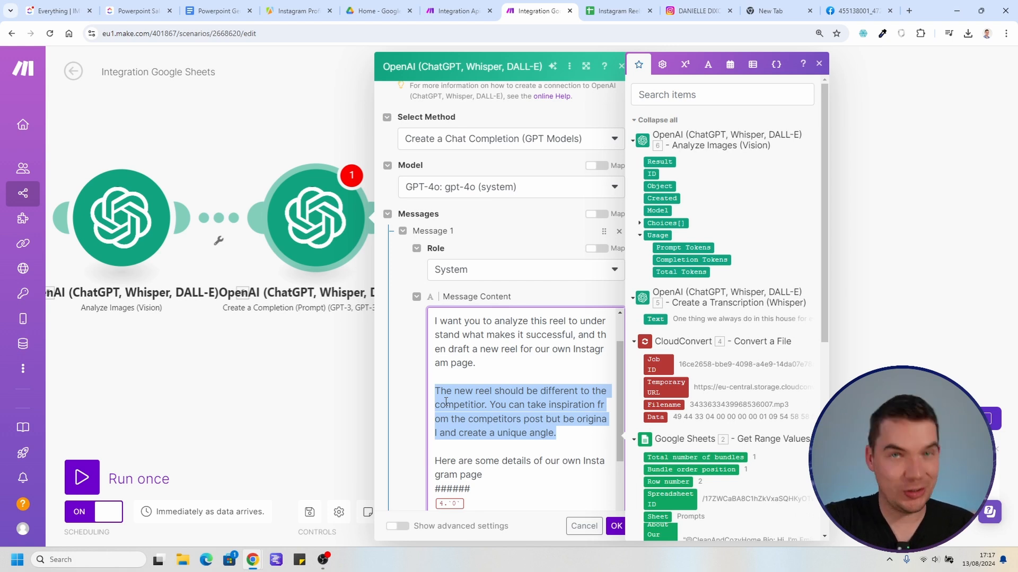
Step: Replace the old placeholder between the prompt's ###### lines with About Our Page (A) from Get Range Values, checking the spreadsheet's Prompts sheet
scroll(445, 403, down, 2)
click(459, 356)
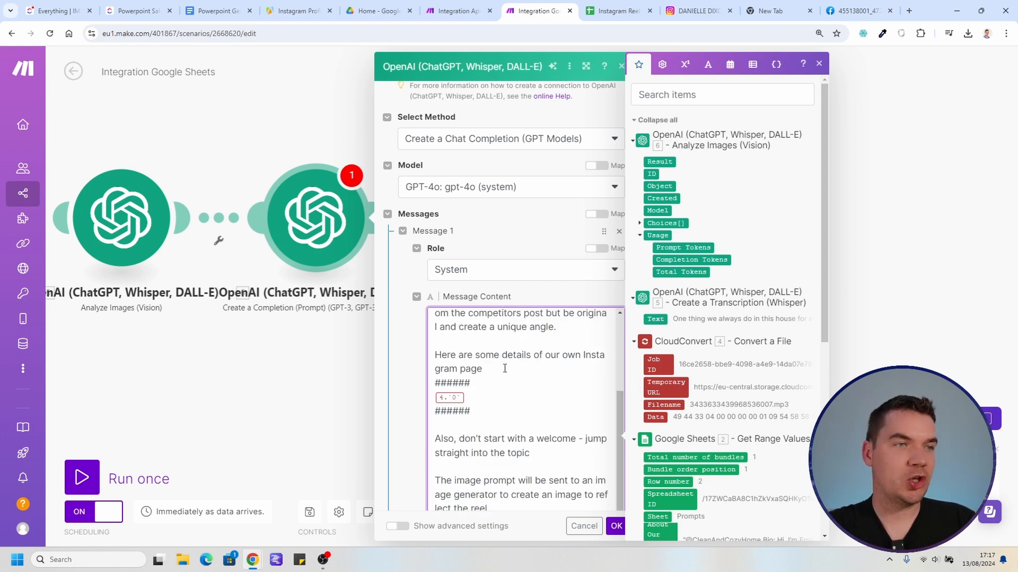
key(BackSpace)
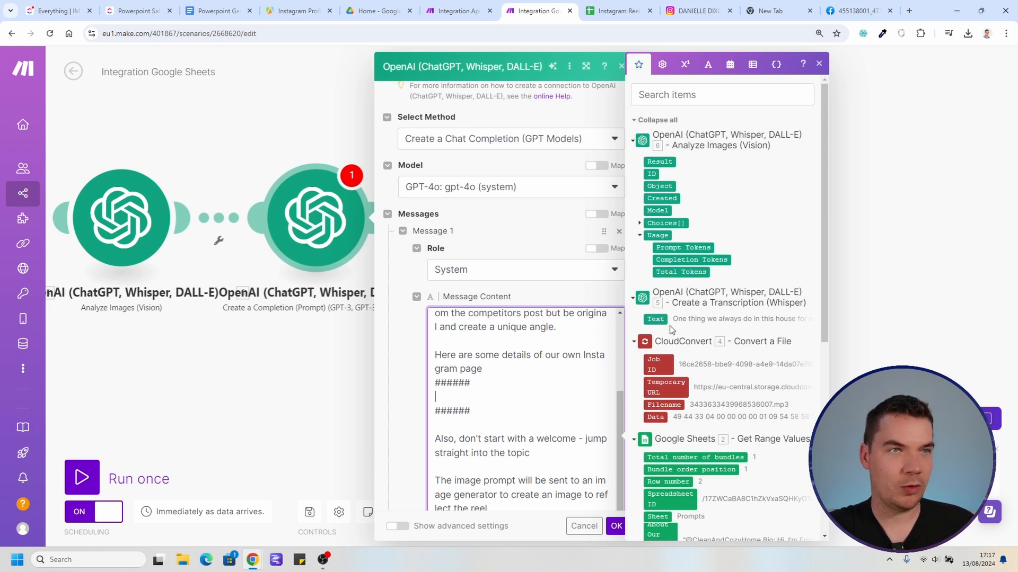
scroll(667, 326, down, 2)
click(614, 9)
click(256, 538)
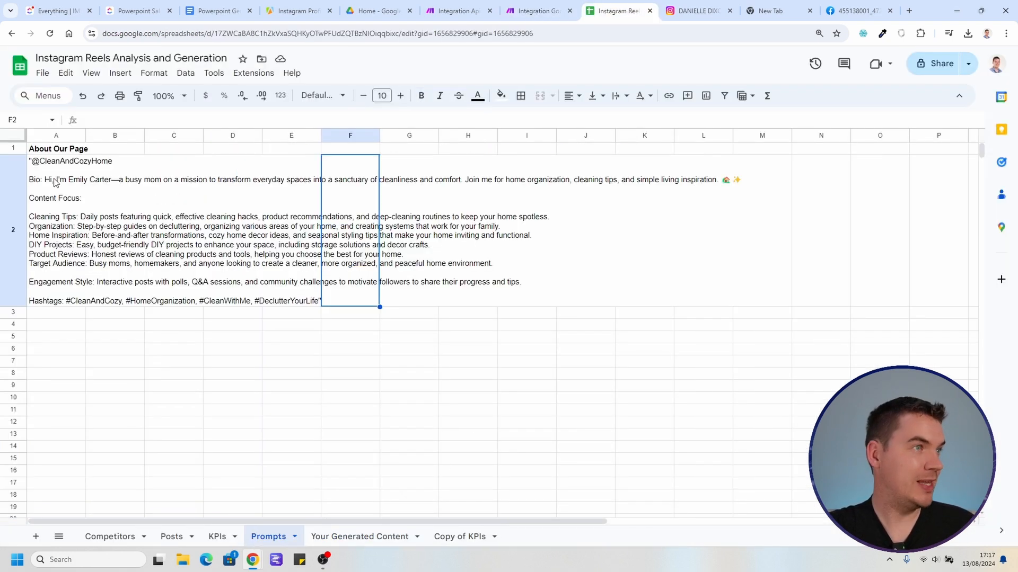
click(43, 191)
click(538, 11)
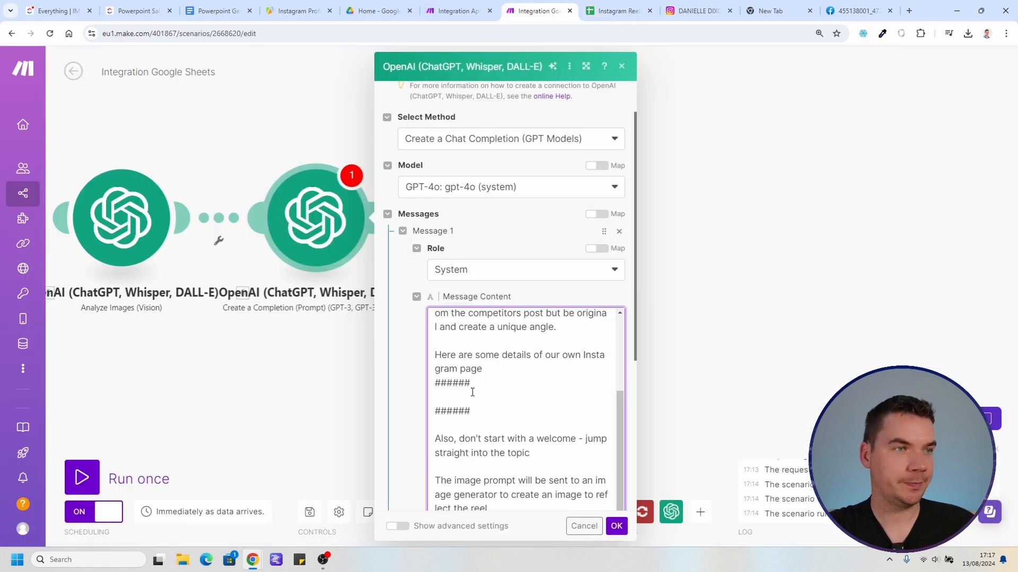
click(436, 397)
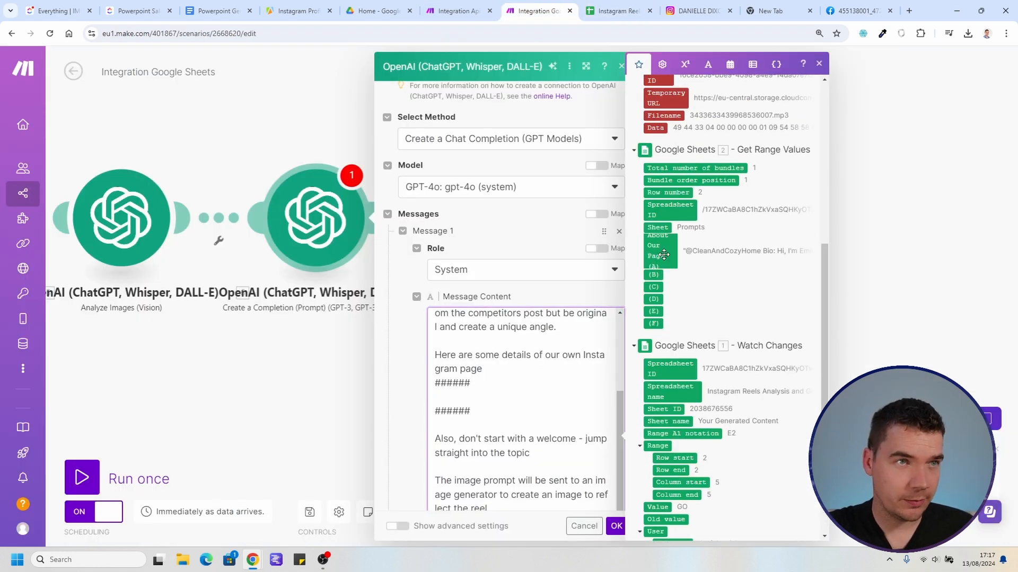
Step: Review the rest of the system prompt, covering the no-welcome rule, image prompt instruction and the JSON output keys
scroll(477, 398, down, 2)
drag(448, 345, 517, 359)
click(505, 359)
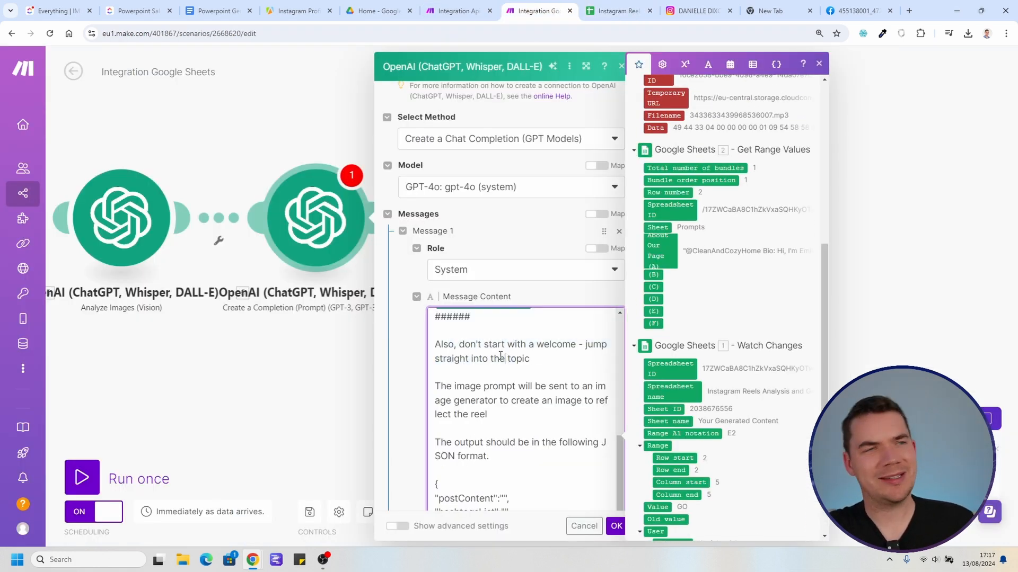
drag(447, 386, 476, 416)
click(465, 413)
scroll(469, 433, down, 3)
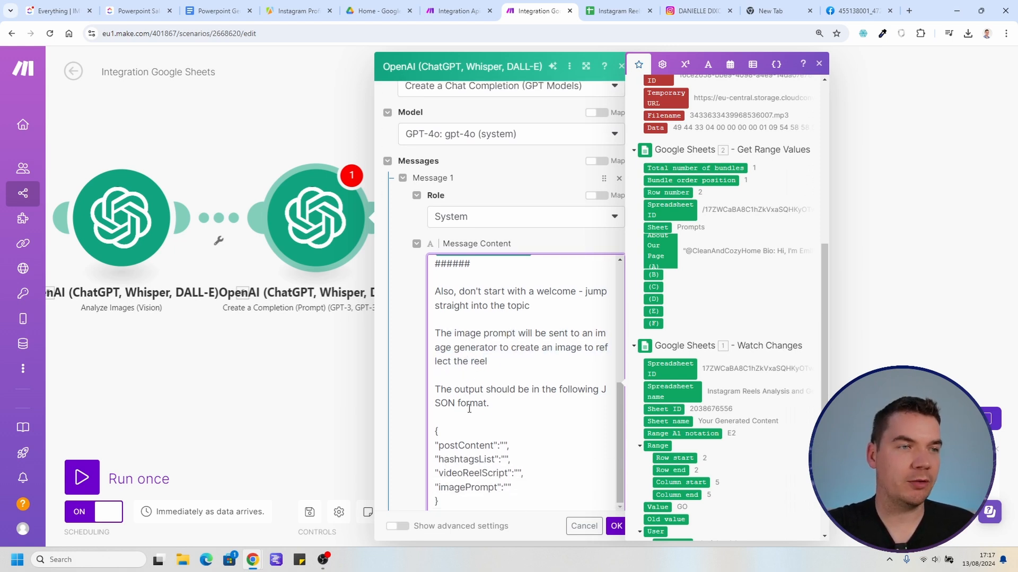
drag(442, 436, 494, 435)
click(476, 435)
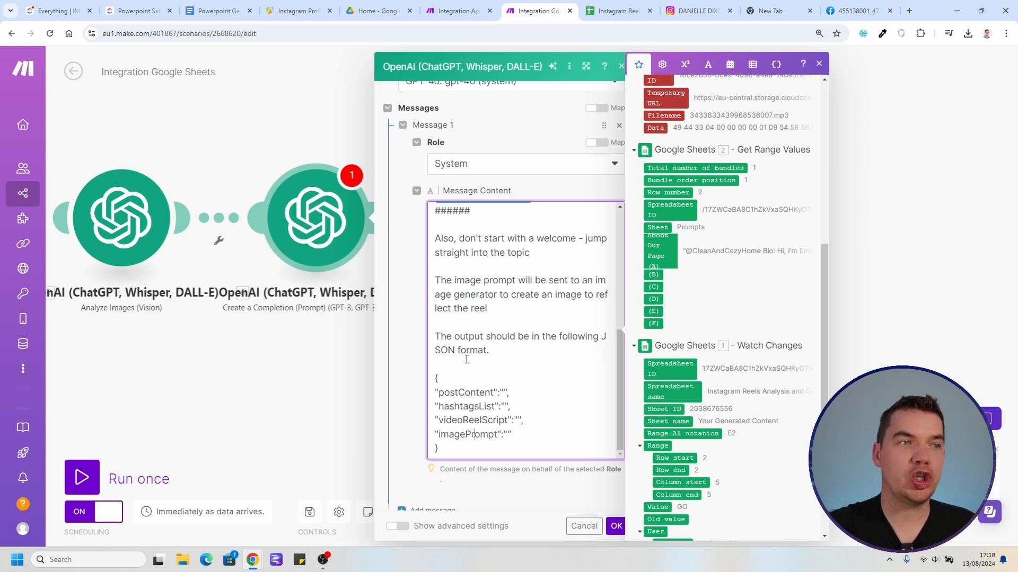
drag(445, 392, 499, 420)
click(444, 393)
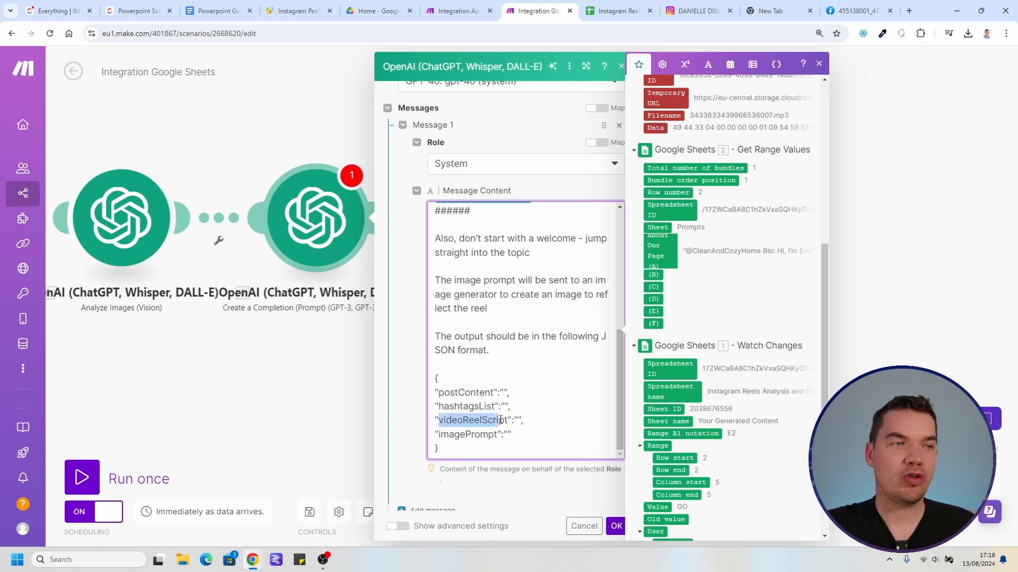
click(439, 435)
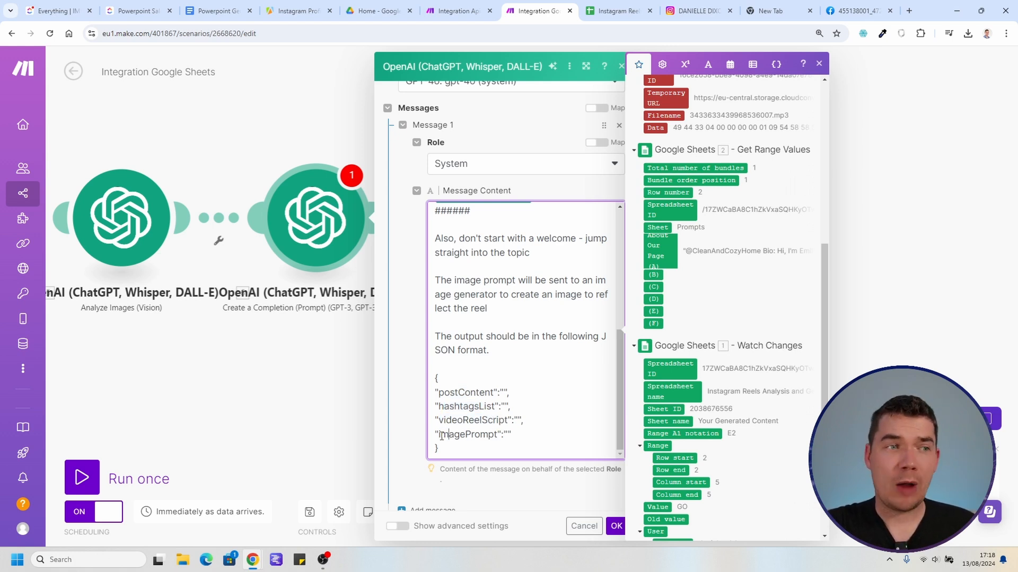
drag(449, 434, 487, 431)
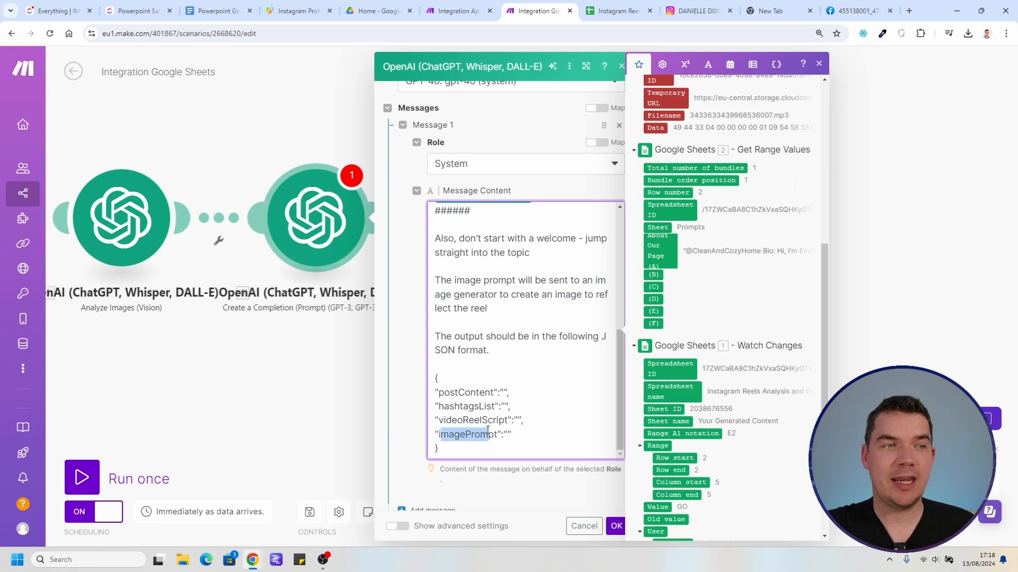
scroll(478, 426, down, 1)
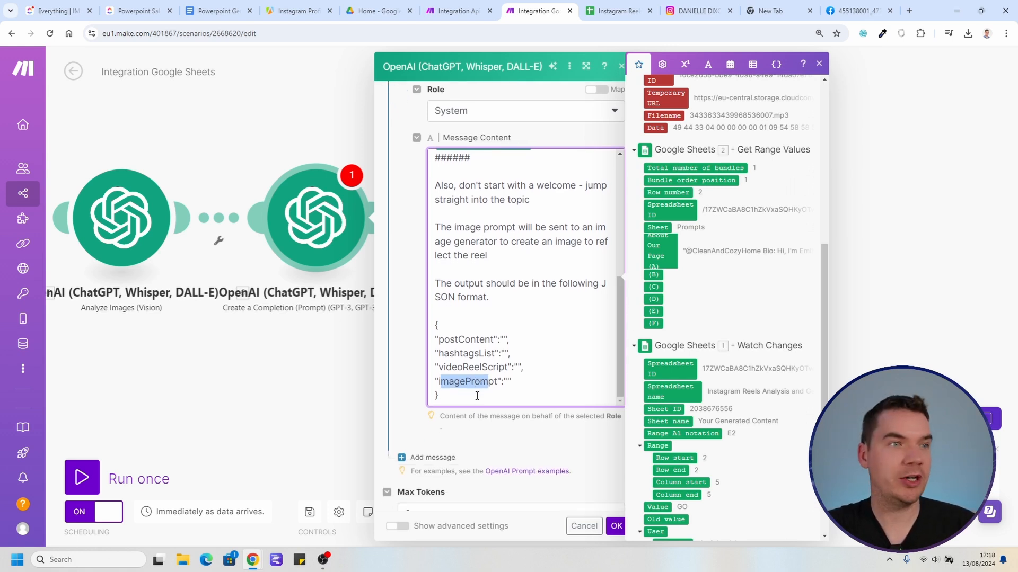
click(476, 398)
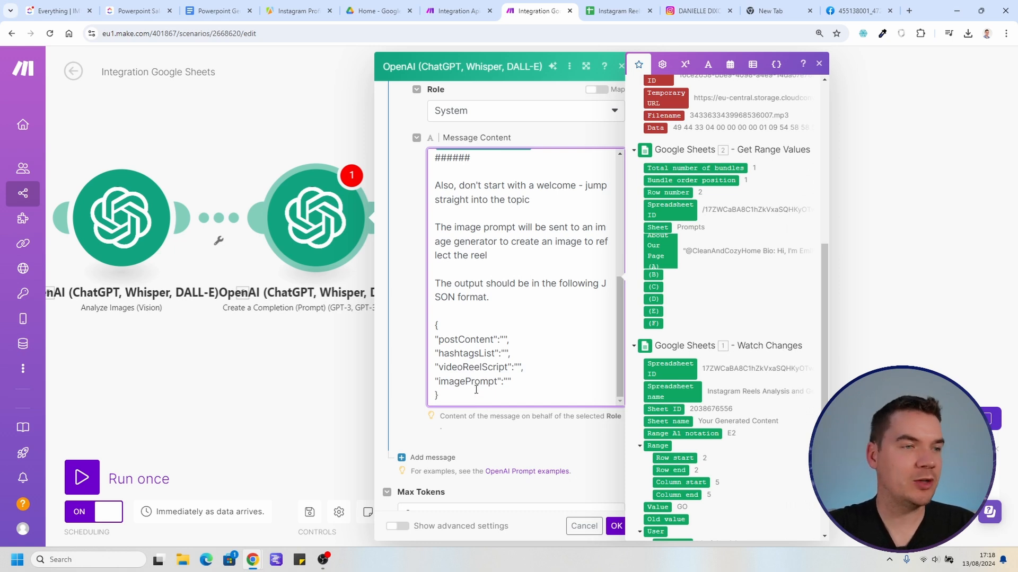
scroll(476, 390, down, 1)
scroll(472, 330, down, 1)
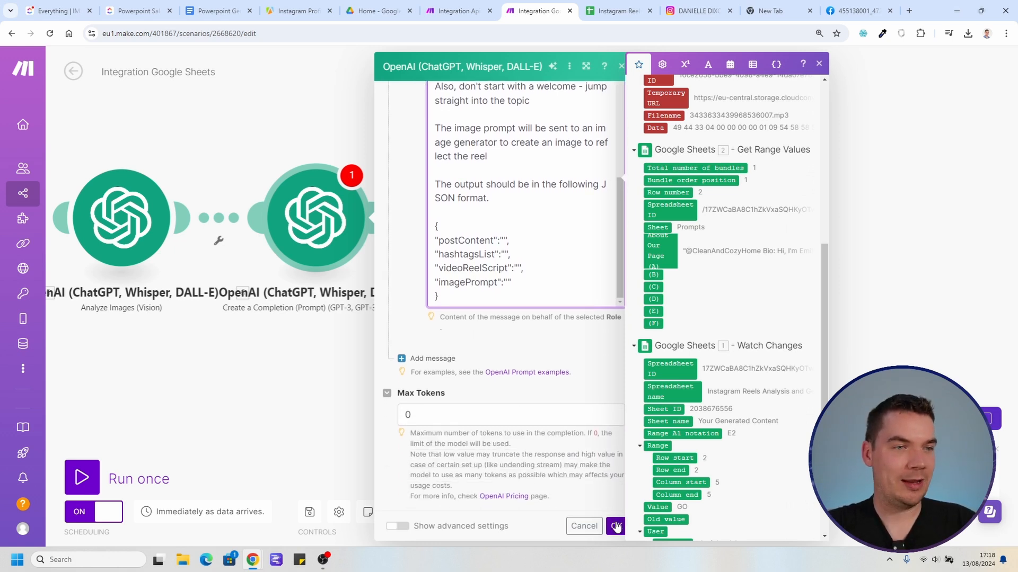
Step: Show the completion module's advanced settings, set its response format to JSON Object and save the scenario
click(397, 525)
scroll(452, 419, down, 10)
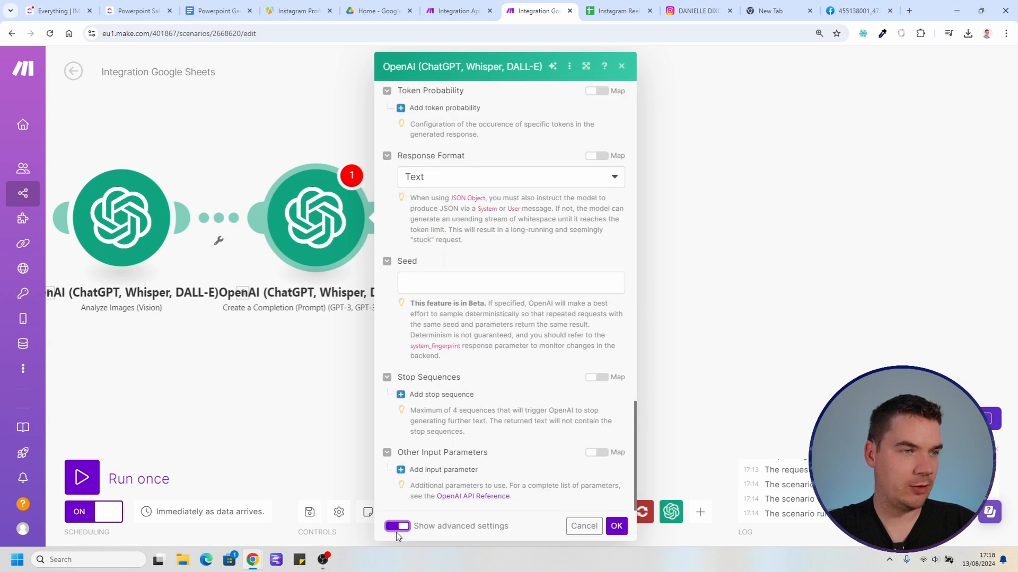
click(451, 180)
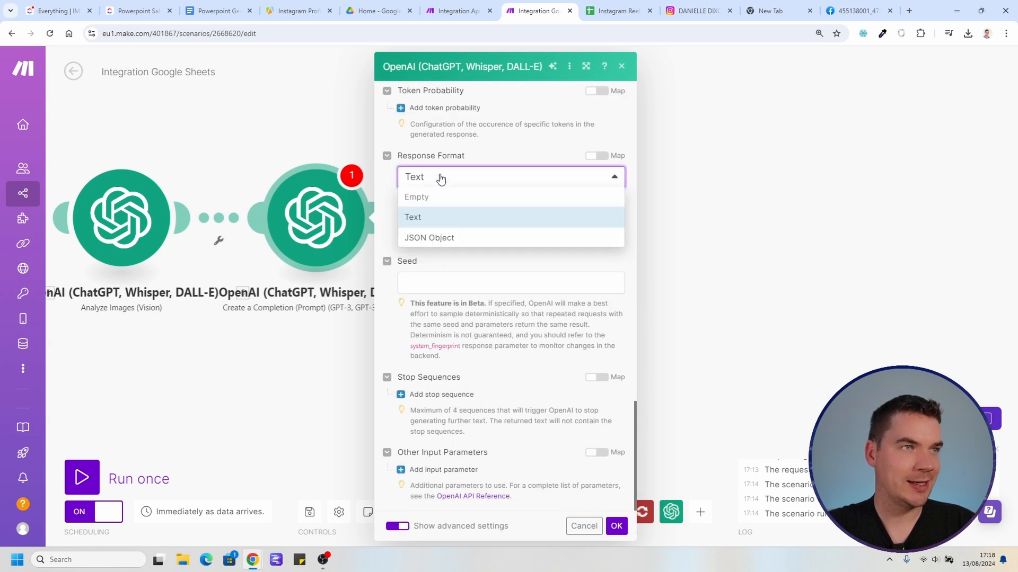
click(448, 237)
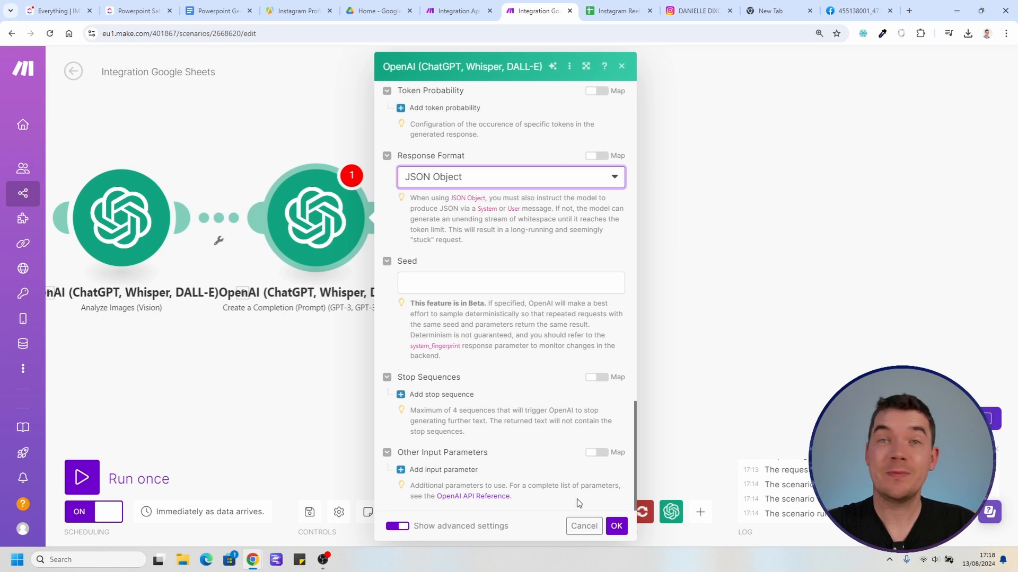
click(617, 525)
drag(356, 238, 420, 240)
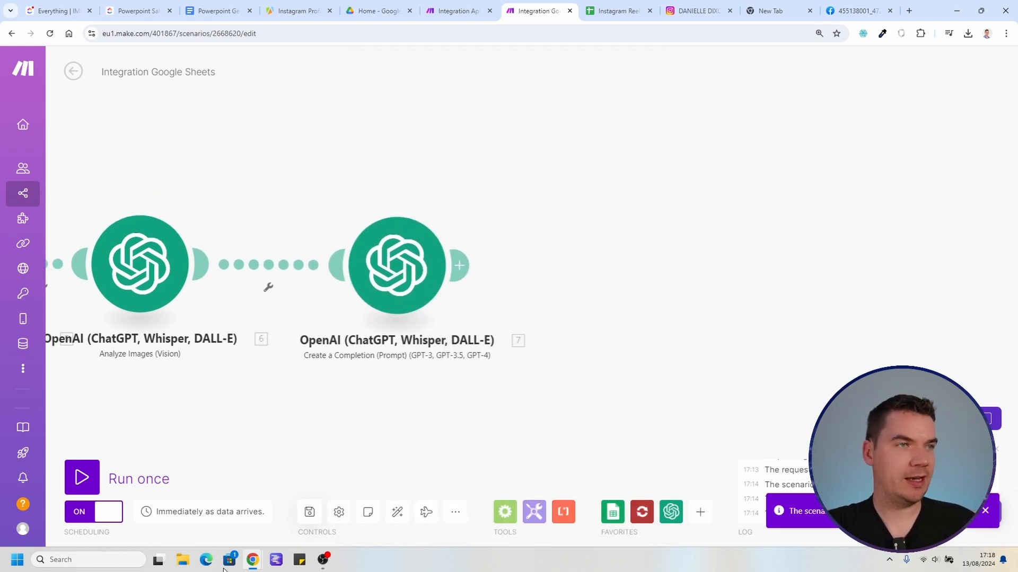
scroll(195, 430, down, 2)
Step: Open the Your Generated Content sheet in the spreadsheet and return to Make to run the scenario once
click(609, 11)
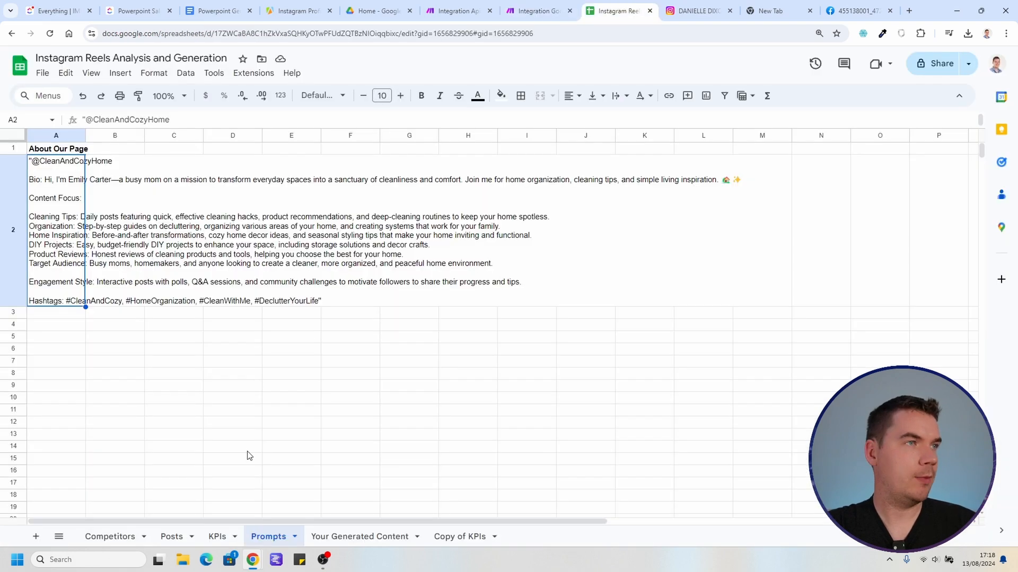
click(356, 538)
click(322, 215)
click(539, 10)
click(82, 477)
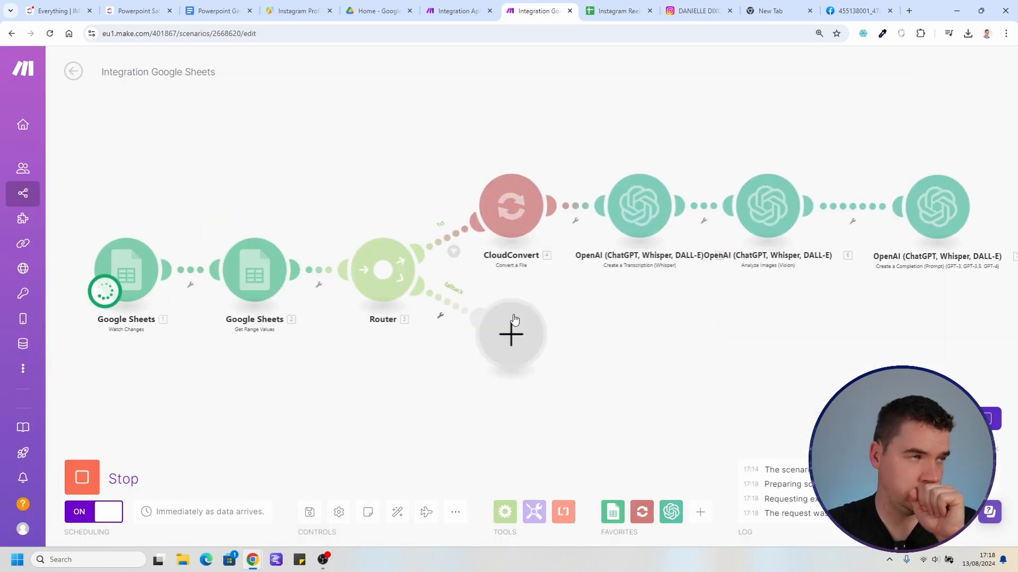
Step: Enter GO in the Instagram Reels spreadsheet to trigger the waiting scenario and return to Make
click(617, 11)
text(GO)
key(Return)
key(ctrl+shift+Tab)
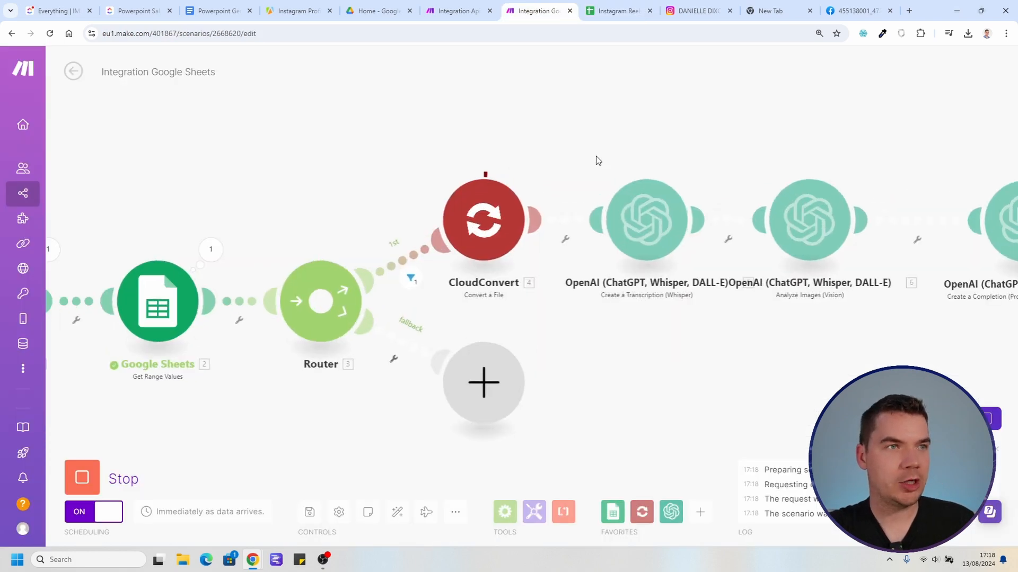
Step: Examine the image description returned by the Analyze Images module for this run
click(371, 221)
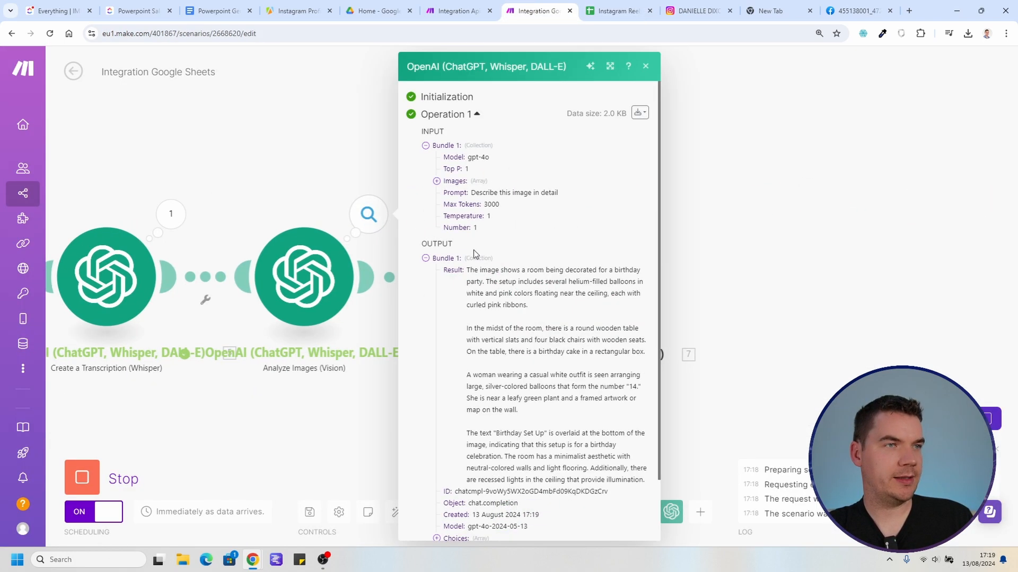
drag(466, 270, 552, 457)
click(514, 341)
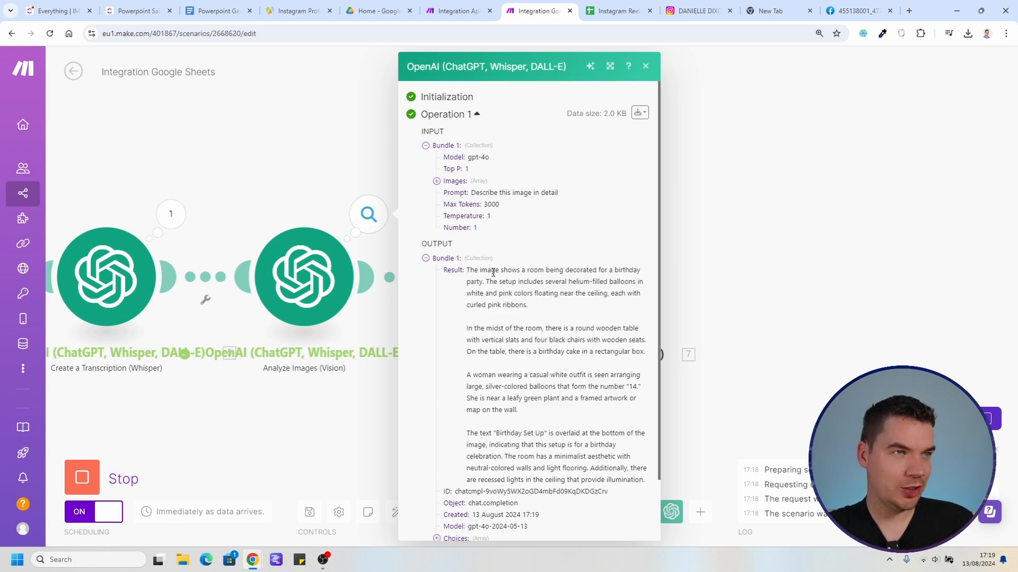
drag(547, 281, 622, 281)
click(578, 282)
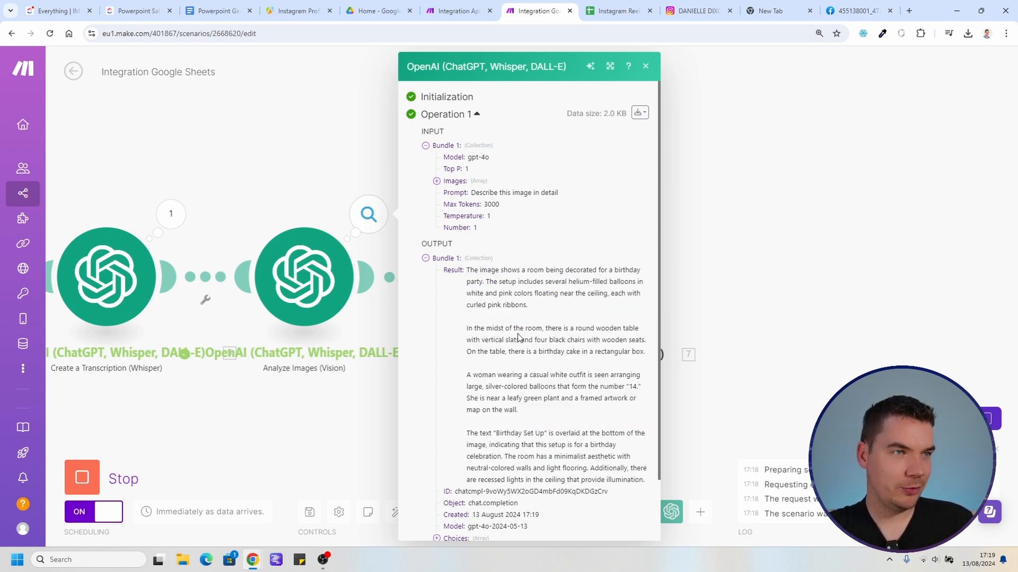
drag(526, 339, 646, 352)
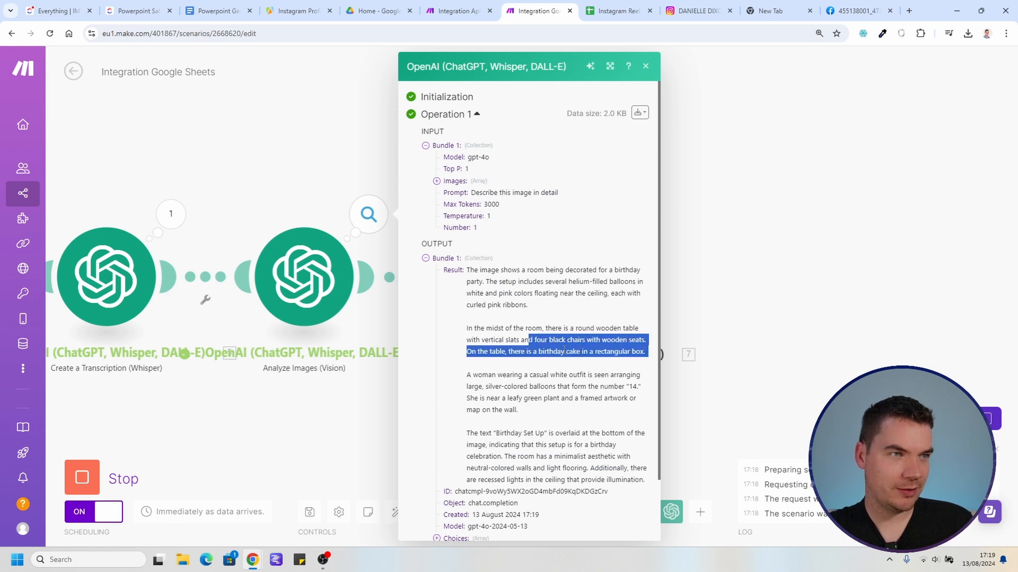
click(557, 370)
drag(485, 433, 557, 435)
click(552, 435)
click(745, 271)
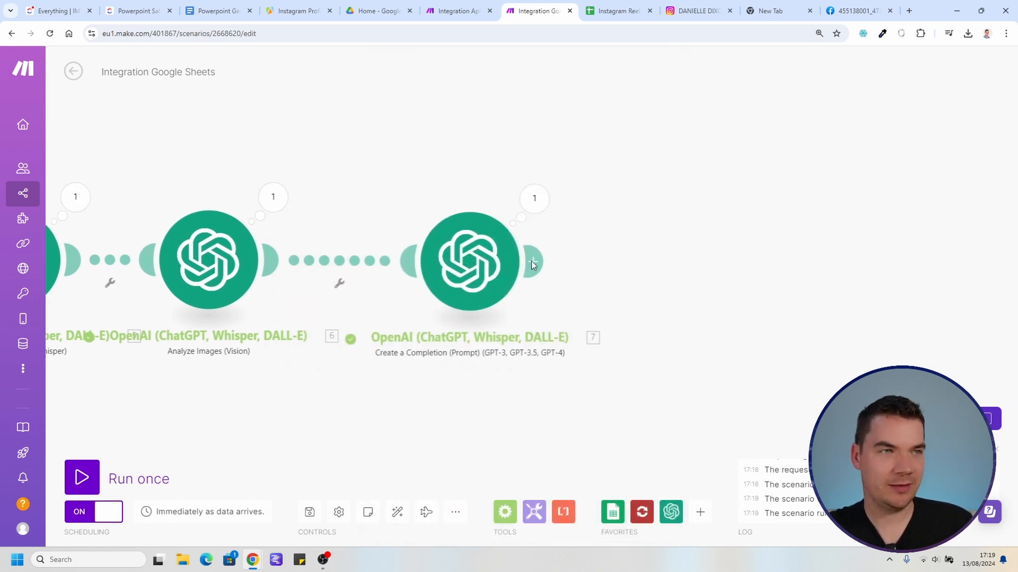
Step: Examine the completion module's returned message content, reading through the postContent, hashtagsList and videoReelScript keys
click(534, 198)
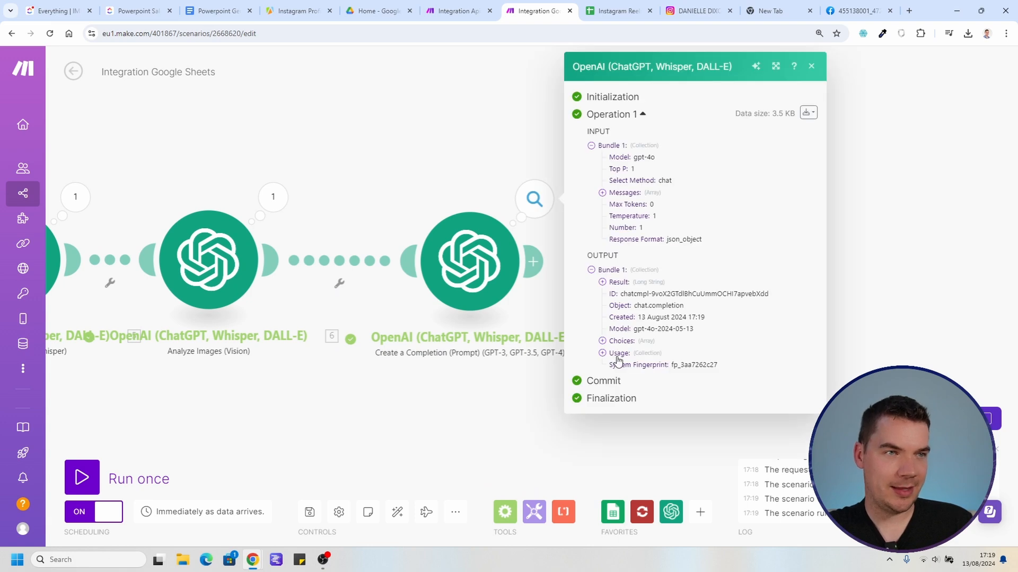
click(602, 341)
click(614, 353)
click(624, 377)
click(477, 401)
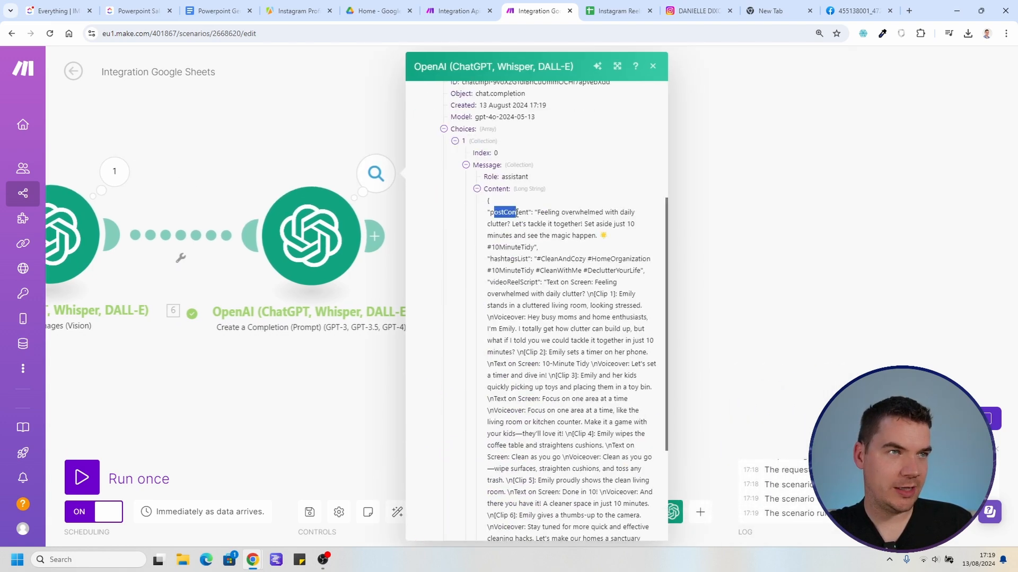
scroll(552, 362, down, 5)
double_click(504, 403)
click(505, 403)
scroll(549, 225, up, 3)
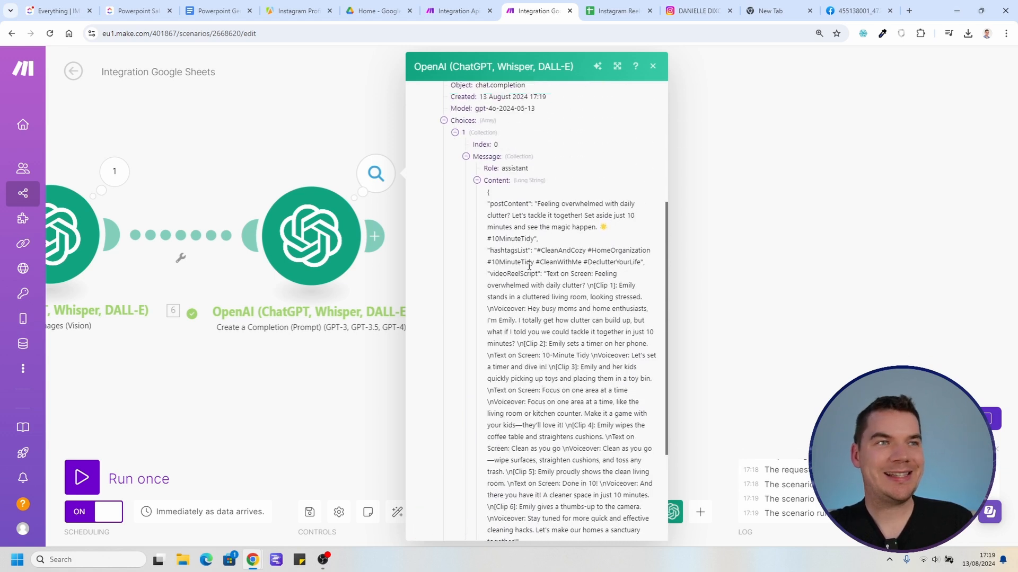
triple_click(504, 214)
click(536, 221)
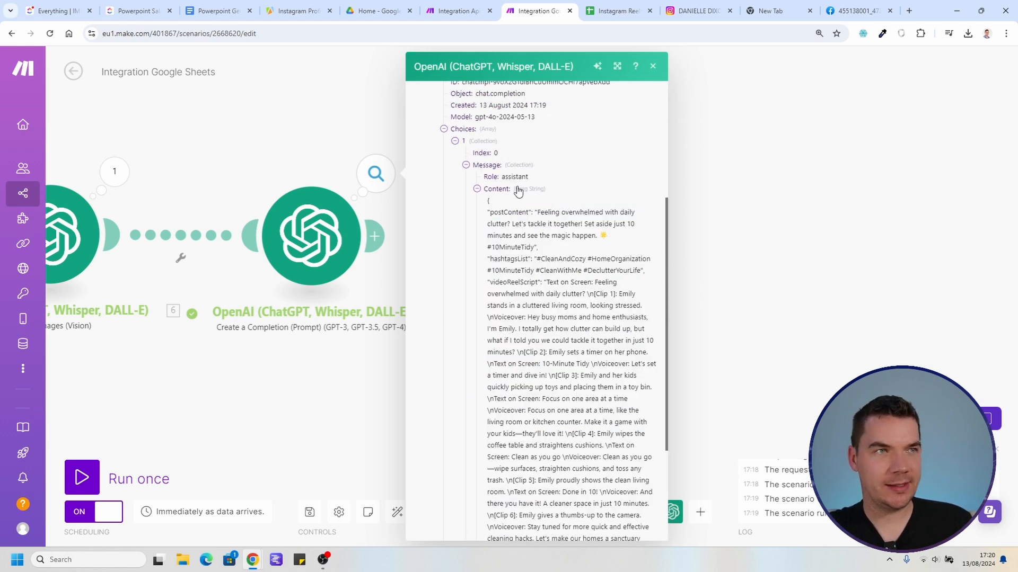
click(726, 175)
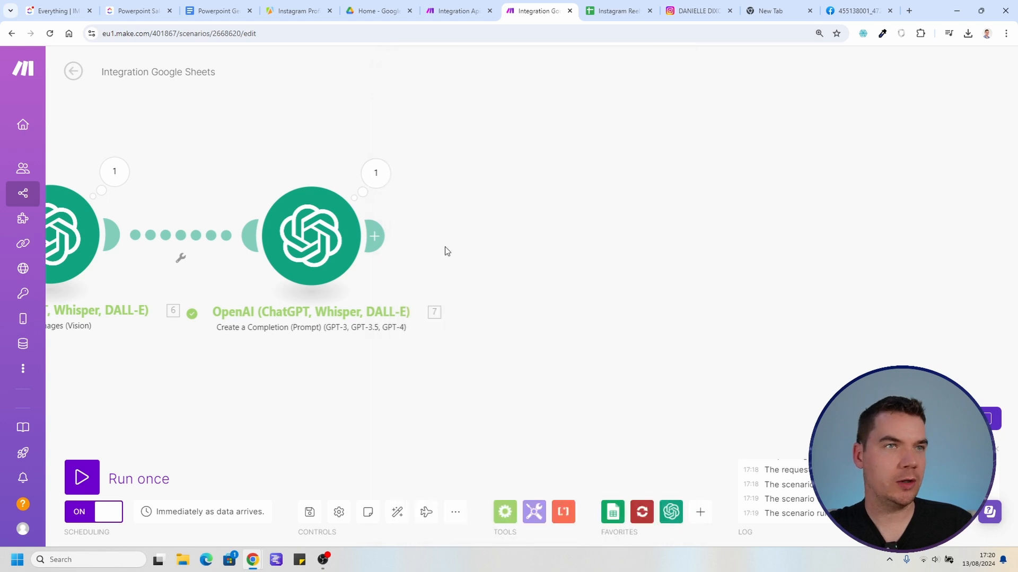
Step: Add a JSON Parse JSON module after the completion module and save the scenario
click(375, 235)
text(parse)
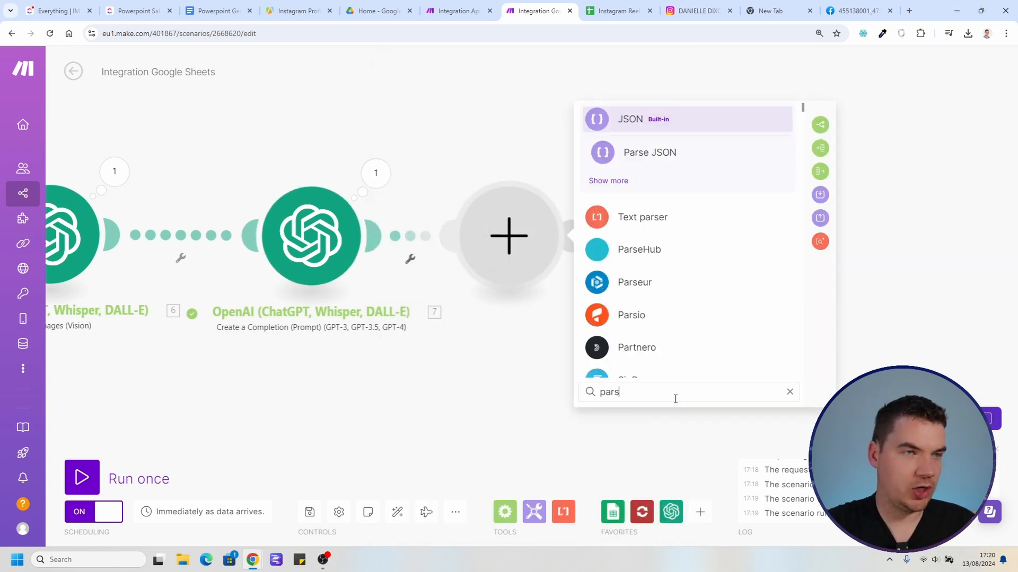
click(626, 152)
click(624, 284)
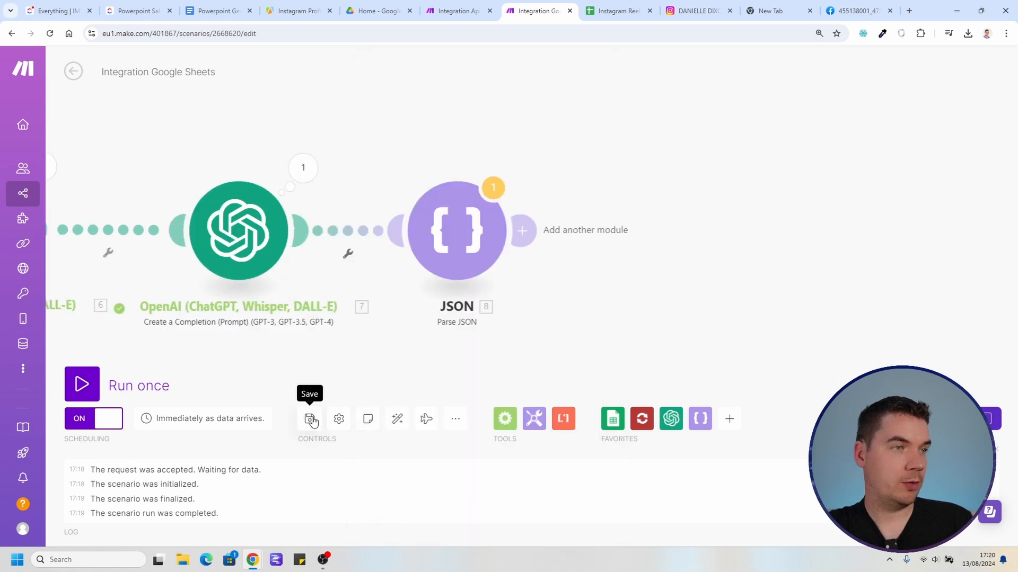
click(310, 419)
click(328, 348)
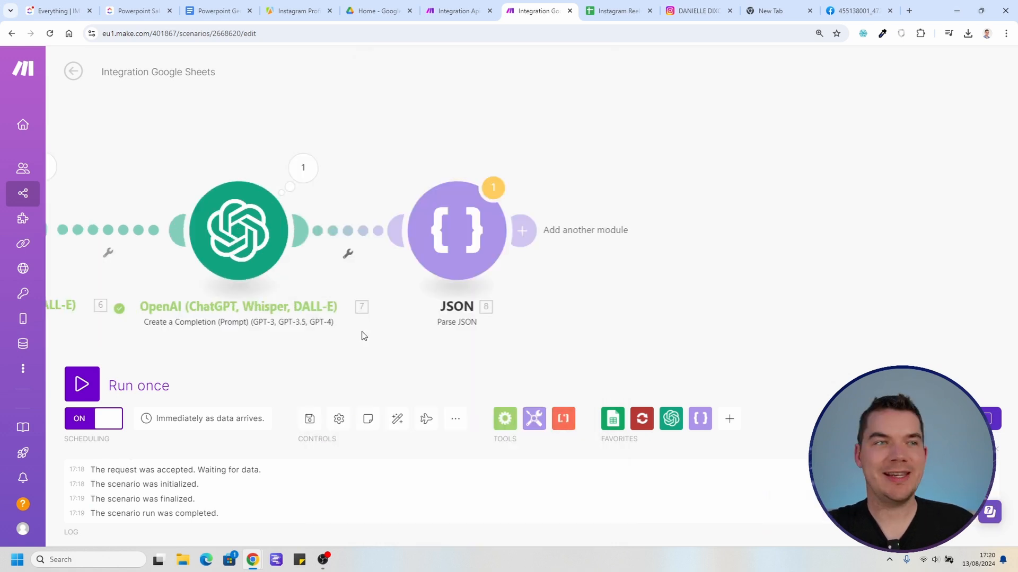
Step: Check the completion module's last output and run the scenario once with Parse JSON in place
click(304, 168)
click(697, 289)
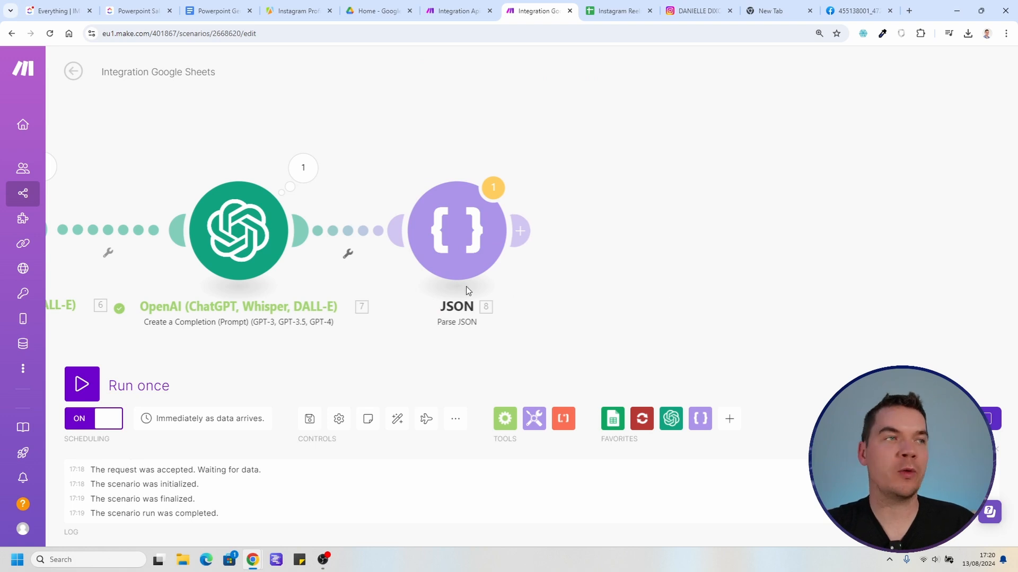
click(81, 385)
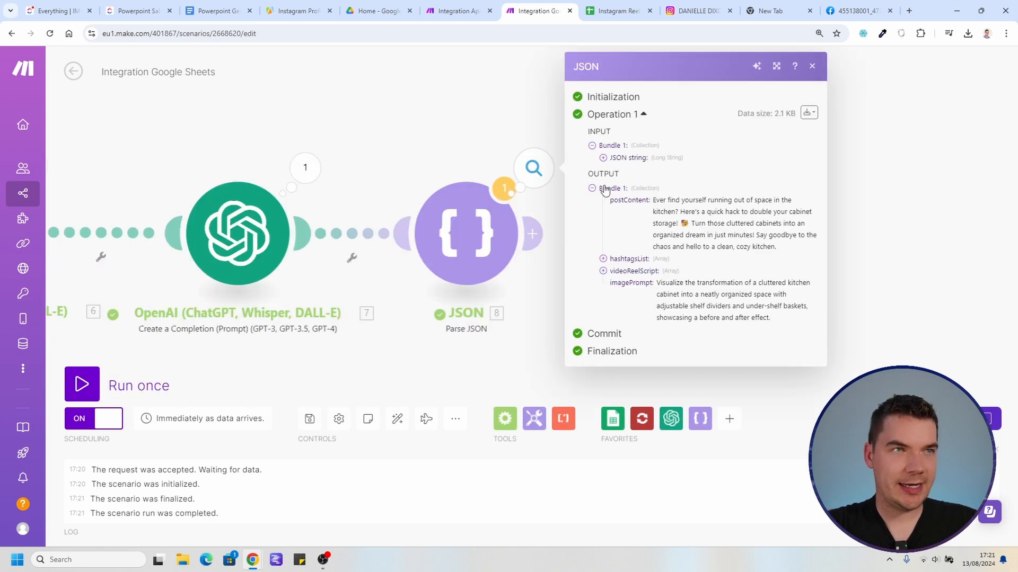
Step: Examine the Parse JSON output, expanding hashtagsList and videoReelScript and reading down to the image prompt
drag(617, 201, 640, 201)
click(653, 205)
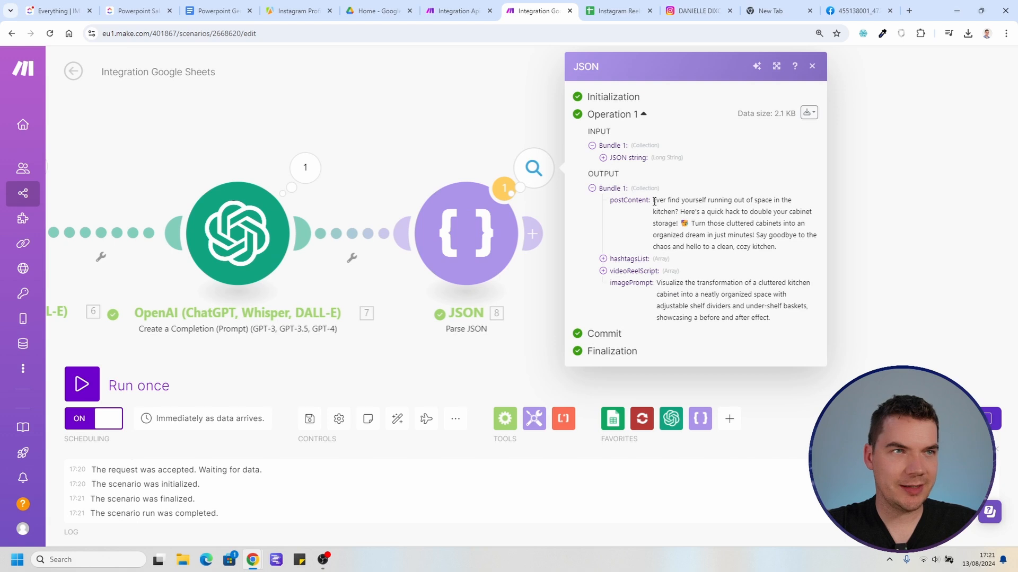
click(602, 271)
click(603, 258)
drag(641, 270, 684, 343)
click(659, 316)
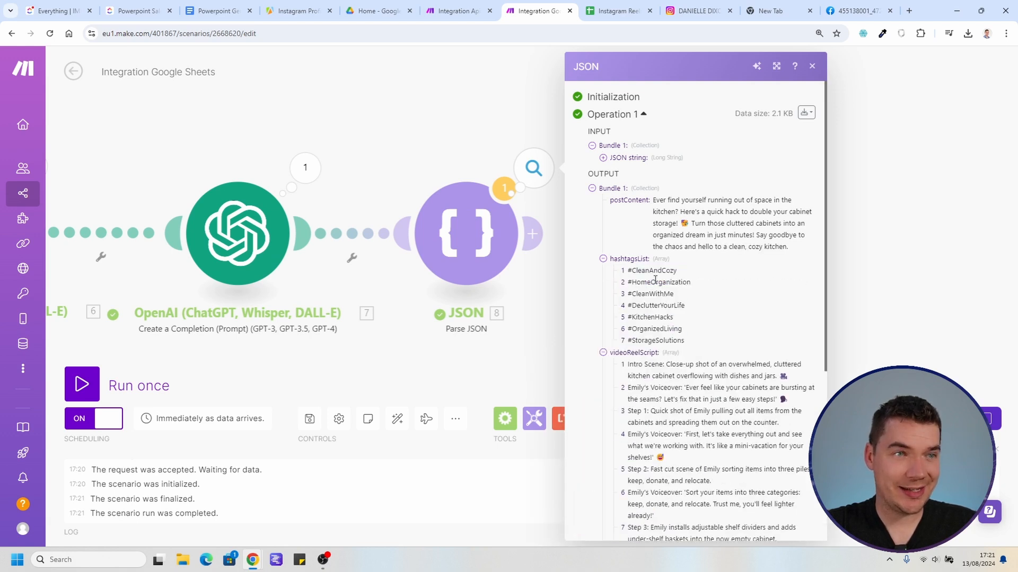
scroll(657, 281, down, 1)
drag(647, 315, 670, 416)
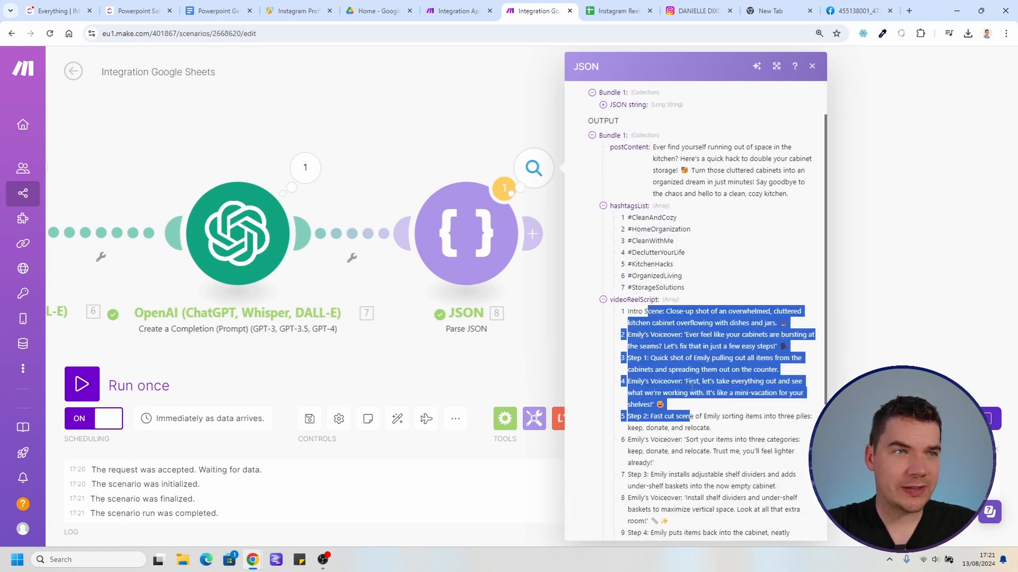
click(671, 416)
scroll(657, 435, down, 4)
triple_click(682, 467)
click(682, 467)
scroll(683, 342, up, 2)
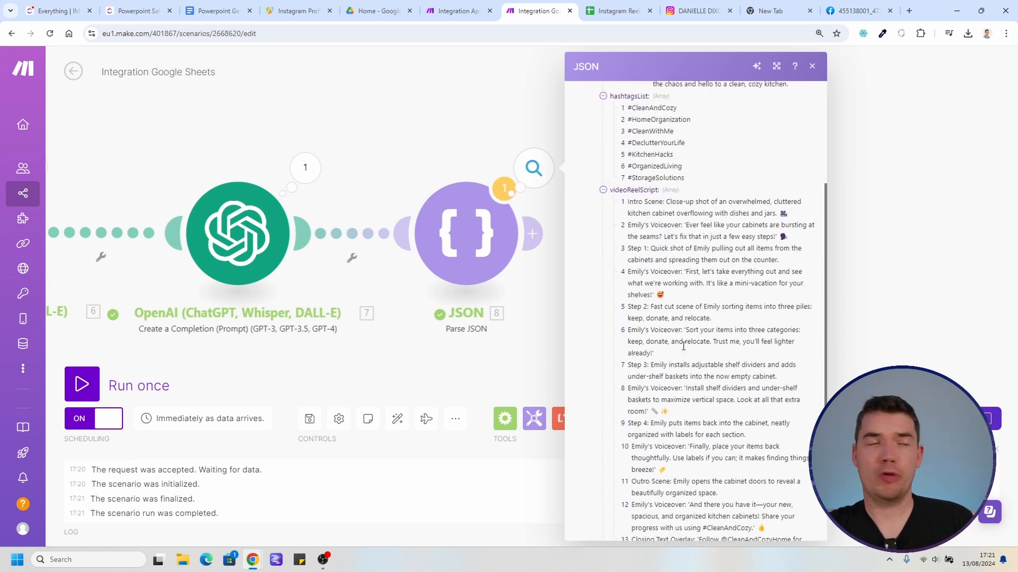
scroll(683, 345, up, 2)
click(896, 174)
Step: Reopen the Parse JSON module's output bundle and look over its separated fields once more
drag(666, 254, 329, 264)
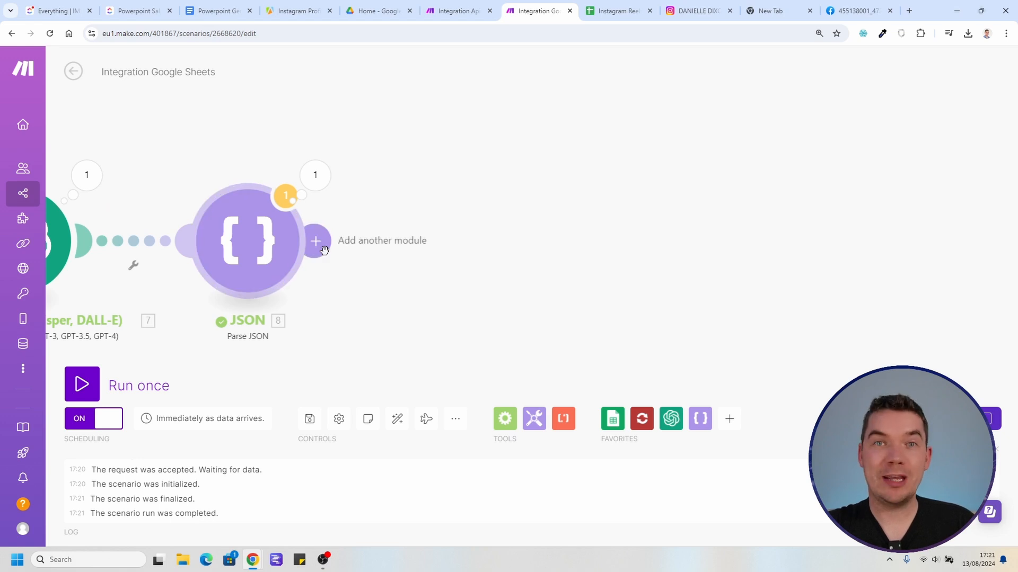
click(292, 248)
click(251, 121)
click(316, 176)
drag(450, 284, 563, 297)
click(662, 267)
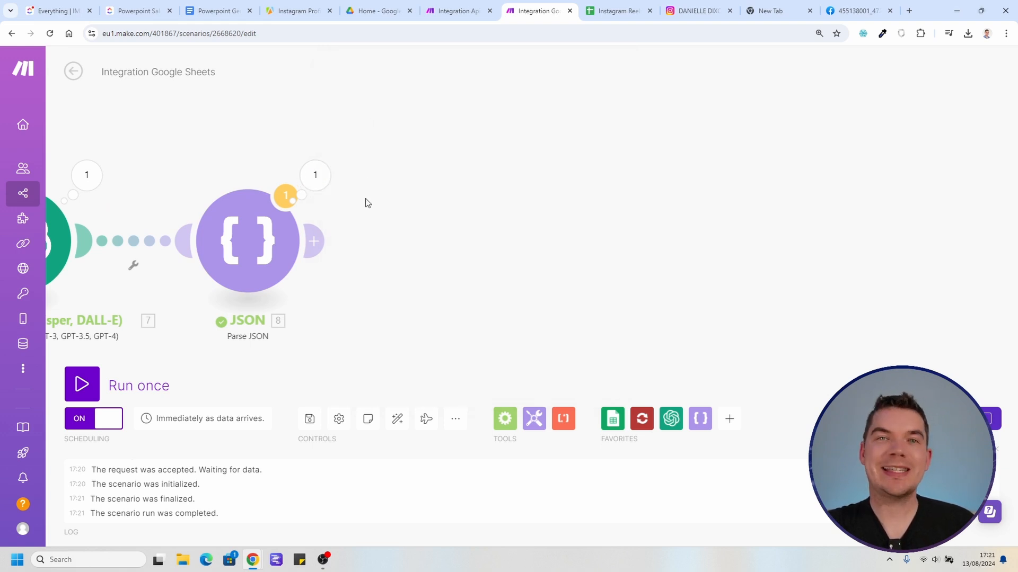
Step: Try an OpenAI Generate an Image module after Parse JSON with Dall-E 3 and imagePrompt as its prompt, and delete it
click(317, 240)
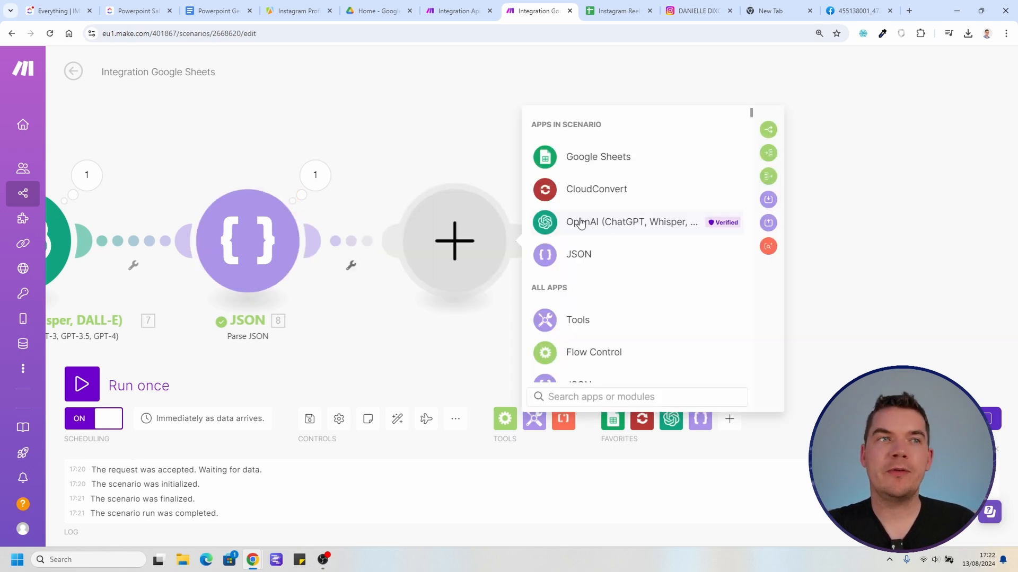
click(583, 223)
scroll(620, 307, down, 3)
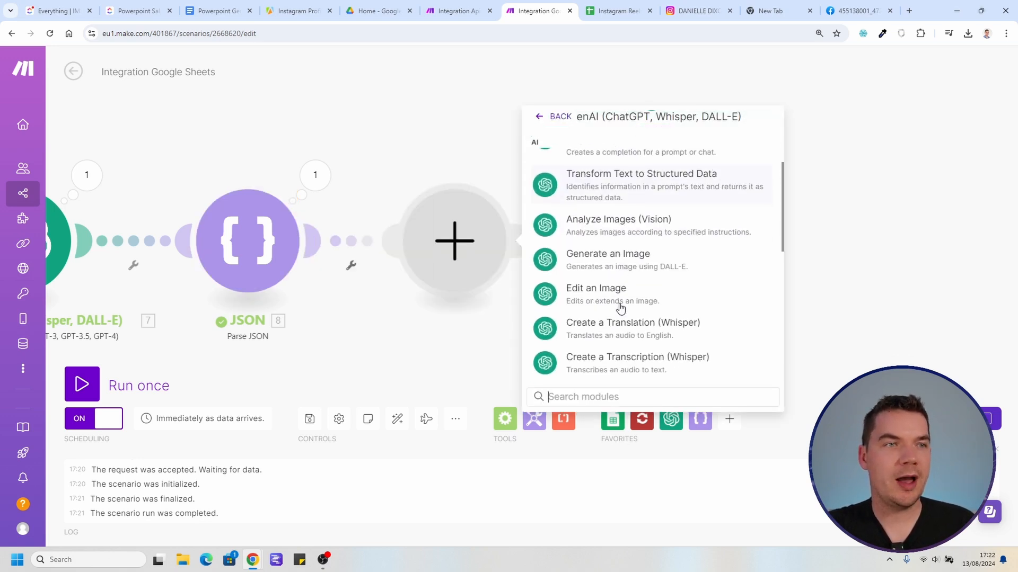
click(621, 263)
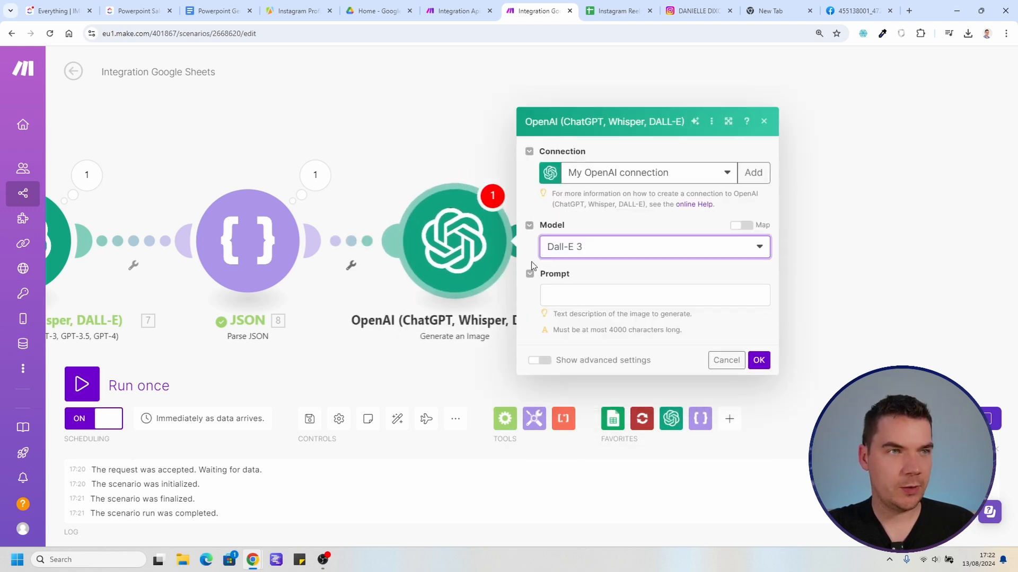
click(607, 286)
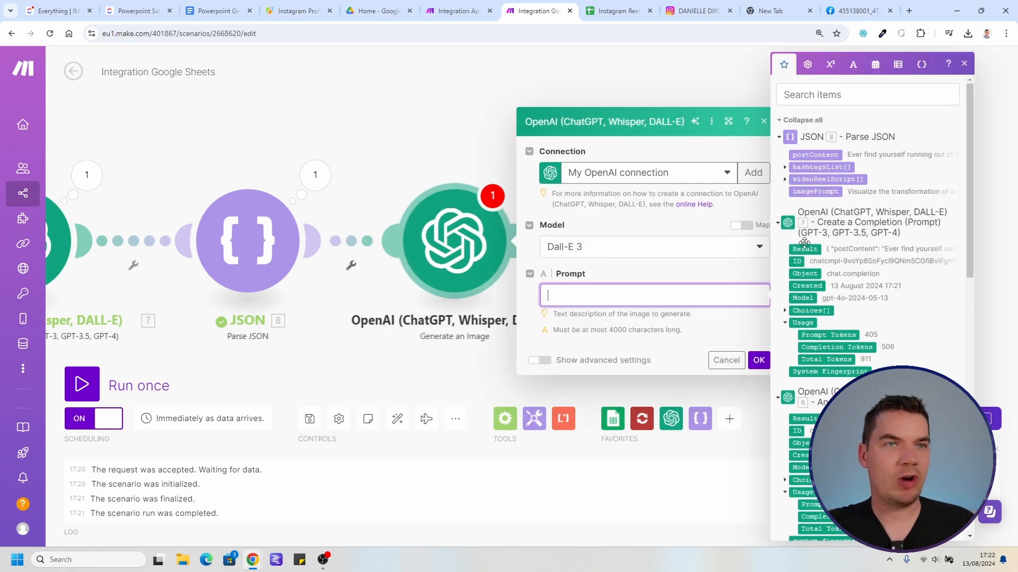
click(821, 192)
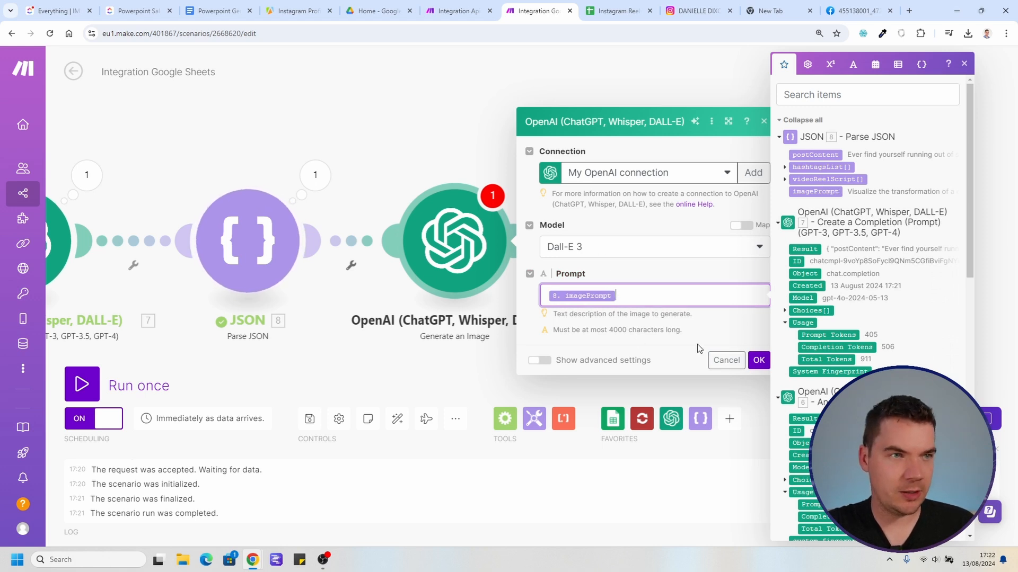
click(758, 360)
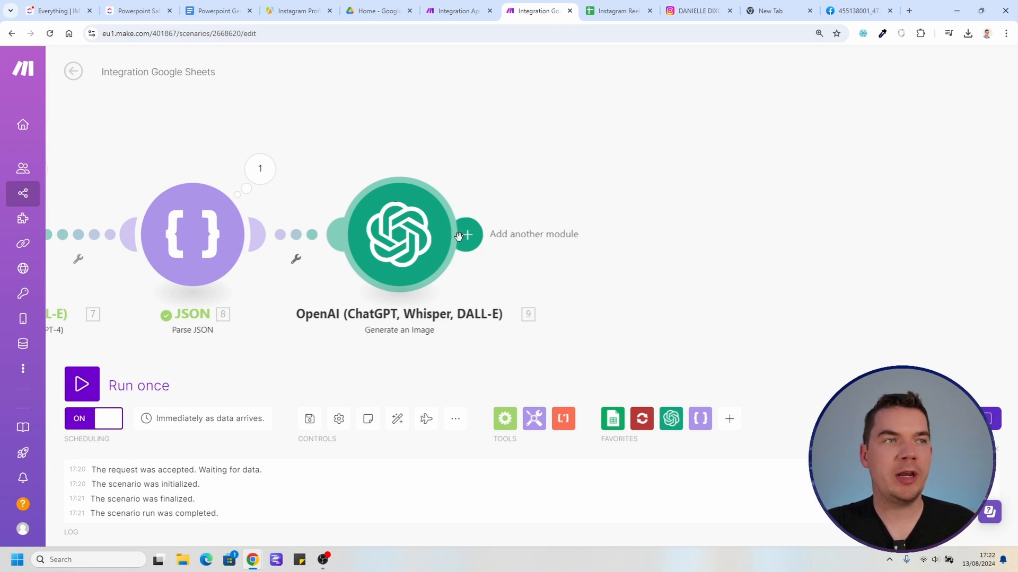
right_click(422, 241)
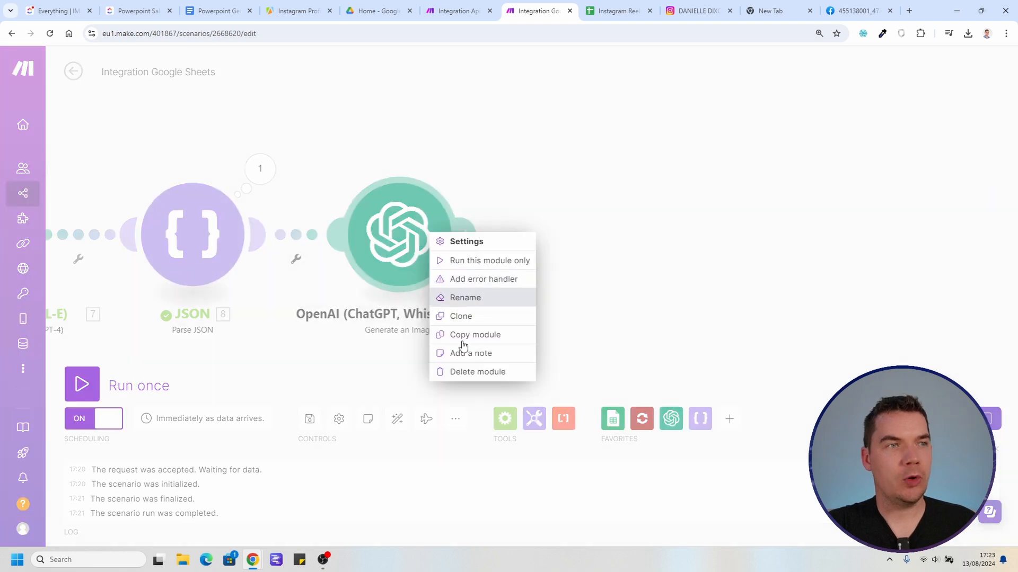
click(487, 372)
Step: Add an HTTP Make a request module after the Parse JSON module
click(260, 233)
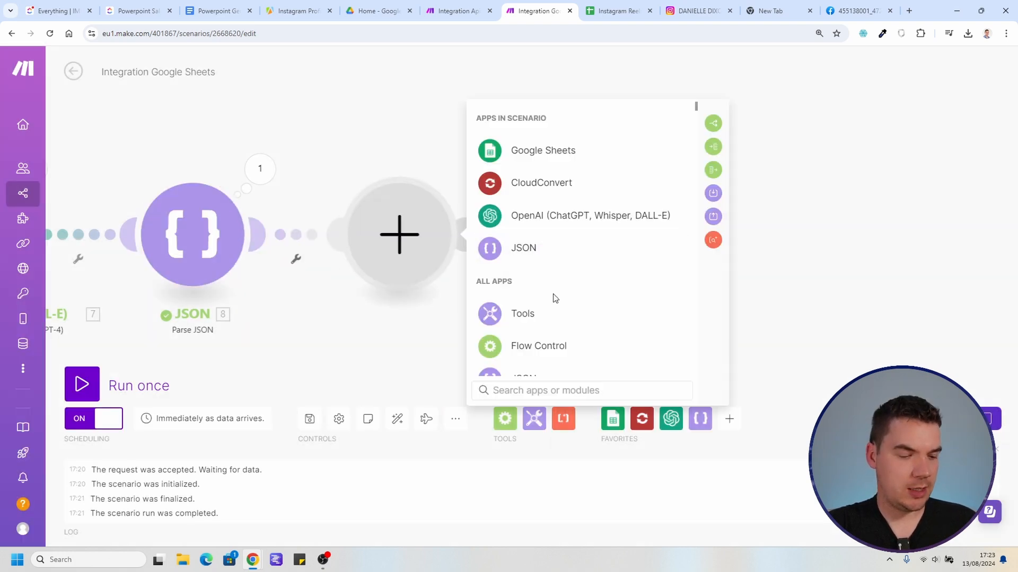
text(htt)
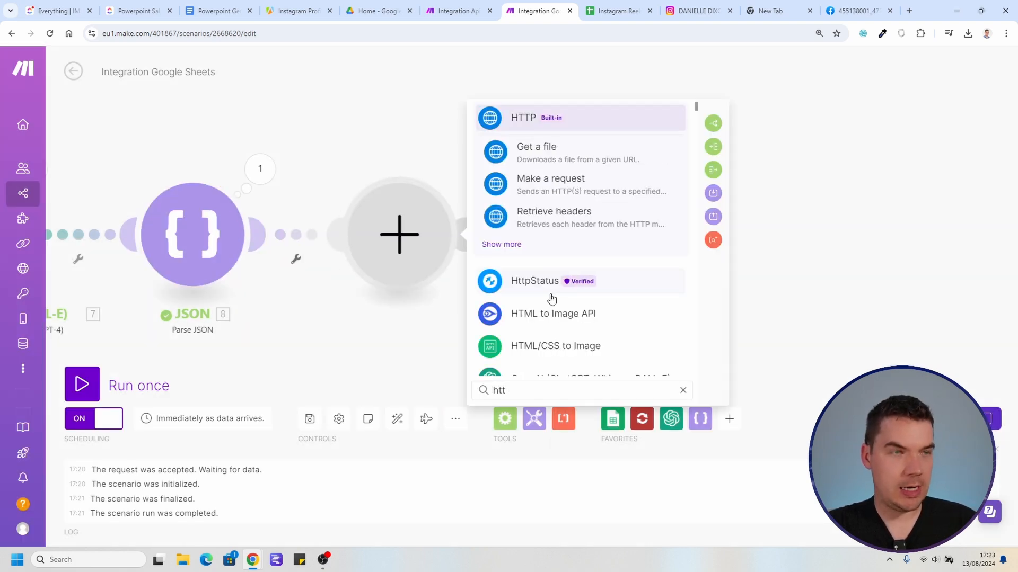
click(548, 183)
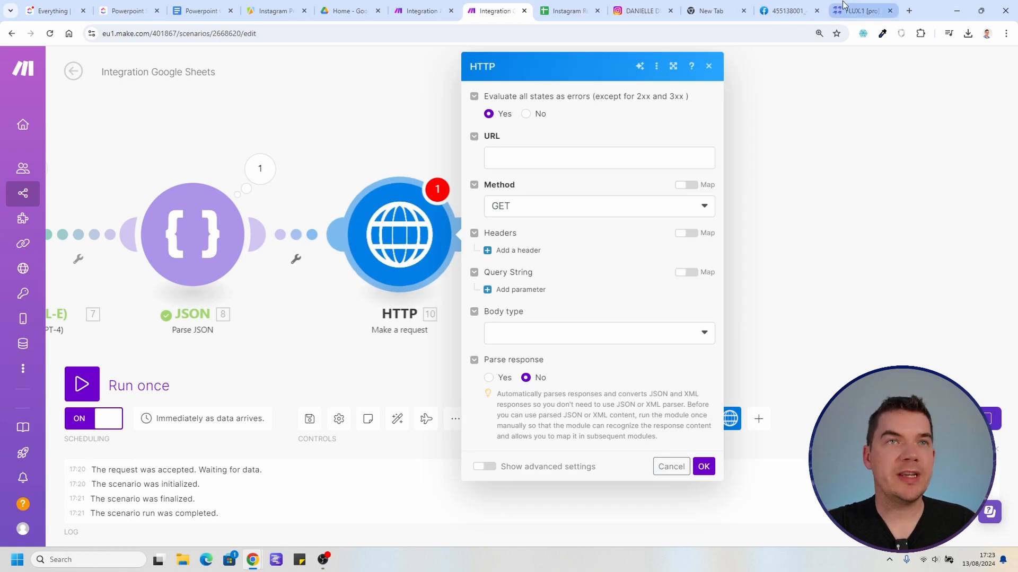
click(861, 10)
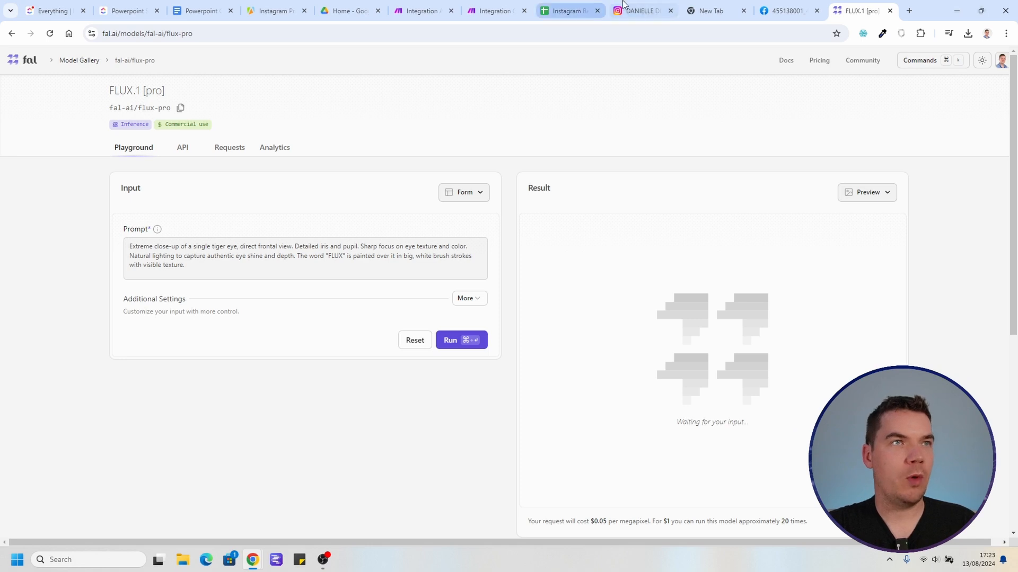
click(495, 10)
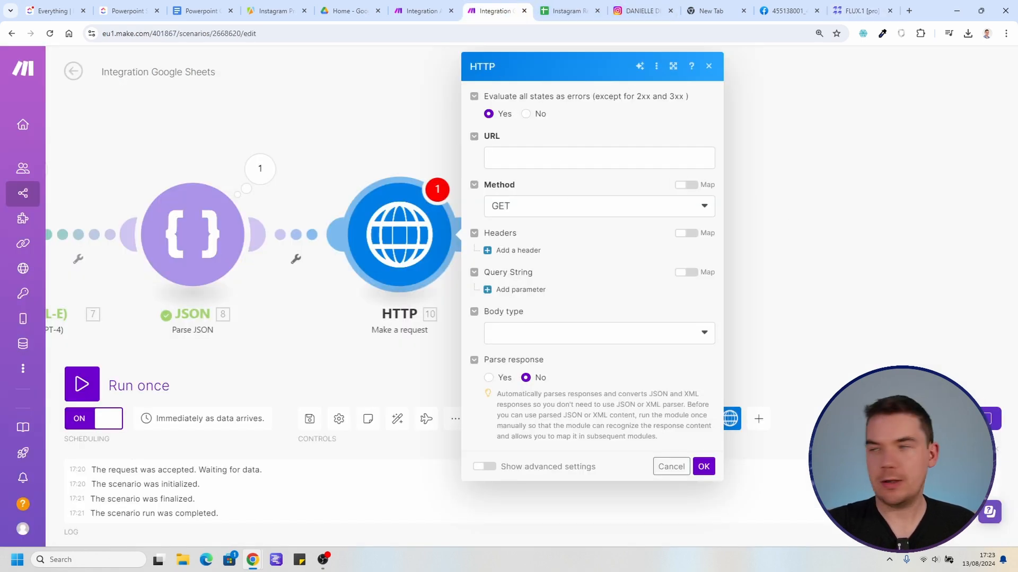
click(549, 167)
text(https://fal.run/fal-ai/flux-pro)
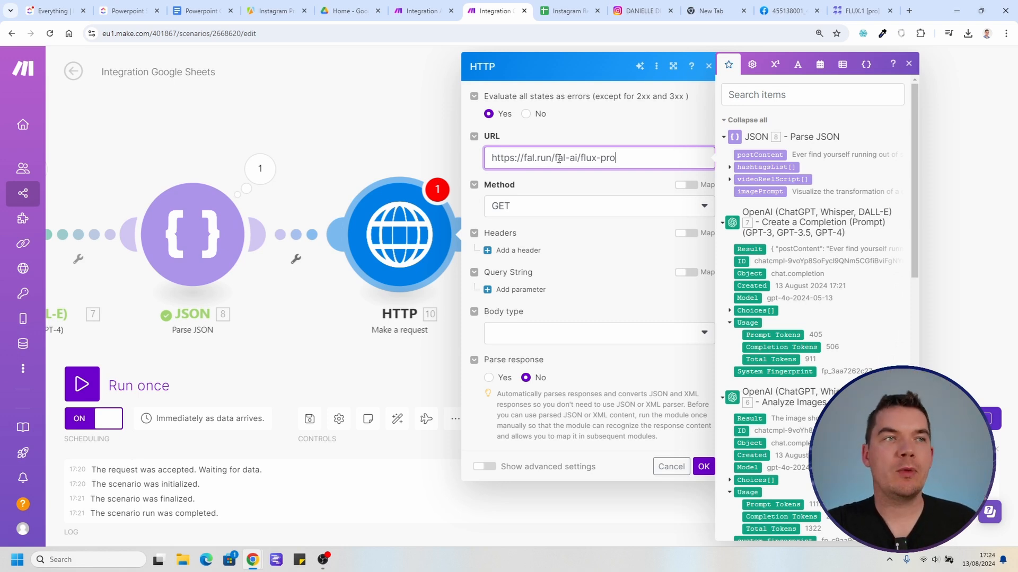
Step: Set the HTTP request's method to POST and add an Authorization header whose value starts with Key
drag(525, 161, 609, 161)
click(500, 158)
click(543, 214)
click(523, 266)
click(506, 251)
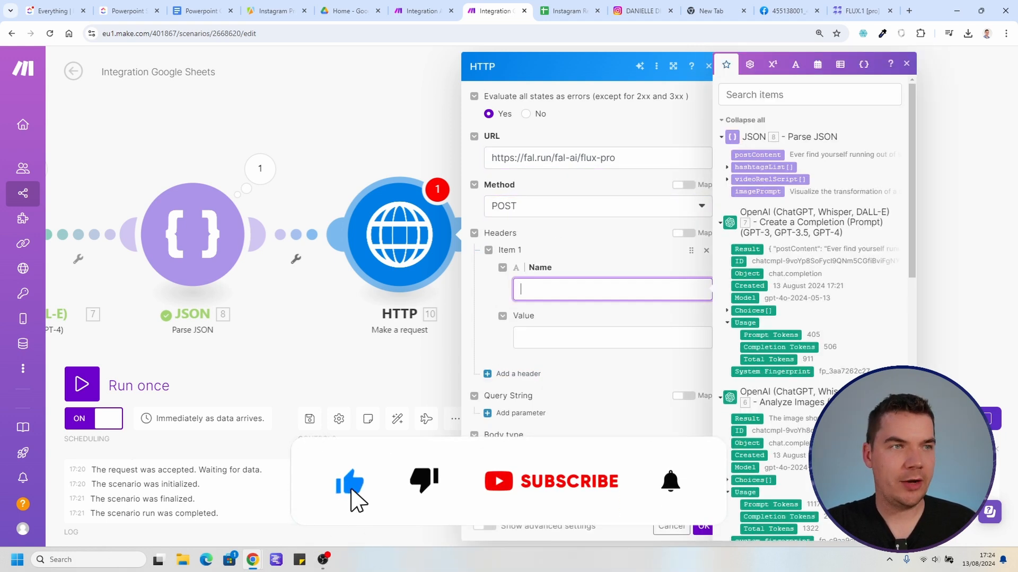
click(612, 289)
text(Authorization)
click(557, 337)
text(Key)
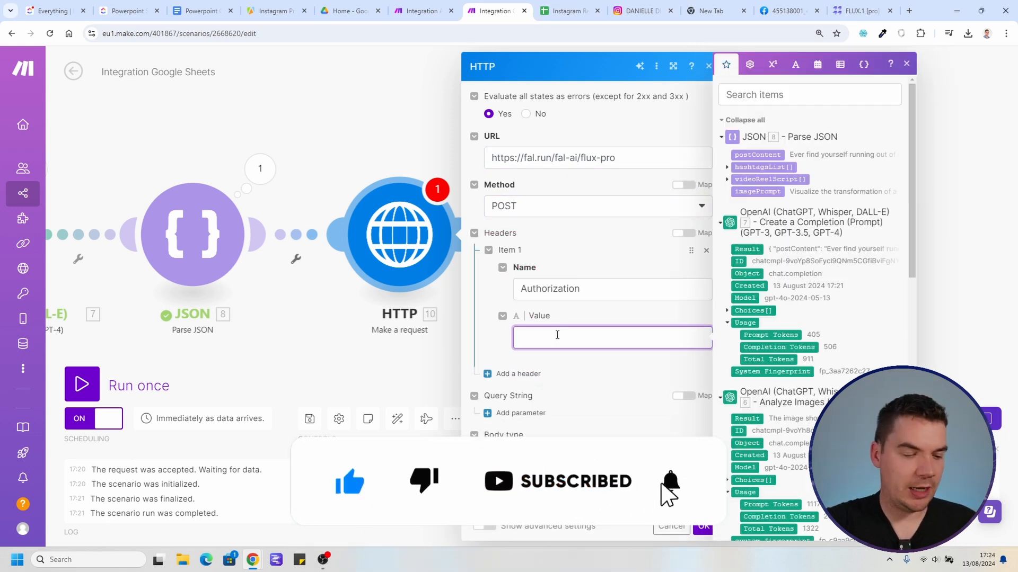
Step: Check the API keys page of the fal dashboard and return to the HTTP module's Authorization value in Make
key(ctrl+shift+t)
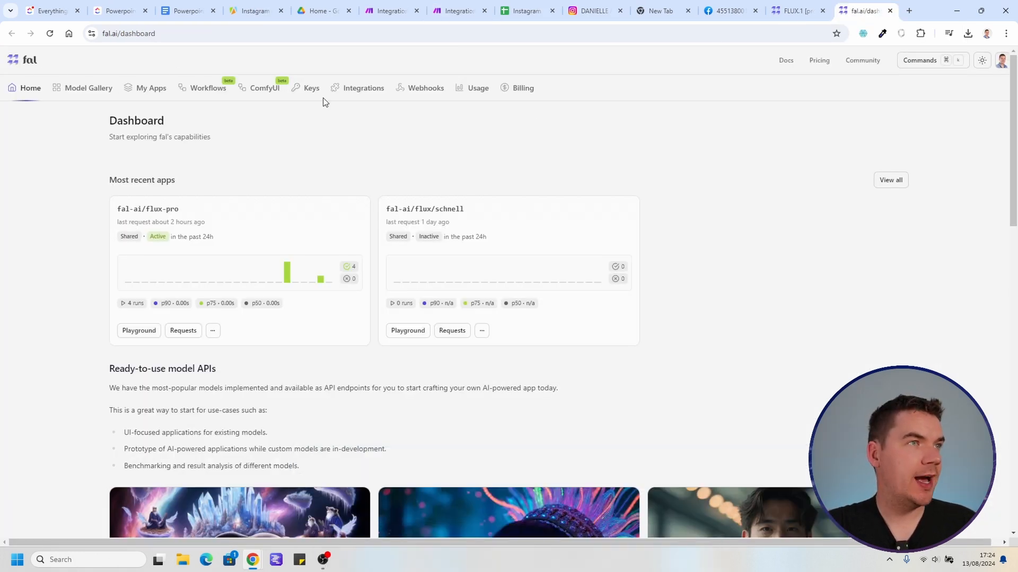
click(308, 90)
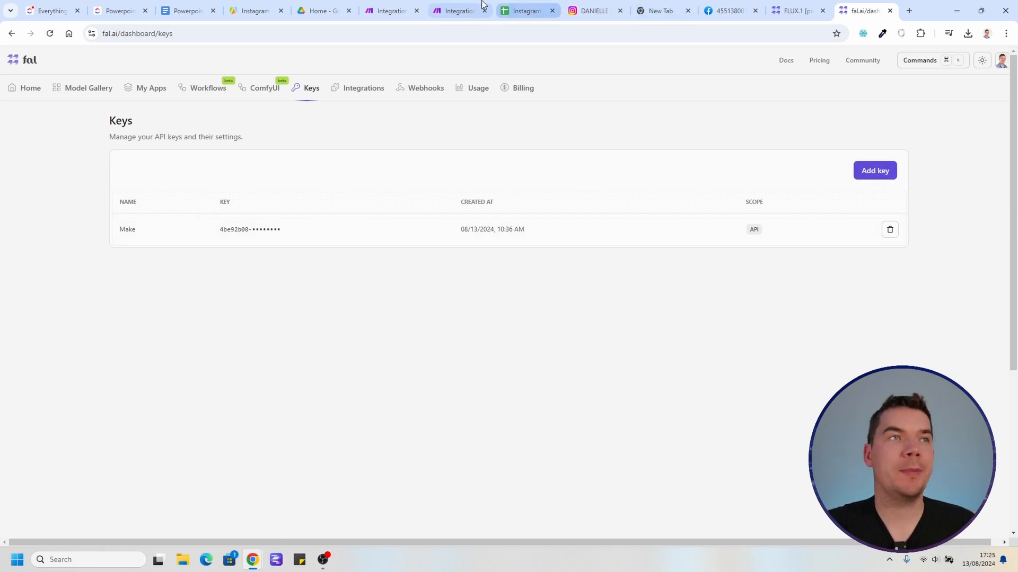
click(458, 10)
click(546, 340)
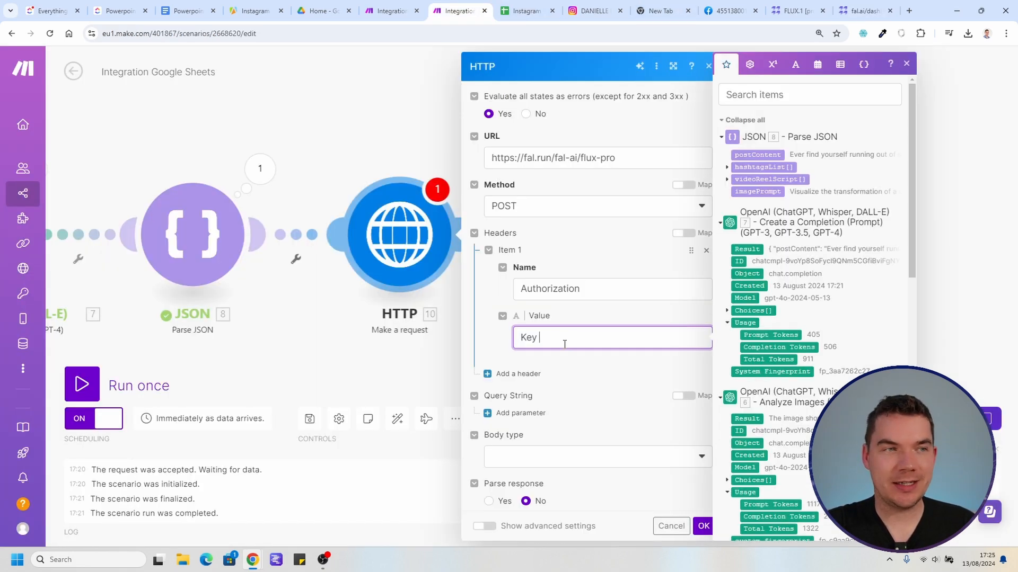
Step: Set the HTTP request's body type to Raw and its content type to JSON (application/json)
scroll(556, 366, down, 2)
click(511, 393)
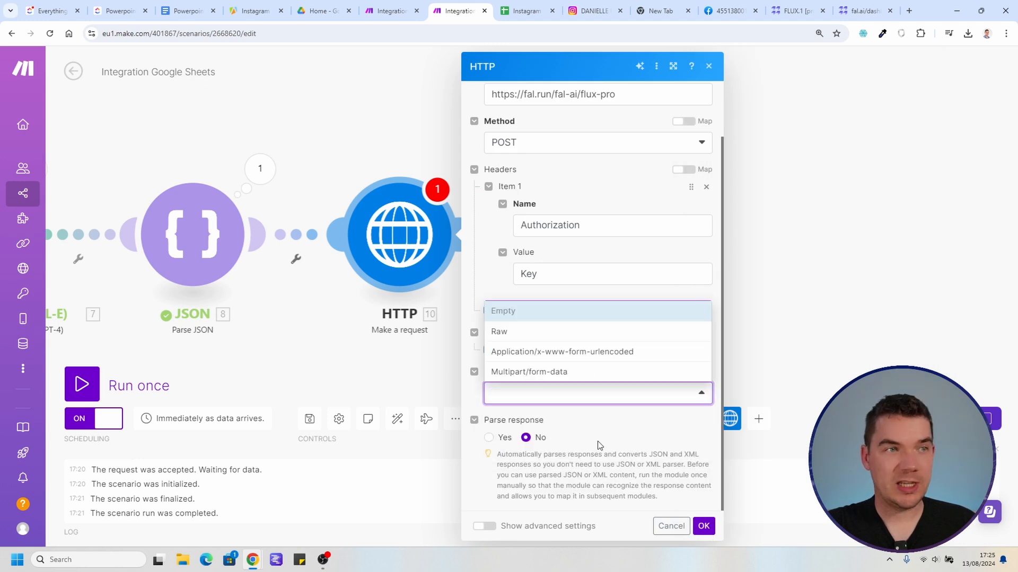
click(522, 333)
scroll(524, 394, down, 2)
click(538, 331)
click(538, 396)
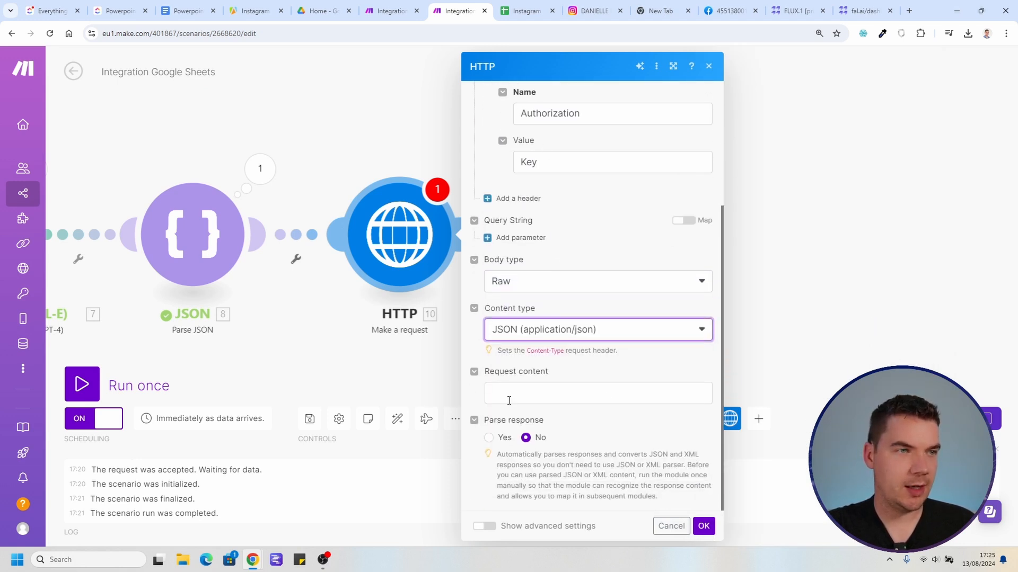
Step: Enter JSON request content with Parse JSON's imagePrompt as the prompt and portrait_4_3 as the image_size
click(522, 390)
text({    "prompt": "18.imagePrompt", "image_size":"portrait_4_3"   })
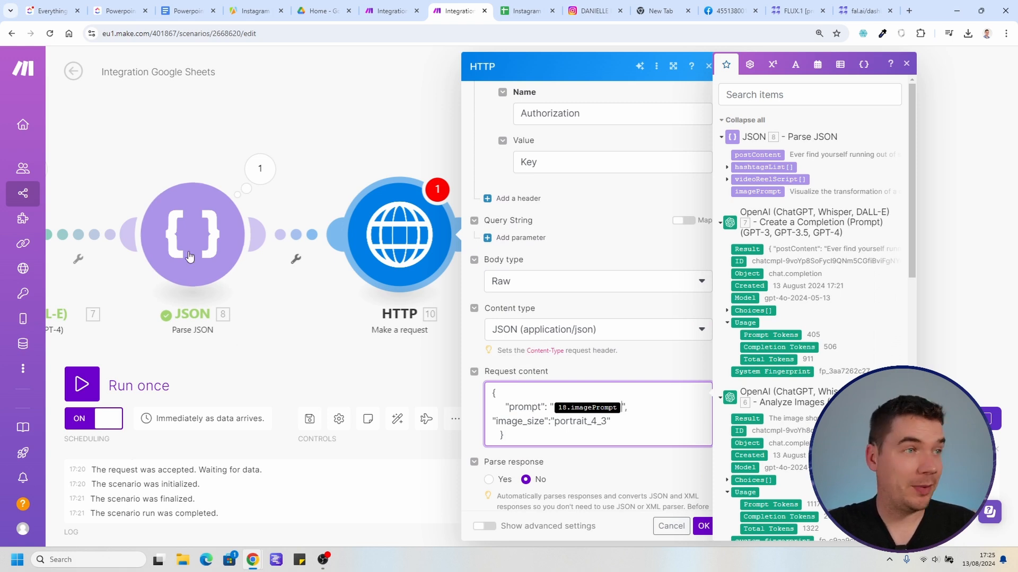
key(BackSpace)
click(765, 191)
drag(571, 422, 596, 422)
click(590, 423)
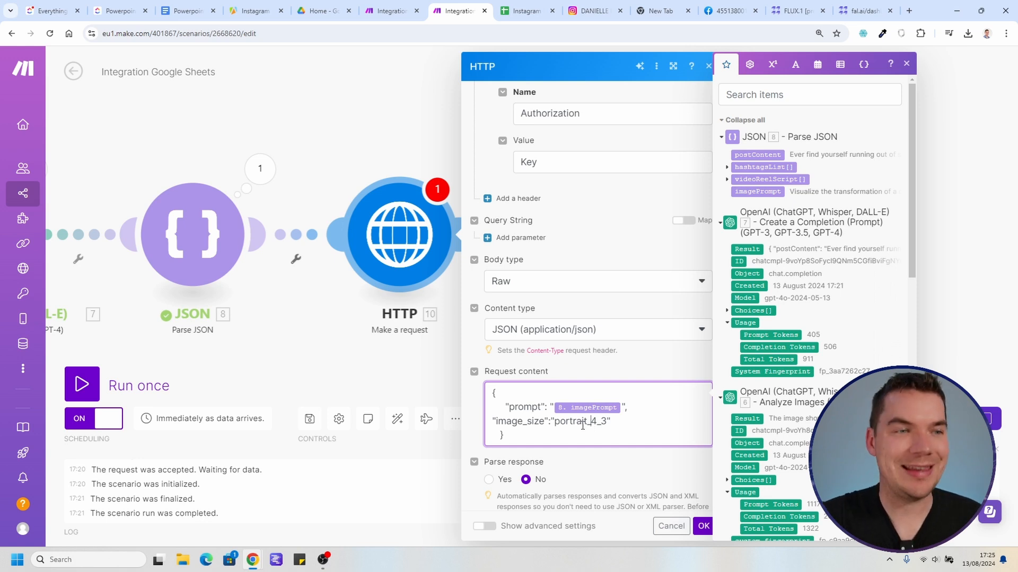
Step: Enable response parsing in the HTTP module and run the scenario once
scroll(530, 439, down, 1)
click(511, 437)
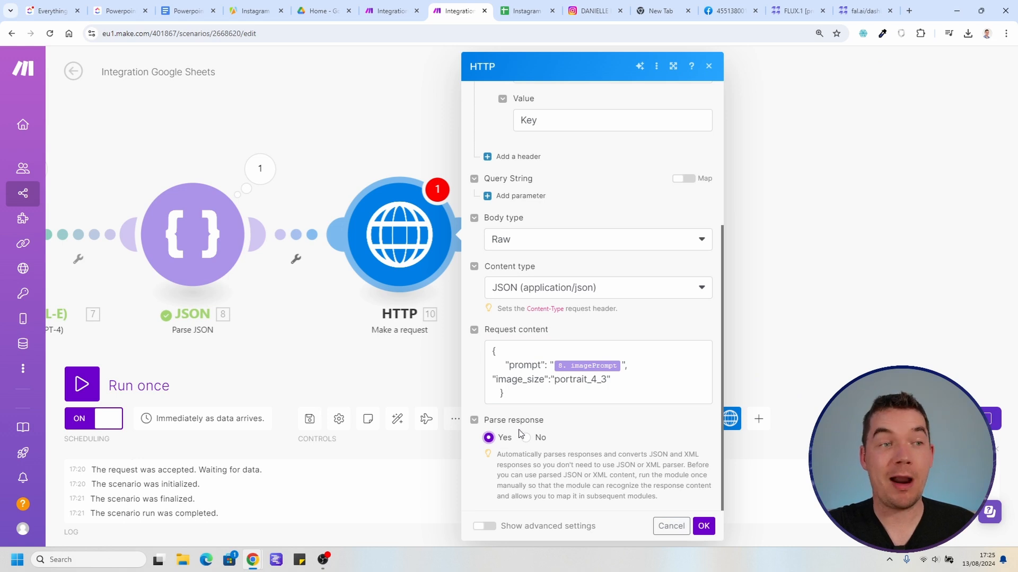
scroll(593, 302, up, 1)
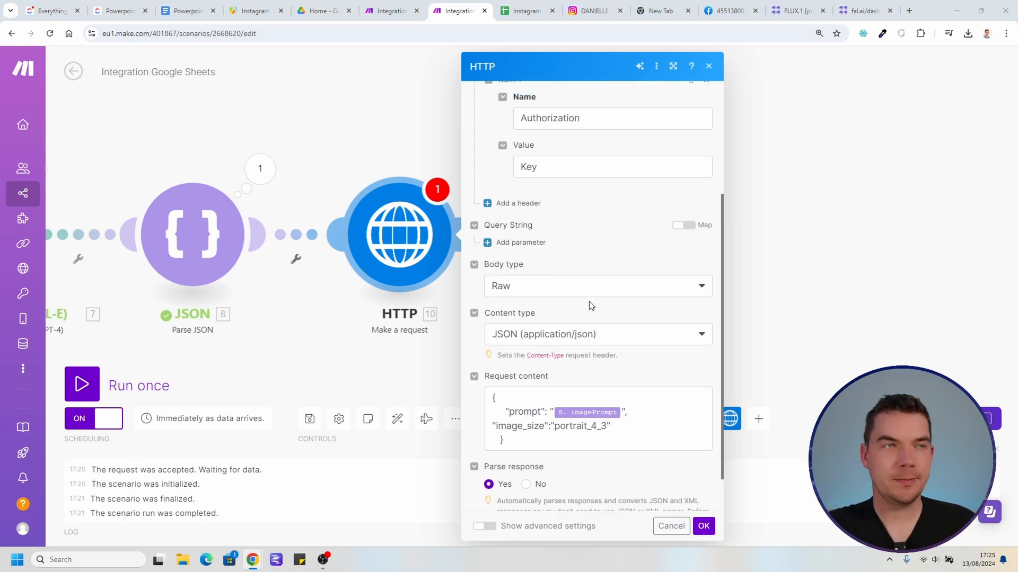
key(Escape)
click(90, 387)
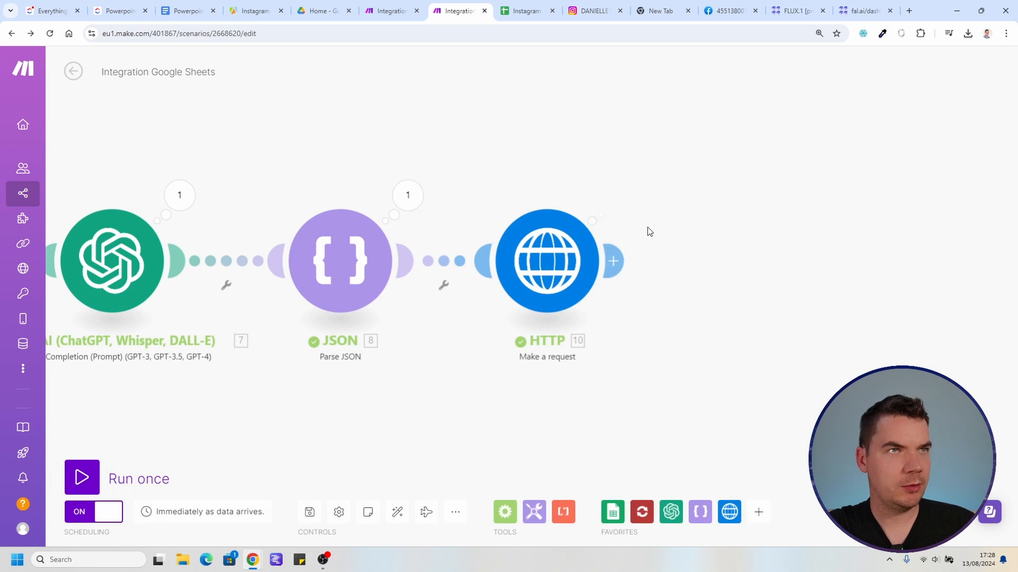
Step: Examine the HTTP module's input and output bundles, expand Data and images, and view the generated picture
click(615, 205)
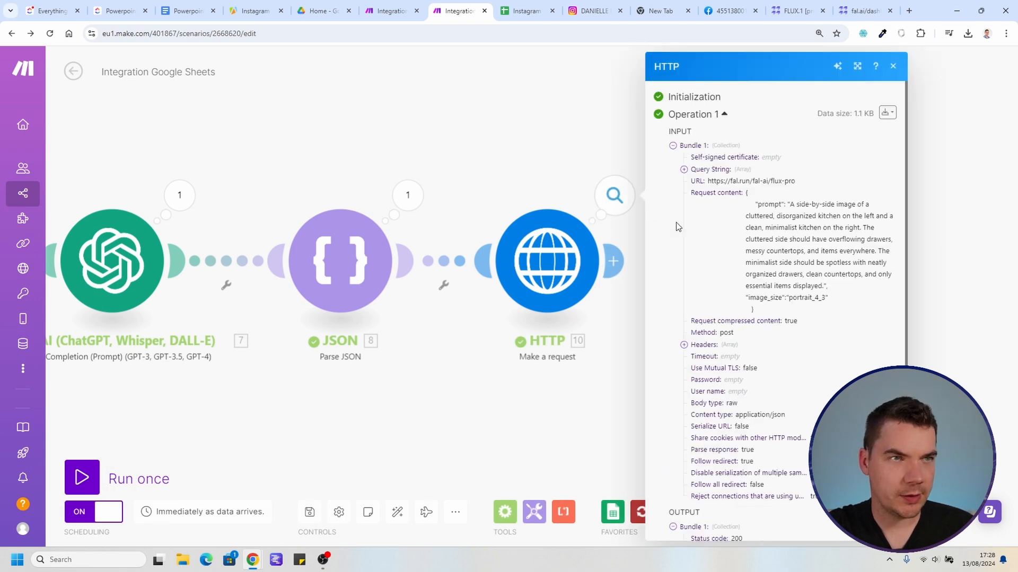
drag(765, 205, 789, 275)
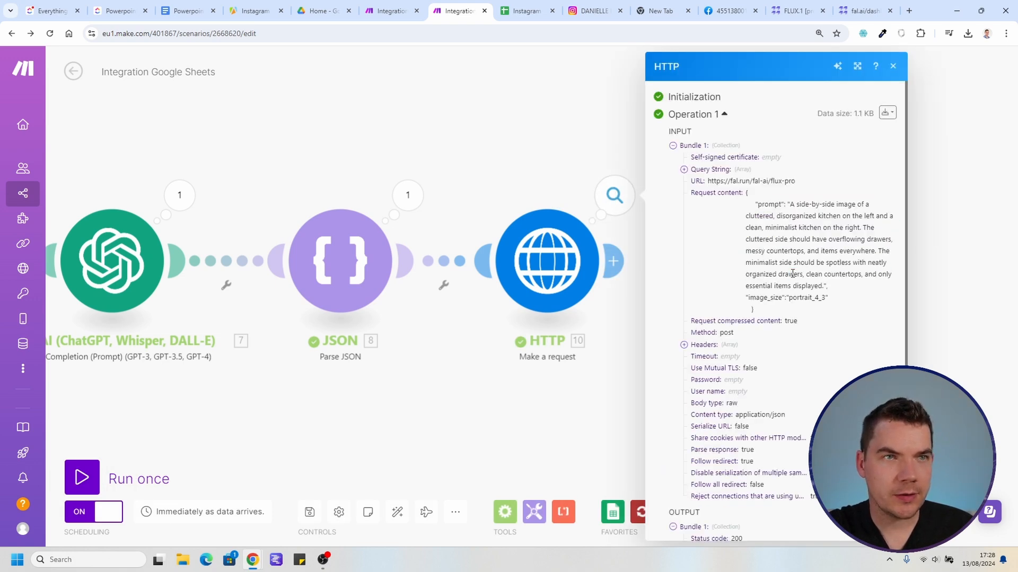
click(794, 282)
scroll(787, 292, down, 3)
click(684, 481)
scroll(709, 463, down, 2)
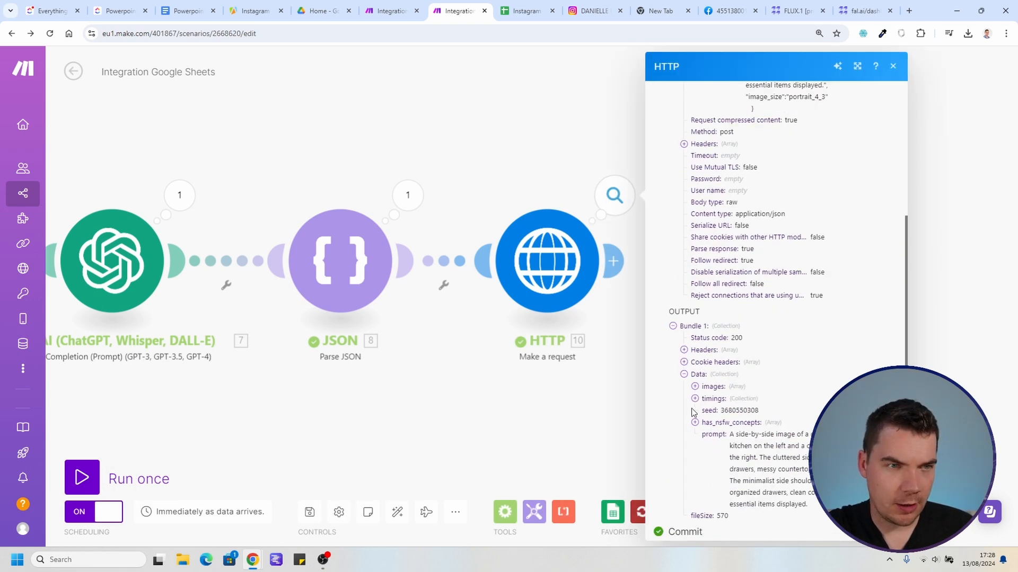
click(695, 387)
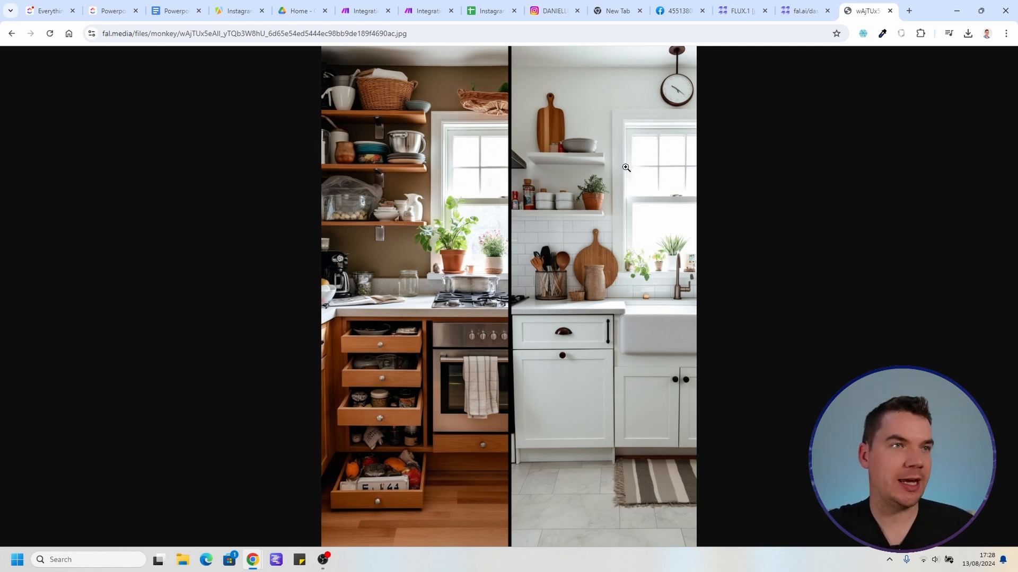
middle_click(867, 10)
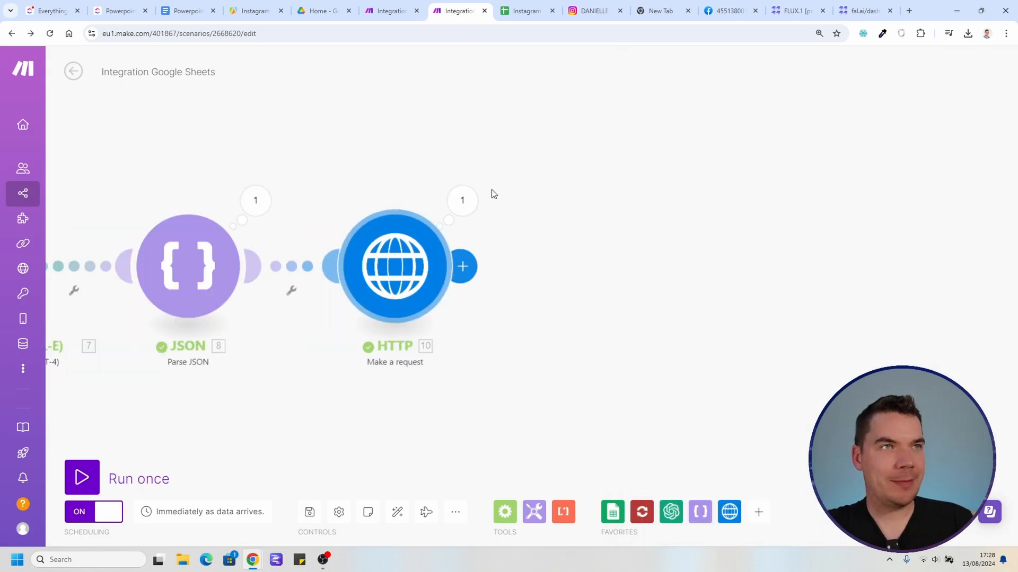
Step: Look over the generated post, hashtags, video script and image columns in the Your Generated Content sheet
click(524, 11)
click(484, 204)
drag(375, 205, 577, 206)
click(576, 206)
drag(380, 185, 622, 190)
click(622, 190)
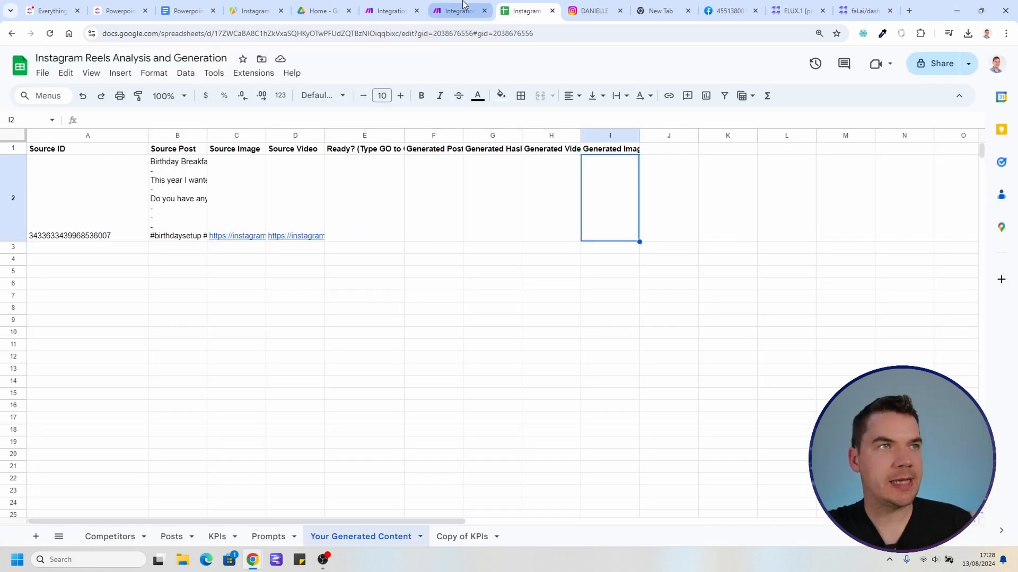
Step: Add a Google Sheets Update a Row module after the HTTP module in the Make scenario
click(459, 11)
click(461, 273)
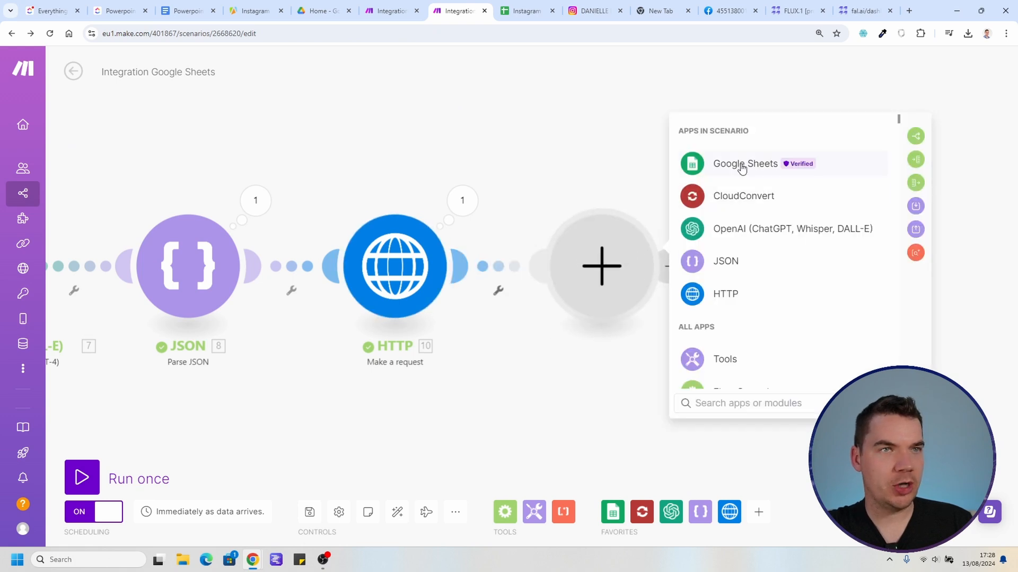
click(746, 168)
click(745, 406)
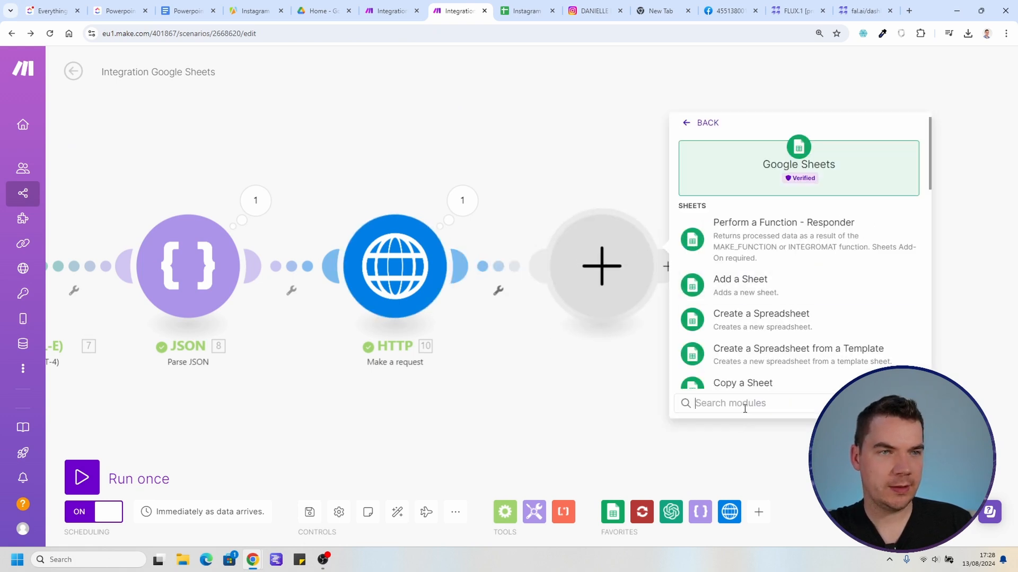
text(update)
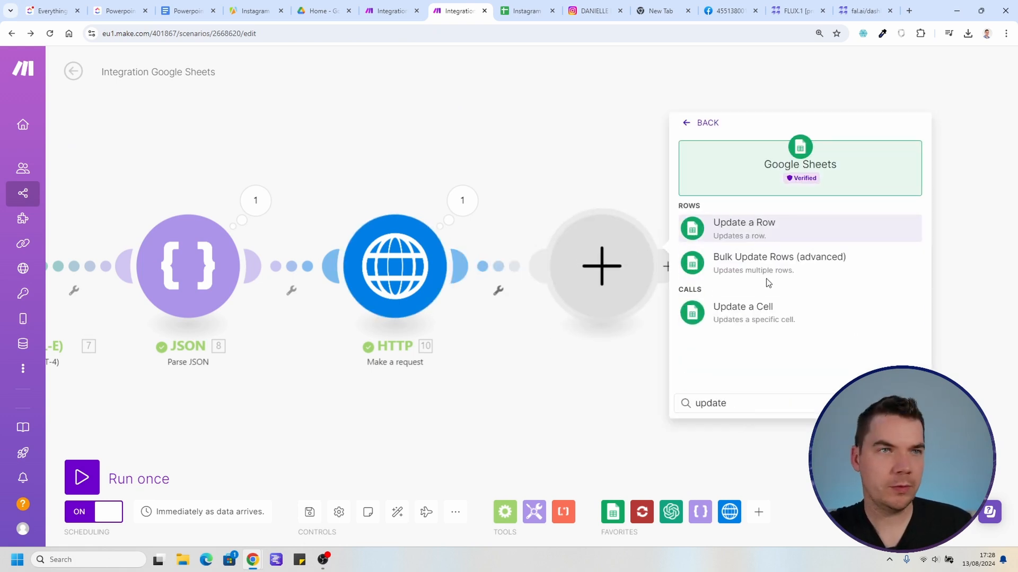
key(Return)
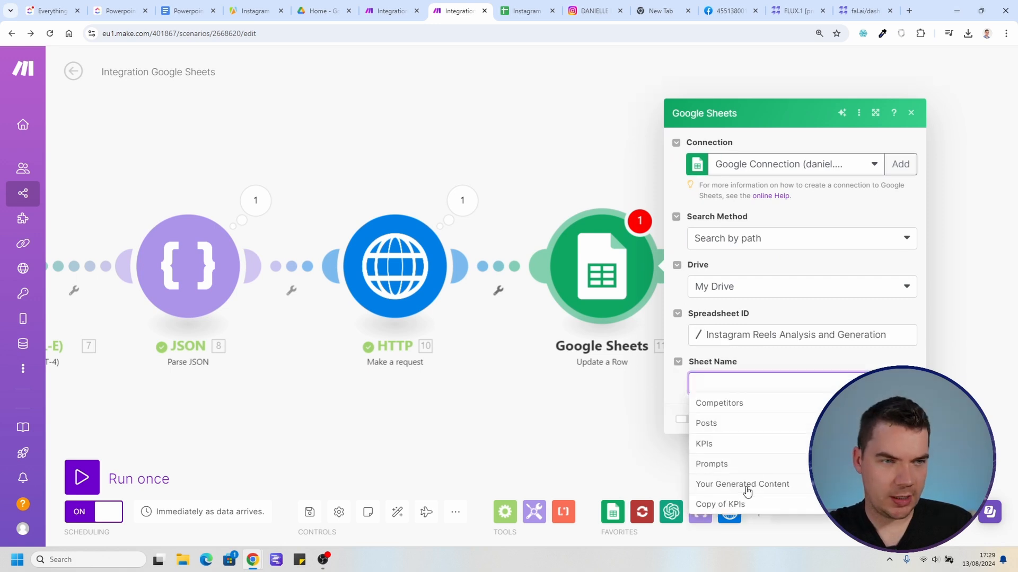
Step: Target the Your Generated Content sheet and map the row number to Watch Changes' Range: Row start
click(741, 485)
click(772, 385)
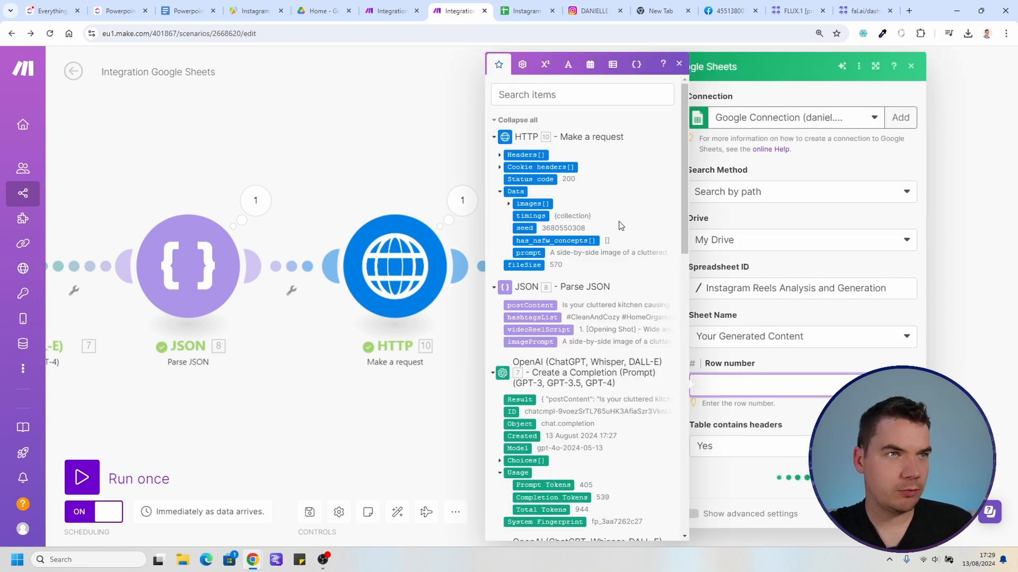
scroll(609, 318, down, 15)
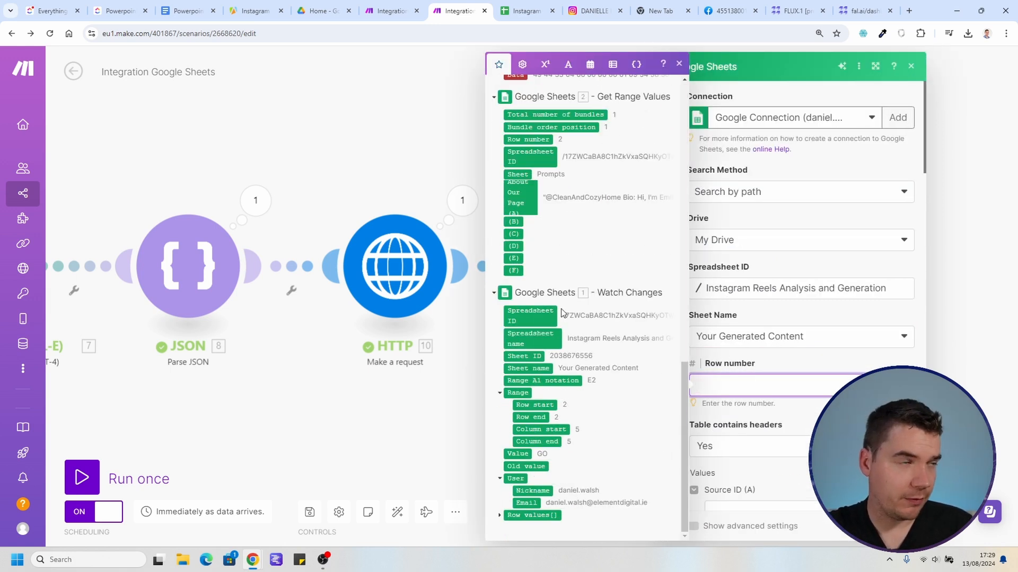
click(536, 405)
click(756, 356)
scroll(753, 360, down, 3)
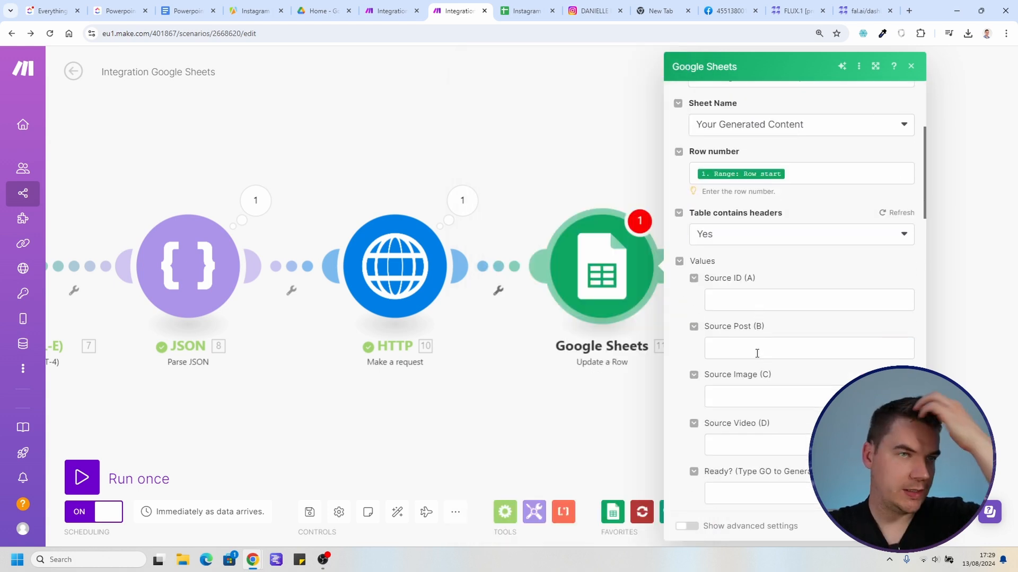
Step: Map postContent to Generated Post, hashtagsList to Generated Hashtags and videoReelScript to Generated Video Script
click(743, 385)
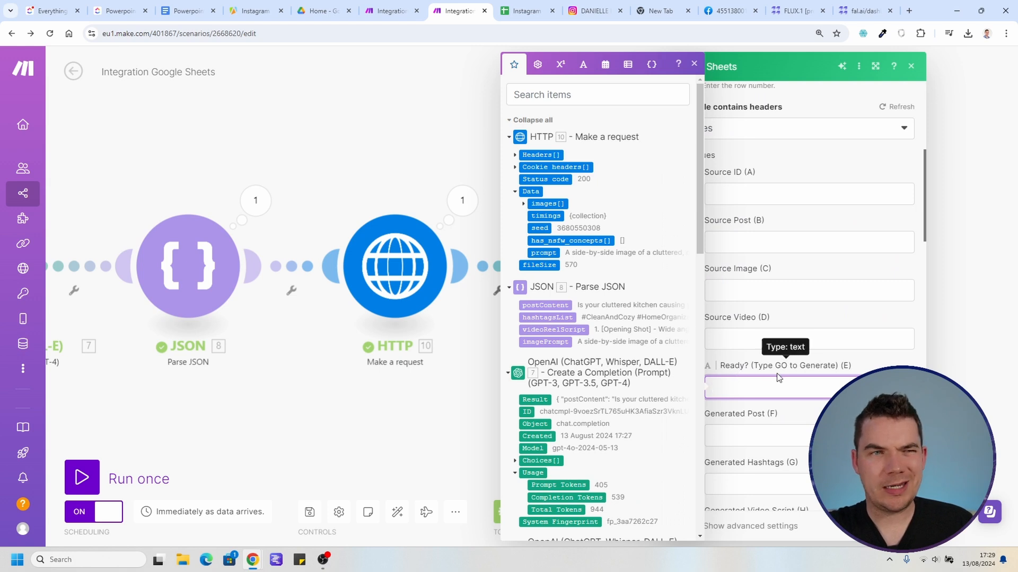
click(799, 435)
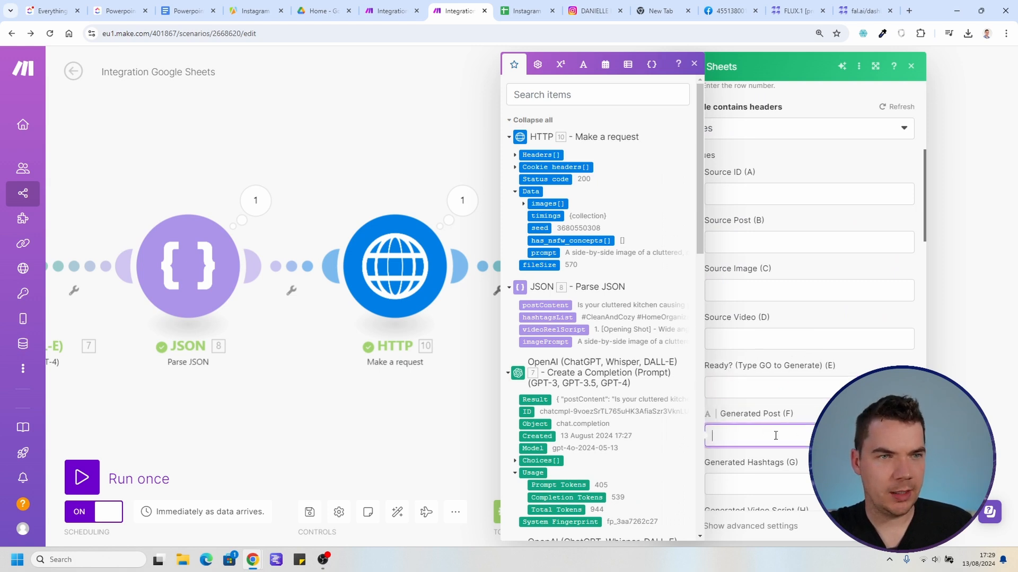
click(749, 435)
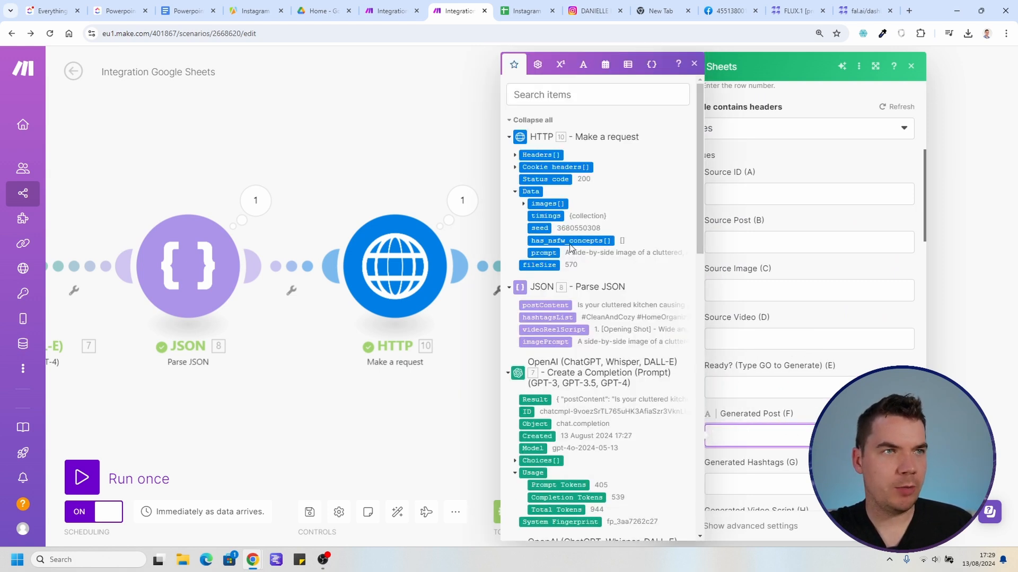
click(546, 305)
scroll(758, 371, down, 2)
click(761, 380)
click(547, 317)
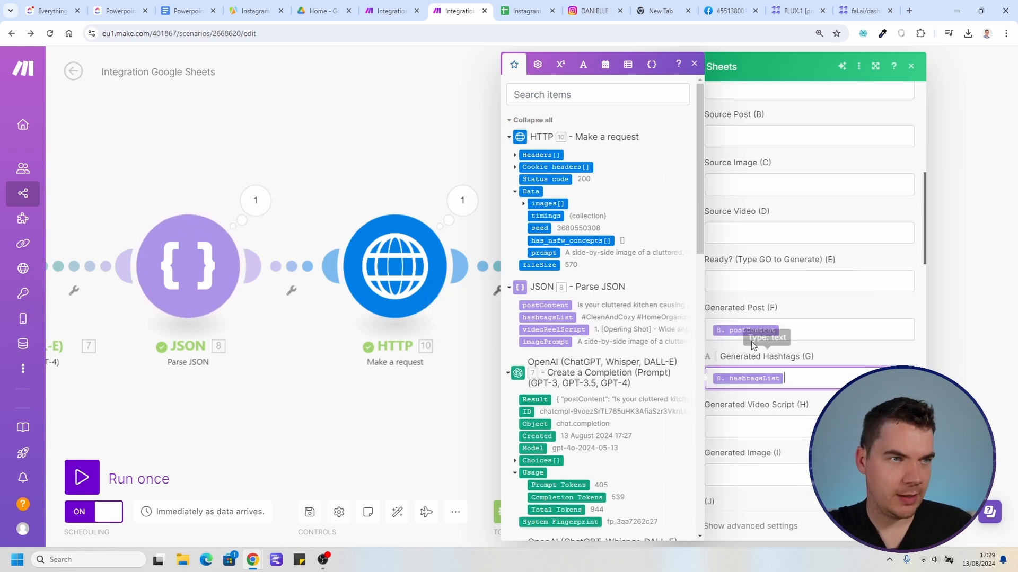
click(765, 433)
click(554, 330)
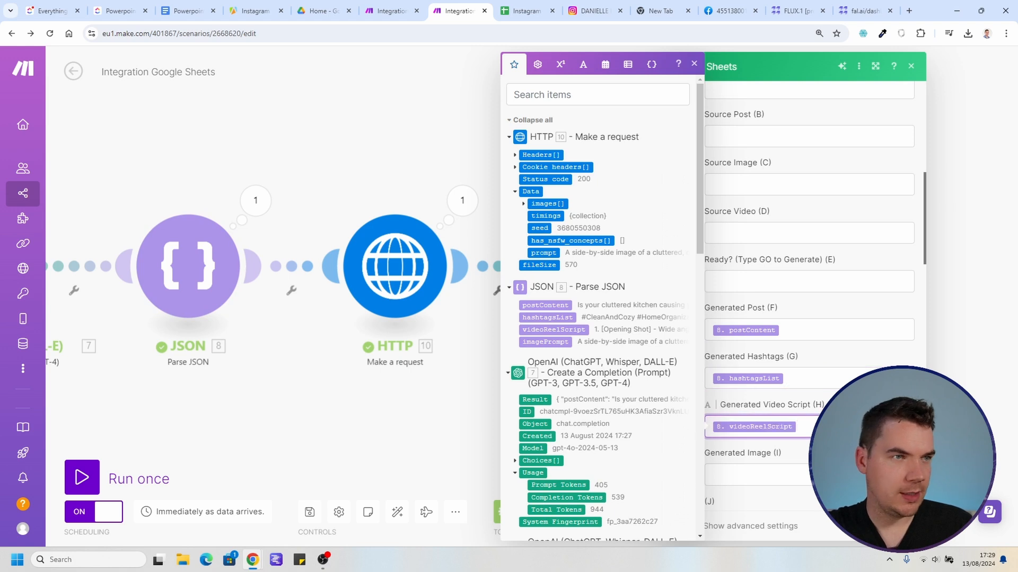
Step: Fill Generated Image with an =IMAGE("") formula around the HTTP images url and save the Update a Row module
scroll(768, 443, down, 1)
click(742, 424)
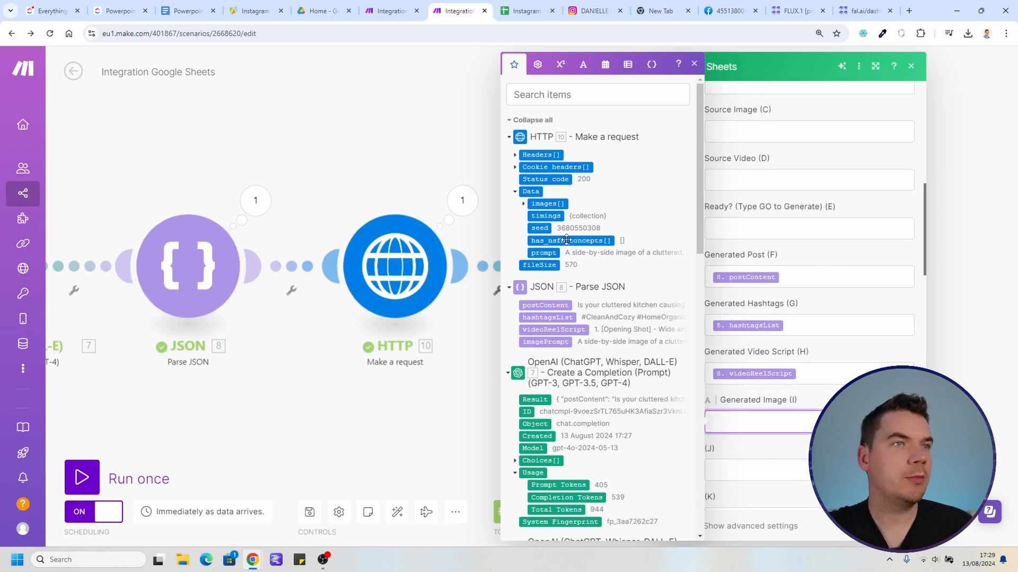
click(523, 203)
click(545, 215)
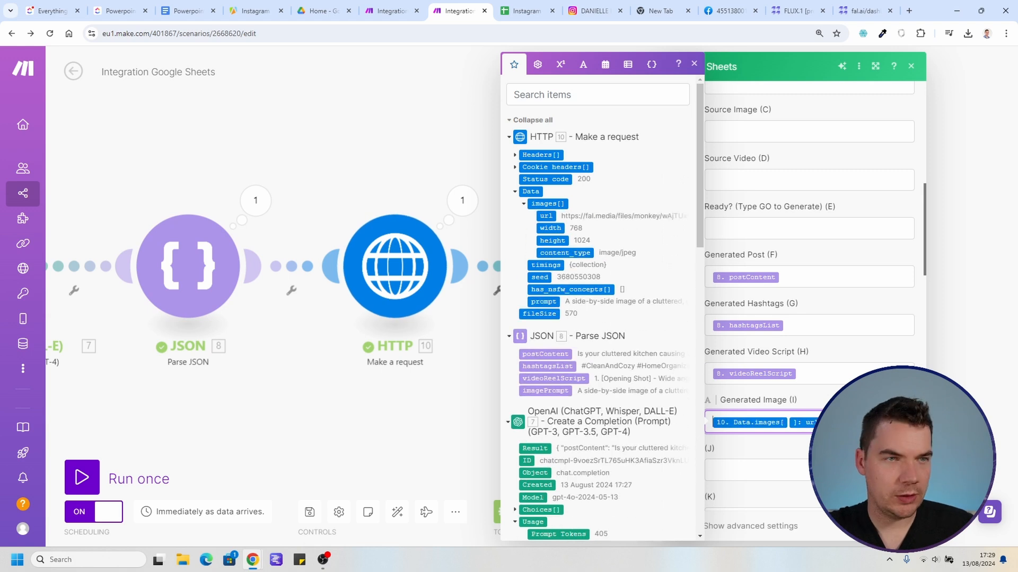
text(=IMAGE(")
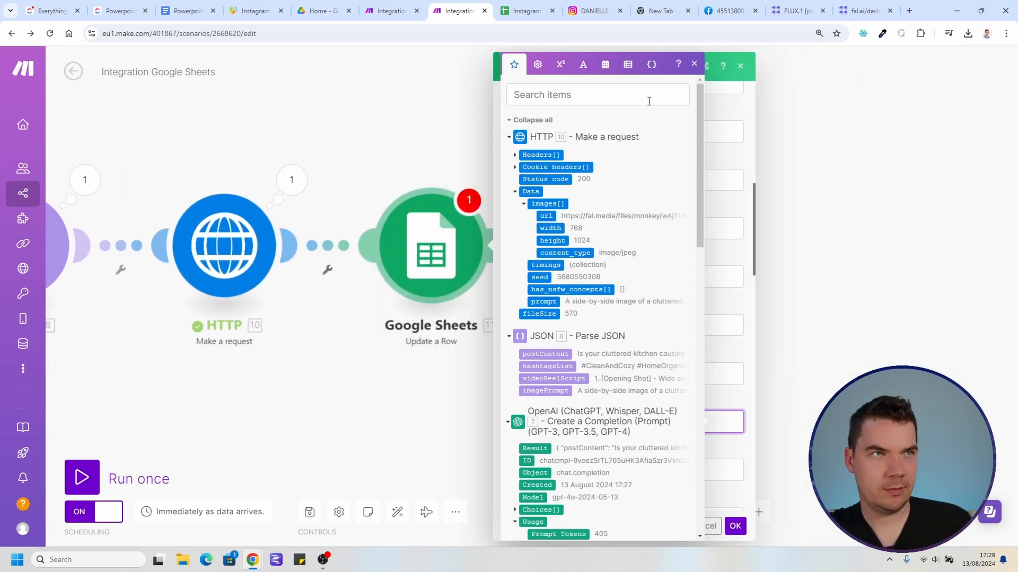
click(718, 422)
text("))
click(734, 526)
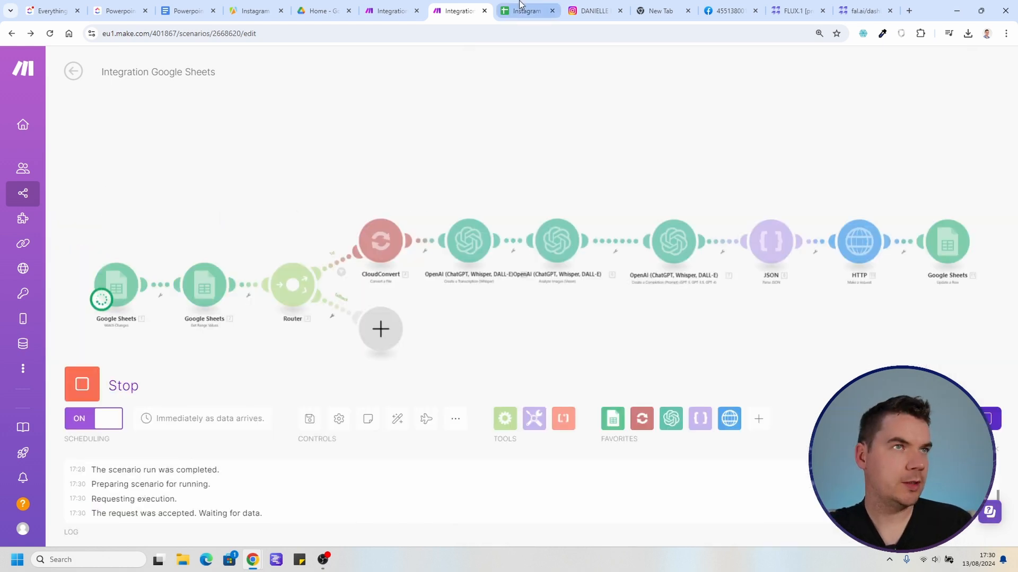
Step: Switch to the Instagram Reels spreadsheet and widen the Generated Image and Generated Video Script columns on the Your Generated Content sheet
click(520, 9)
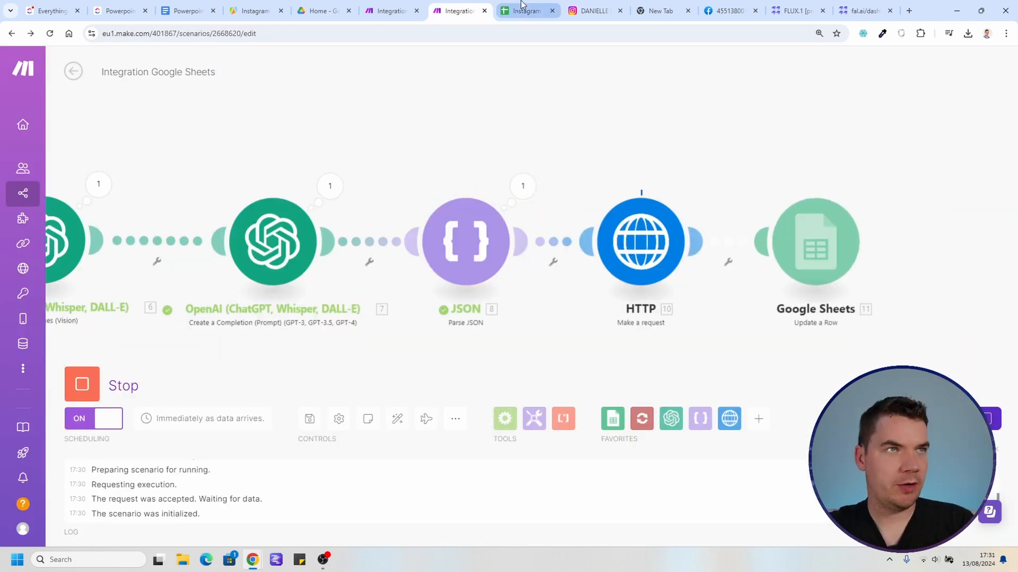
click(521, 4)
click(671, 332)
click(776, 337)
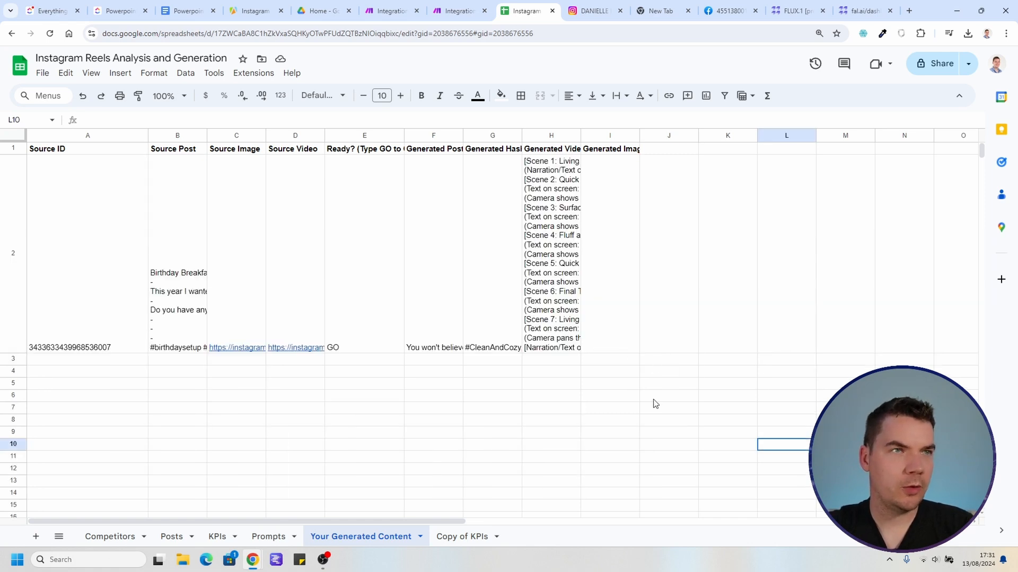
drag(639, 136, 751, 136)
drag(580, 136, 618, 136)
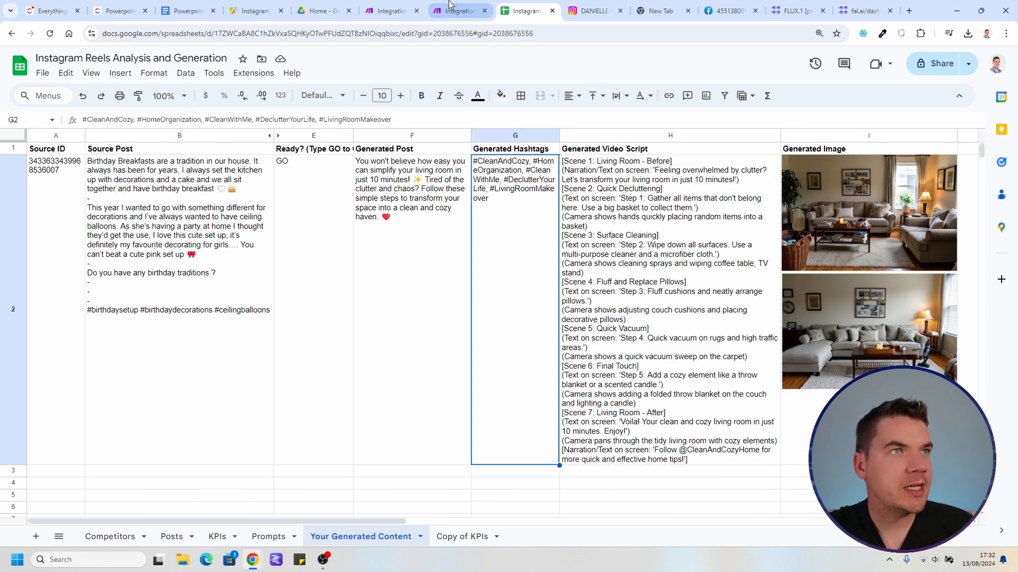
Step: Switch to the Make scenario and add a second message with the User role to the OpenAI chat completion module
key(ctrl+shift+Tab)
scroll(591, 228, up, 3)
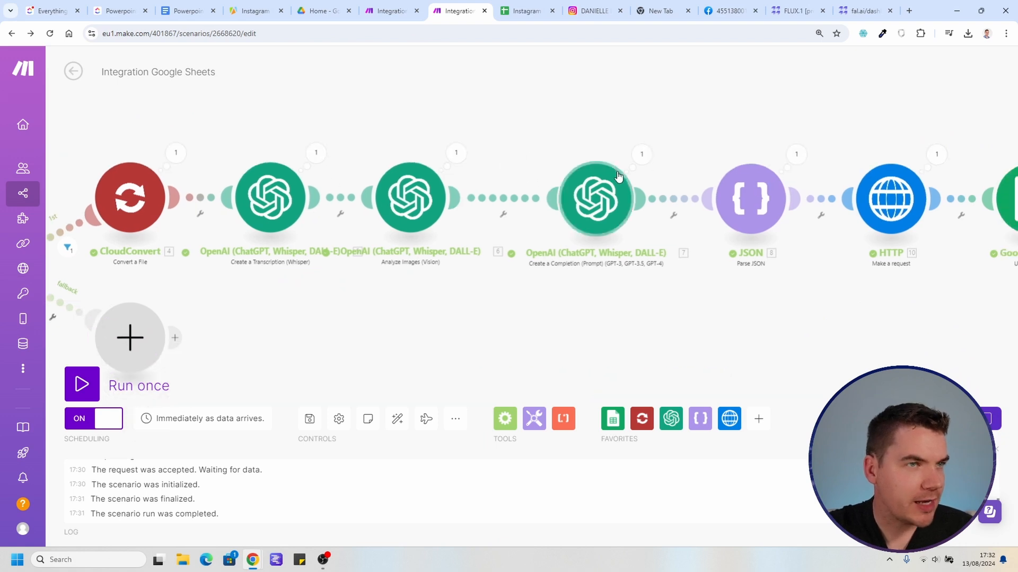
click(591, 197)
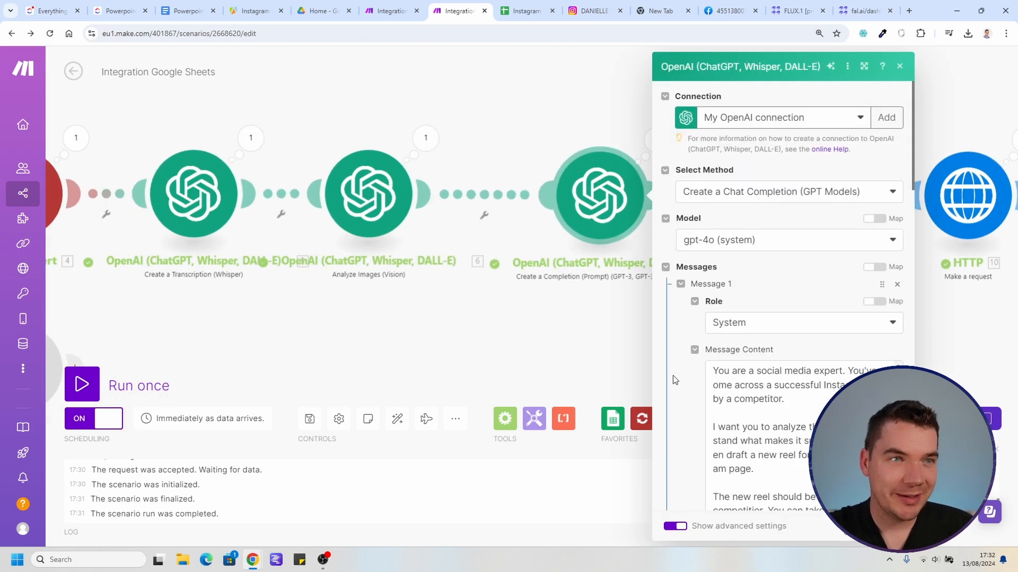
scroll(674, 383, down, 2)
scroll(689, 297, down, 3)
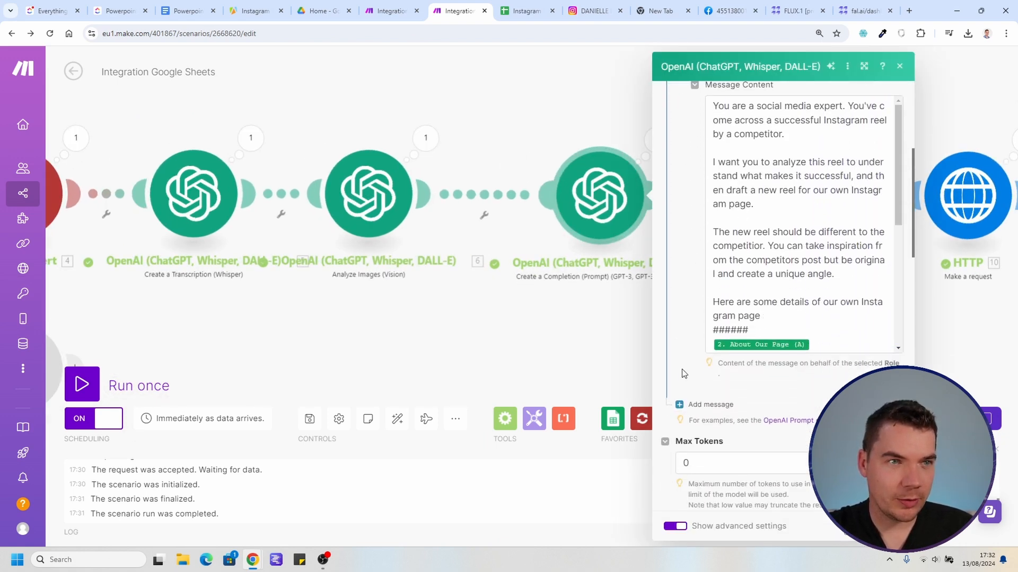
click(697, 406)
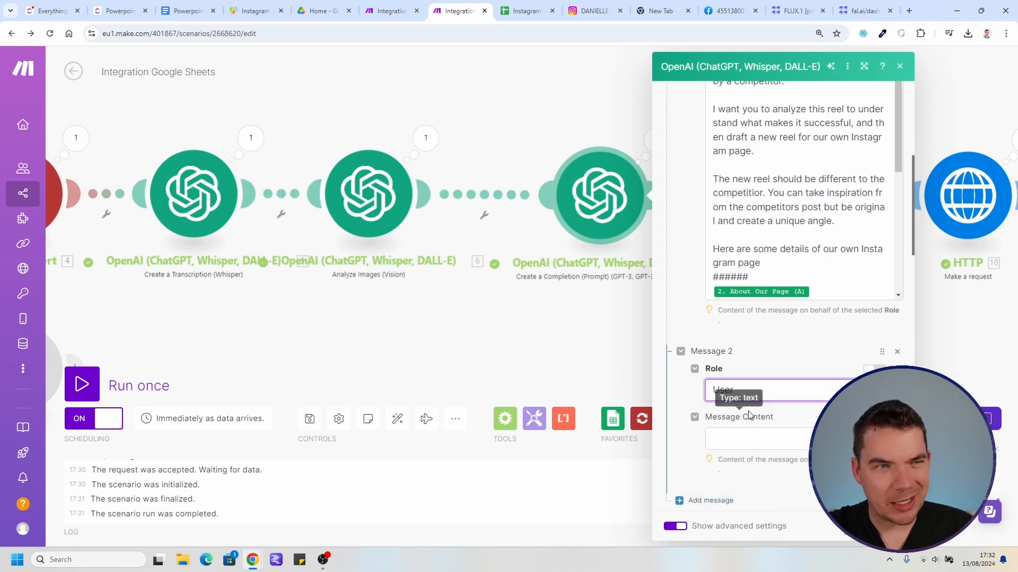
click(761, 432)
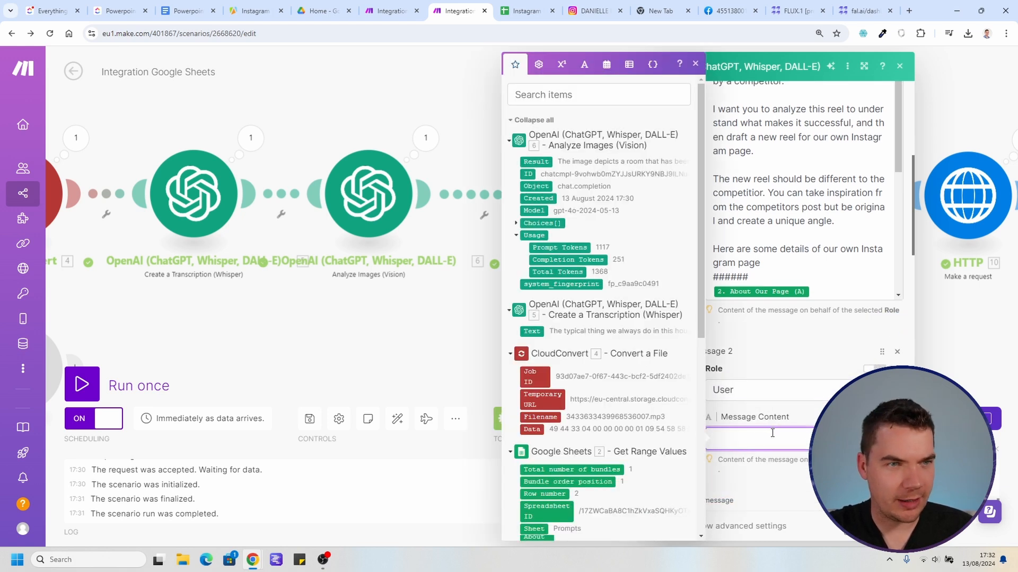
scroll(761, 436, down, 1)
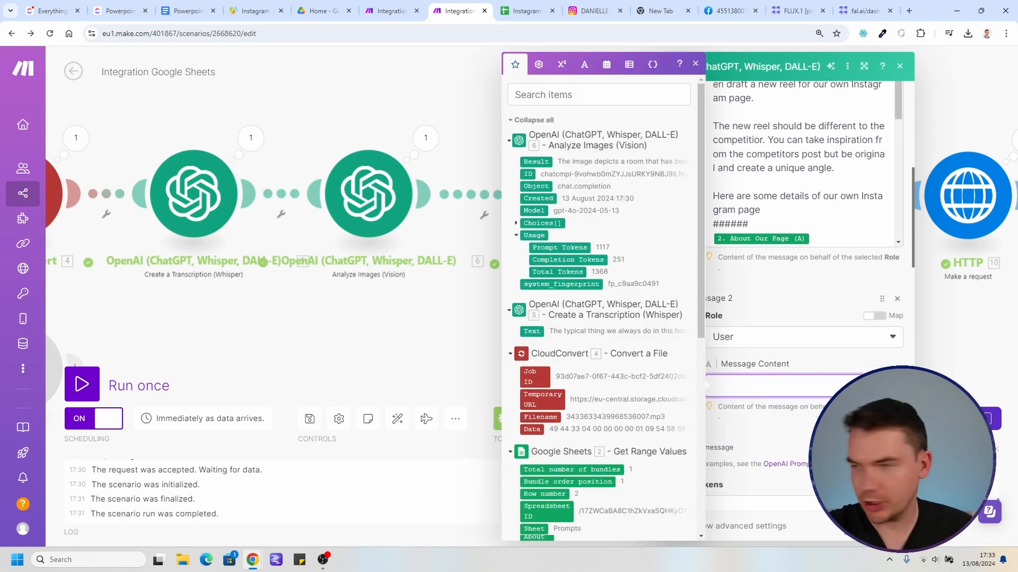
Step: Add a POST heading framed by ###### lines to Message 2 and map Watch Changes' row value B beneath it
text(###### POST ######)
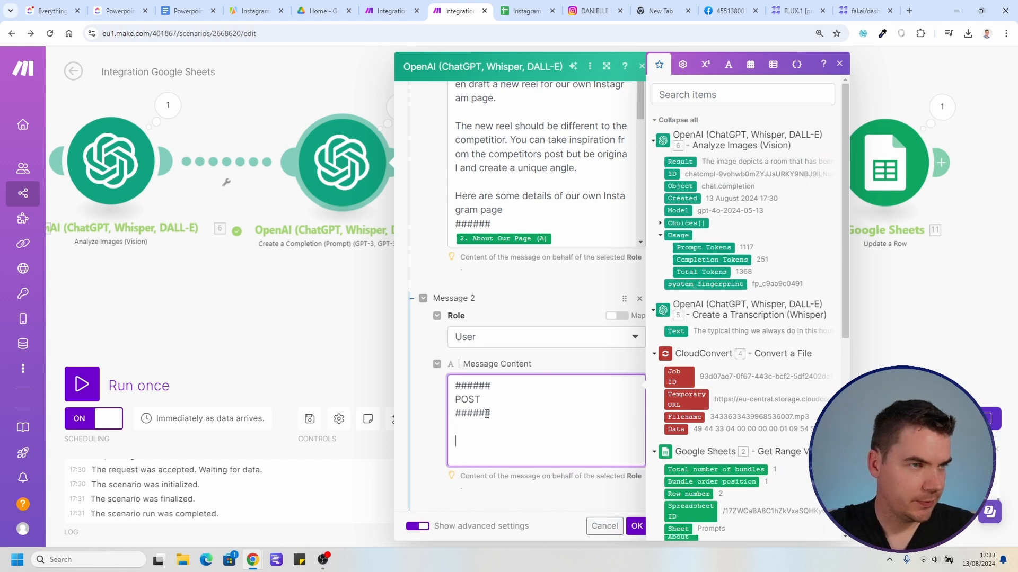
scroll(710, 329, down, 6)
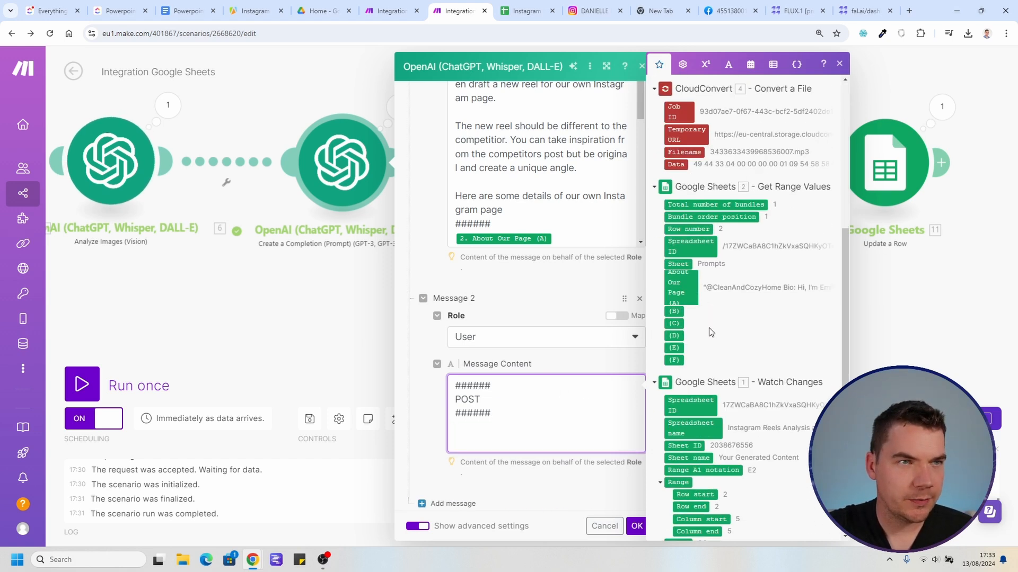
click(661, 515)
scroll(724, 259, down, 6)
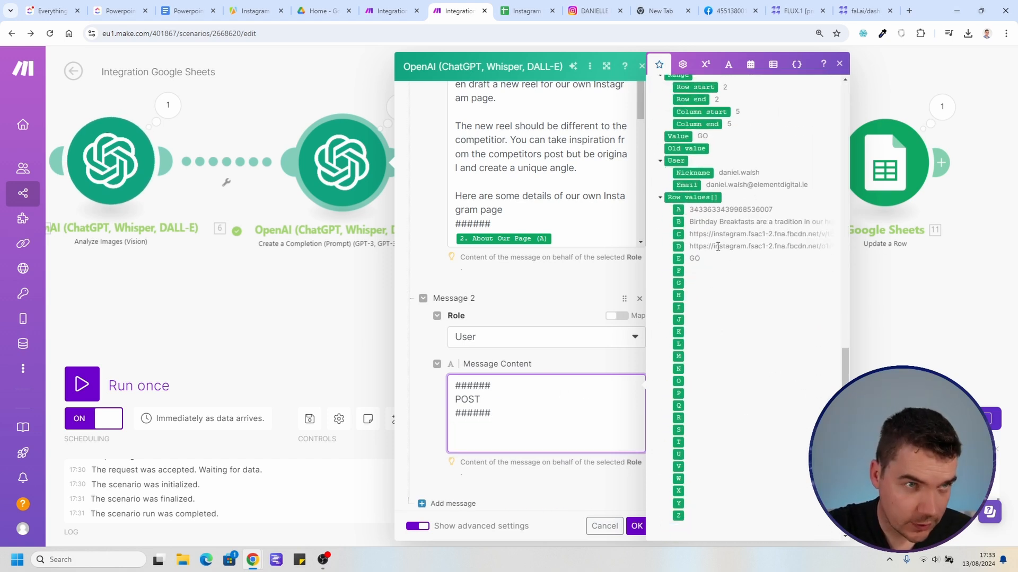
click(689, 222)
key(Return)
key(Return)
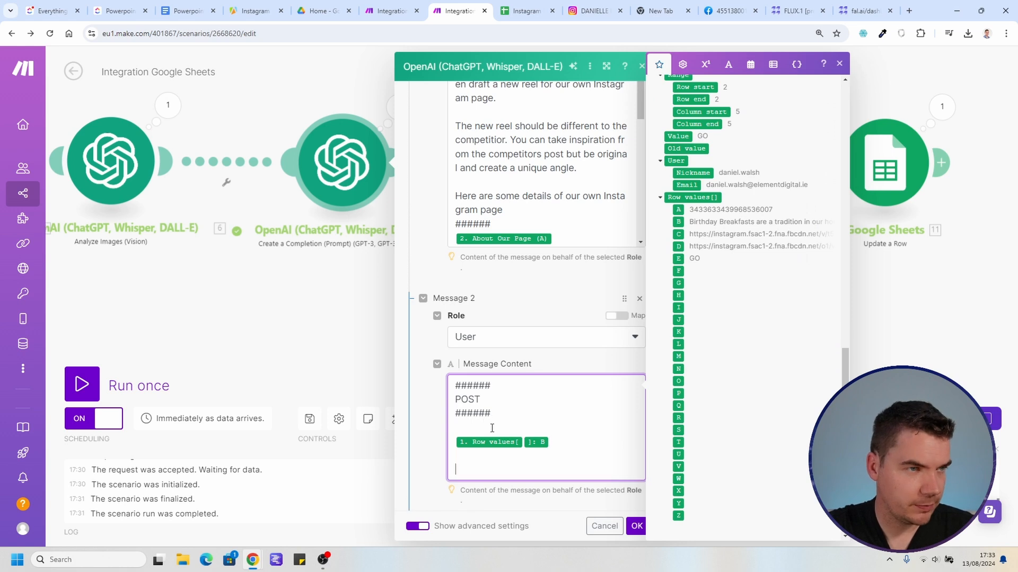
Step: Add an IMAGE THUMBNAIL DESC heading framed by ###### lines to Message 2 and map the Analyze Images Result beneath it
text(###### IMAGE THUMBNAIL DESC ######)
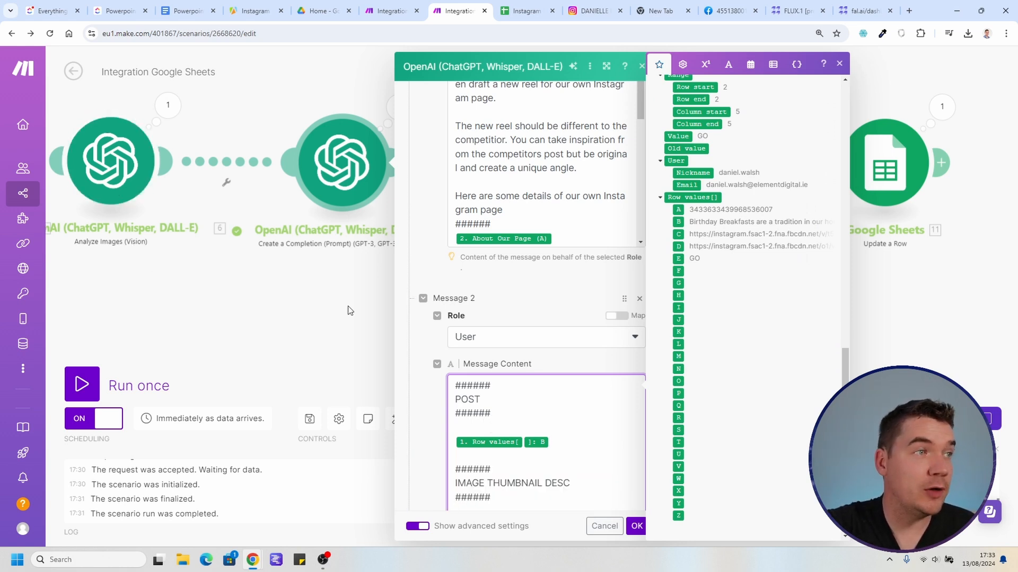
scroll(767, 298, up, 10)
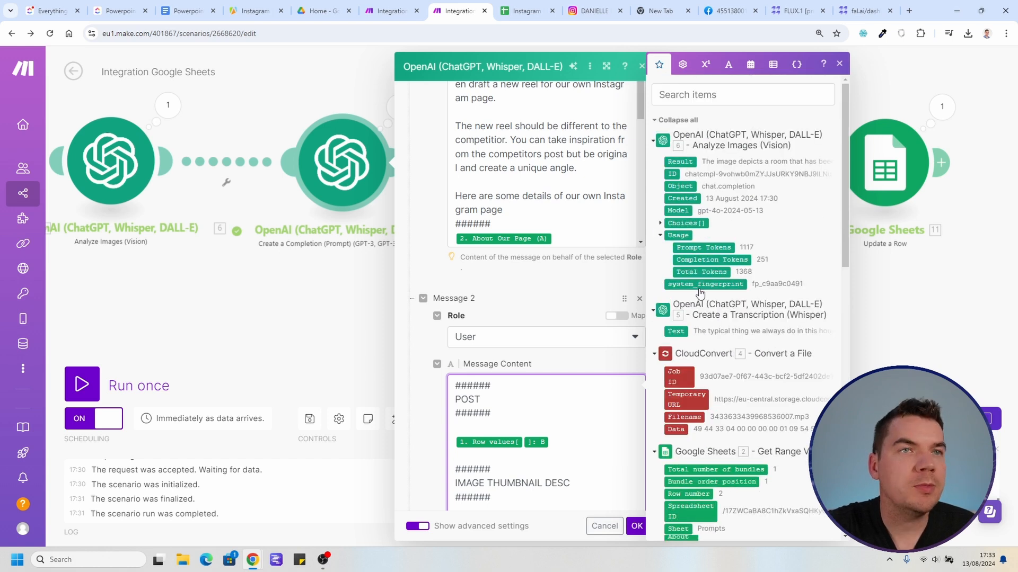
scroll(568, 420, down, 3)
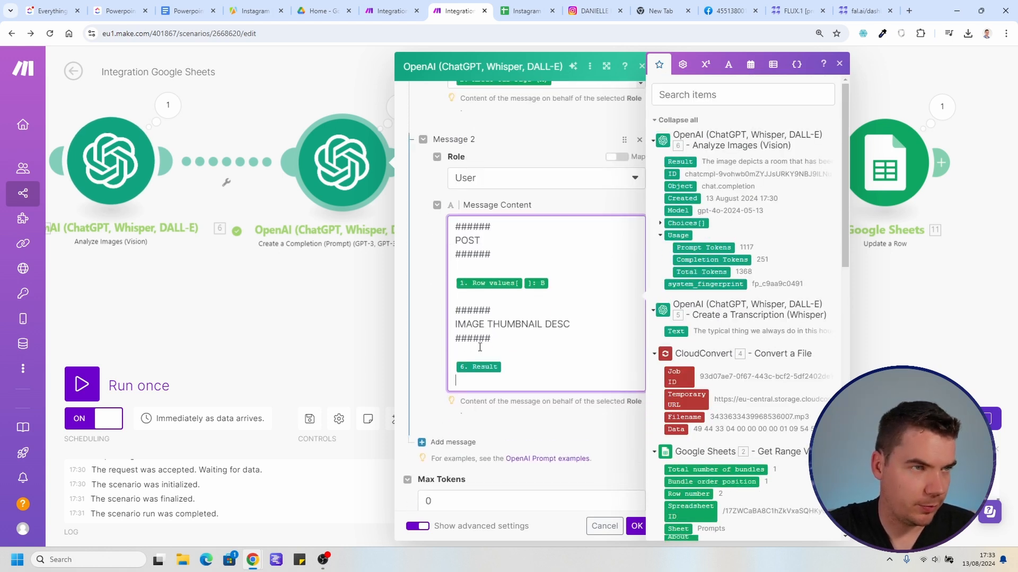
Step: Add a VIDEO TRANSCRIPT heading framed by ###### lines, map the Whisper transcription Text beneath it, and save the OpenAI module
text(###### POST ######)
double_click(470, 381)
text(VIDEO TRANSCRIPT)
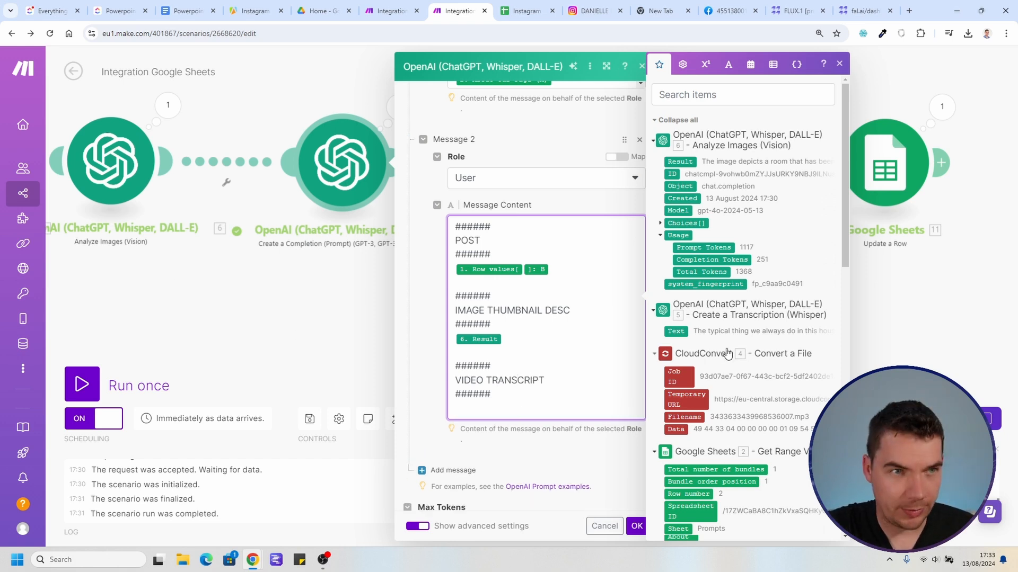
click(698, 331)
scroll(597, 495, down, 2)
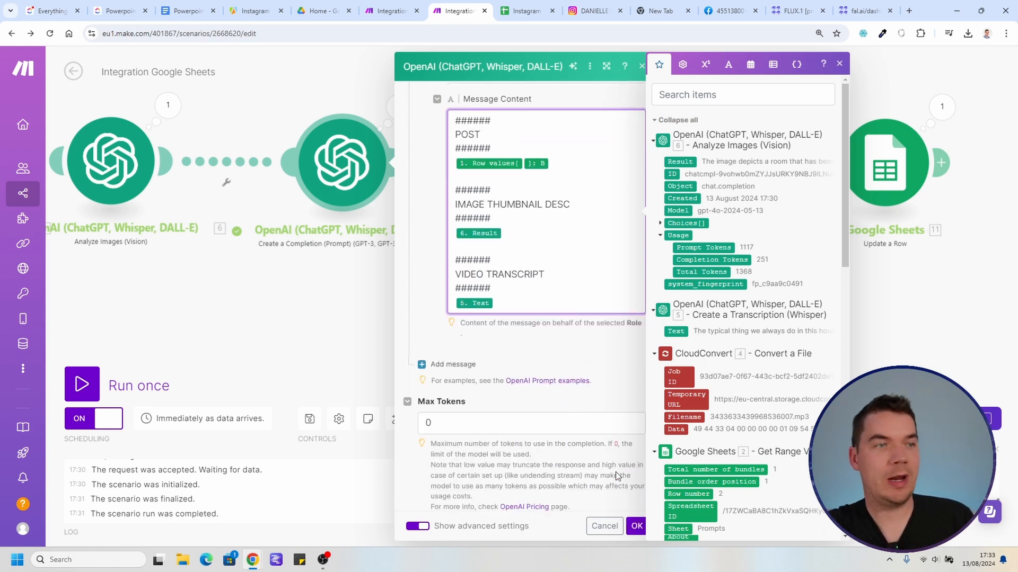
click(636, 526)
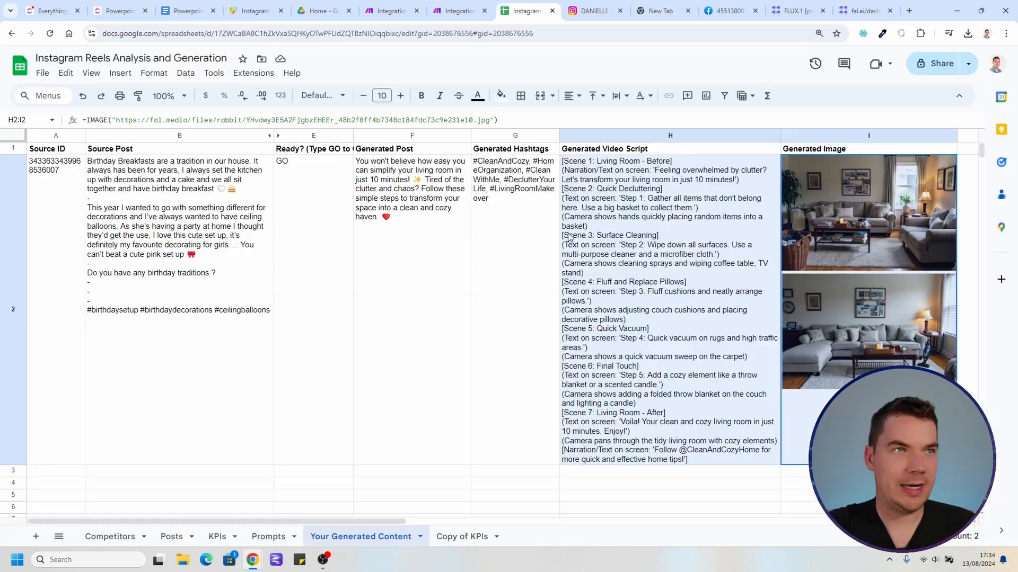
Step: Examine the output written to row 2 of the Your Generated Content sheet, from the generated image back to the Source ID
drag(568, 237, 424, 268)
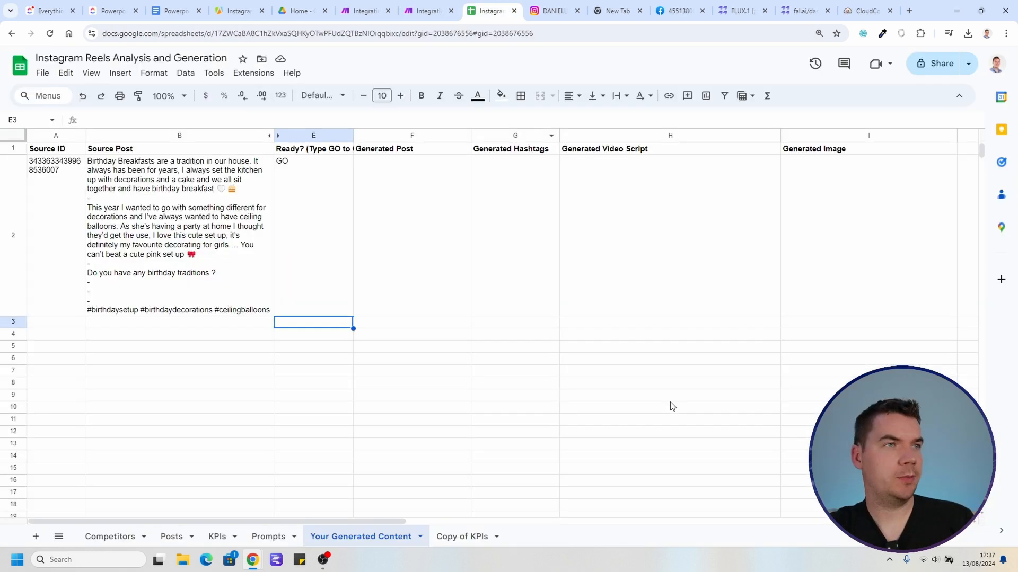
click(670, 399)
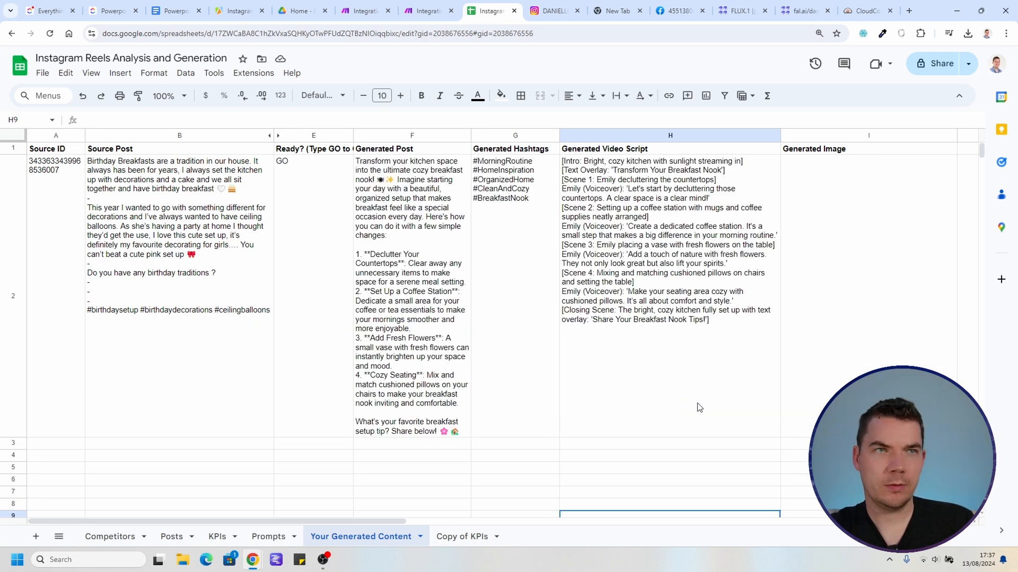
click(886, 300)
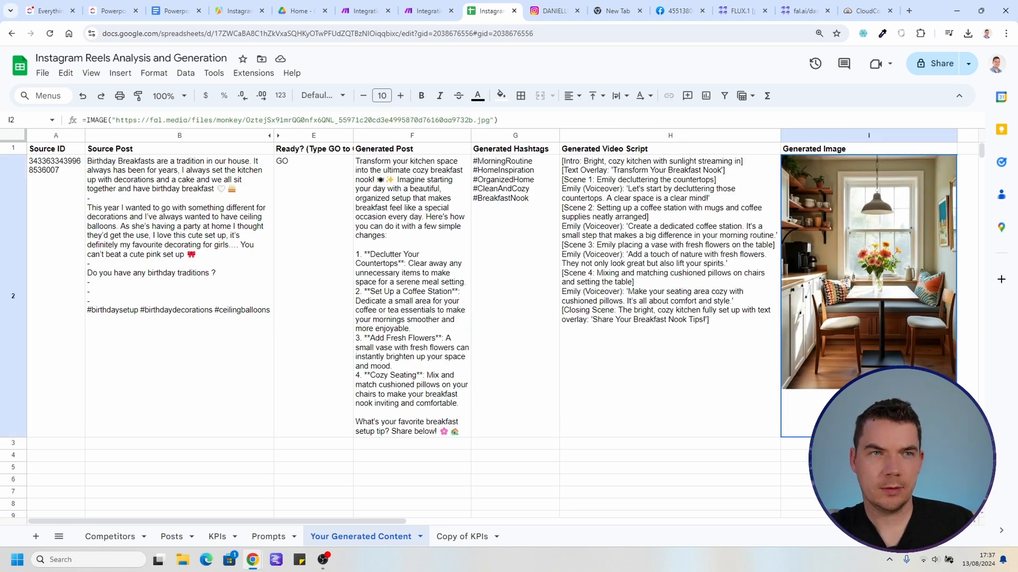
scroll(596, 351, right, 1)
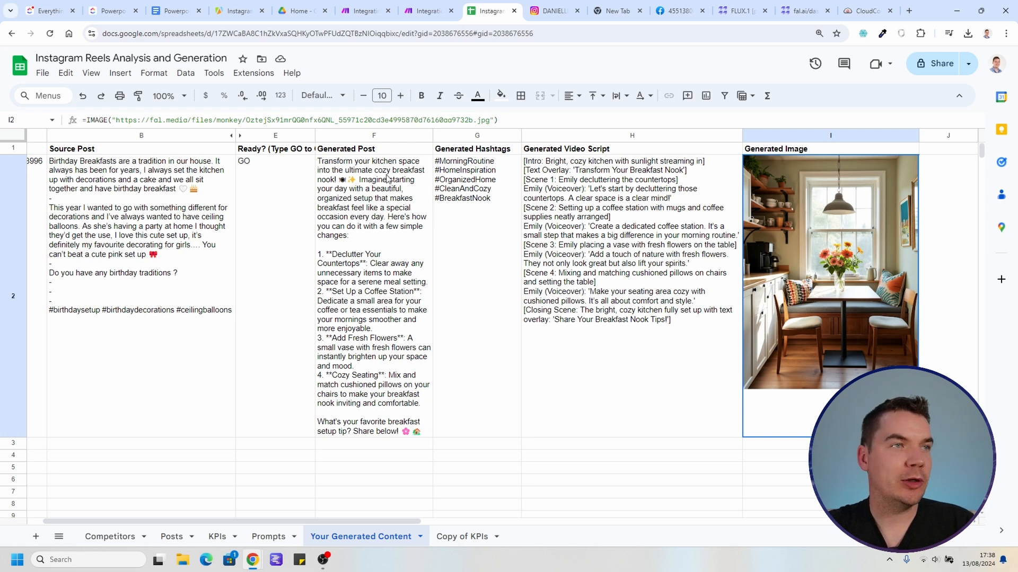
key(Left)
key(Left)
key(Left)
key(Left)
key(Left)
key(Left)
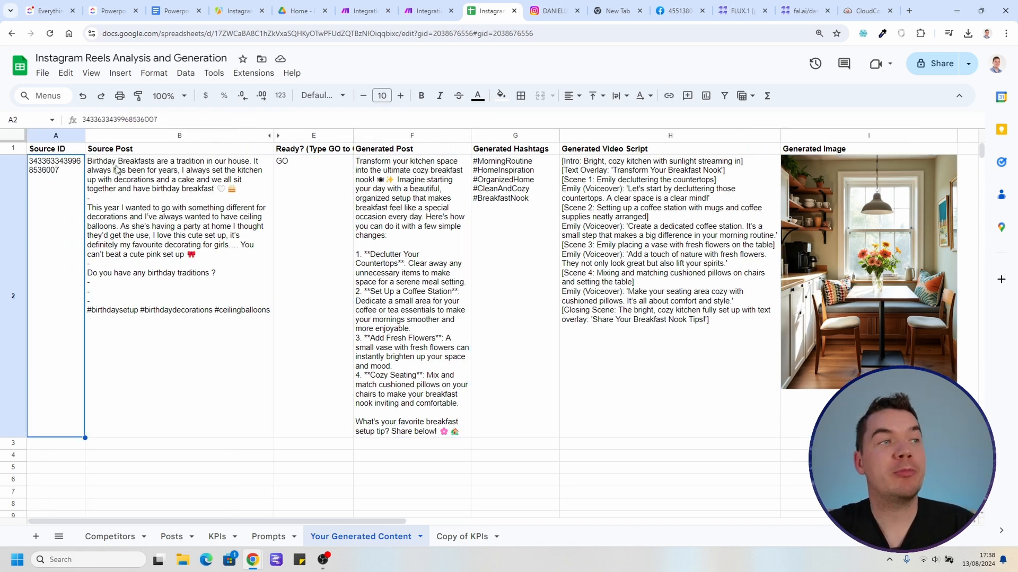
Step: Compare the Source Post in row 2 with the generated post, hashtags, video script and image
click(152, 172)
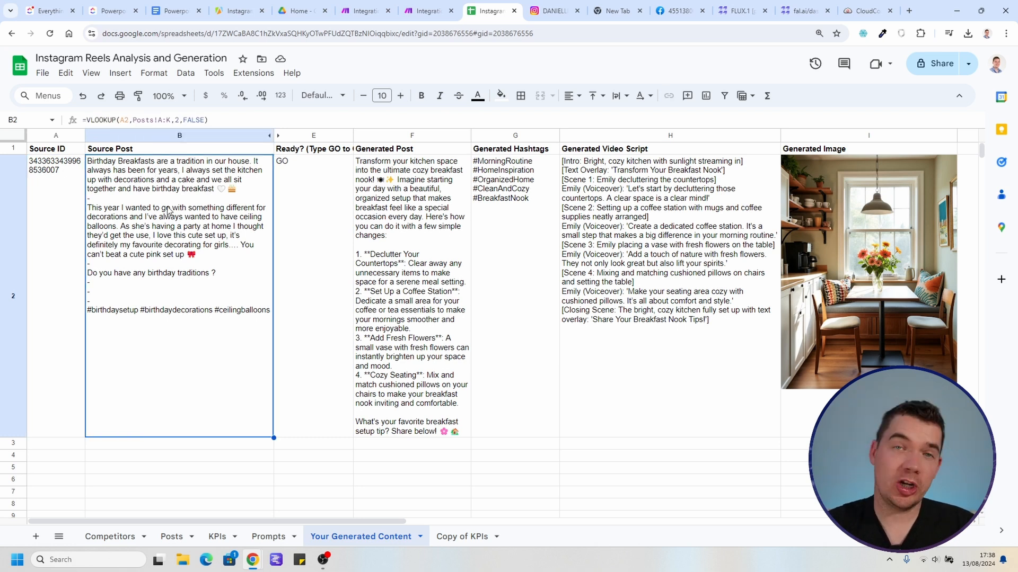
click(411, 177)
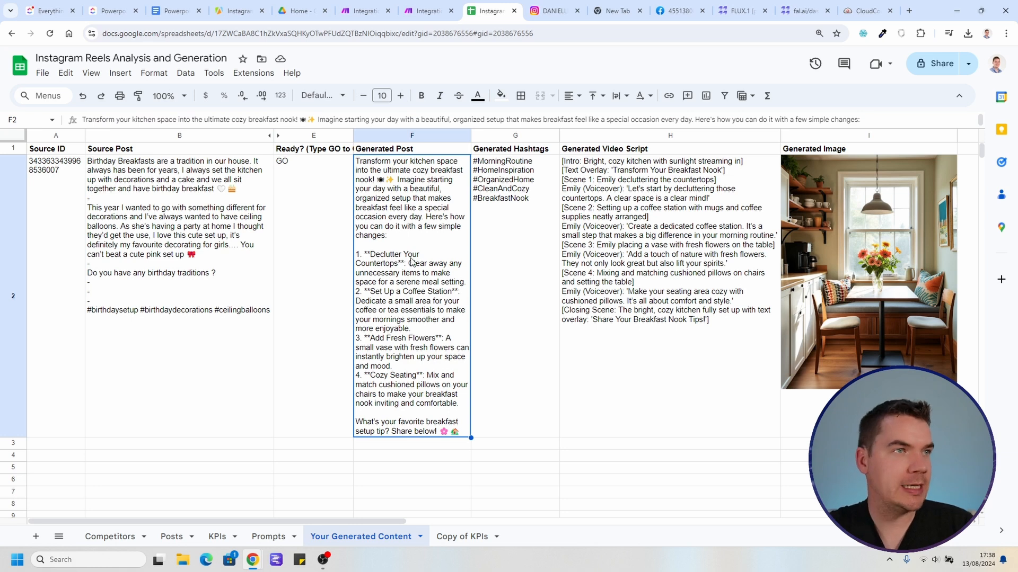
click(517, 228)
click(615, 185)
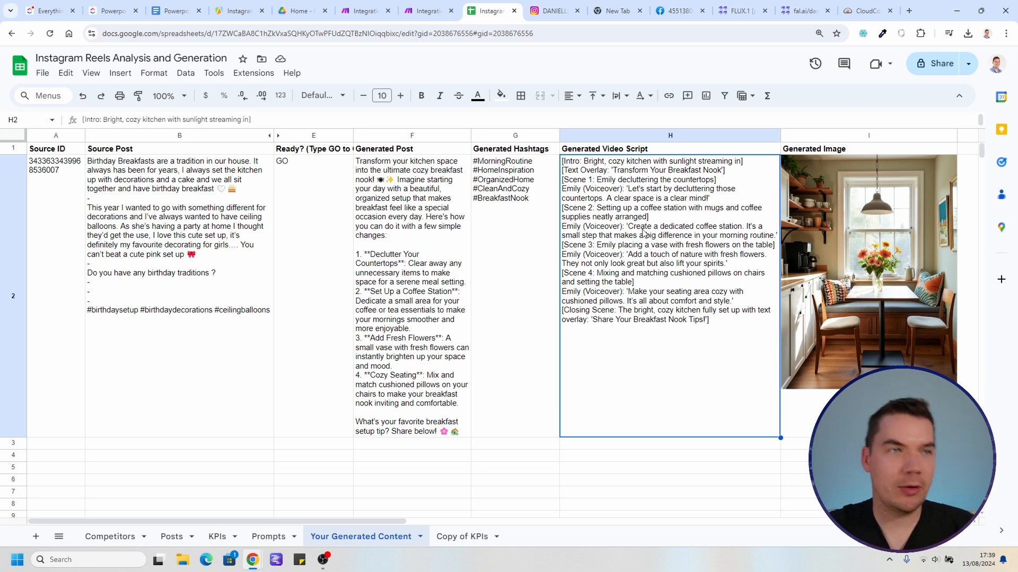
key(Right)
key(Right)
key(Right)
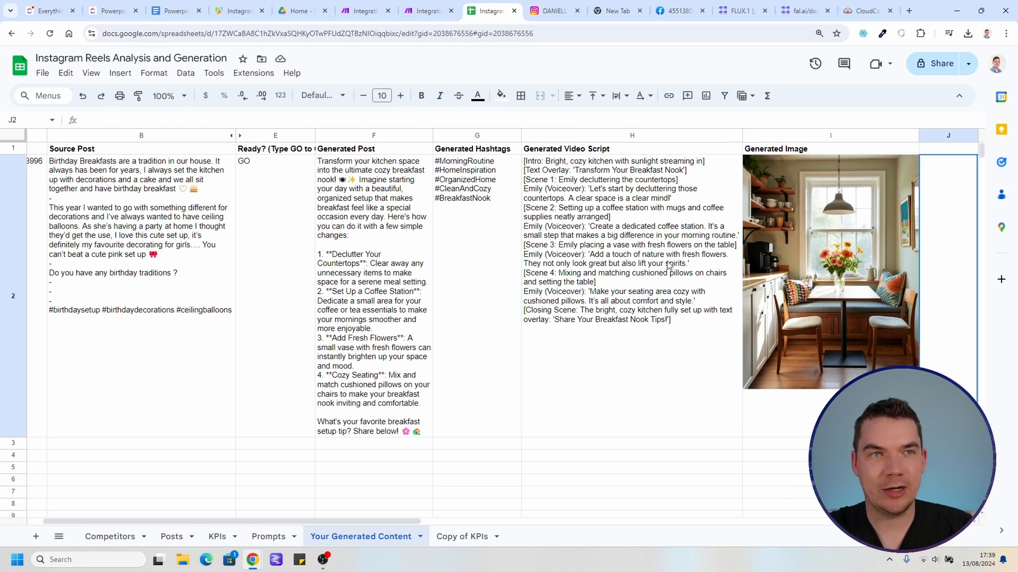
click(760, 251)
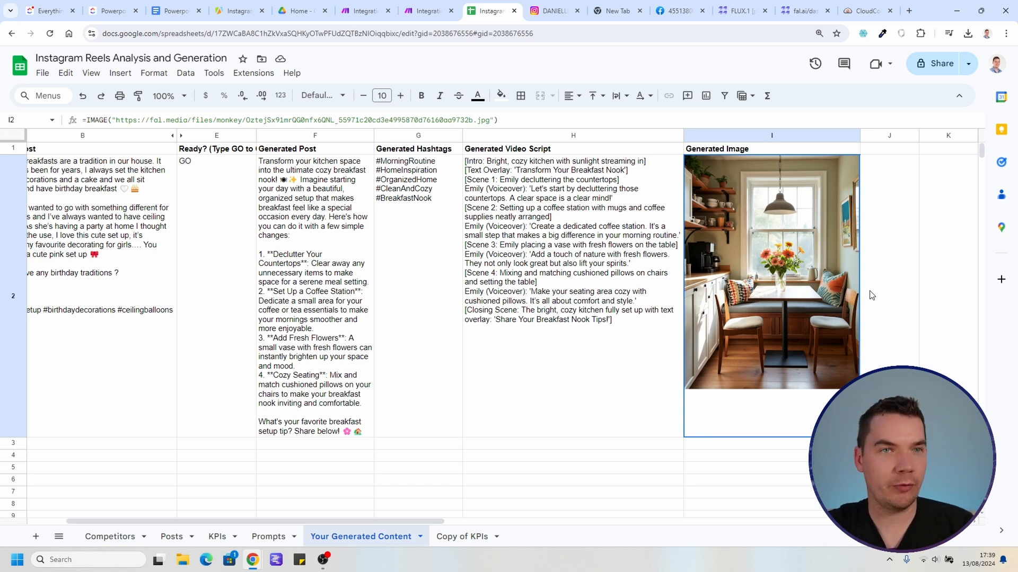
Step: Review the row 2 cells again from Generated Image back through Generated Post to the Source ID
key(Left)
key(Left)
key(Left)
key(Left)
key(Right)
key(Right)
key(Left)
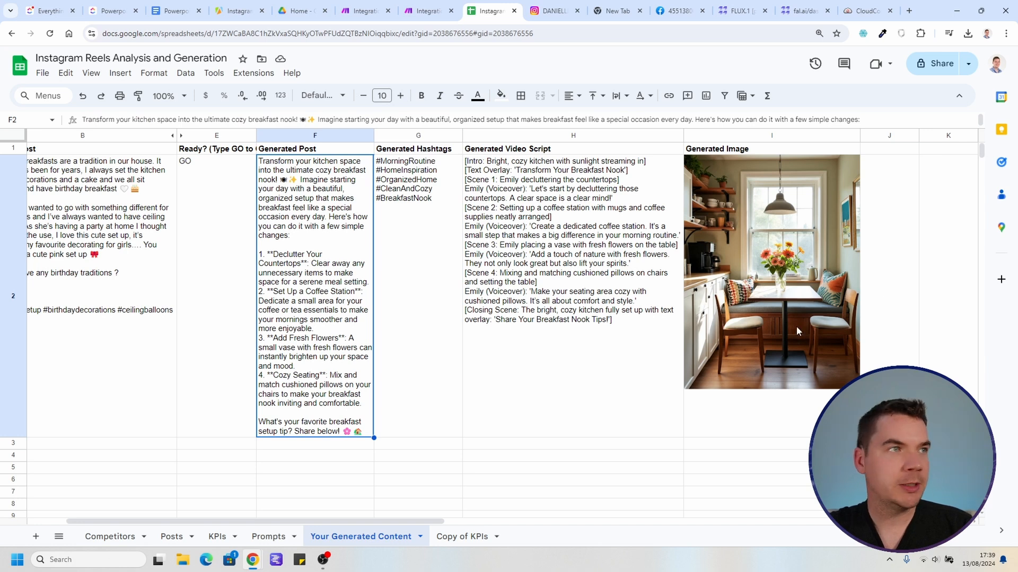
key(Left)
key(Left)
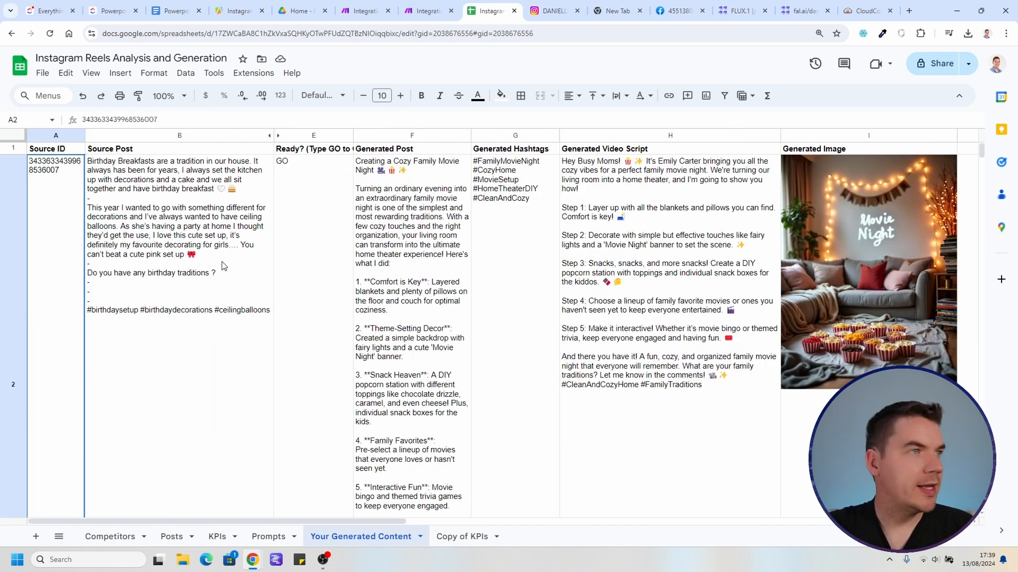
Step: Inspect the movie night result in row 2, checking the Source Post, GO trigger, generated video script and image
click(225, 242)
click(343, 257)
scroll(805, 241, up, 1)
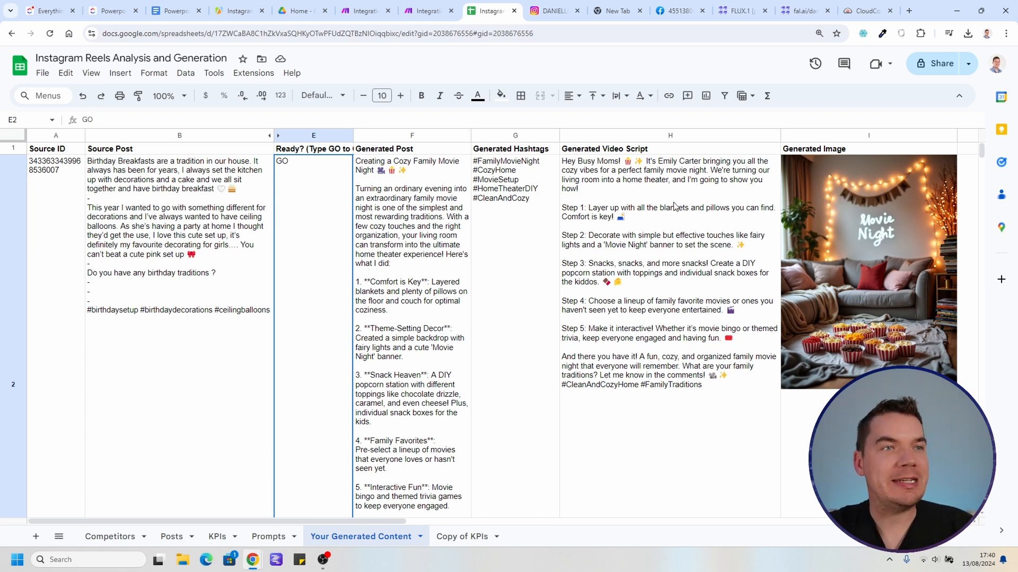
click(718, 241)
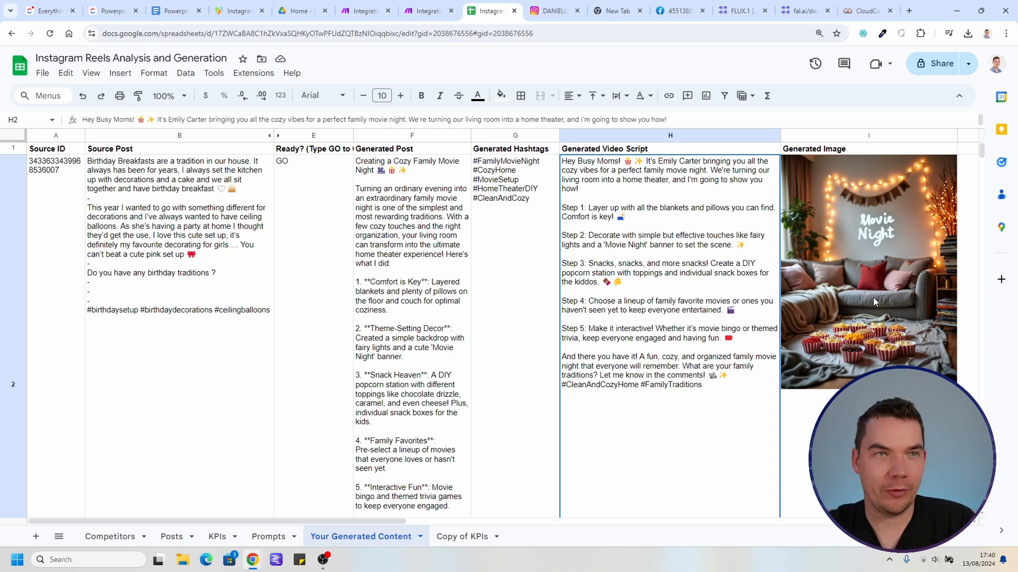
key(Right)
key(Right)
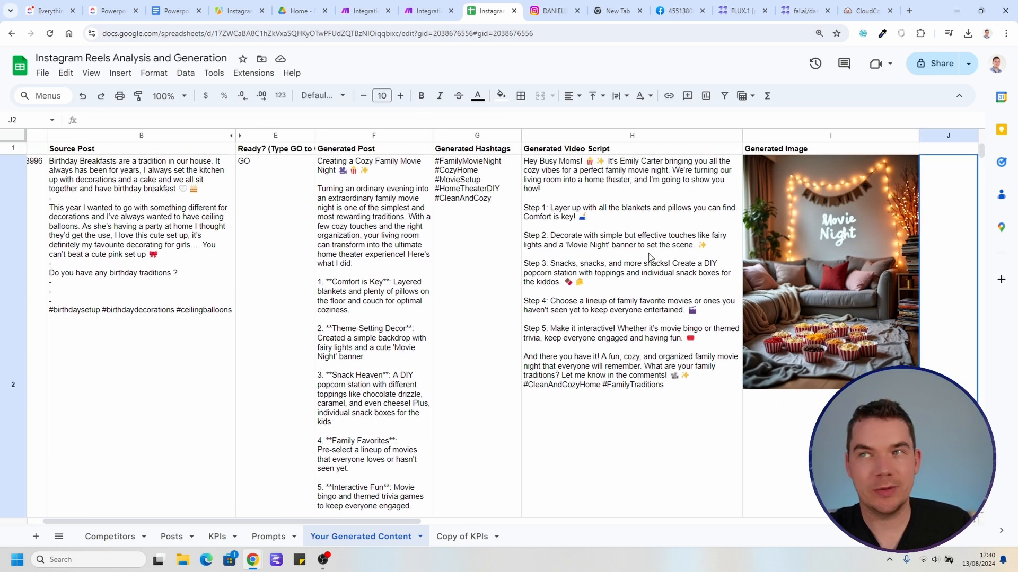
Step: Take a close-up look at the movie night picture in the Generated Image column
key(ctrl+plus)
key(ctrl+plus)
key(ctrl+plus)
key(ctrl+plus)
drag(227, 508, 424, 493)
scroll(466, 414, down, 2)
scroll(470, 396, up, 2)
key(ctrl+minus)
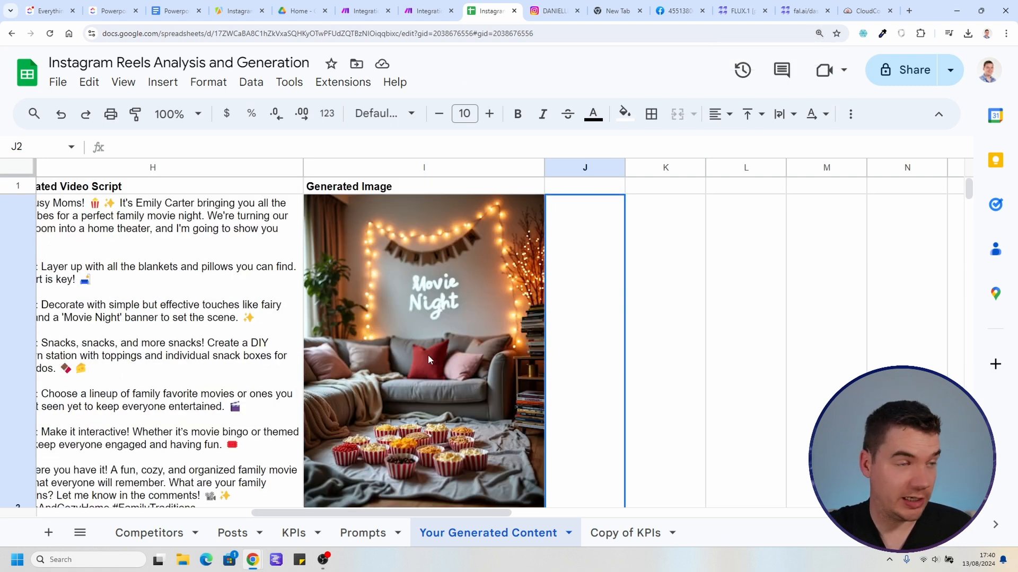
Step: Read the generated family movie night post in row 2 through to its hashtags and return to the headers
key(ctrl+minus)
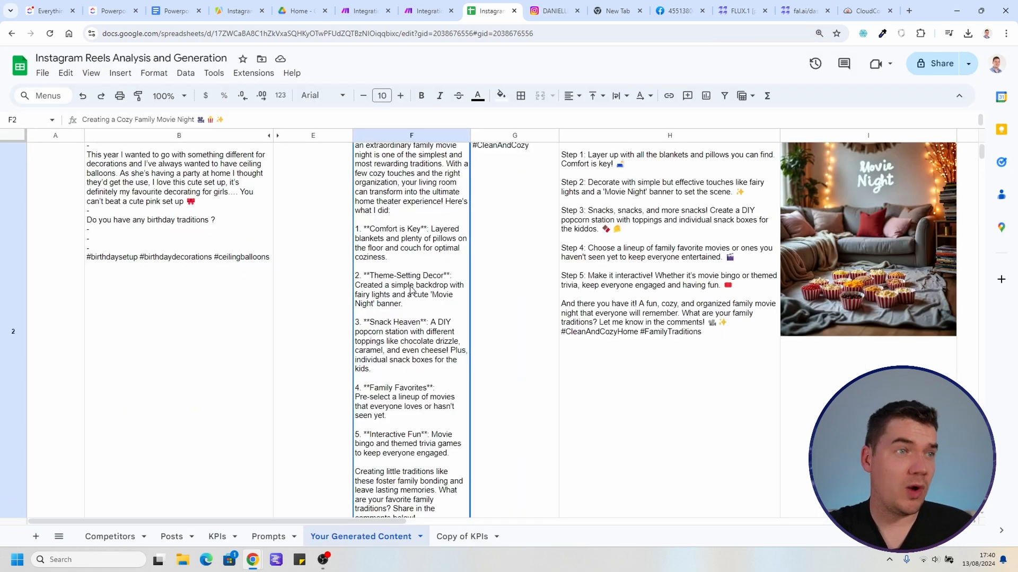
scroll(408, 285, down, 1)
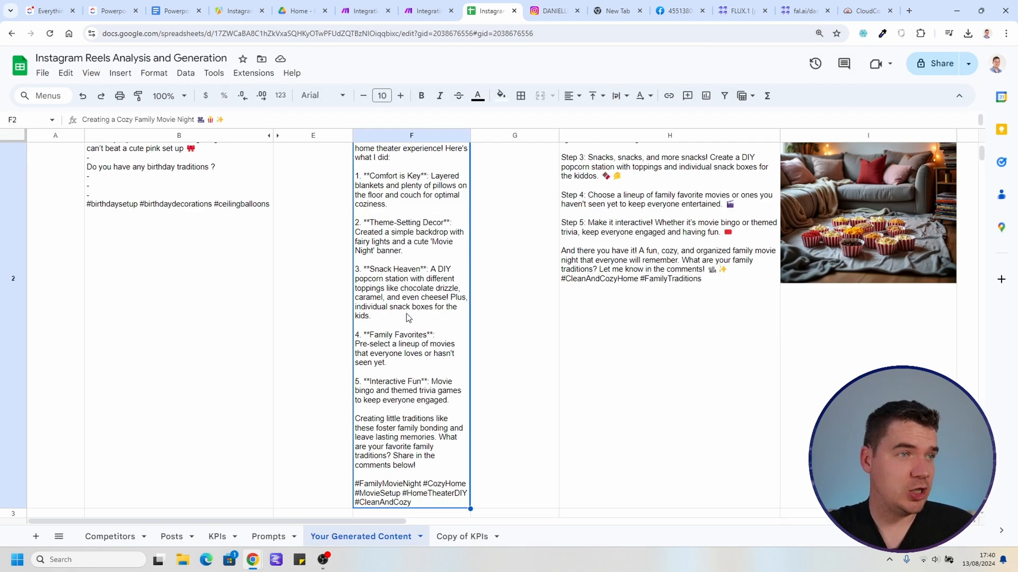
scroll(408, 316, down, 1)
scroll(403, 353, up, 2)
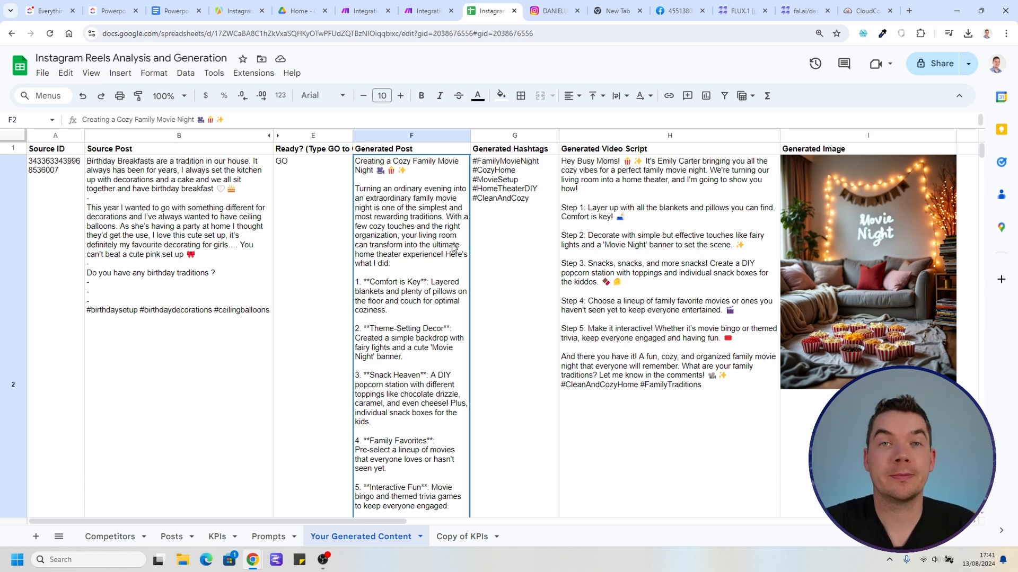
Step: In the Make scenario, copy the modules from Analyze Images through the Google Sheets row update and attach the copies to the router's fallback route
key(ctrl+shift+Tab)
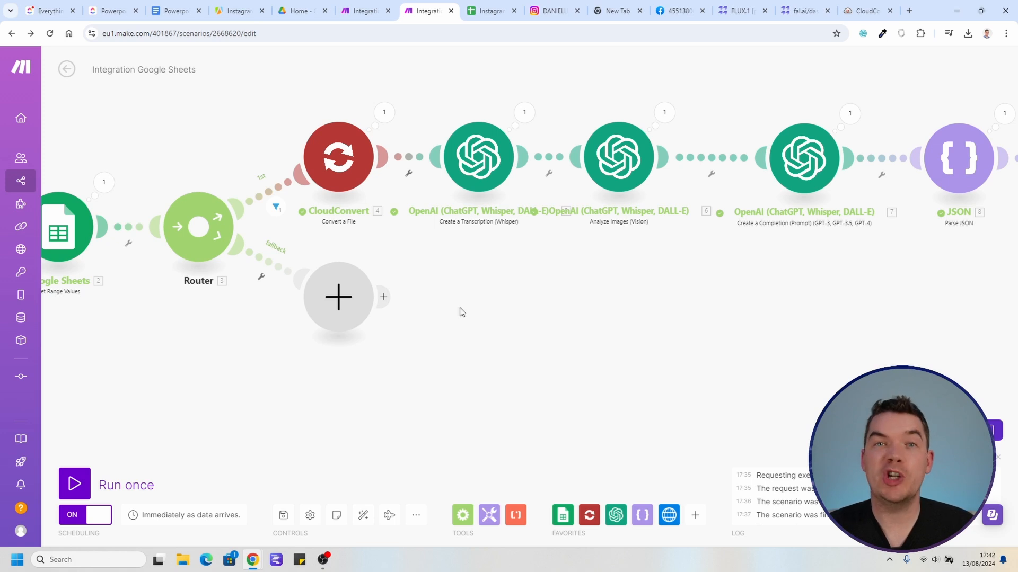
drag(525, 300, 902, 272)
drag(992, 83, 356, 273)
right_click(428, 181)
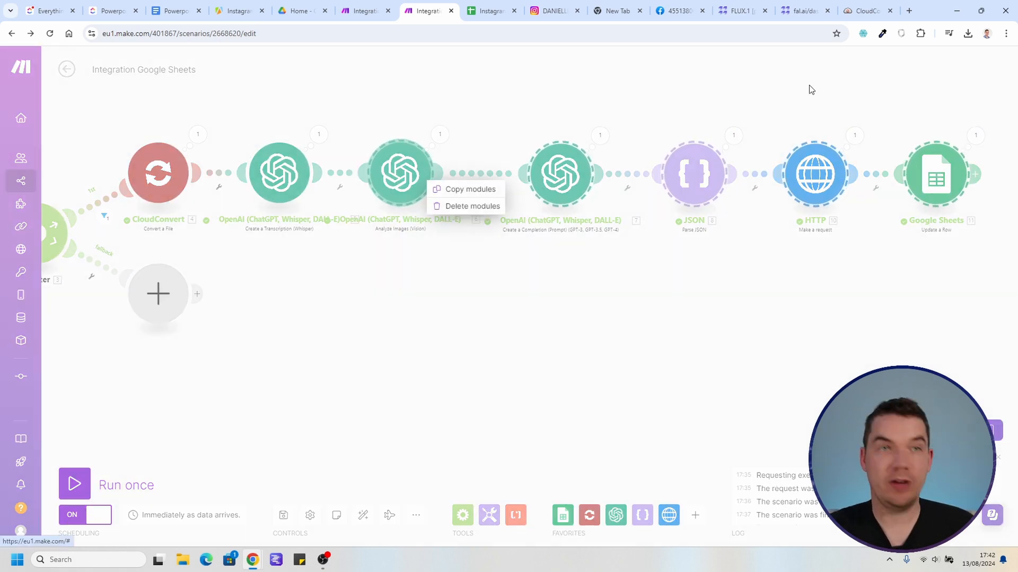
click(462, 191)
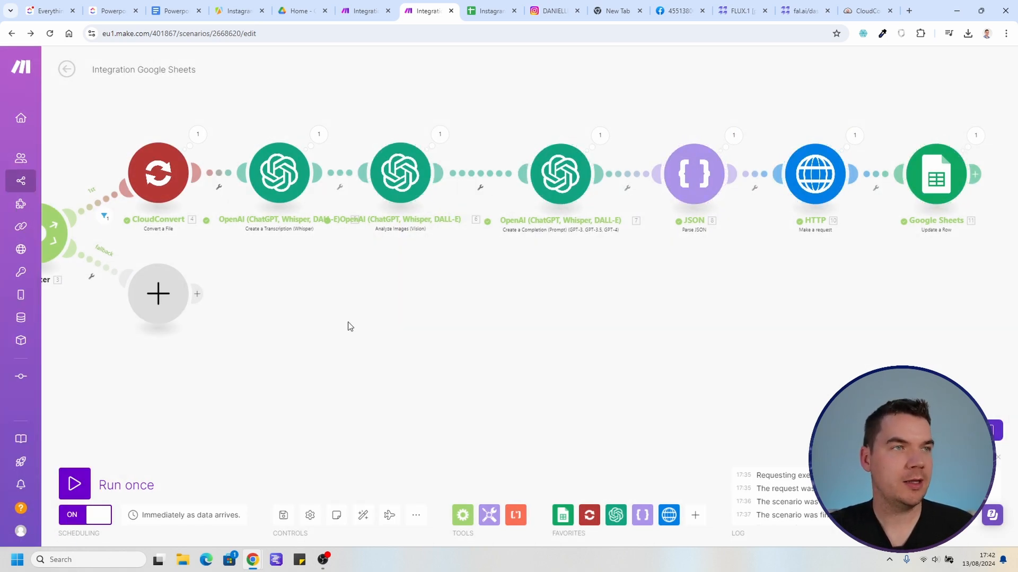
key(ctrl+v)
drag(332, 348, 393, 354)
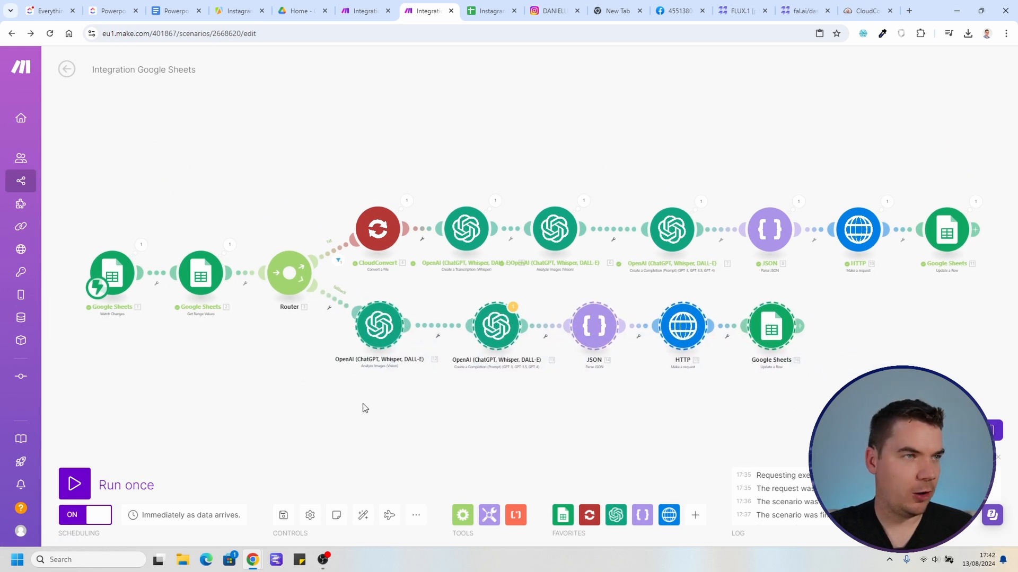
Step: Check the copied Analyze Images module, then change "reel" to "post" in the first paragraph of the copied completion module's system message
scroll(360, 378, up, 3)
click(402, 308)
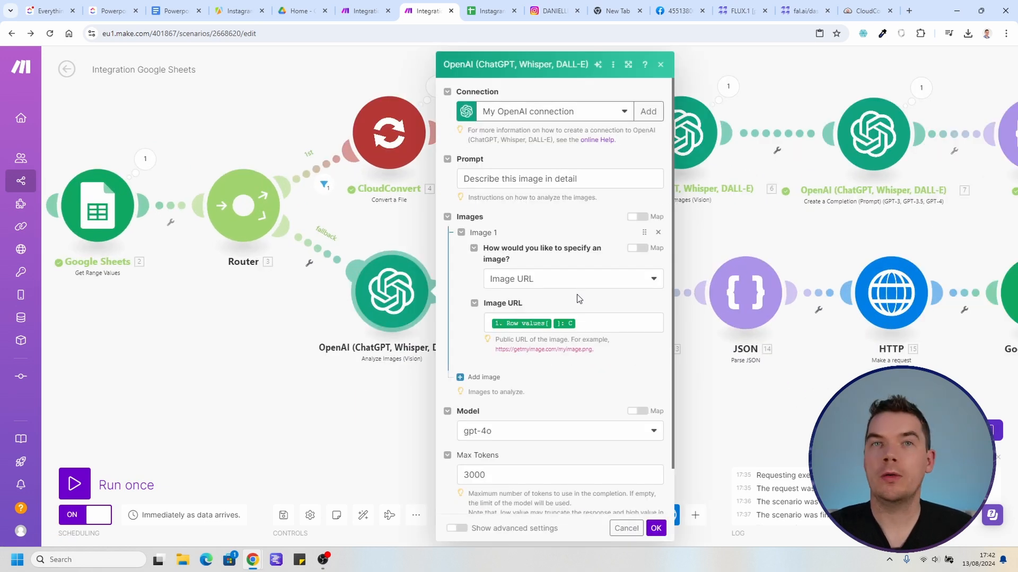
click(577, 294)
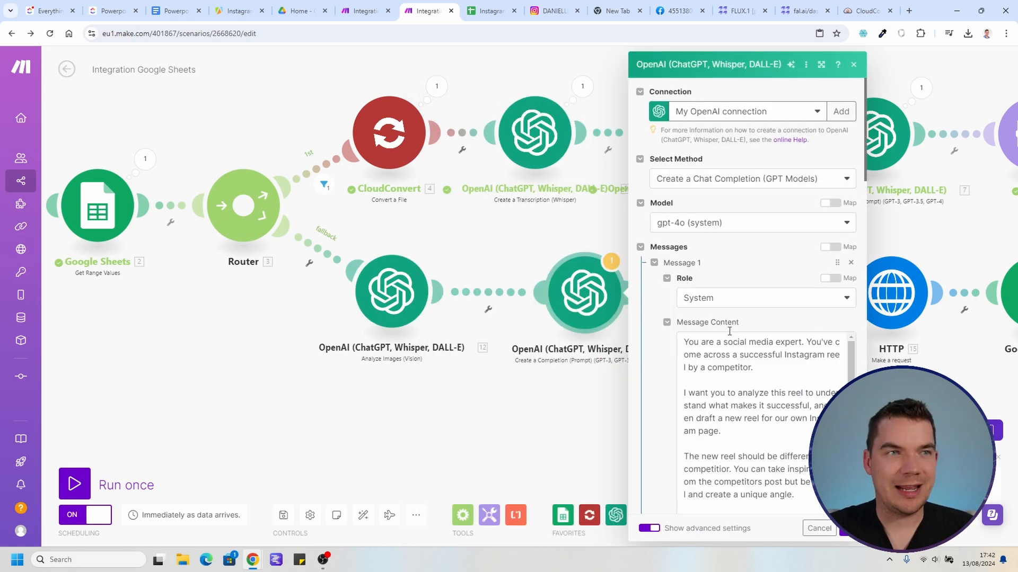
scroll(765, 414, down, 1)
scroll(779, 392, up, 1)
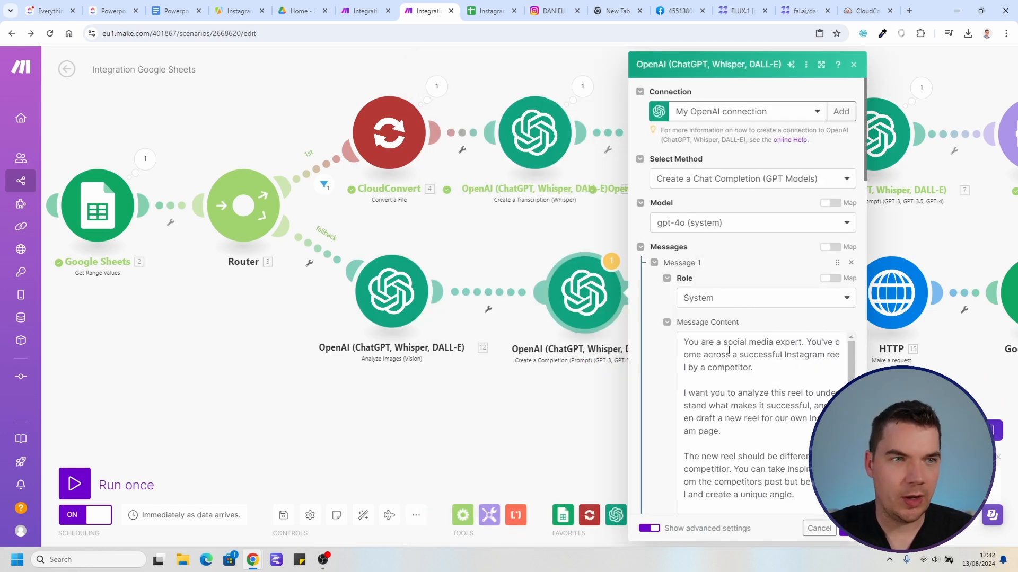
click(832, 355)
double_click(833, 354)
text(post)
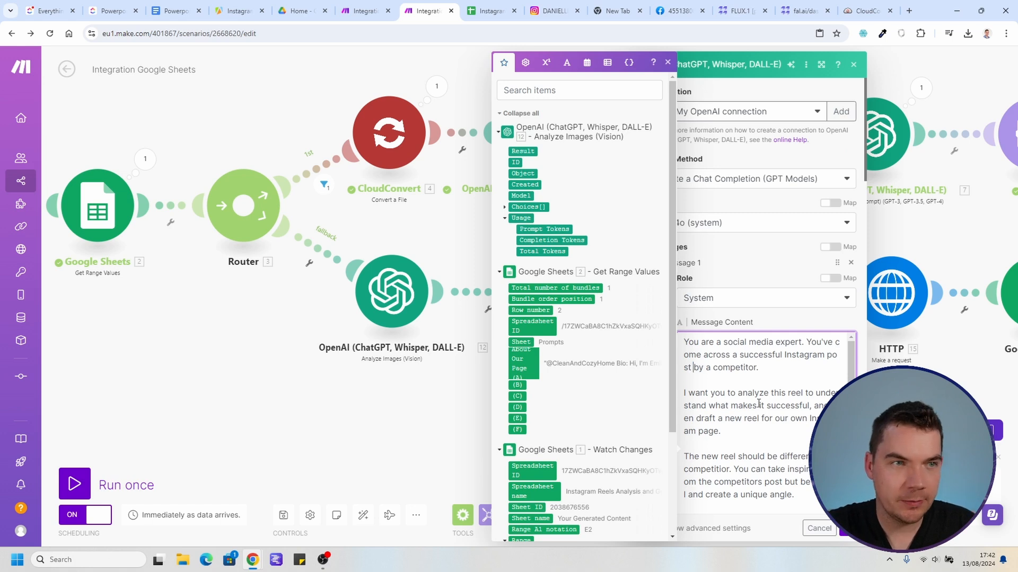
Step: Remove the videoReelScript field from the system message's JSON output format and save the fallback completion module
scroll(735, 386, down, 10)
drag(780, 429, 769, 413)
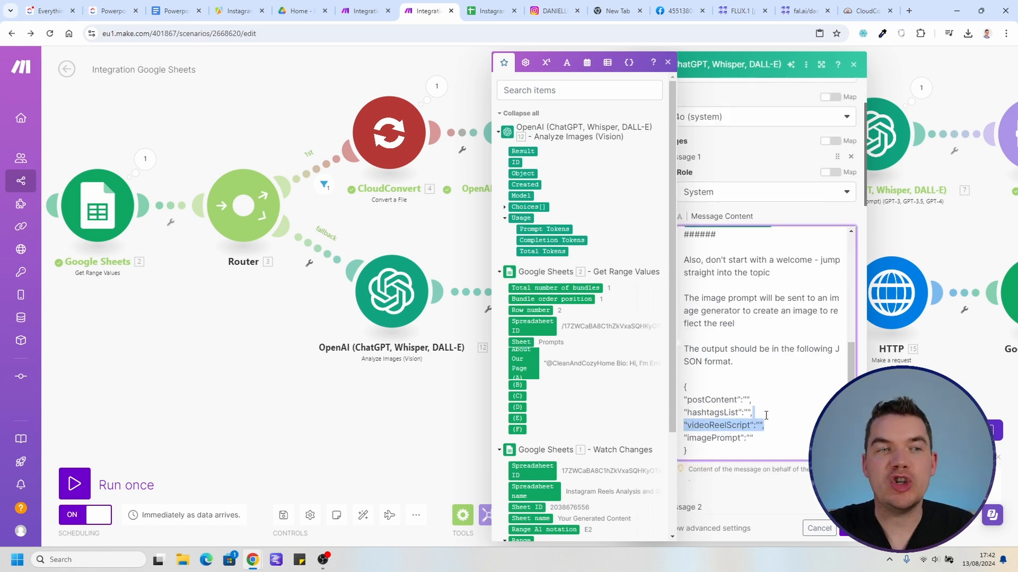
key(BackSpace)
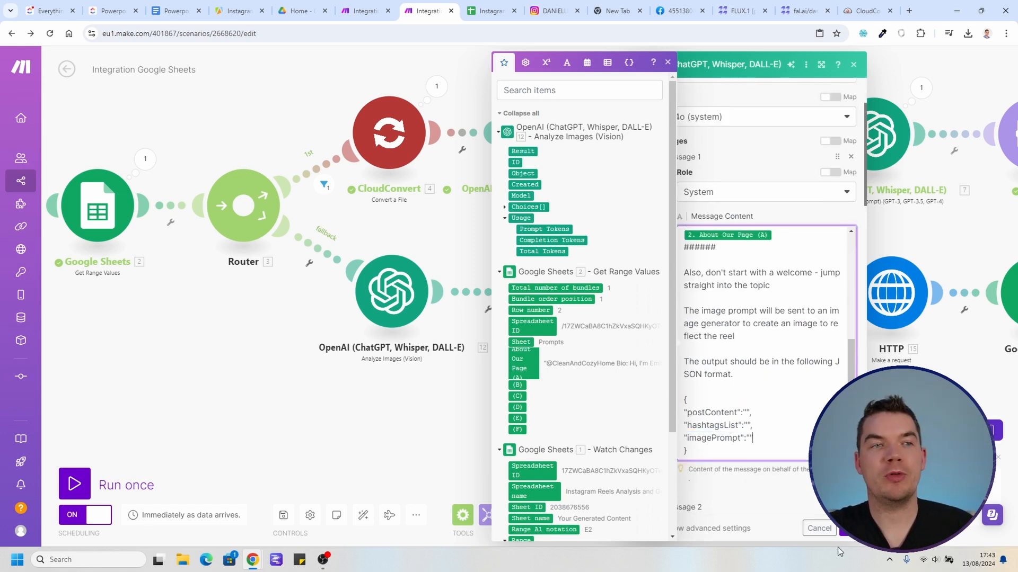
click(851, 528)
Step: Clear the Generated Video Script (H) mapping in the fallback route's Update a Row module and save it
drag(1000, 305, 716, 303)
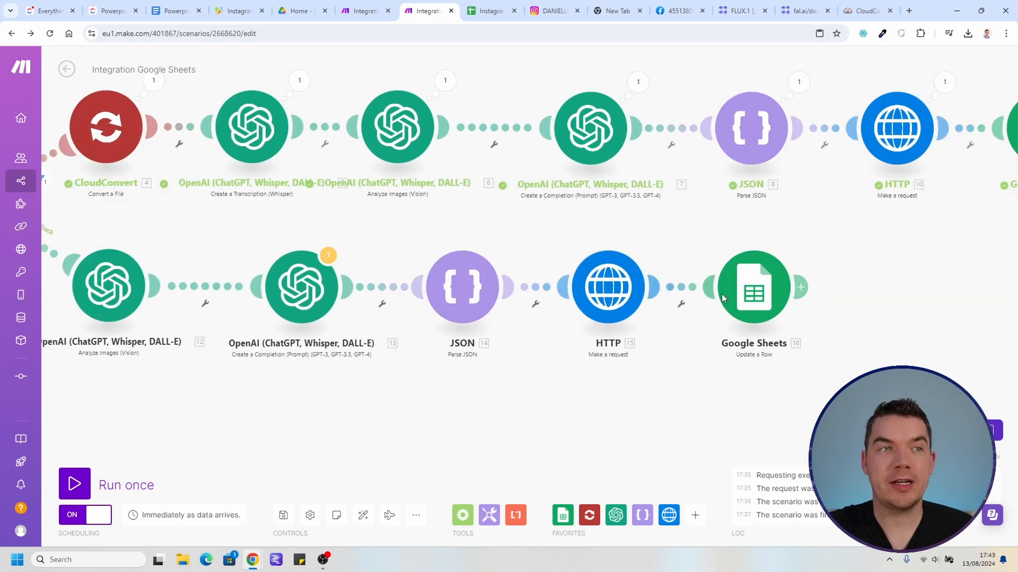
click(717, 302)
scroll(847, 374, down, 5)
scroll(846, 375, down, 2)
click(848, 407)
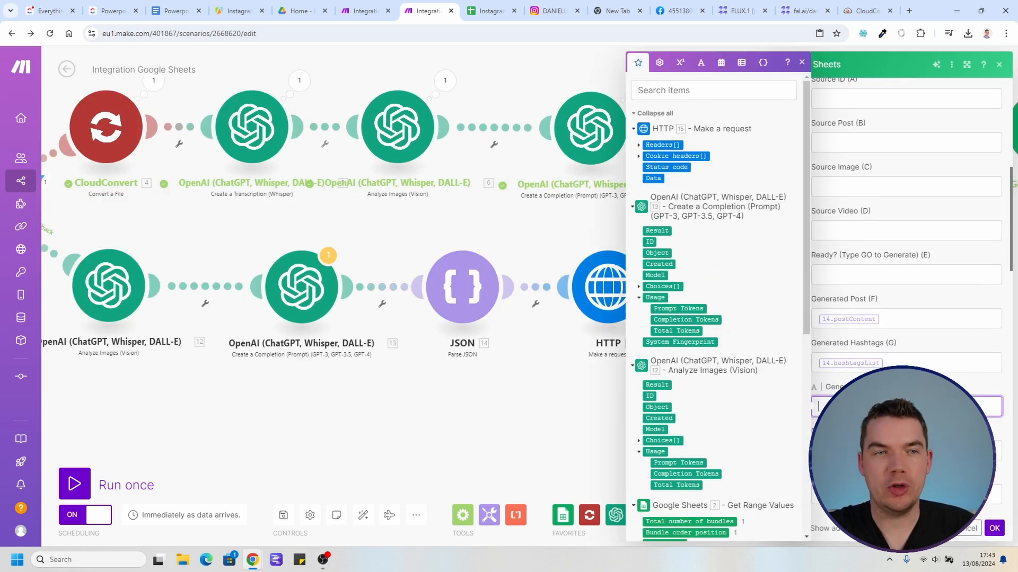
click(994, 528)
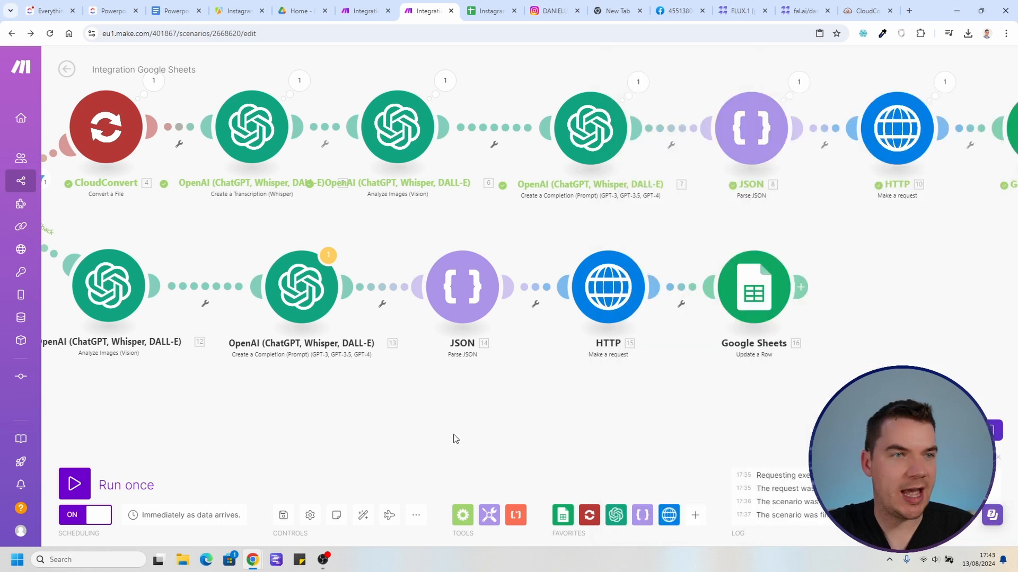
Step: Save the scenario and rename it "Instagram Generate Content"
click(284, 515)
drag(385, 426, 348, 410)
scroll(451, 419, down, 2)
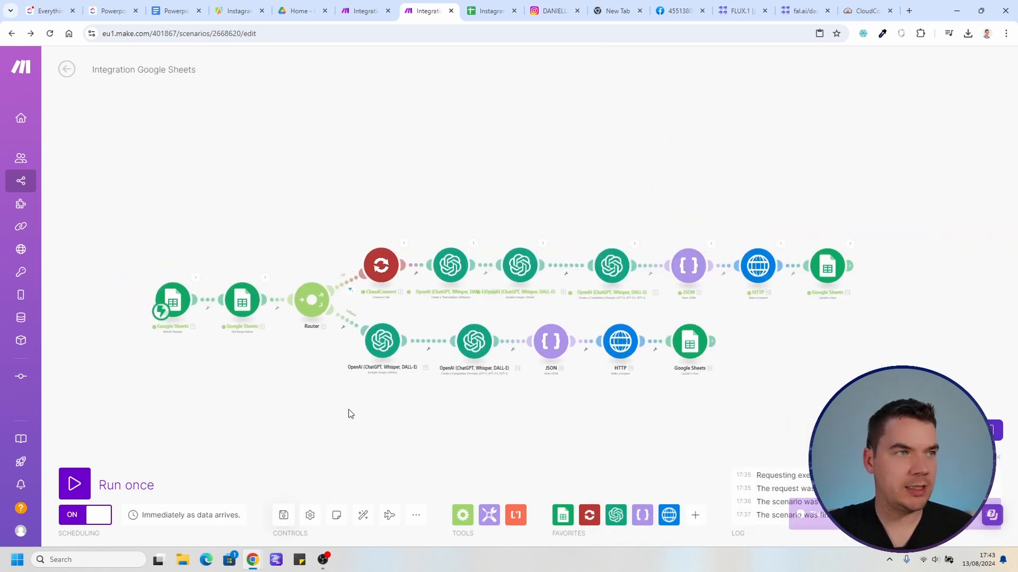
scroll(339, 408, up, 2)
click(151, 70)
key(BackSpace)
text(Instagram Gene)
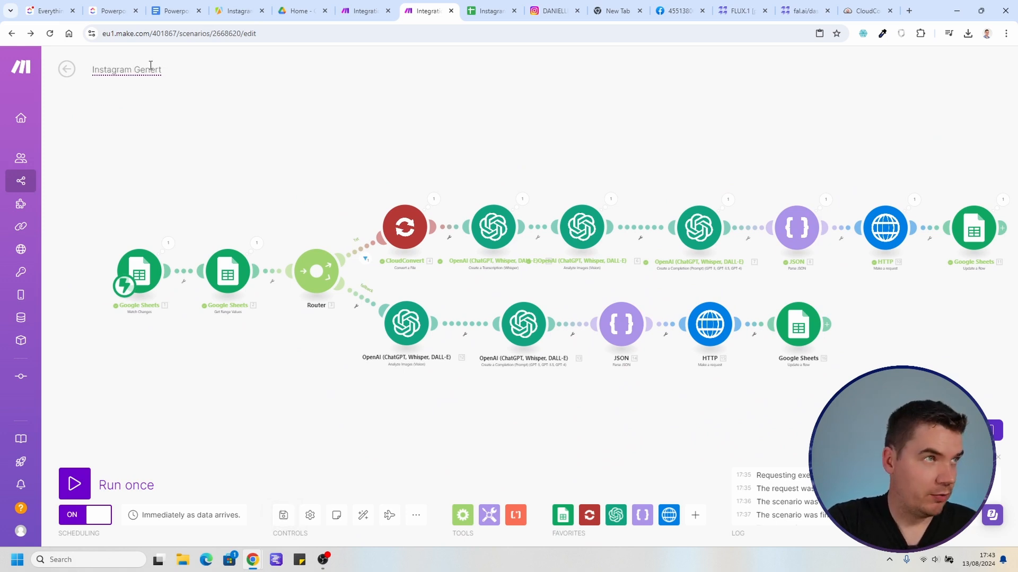
text(rate Content)
click(295, 194)
Step: Switch to the Instagram Viral Analysis & Generator spreadsheet and open its Apps Script project
scroll(294, 194, up, 2)
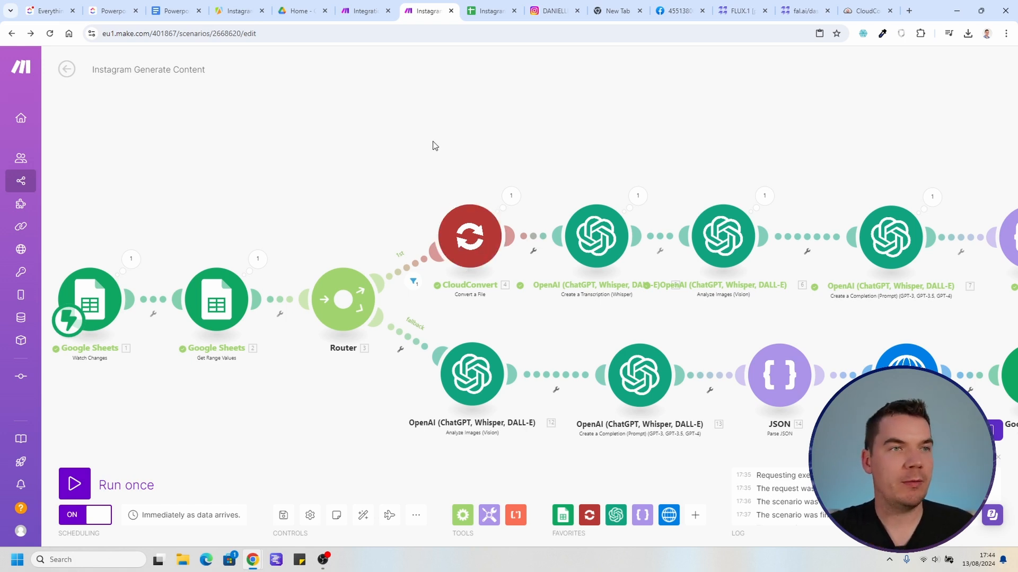
scroll(434, 146, down, 1)
key(ctrl+shift+Tab)
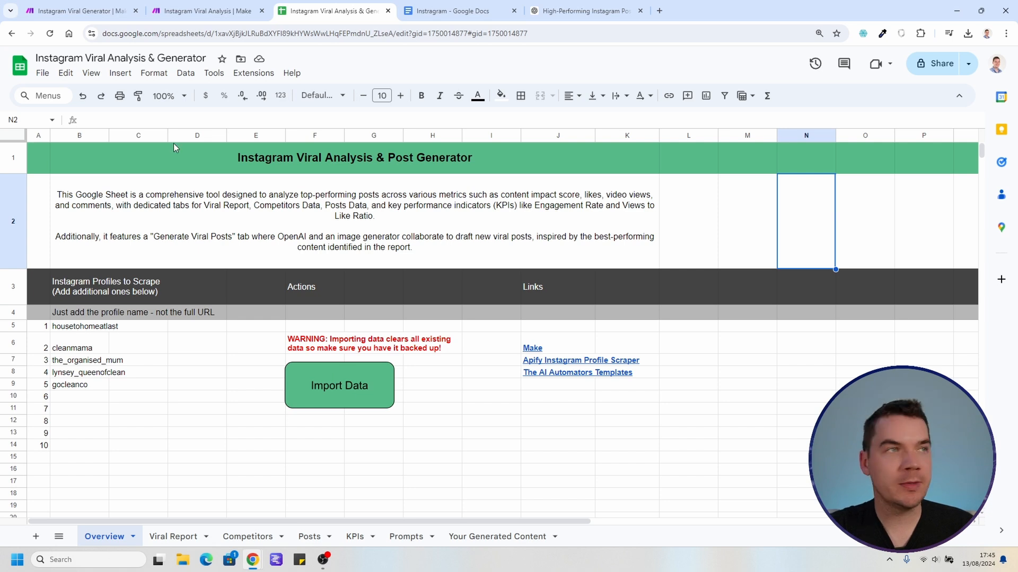
click(210, 72)
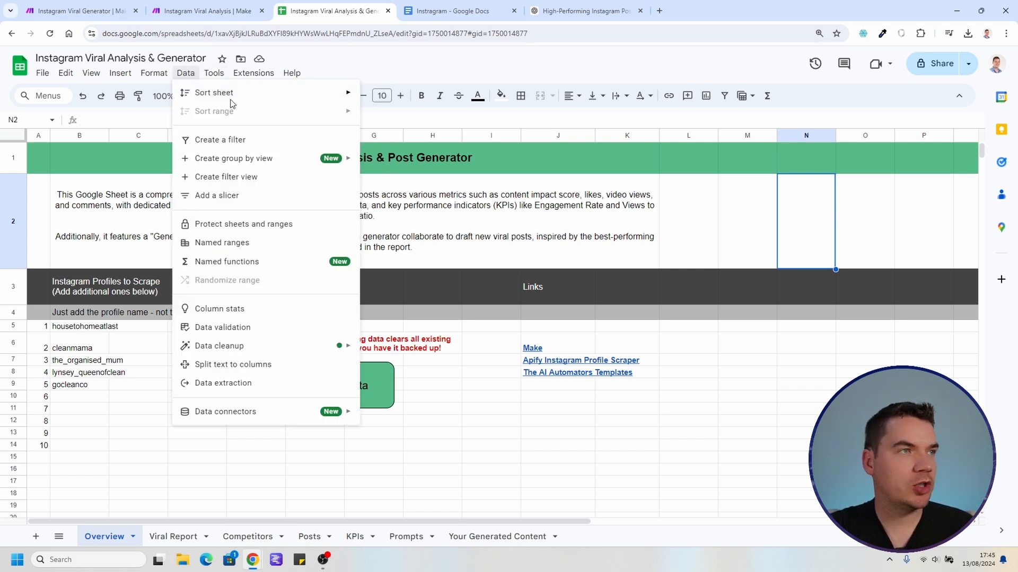
click(258, 131)
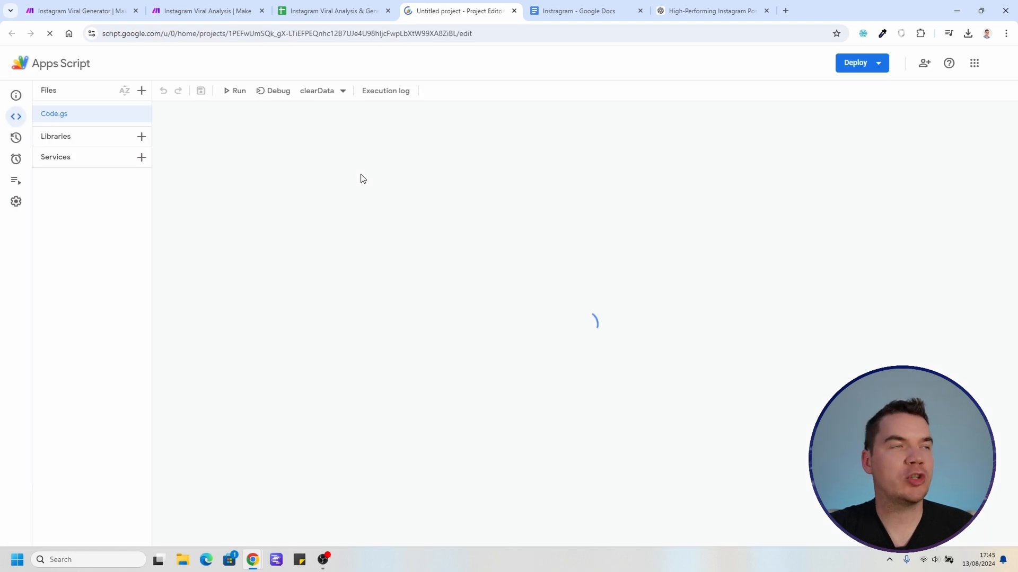
Step: Return to the spreadsheet, inspect the Your Generated Content sheet from source to generated image, and go back to the Overview sheet
click(362, 10)
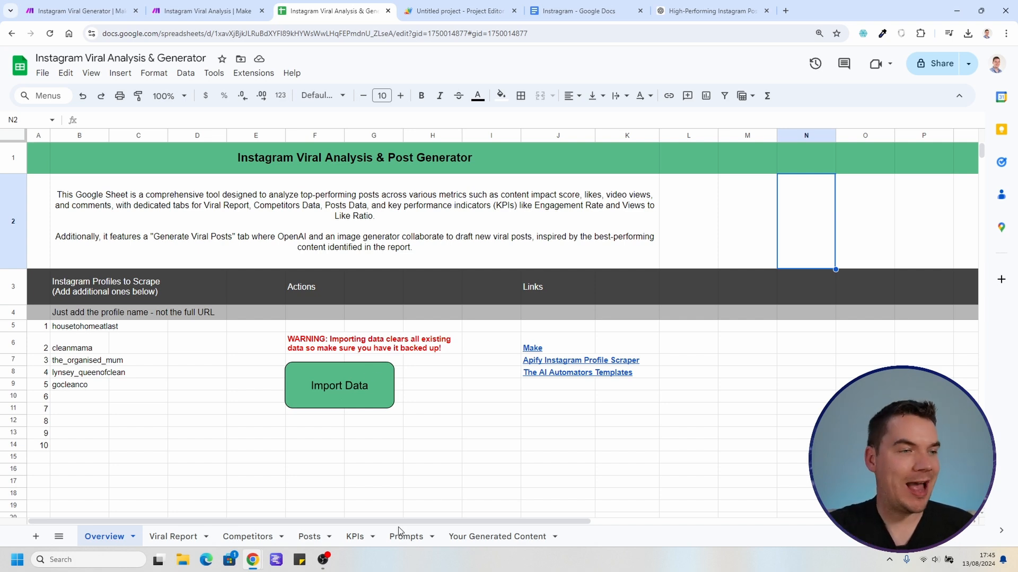
click(510, 536)
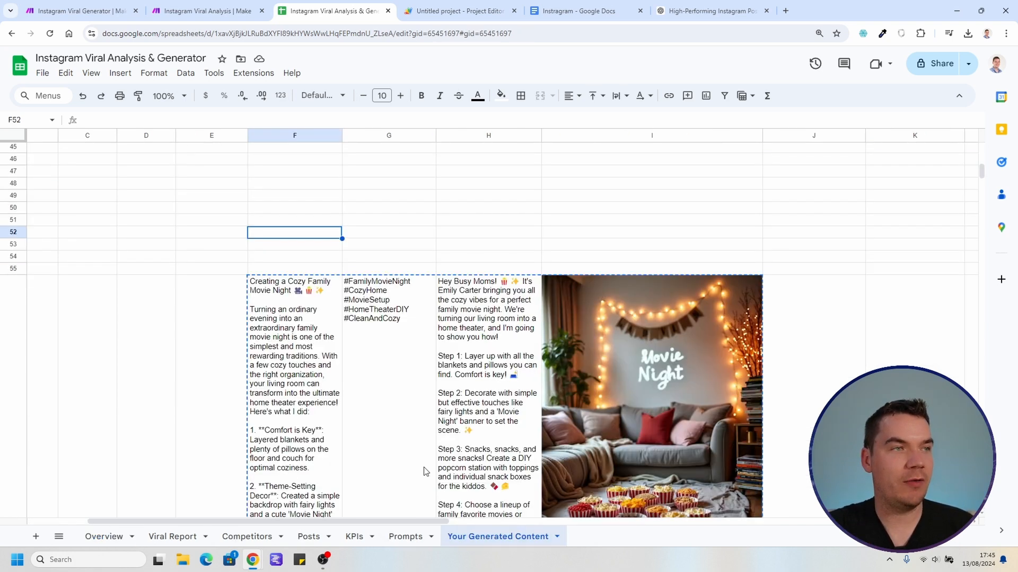
scroll(249, 336, up, 5)
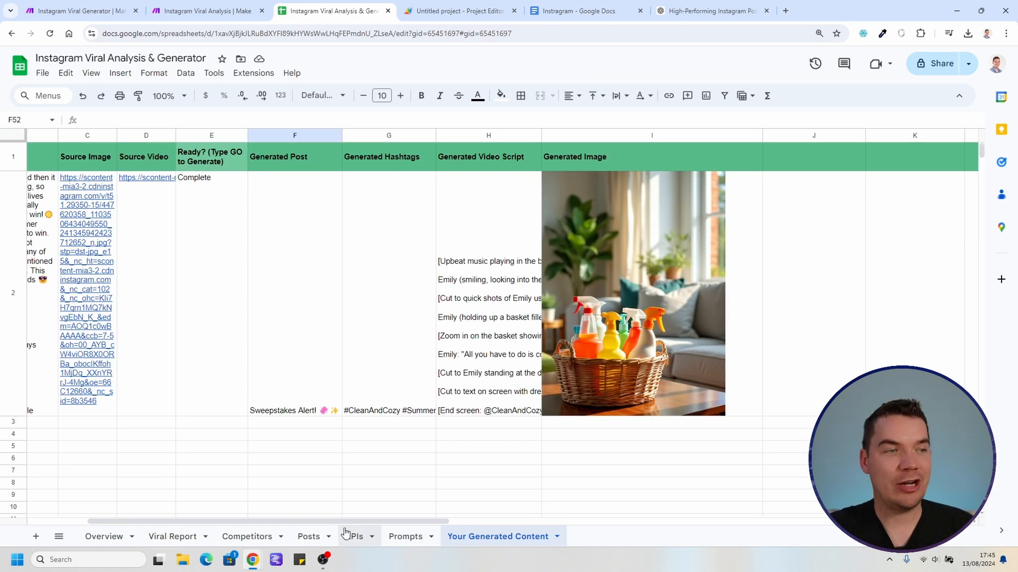
drag(347, 520, 179, 492)
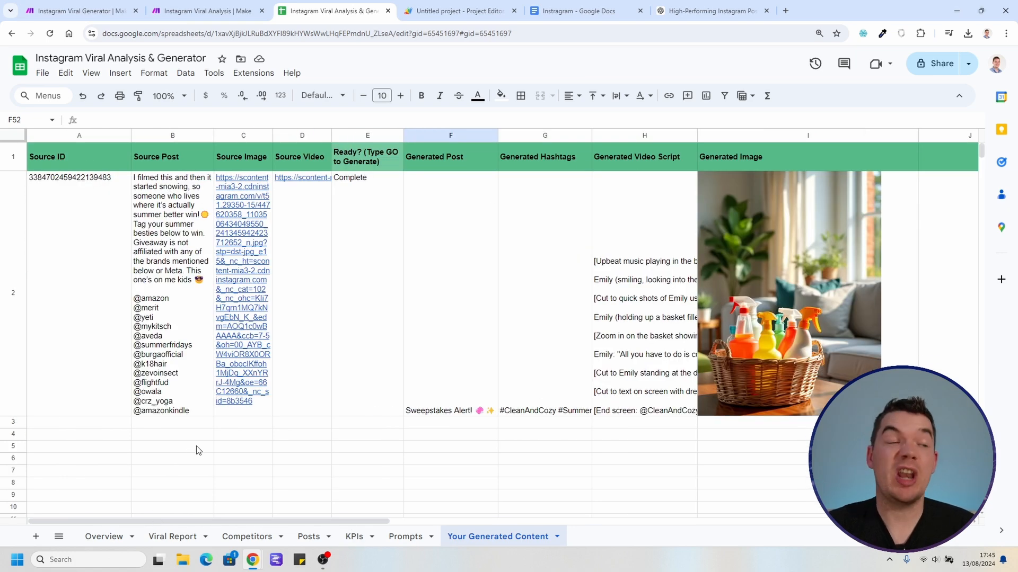
click(104, 536)
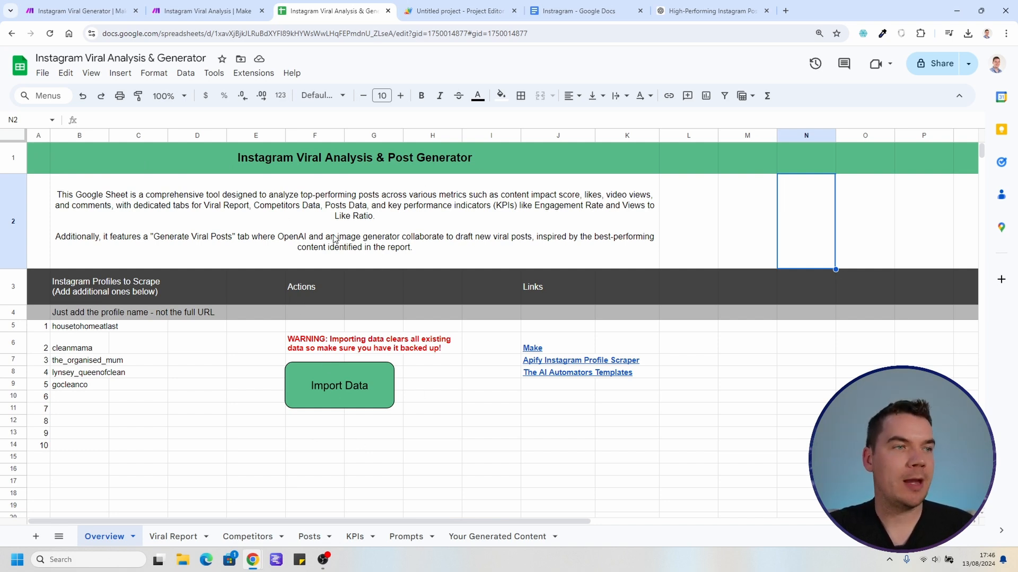
Step: Examine the Apps Script code behind the Import Data button, including the webhook URL in triggerWebhook
click(458, 10)
click(353, 222)
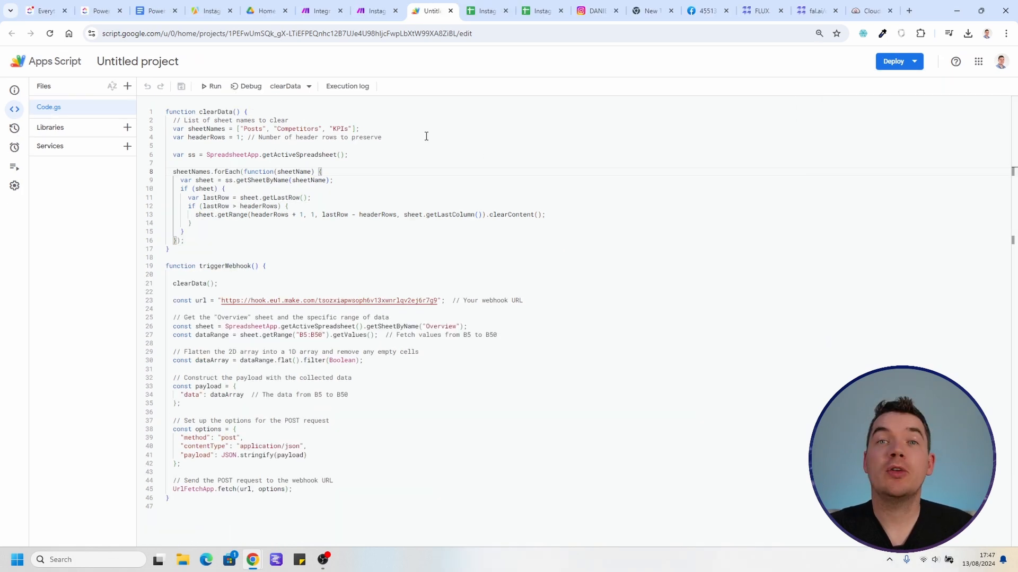
click(465, 14)
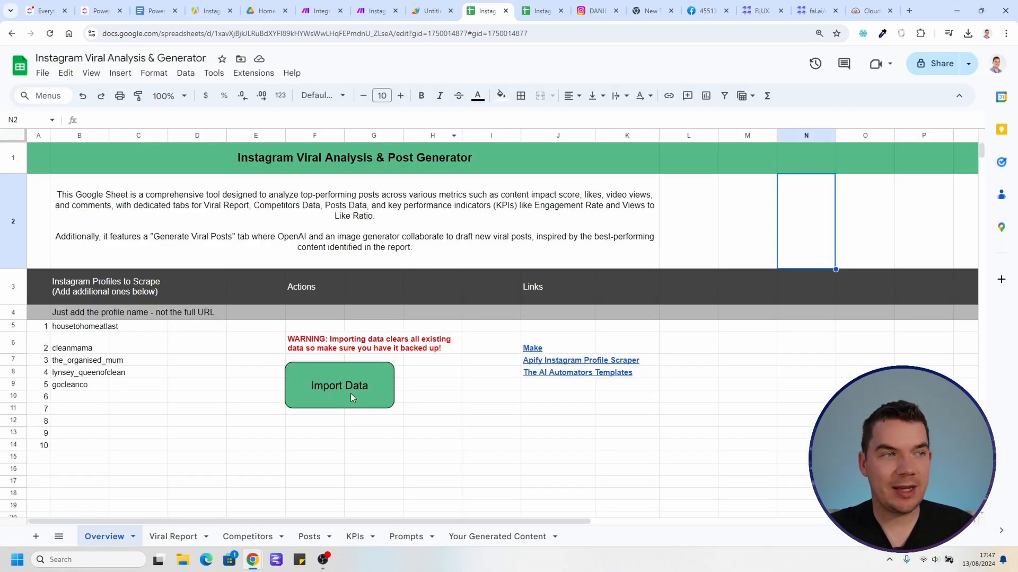
click(430, 10)
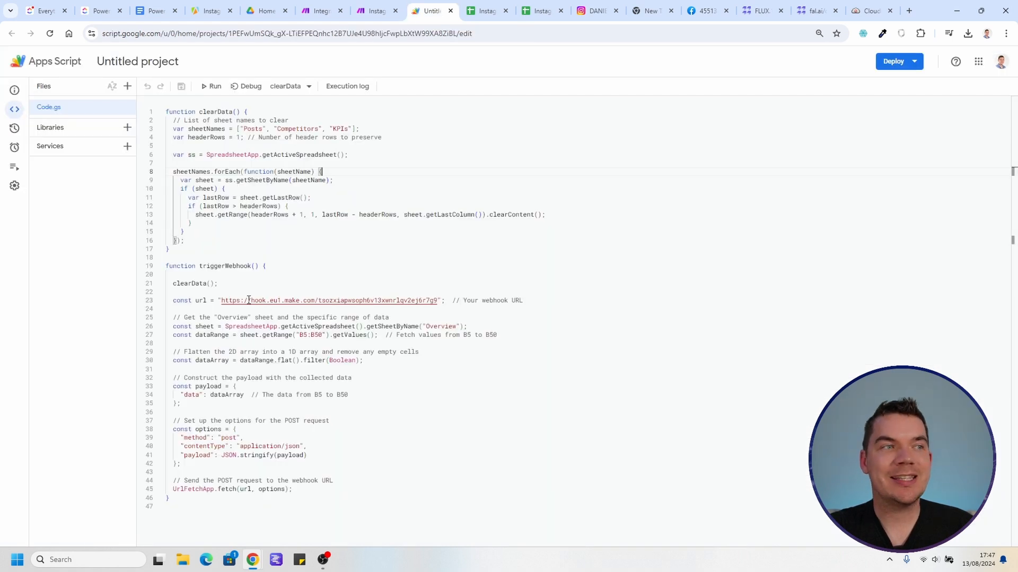
drag(249, 300, 419, 301)
click(420, 319)
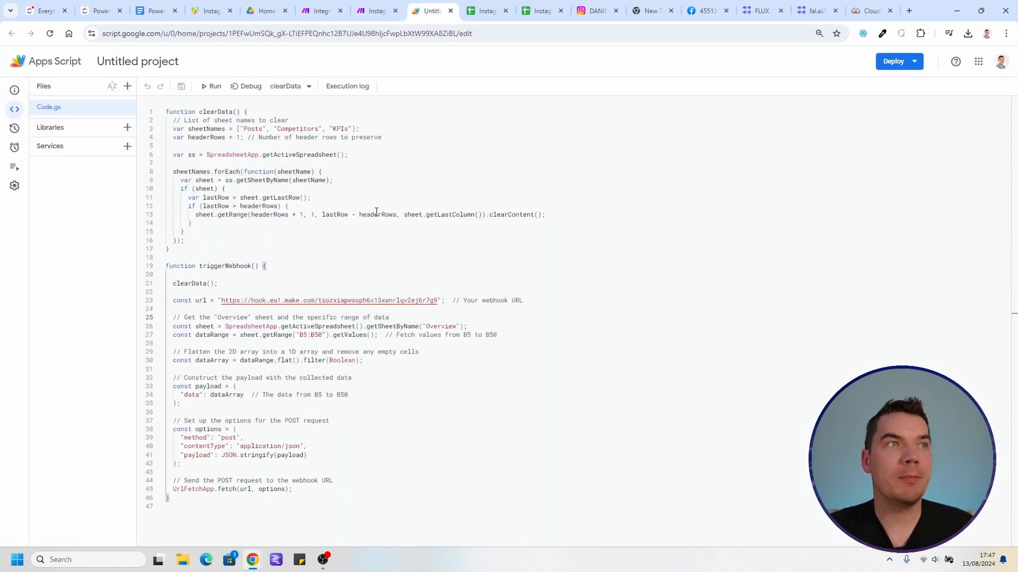
Step: Add a Custom webhook module in front of the Instagram Analysis Automation scenario and create a webhook named "My gateway-webhook webhook"
click(389, 10)
key(ctrl+Page_Up)
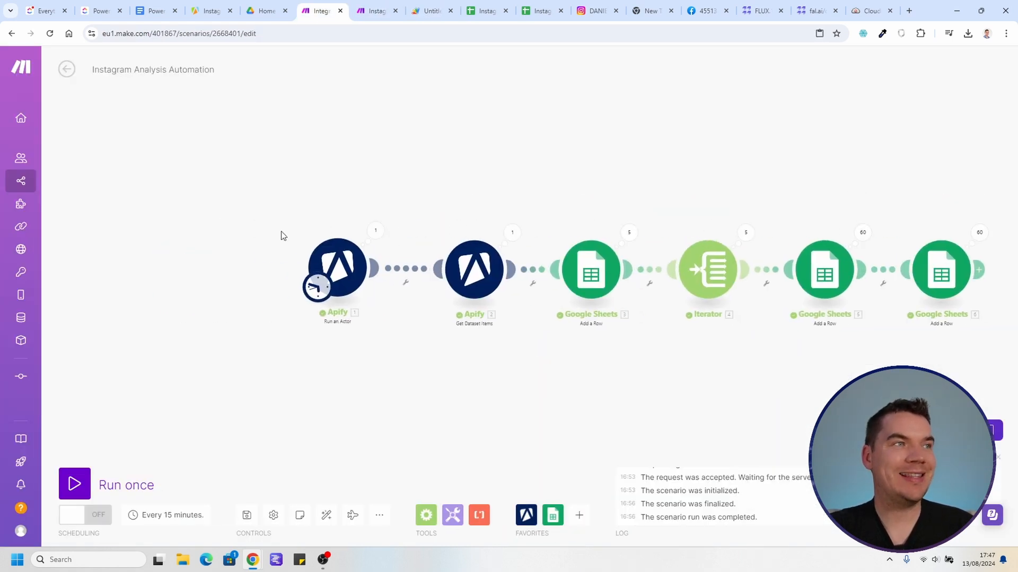
right_click(179, 266)
click(245, 293)
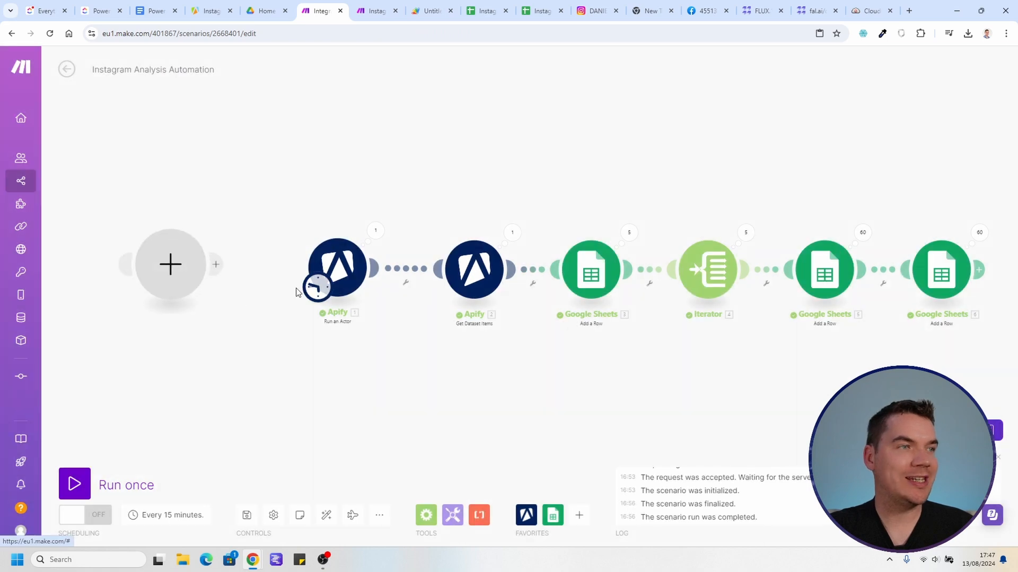
click(193, 273)
text(w)
click(263, 198)
click(312, 262)
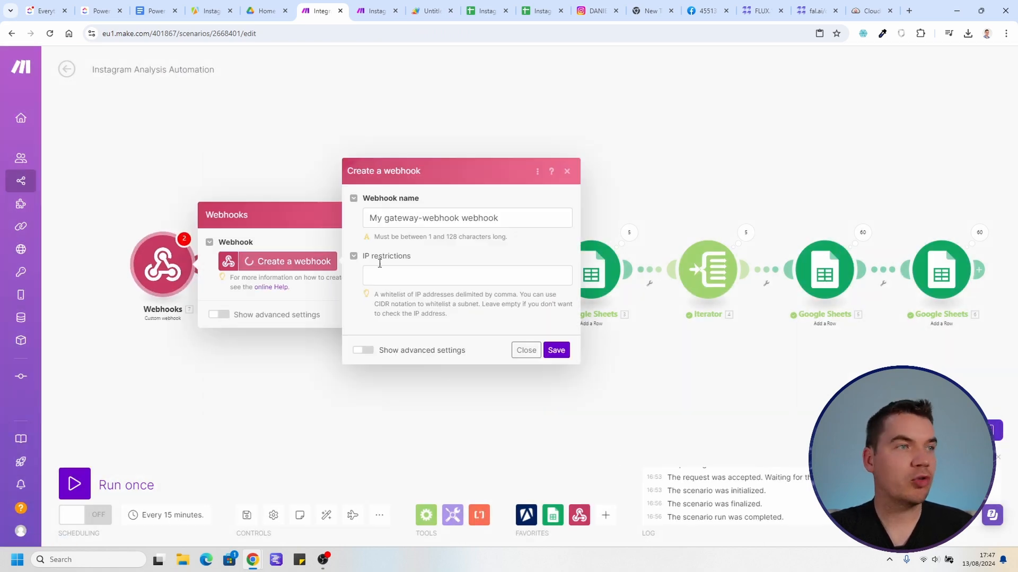
click(556, 350)
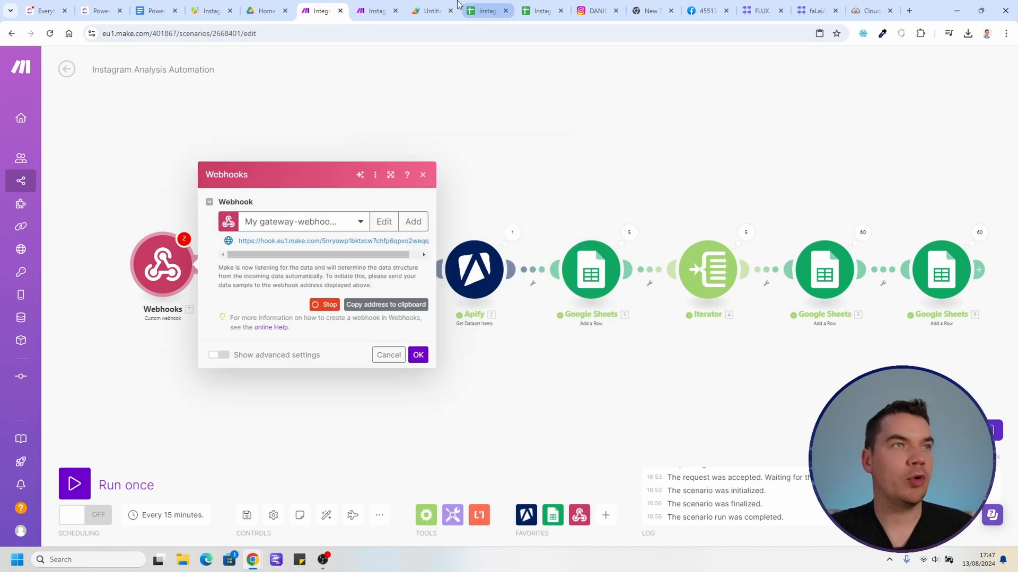
Step: Check where the webhook URL belongs in the Apps Script code and return to the Instagram Analysis Automation scenario
click(432, 11)
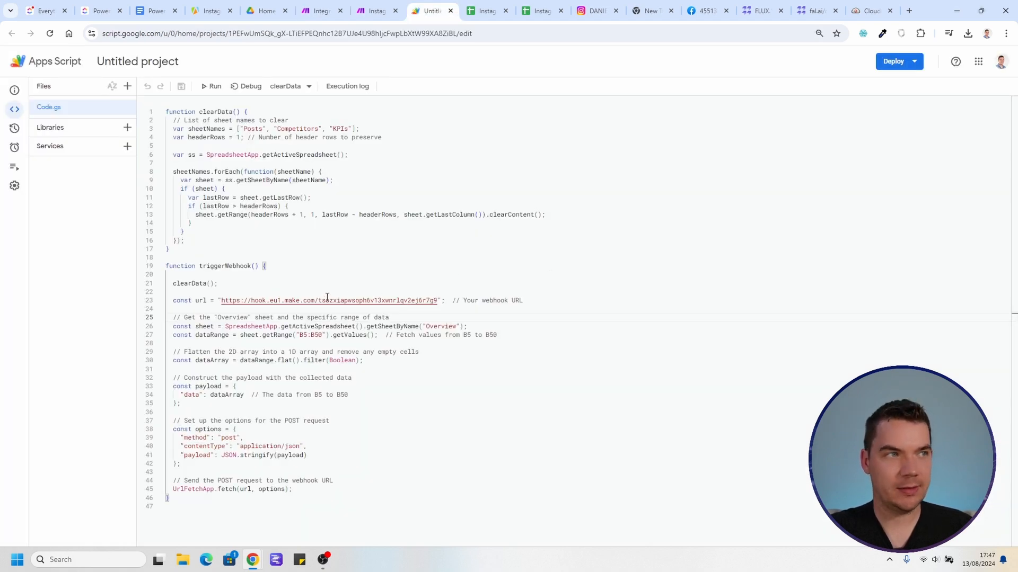
click(318, 11)
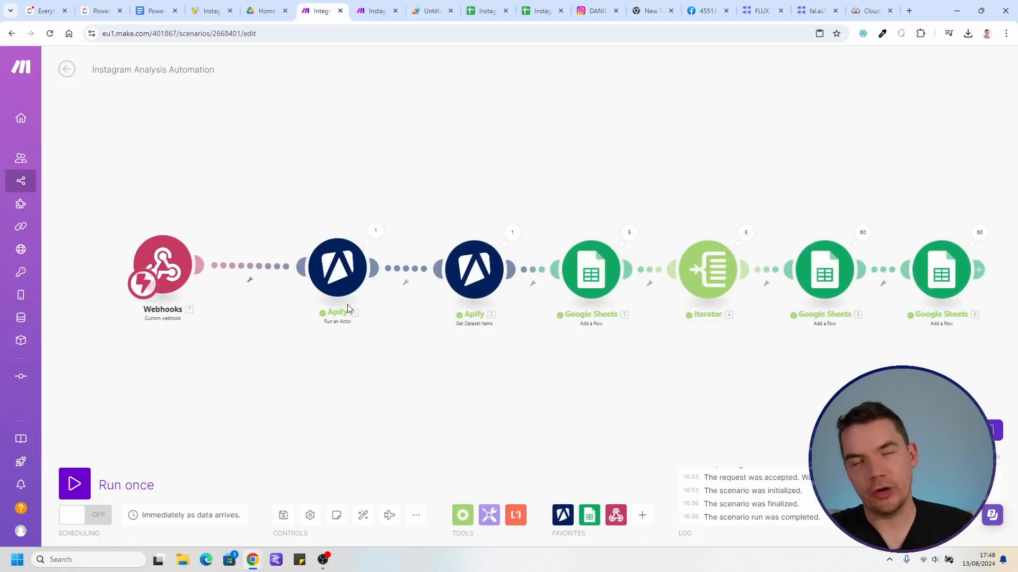
key(ctrl+Tab)
key(ctrl+Tab)
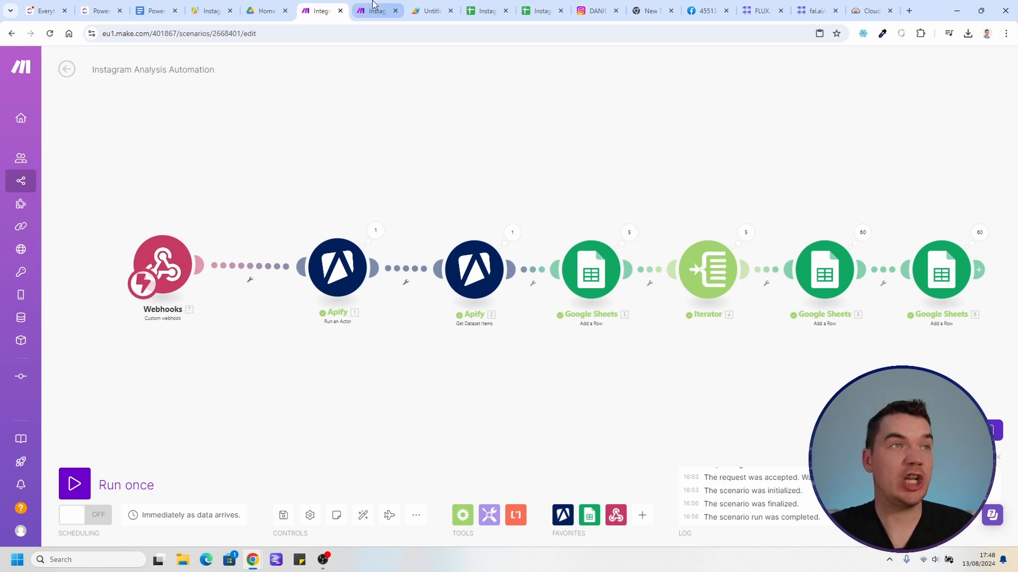
Step: Switch to the Instagram Viral Analysis & Generator spreadsheet and examine the Viral Report rankings by Content Impact Score, likes, views and comments
click(485, 10)
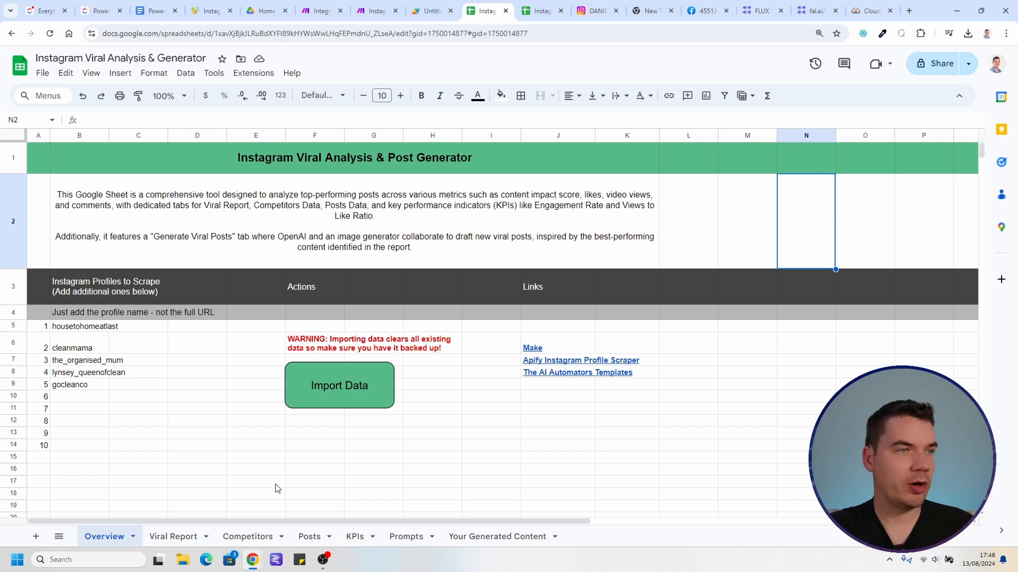
click(175, 537)
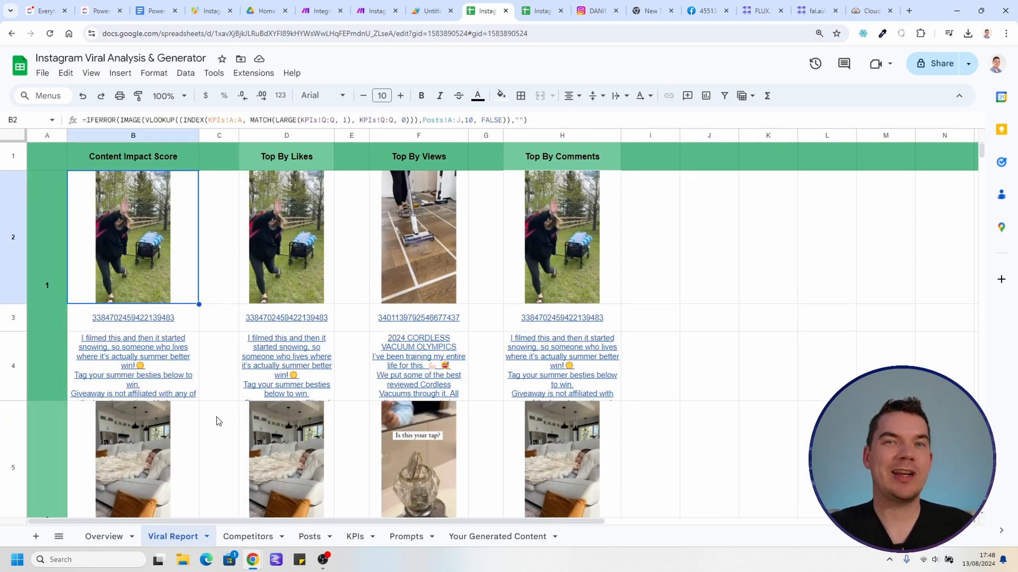
click(130, 157)
click(289, 159)
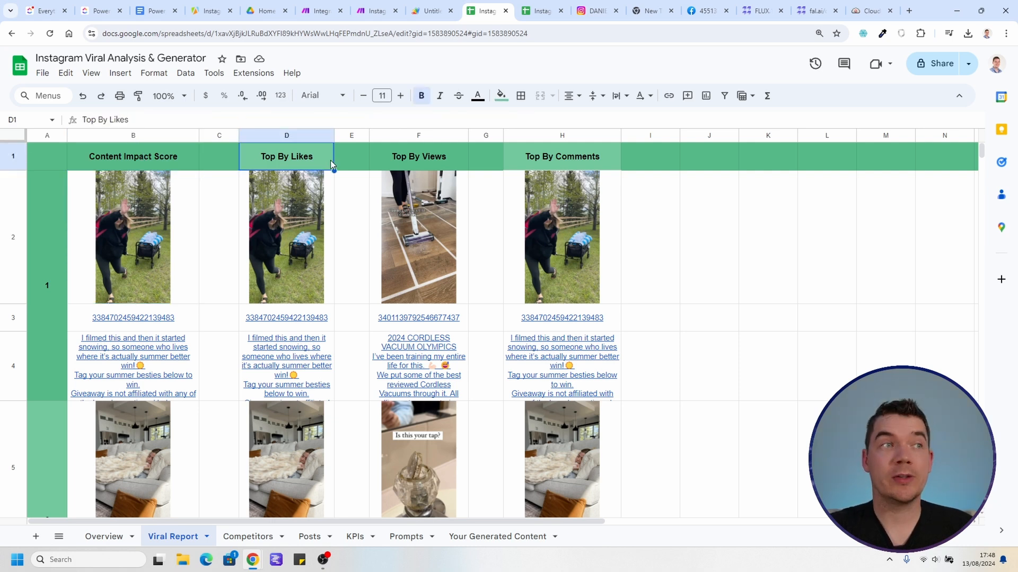
click(415, 159)
click(546, 167)
scroll(493, 405, down, 6)
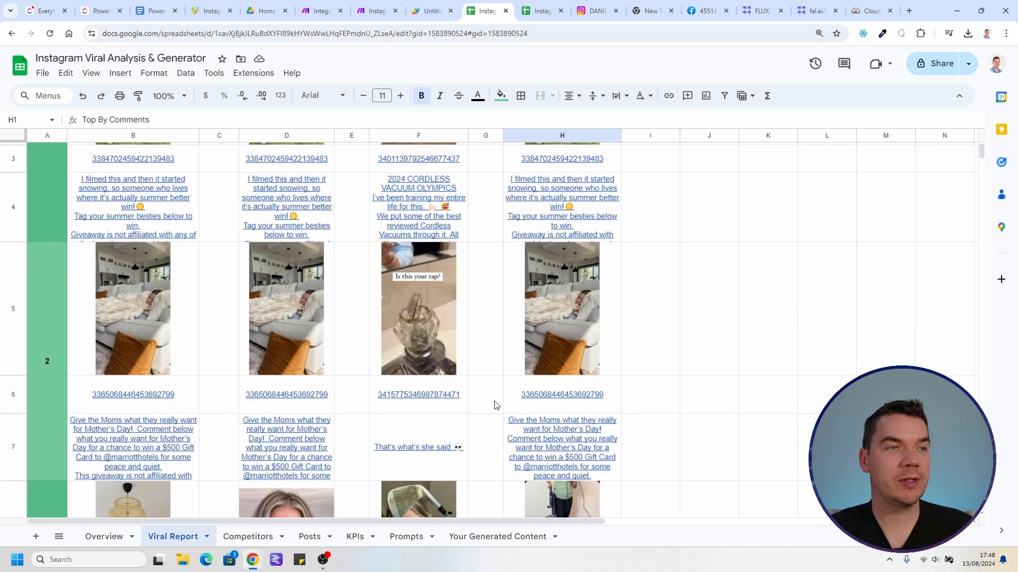
scroll(493, 405, up, 6)
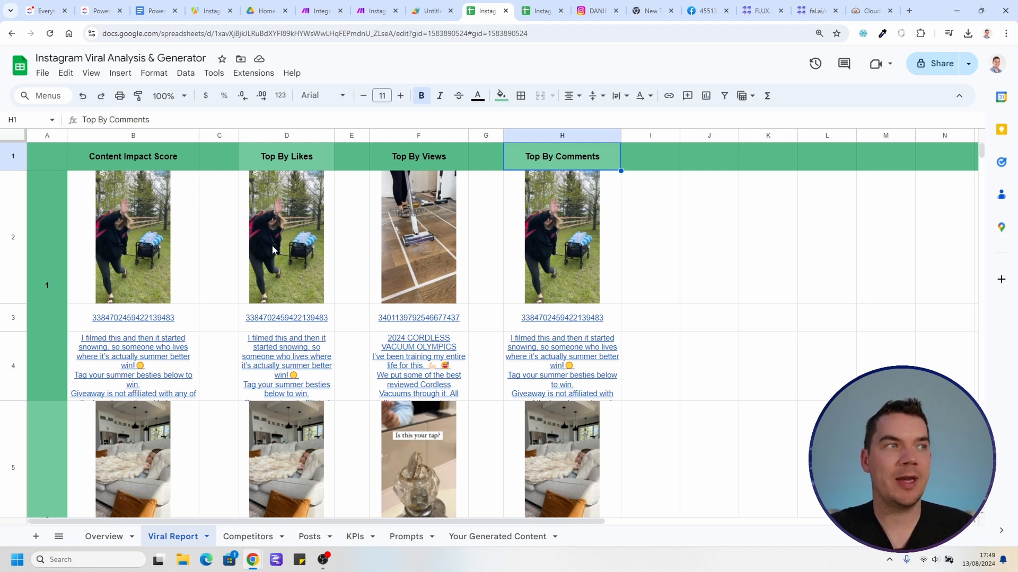
scroll(252, 289, down, 5)
scroll(200, 411, up, 5)
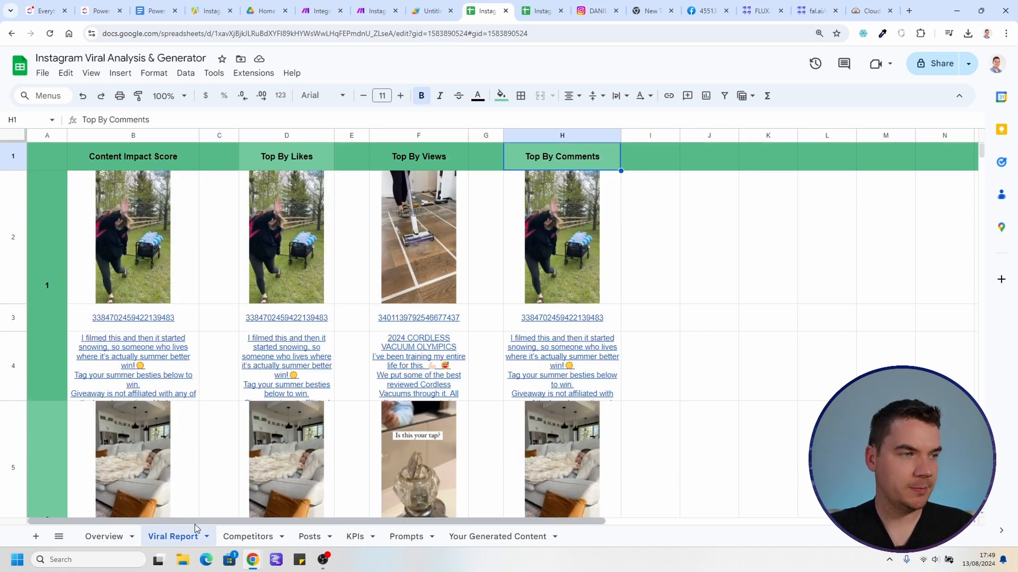